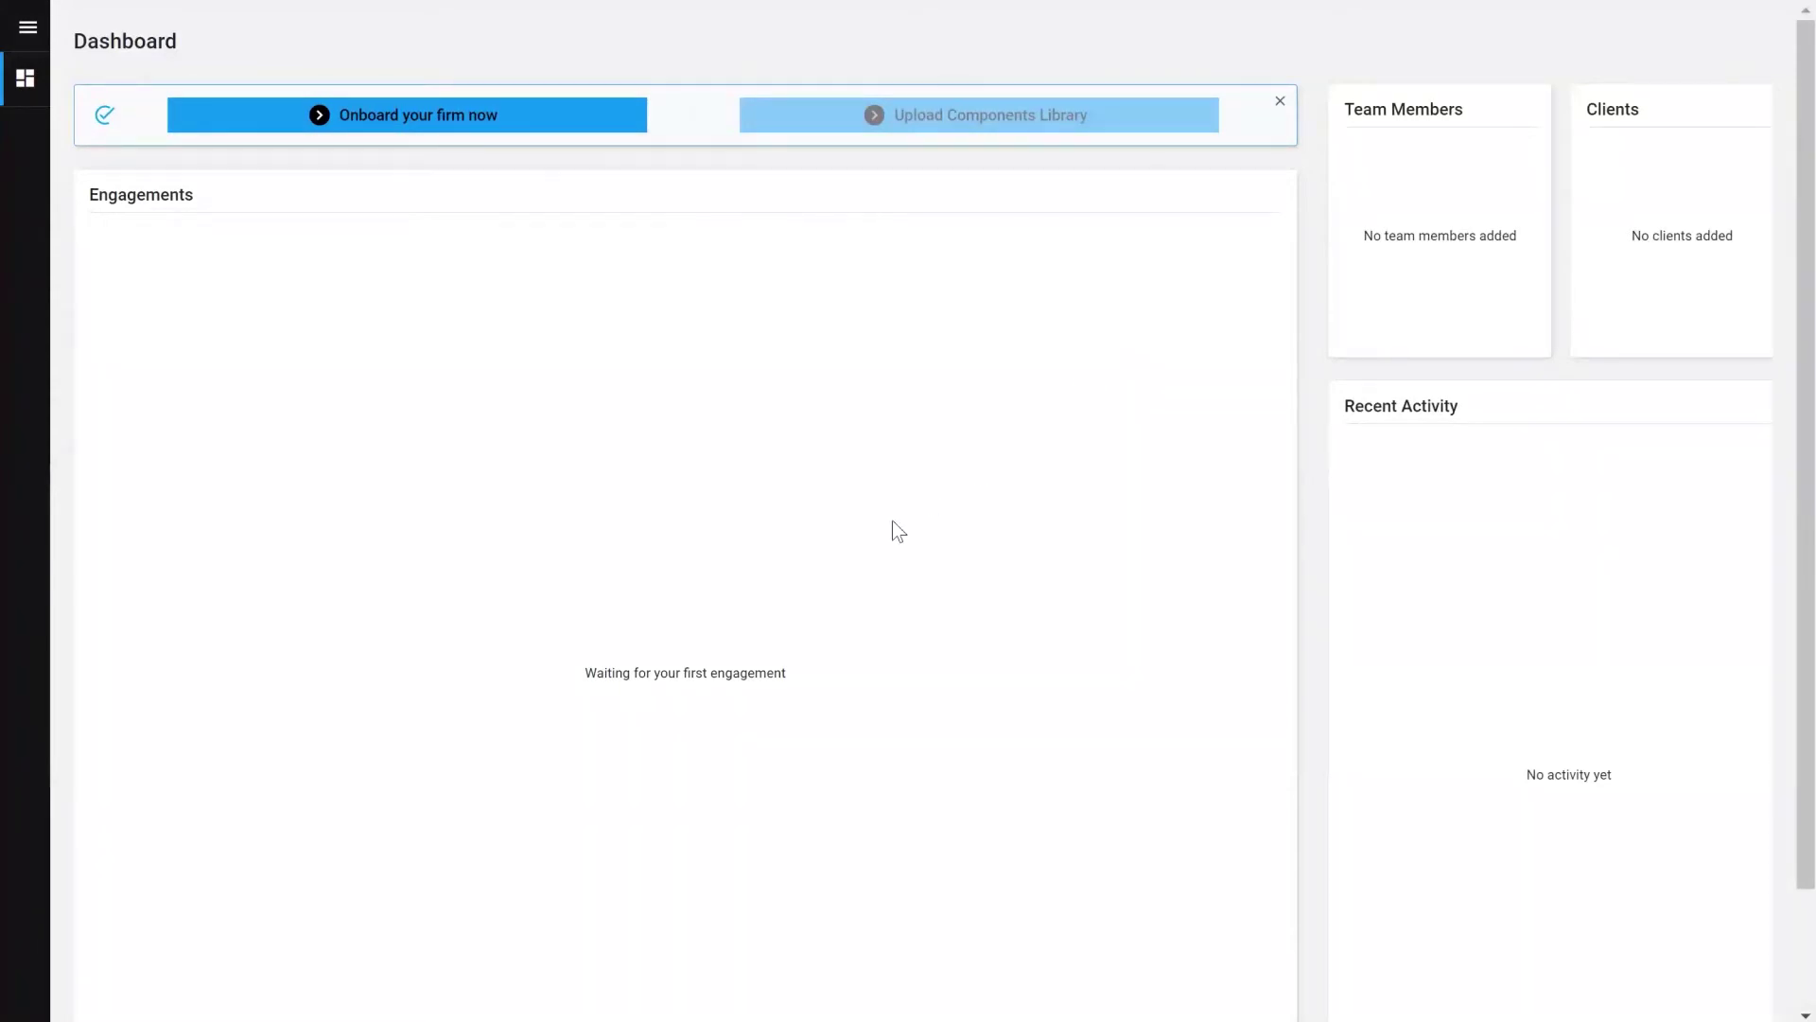
Step: Start the firm onboarding and fill in the firm's address details in the account information
left_click(440, 119)
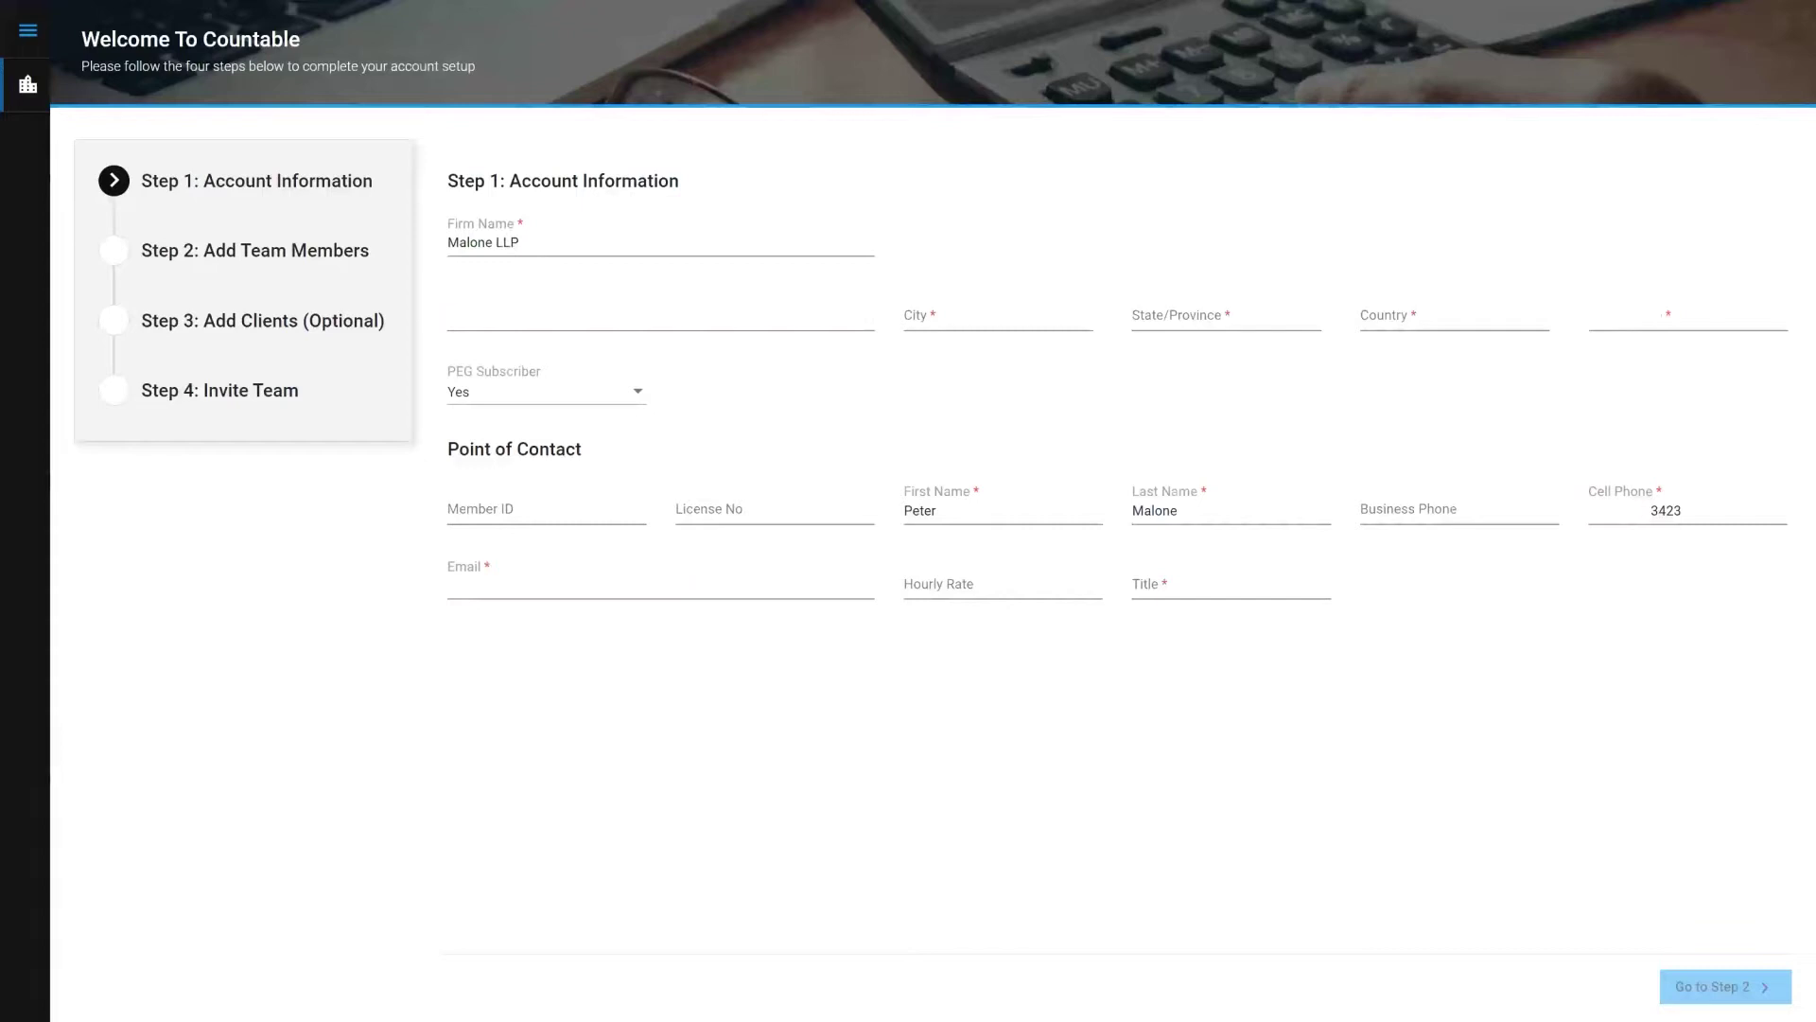
left_click(515, 317)
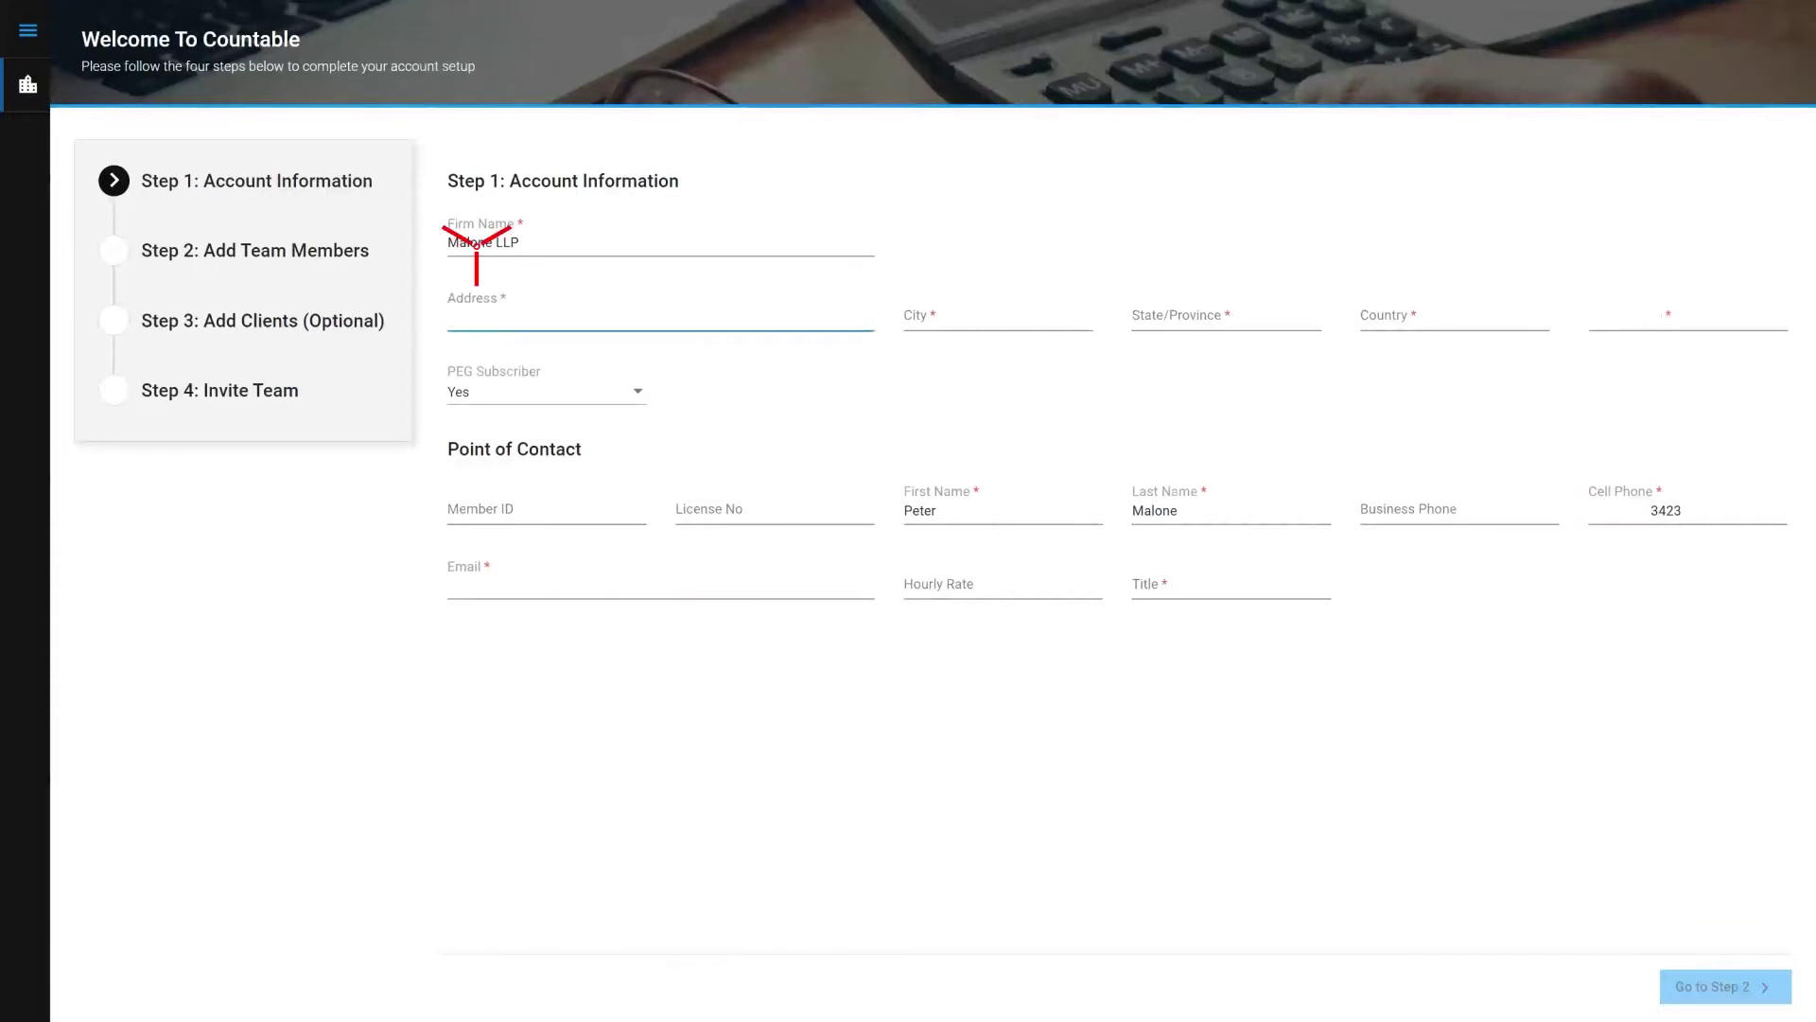
type("123")
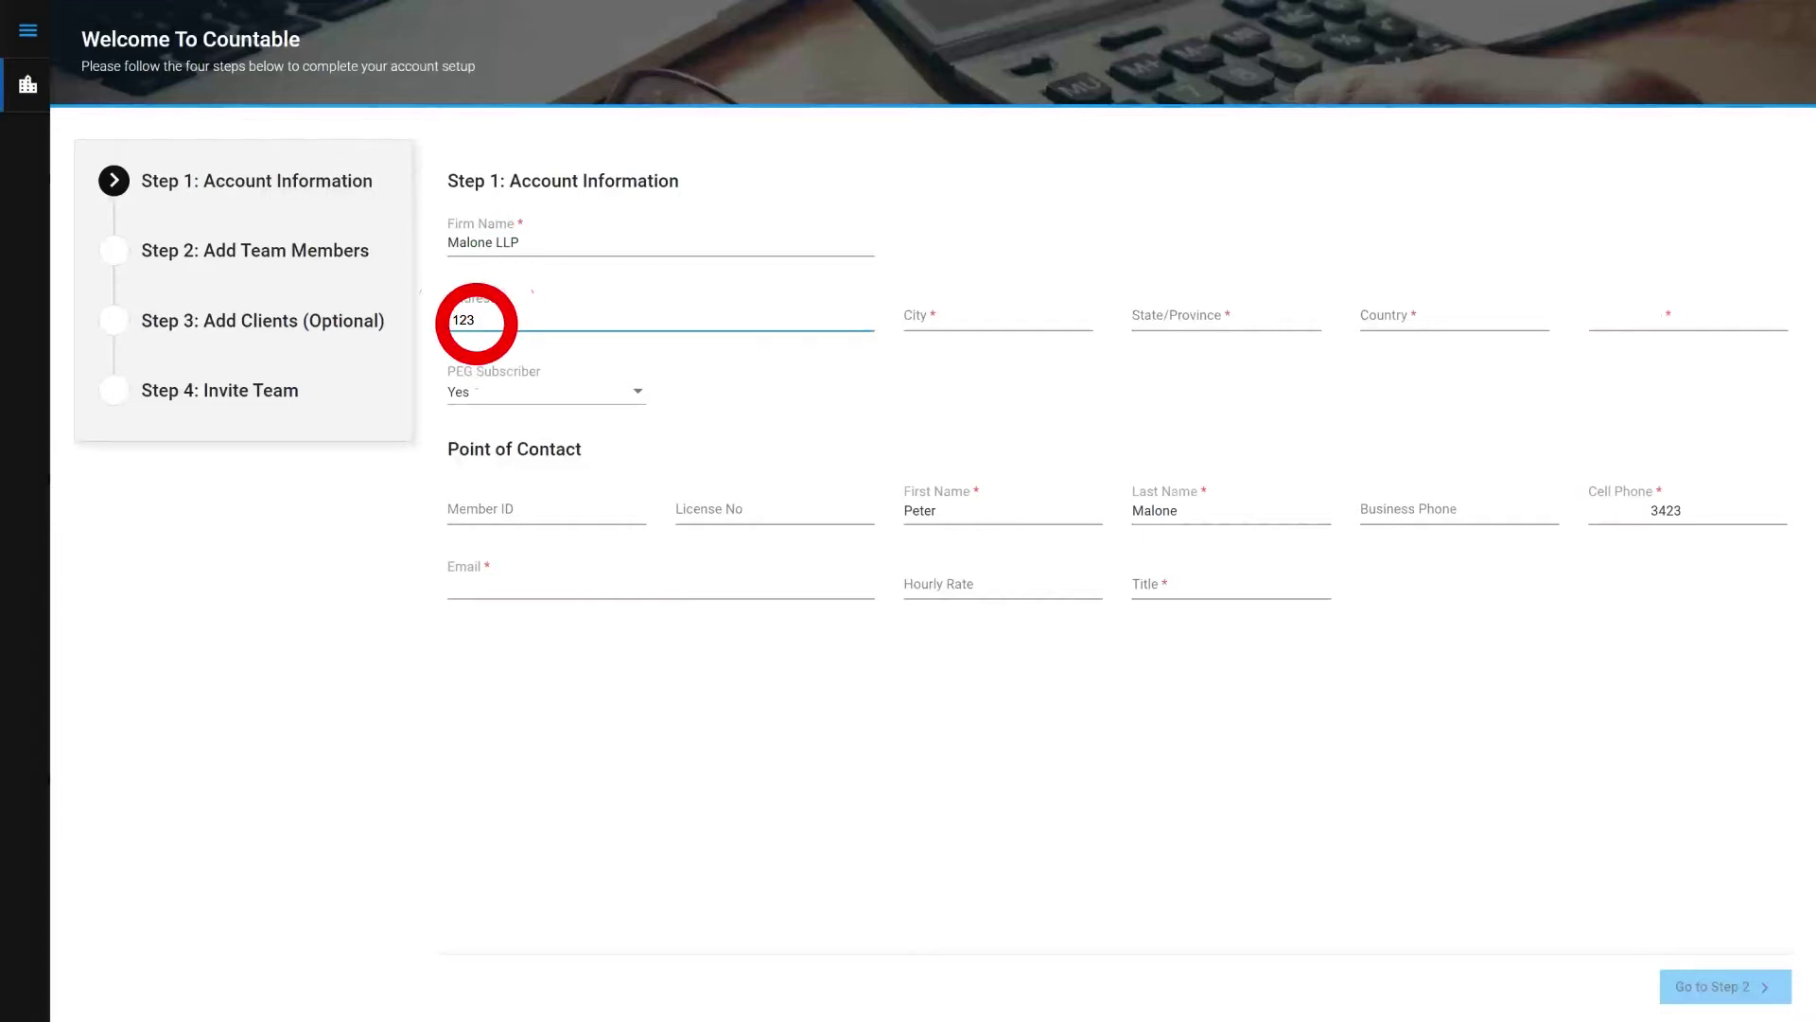
type(" Main St")
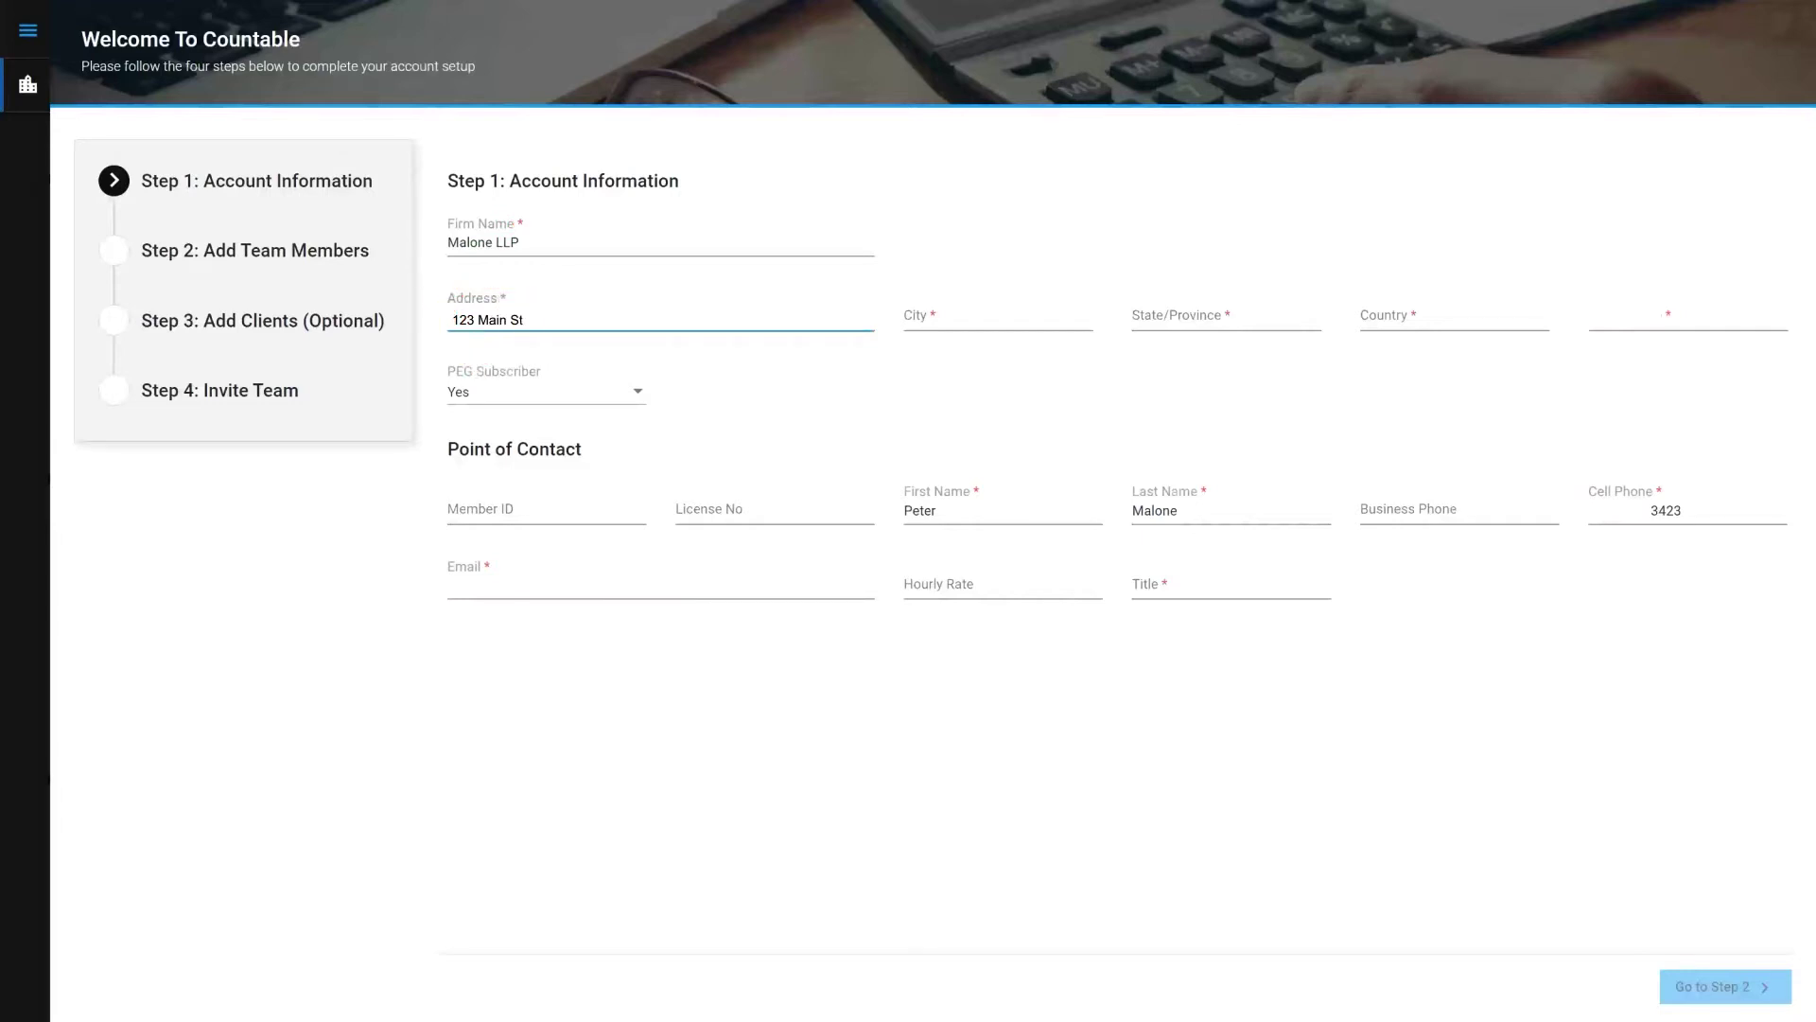
left_click(578, 451)
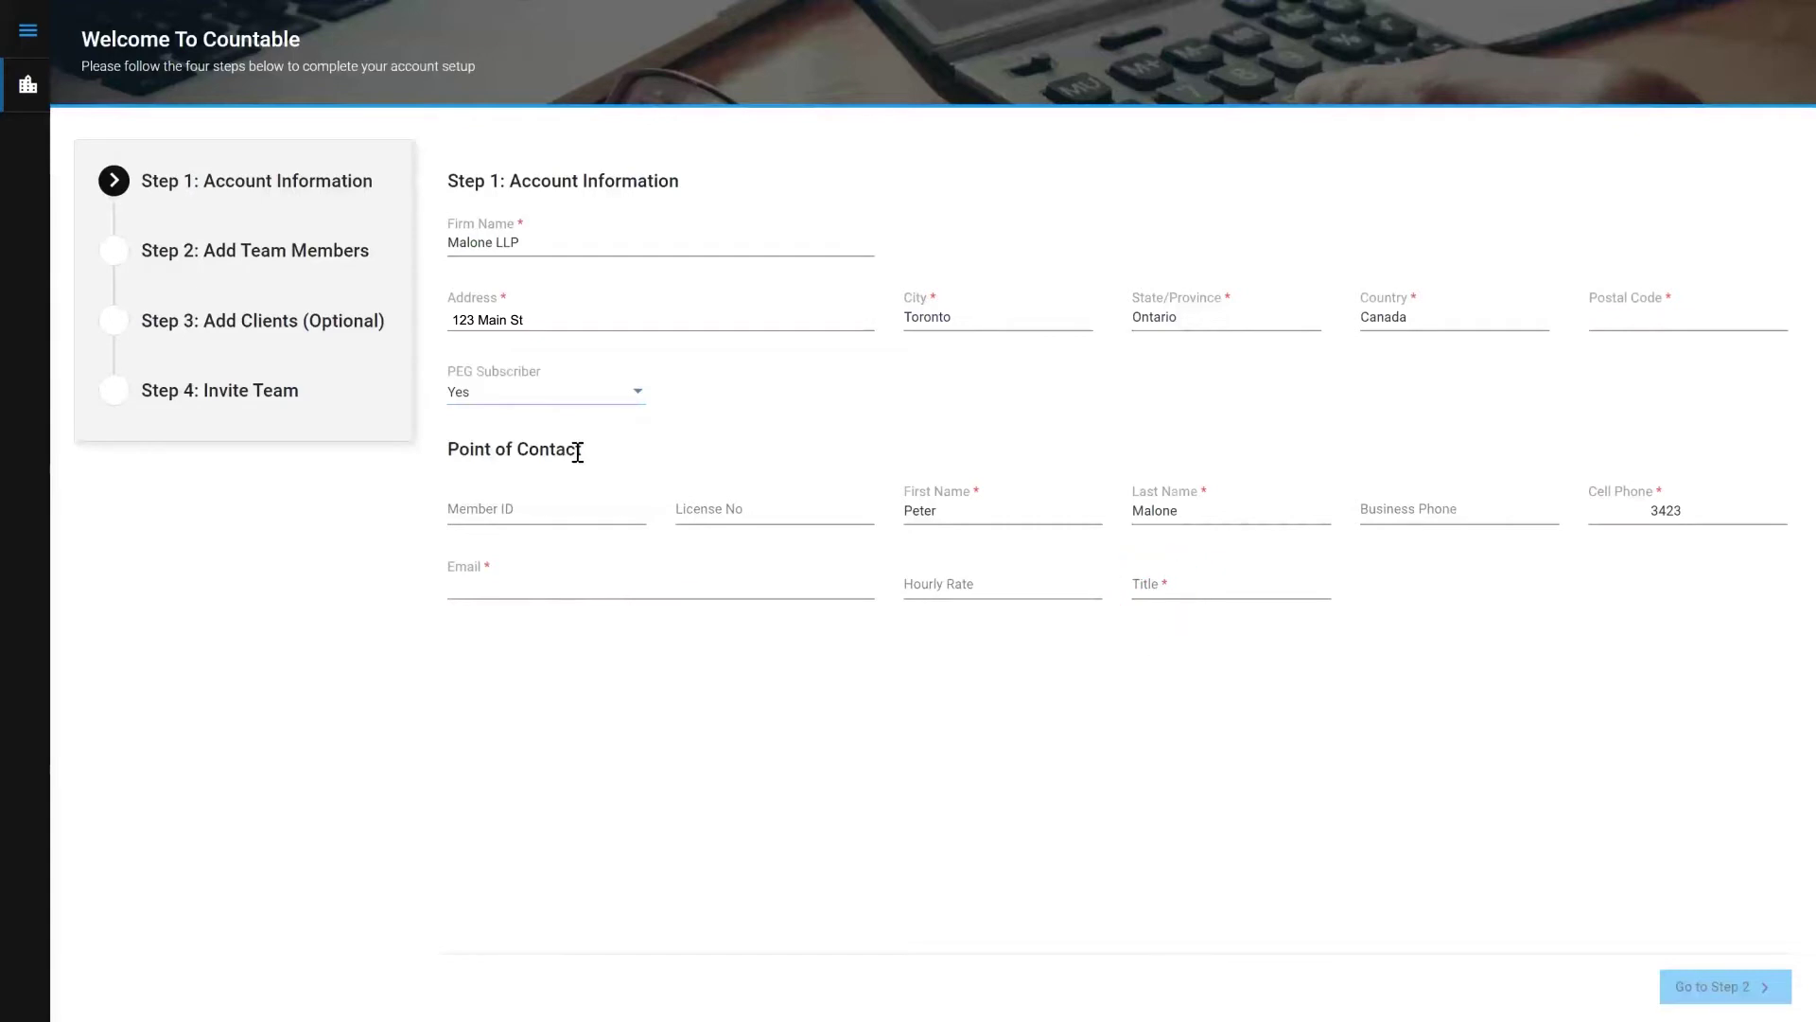
Step: Set the point of contact's title to Partner and continue to the team members step
left_click(1154, 585)
type("Partner")
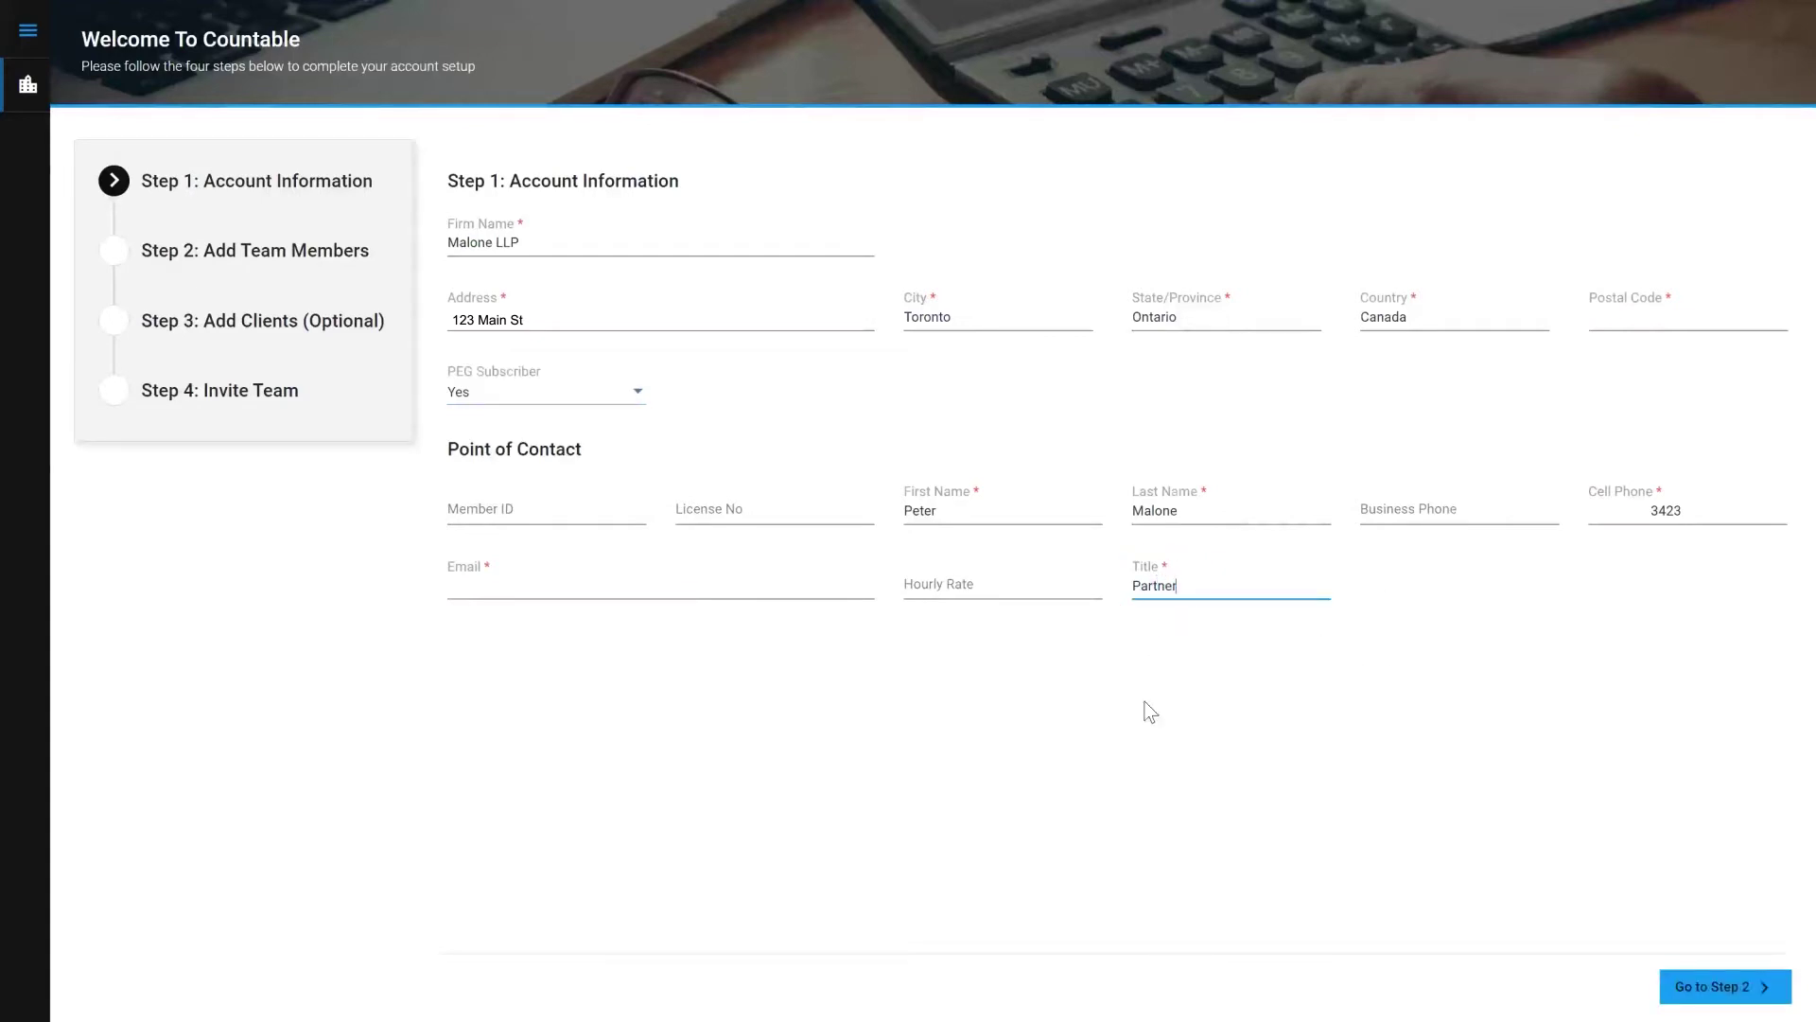
left_click(1715, 985)
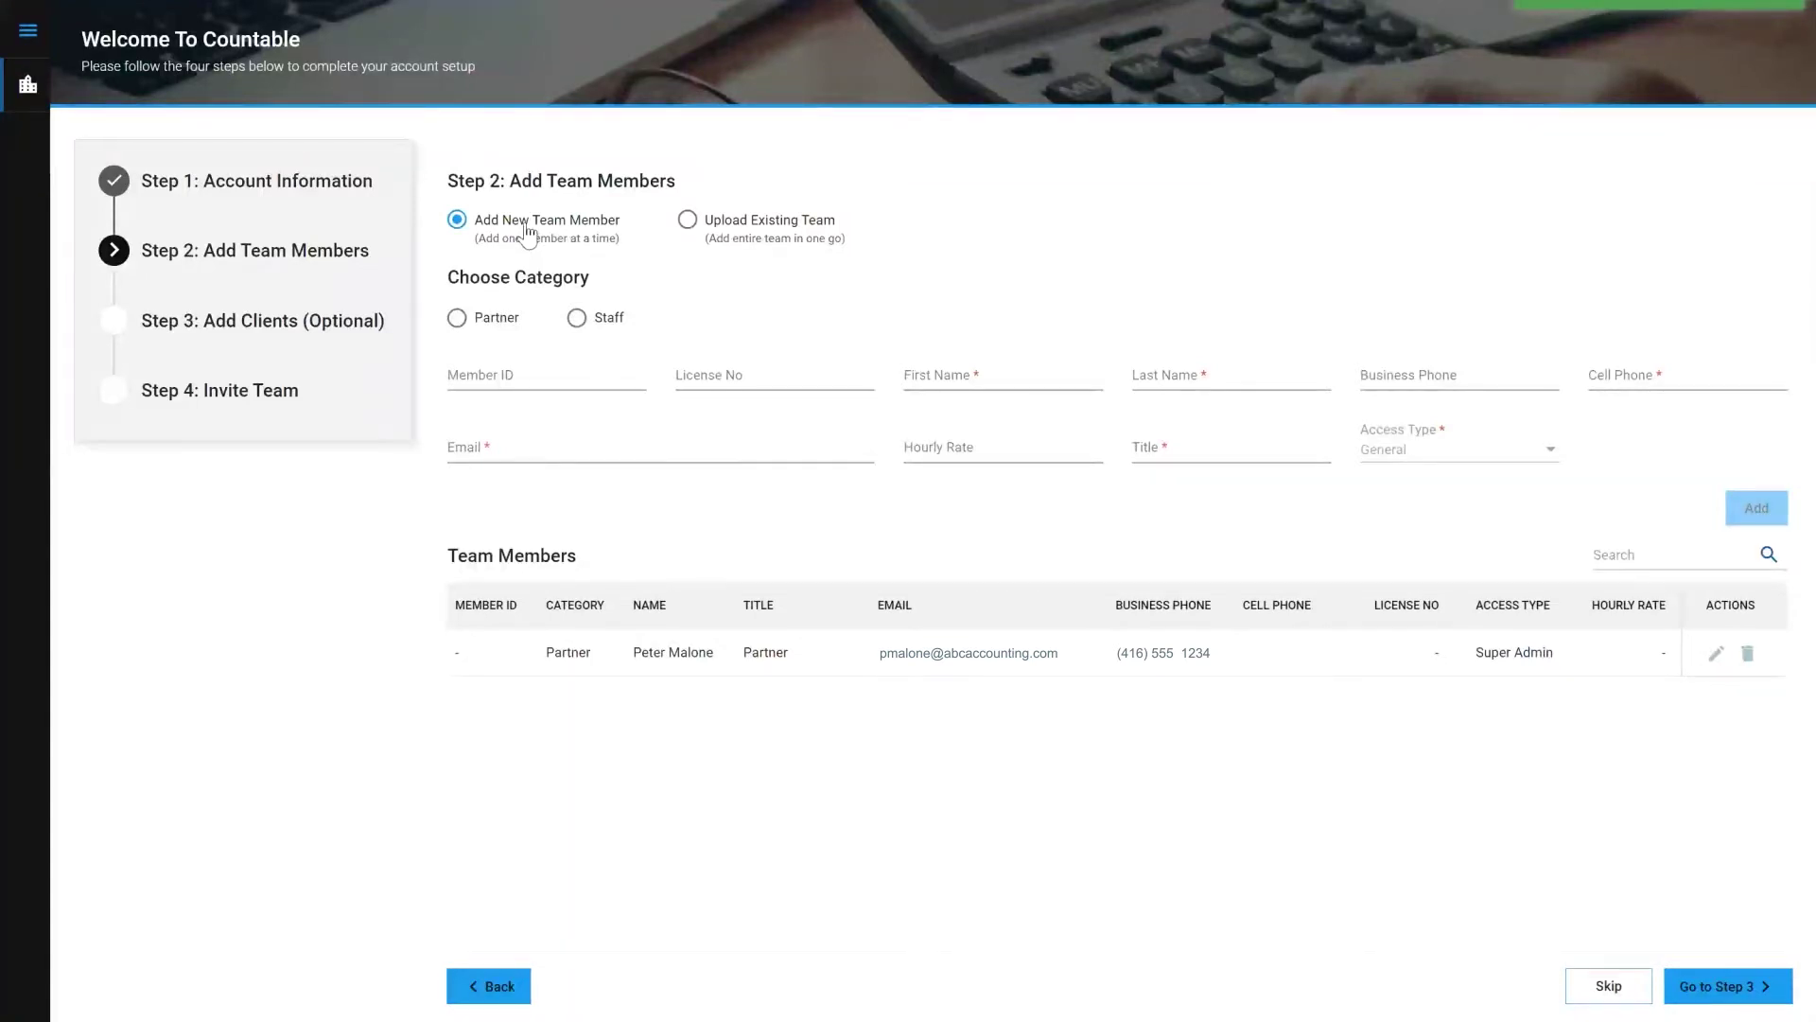
Step: Look at the option for uploading an existing team and its guide on creating the template
left_click(716, 227)
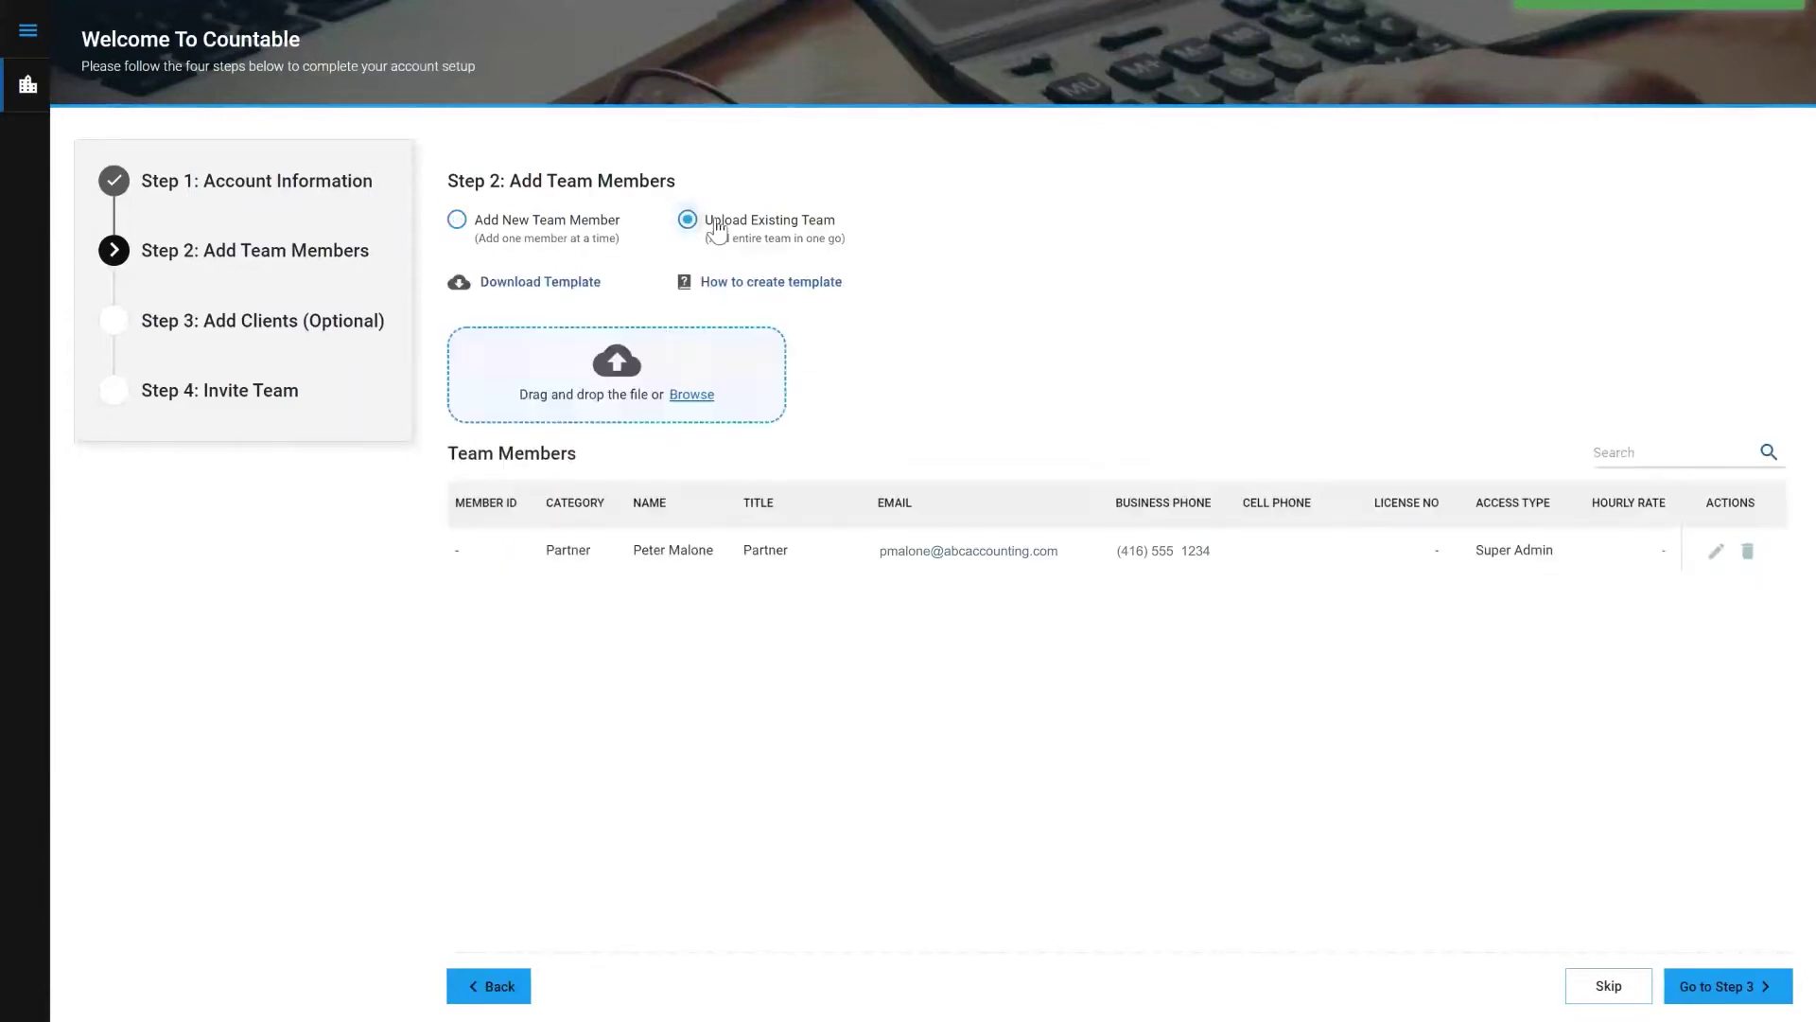
left_click(747, 281)
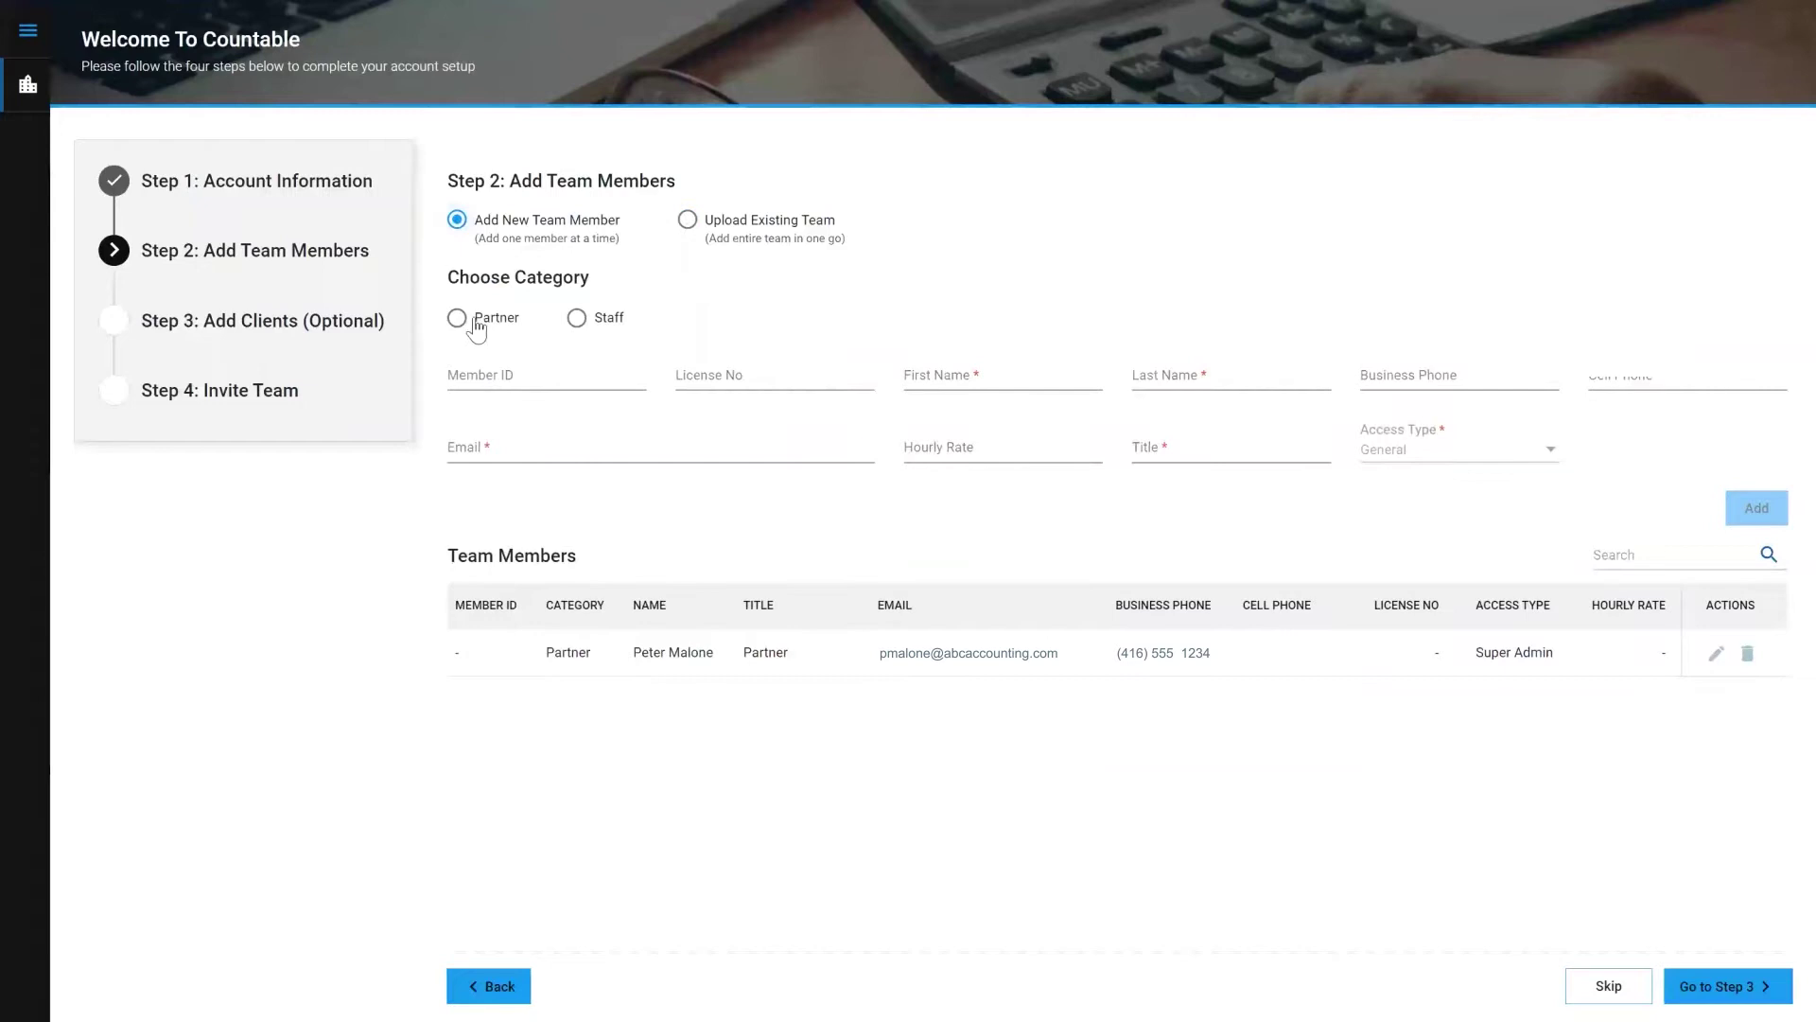
Step: Add a team member in the Partner category with name, contact details and title Partner, and proceed to the client step
left_click(967, 377)
type("Jeff")
key("Tab")
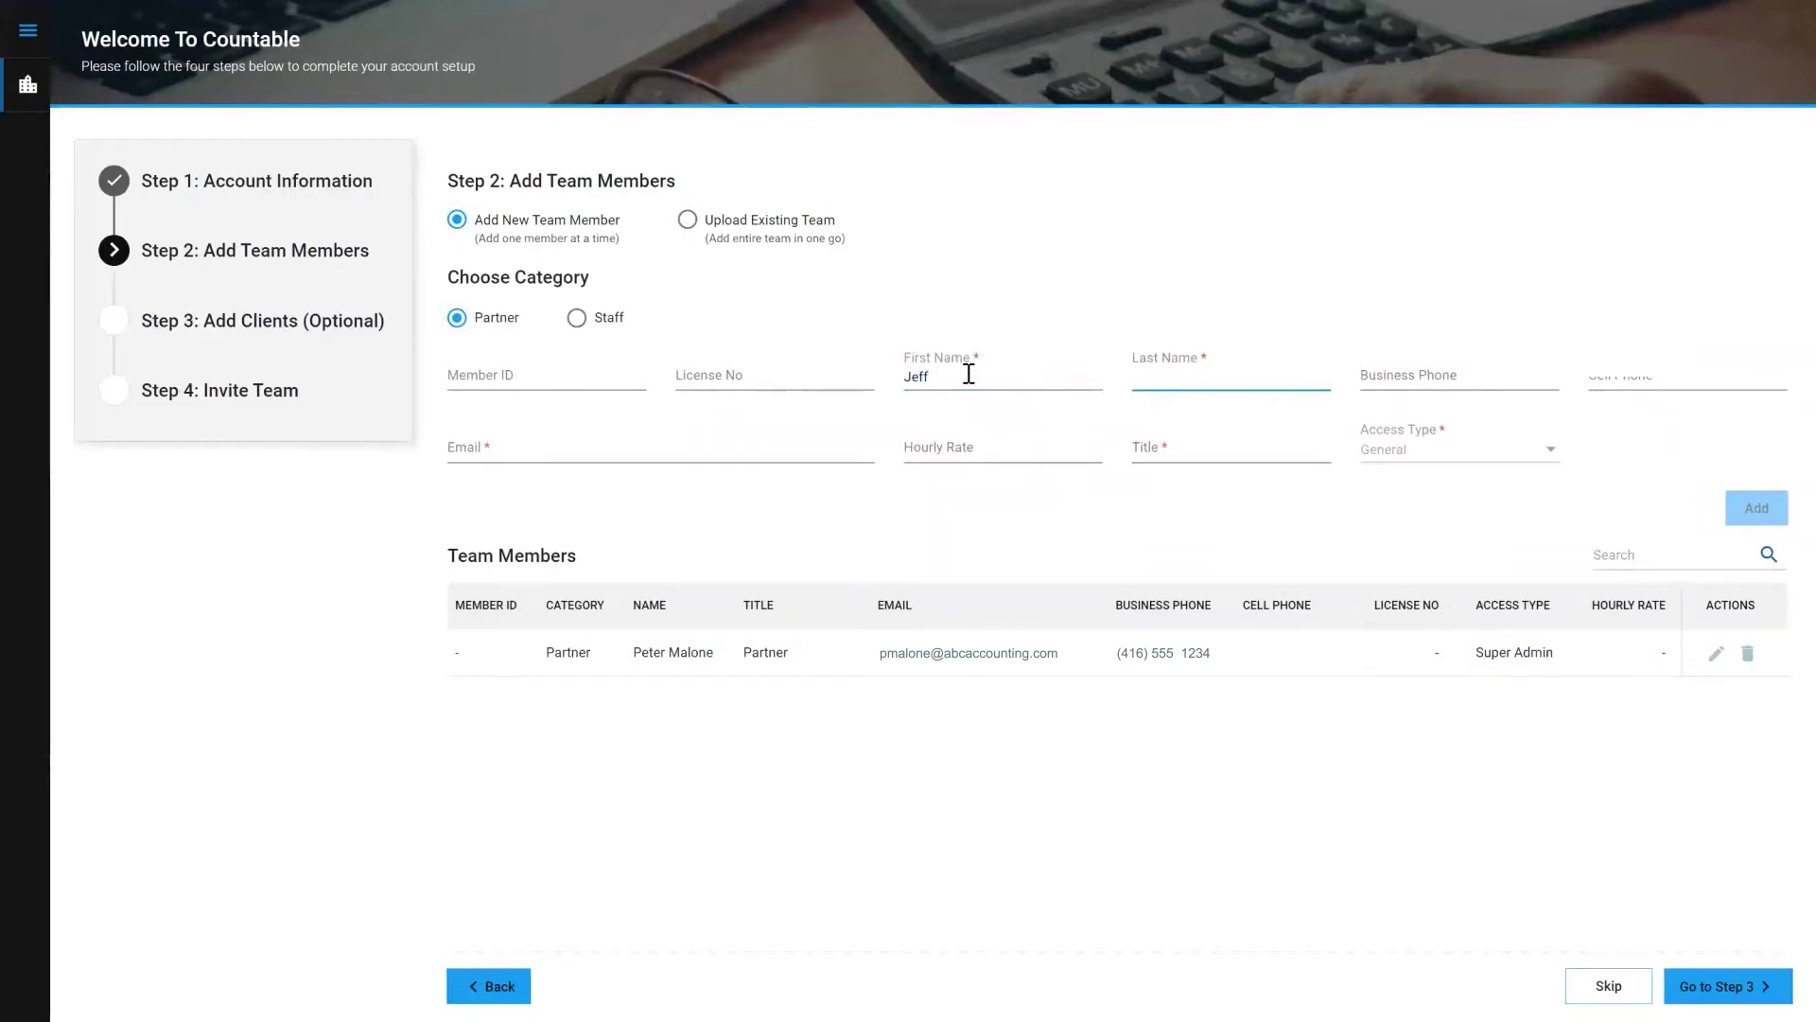
type("artner")
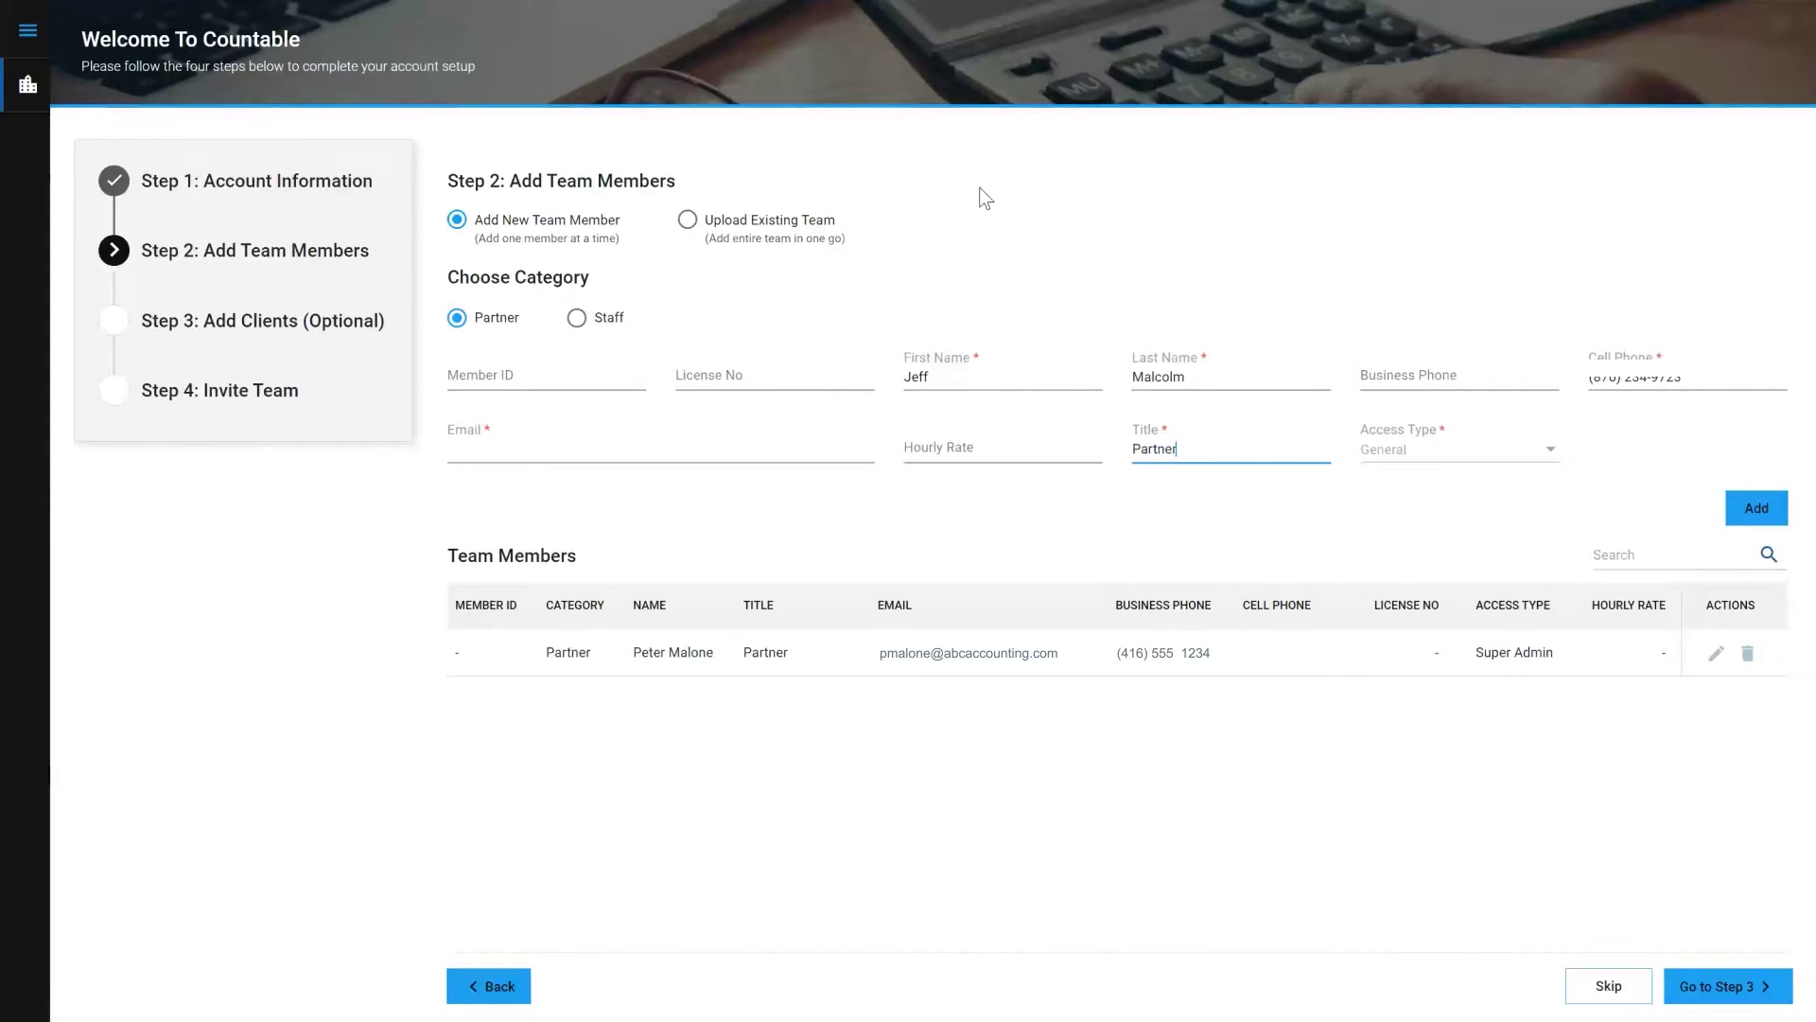
left_click(977, 195)
left_click(1757, 511)
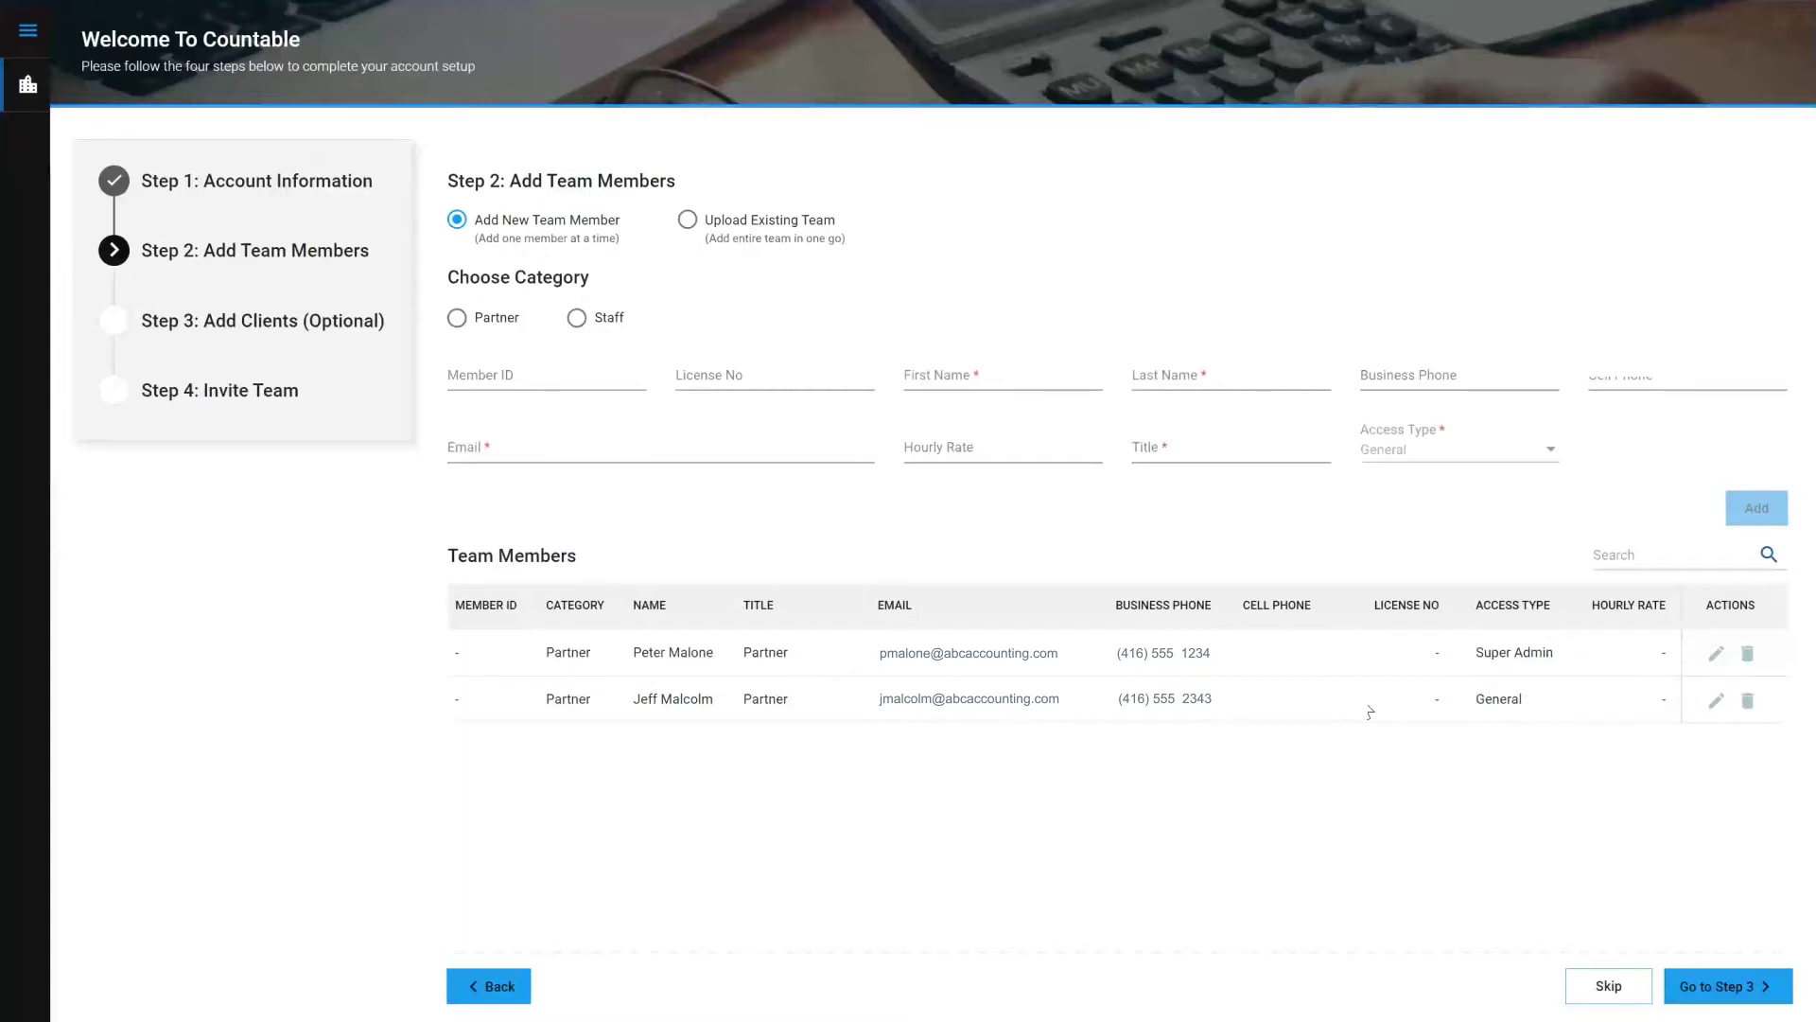
left_click(1747, 987)
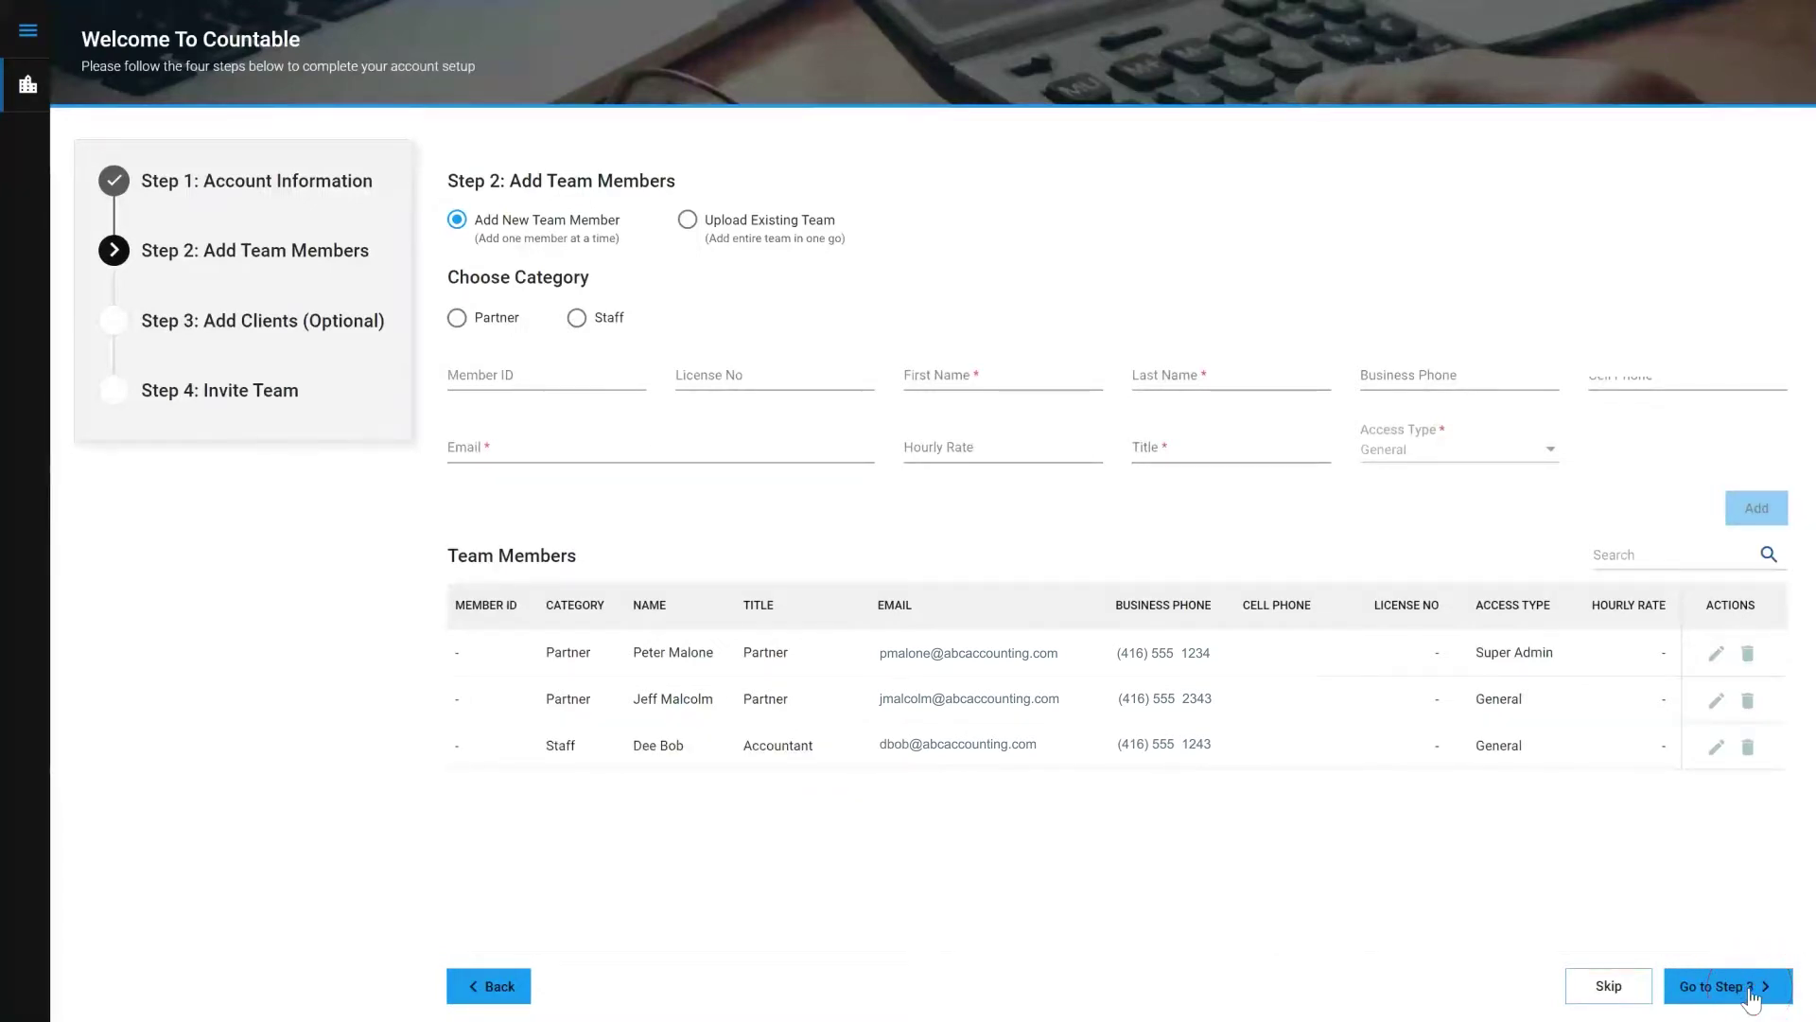
left_click(1749, 992)
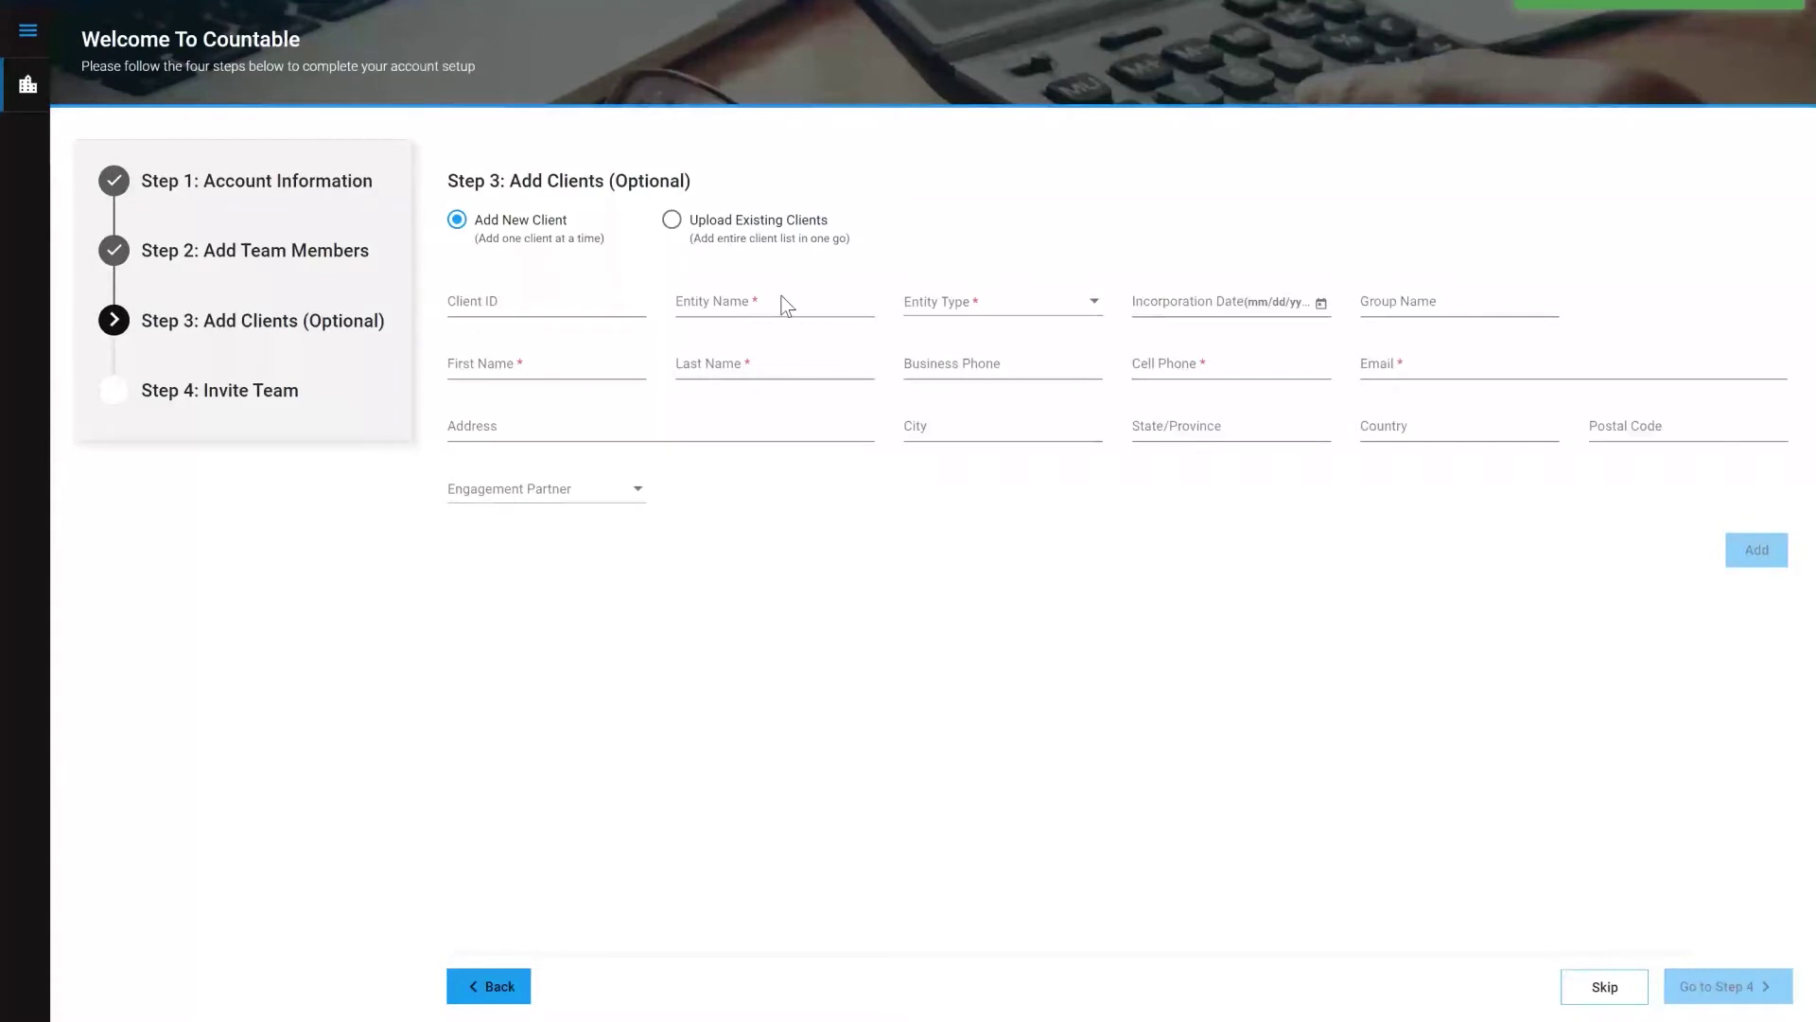
Step: Look at the option for uploading existing clients and read its guide on creating the template
left_click(1605, 986)
left_click(673, 220)
left_click(776, 281)
scroll(835, 684, "down", 5)
scroll(704, 708, "down", 1)
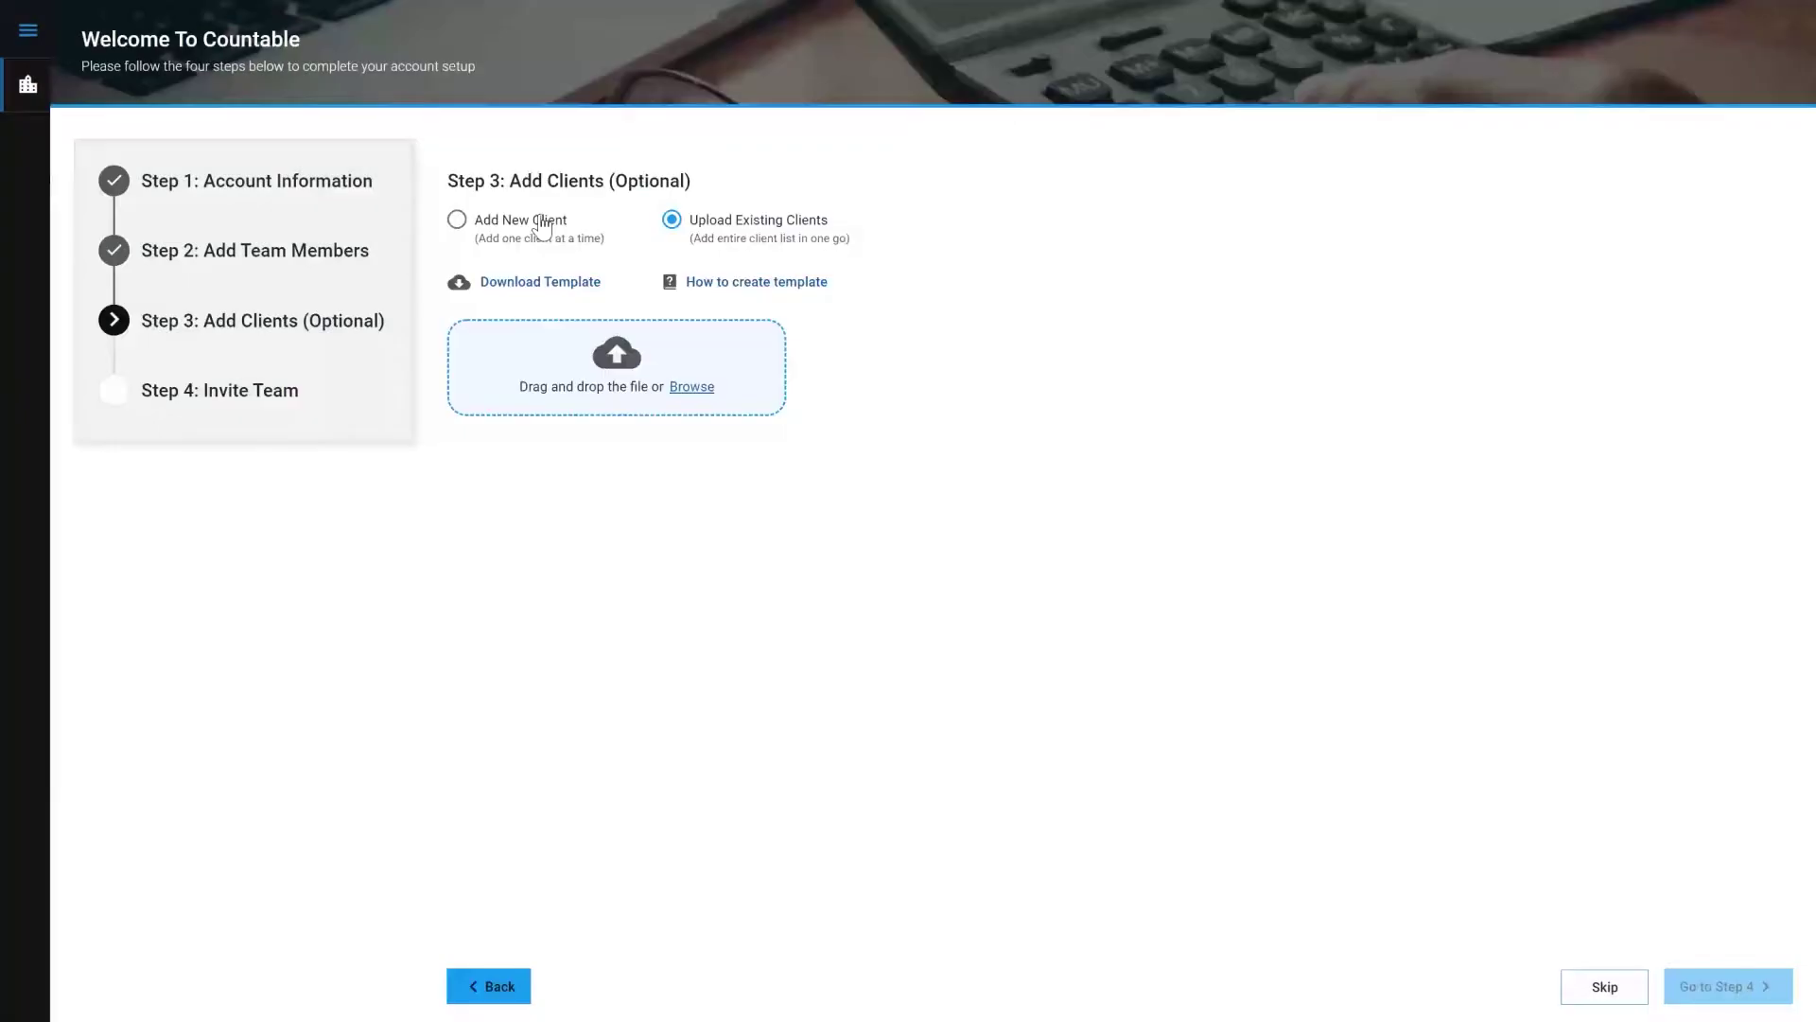
Step: Add client DEF Co as a Corporation incorporated 1/1/2016 with its contact and engagement partner, and continue to the team invitations
left_click(539, 226)
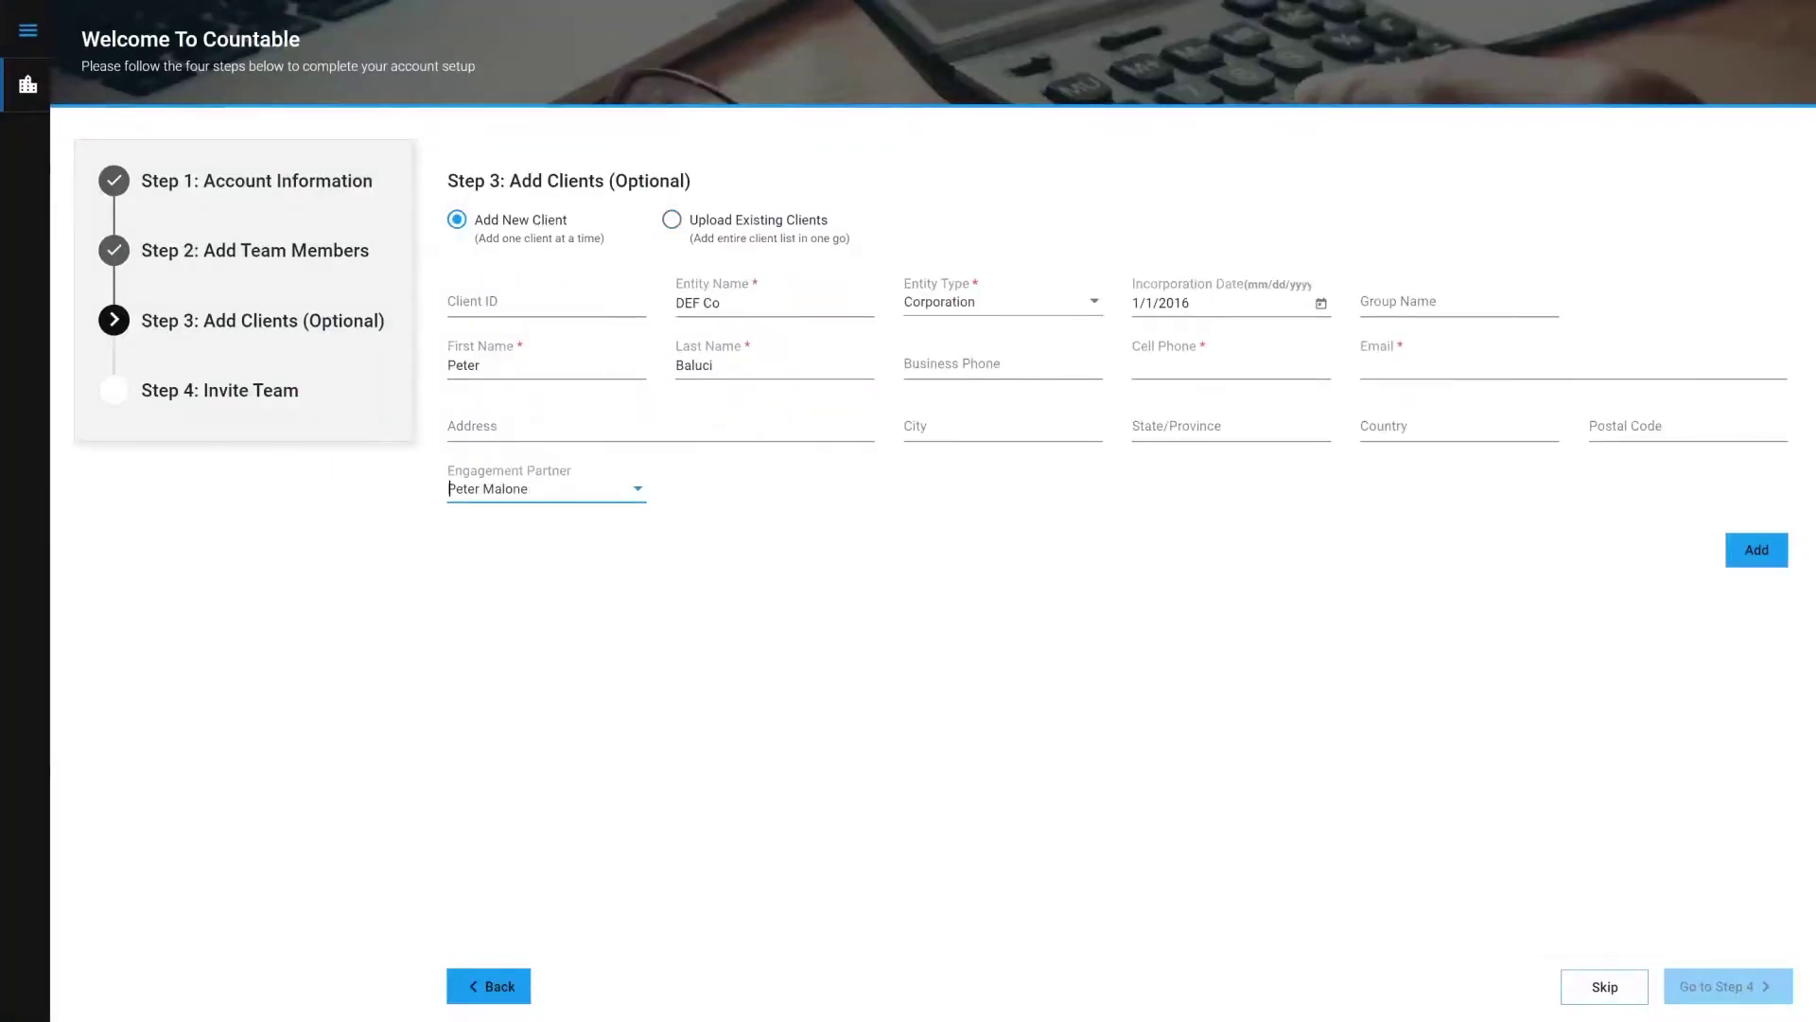
left_click(1752, 558)
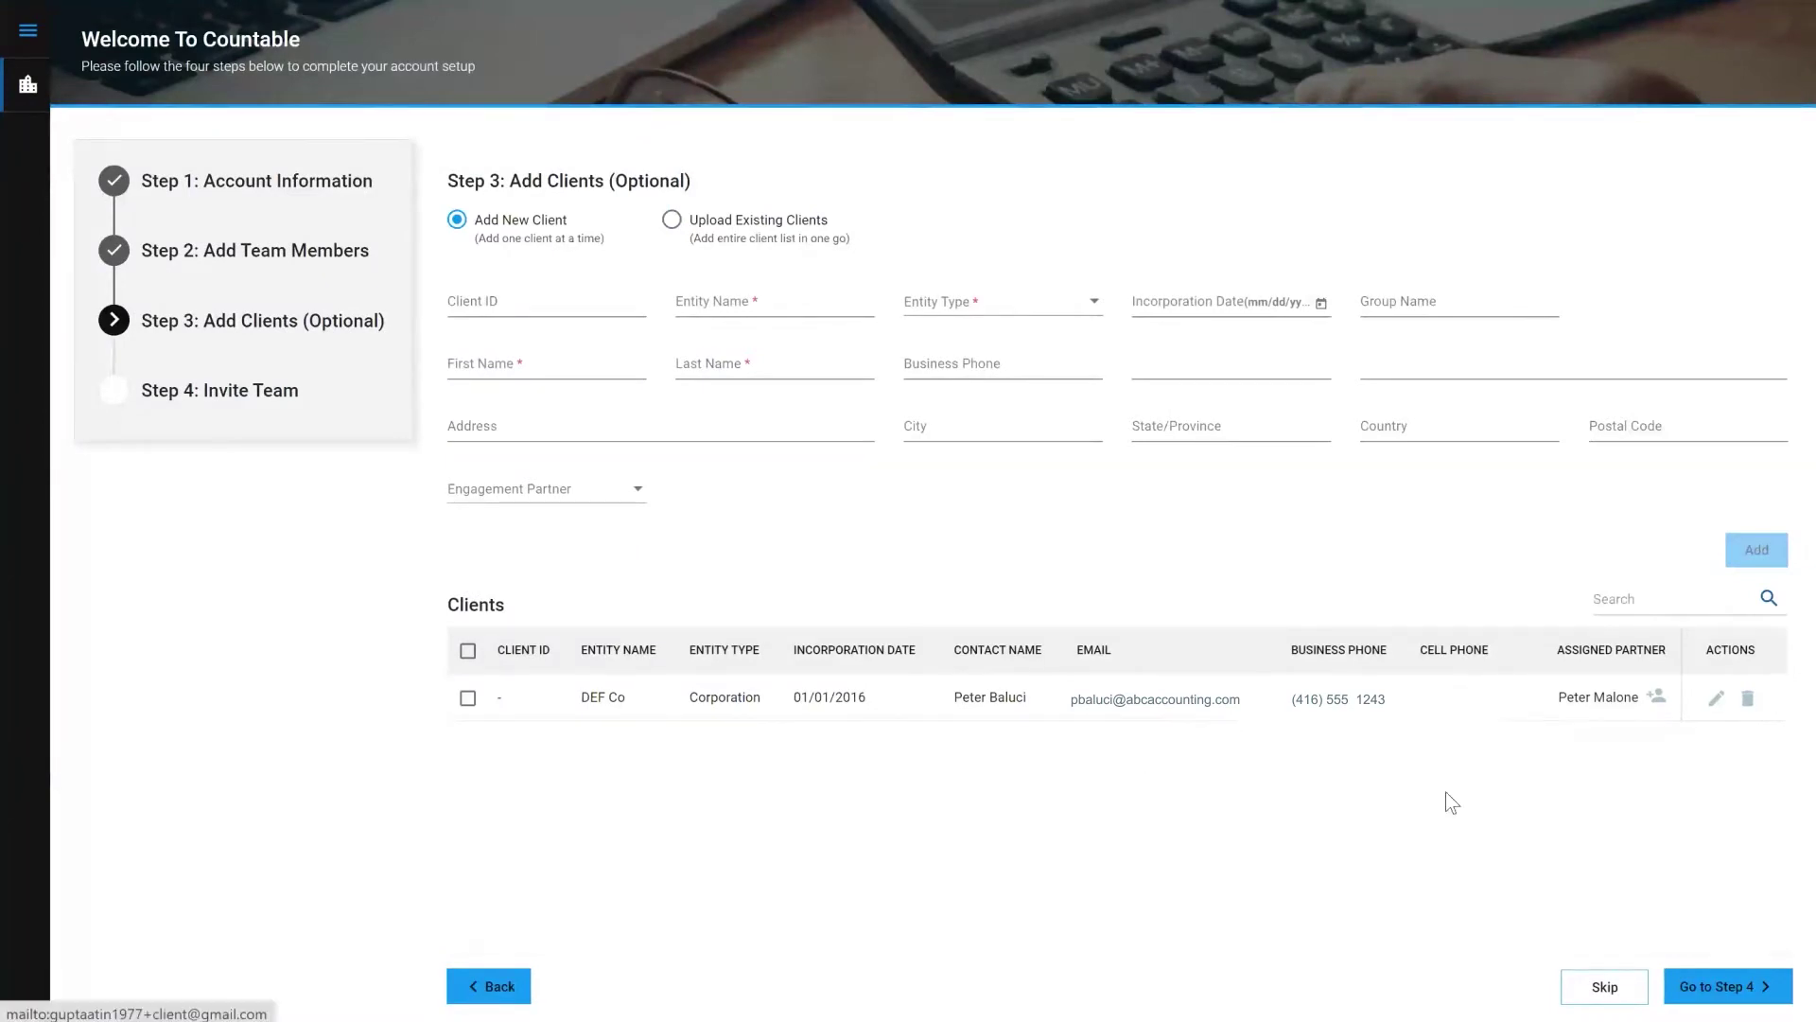
left_click(1710, 986)
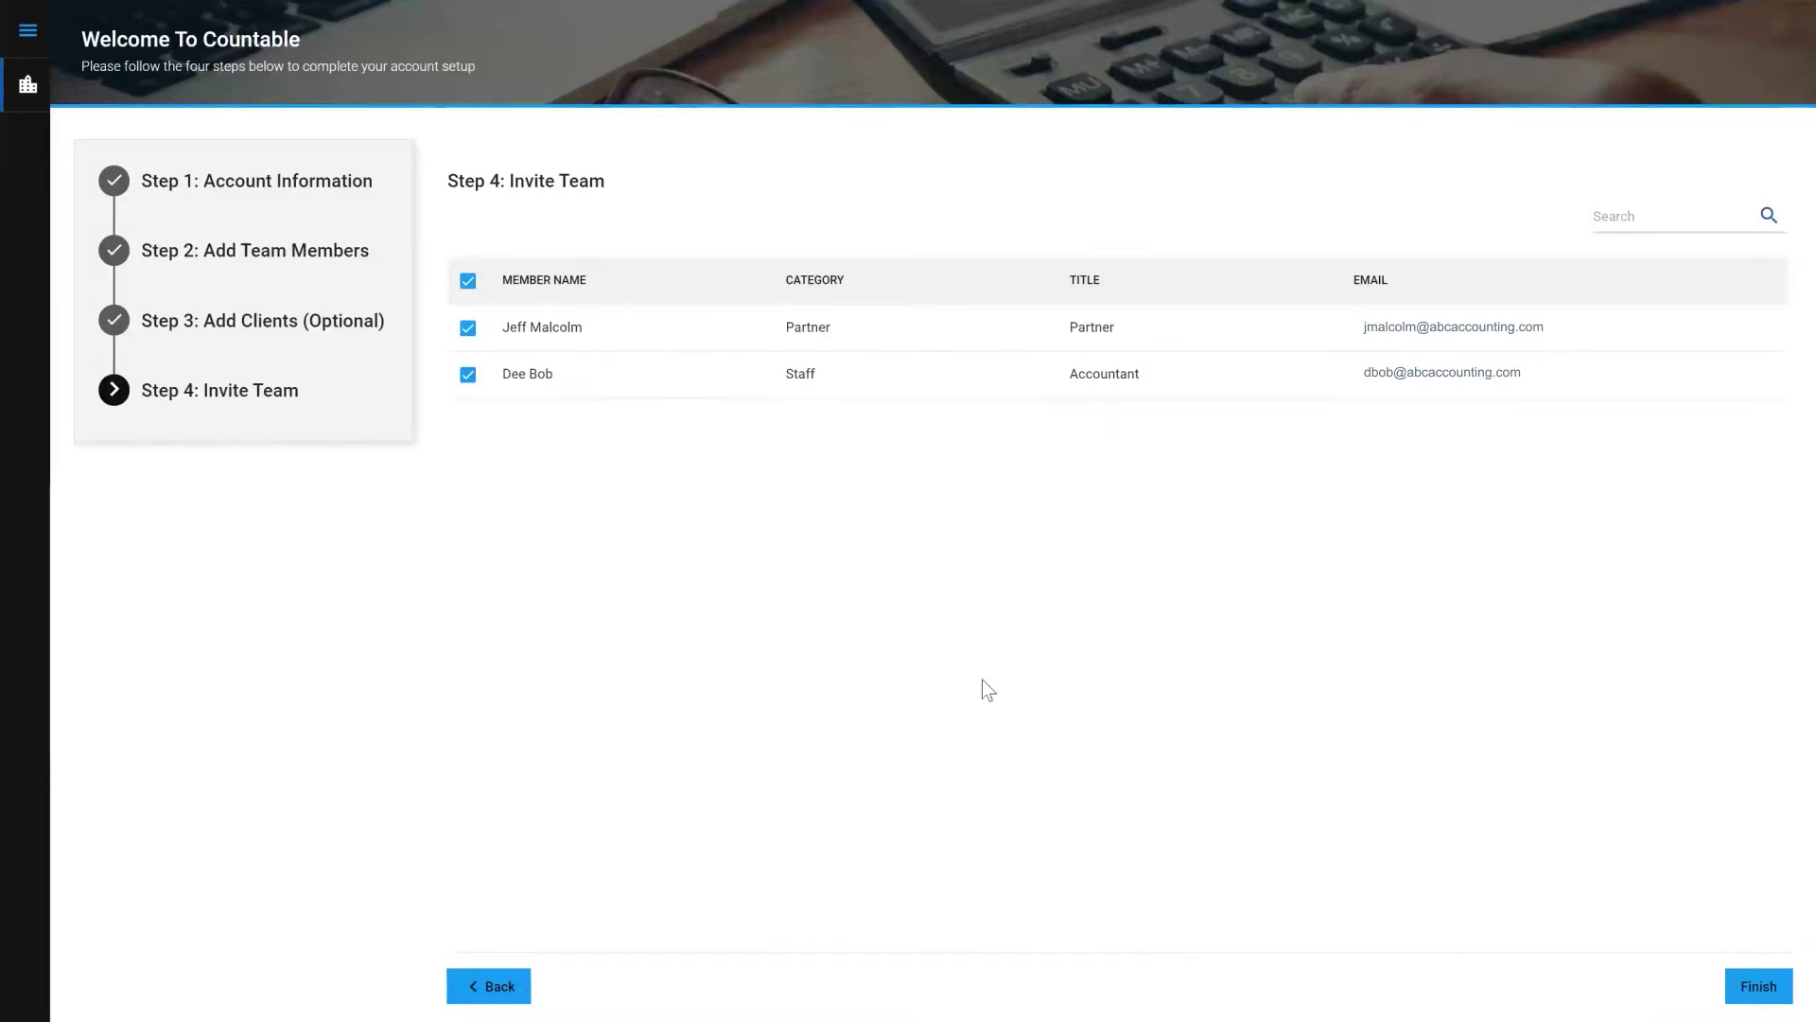
Step: Deselect both team members from the invitation list and finish the onboarding
left_click(467, 328)
left_click(469, 376)
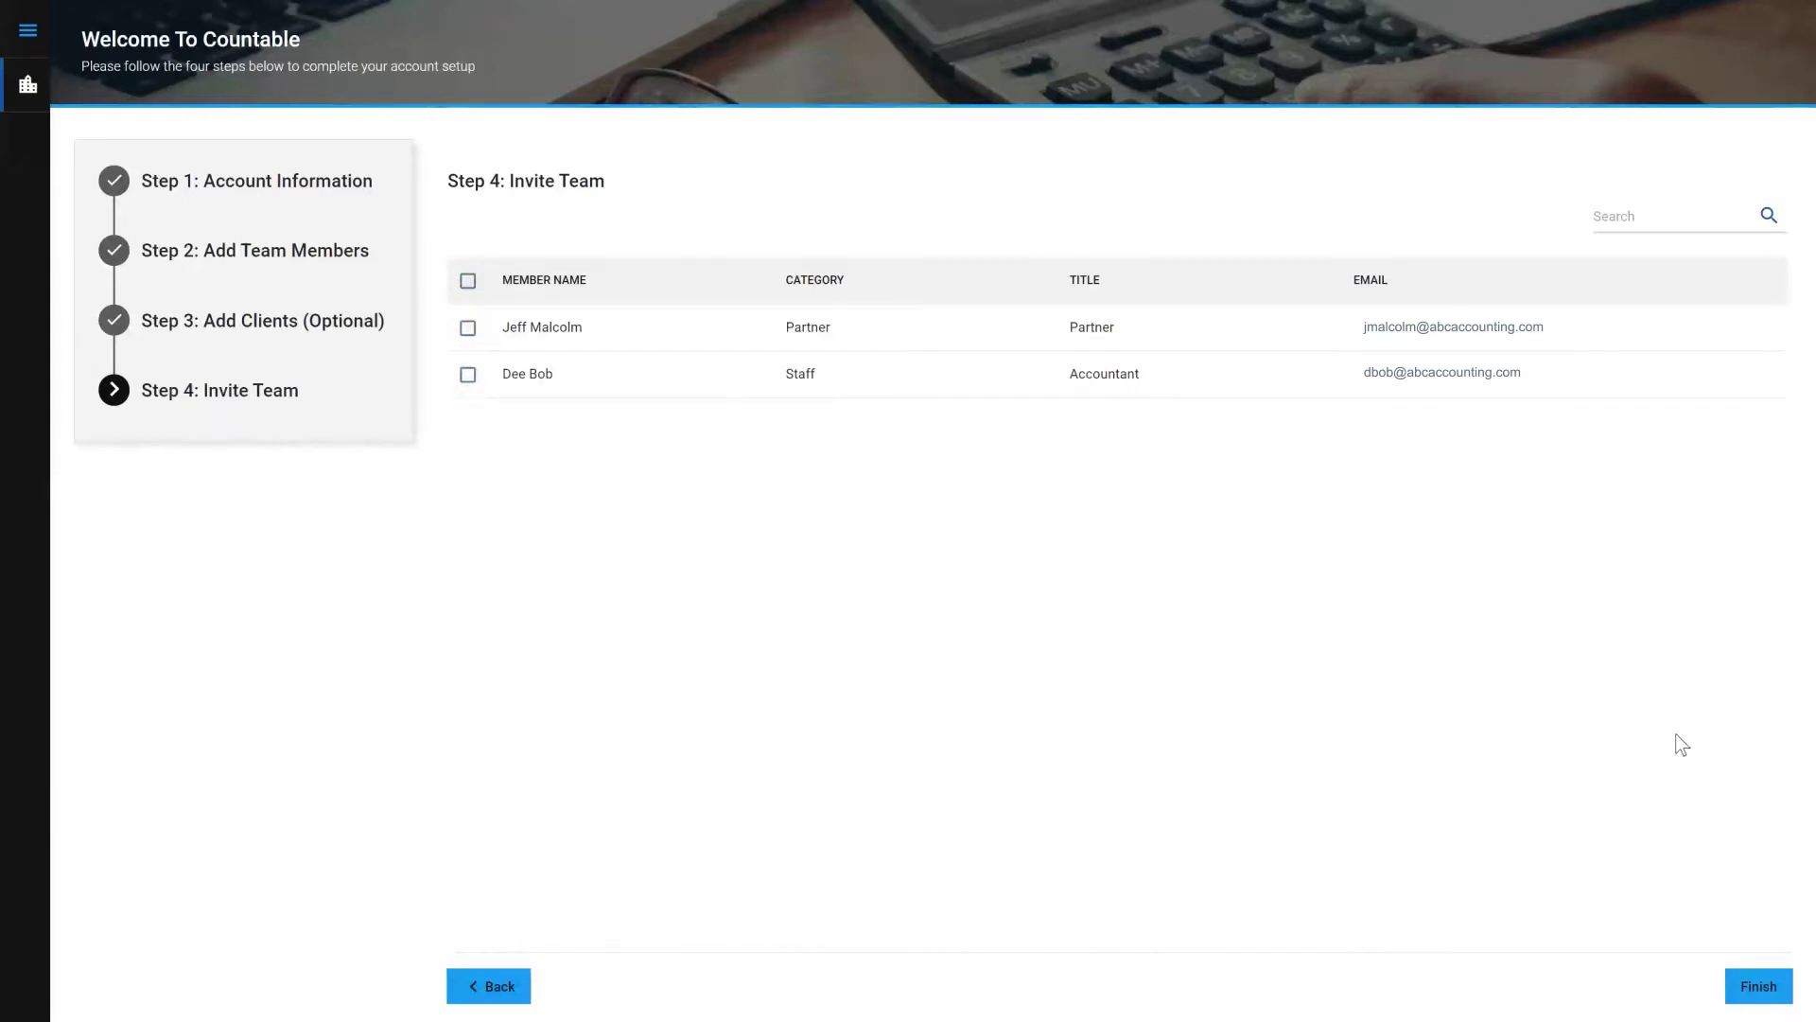
left_click(1759, 987)
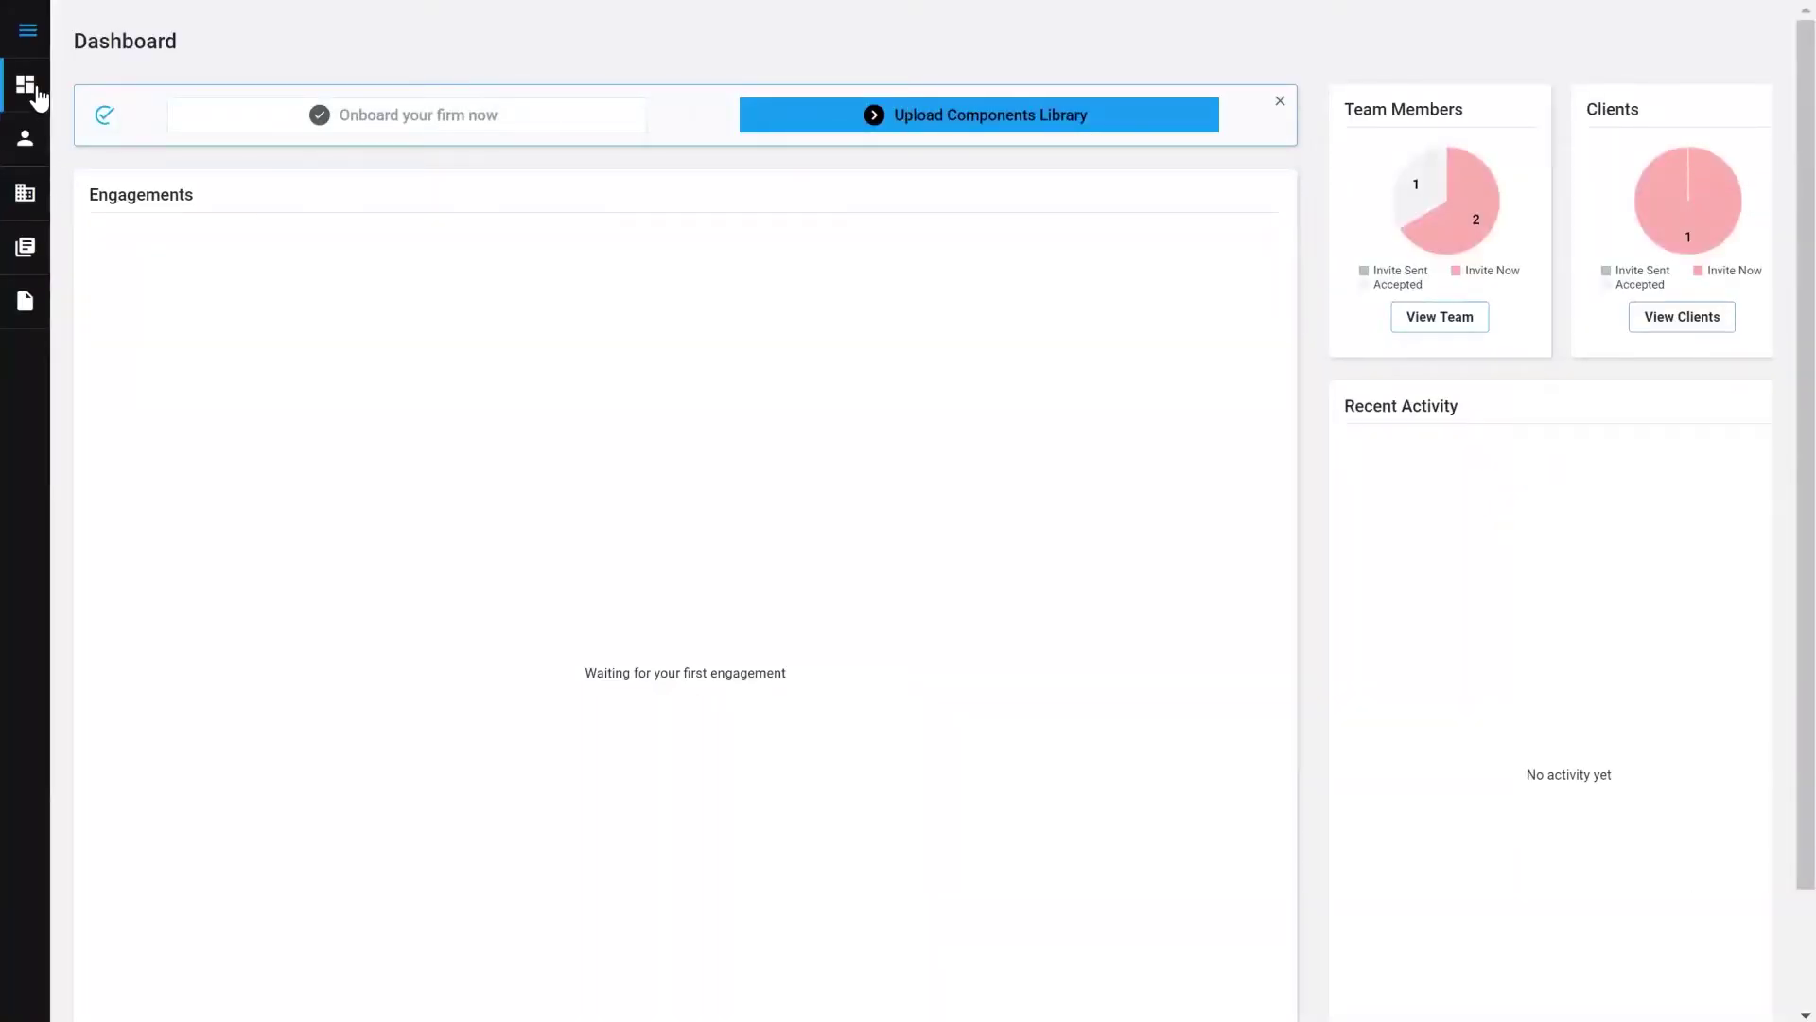
Step: Review the team list filtered by partners and by staff, and open the clients page
left_click(27, 142)
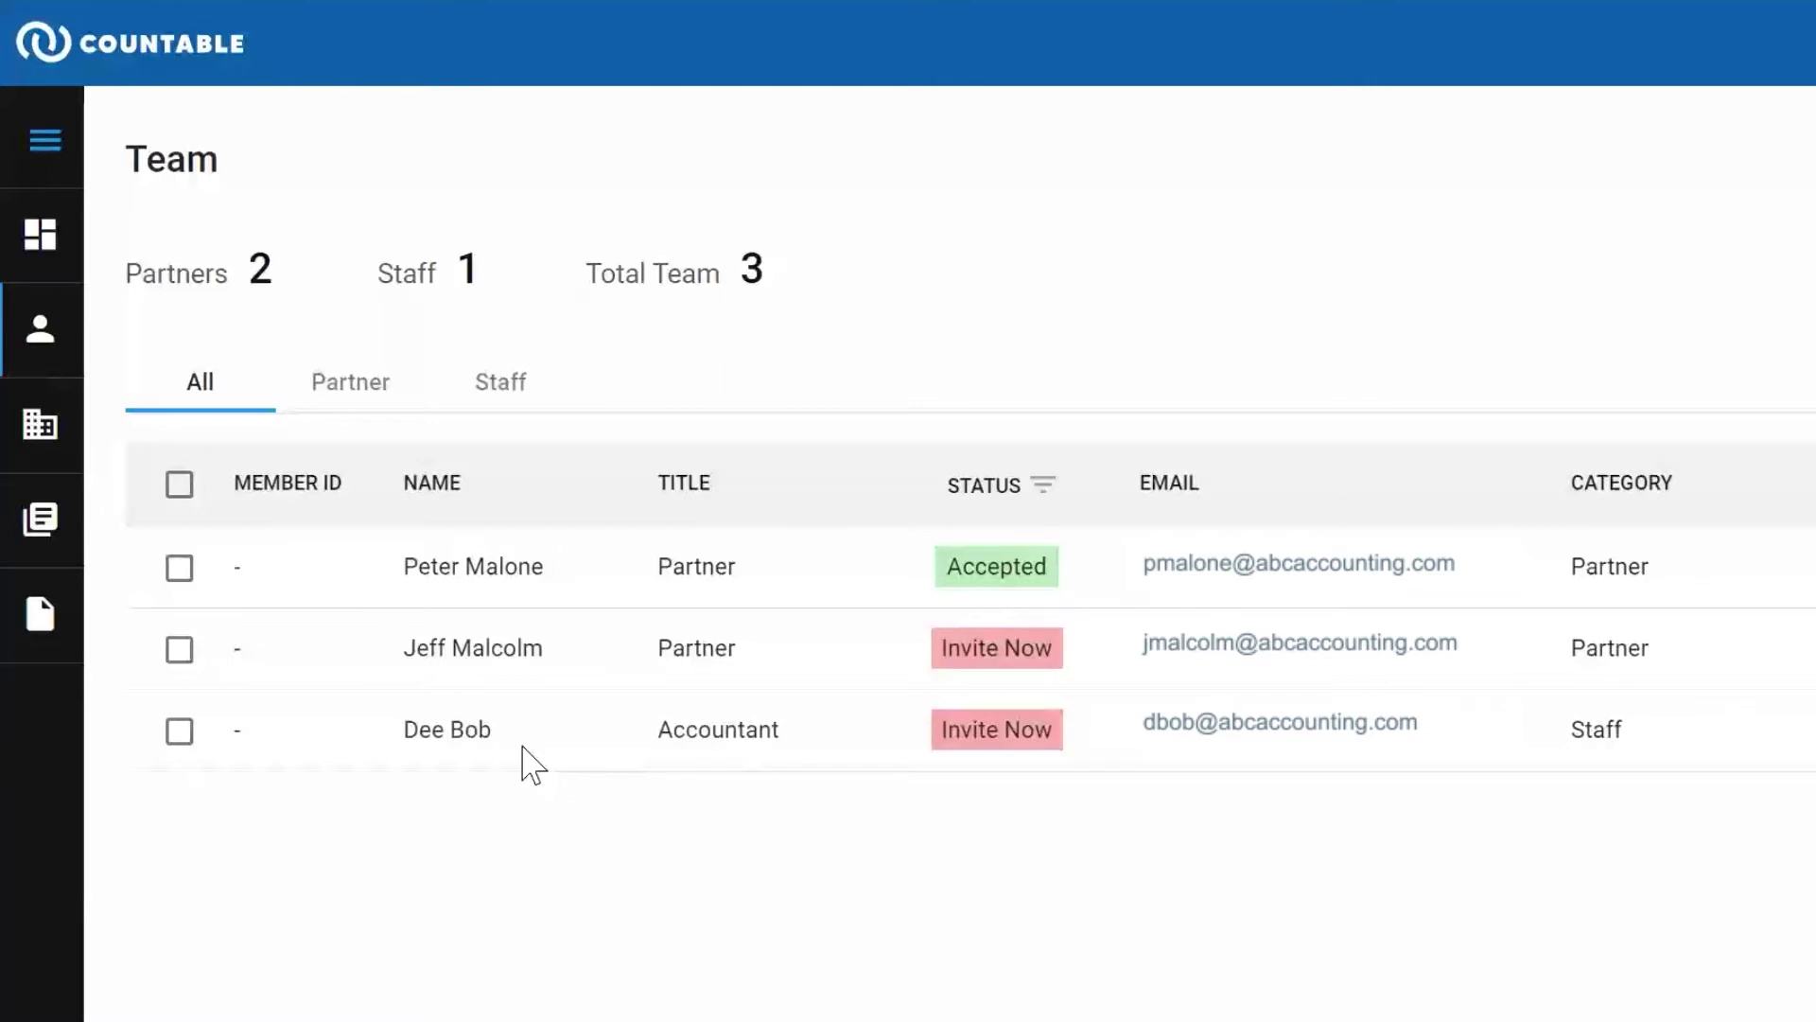
left_click(342, 387)
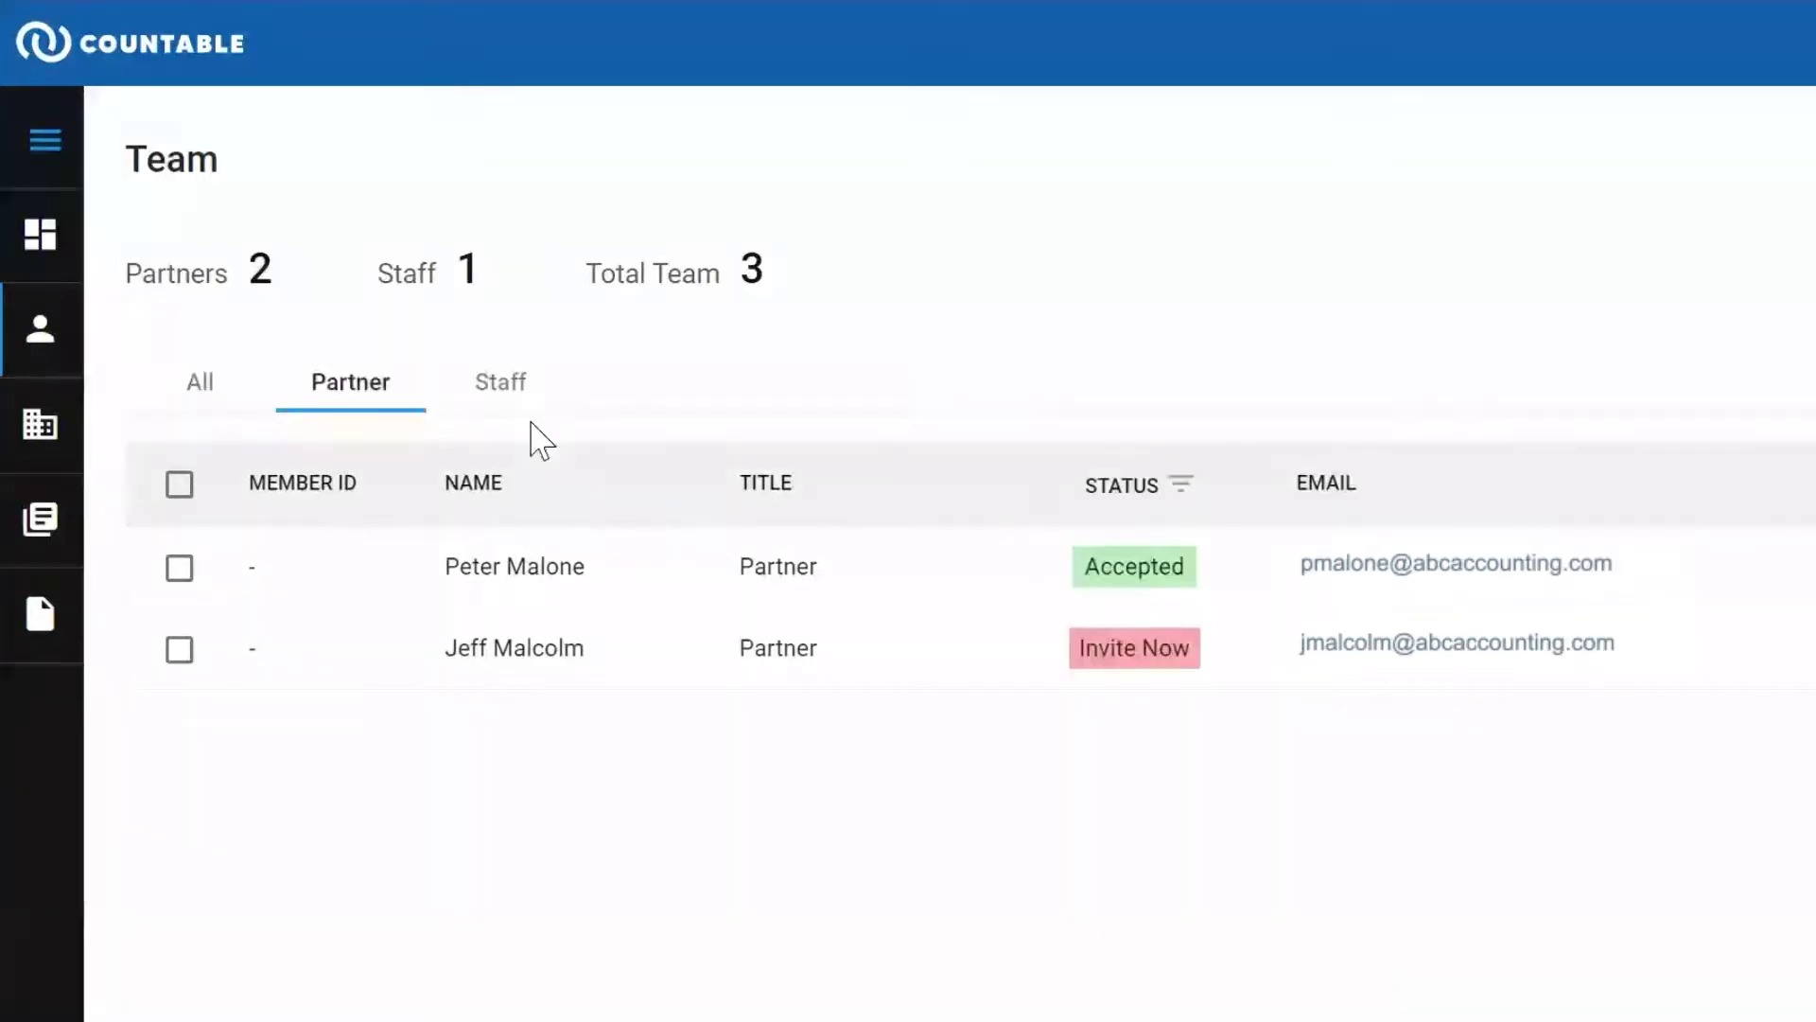
left_click(516, 381)
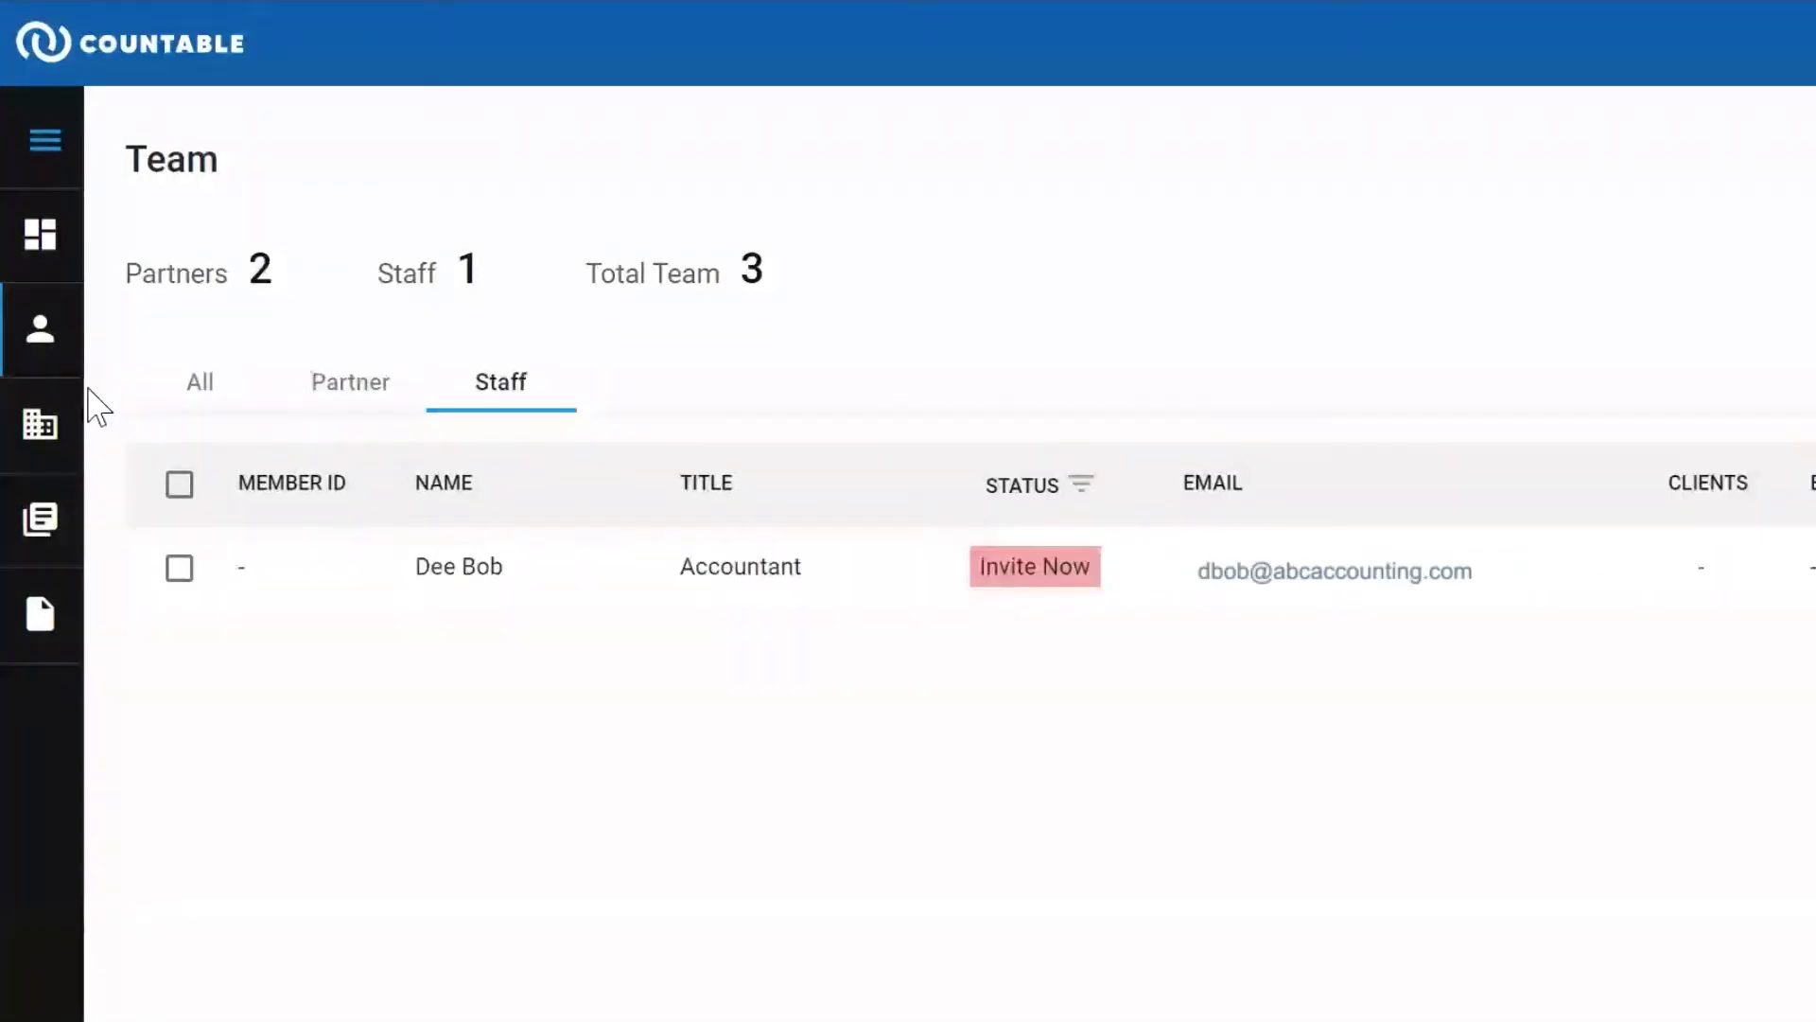
left_click(43, 422)
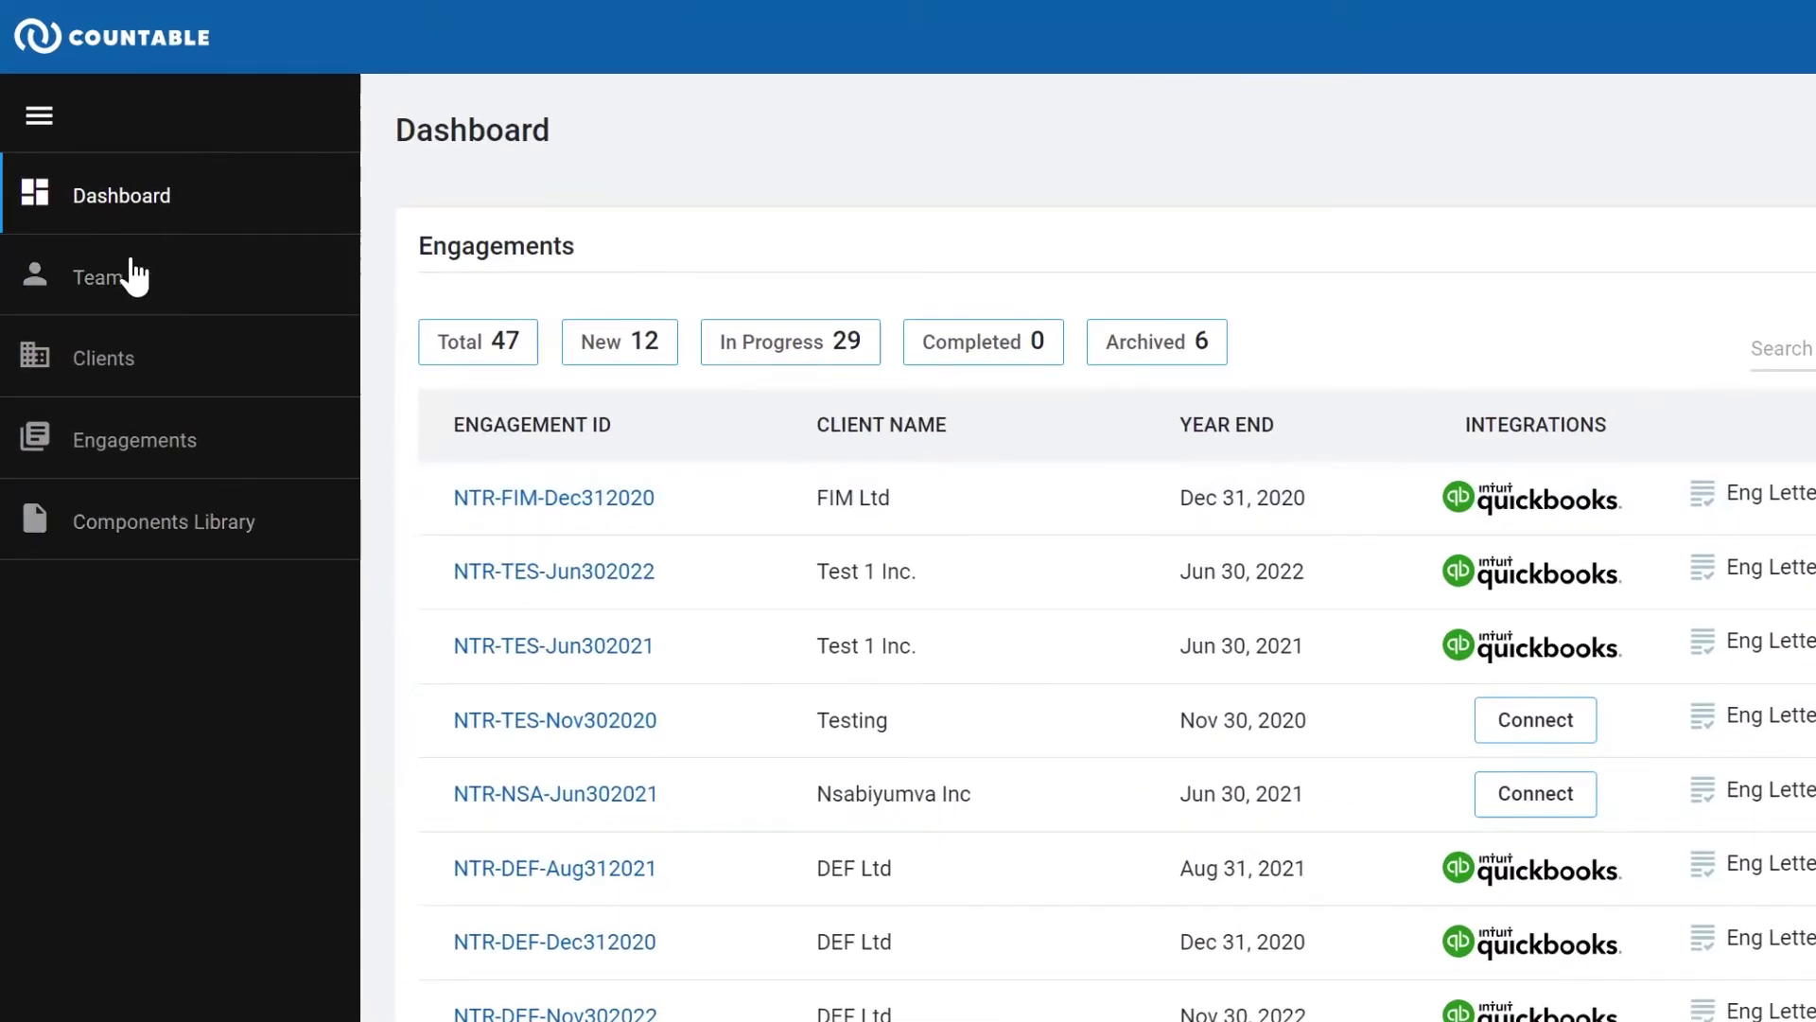
Step: Open What's New and read through the product updates, from July 9, 2021 back to the Feb 28, 2021 enhancements
left_click(1762, 35)
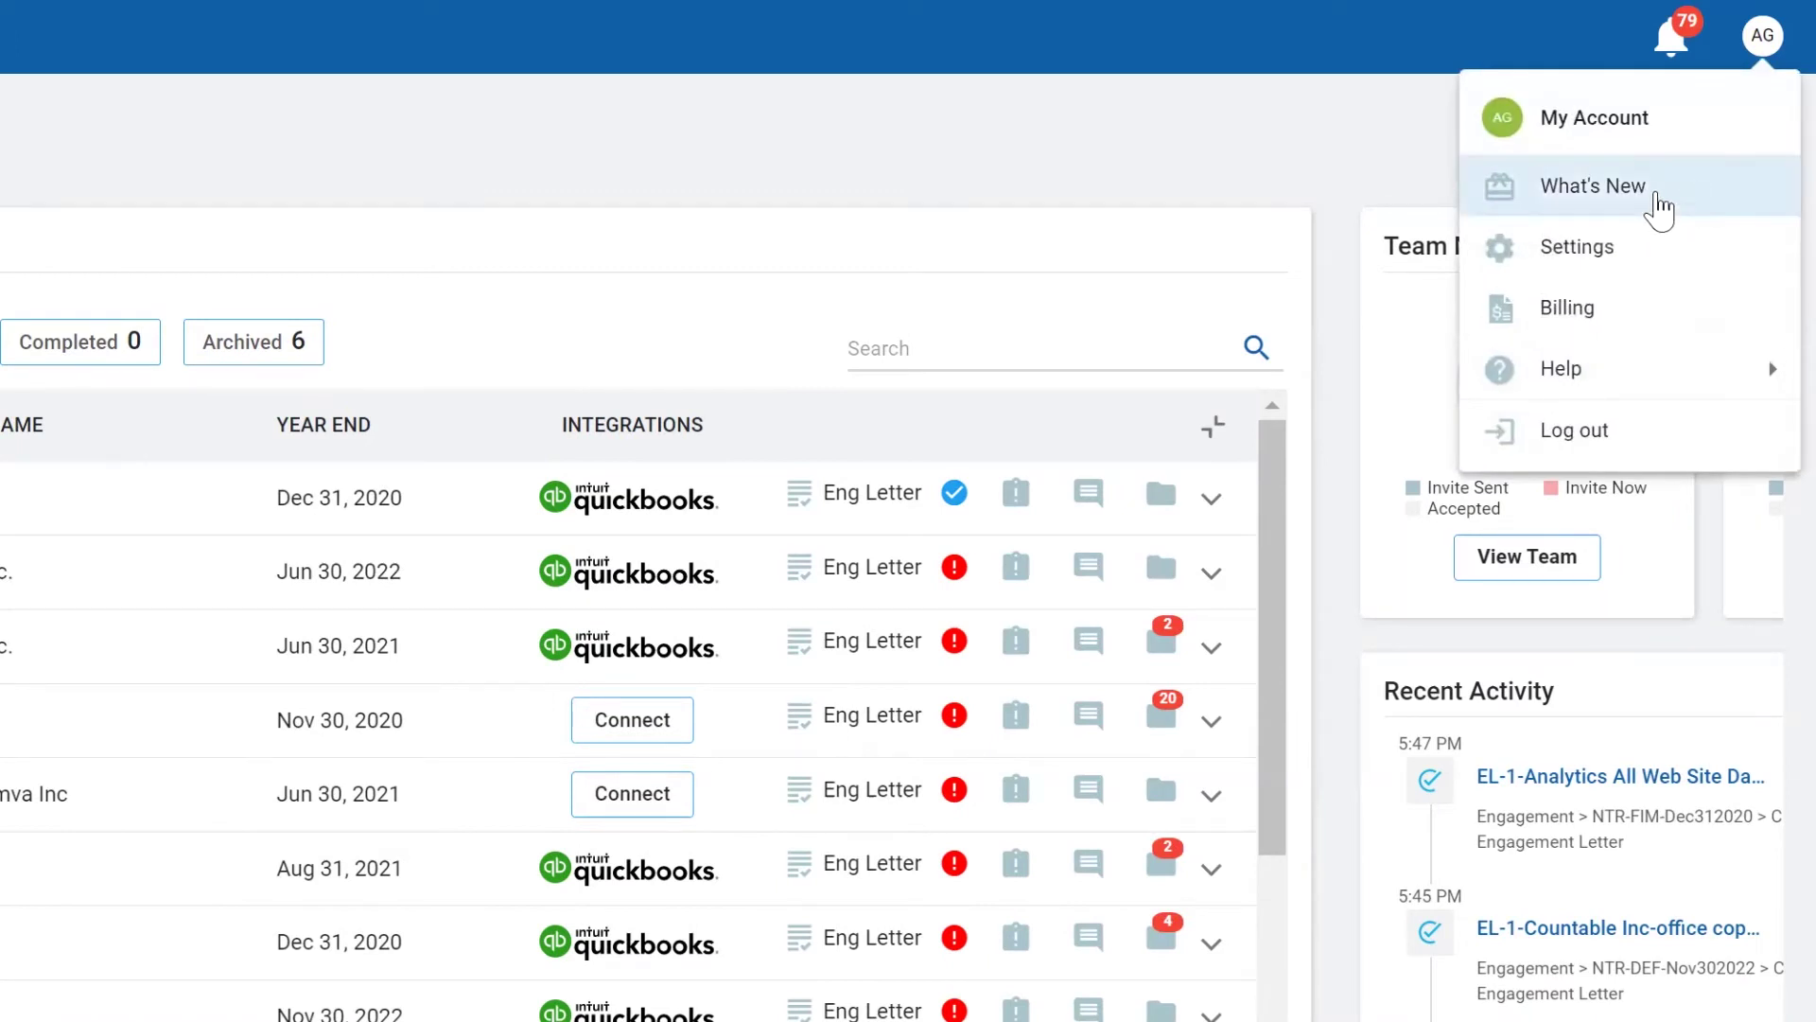
left_click(1648, 187)
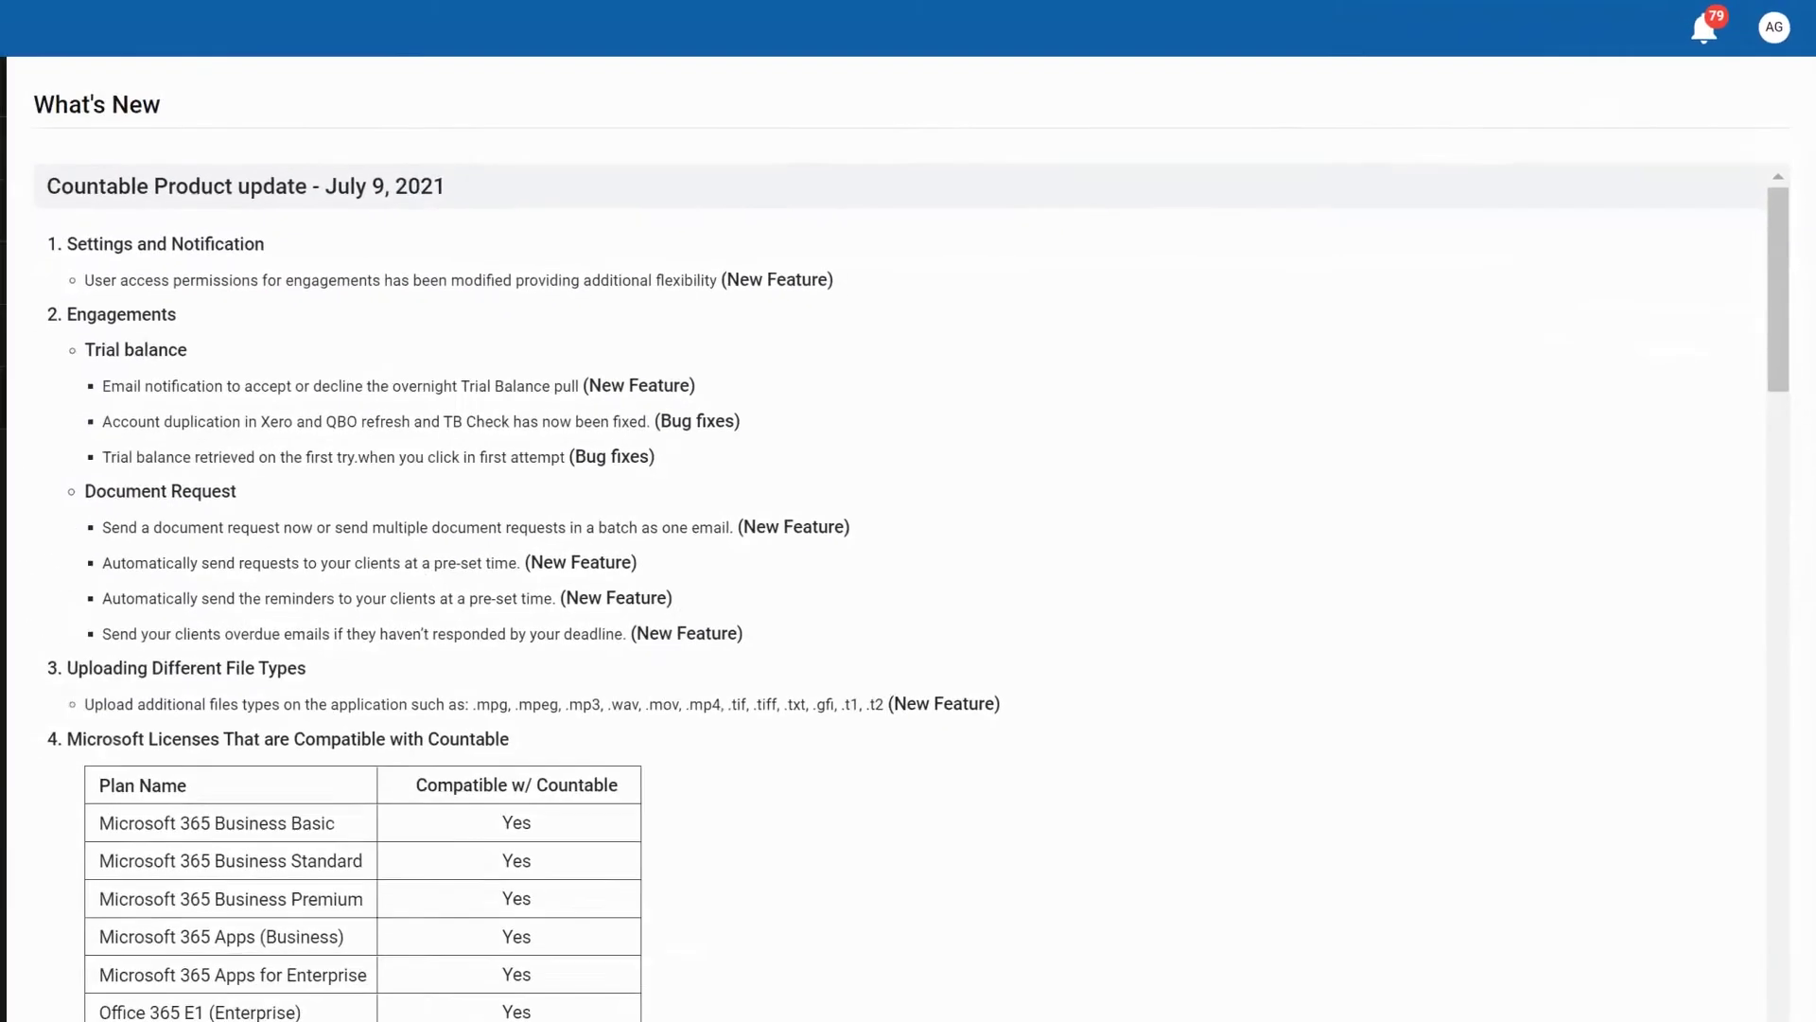
left_click_drag(435, 161, 84, 156)
scroll(840, 411, "down", 2)
scroll(440, 575, "down", 3)
left_click_drag(451, 575, 131, 570)
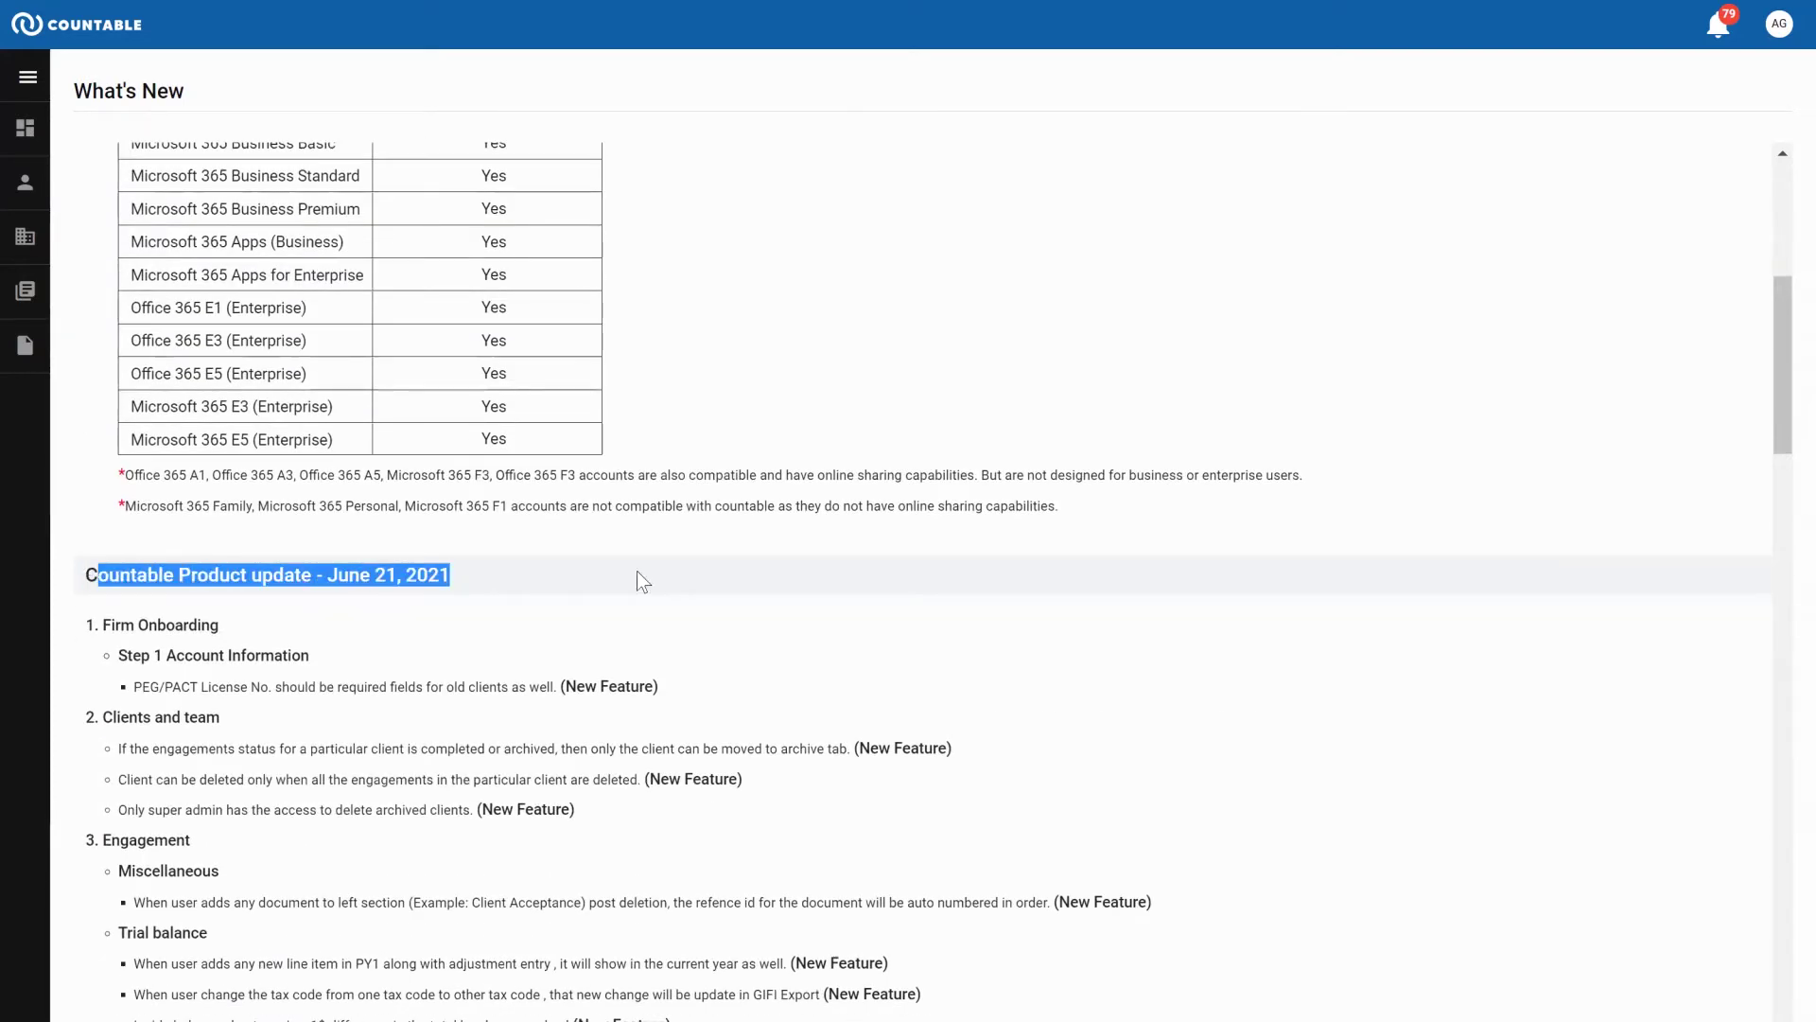
left_click_drag(465, 826, 394, 825)
scroll(492, 823, "down", 5)
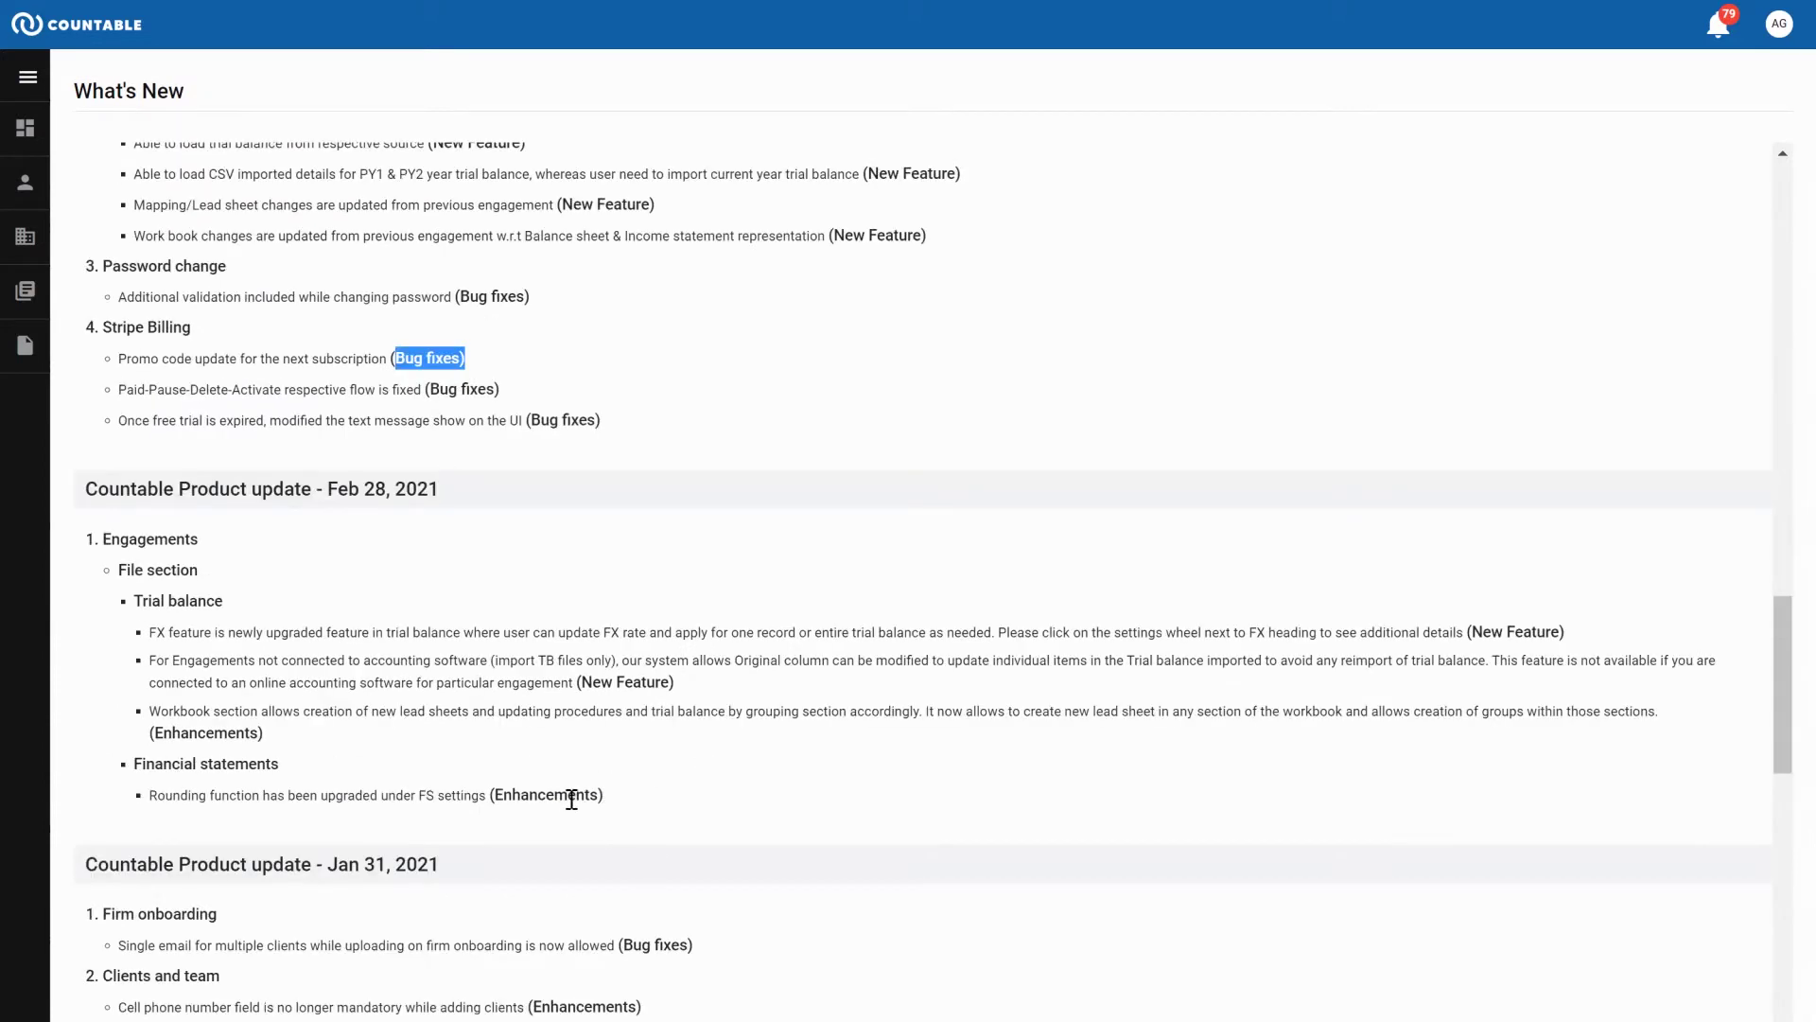
left_click_drag(599, 796, 489, 797)
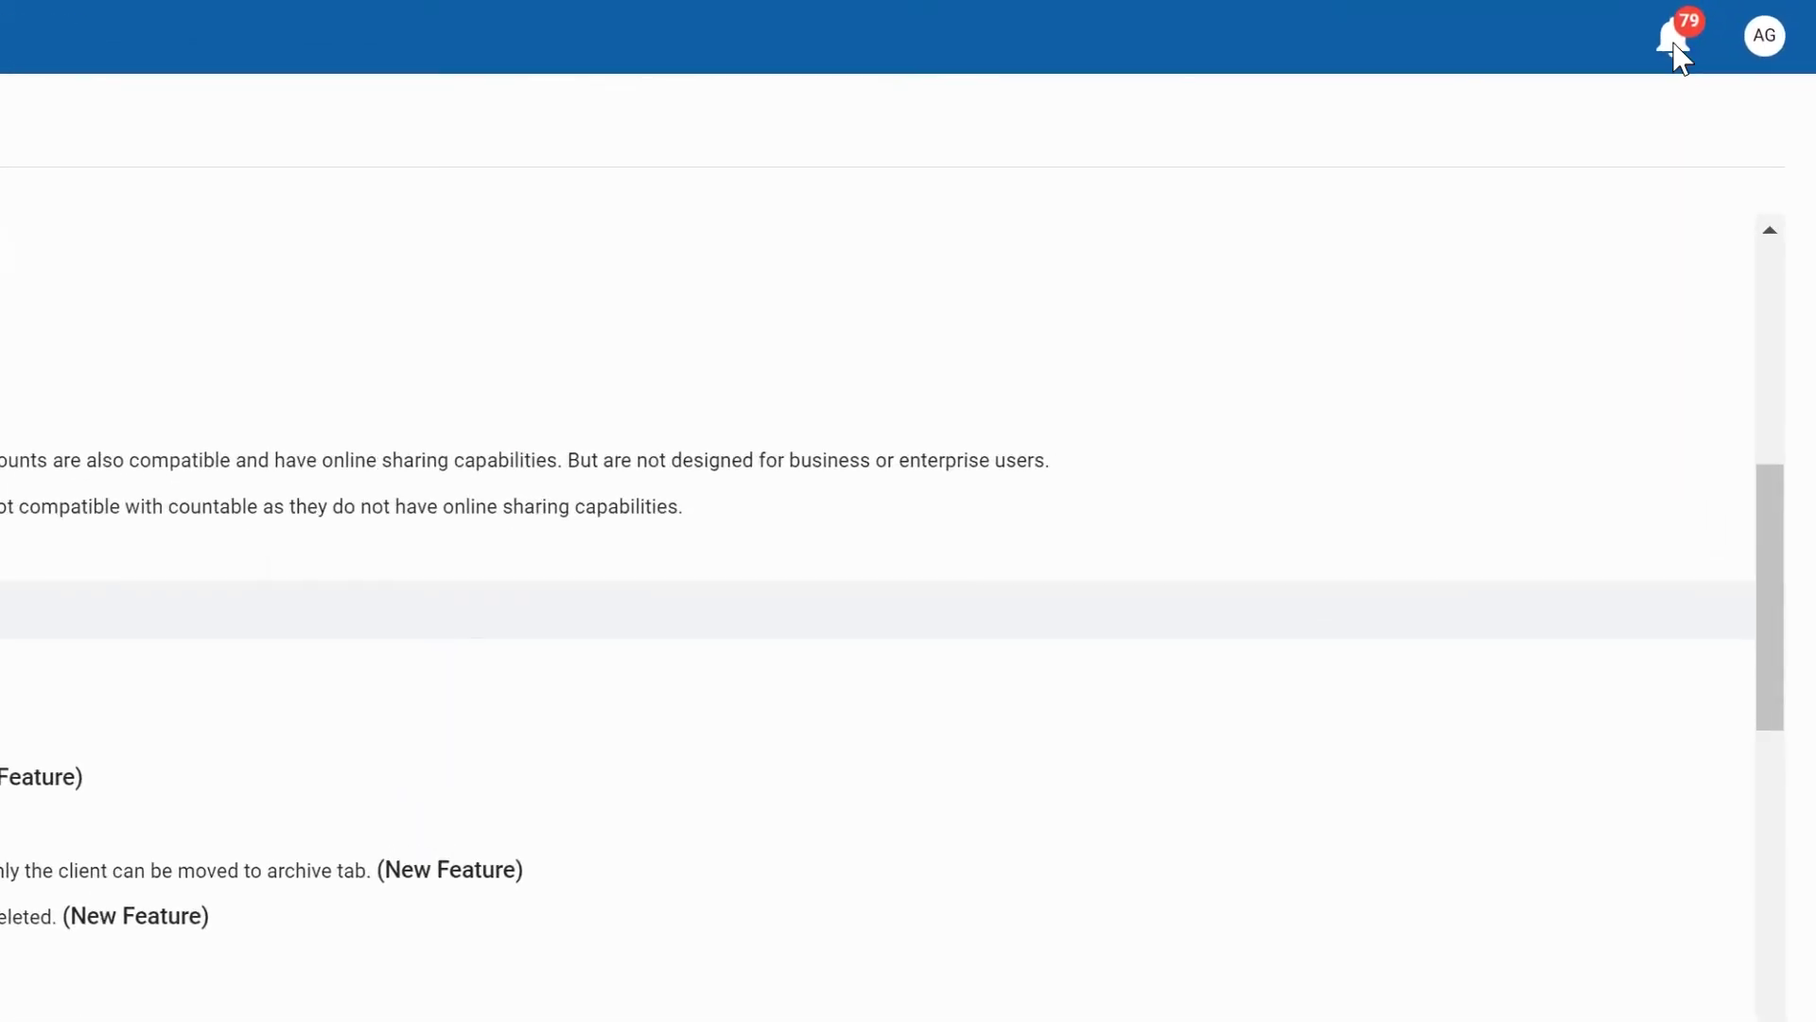
Step: Mark all notifications as read and choose to manage the newest notification
left_click(1675, 44)
left_click(1366, 190)
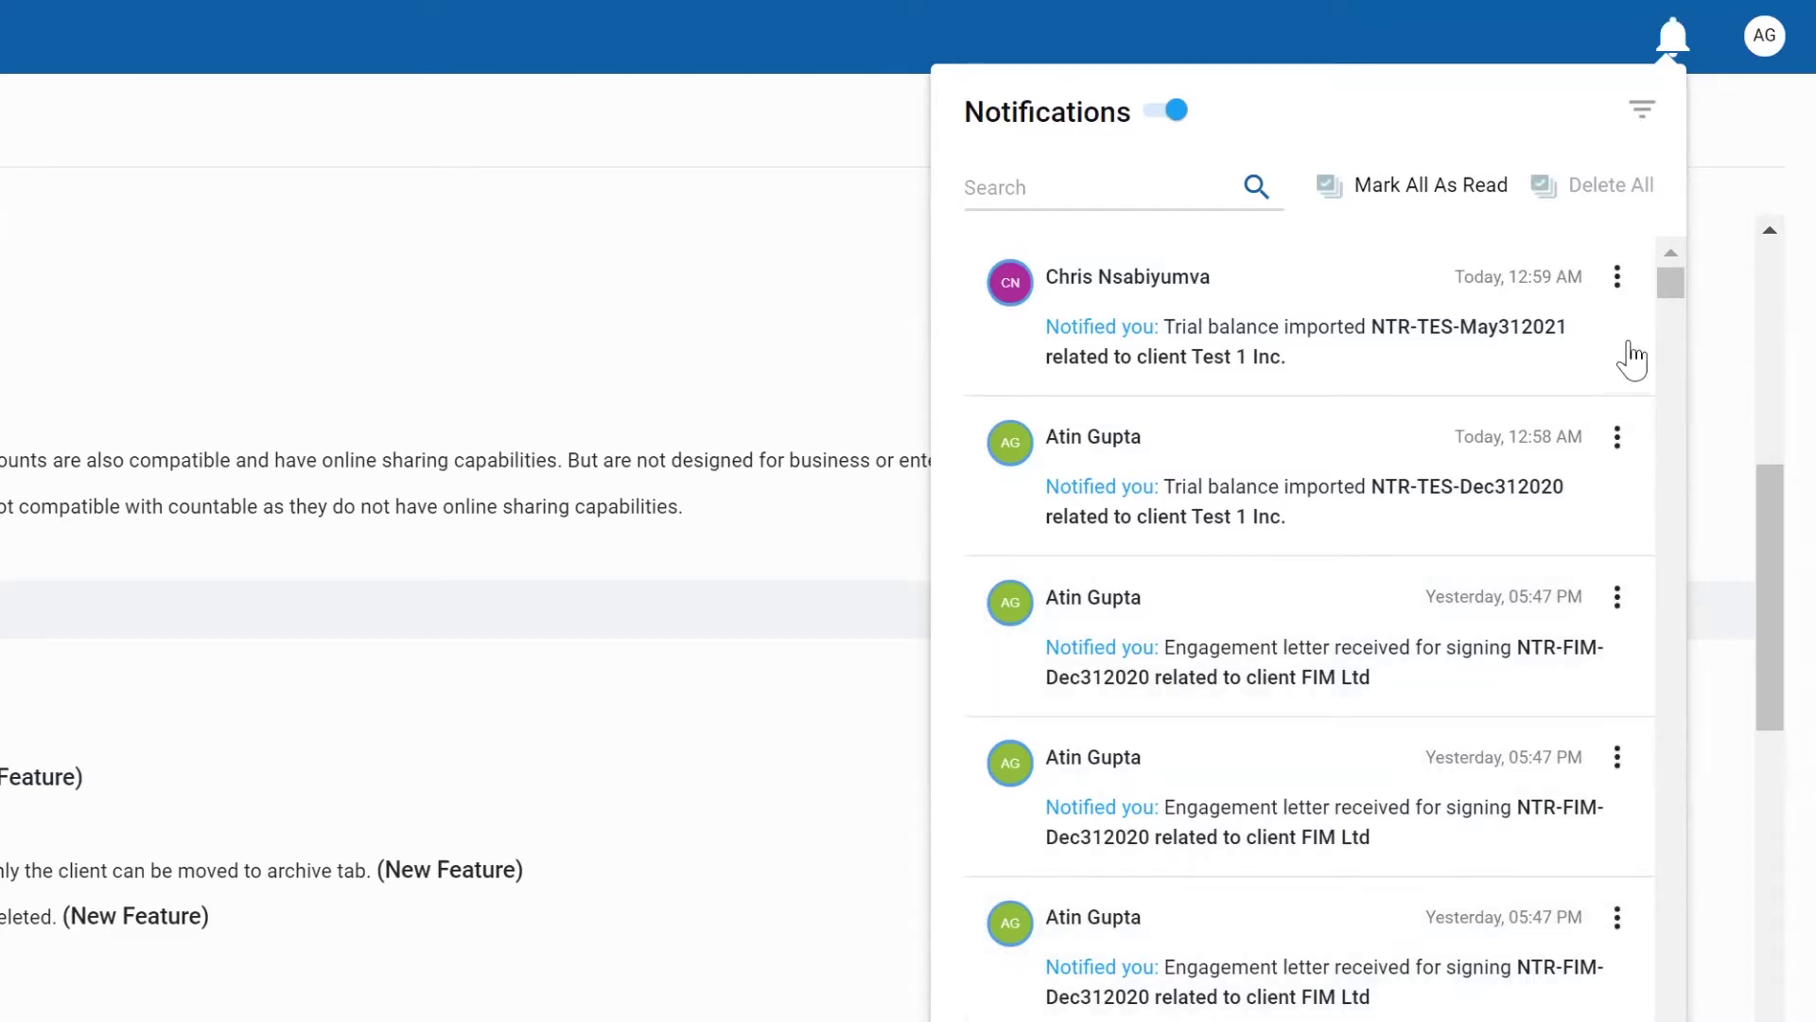
left_click(1618, 277)
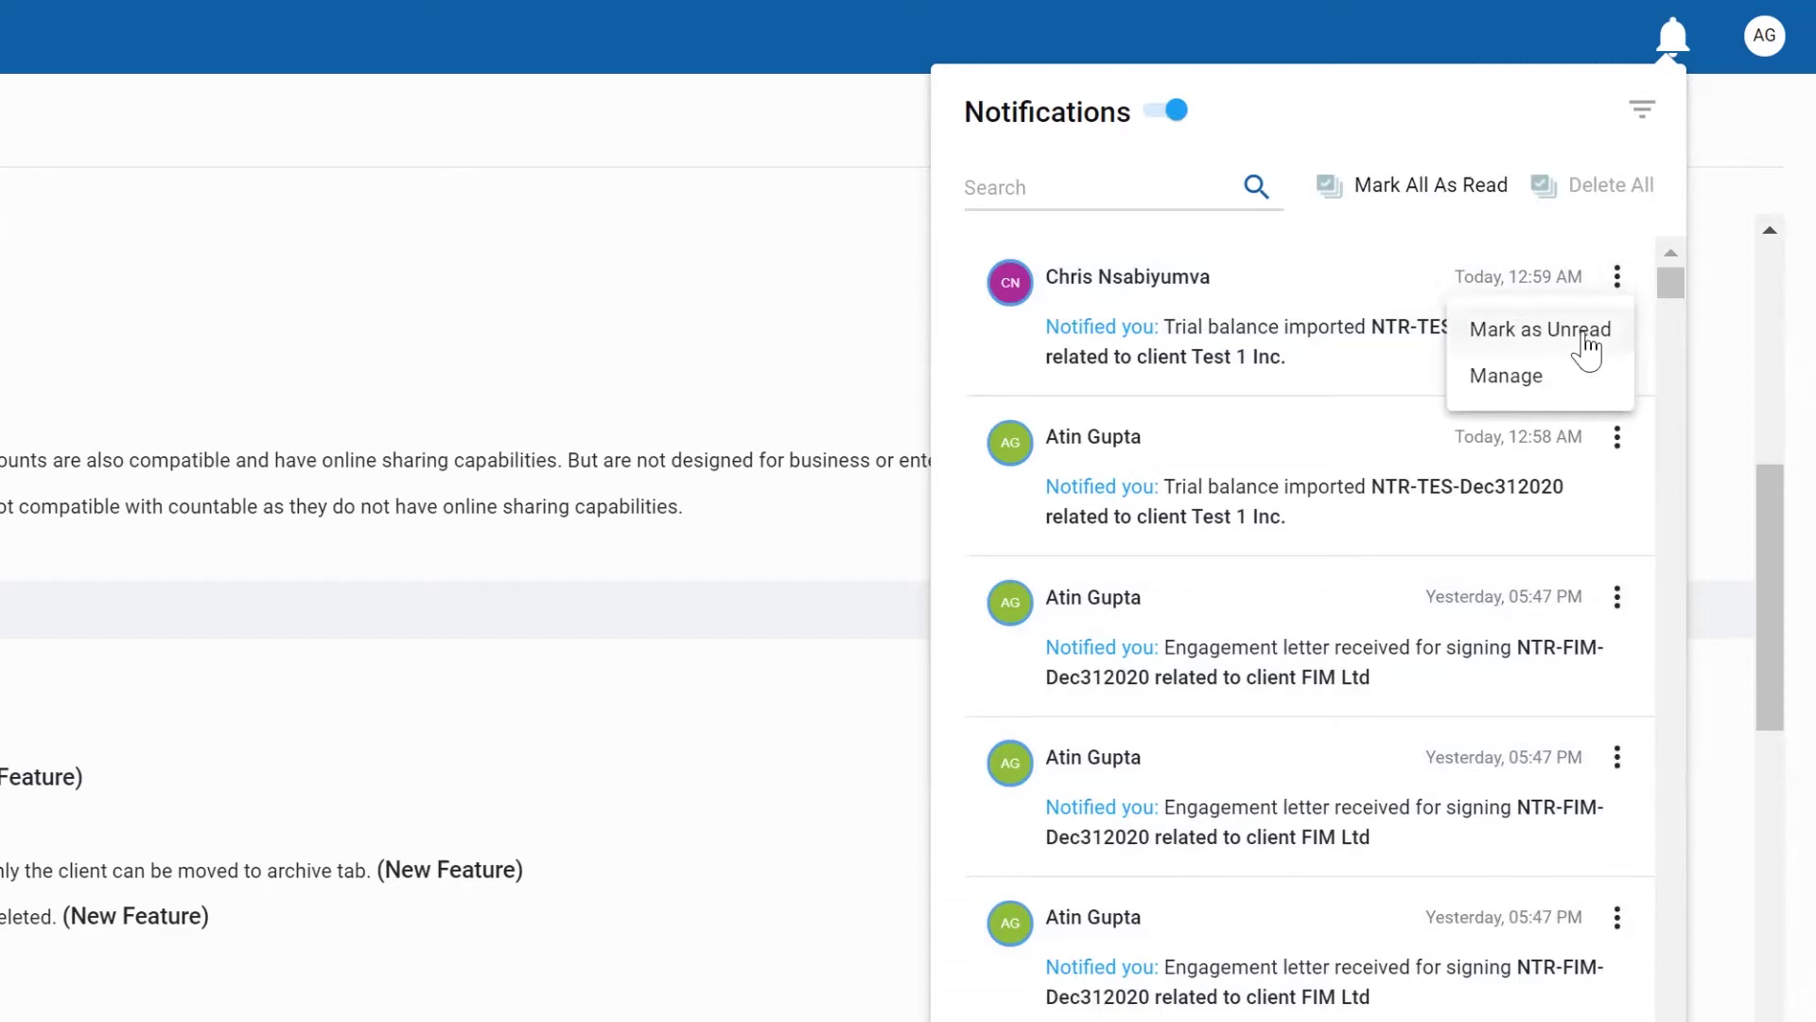
left_click(1505, 376)
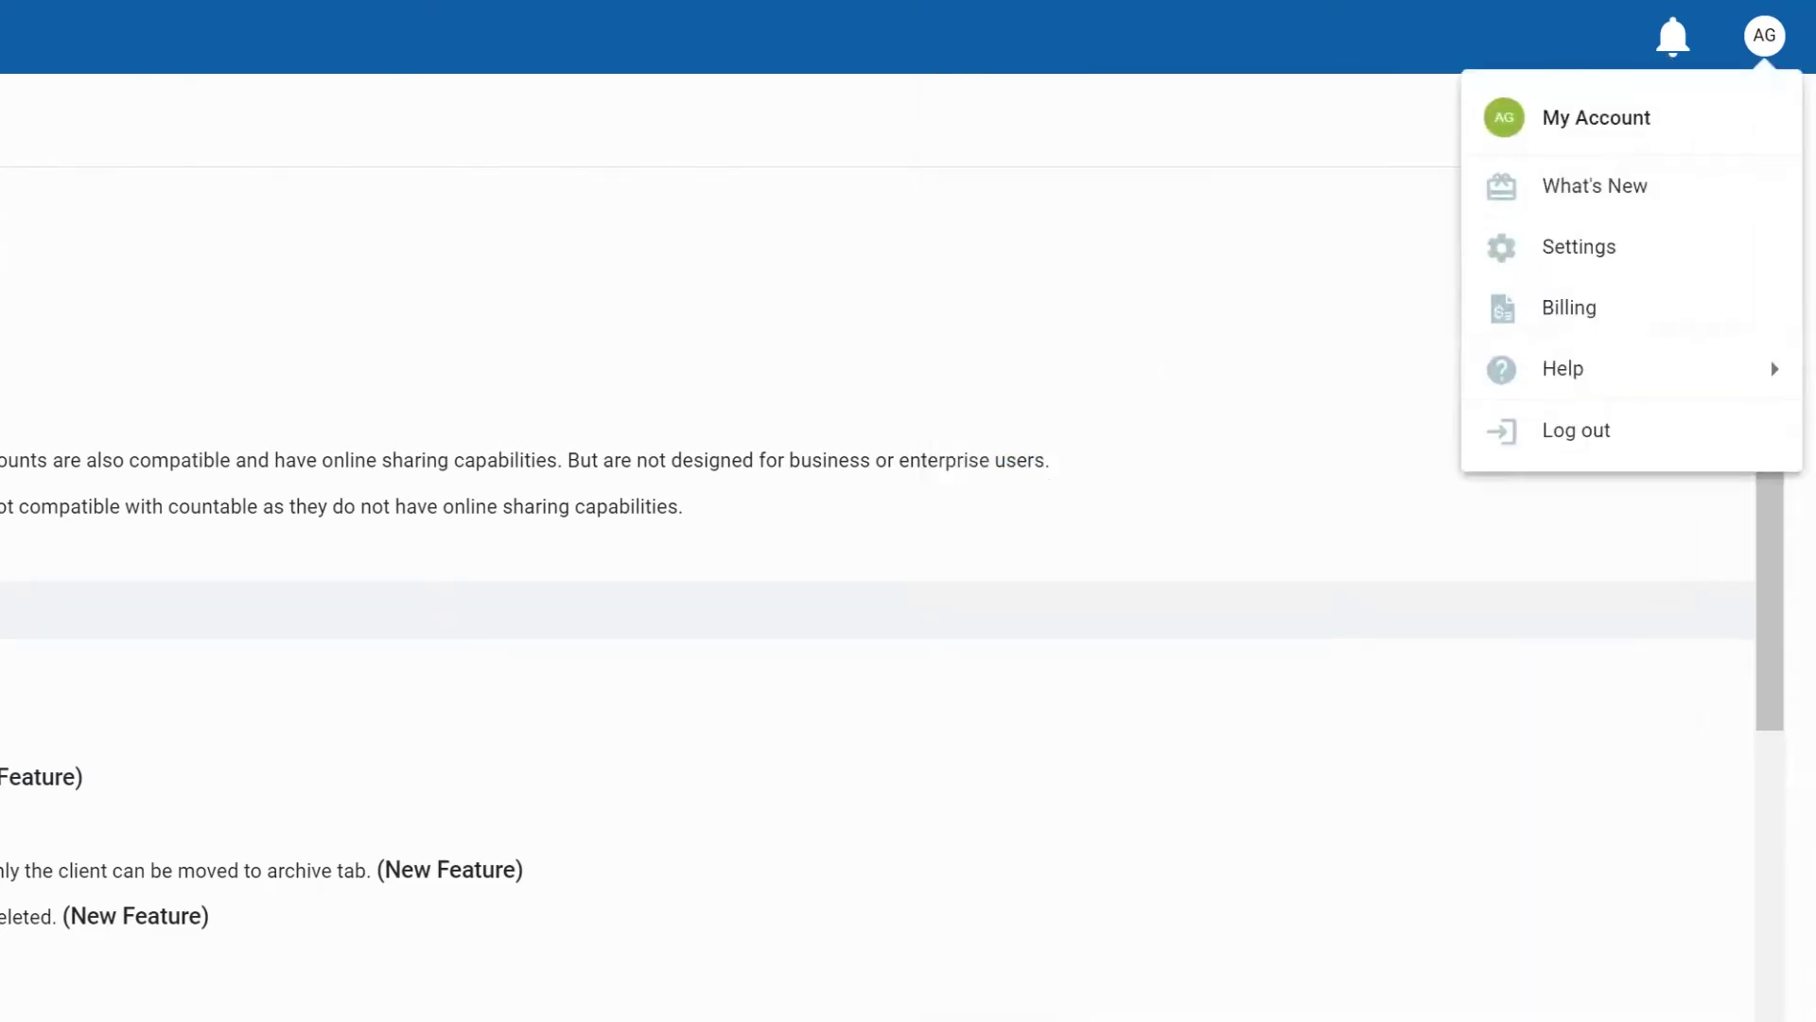
Step: Open the notification settings and expand all engagement notification categories
left_click(1614, 255)
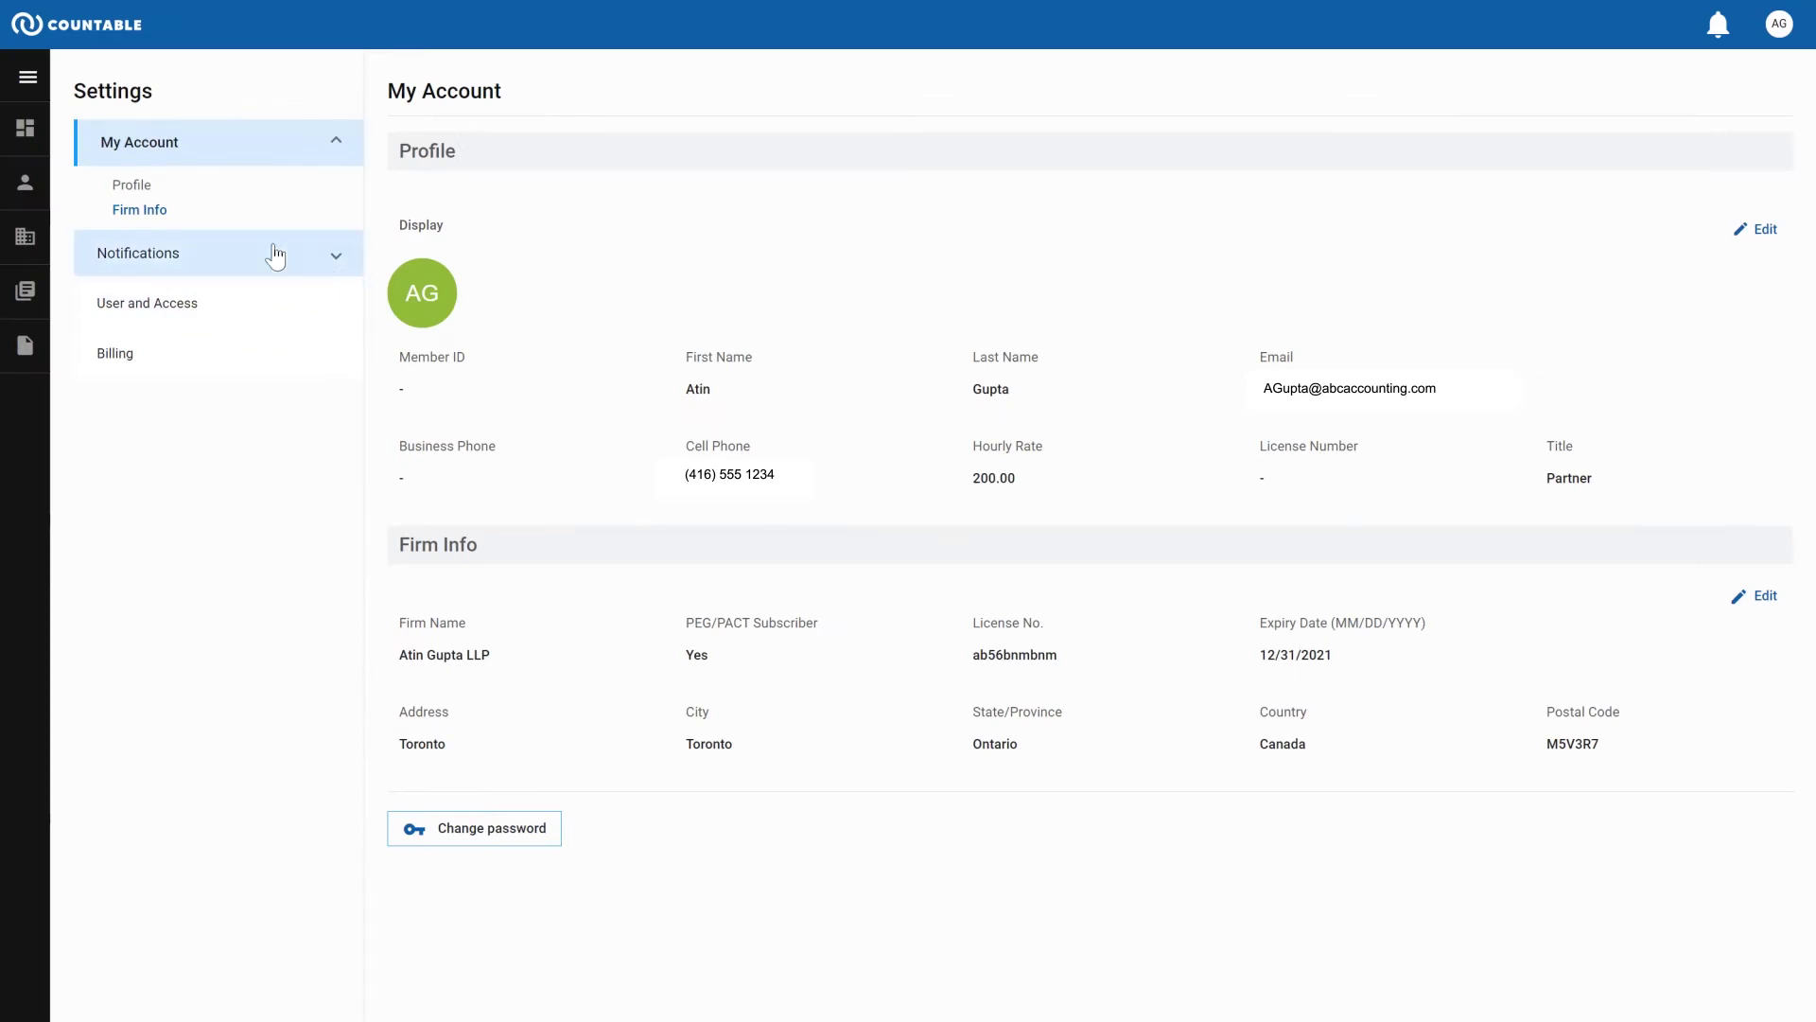
left_click(179, 253)
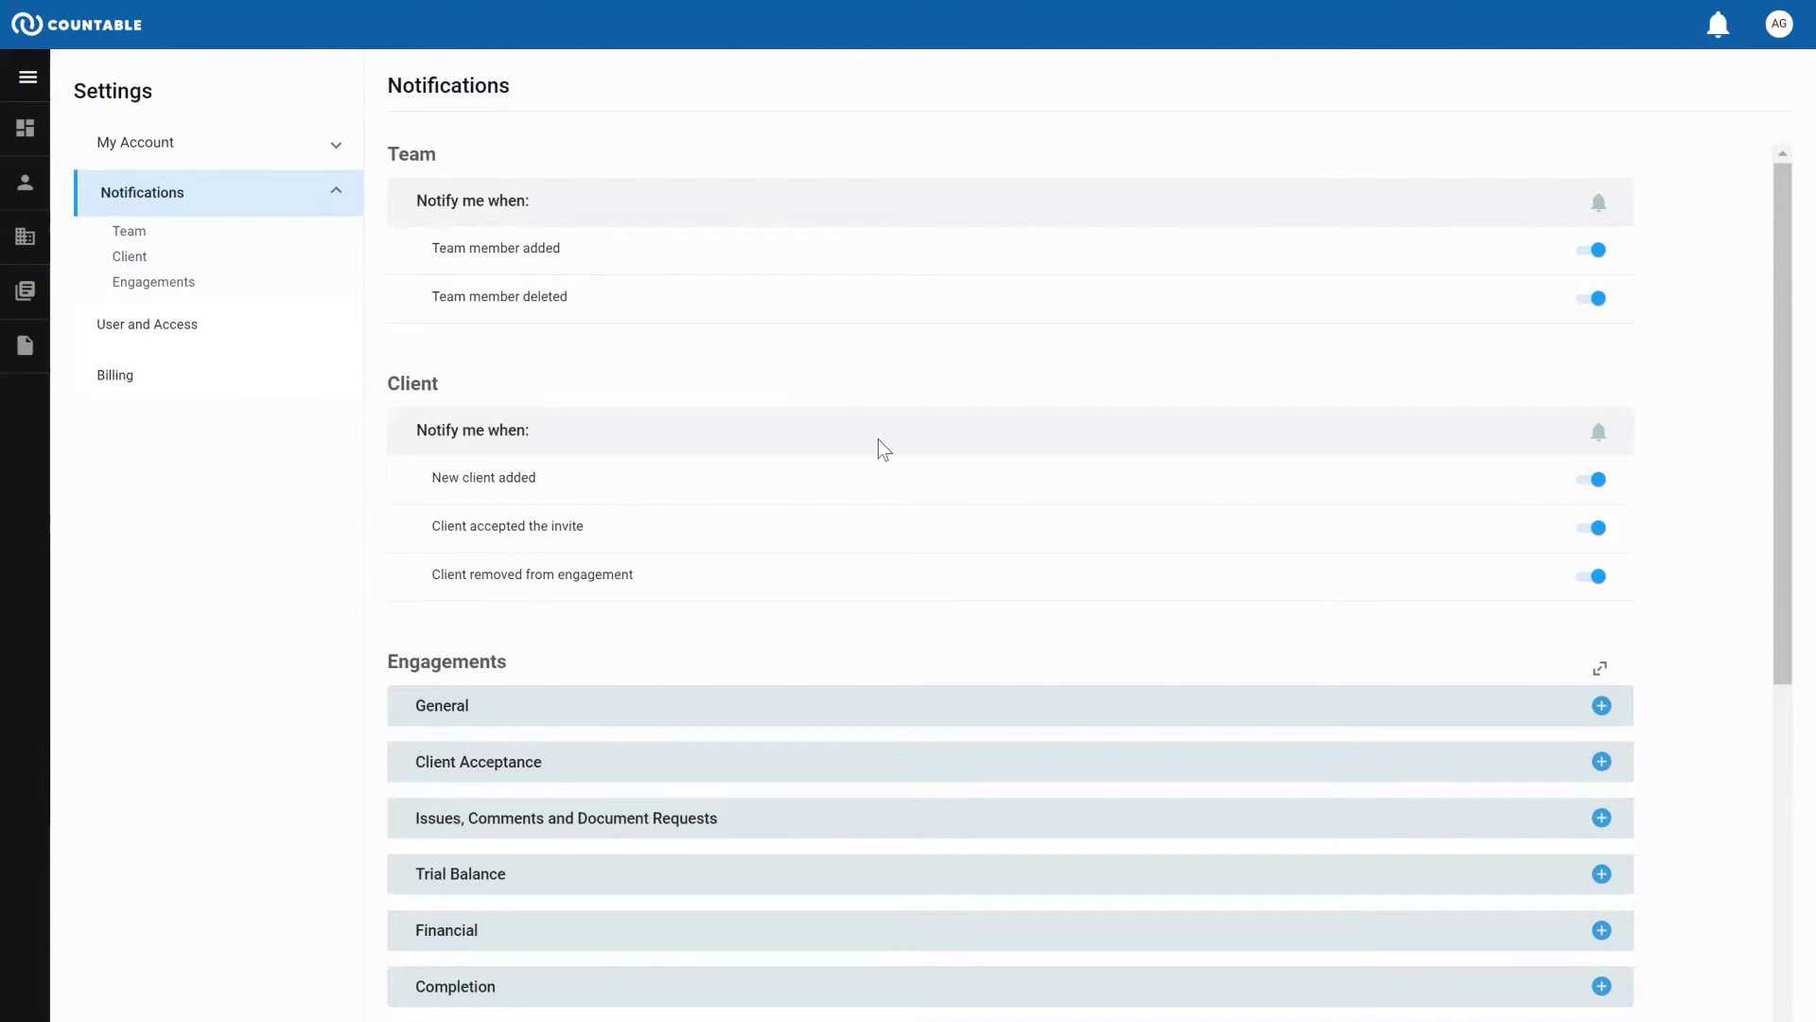
left_click(1599, 668)
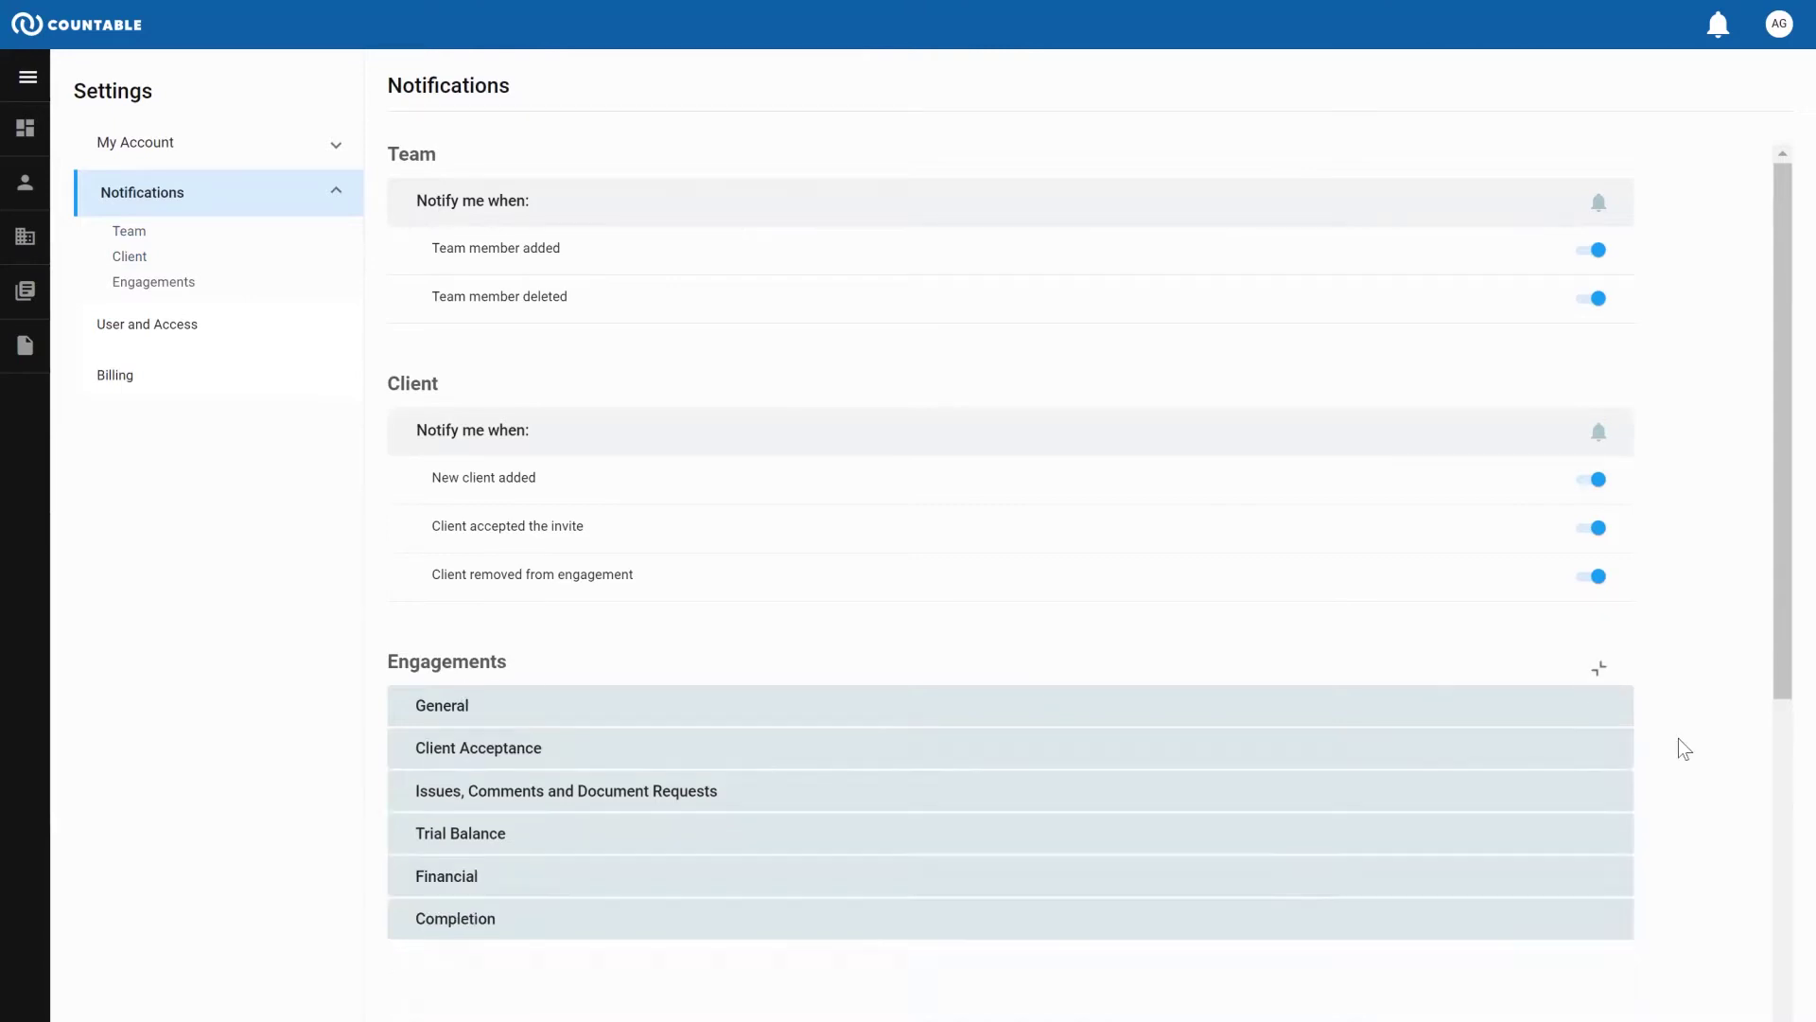
Step: Look through the expanded engagement notification settings and open the User and Access settings
scroll(1086, 692, "down", 4)
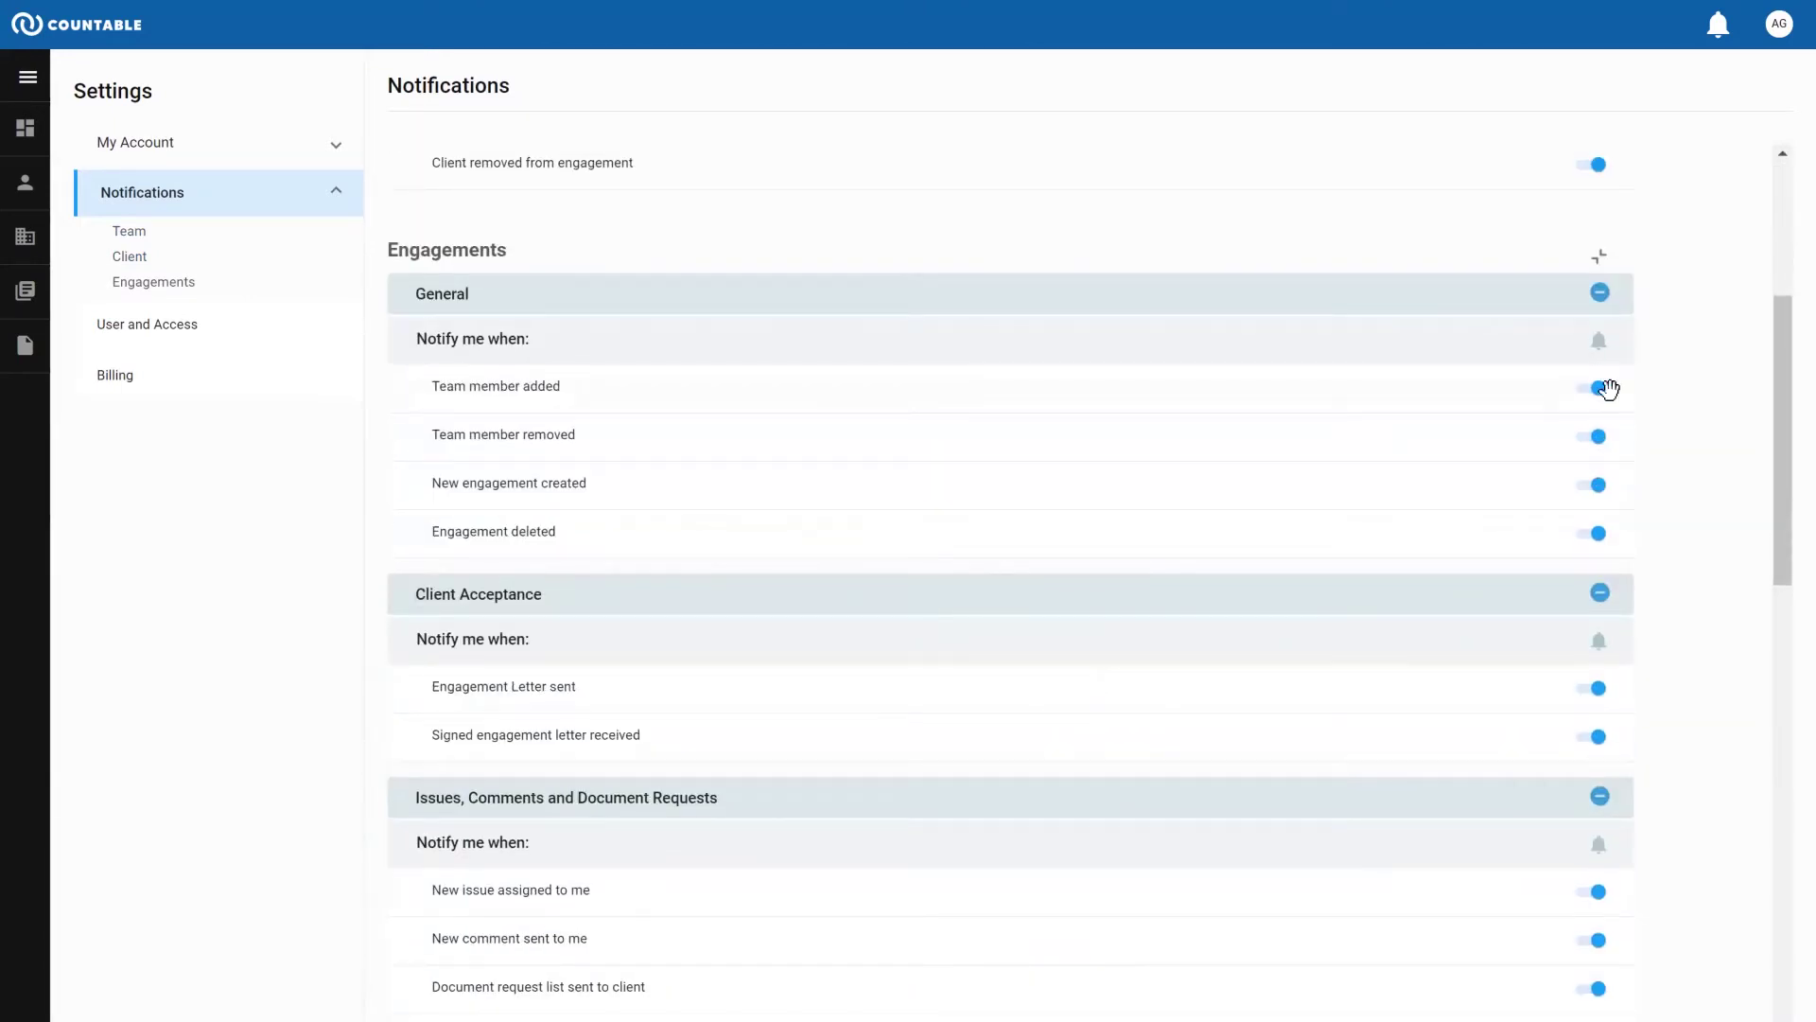
scroll(1175, 577, "up", 4)
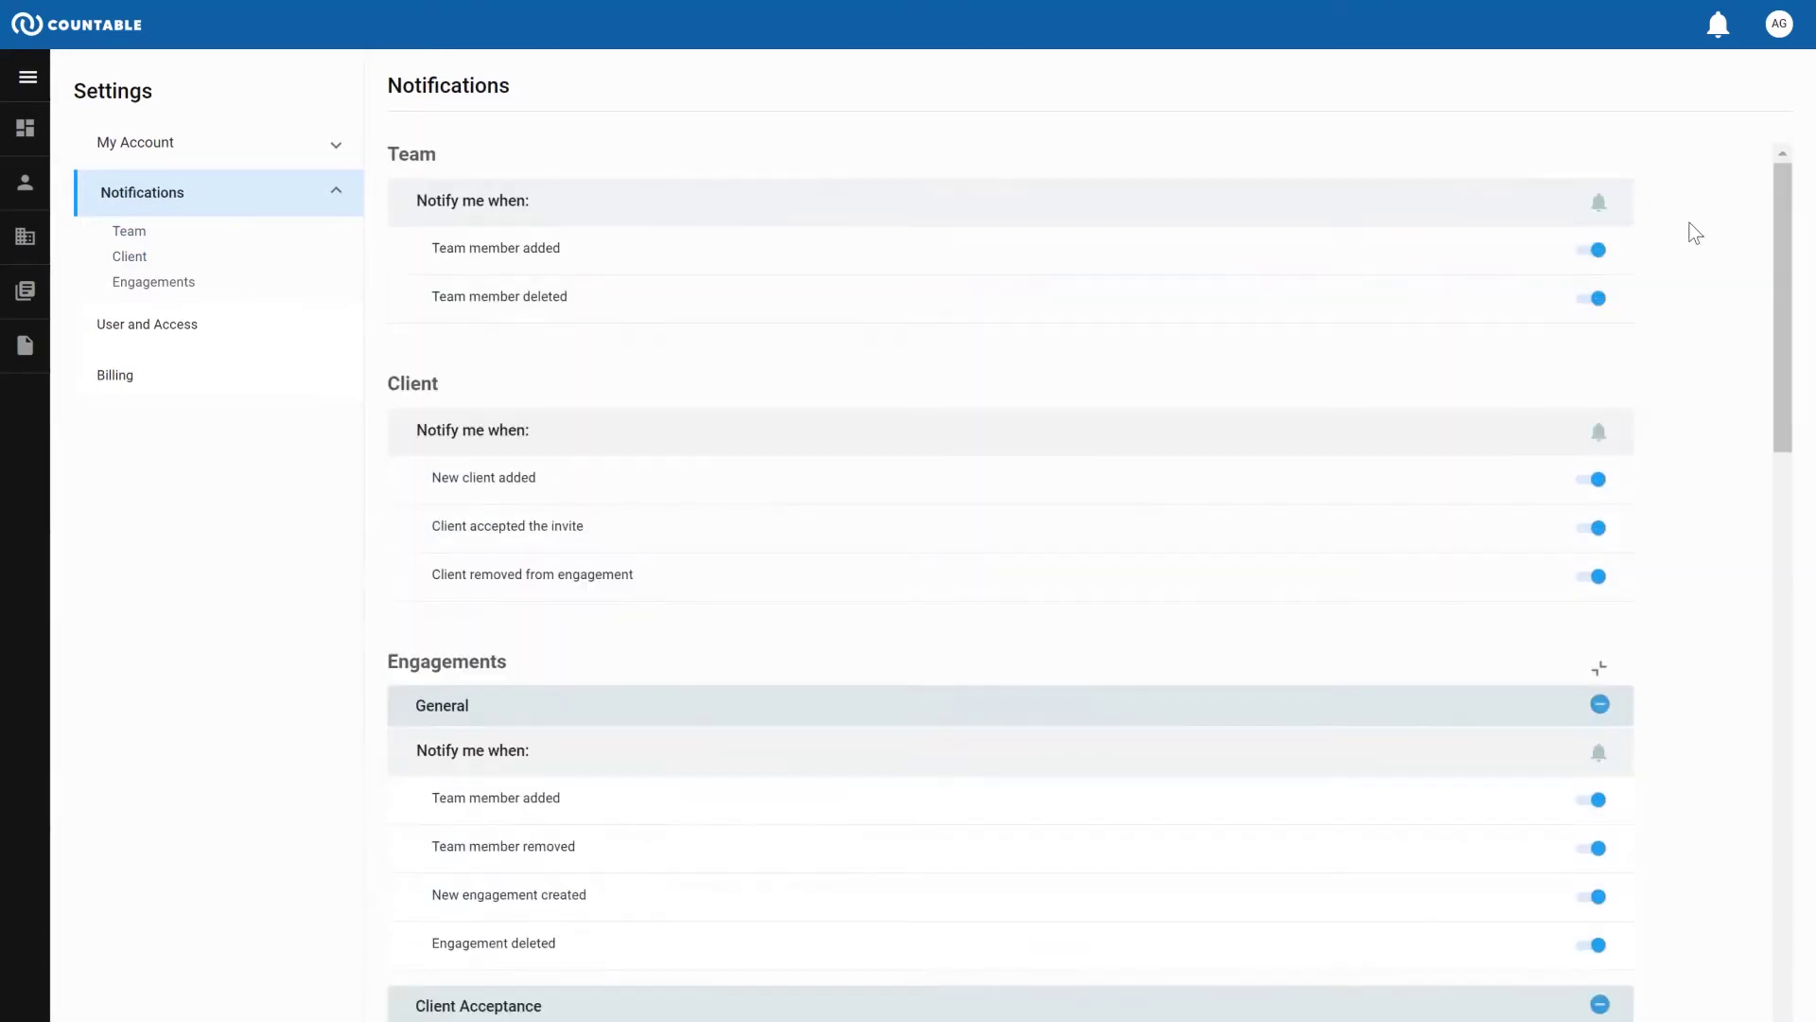
left_click(172, 327)
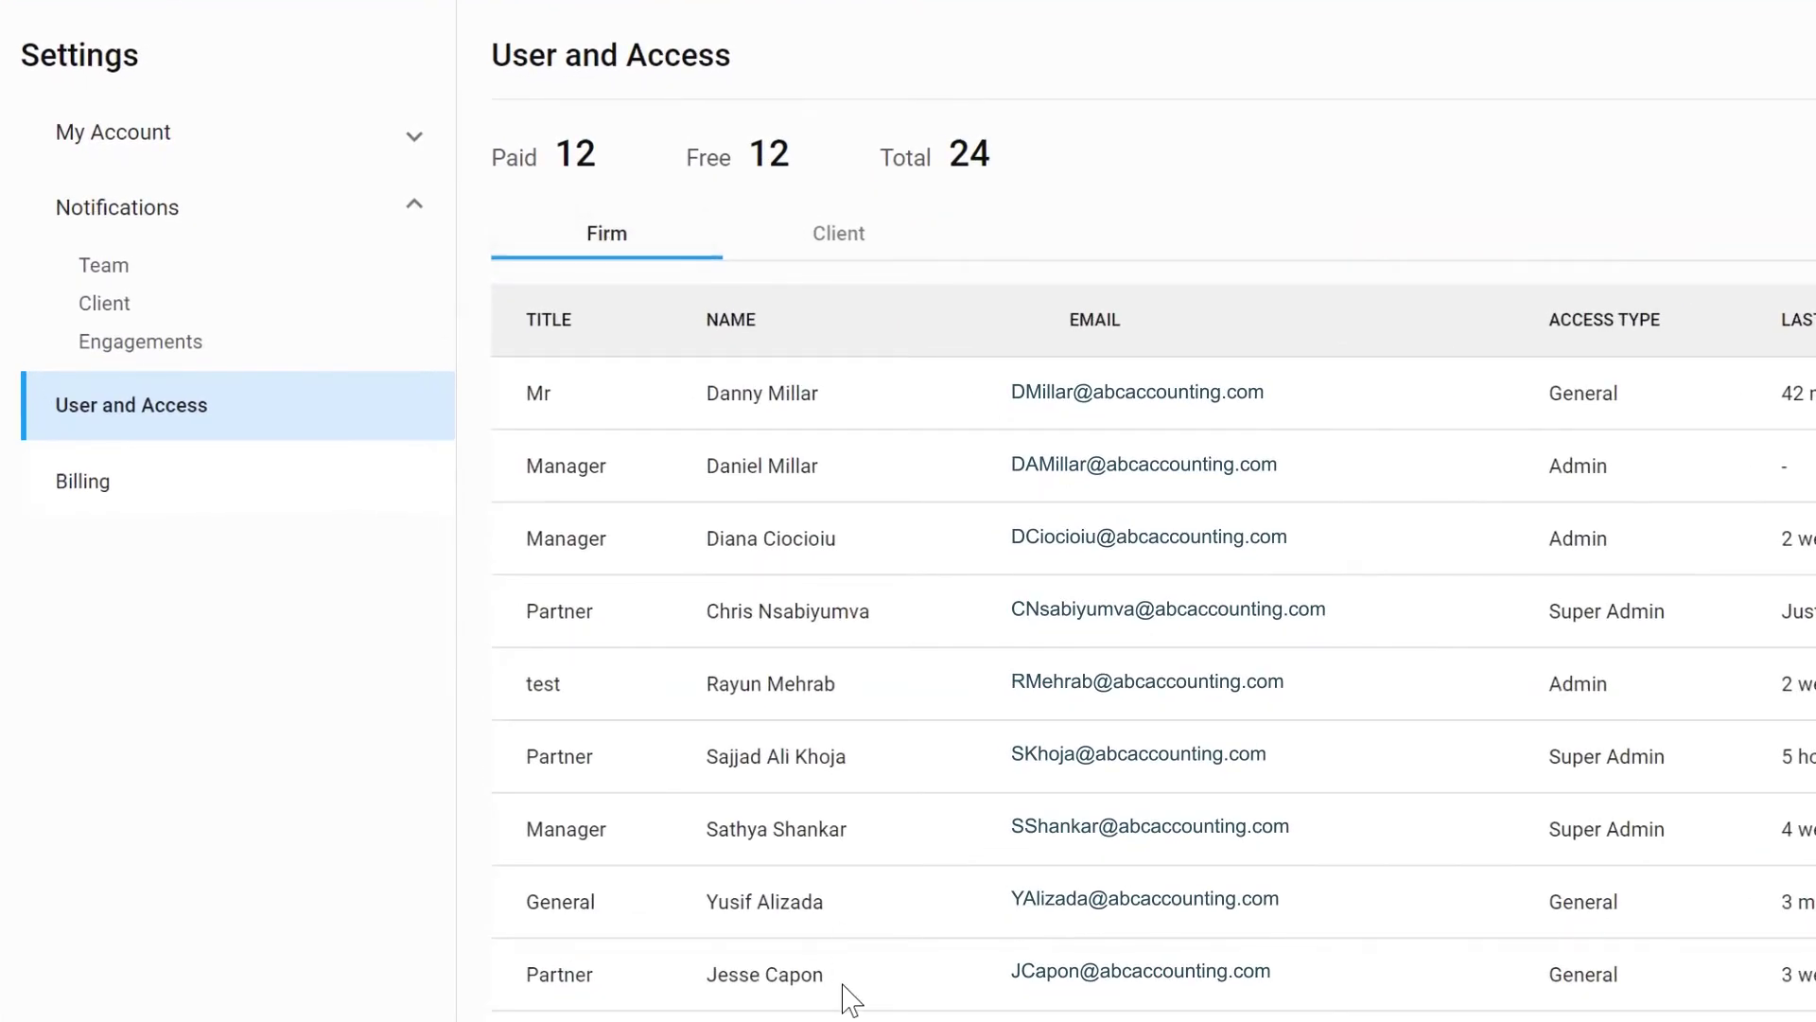
Step: Review the access types of the client users and of the firm users in the access lists
left_click(868, 251)
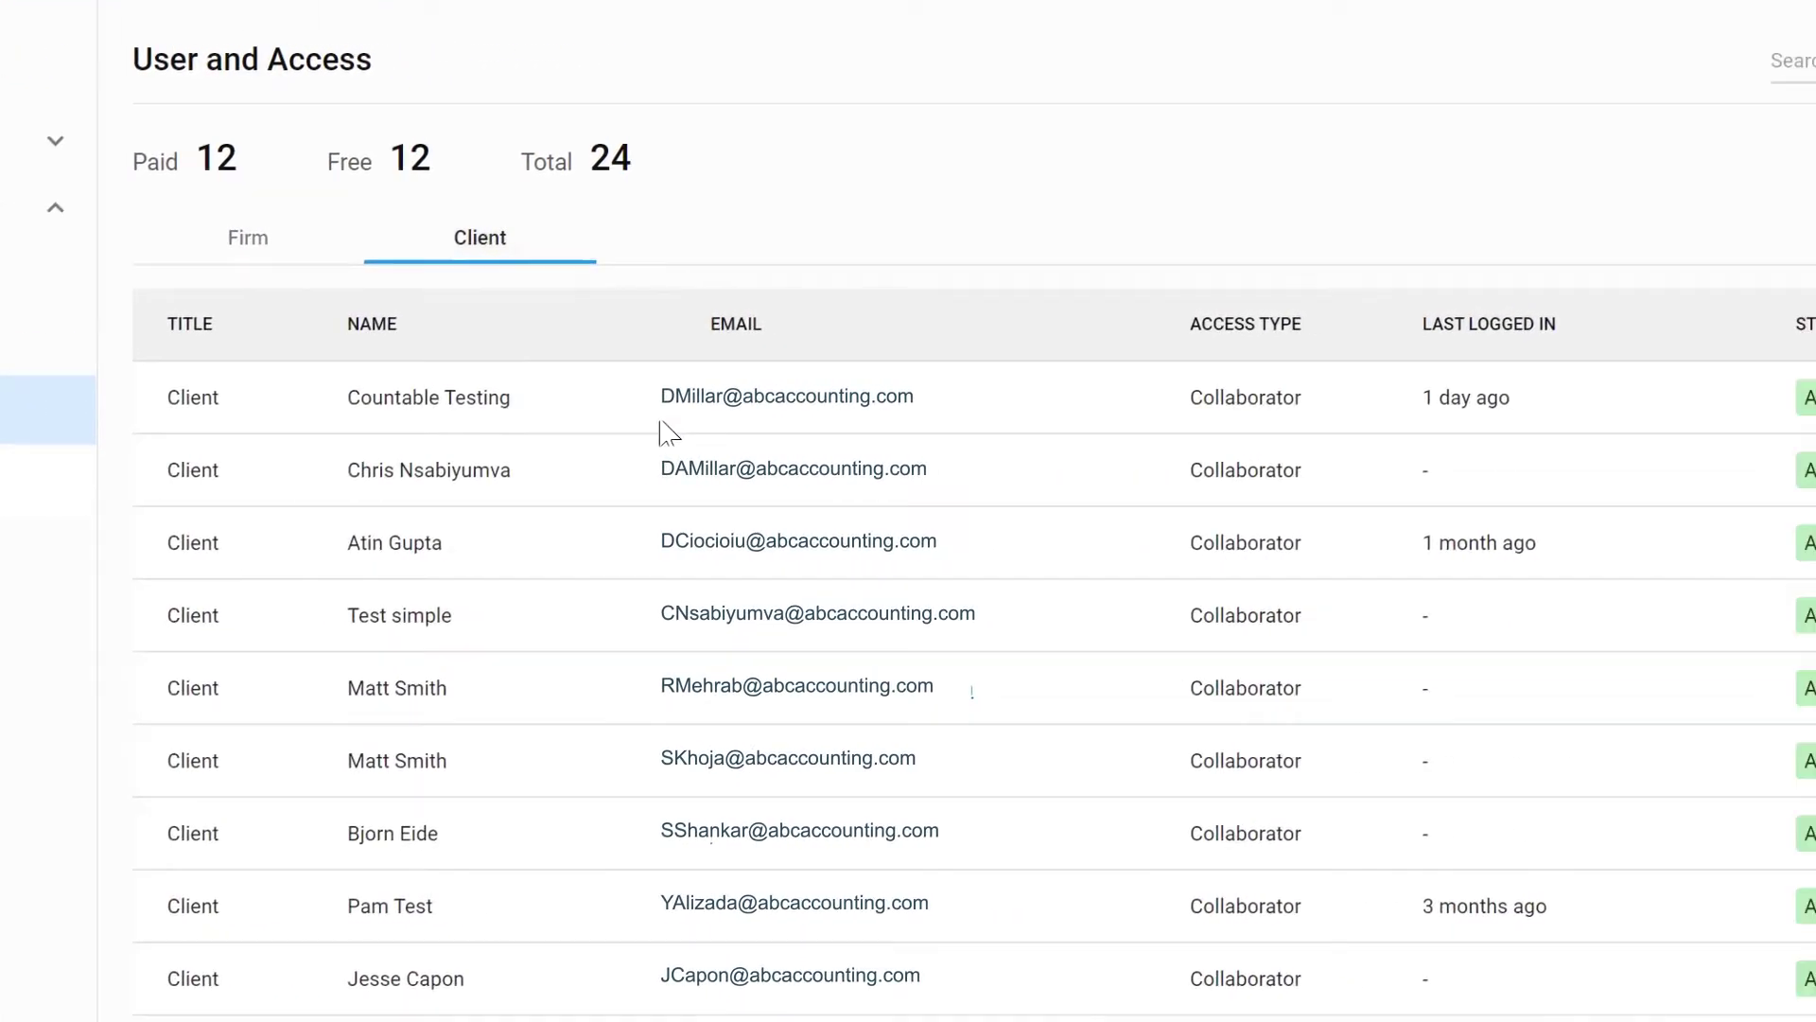
double_click(1164, 395)
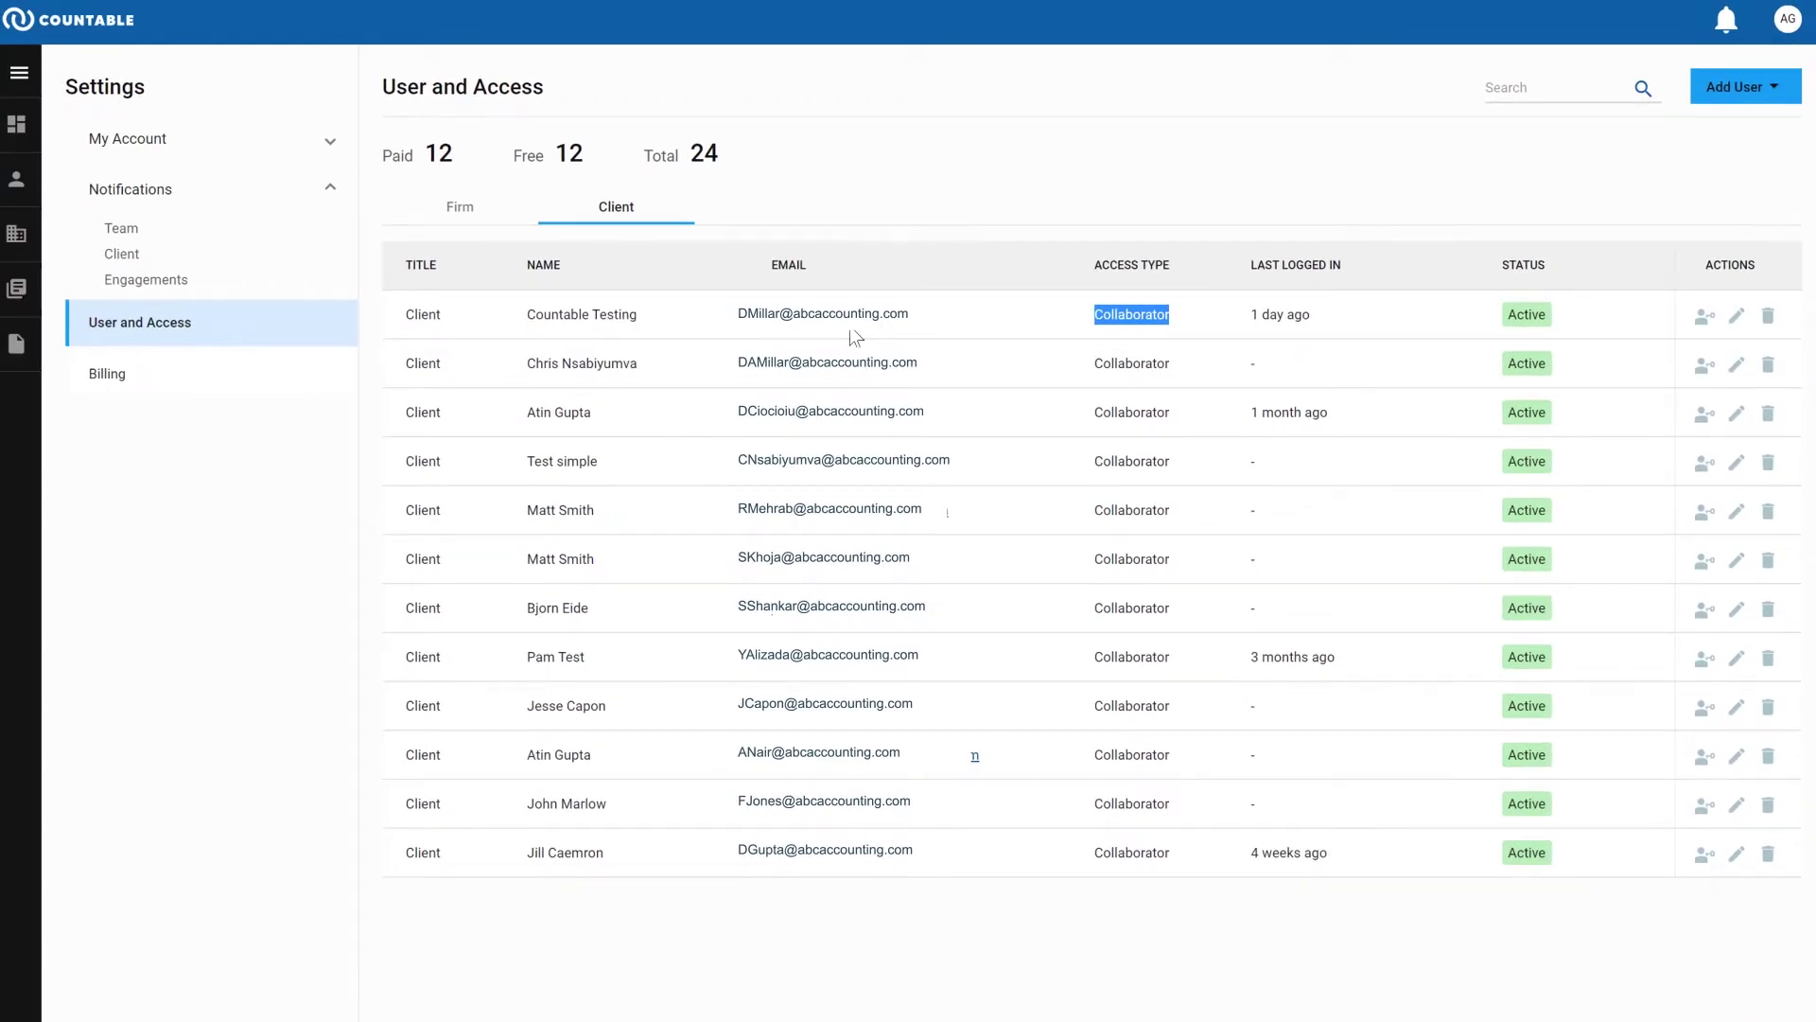
left_click(460, 217)
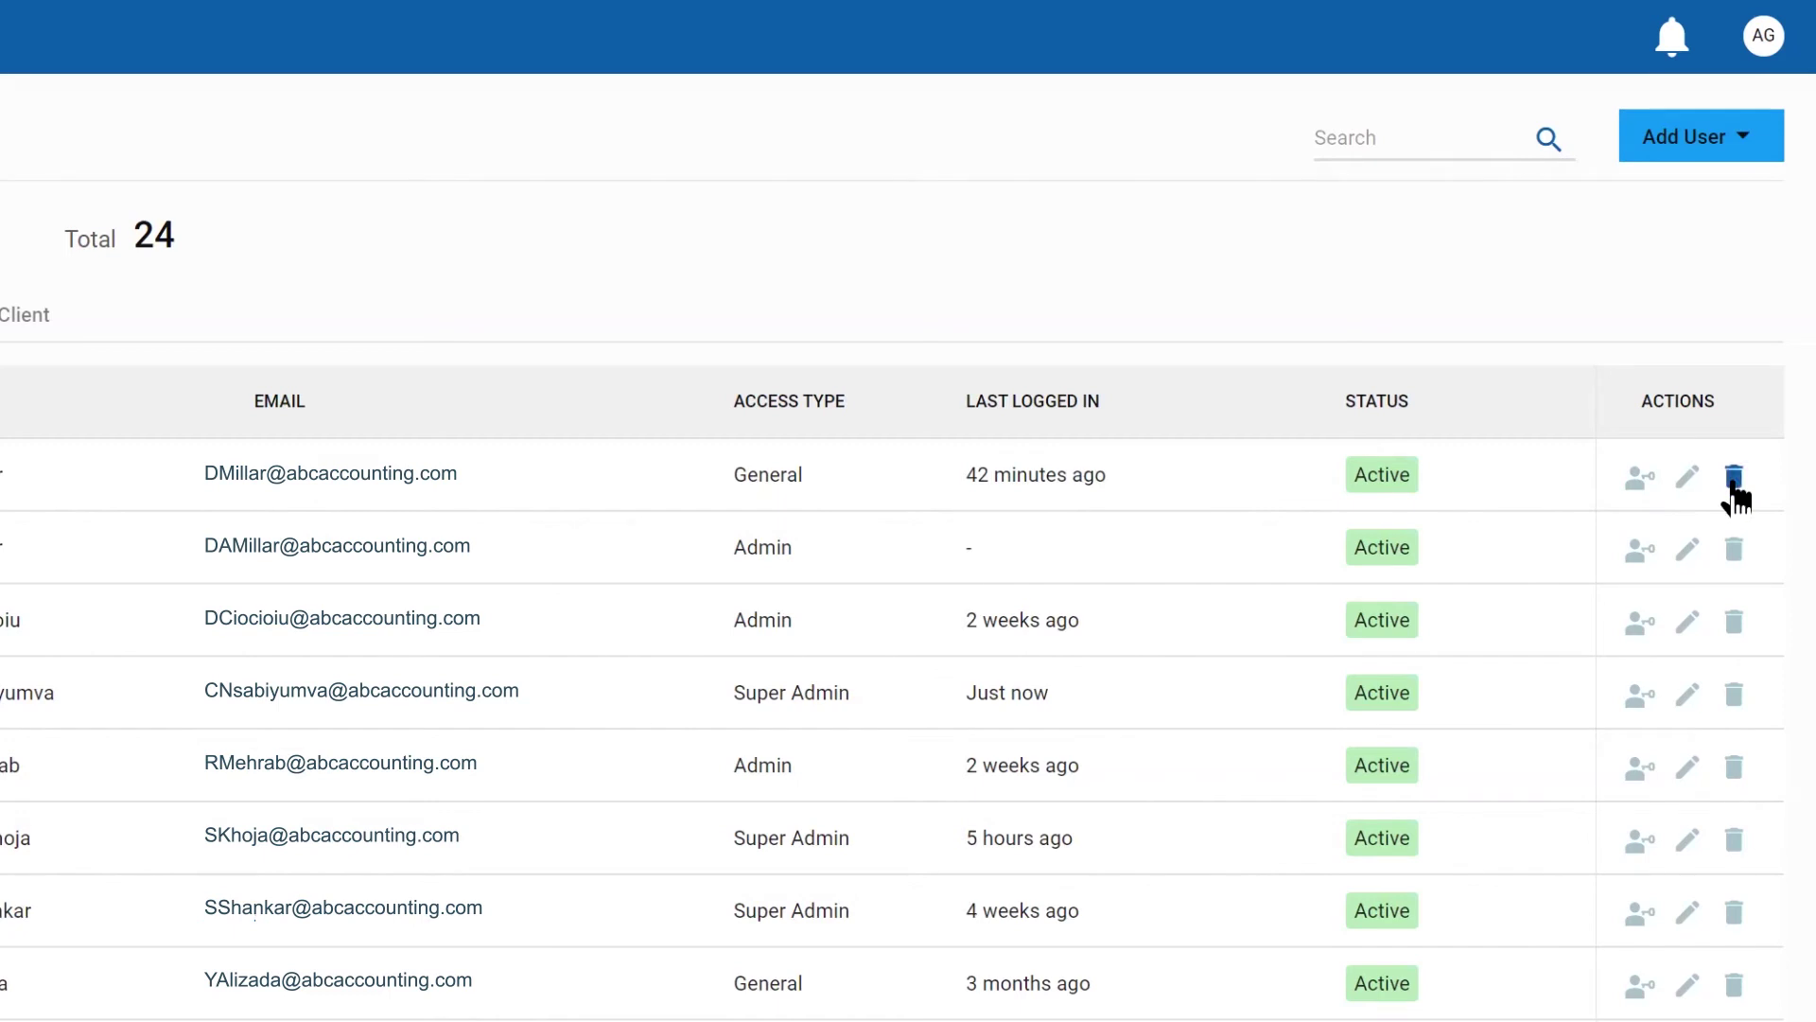
left_click_drag(852, 694, 759, 693)
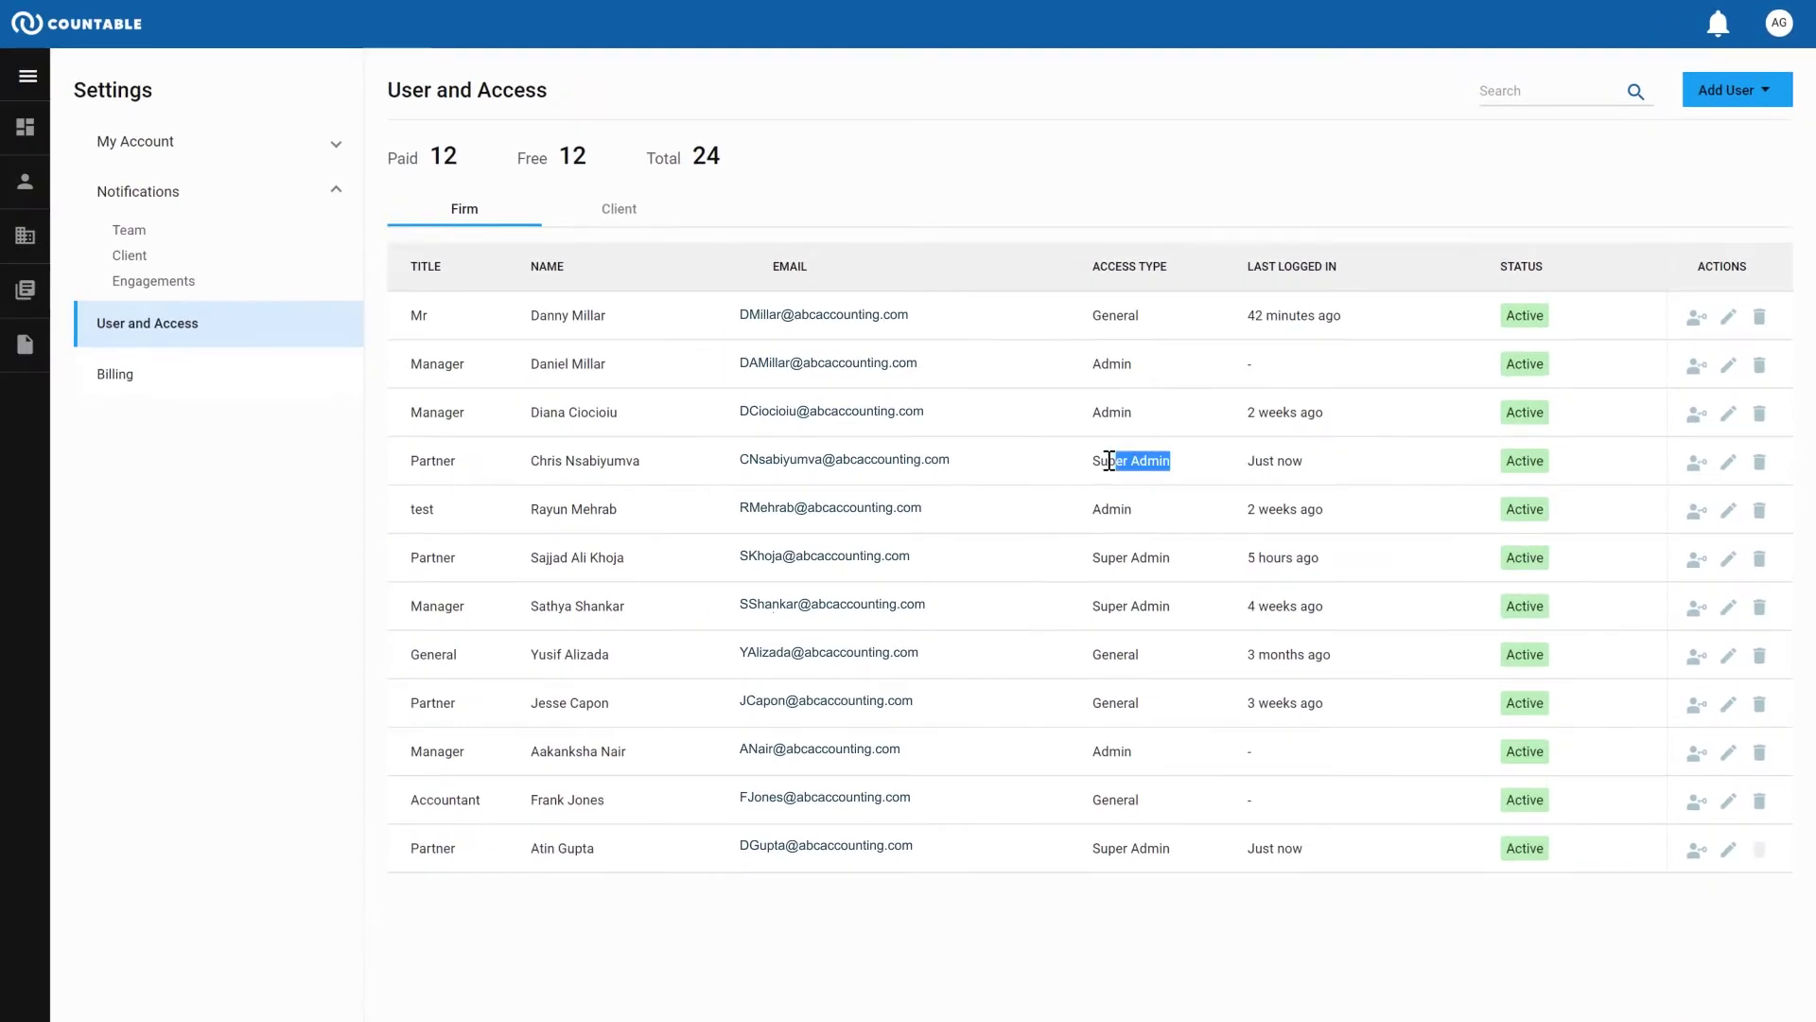
left_click_drag(1109, 460, 1102, 461)
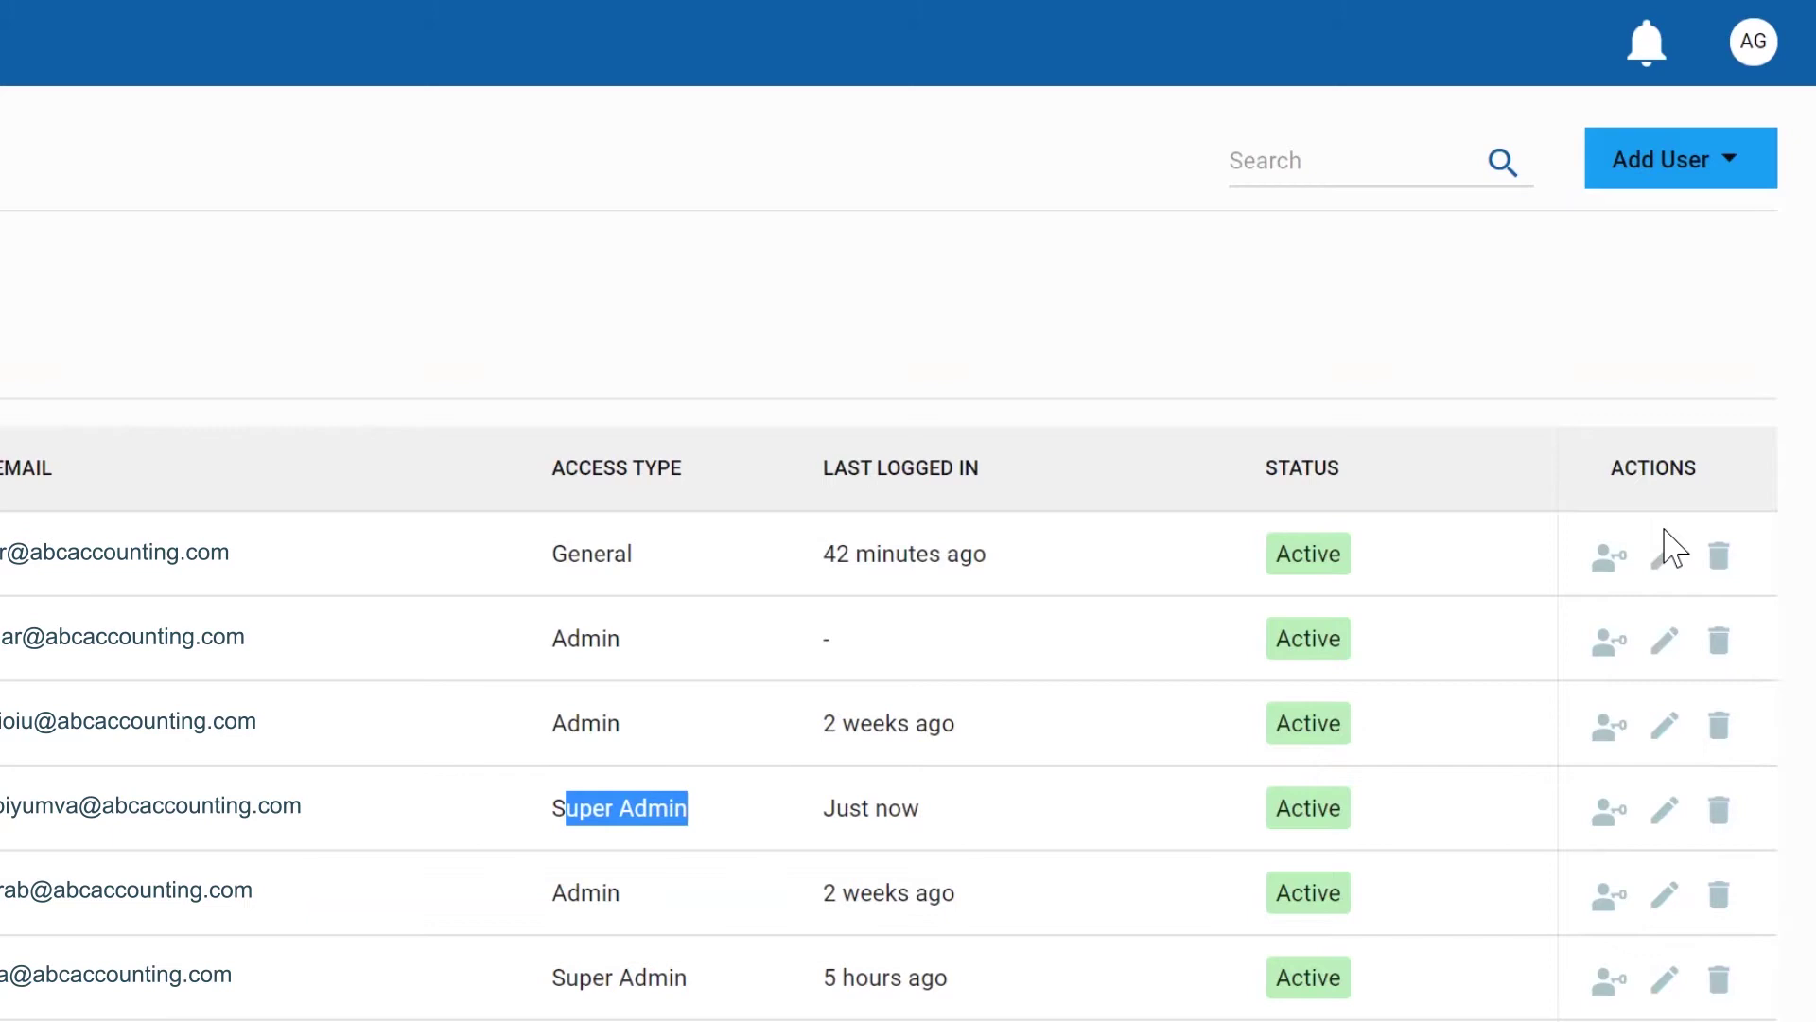
Step: Open the first firm member for editing, set the access type to Super Admin and review the permissions it grants
left_click(1665, 555)
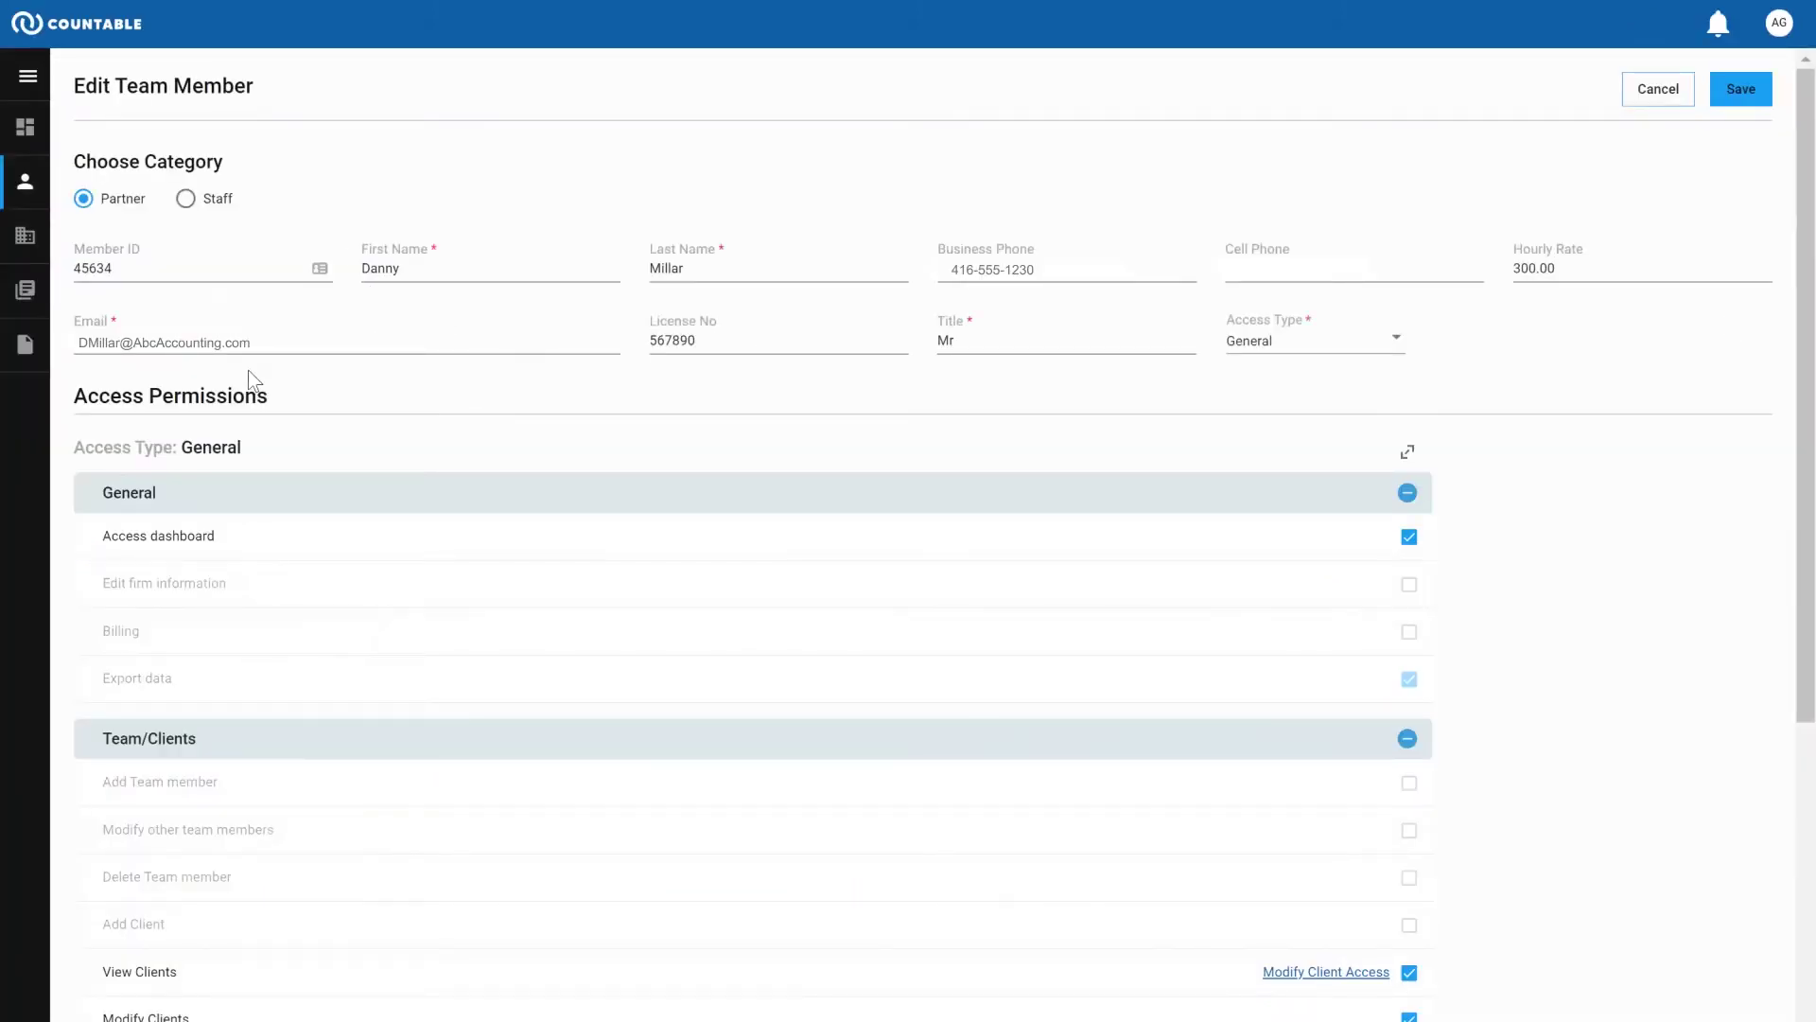
left_click(1307, 344)
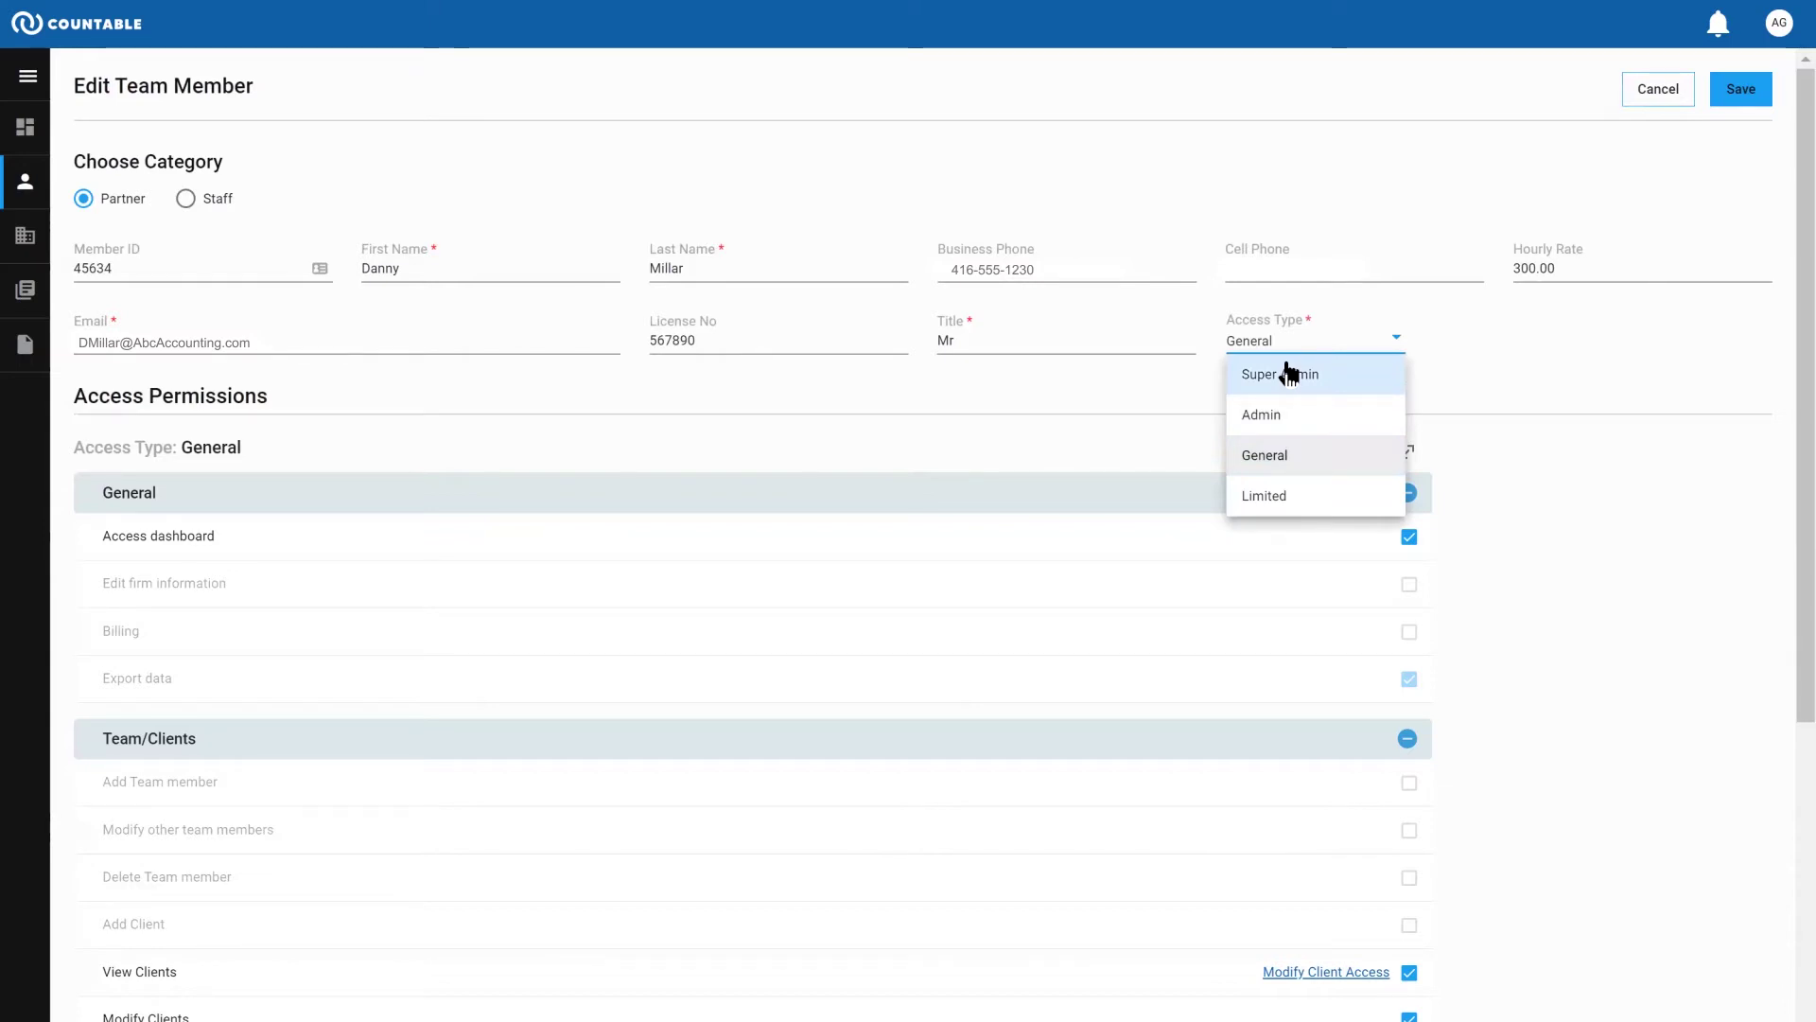
left_click(1288, 374)
scroll(1400, 697, "down", 3)
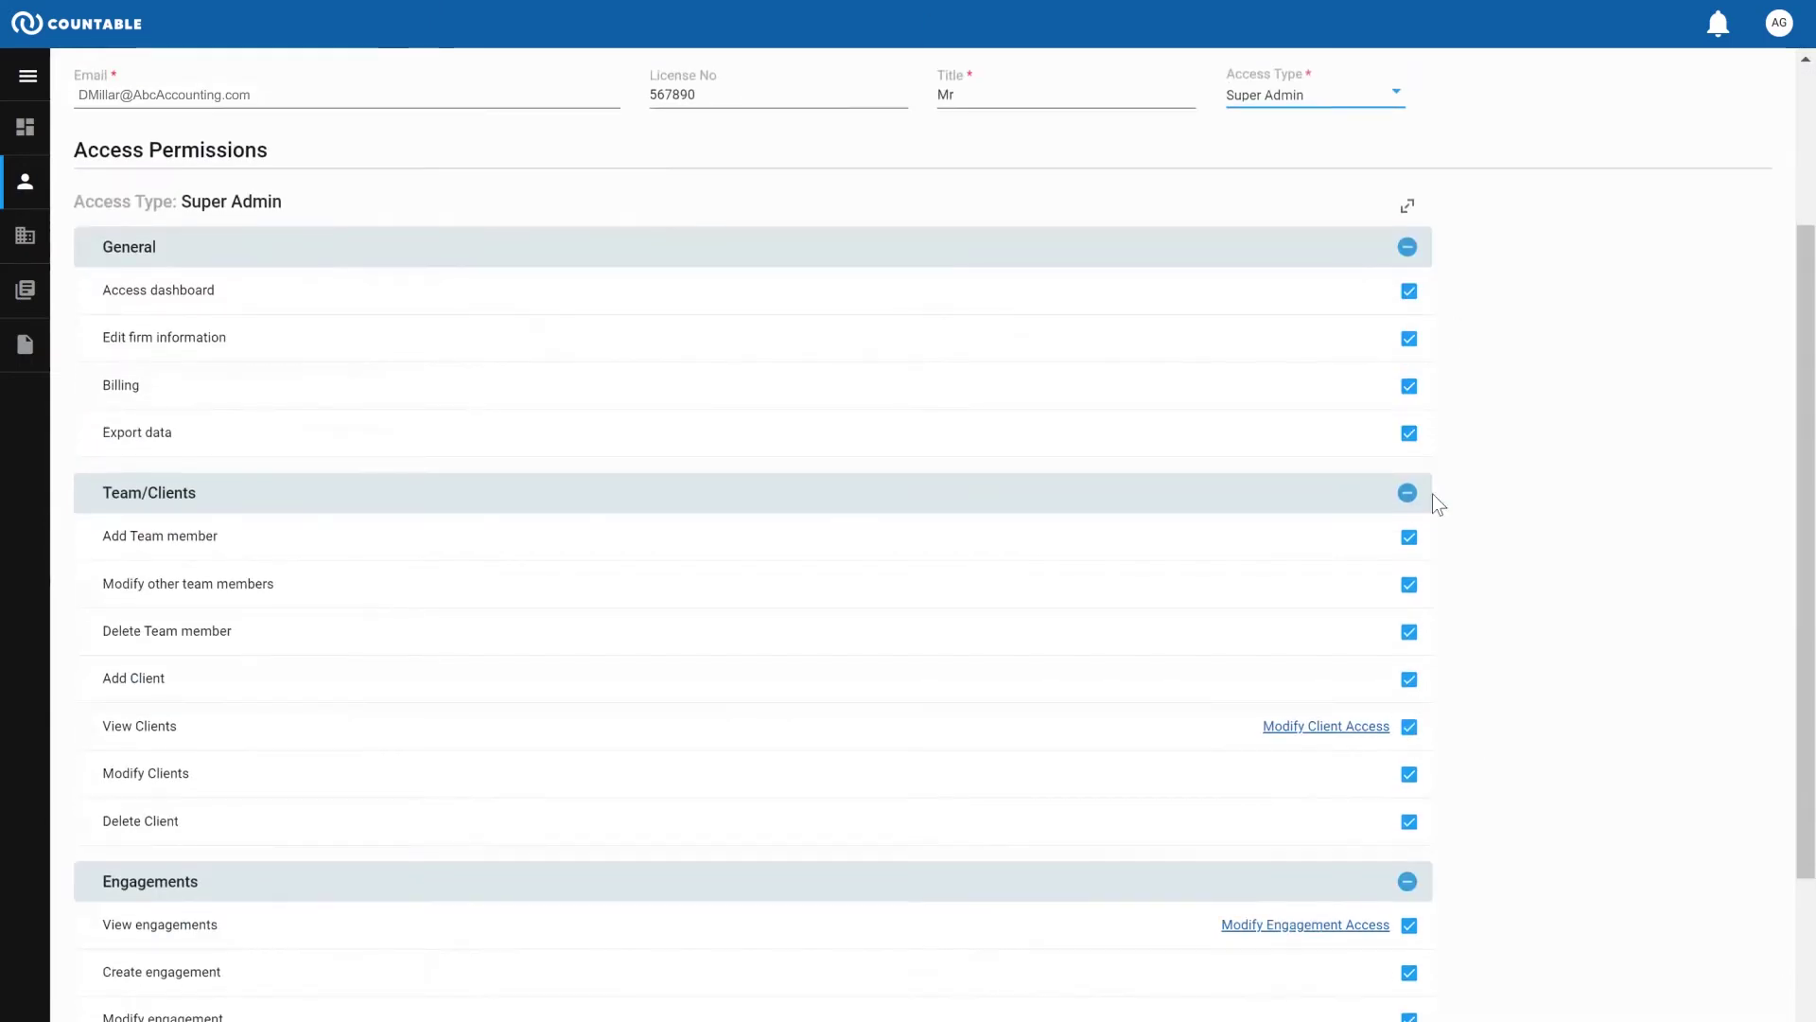
scroll(1462, 766, "down", 3)
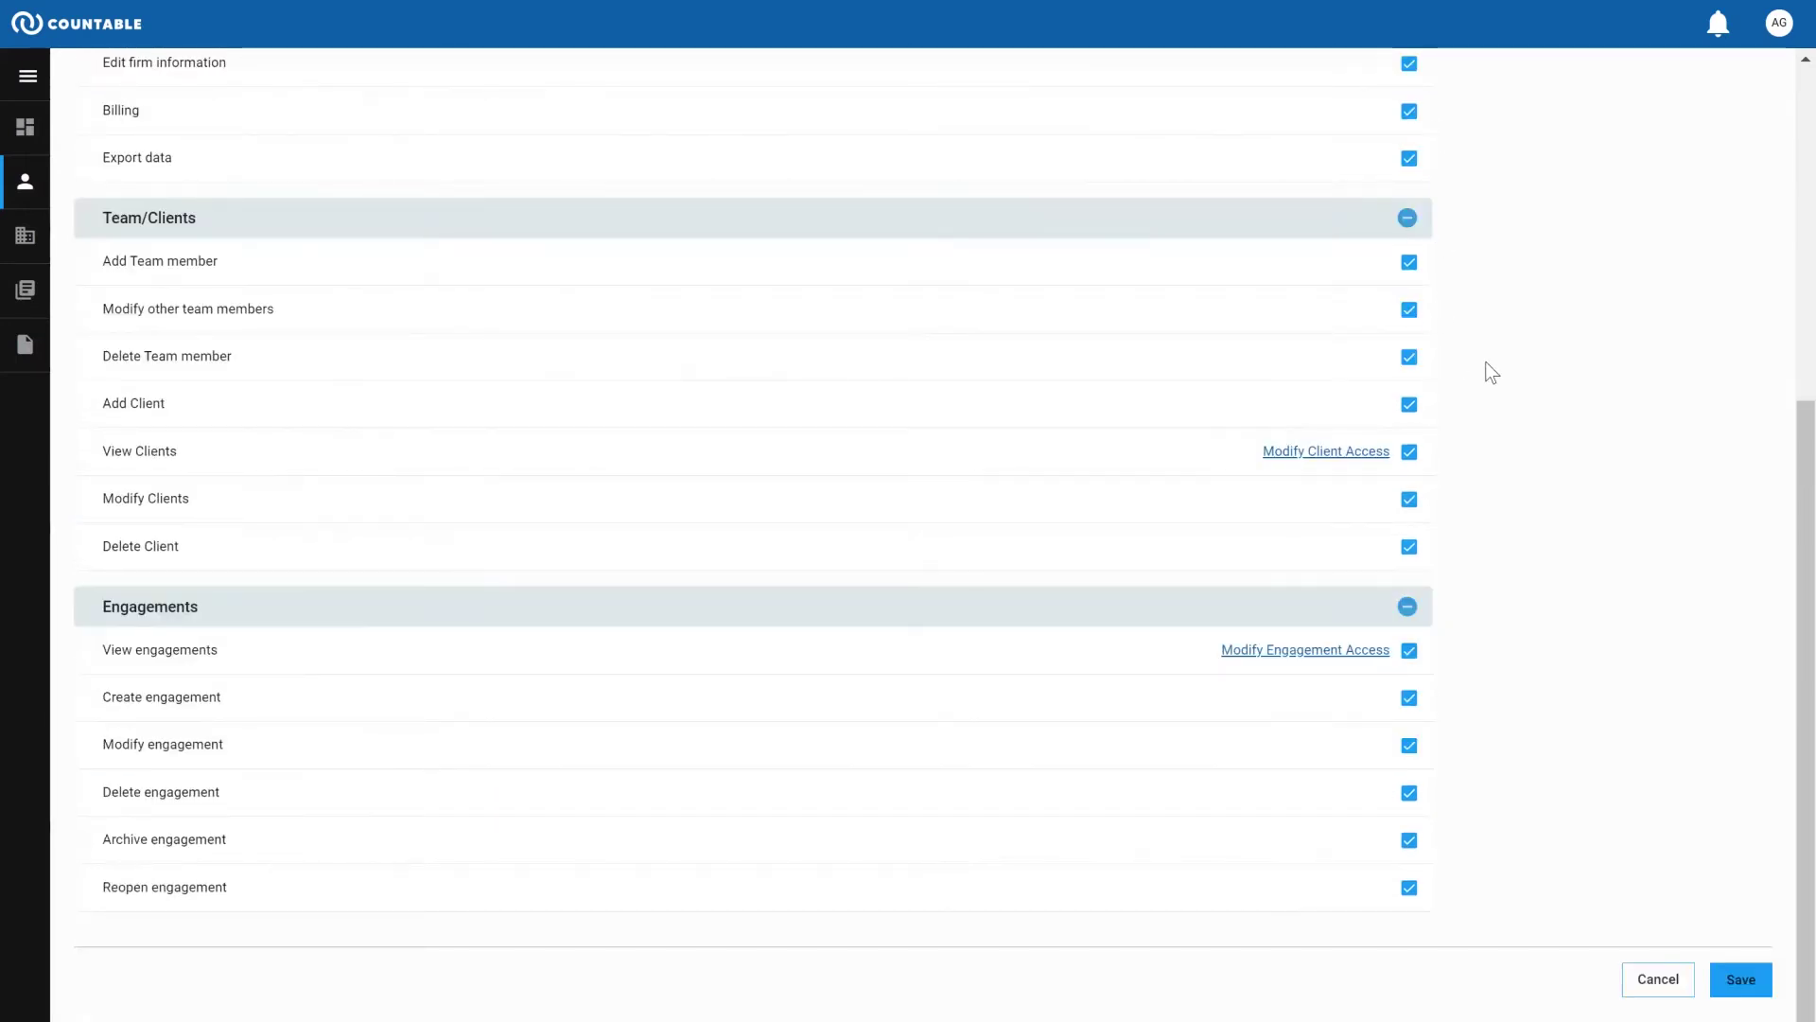
Step: Set the team member's access type to Limited and deselect access to all engagements in Modify Engagement Access
scroll(1366, 378, "up", 4)
left_click(1343, 189)
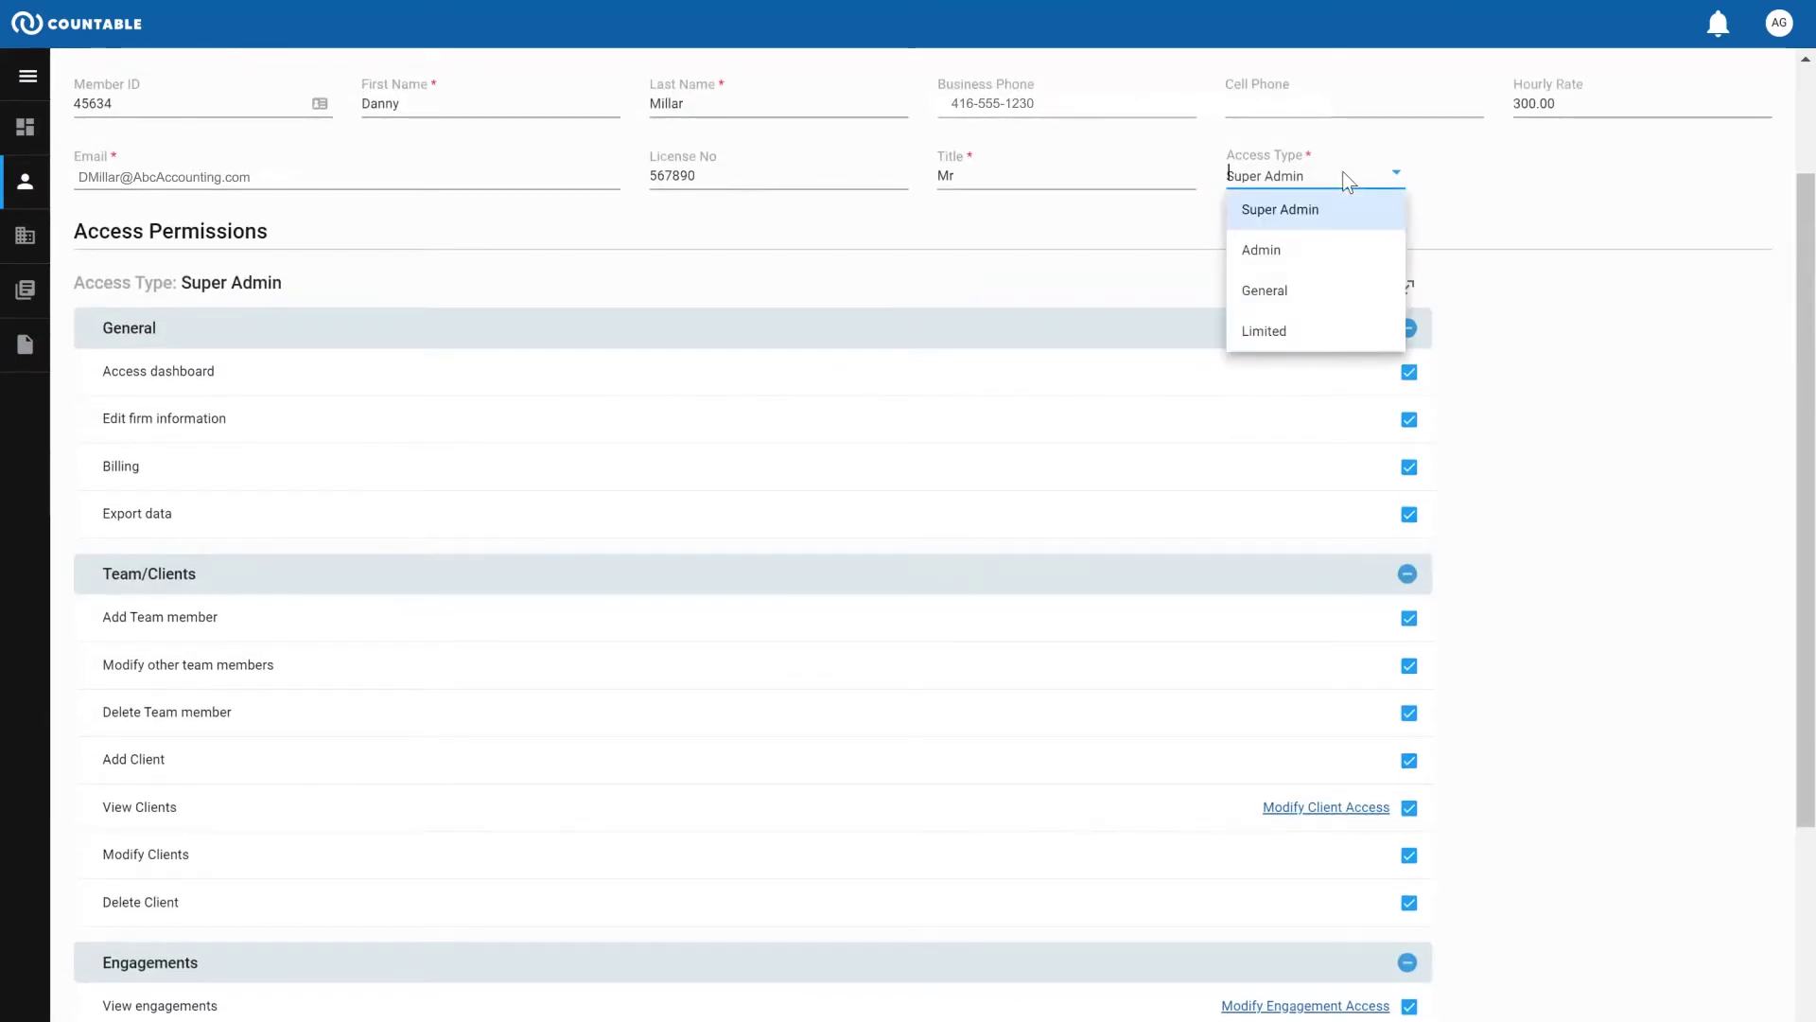
left_click(1277, 335)
scroll(1324, 946, "down", 2)
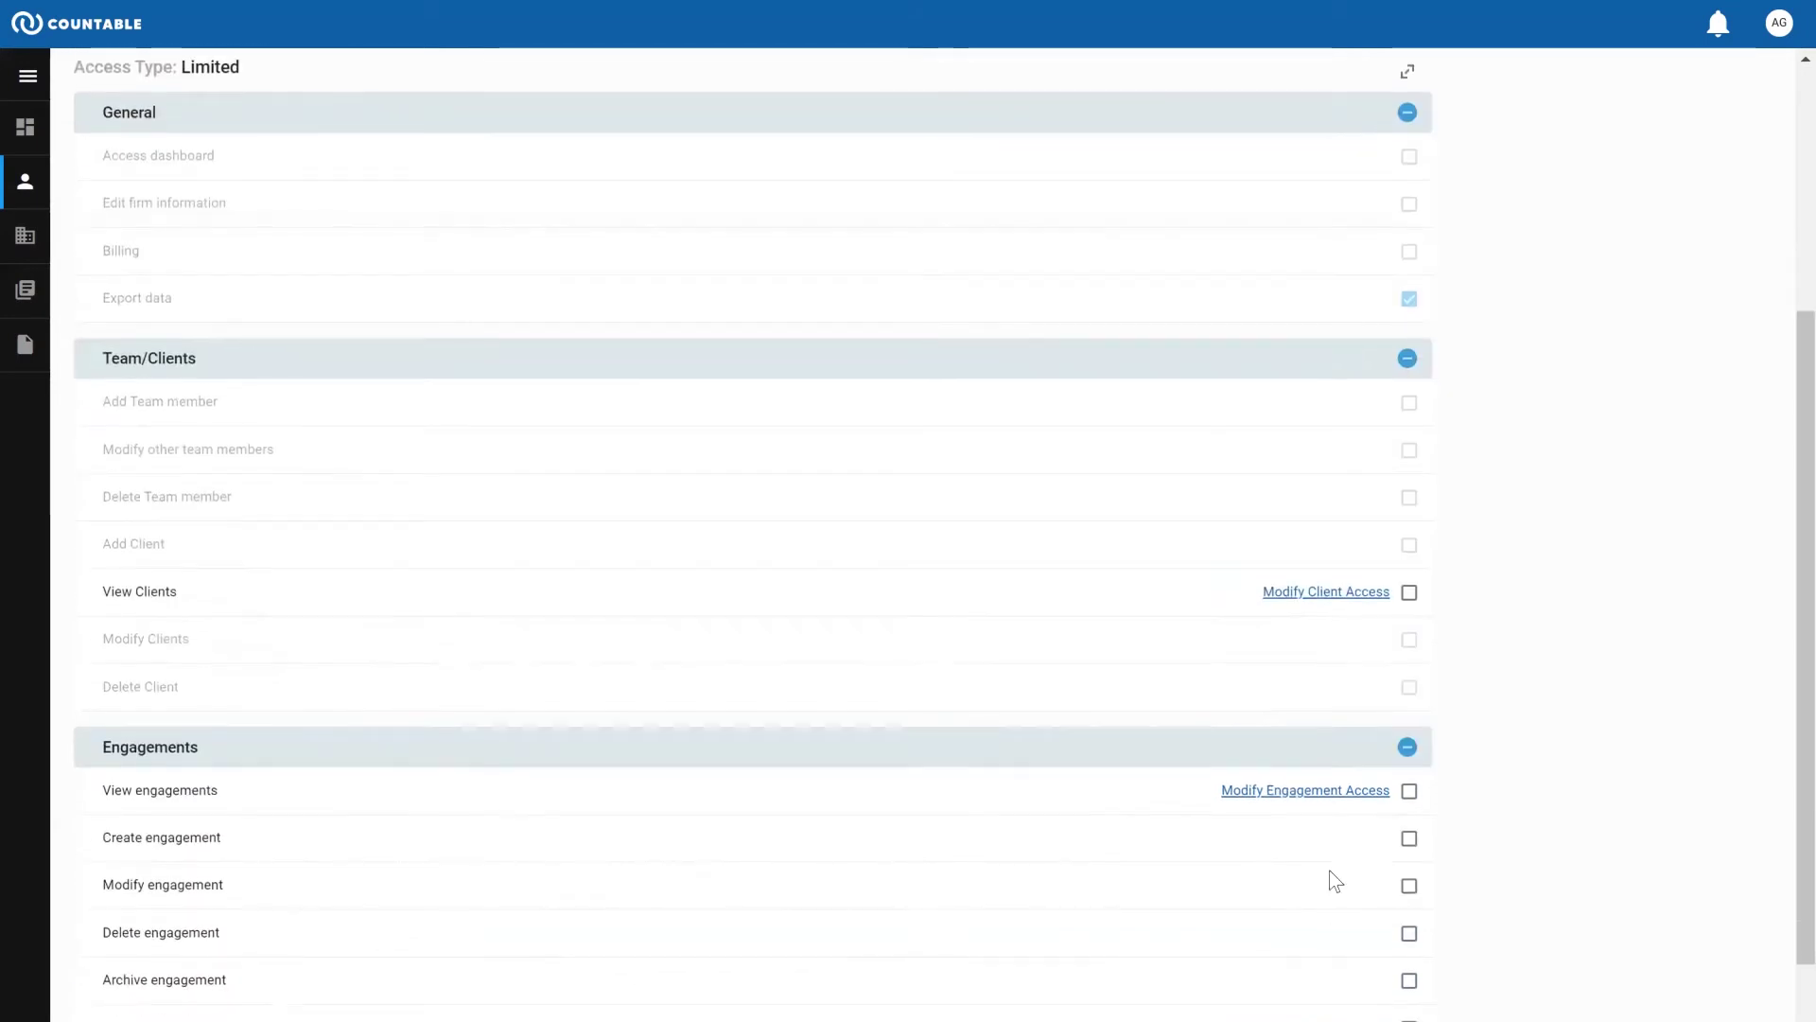
left_click(1327, 789)
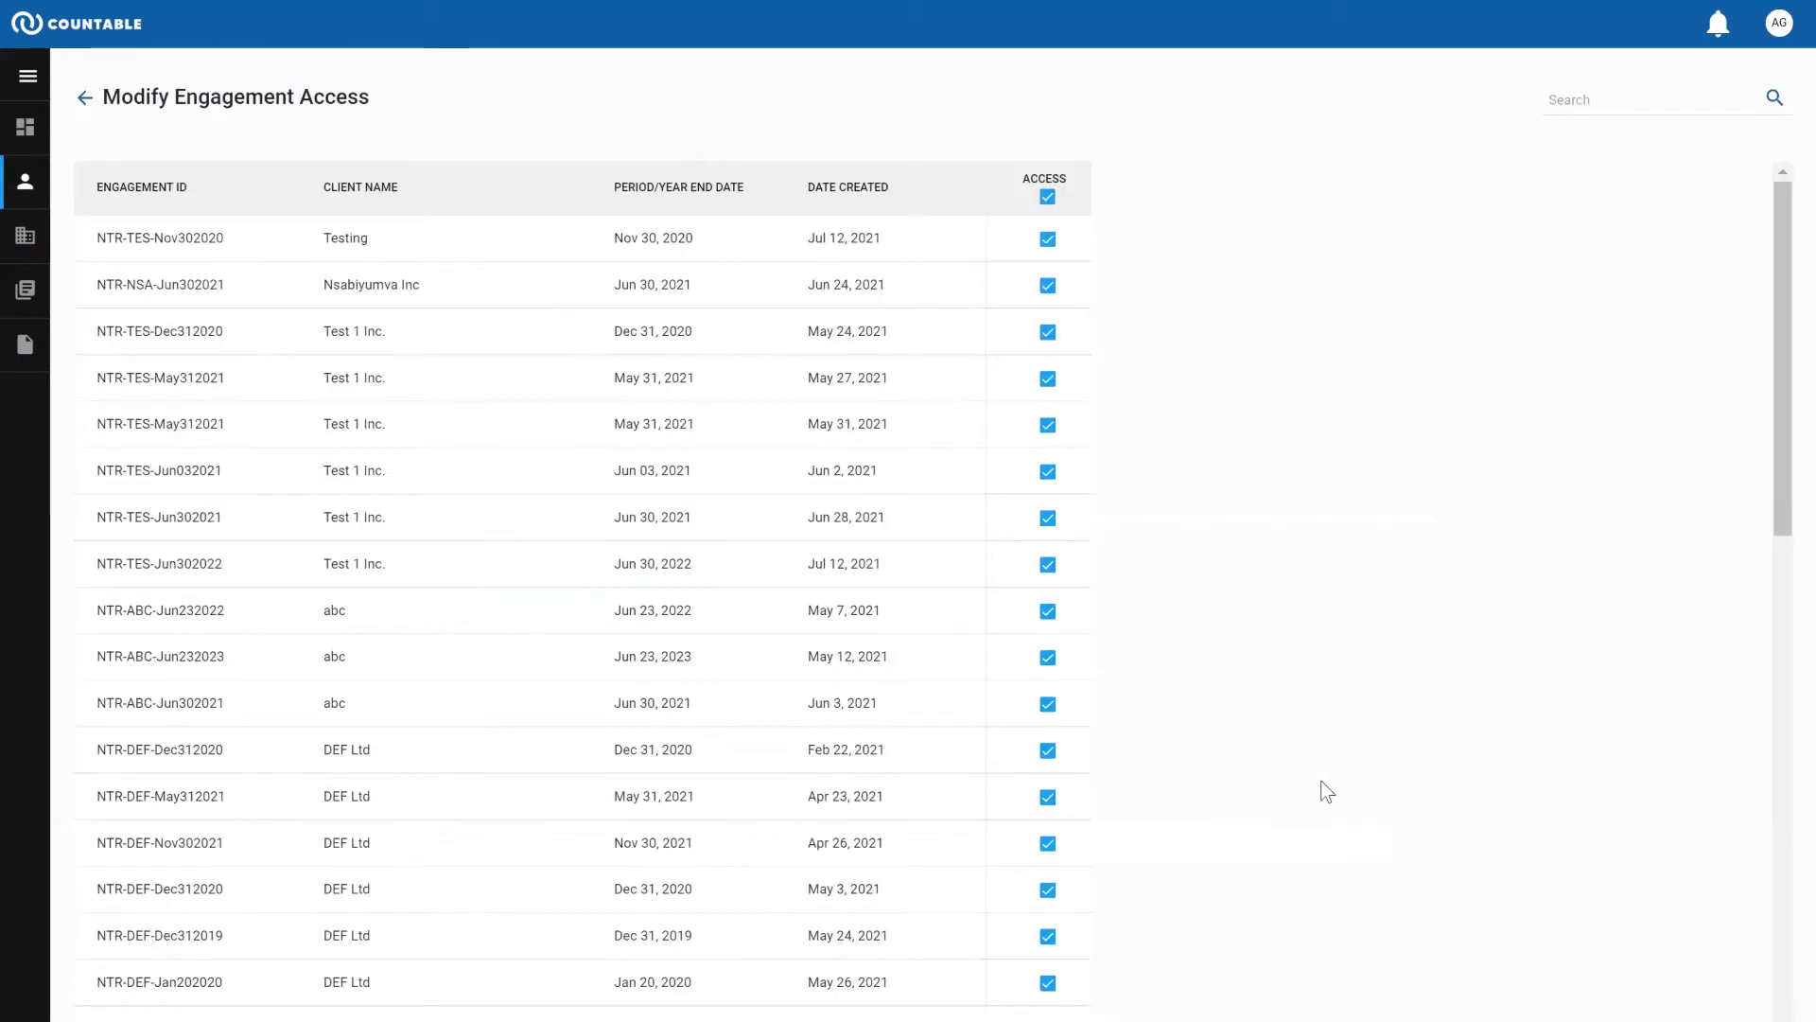
left_click(1047, 198)
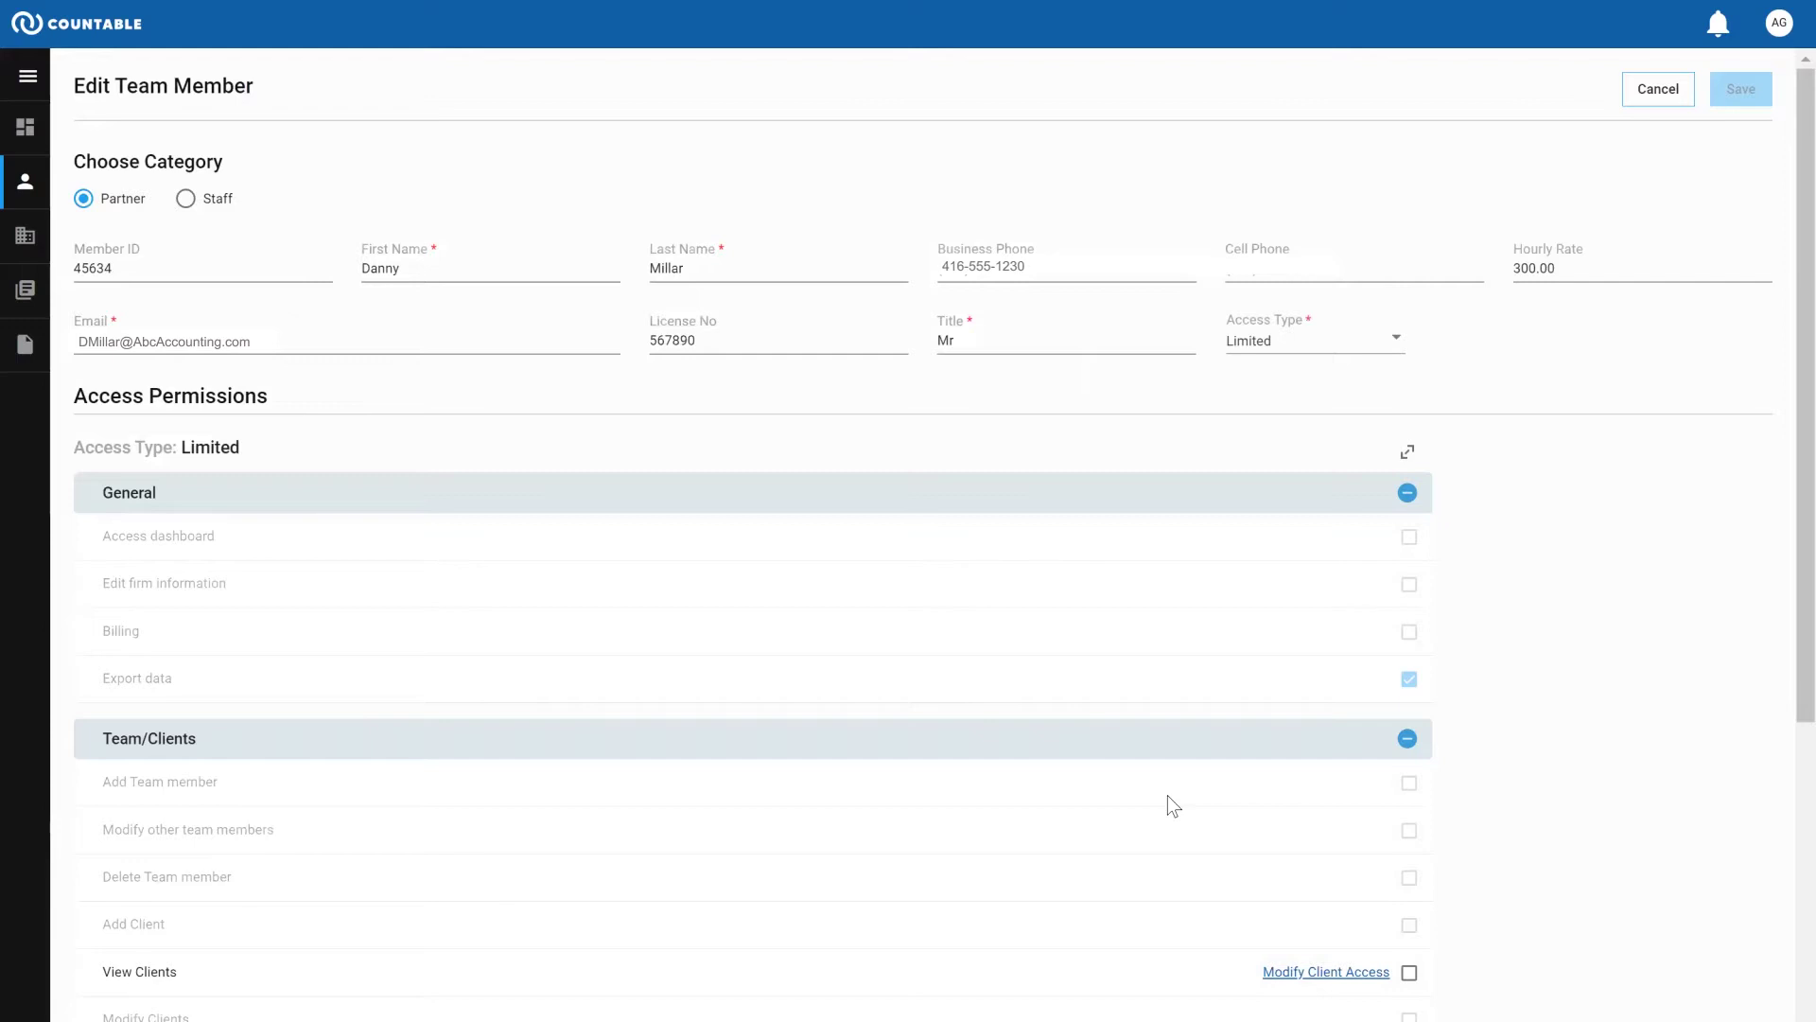
Step: Grant the team member permission to view, create and modify engagements
scroll(1168, 796, "down", 5)
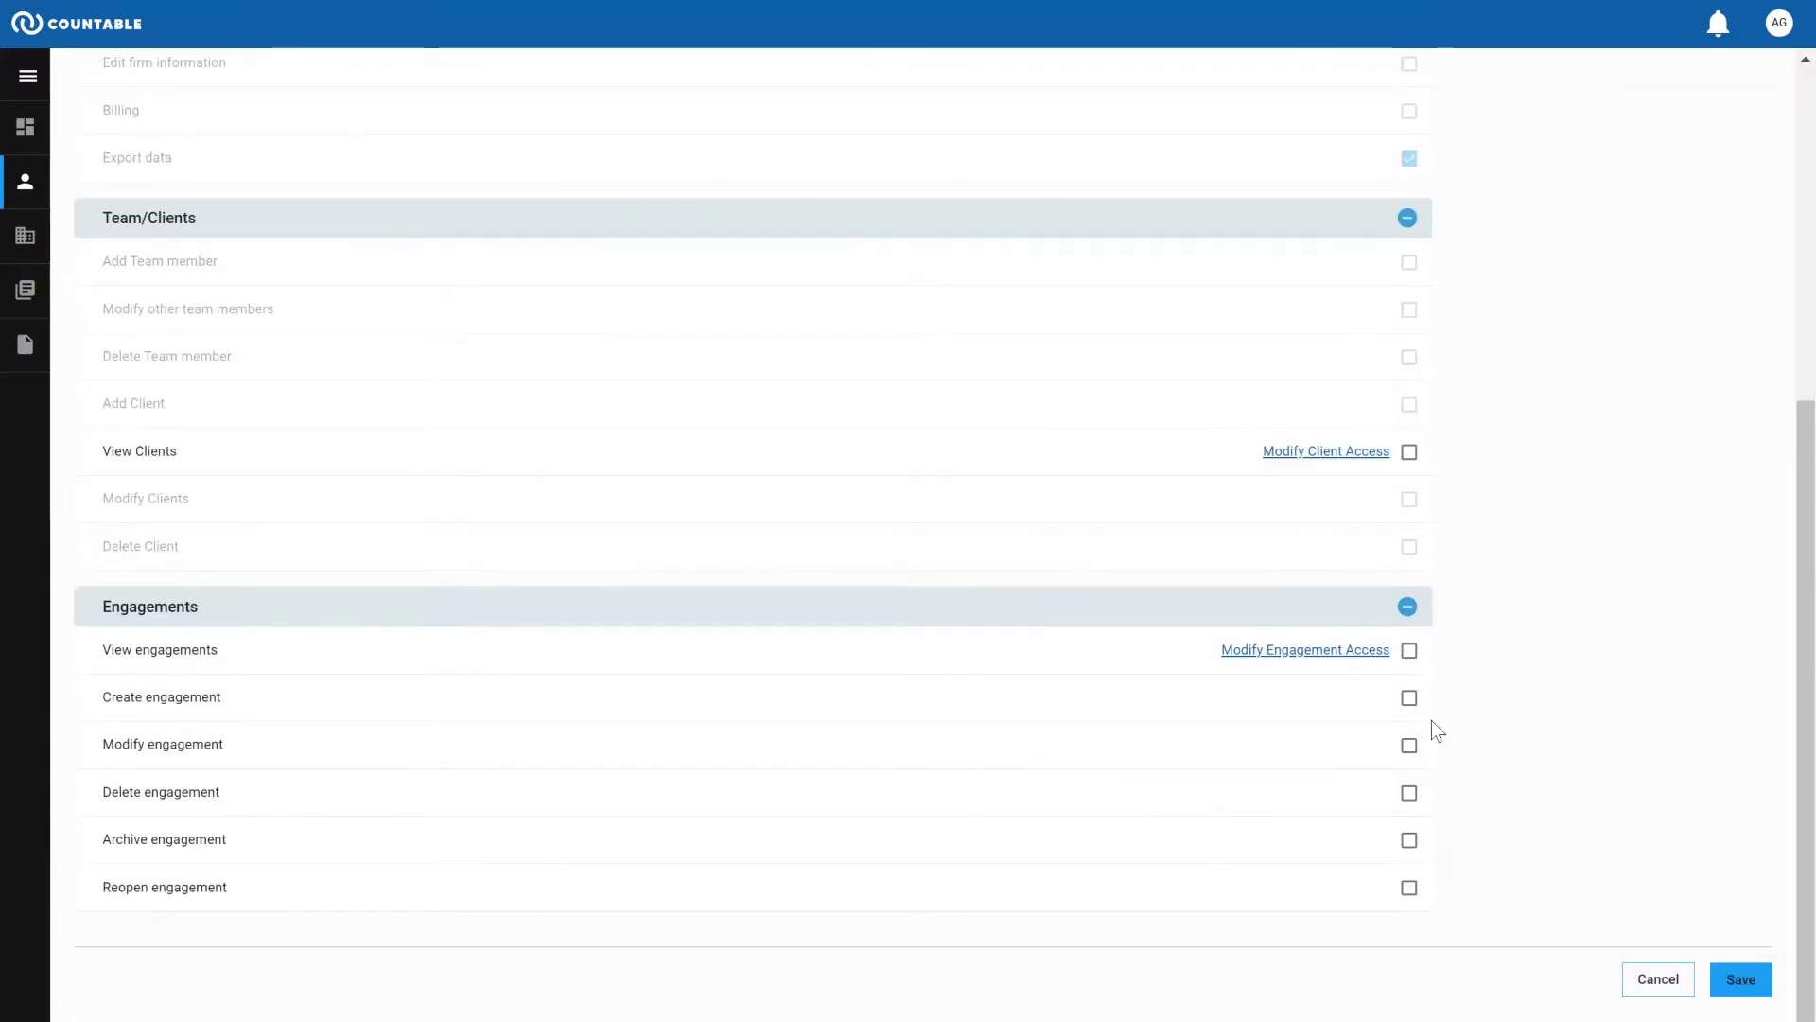
left_click(1410, 652)
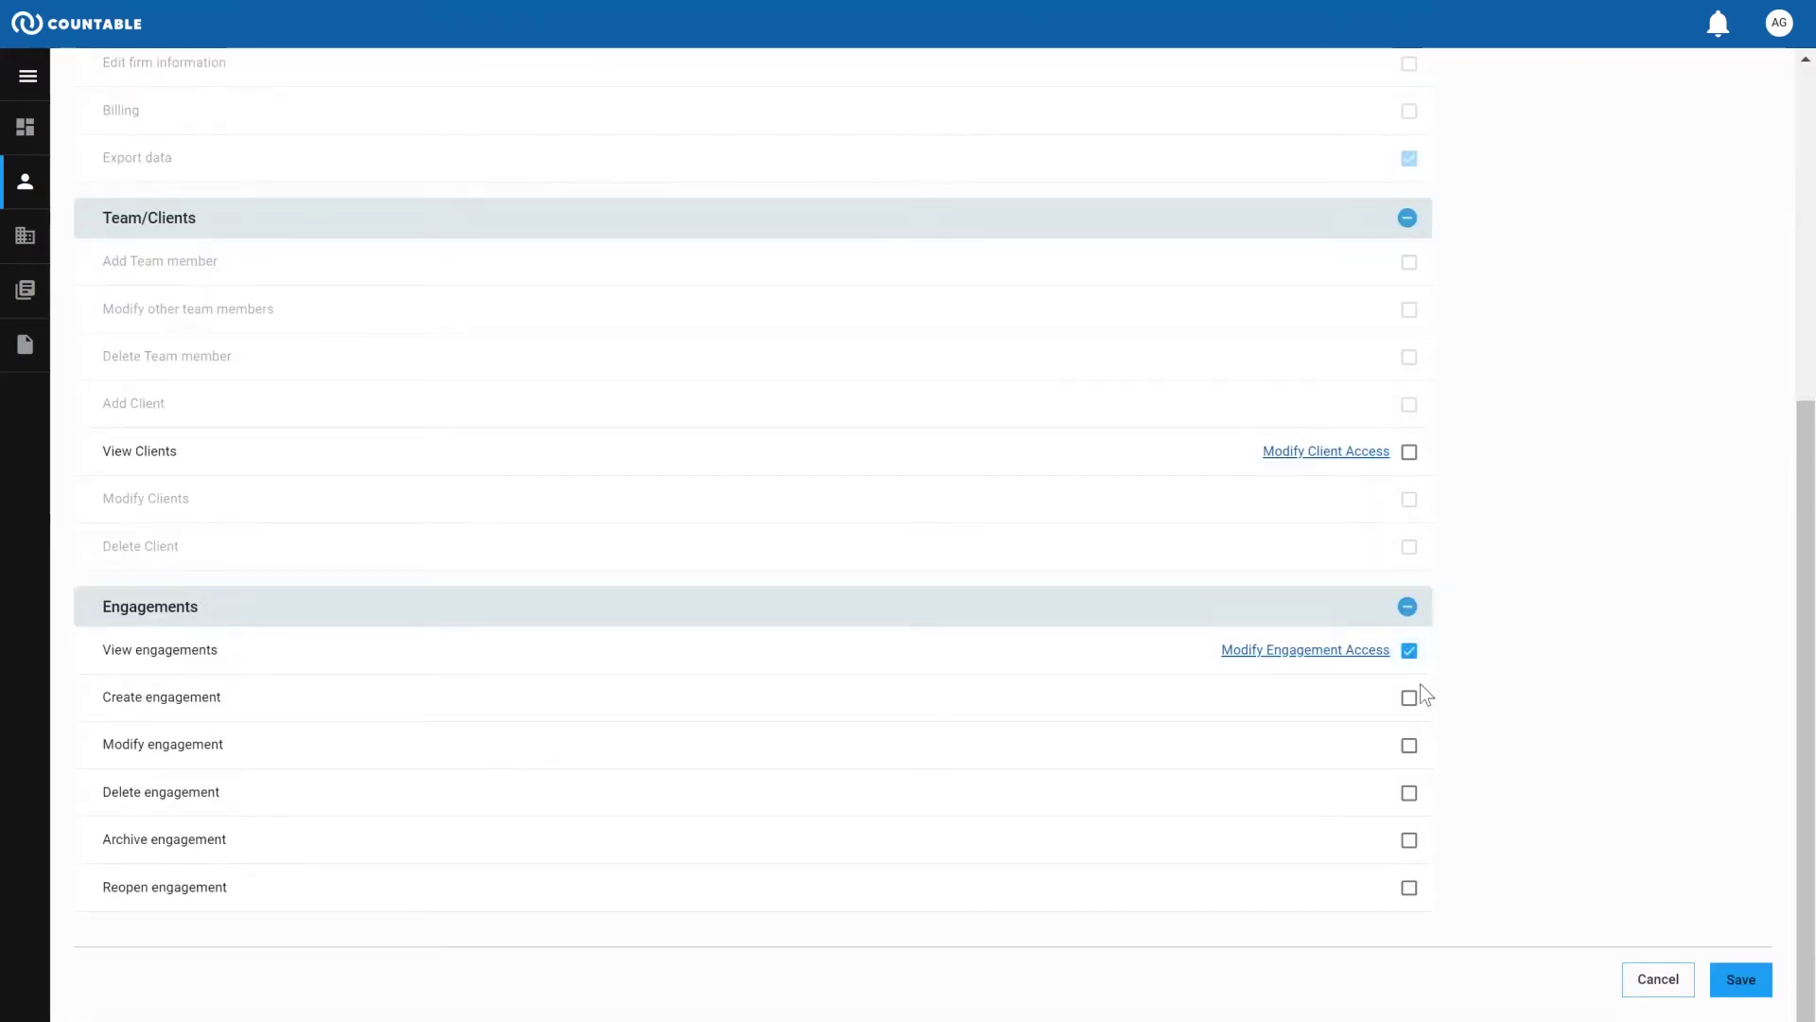
left_click(1409, 700)
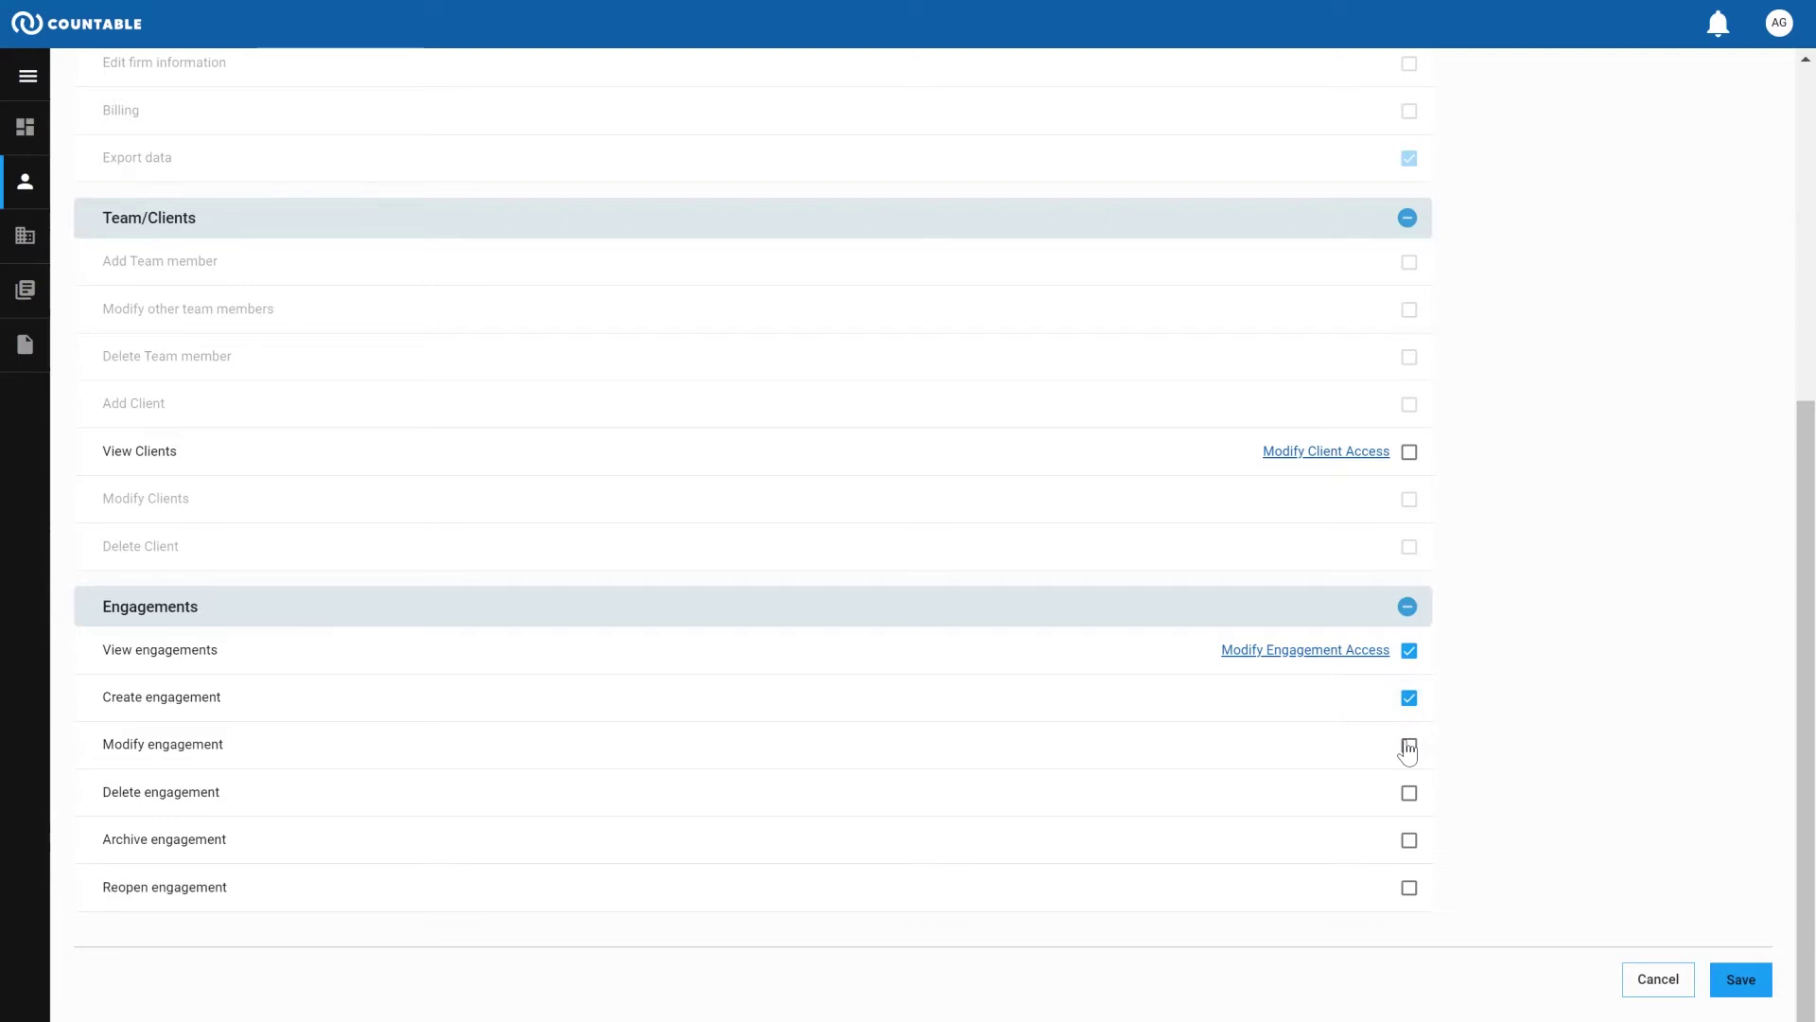
left_click(1409, 746)
Step: Allow the team member to view clients and adjust the selection in Modify Client Access
scroll(1583, 522, "up", 1)
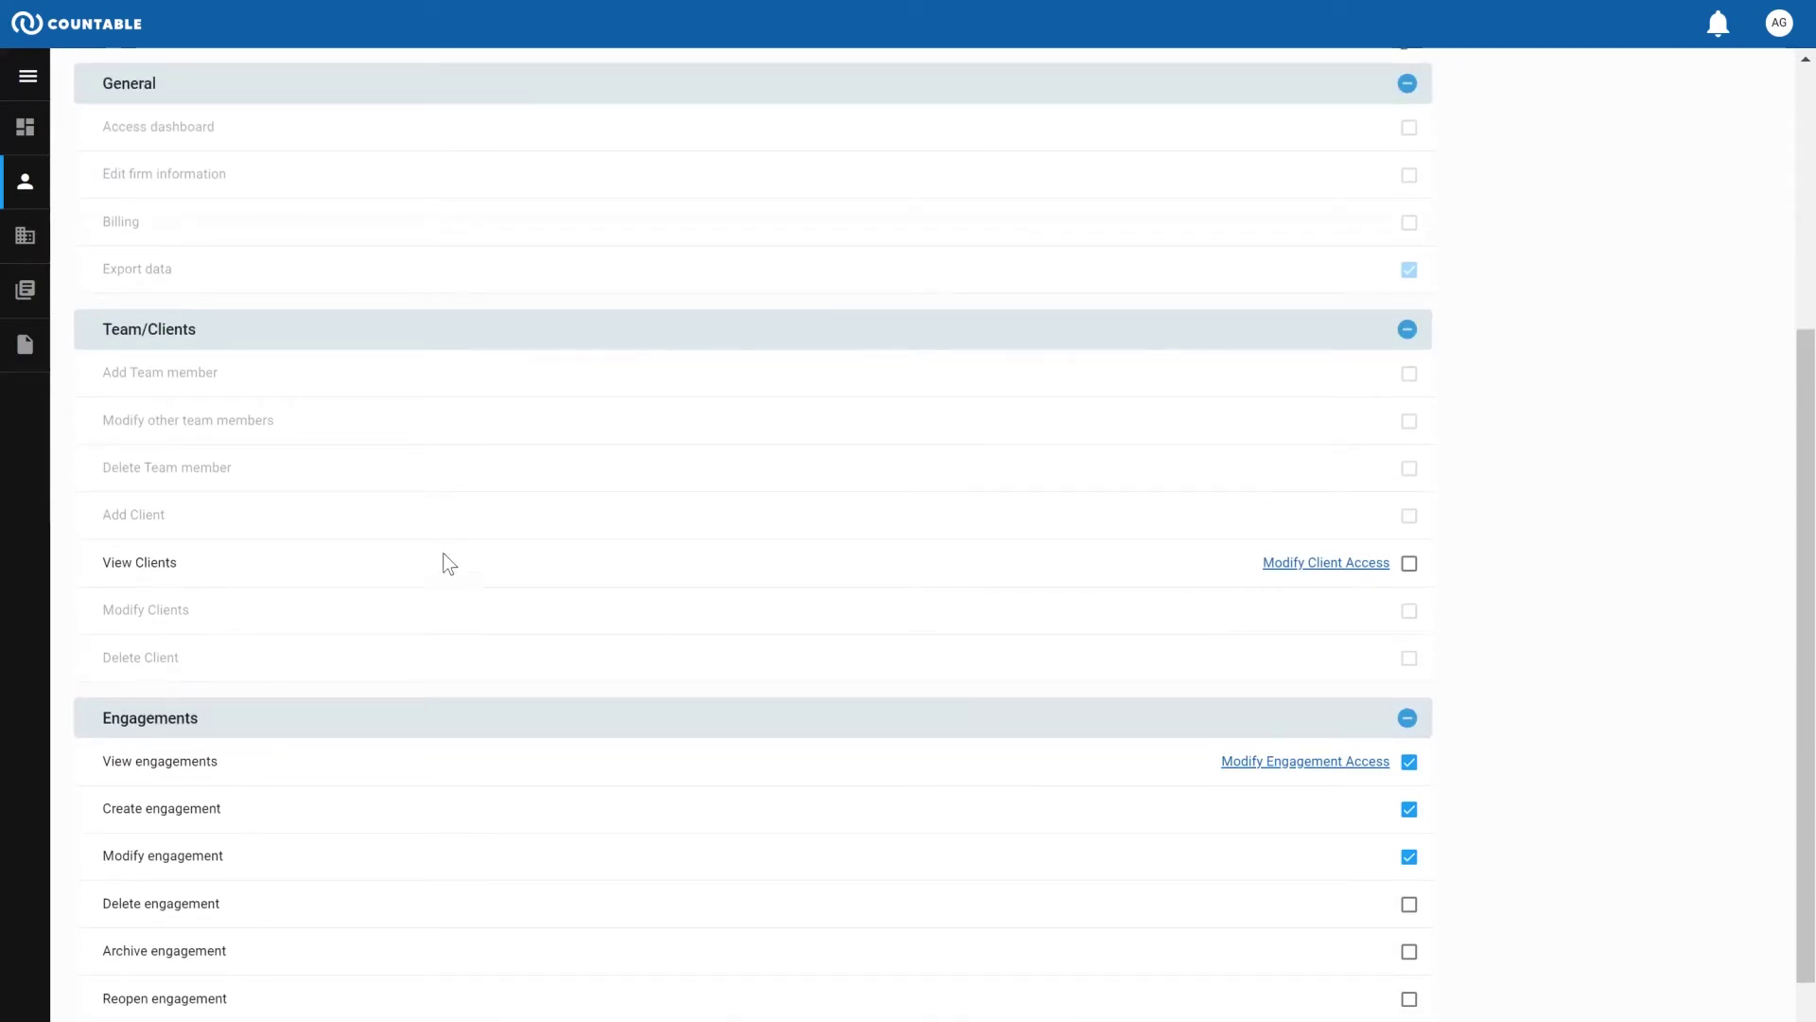
left_click(1409, 564)
left_click(1326, 564)
left_click(1290, 197)
left_click(1290, 240)
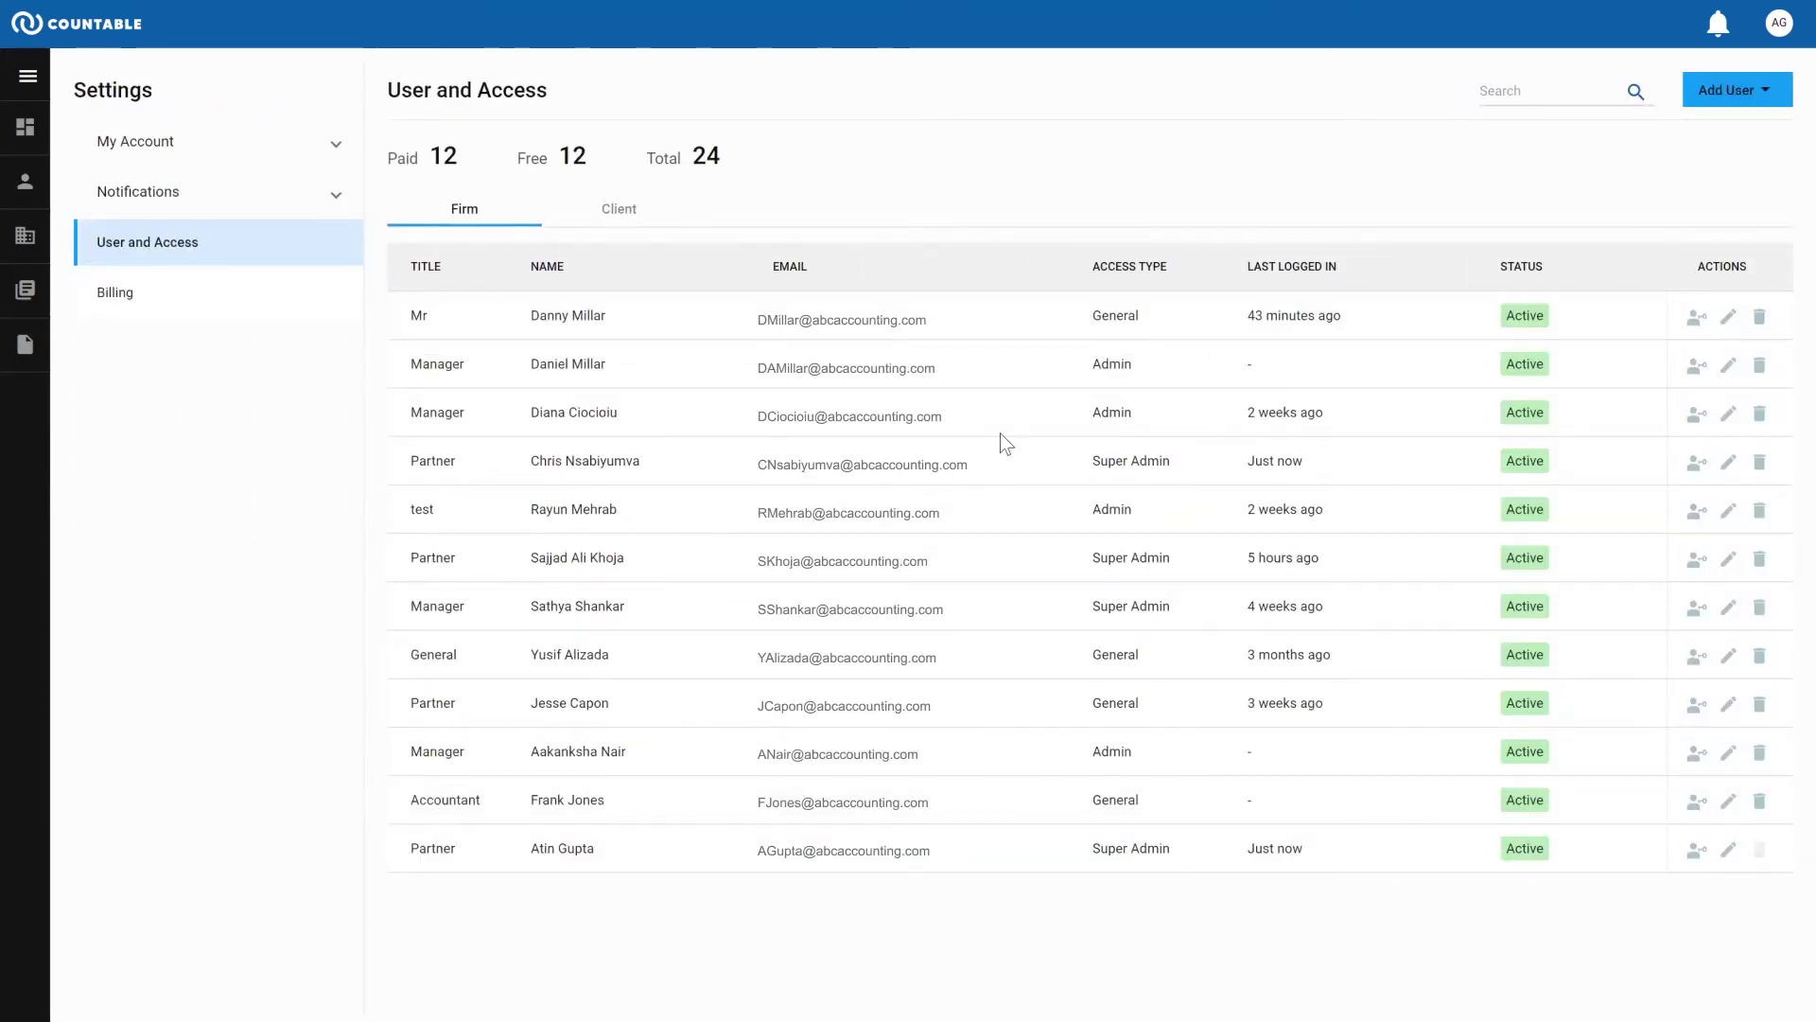
Step: Open the billing settings and look through the pricing plans, invoices, and account pause and deletion options
left_click_drag(1171, 464, 1101, 463)
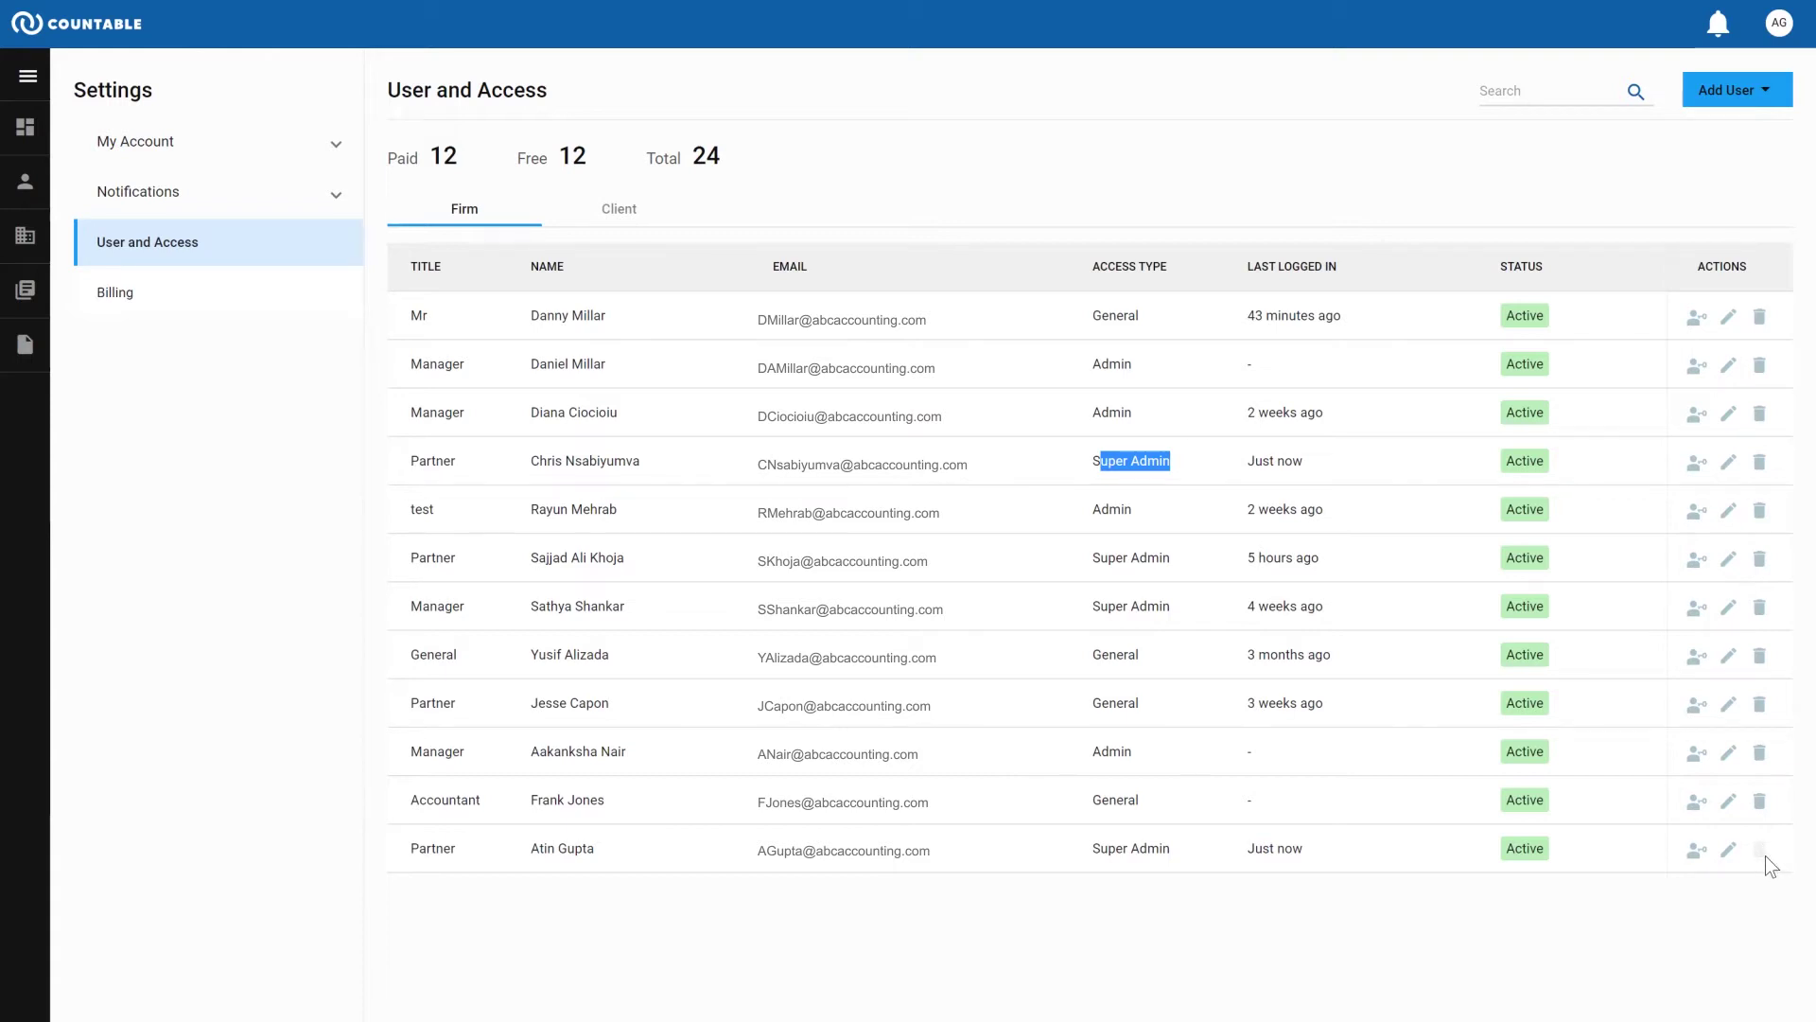
left_click(196, 312)
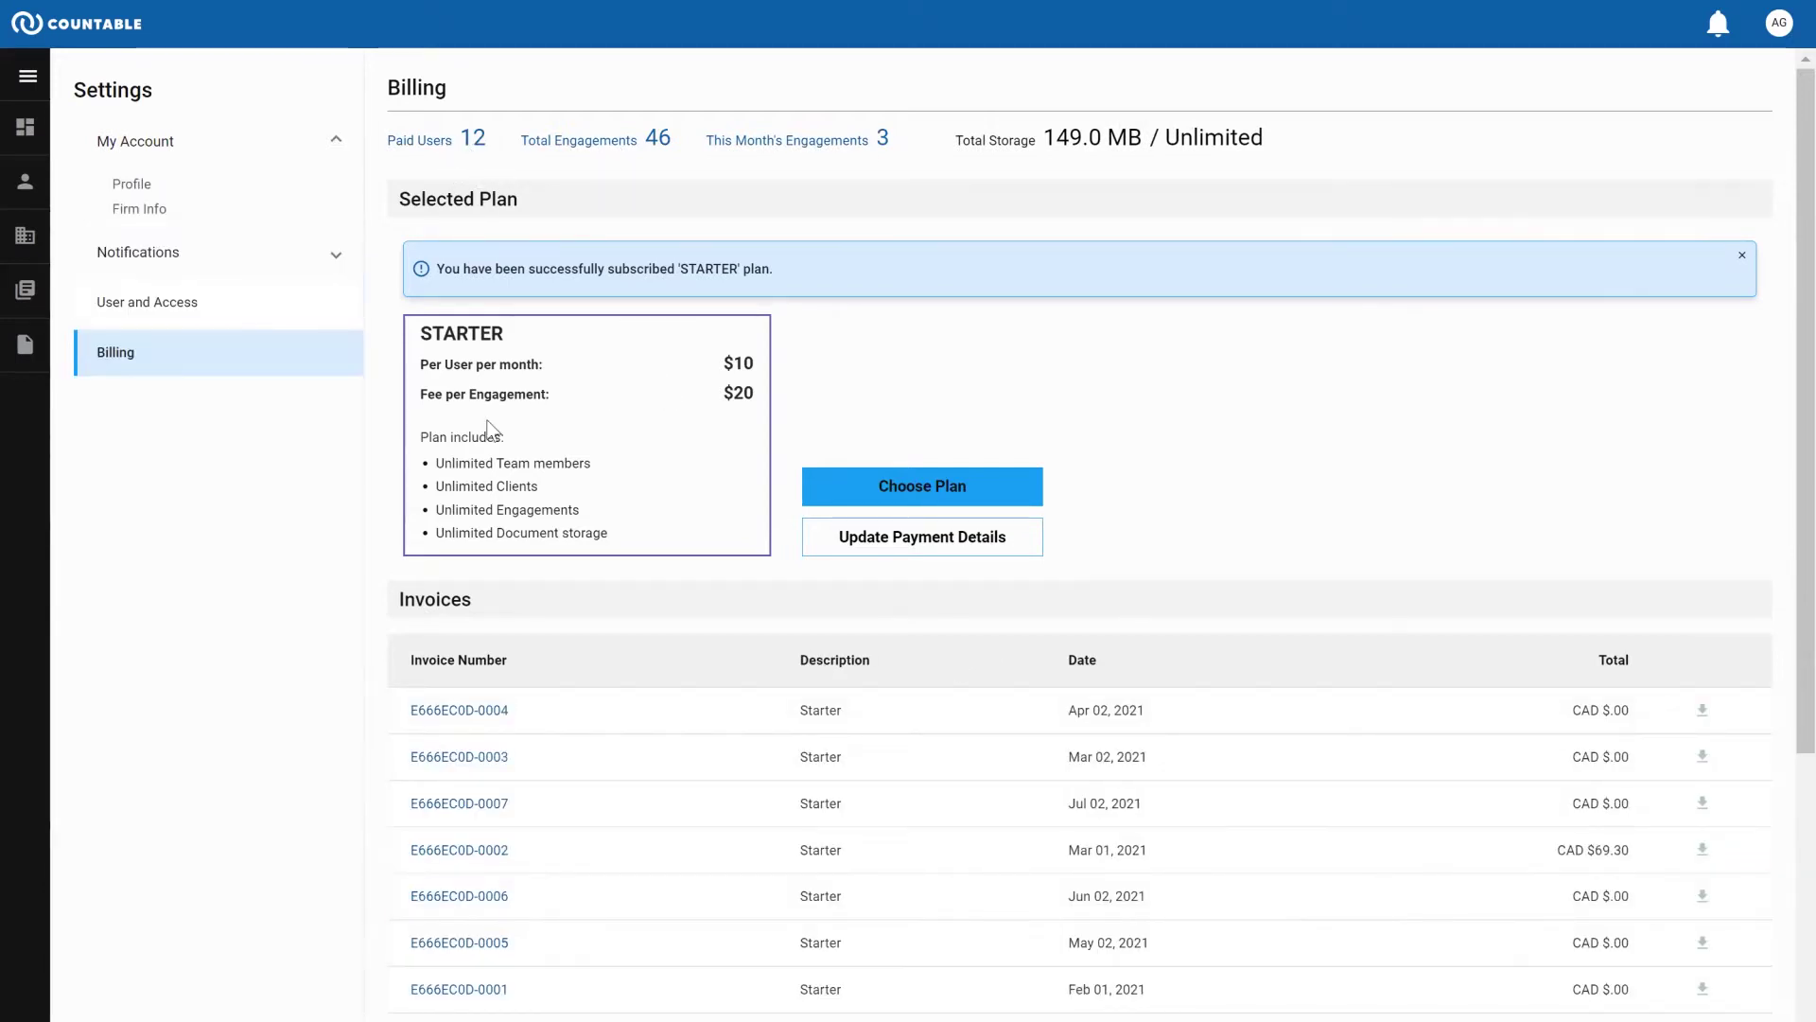
left_click(949, 486)
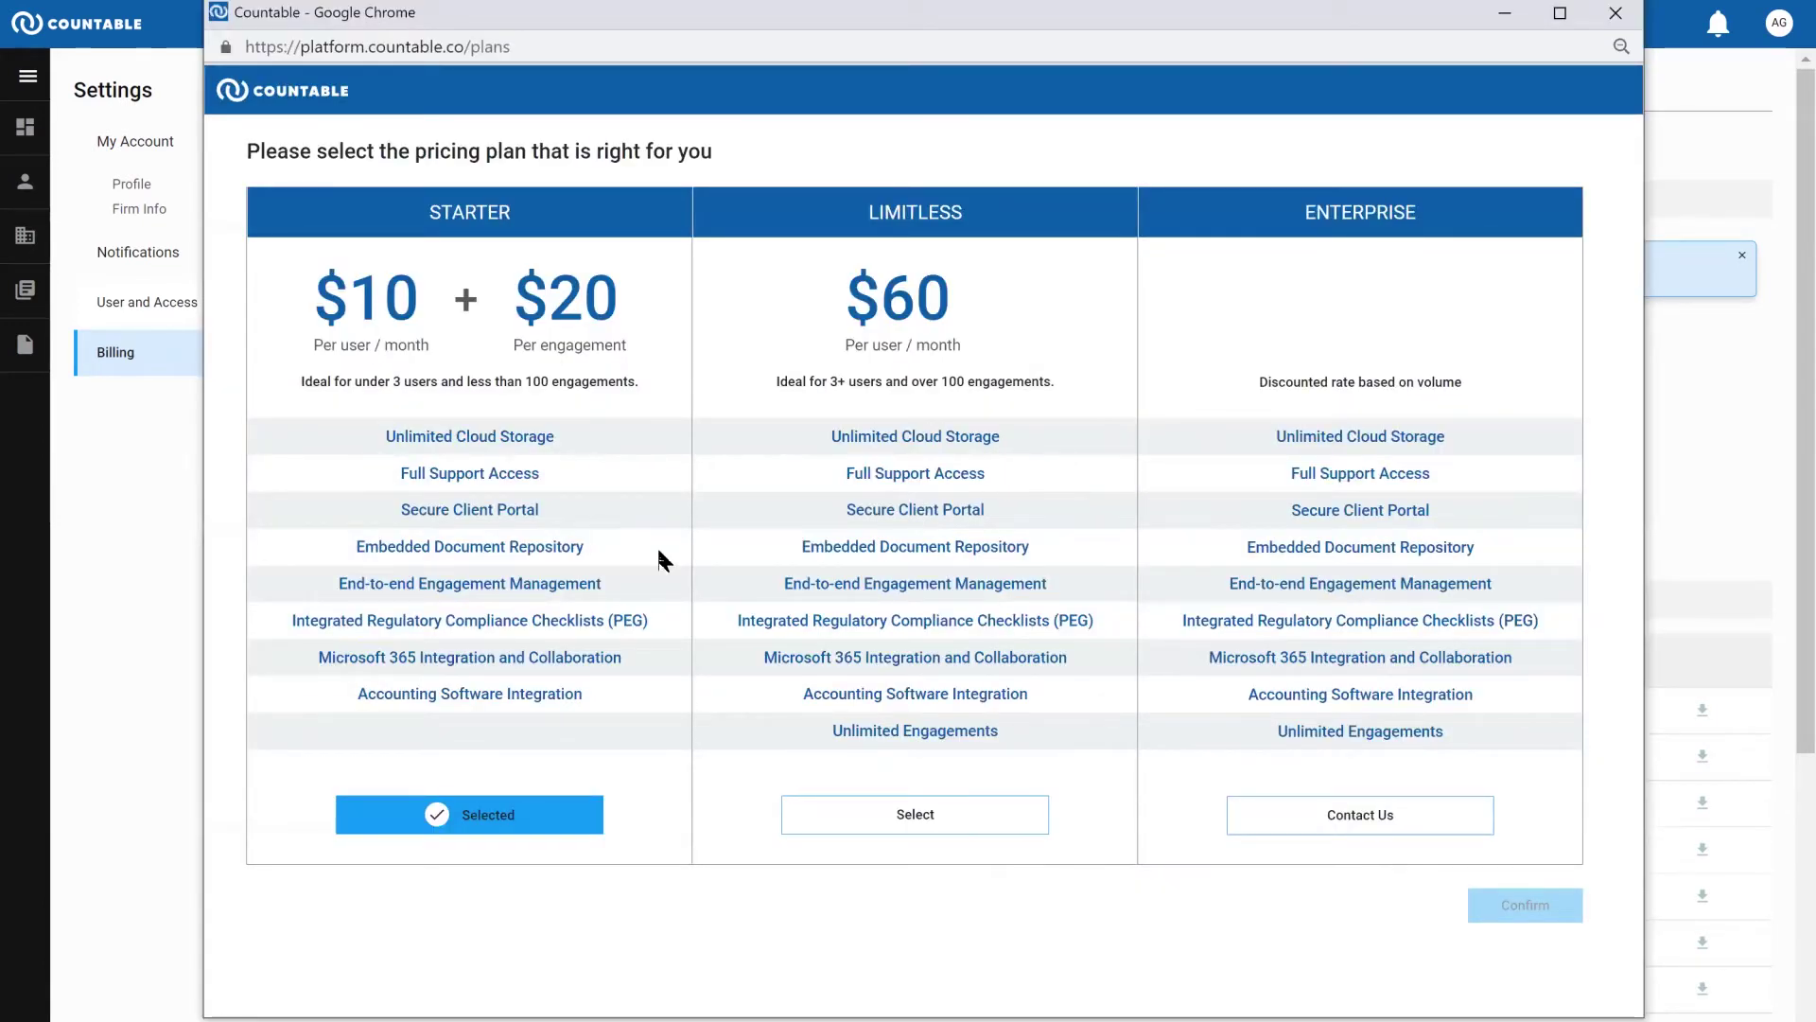
scroll(951, 539, "down", 2)
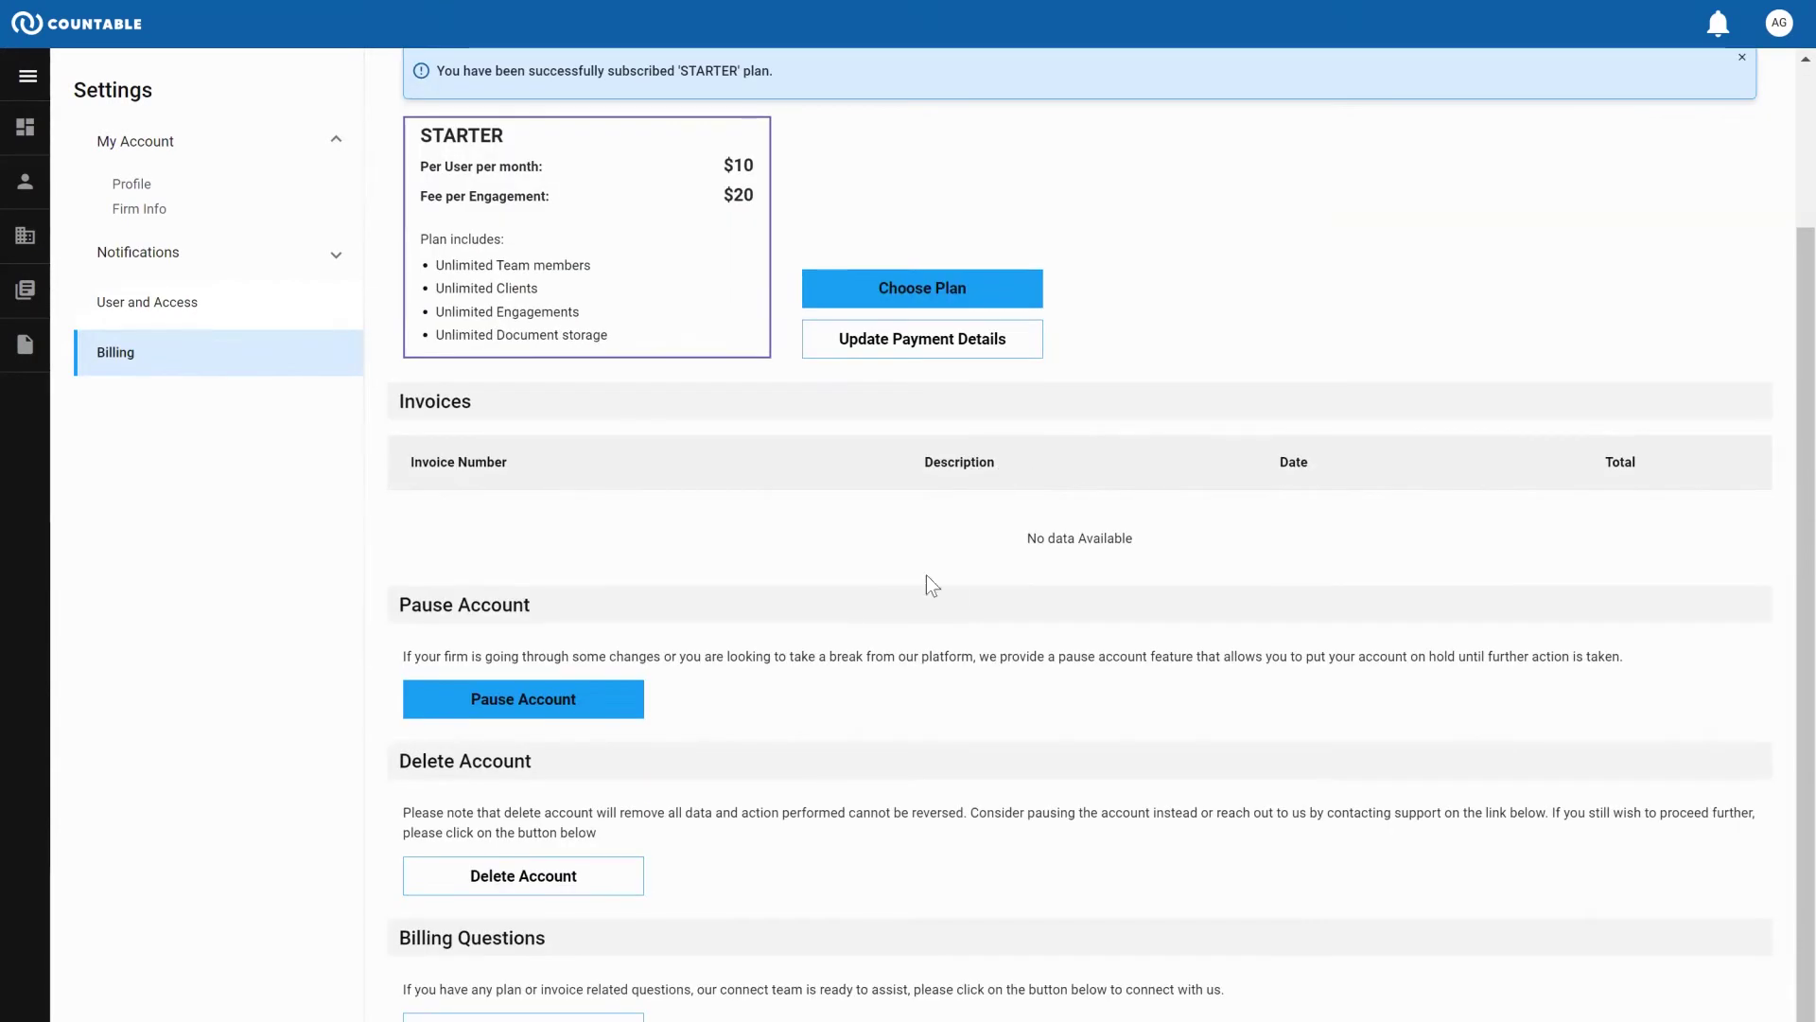
scroll(910, 701, "down", 3)
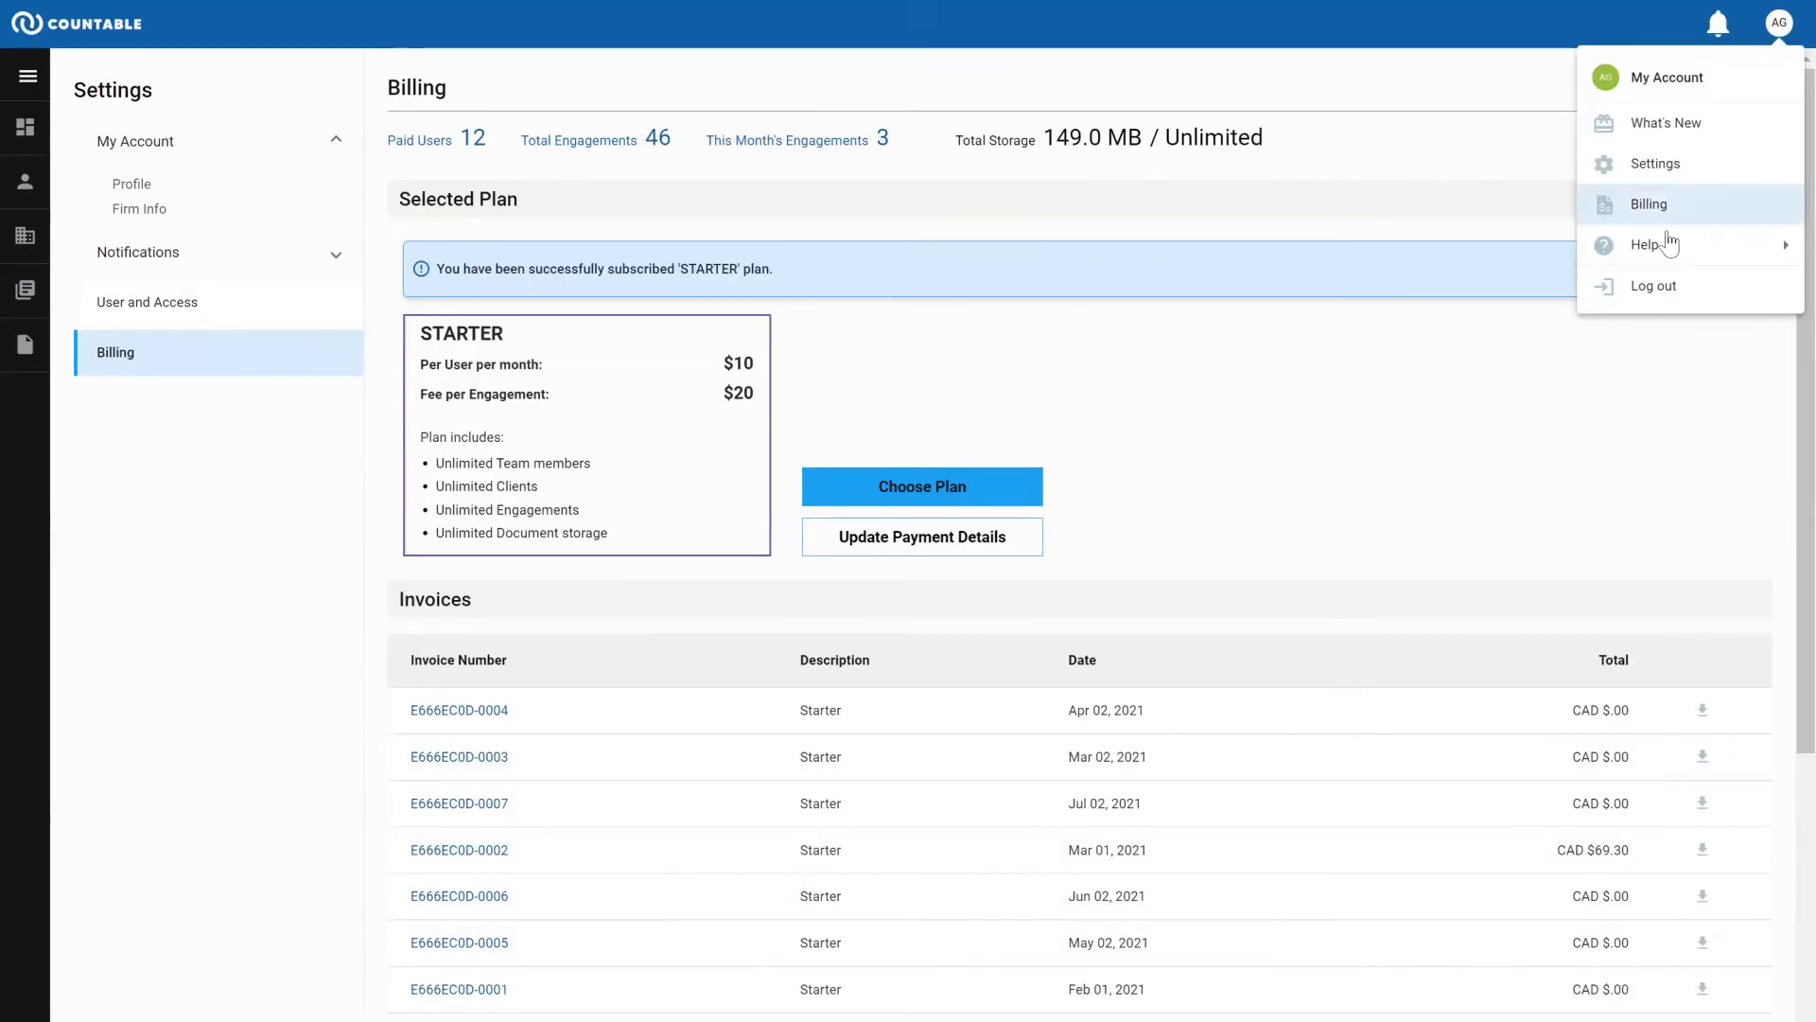
Step: Browse the Help section's full video library, and view the feedback form and the Contact Support page
mouse_move(1646, 244)
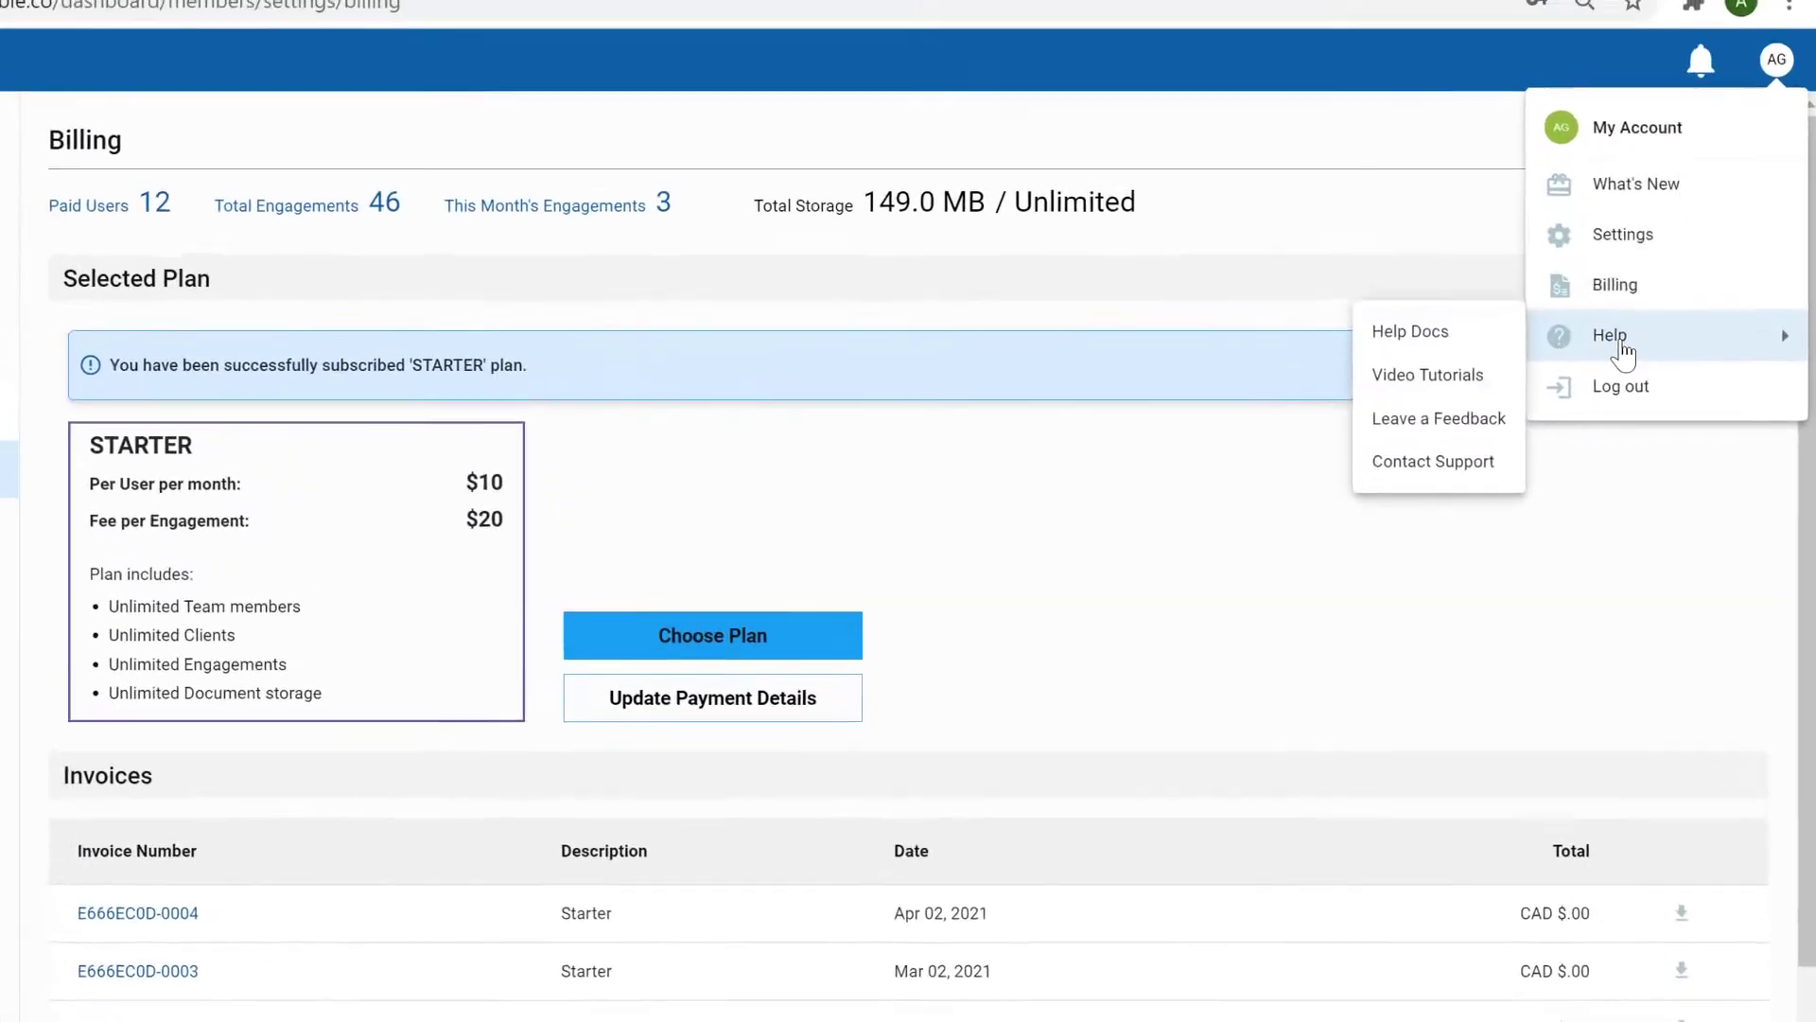
left_click(1403, 483)
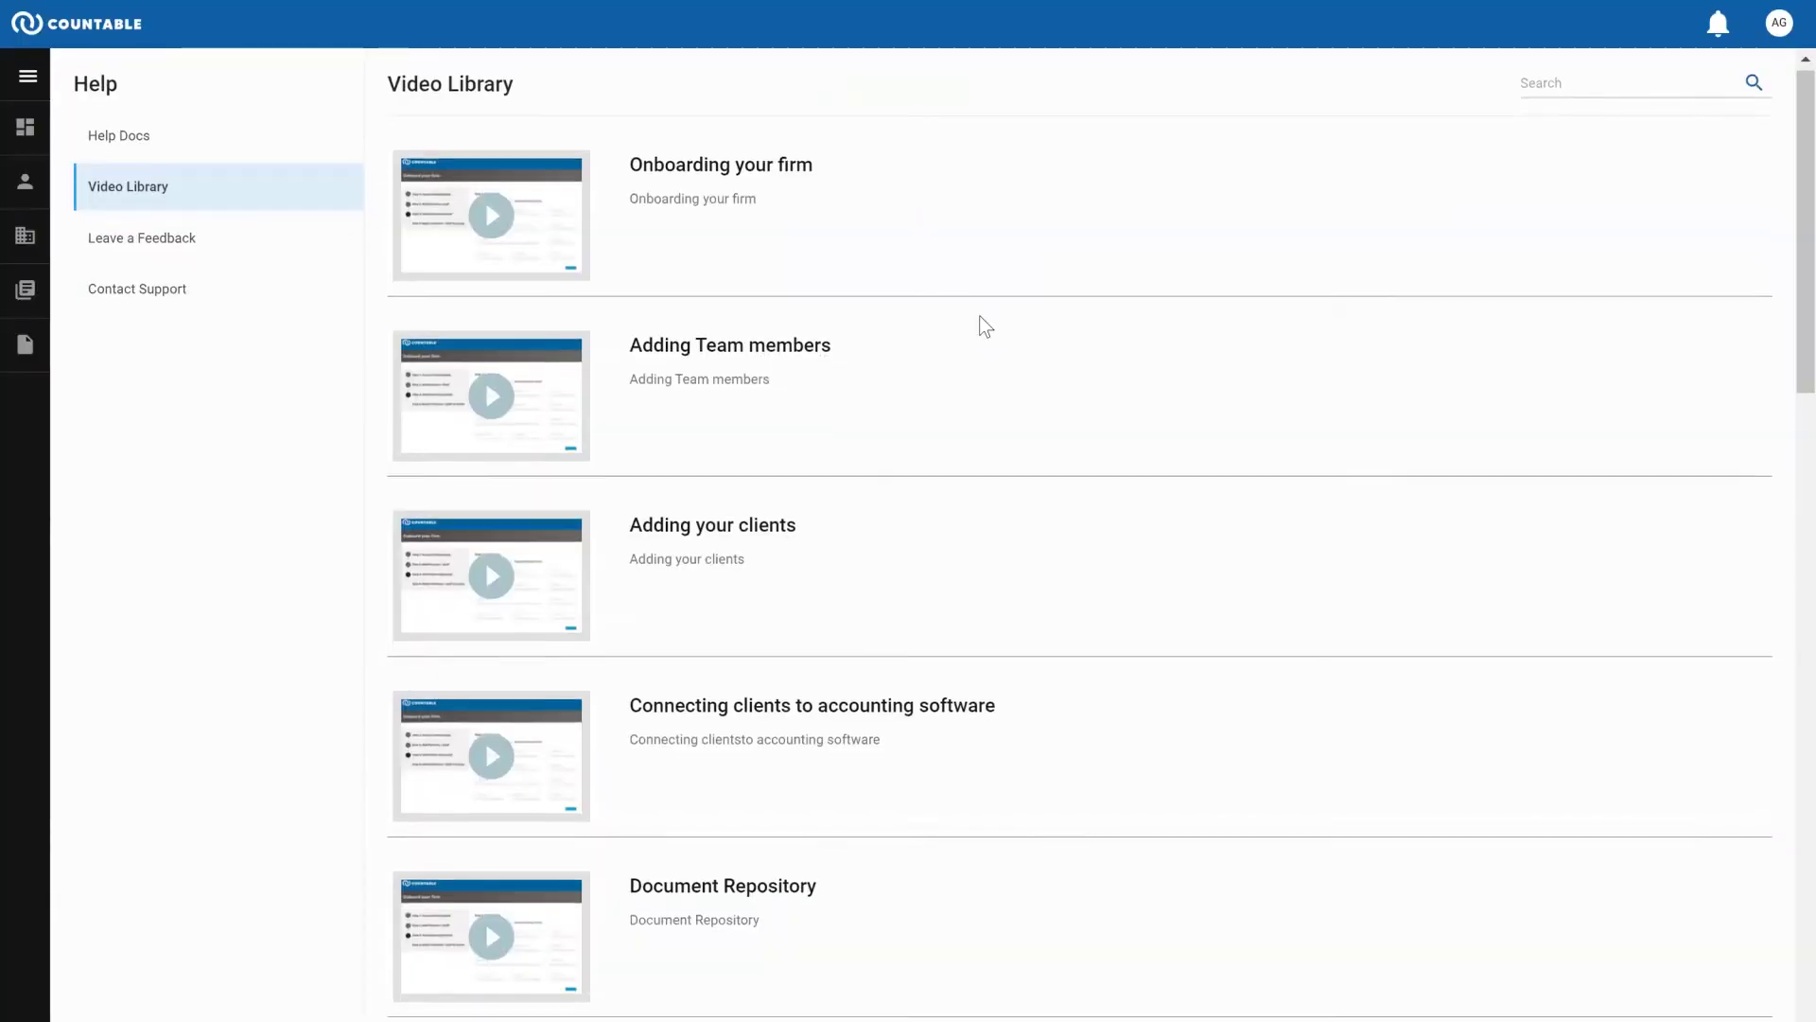
scroll(982, 322, "down", 3)
scroll(979, 315, "down", 12)
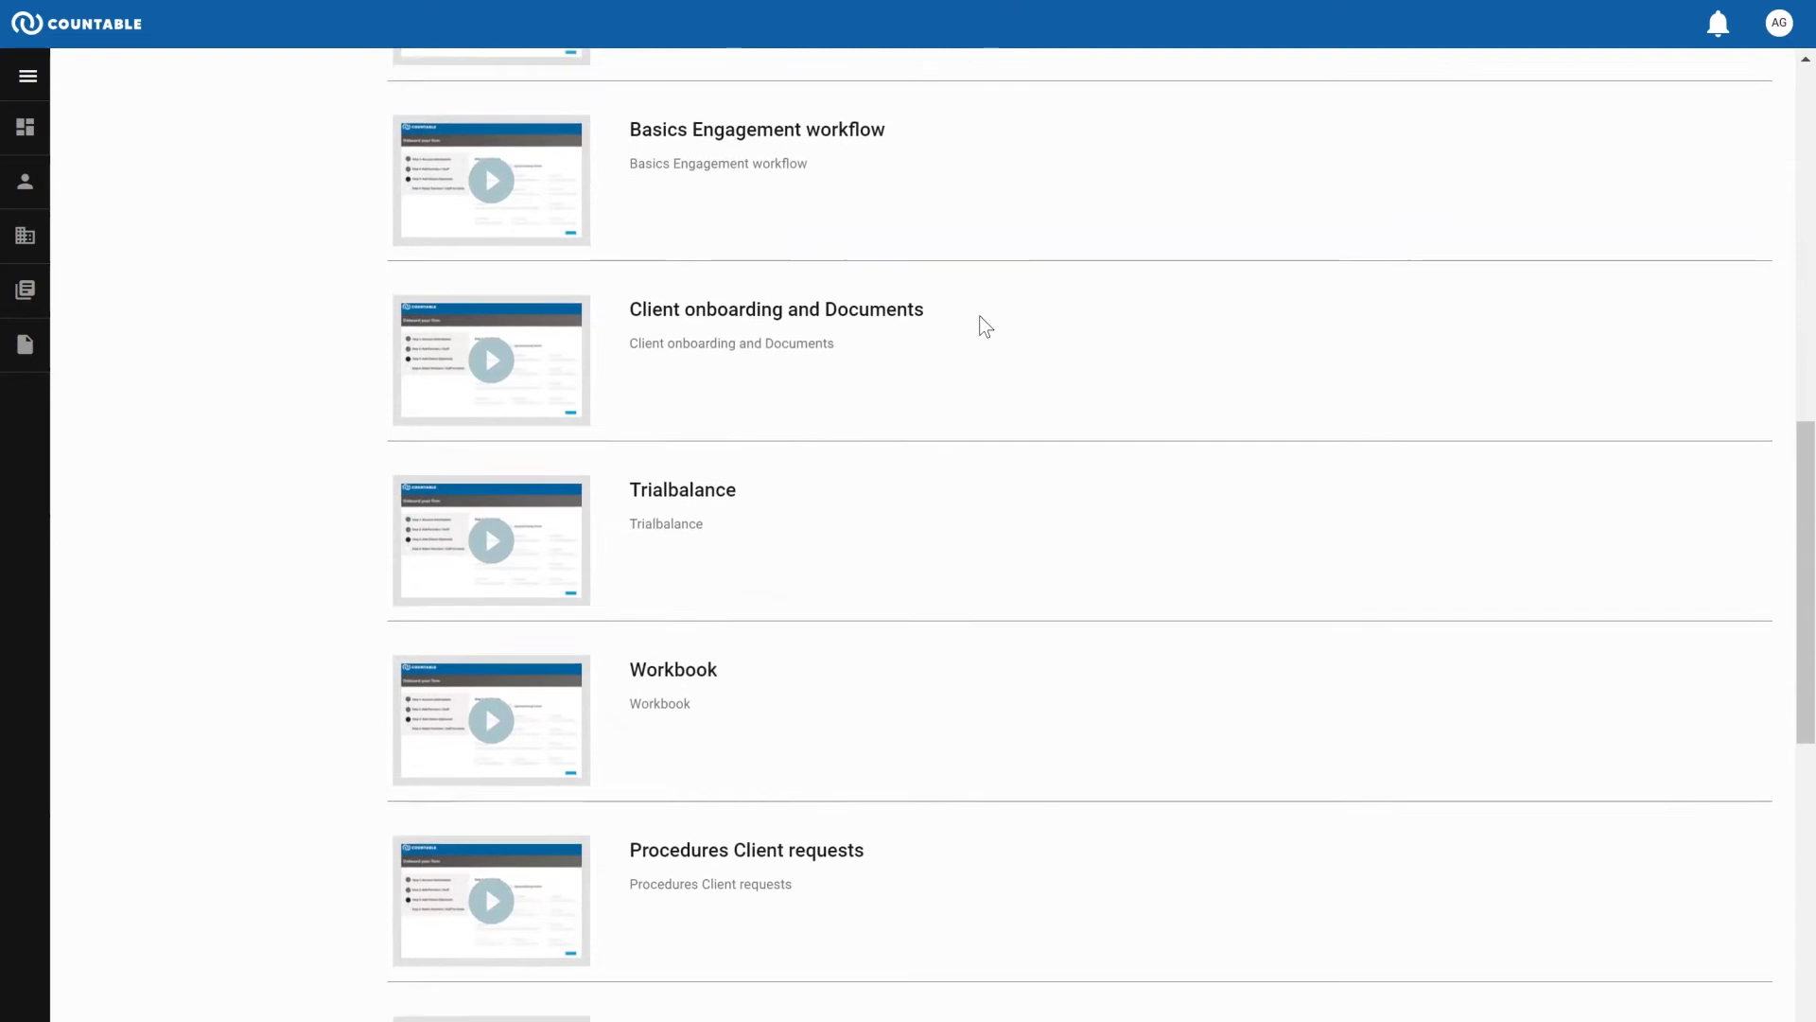
scroll(979, 315, "down", 7)
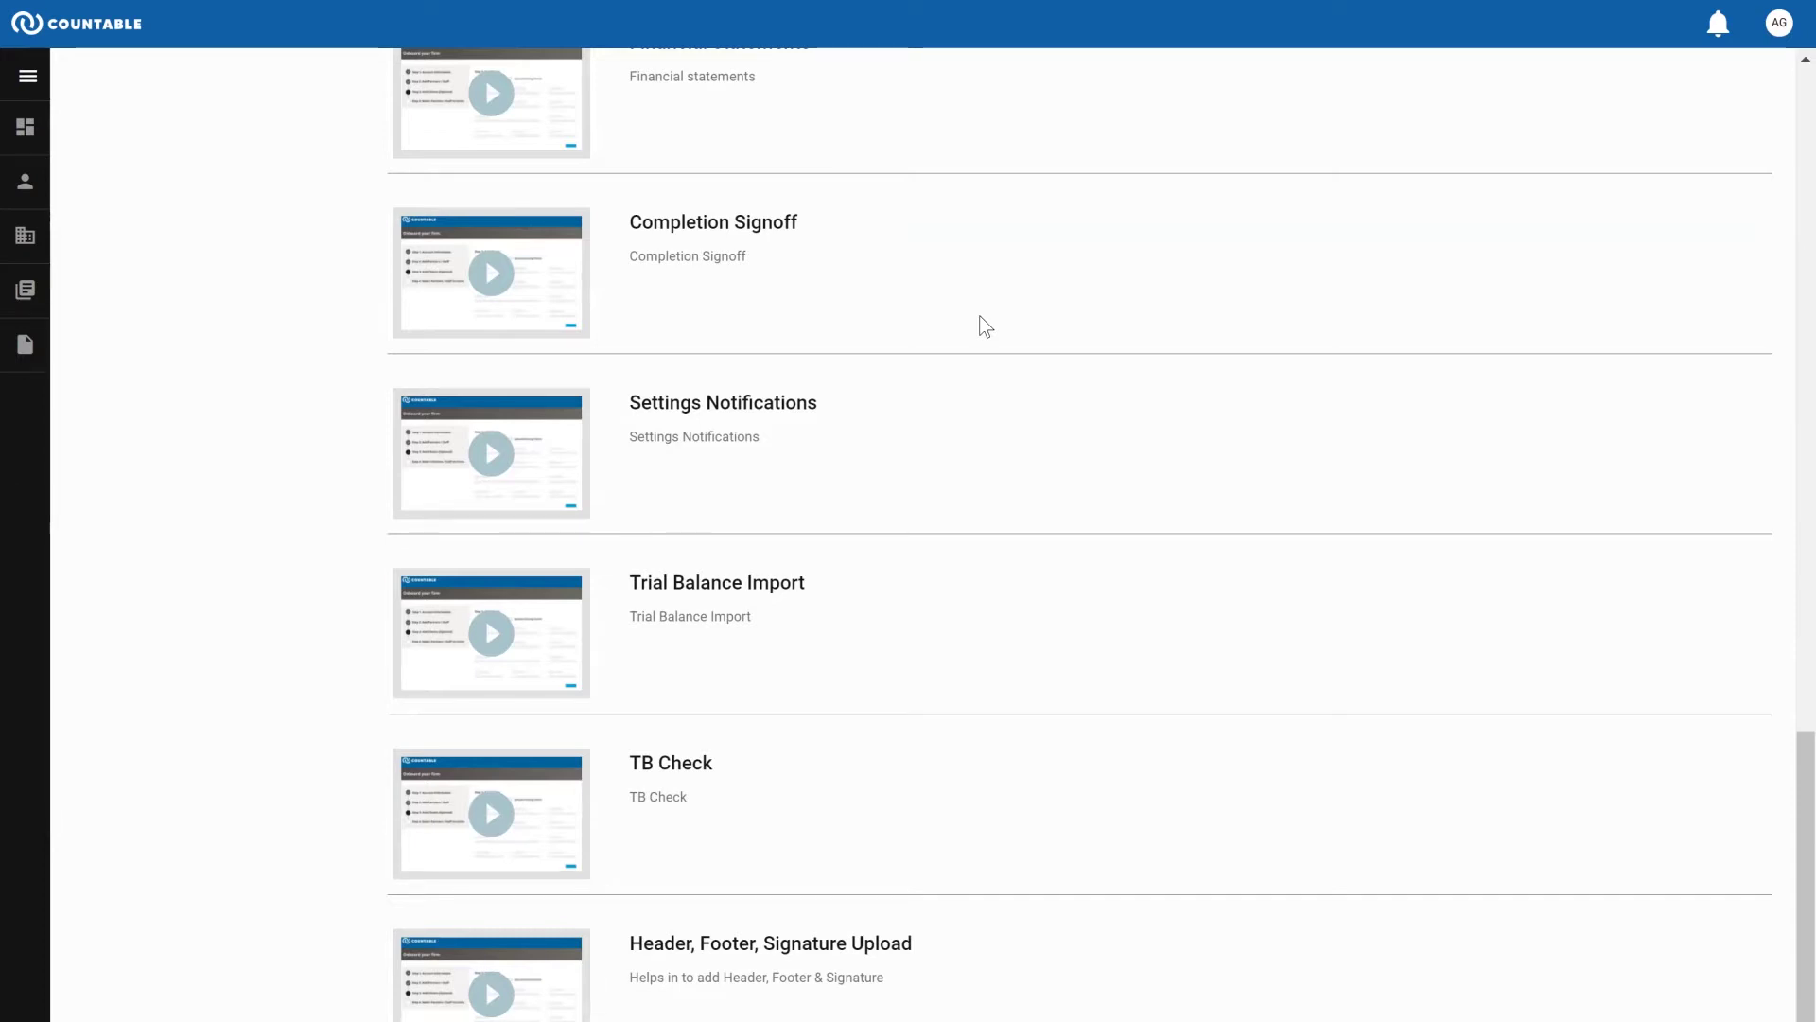
scroll(979, 326, "up", 15)
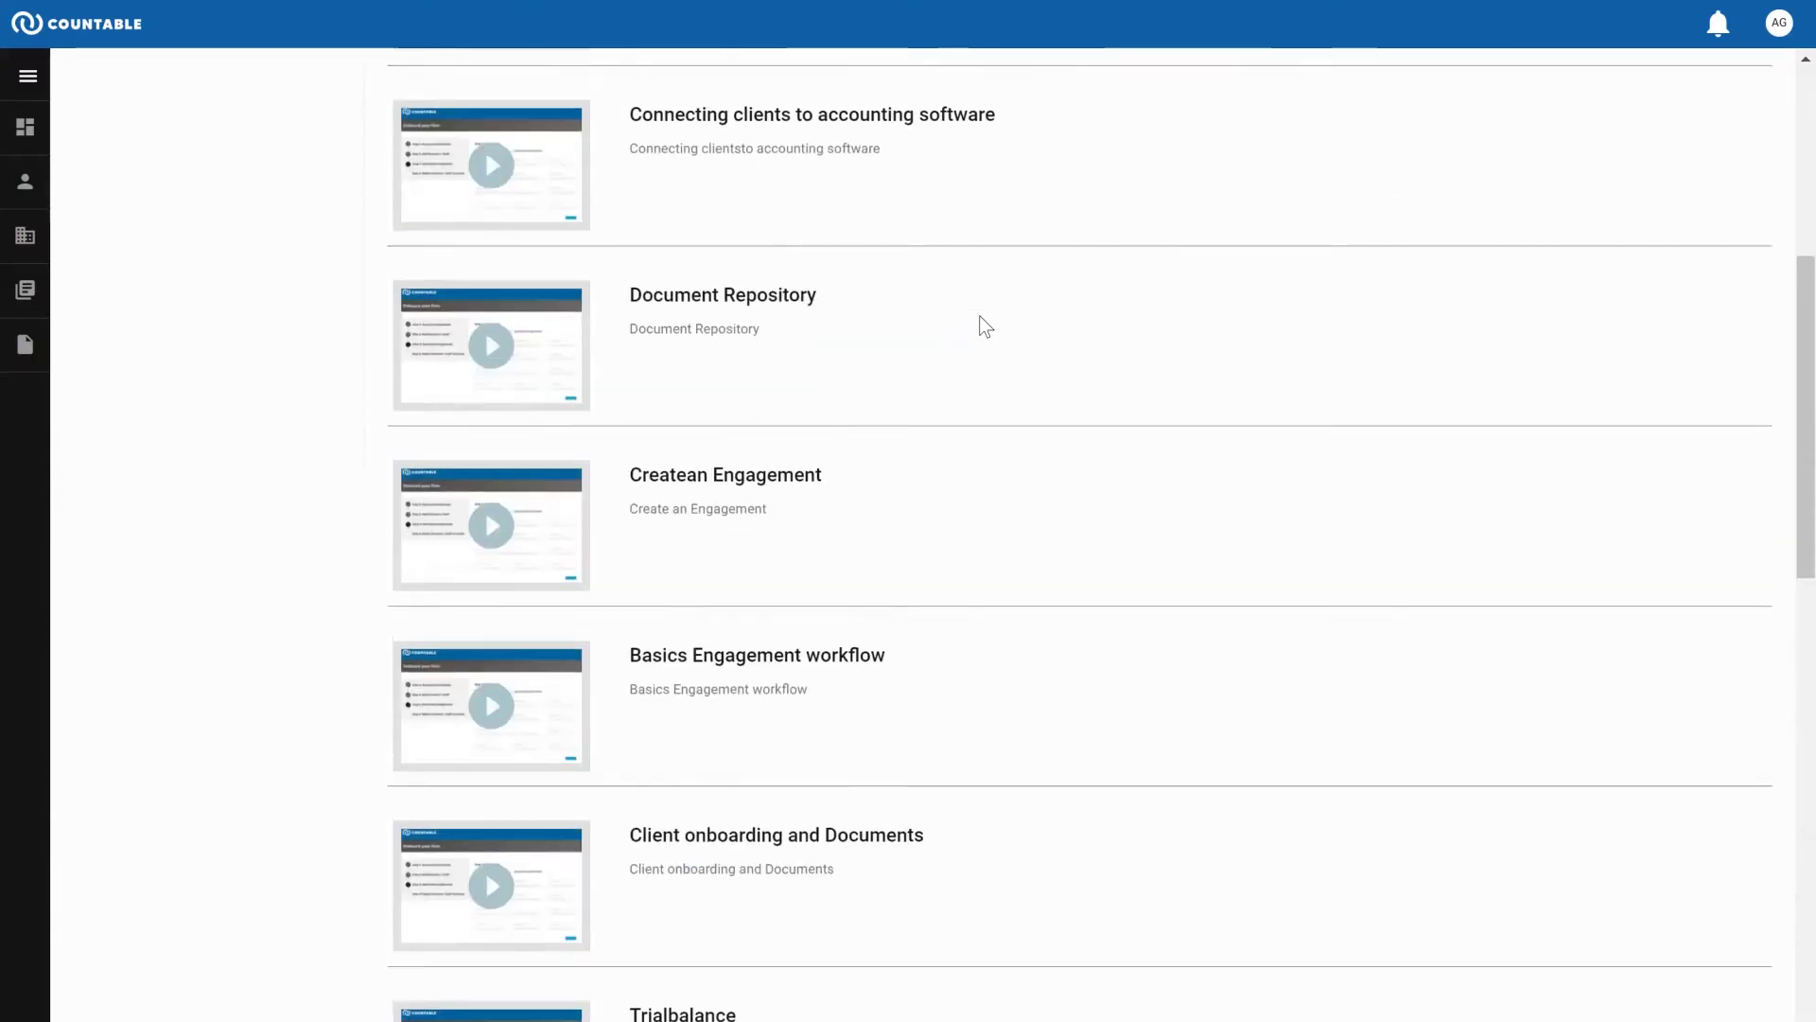
scroll(979, 326, "up", 5)
left_click(174, 244)
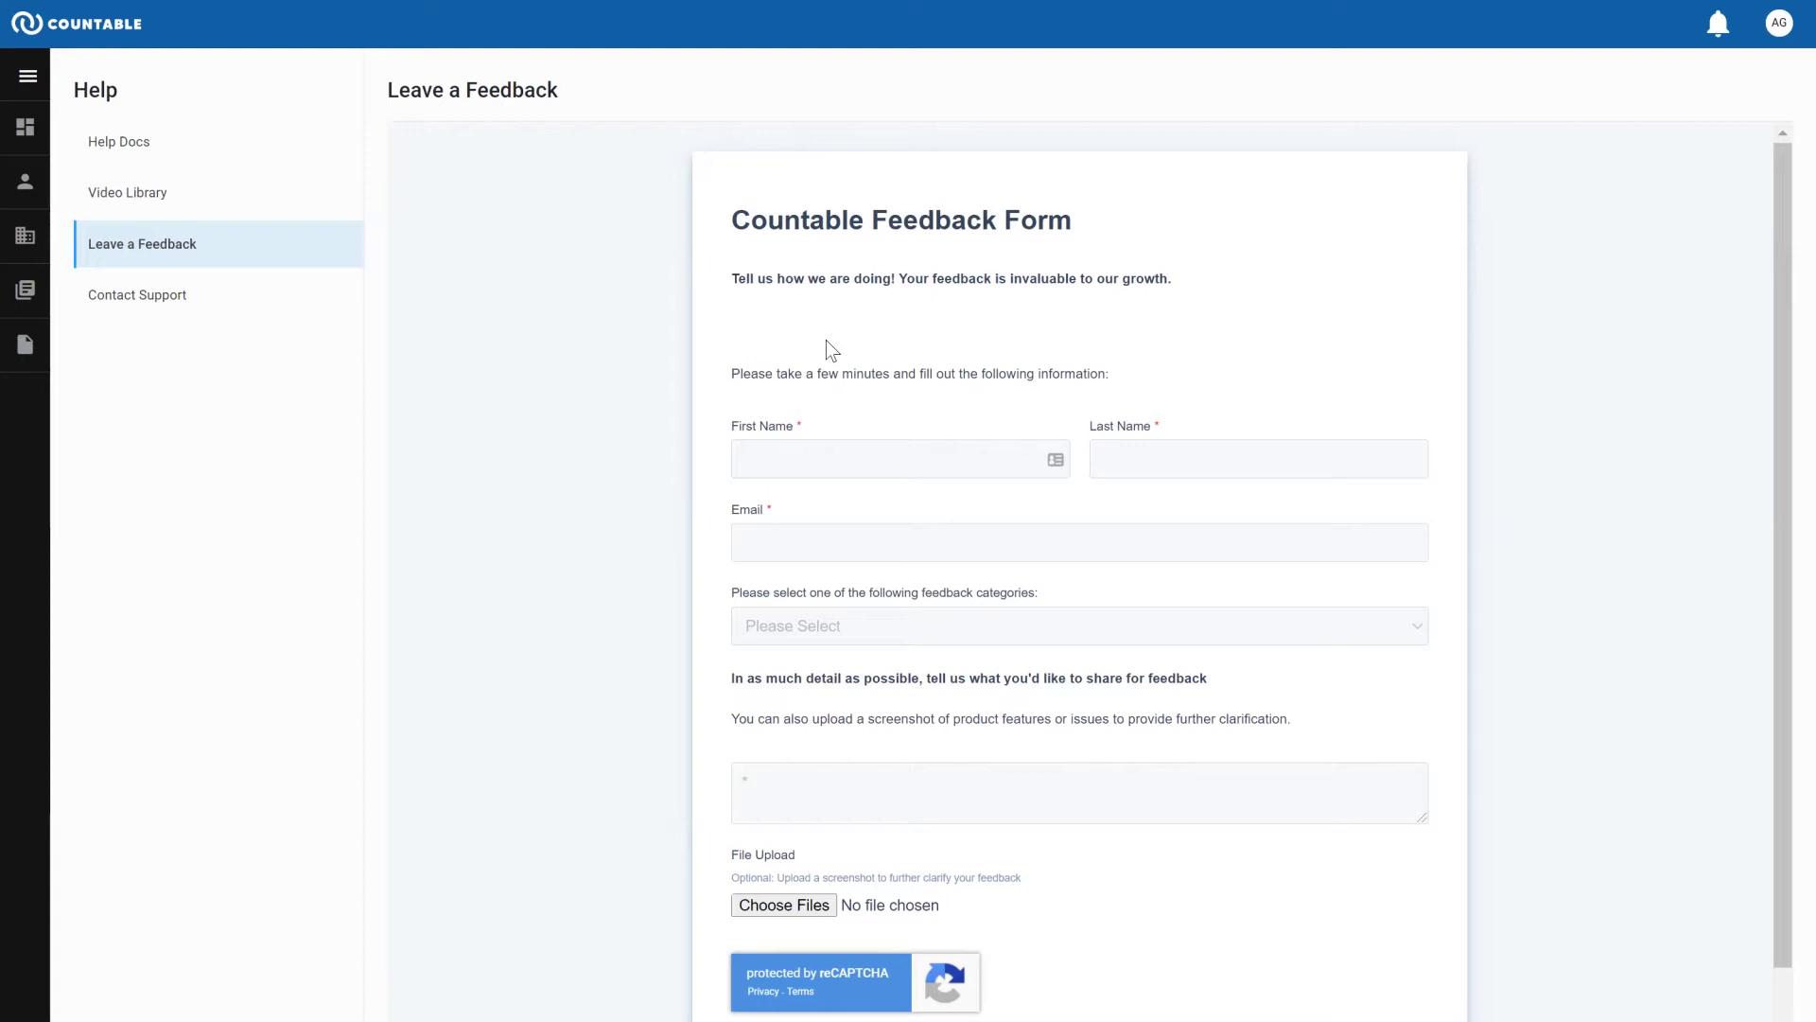
left_click(177, 306)
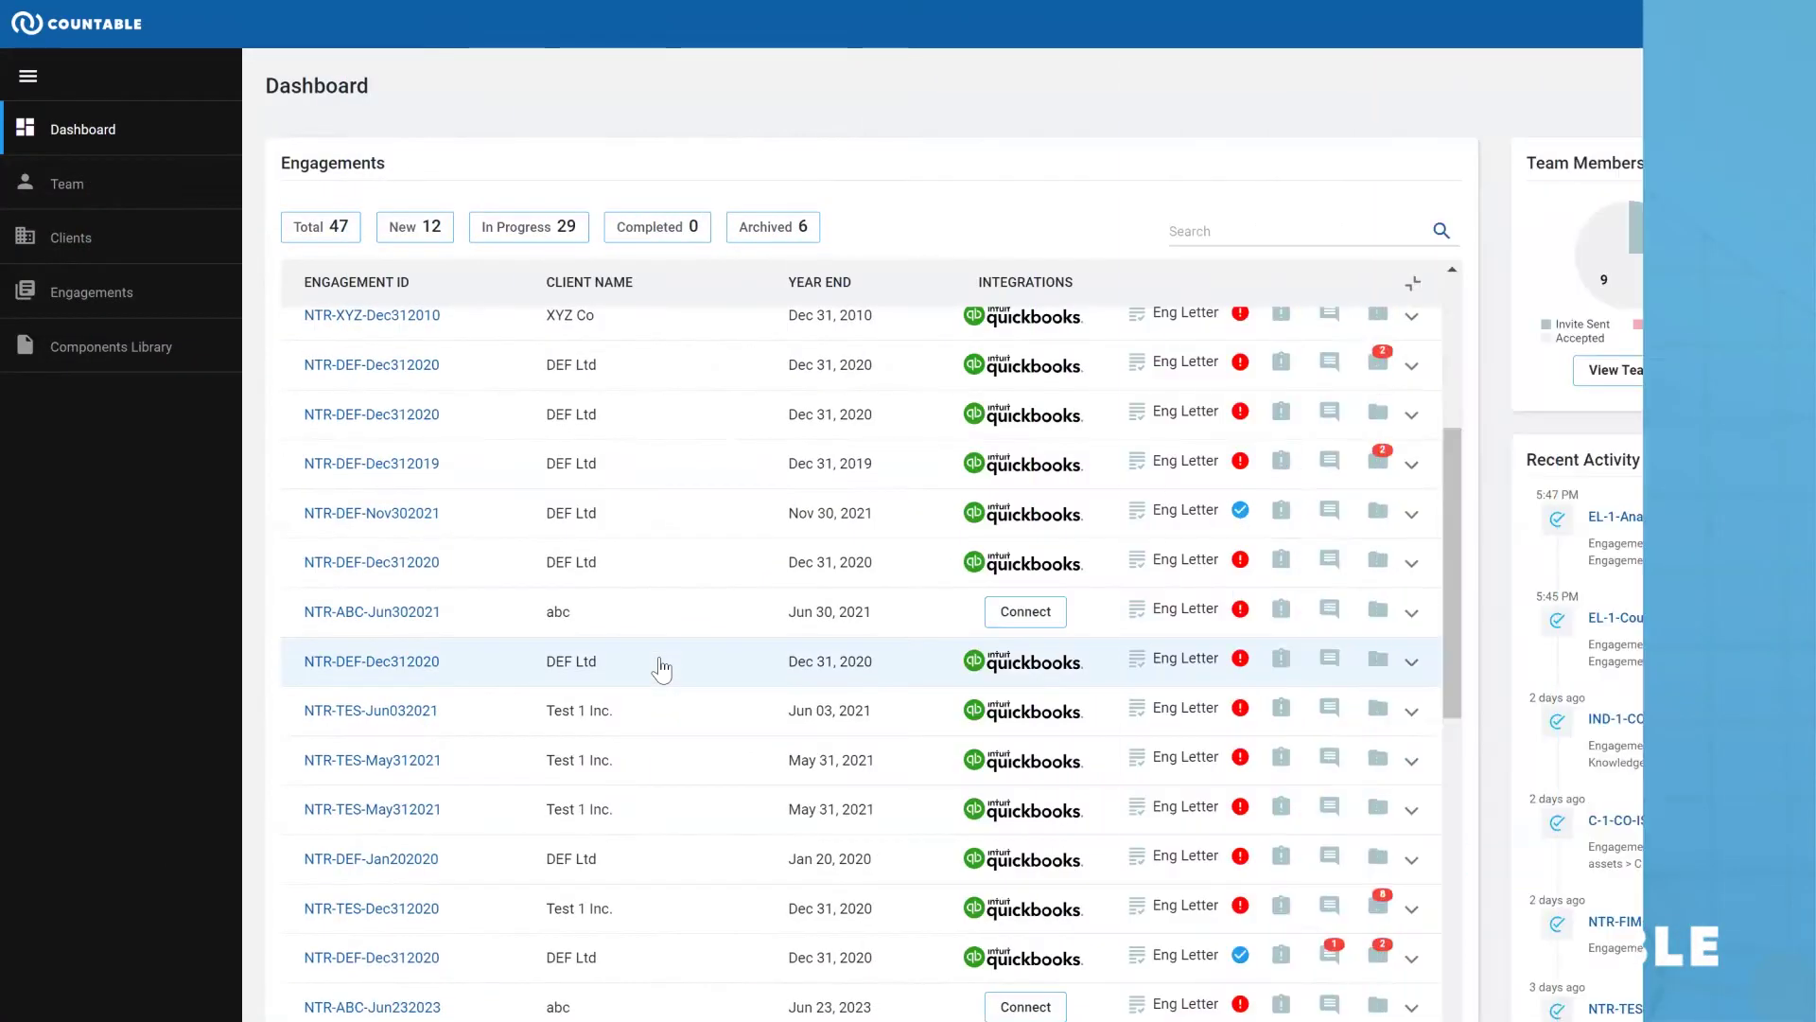
Step: Review the dashboard's engagements list together with the team members, clients and recent activity cards
scroll(661, 669, "up", 6)
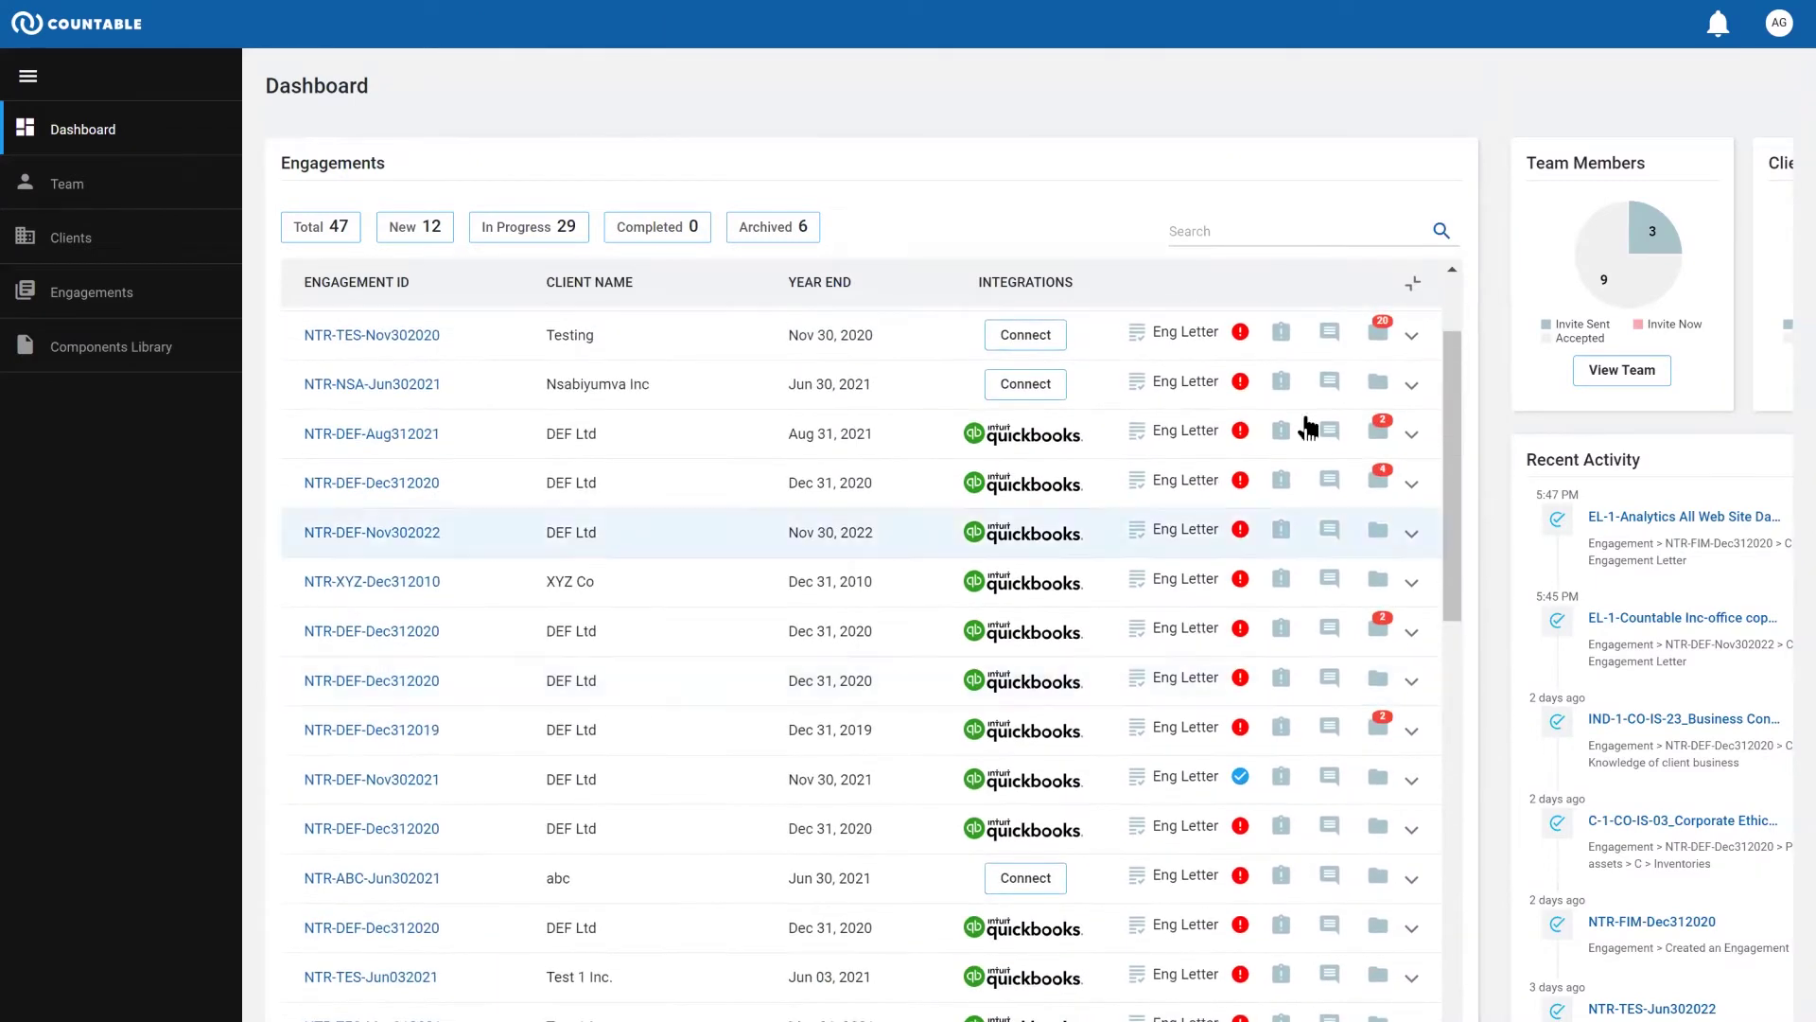
scroll(1556, 511, "right", 3)
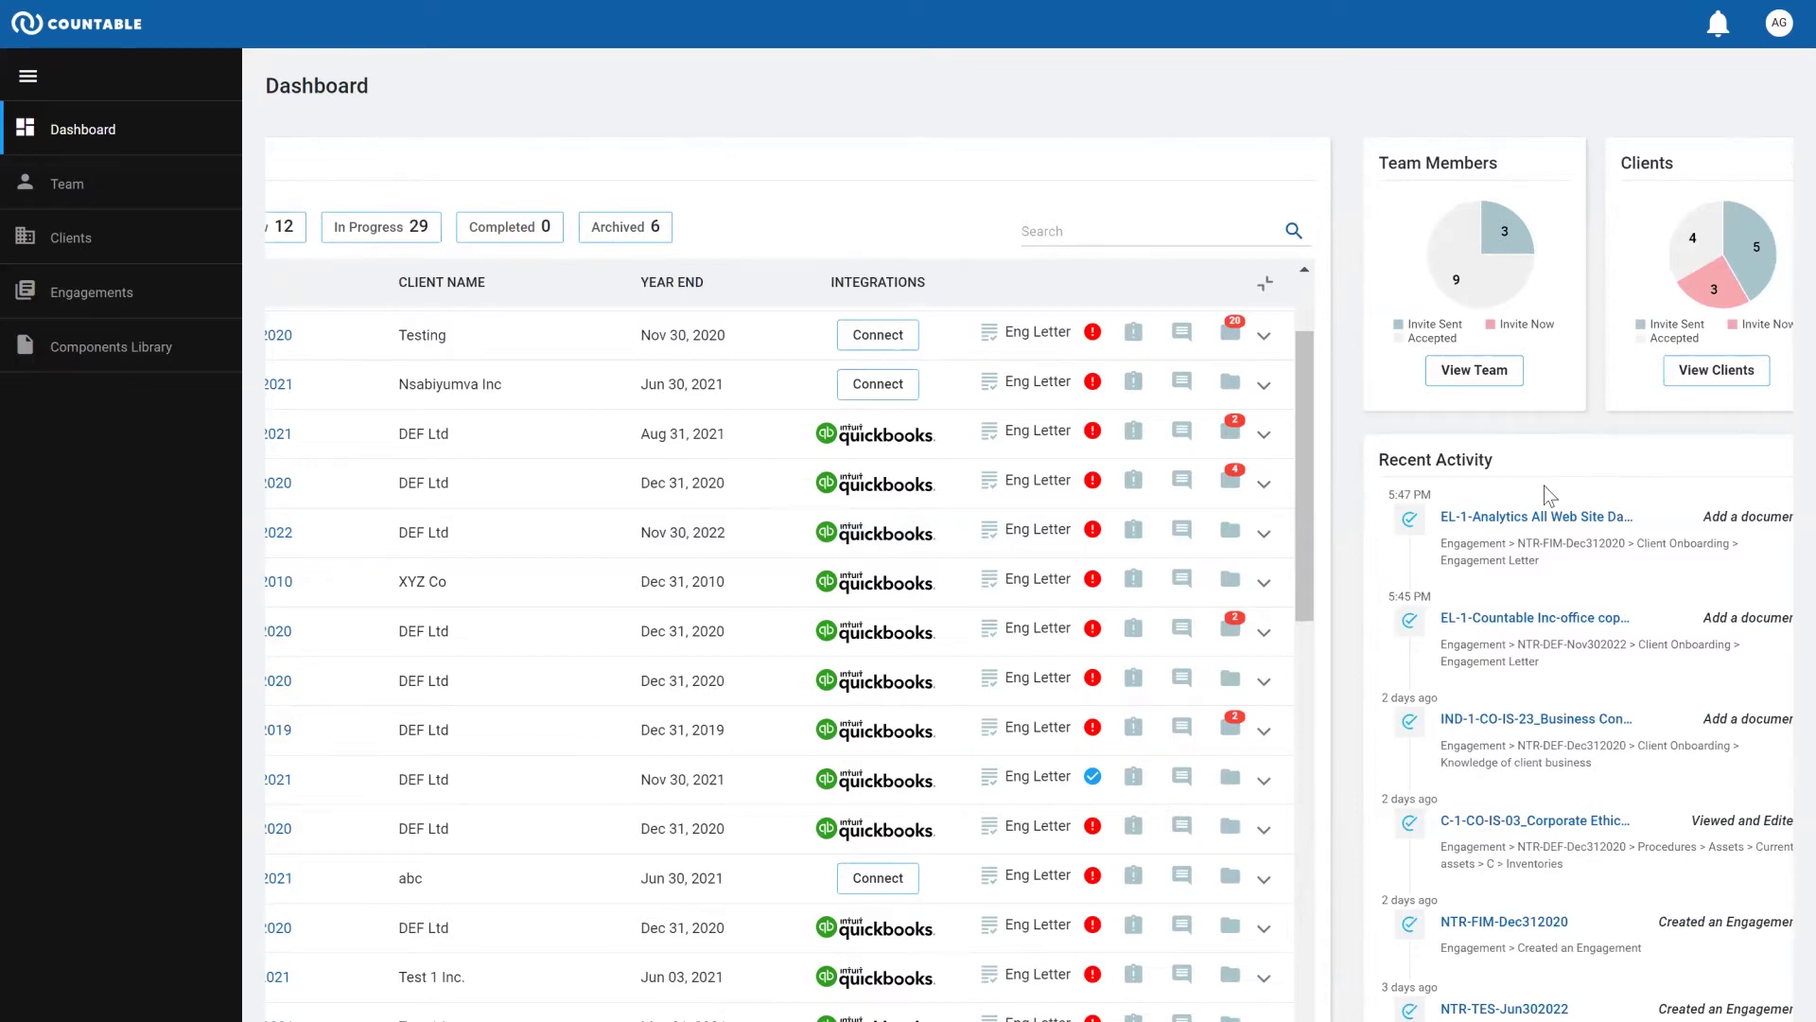
Step: Look through the recent activity feed and team members chart, and scan the engagements list's integrations, engagement letter statuses and notification badges
scroll(1543, 485, "down", 6)
scroll(1596, 717, "up", 6)
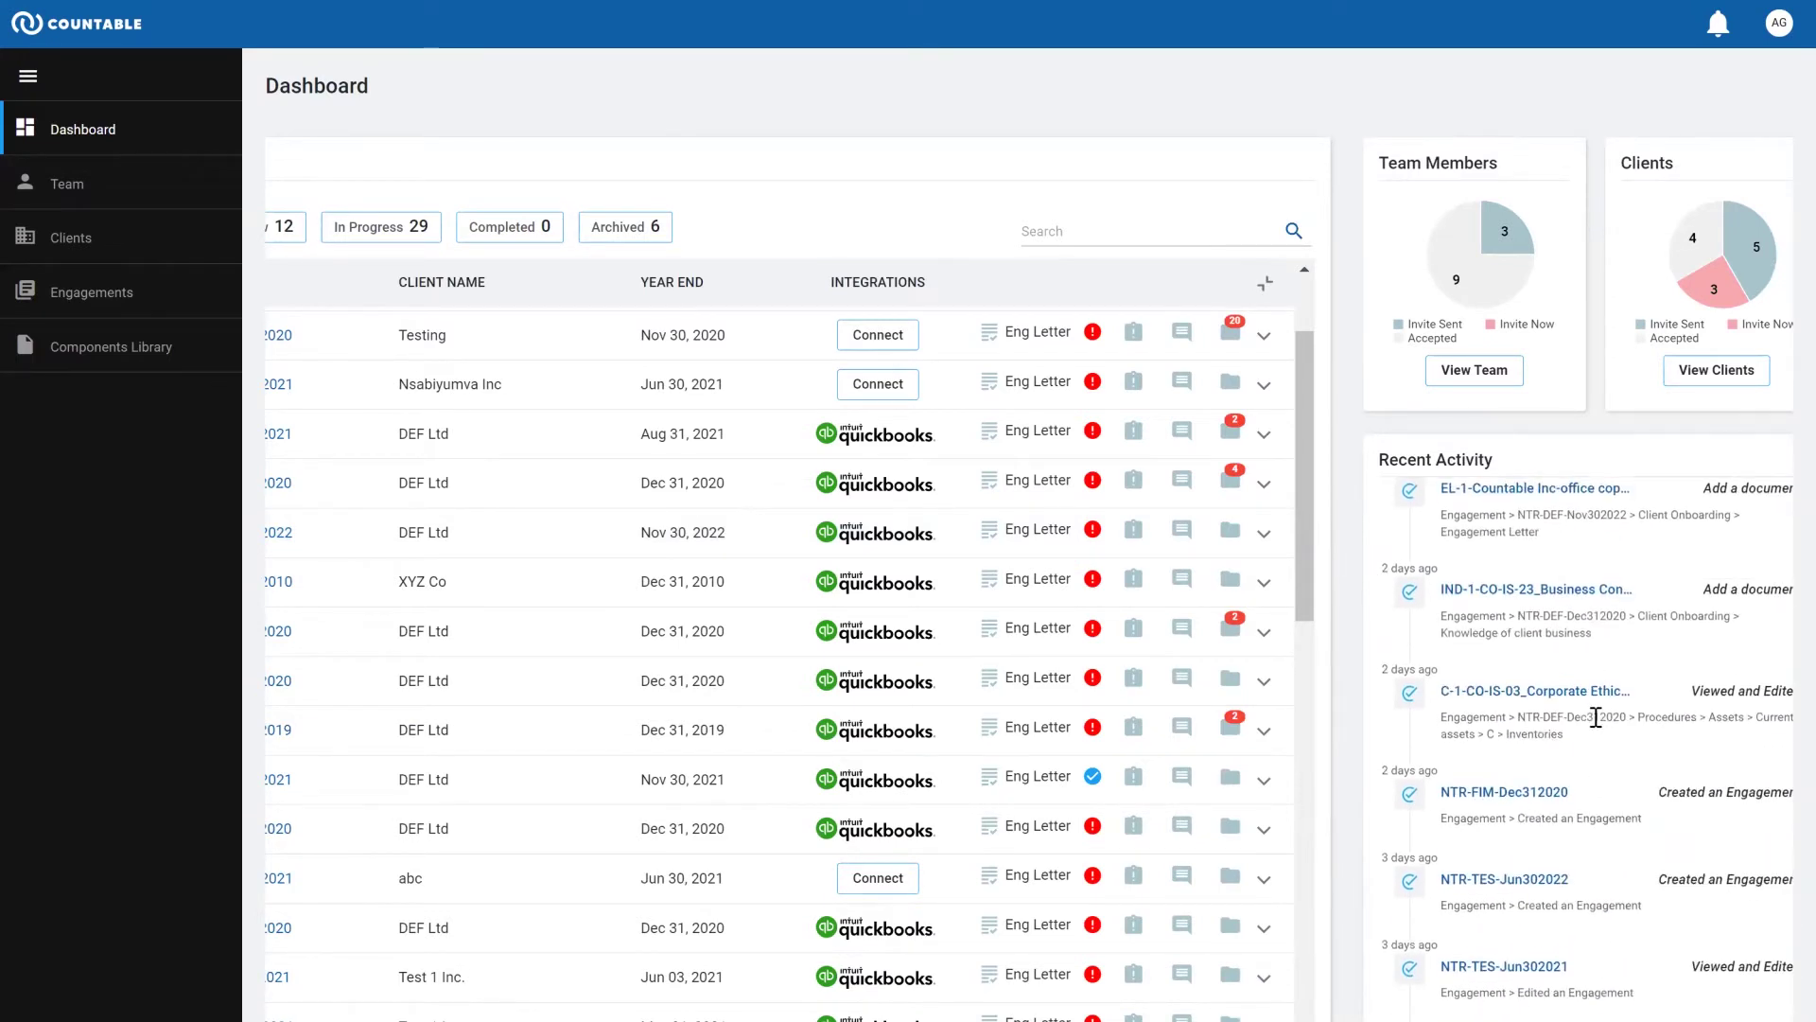
mouse_move(1500, 284)
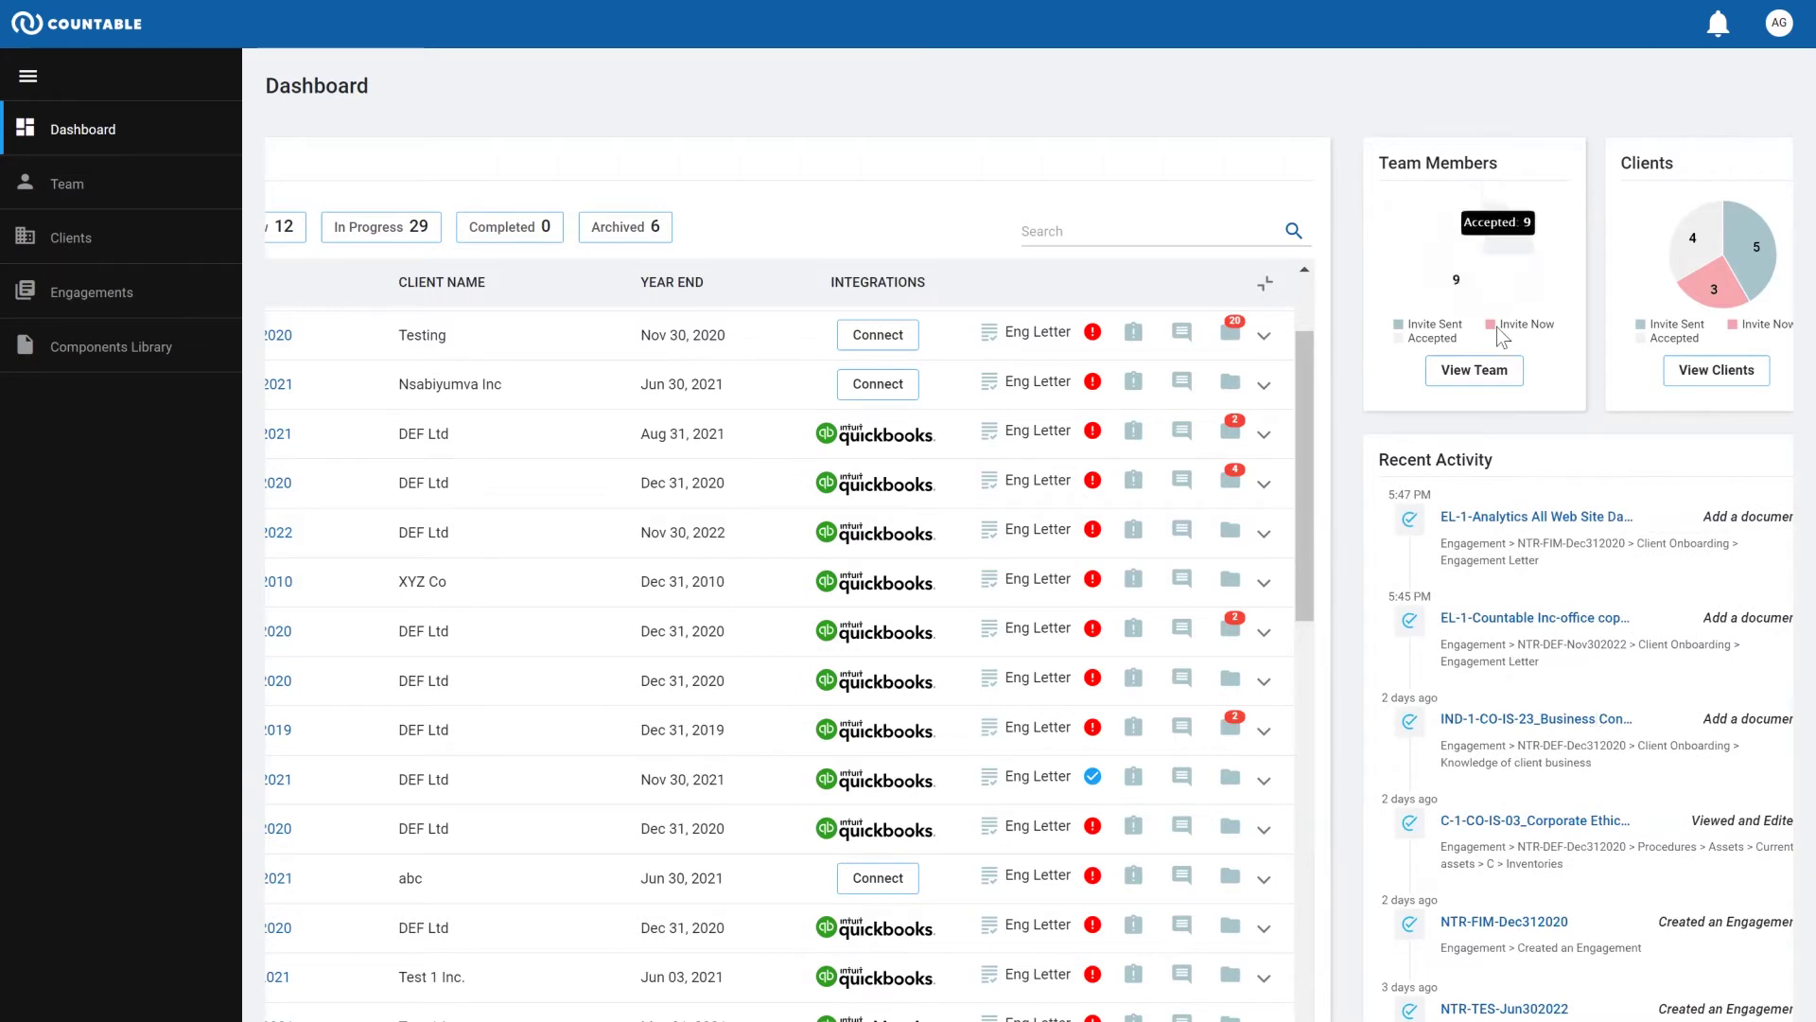
scroll(1087, 522, "left", 2)
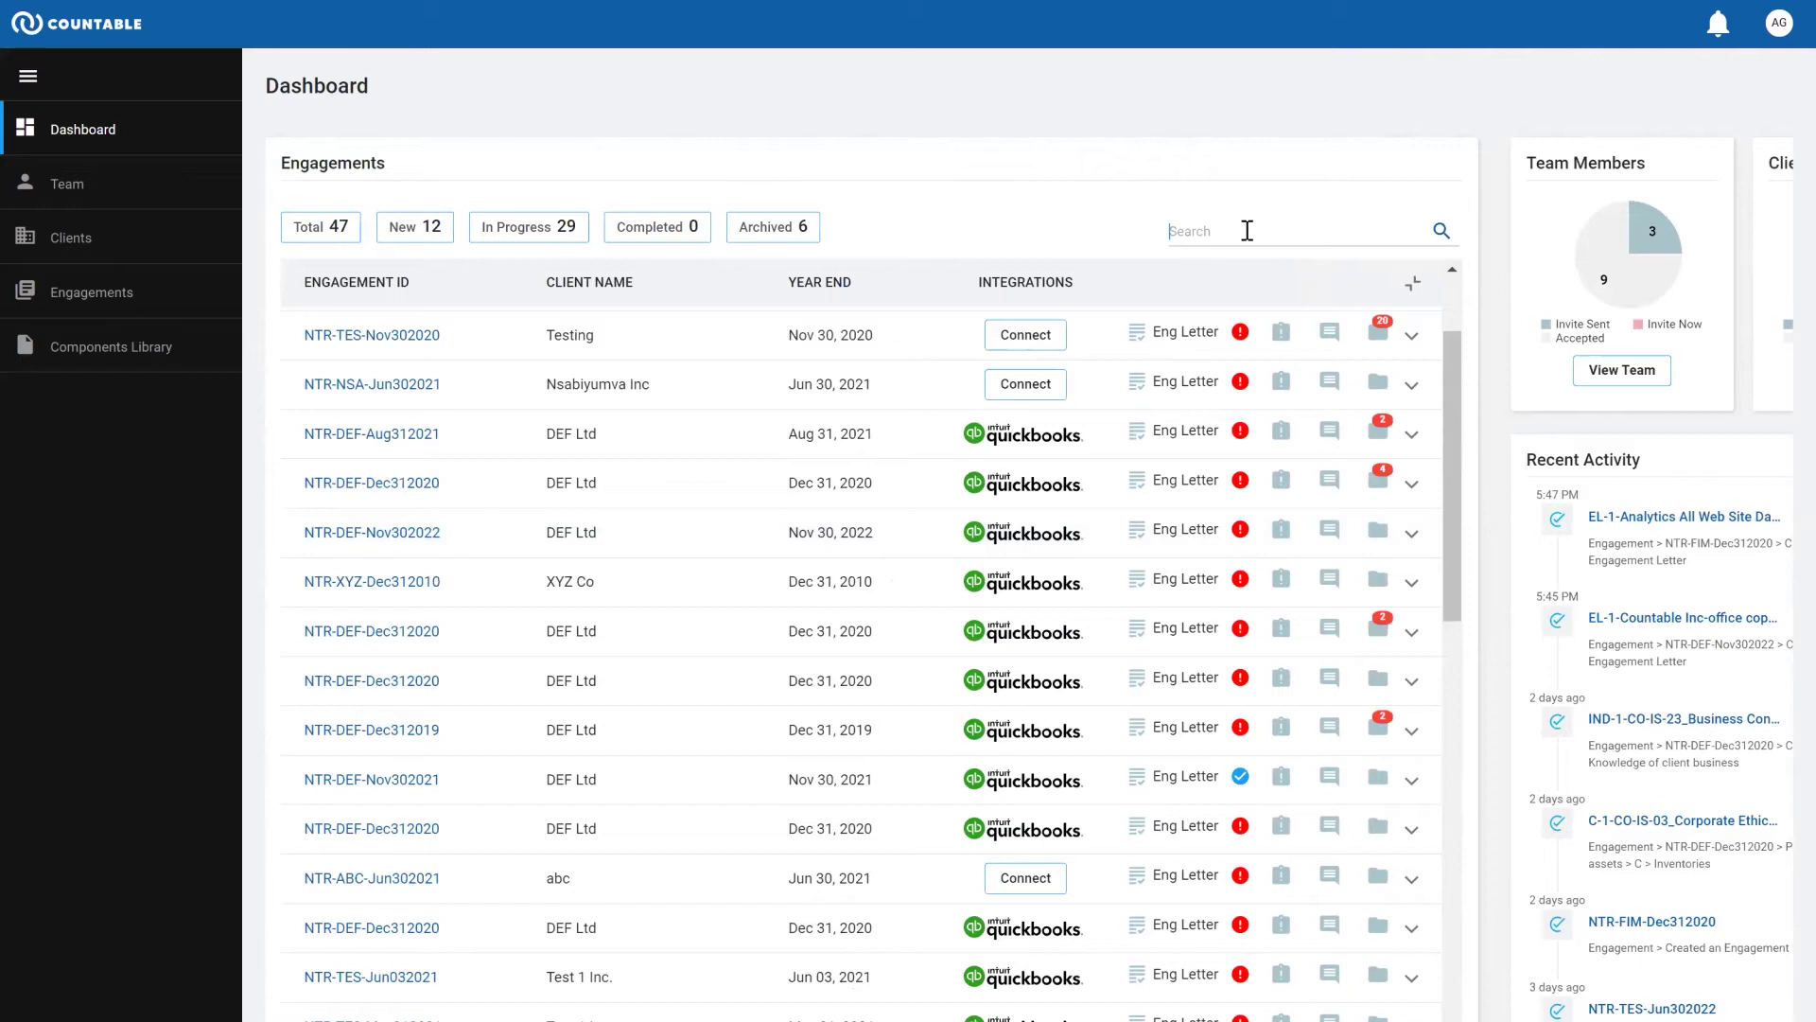
scroll(1201, 606, "down", 3)
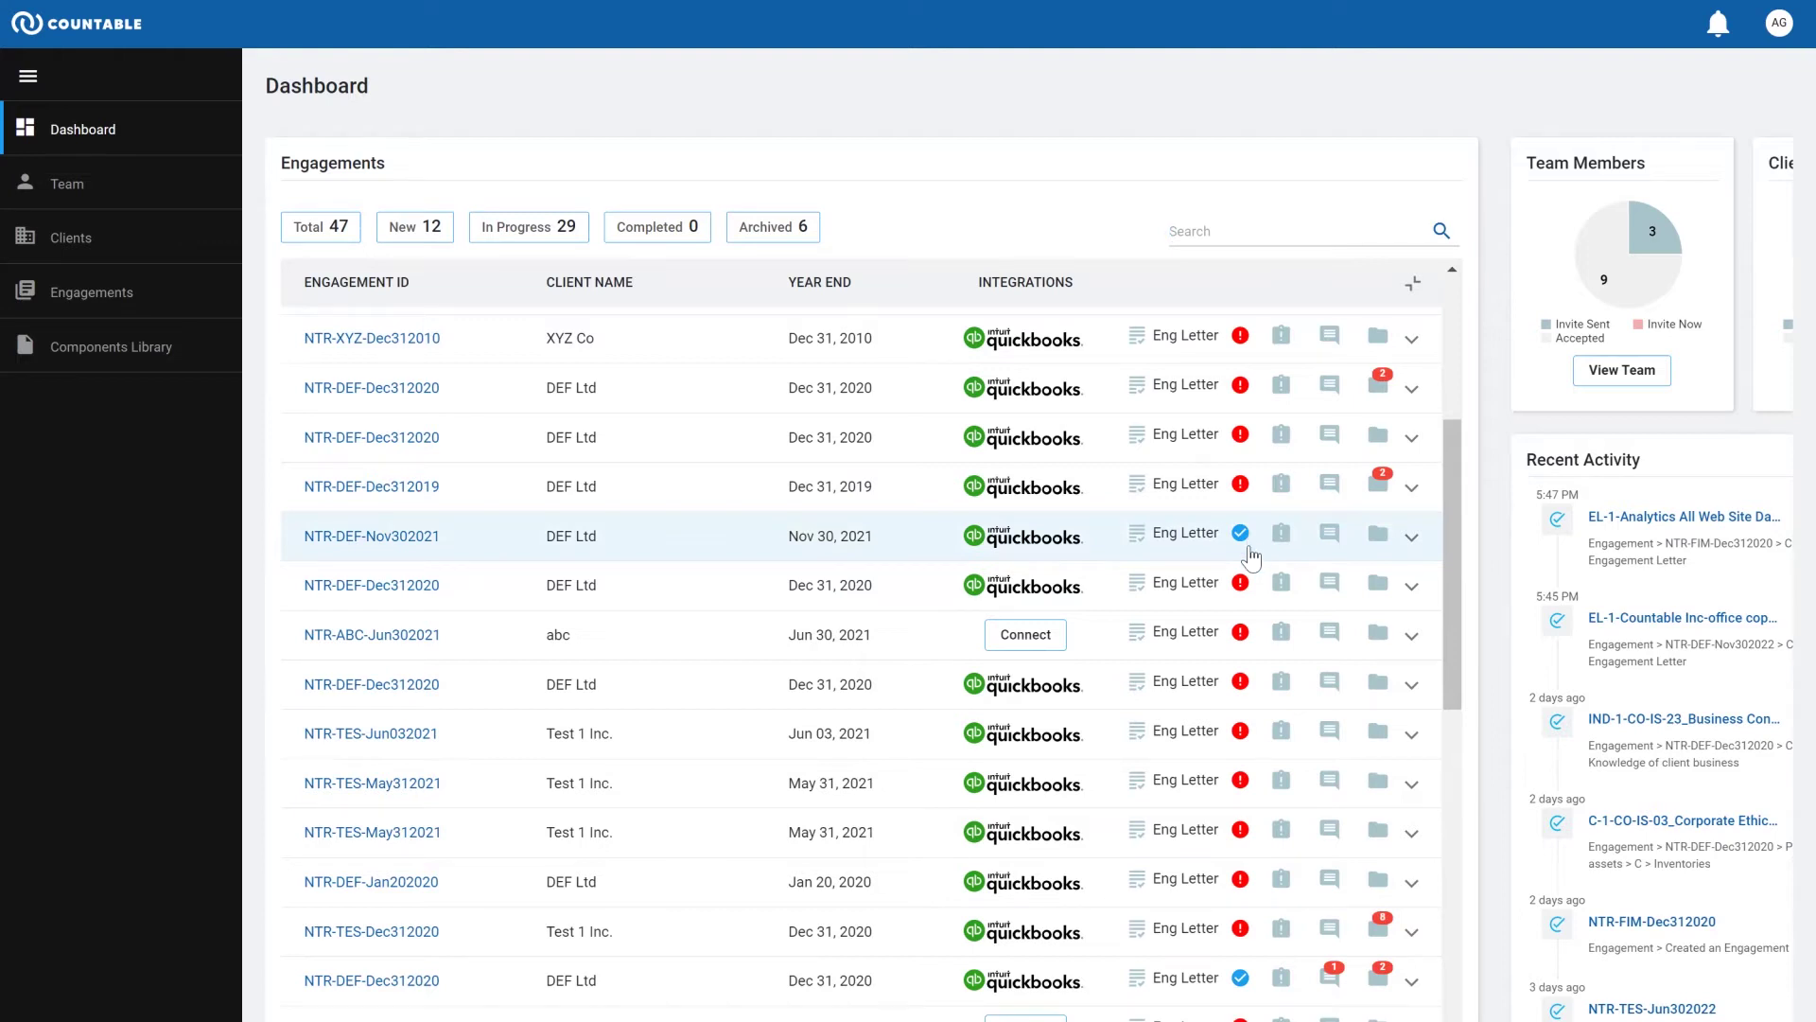
left_click(1380, 985)
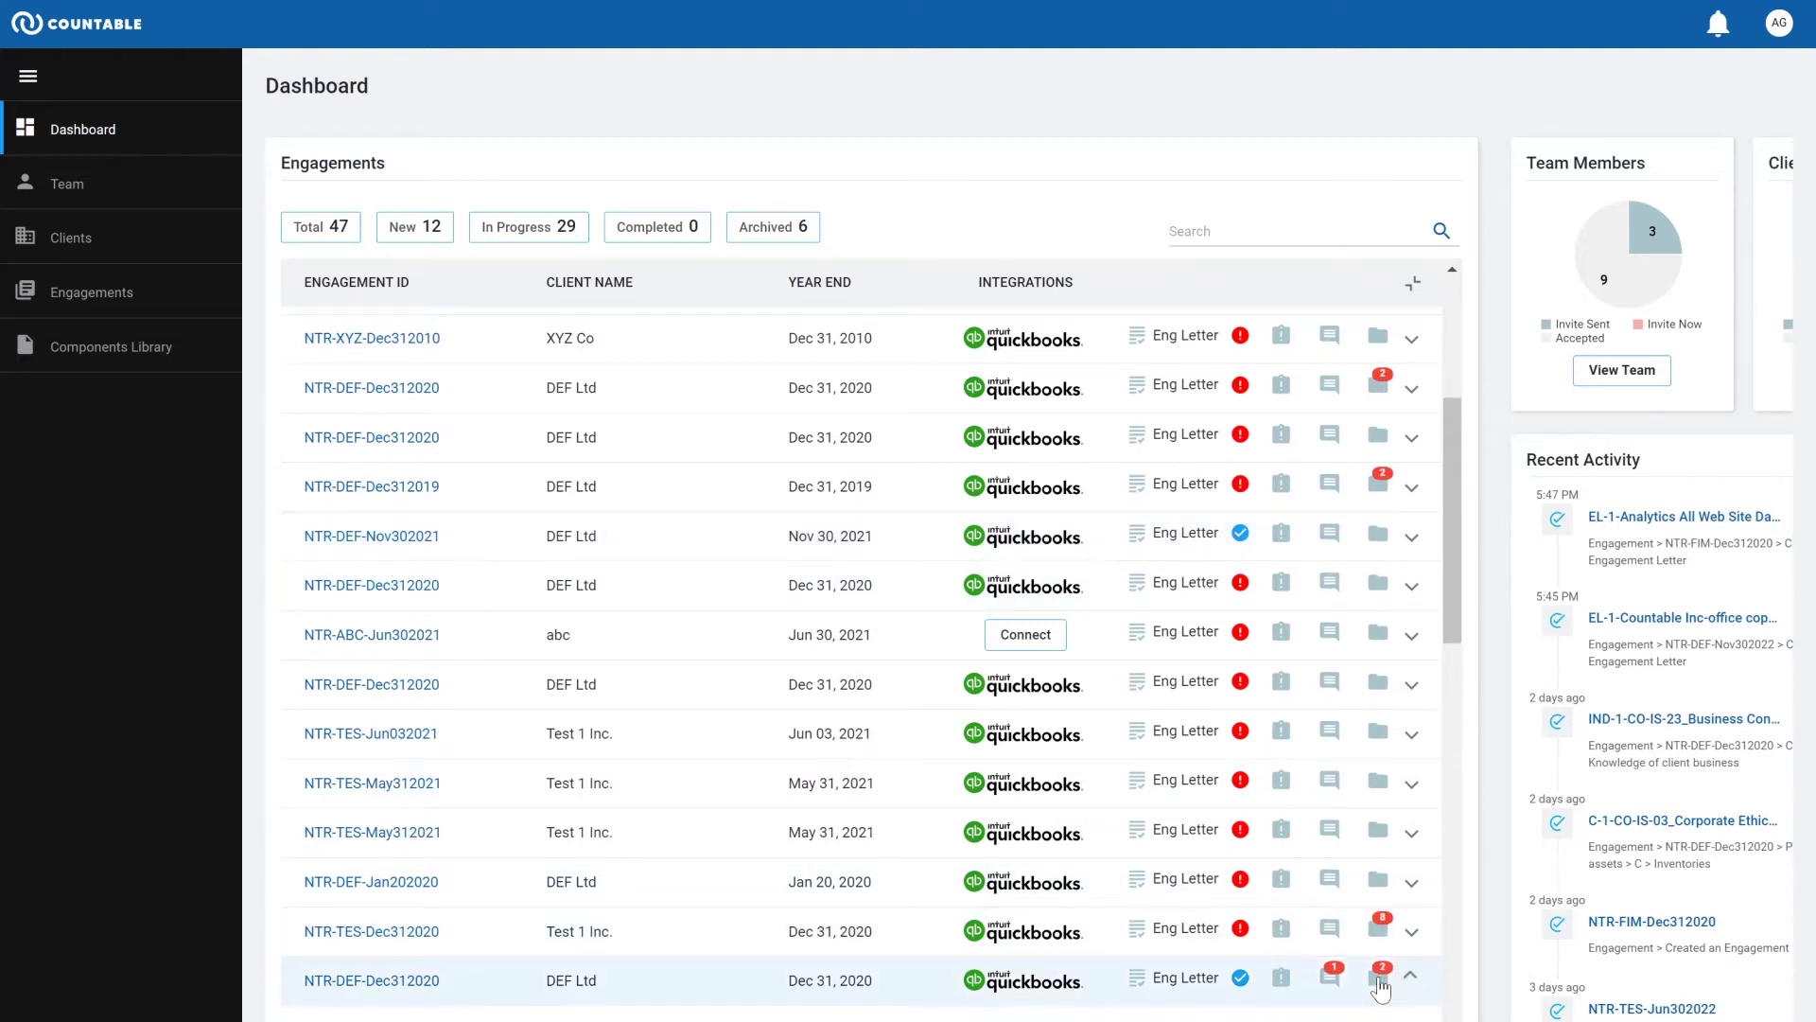
scroll(1380, 985, "down", 3)
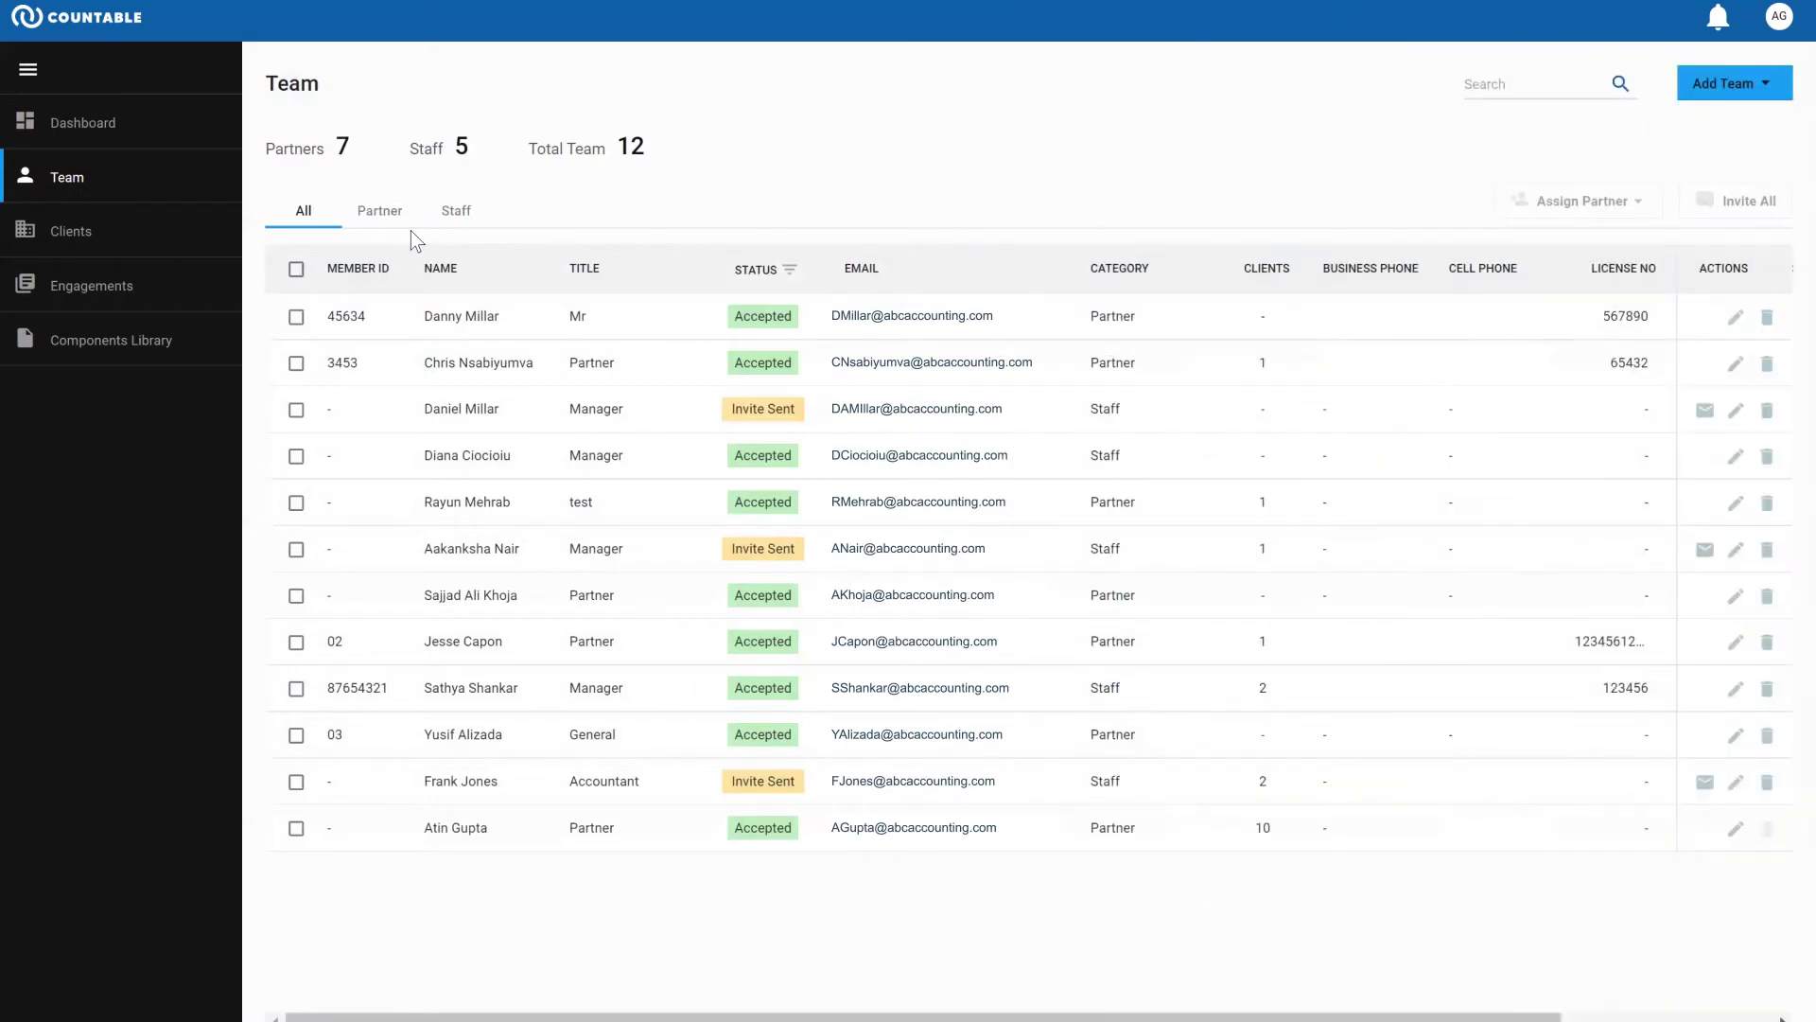
Step: Review the Team page's options for adding members, its Partner and Staff views, and the columns of the full member list
left_click(1723, 83)
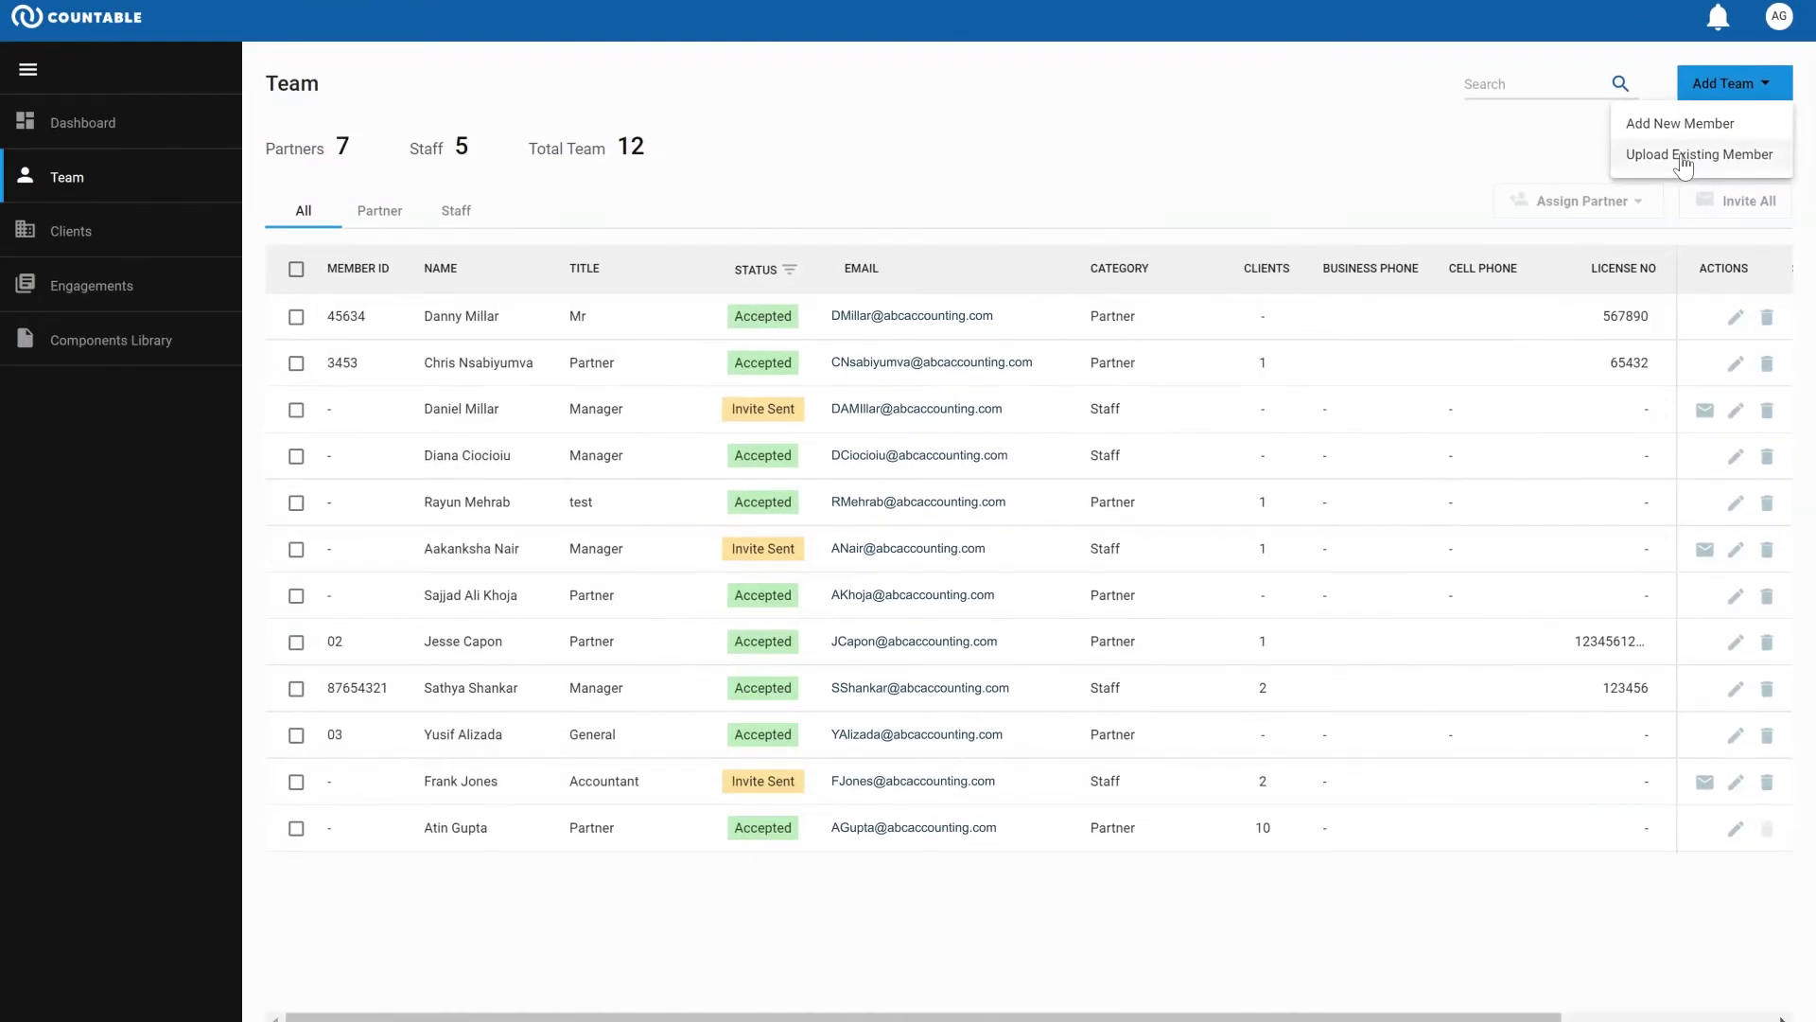
left_click(304, 210)
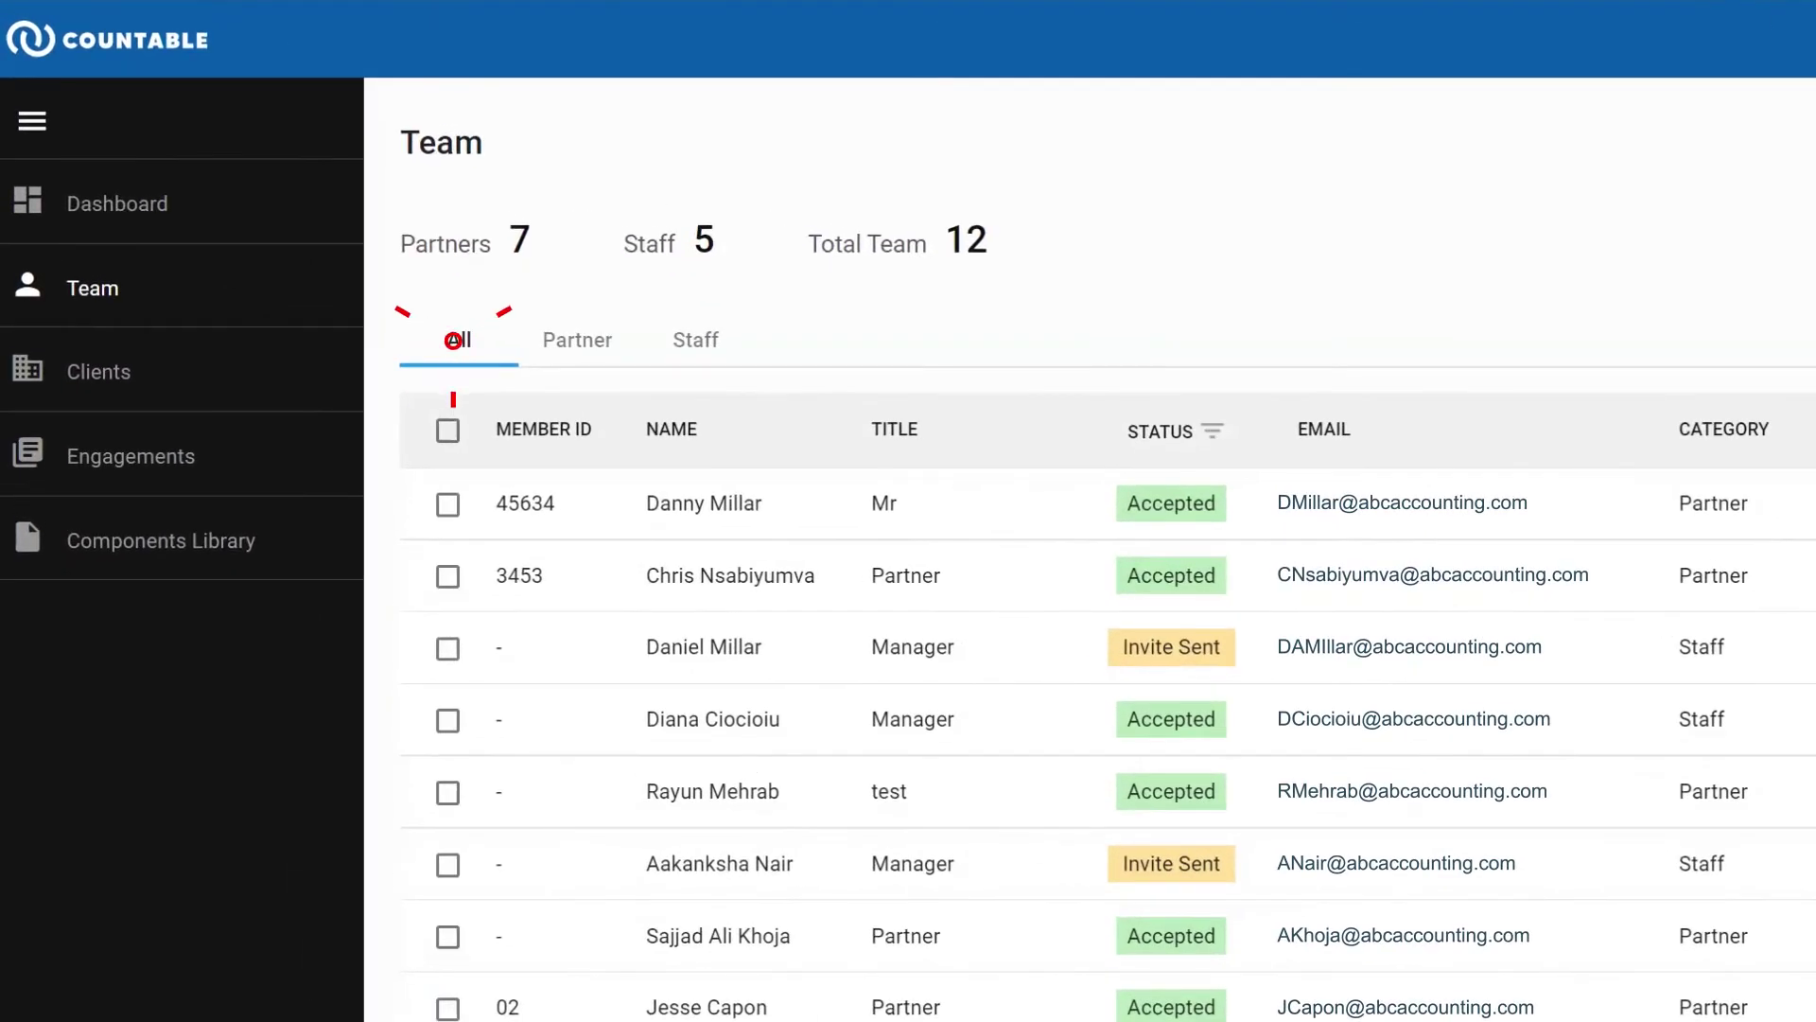
left_click(579, 340)
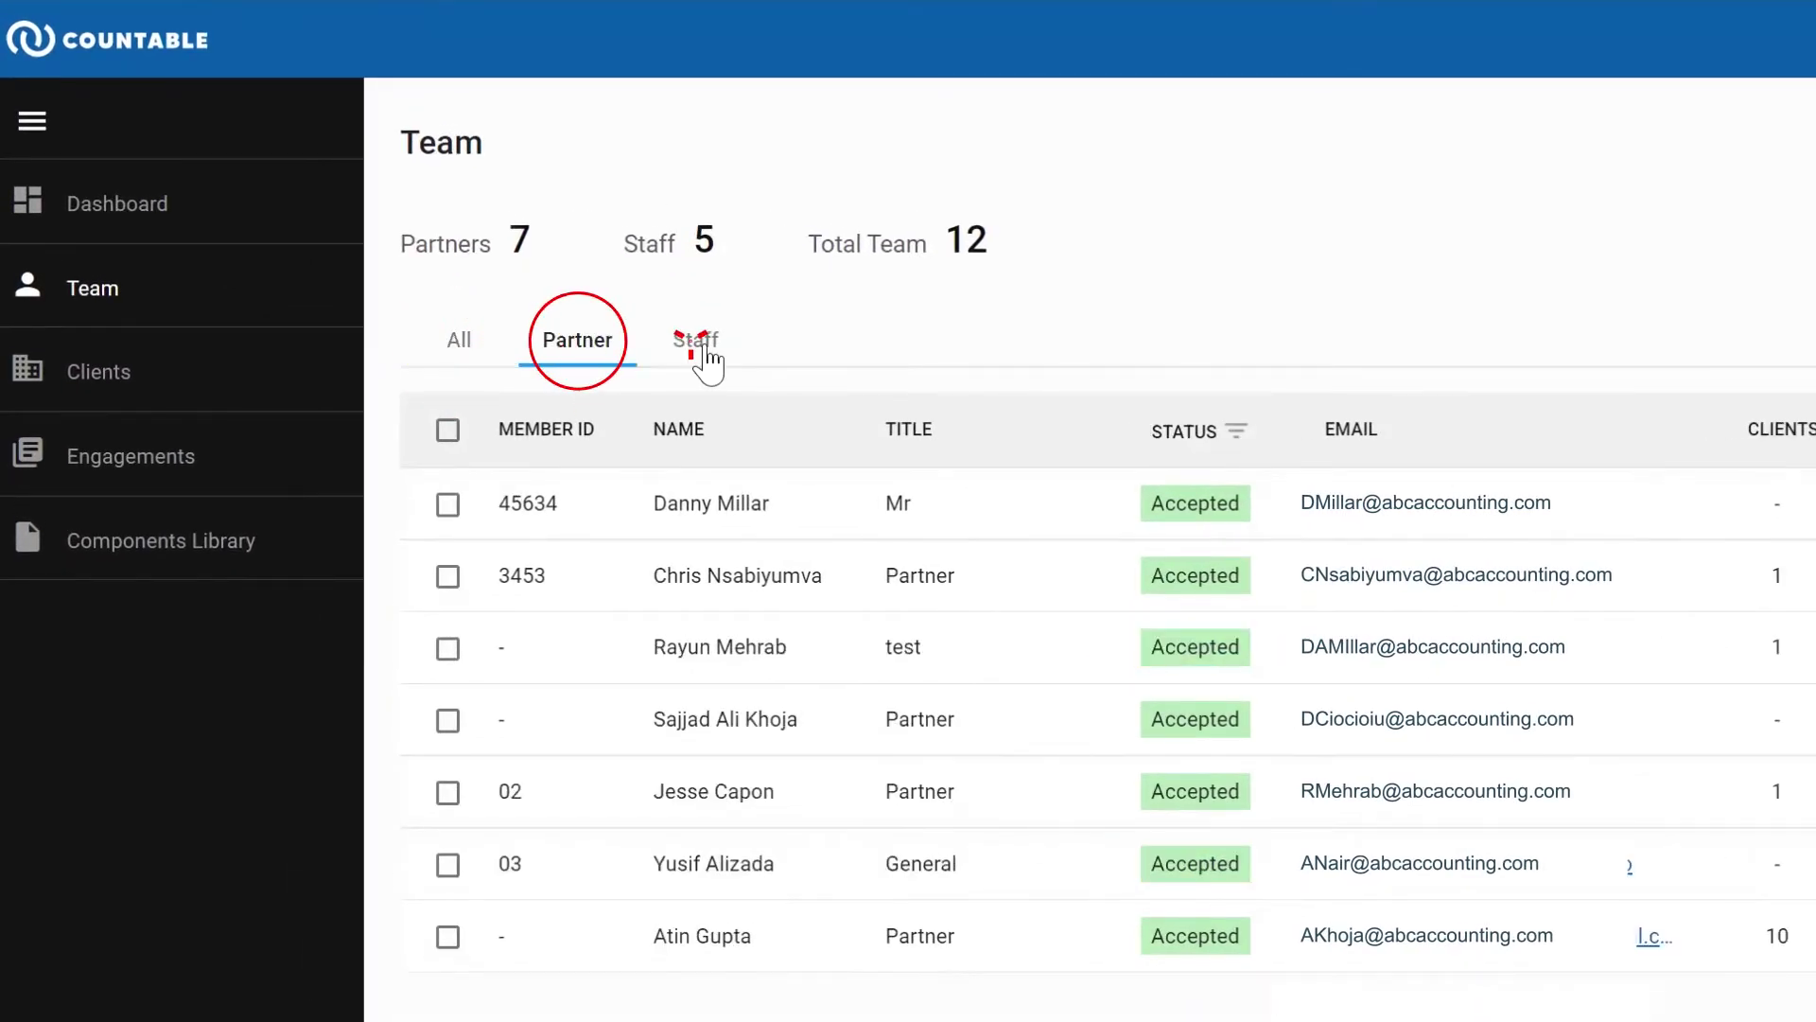
left_click(692, 340)
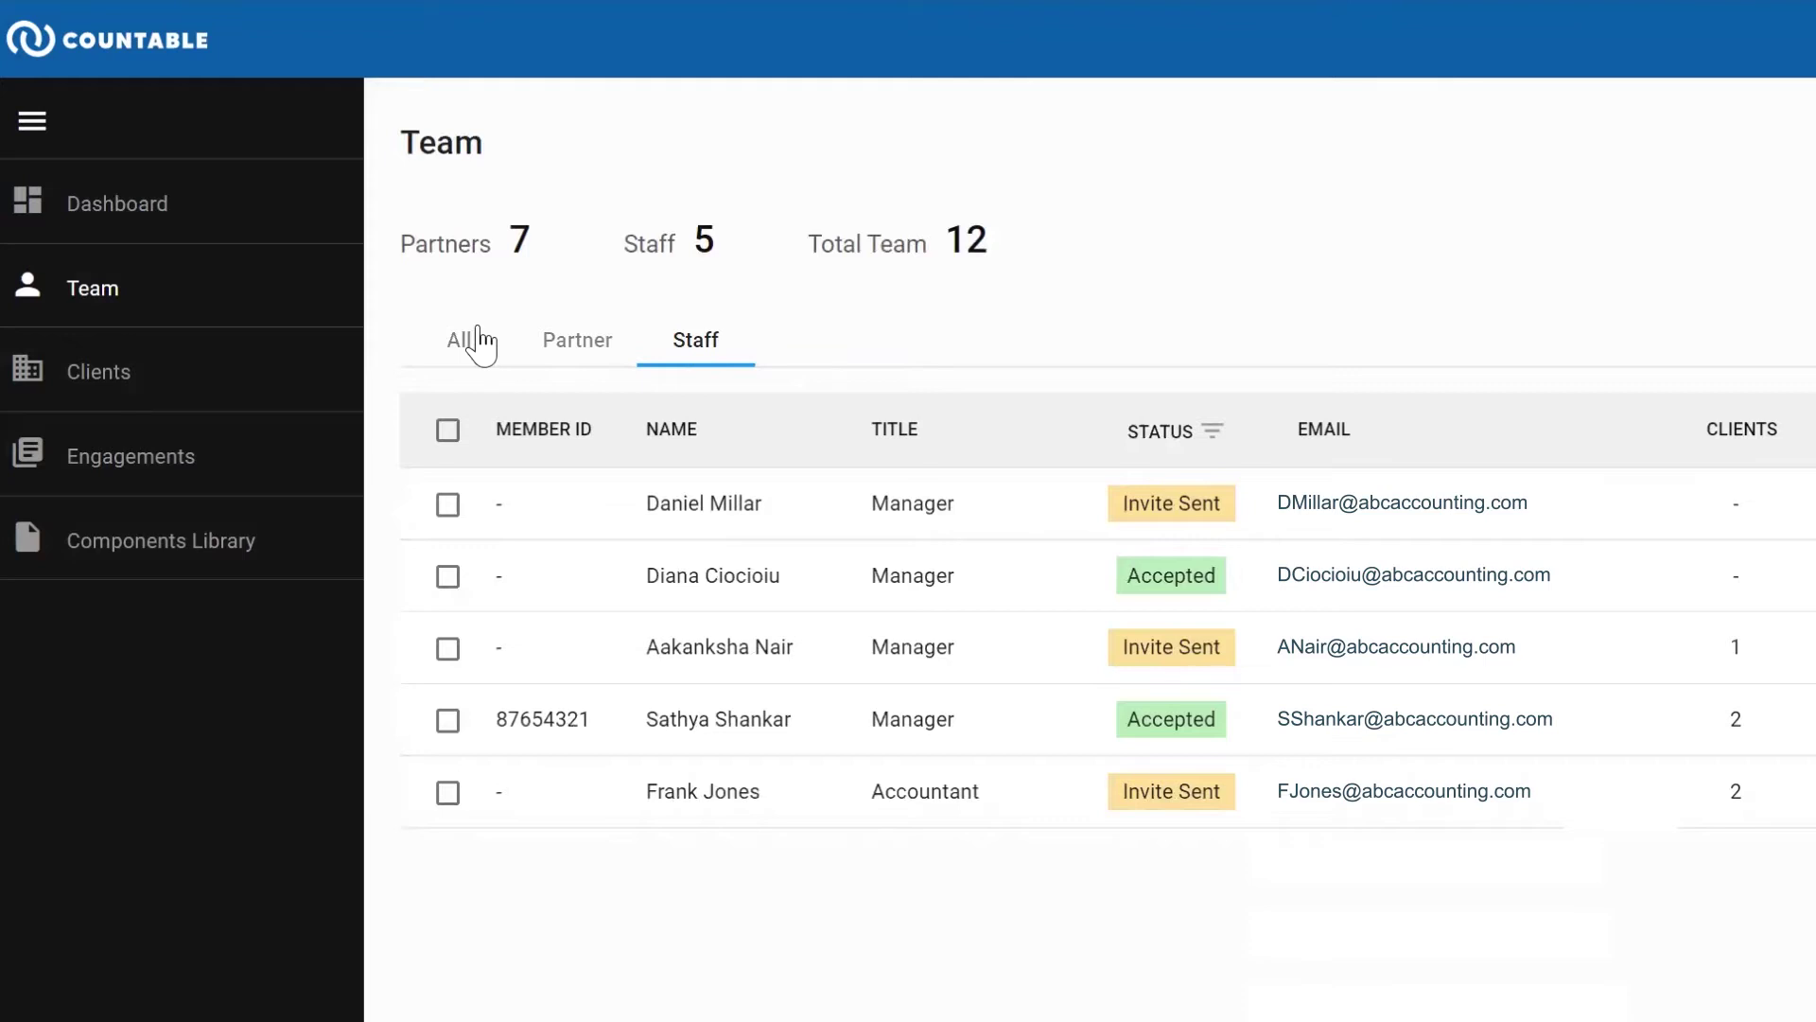
left_click(478, 341)
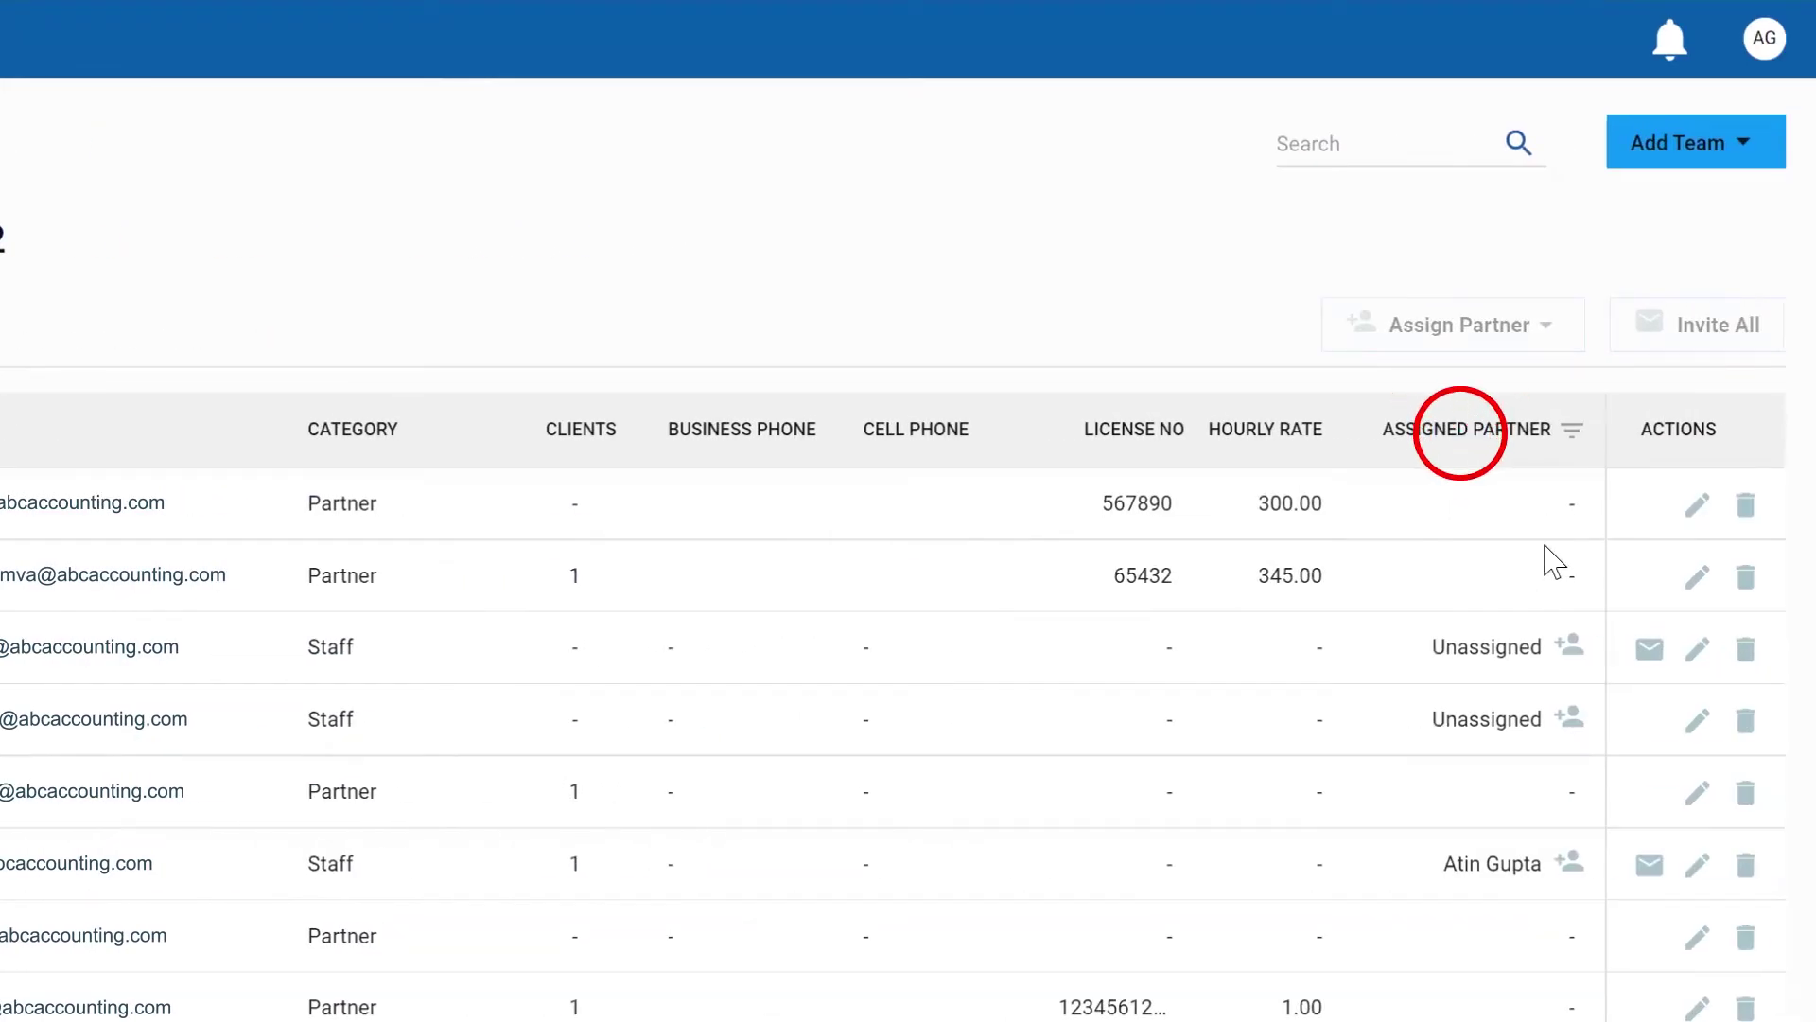
scroll(1709, 736, "left", 3)
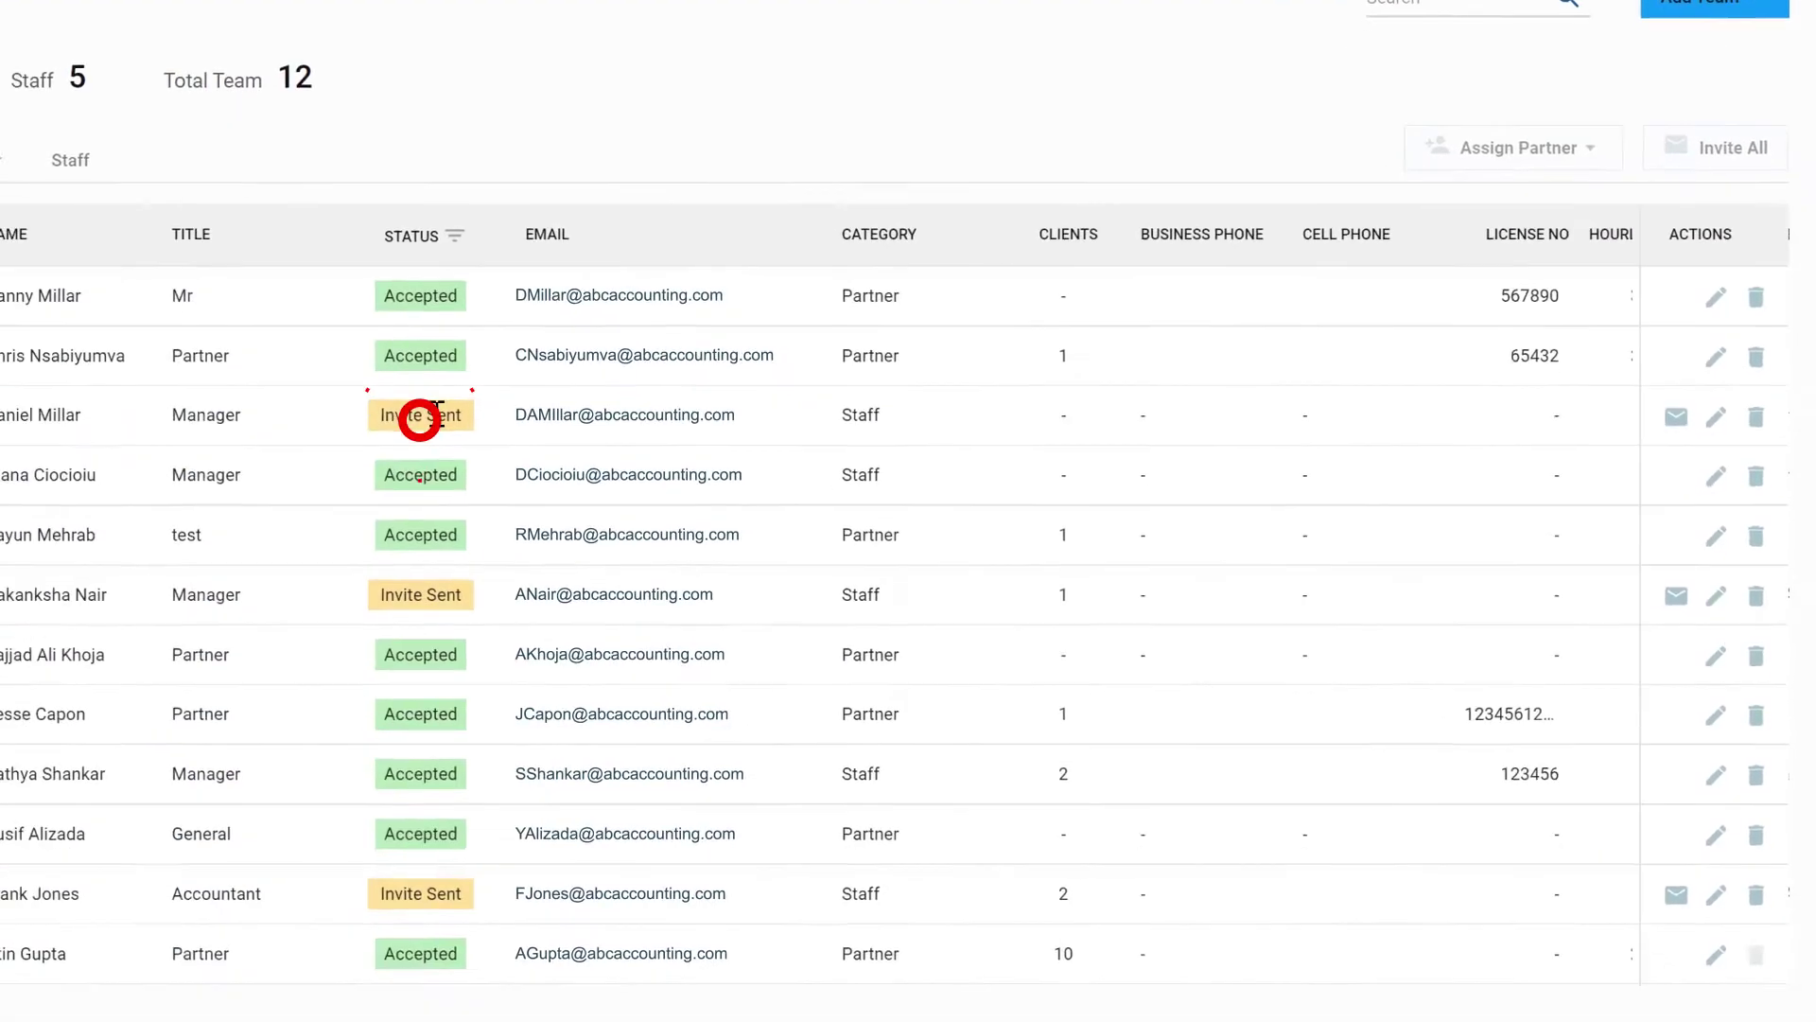
scroll(493, 437, "right", 3)
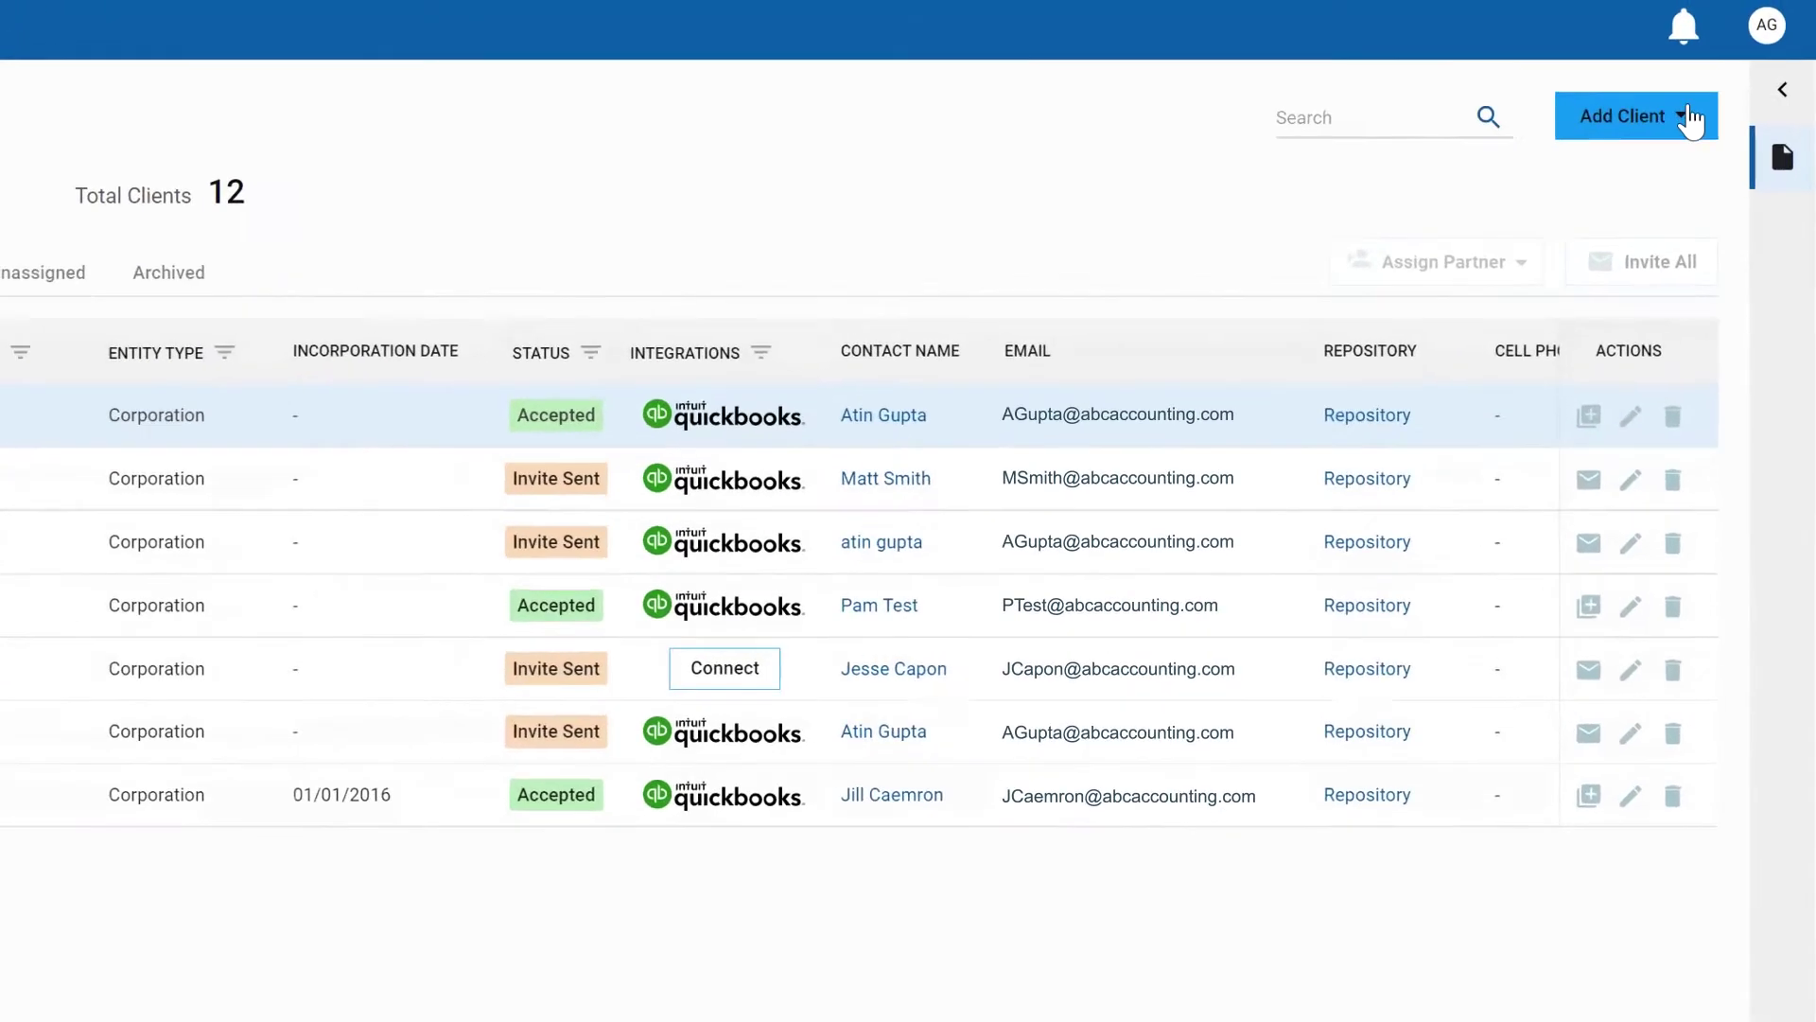
Step: Review the options for adding a client and the client list's partner, engagement, team and repository columns
left_click(1683, 83)
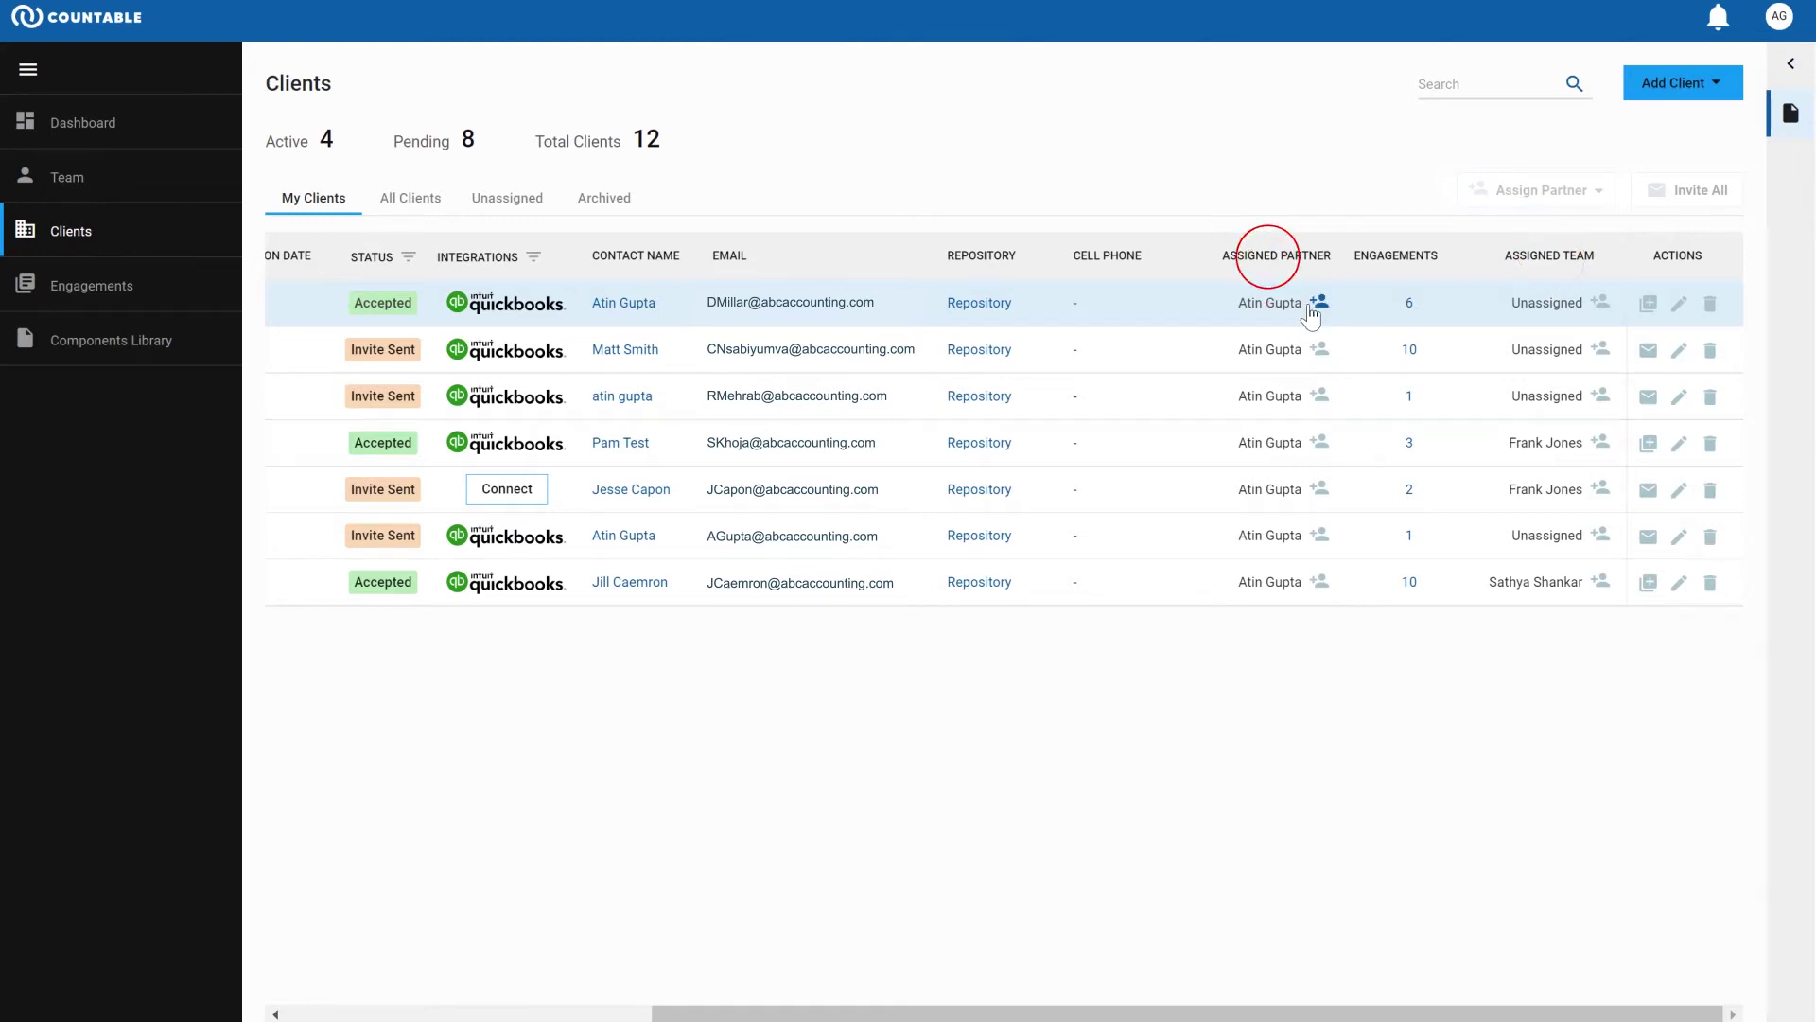
scroll(1307, 288, "left", 5)
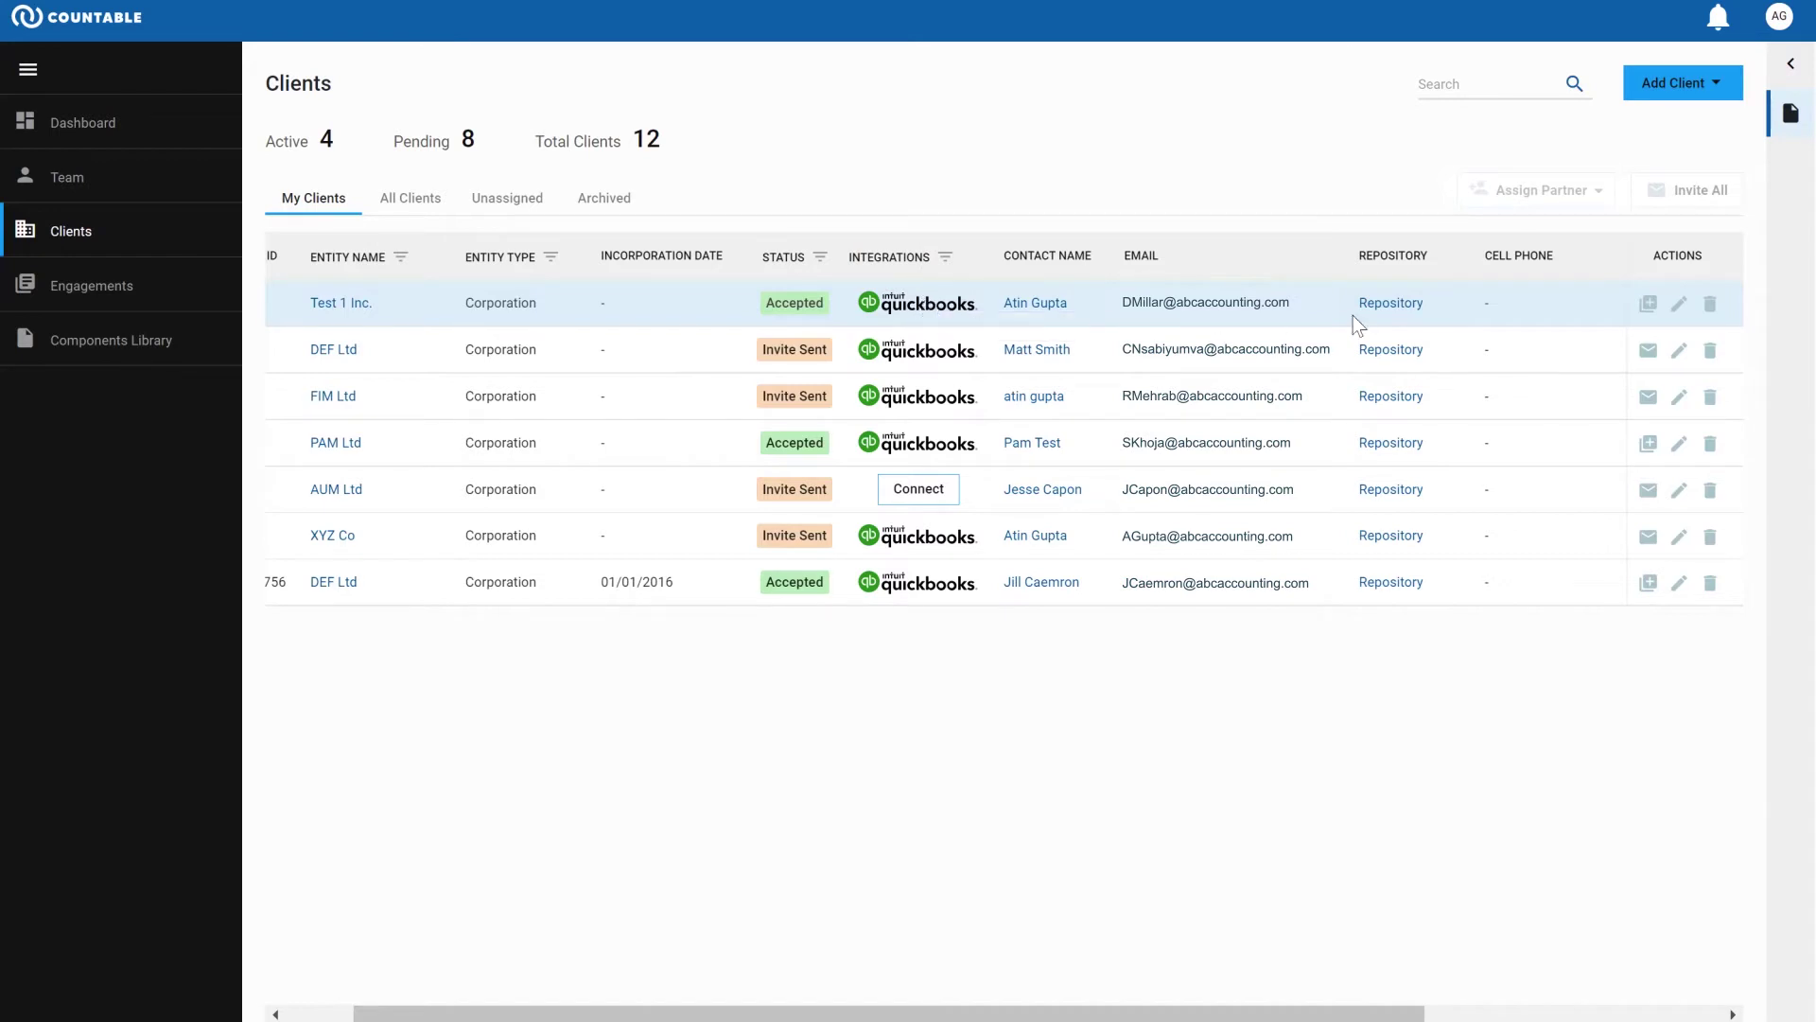
Step: Create a folder named "Income tax folder" in the Test 1 Inc. document repository and upload the Analytics Active Users PDF to it
left_click(1388, 316)
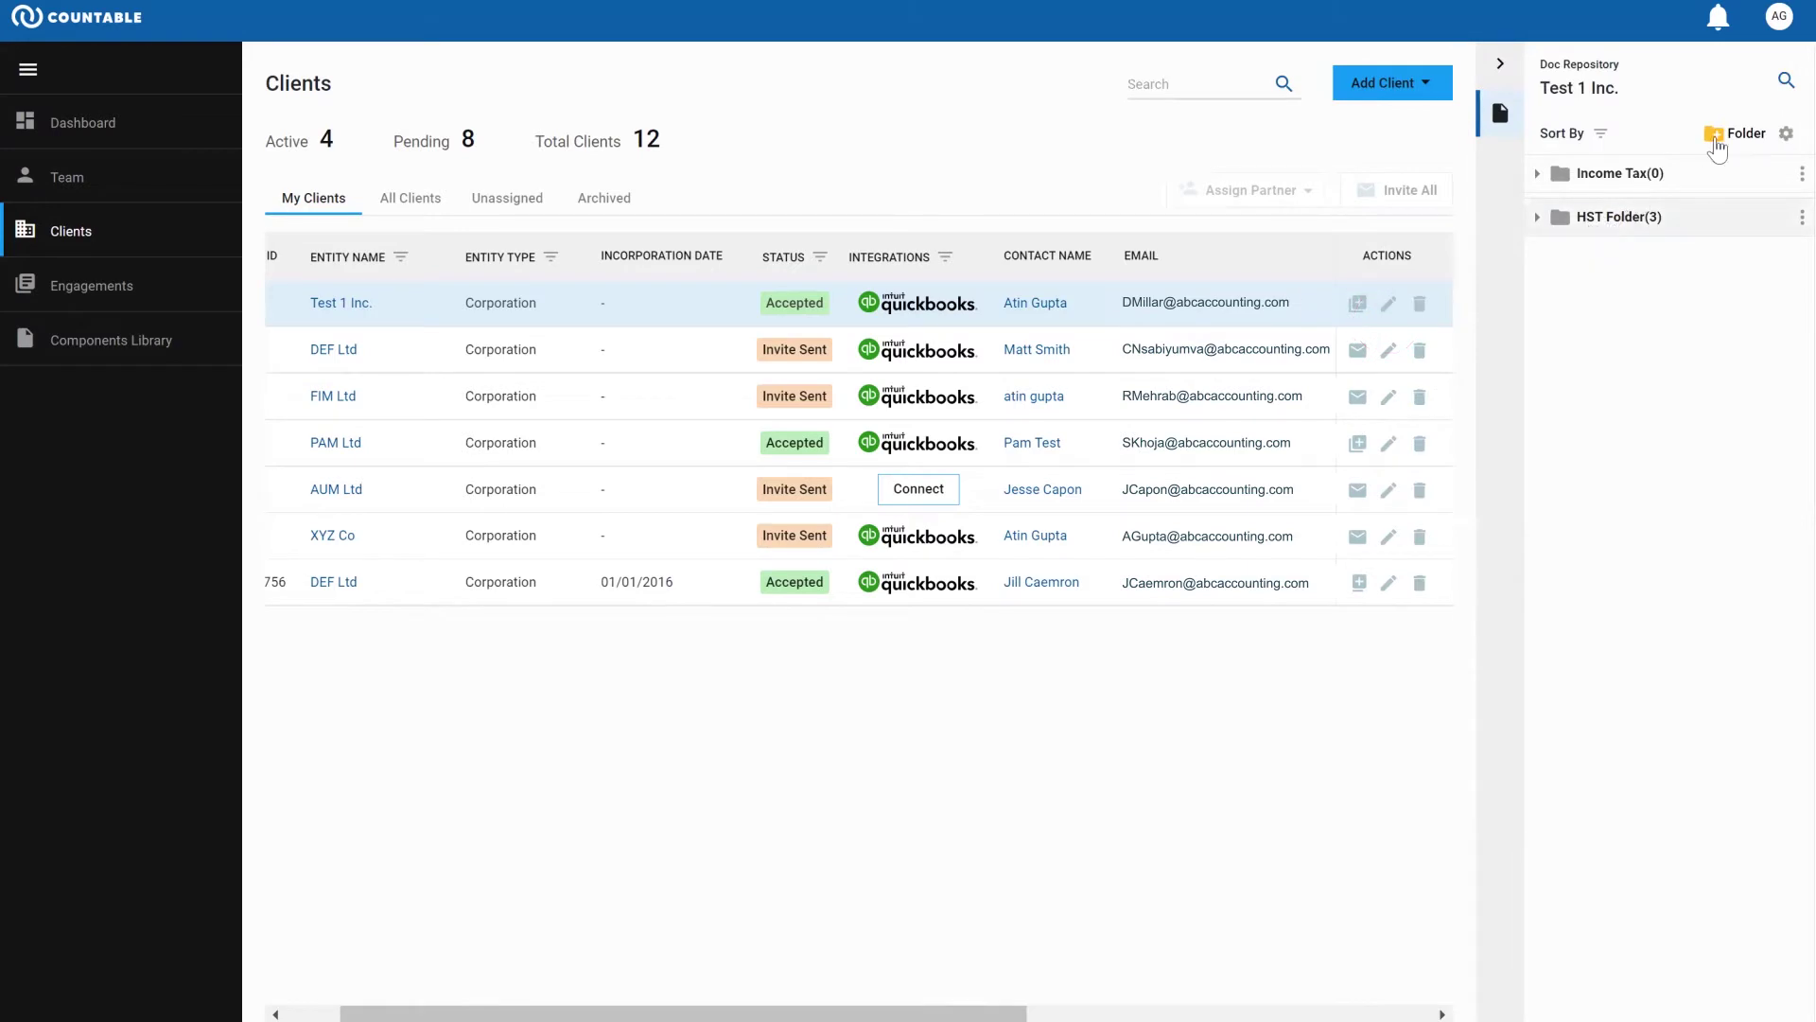
left_click(1723, 139)
type("Income tax fold")
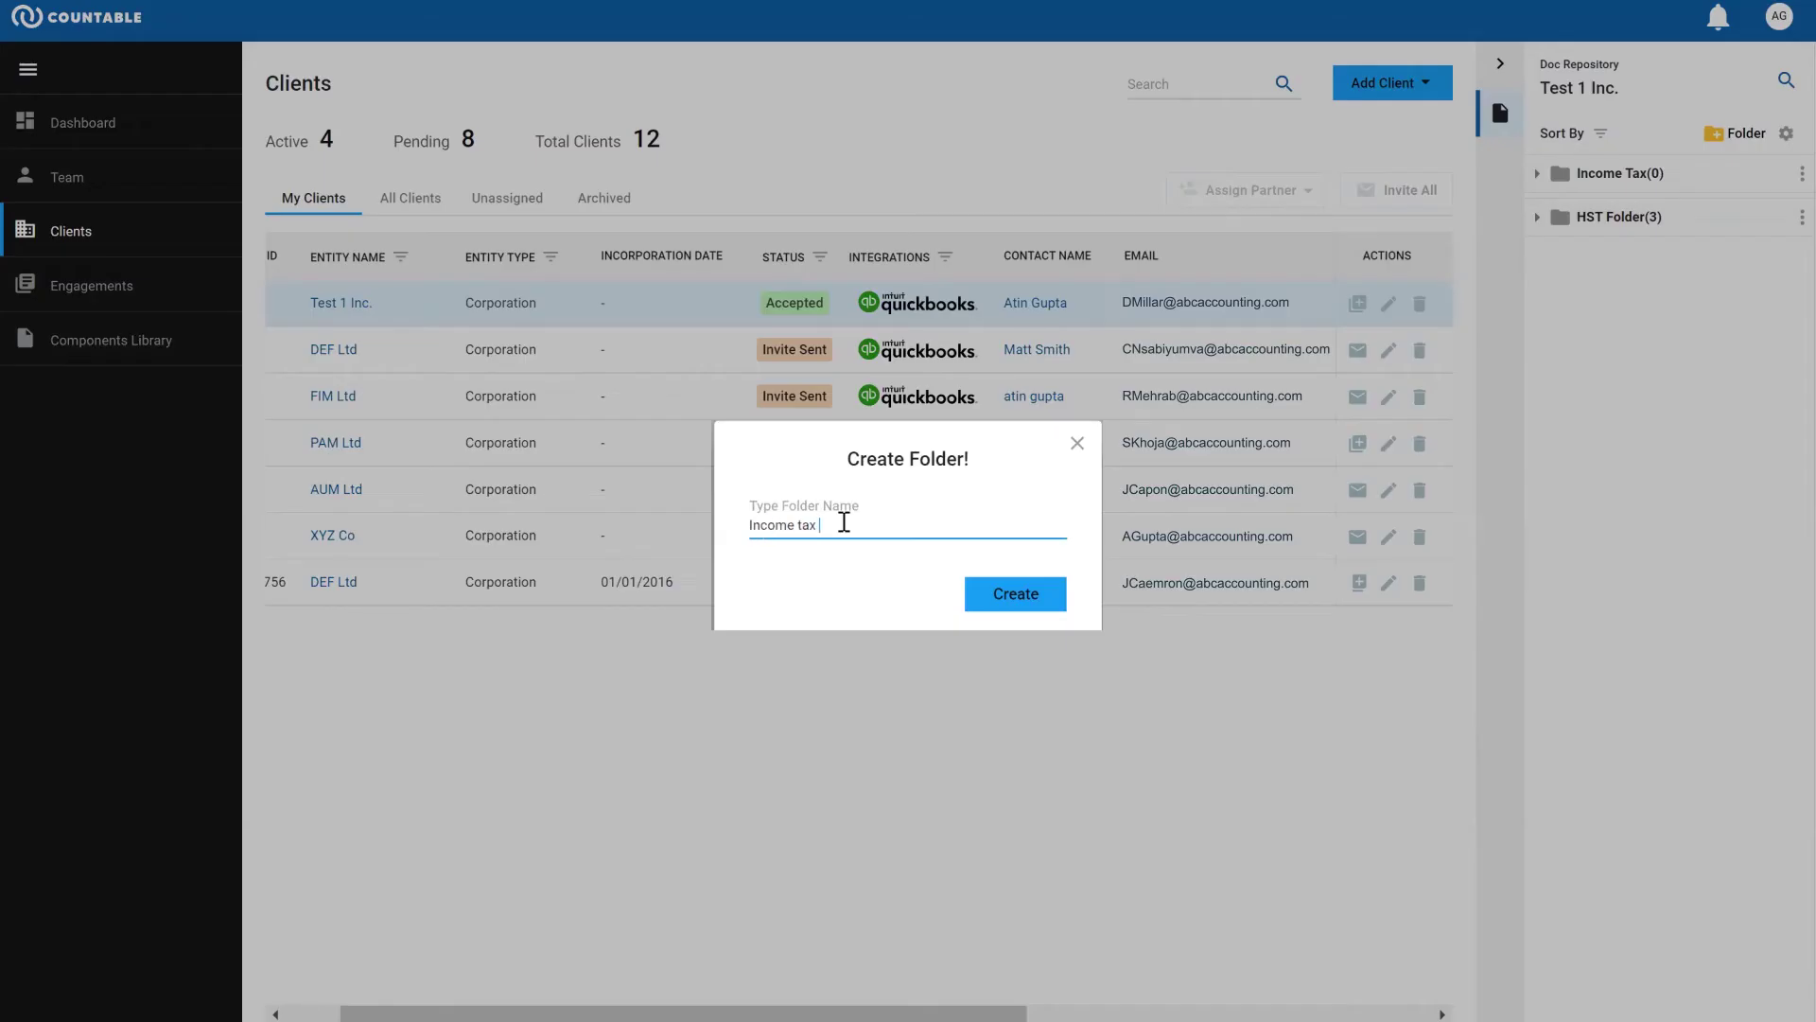
type("er")
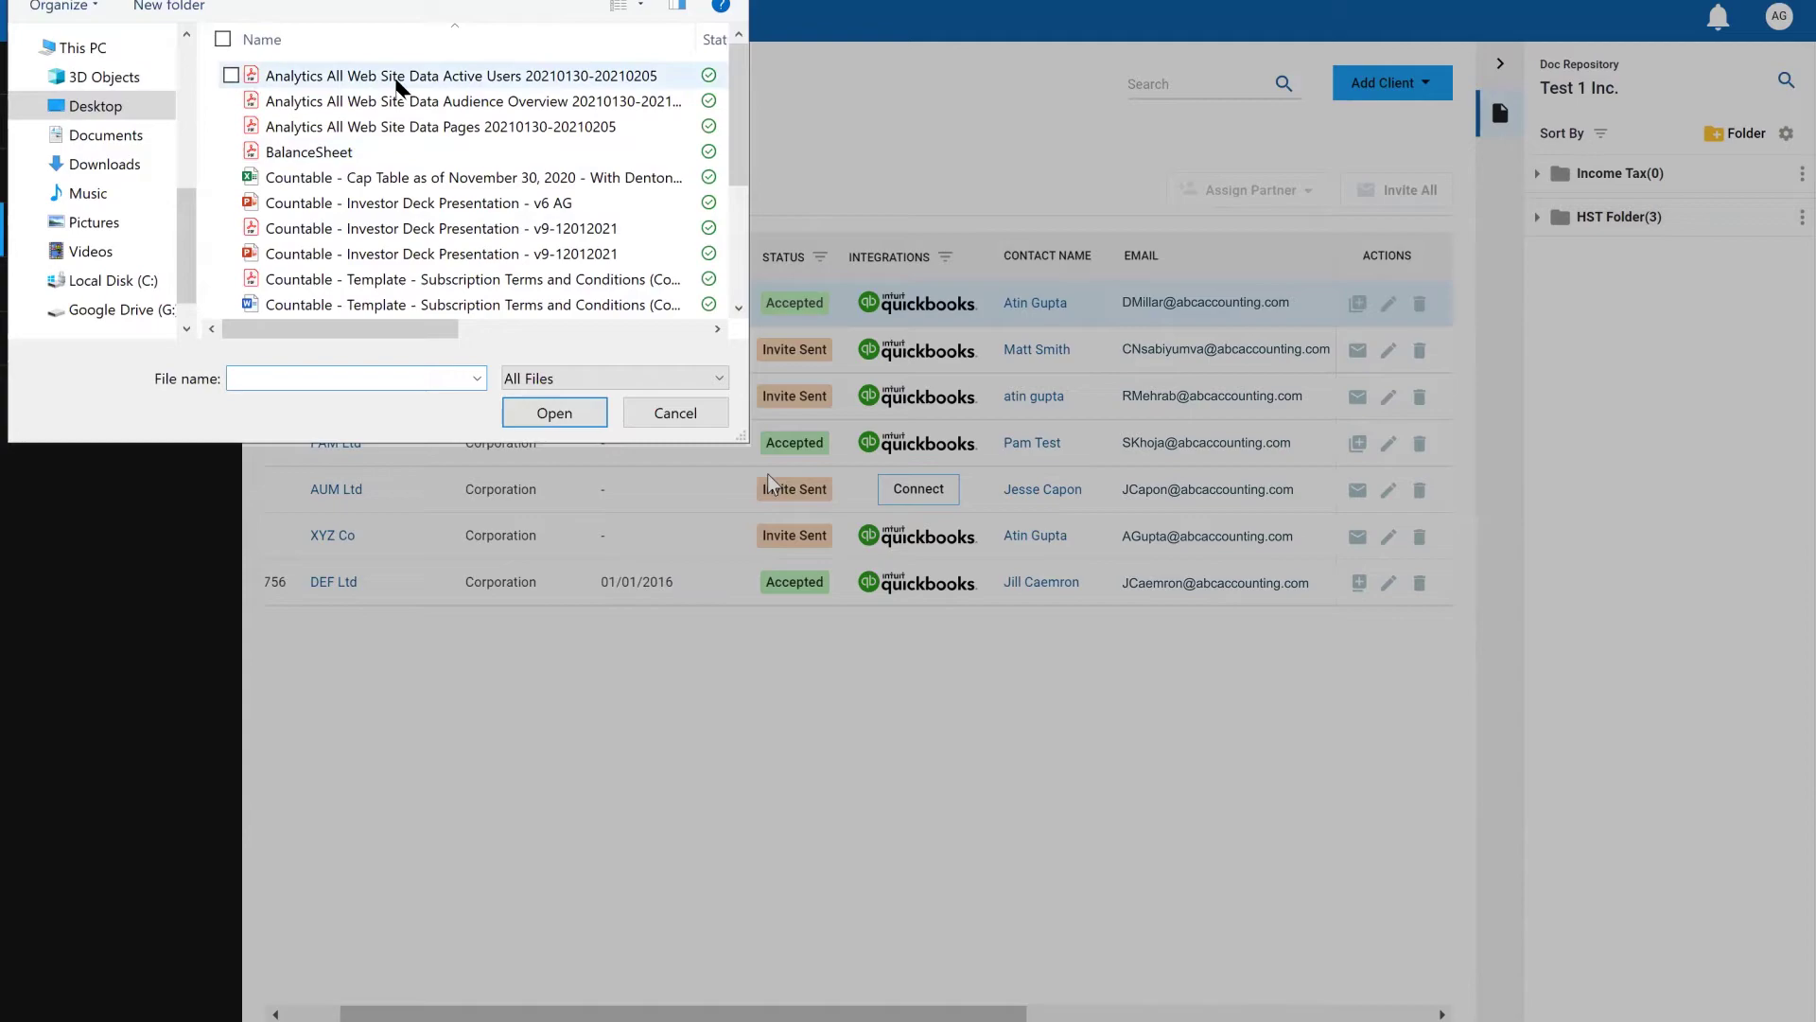
left_click(397, 76)
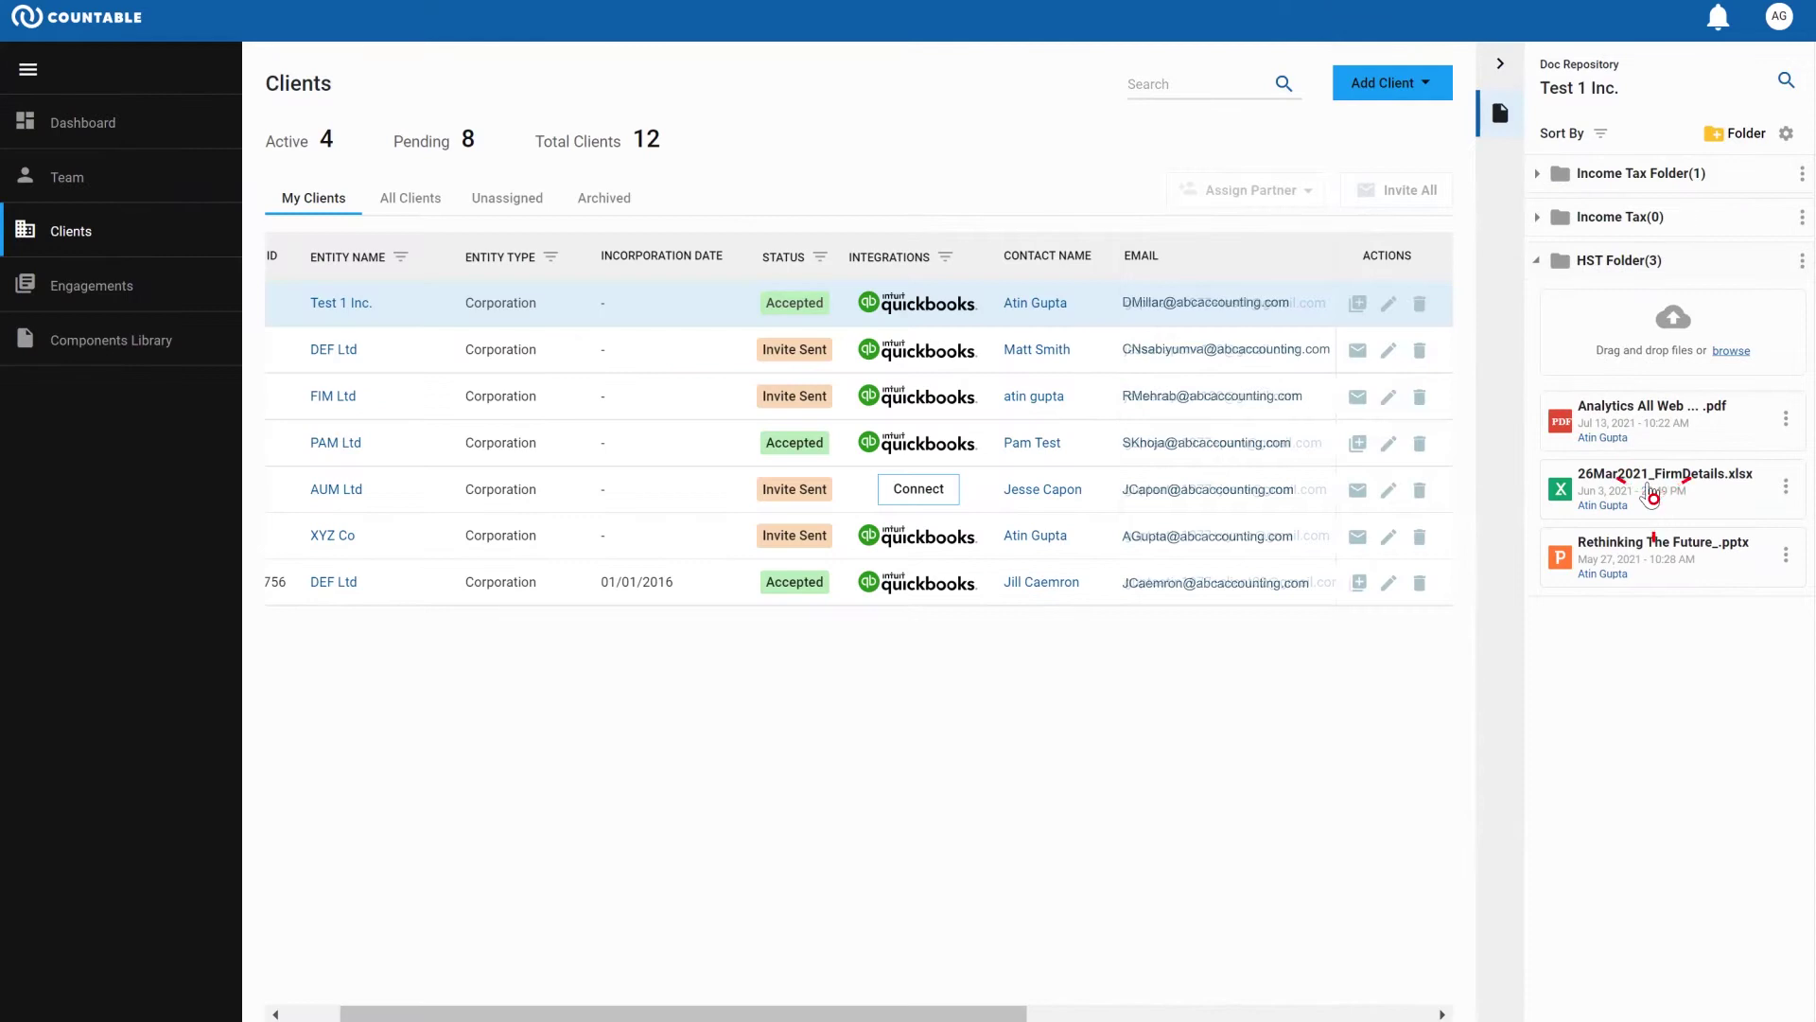
Step: Open 26Mar2021_FirmDetails.xlsx from the HST Folder and inspect the comment cells in the sheet
left_click(1651, 492)
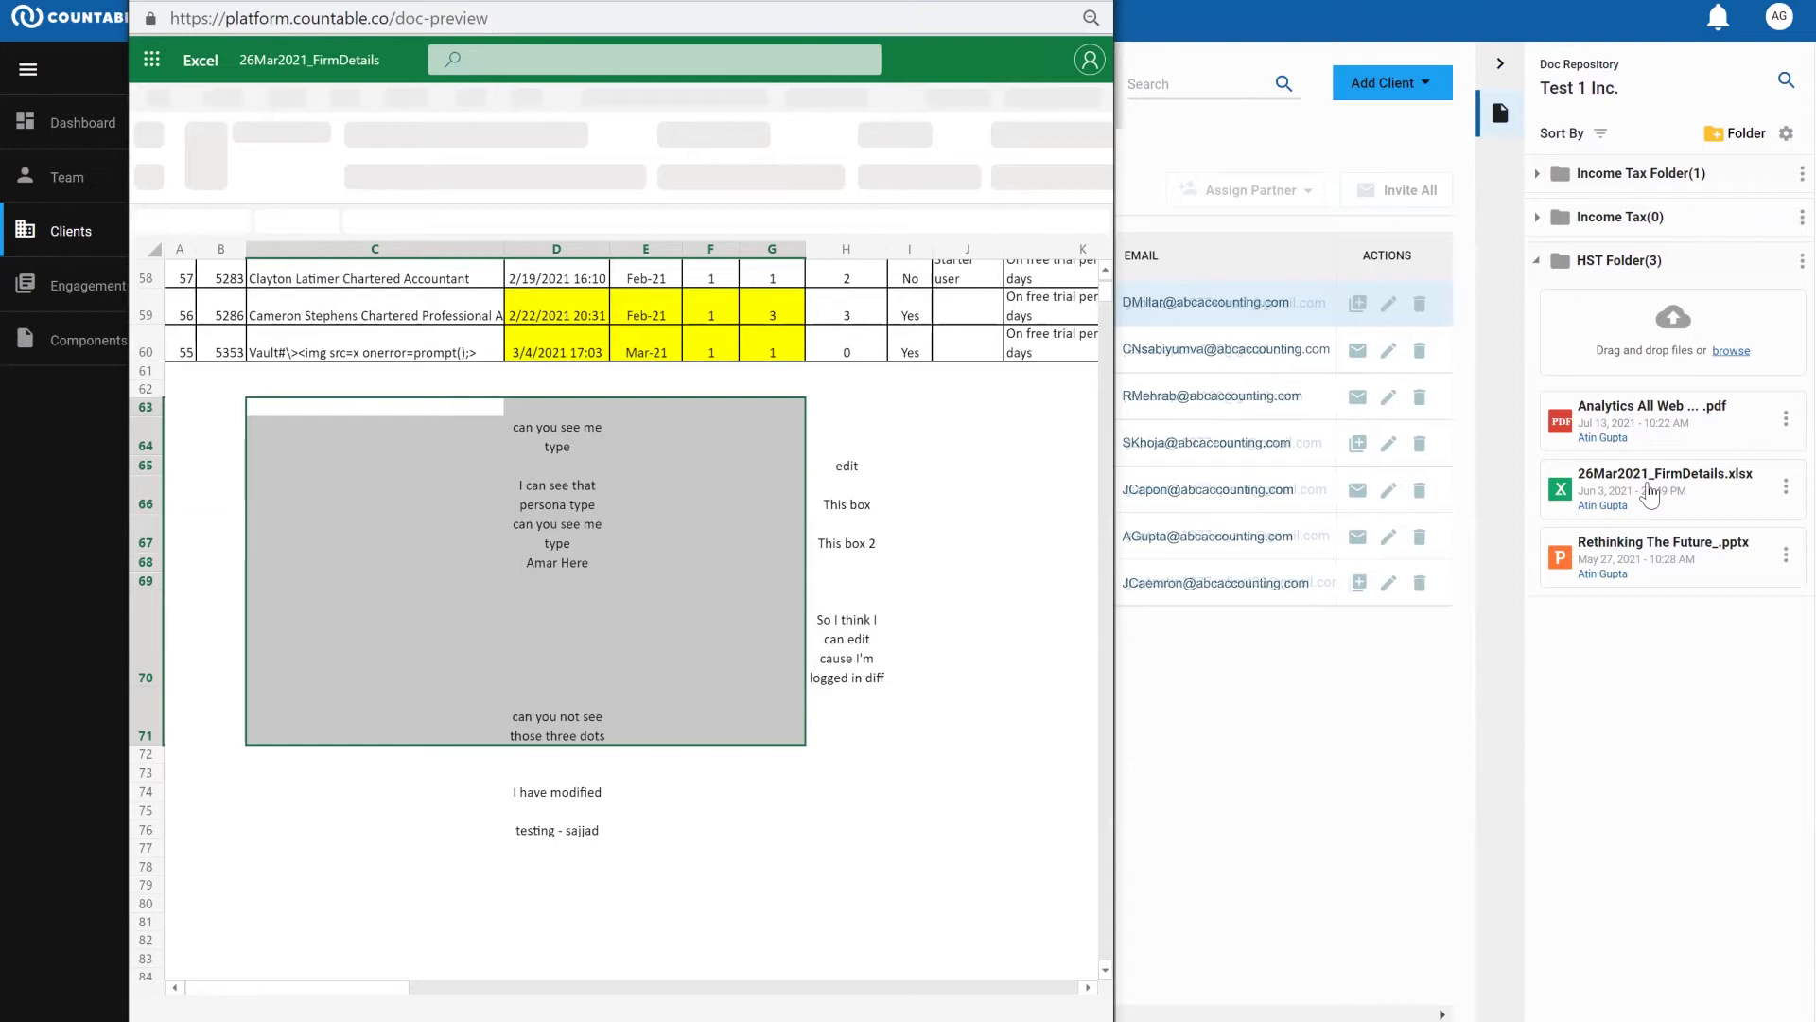
left_click(872, 504)
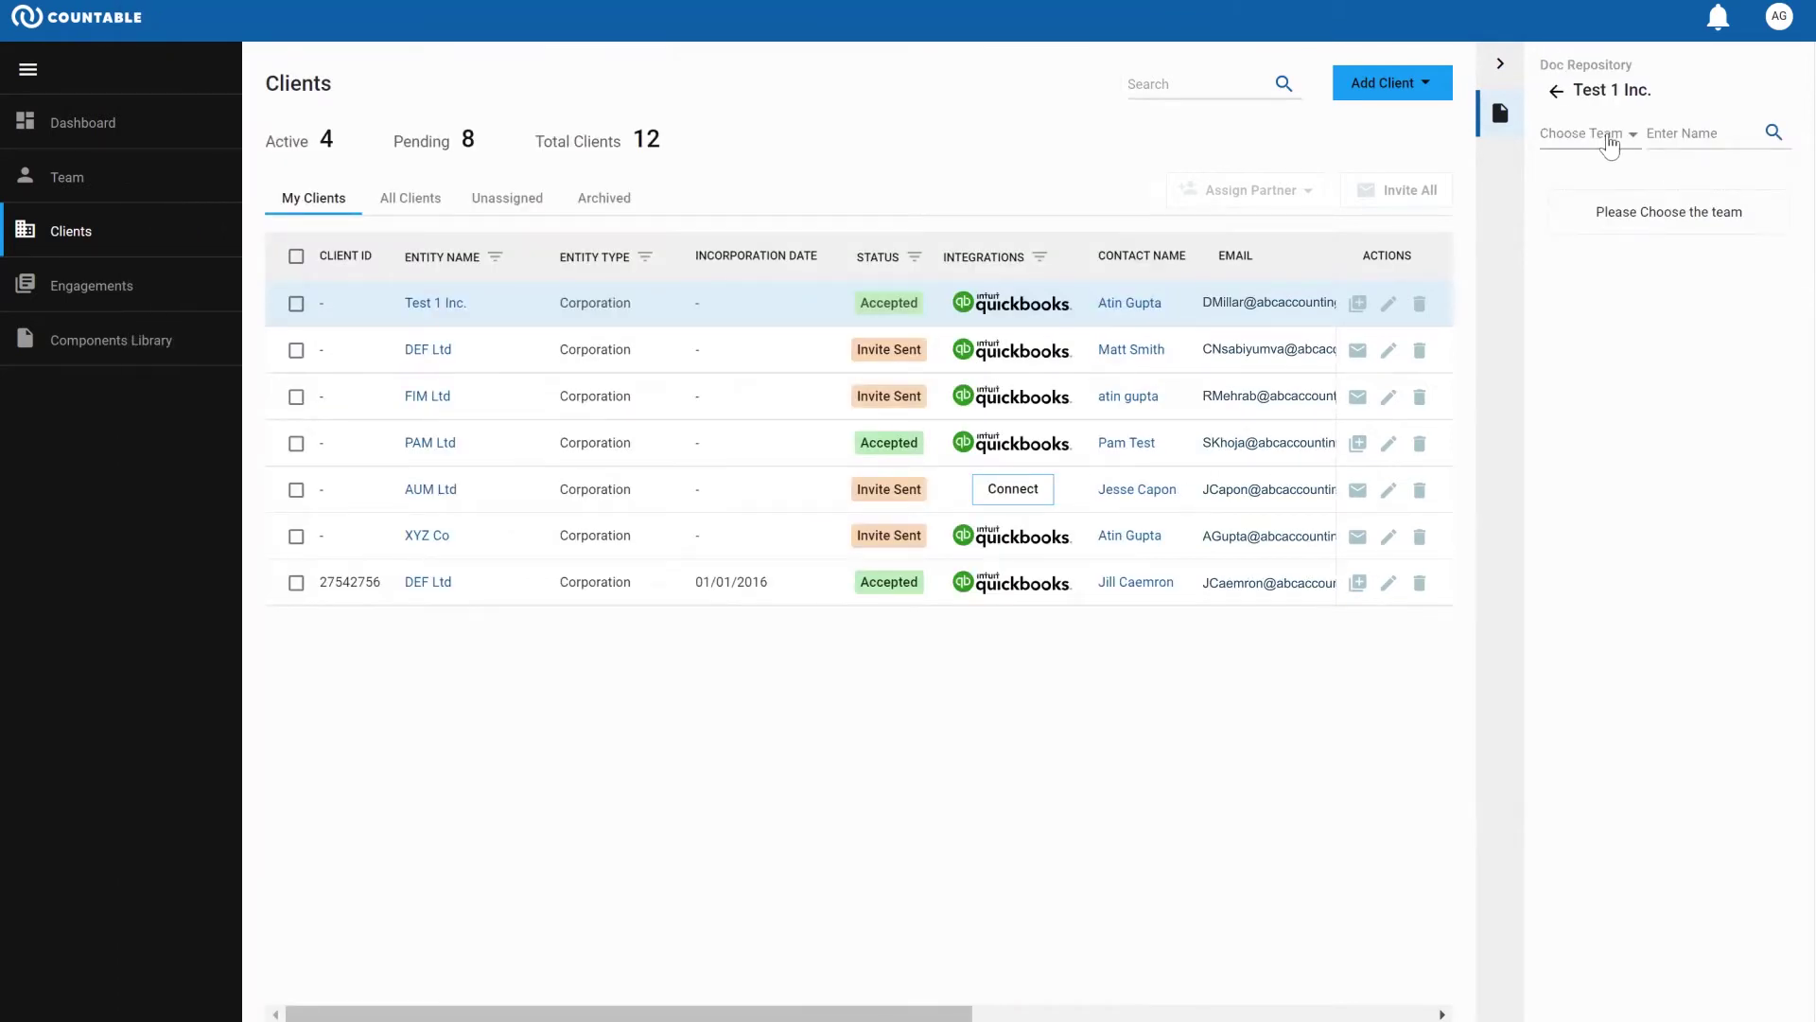
Step: List the Client Team in the Test 1 Inc. repository and grant the first member access to Income tax and Income tax folder
left_click(1582, 135)
left_click(1575, 170)
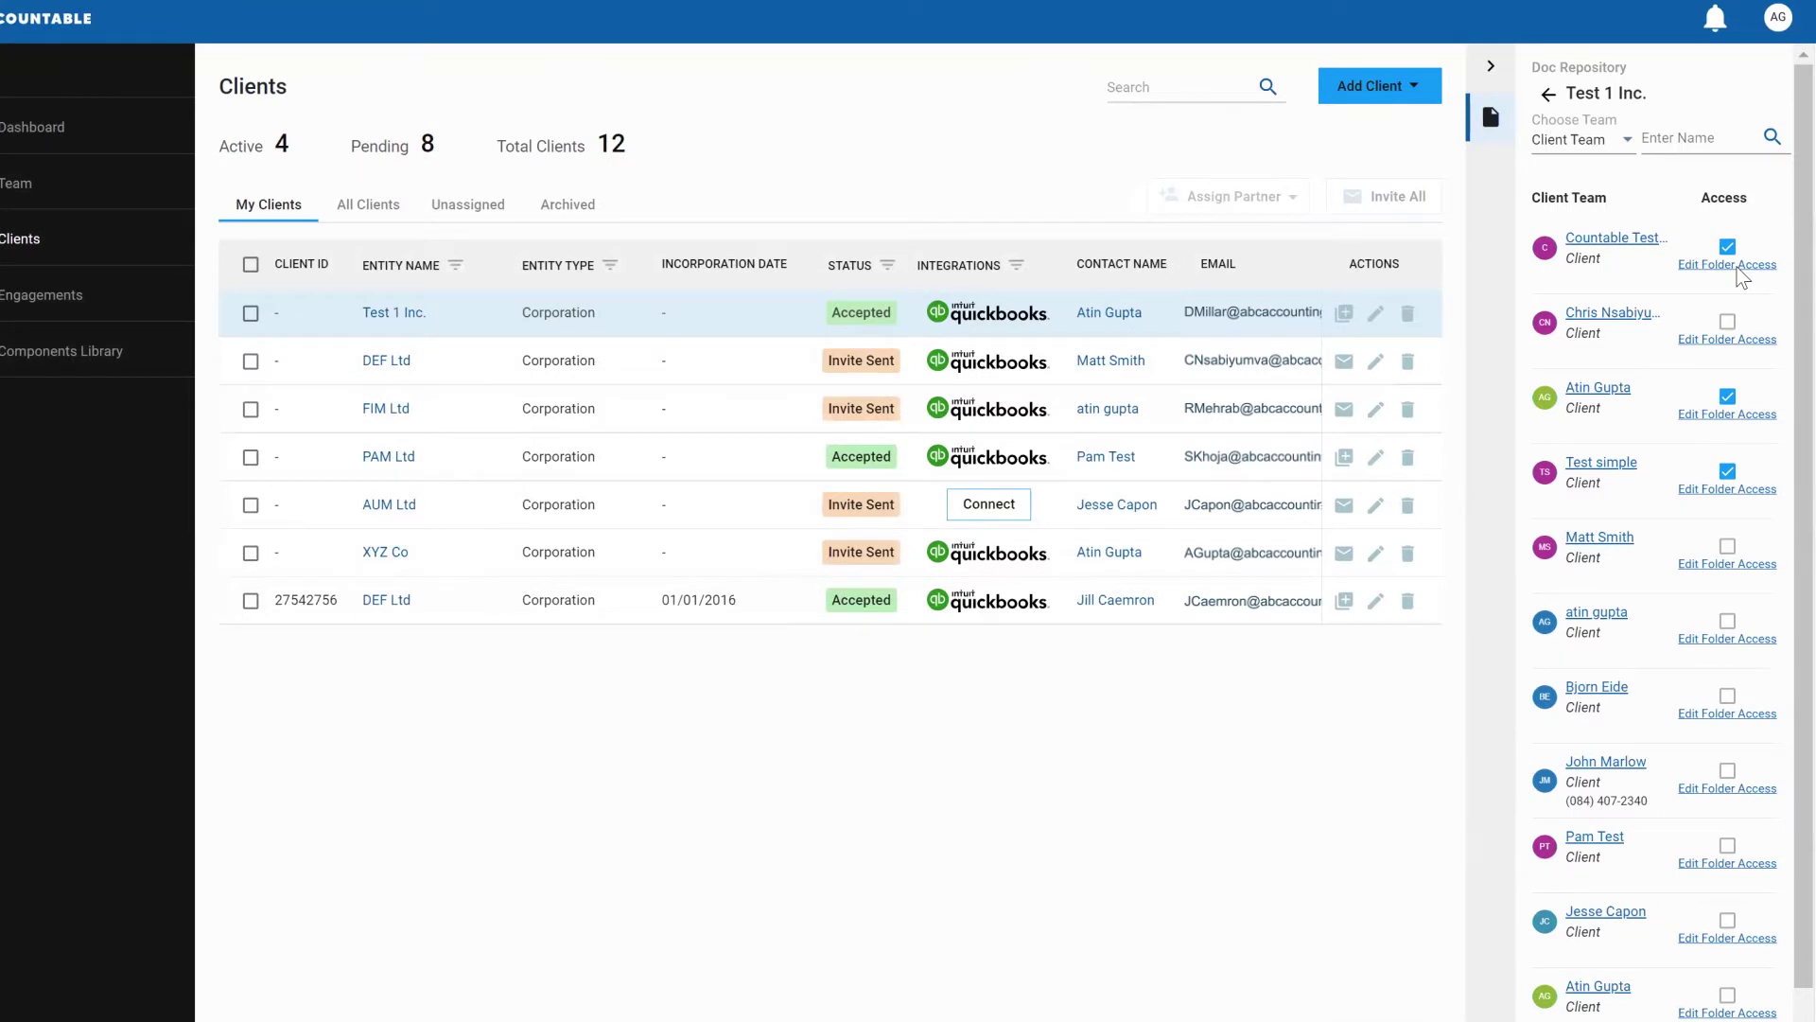
left_click(1739, 267)
left_click(1757, 374)
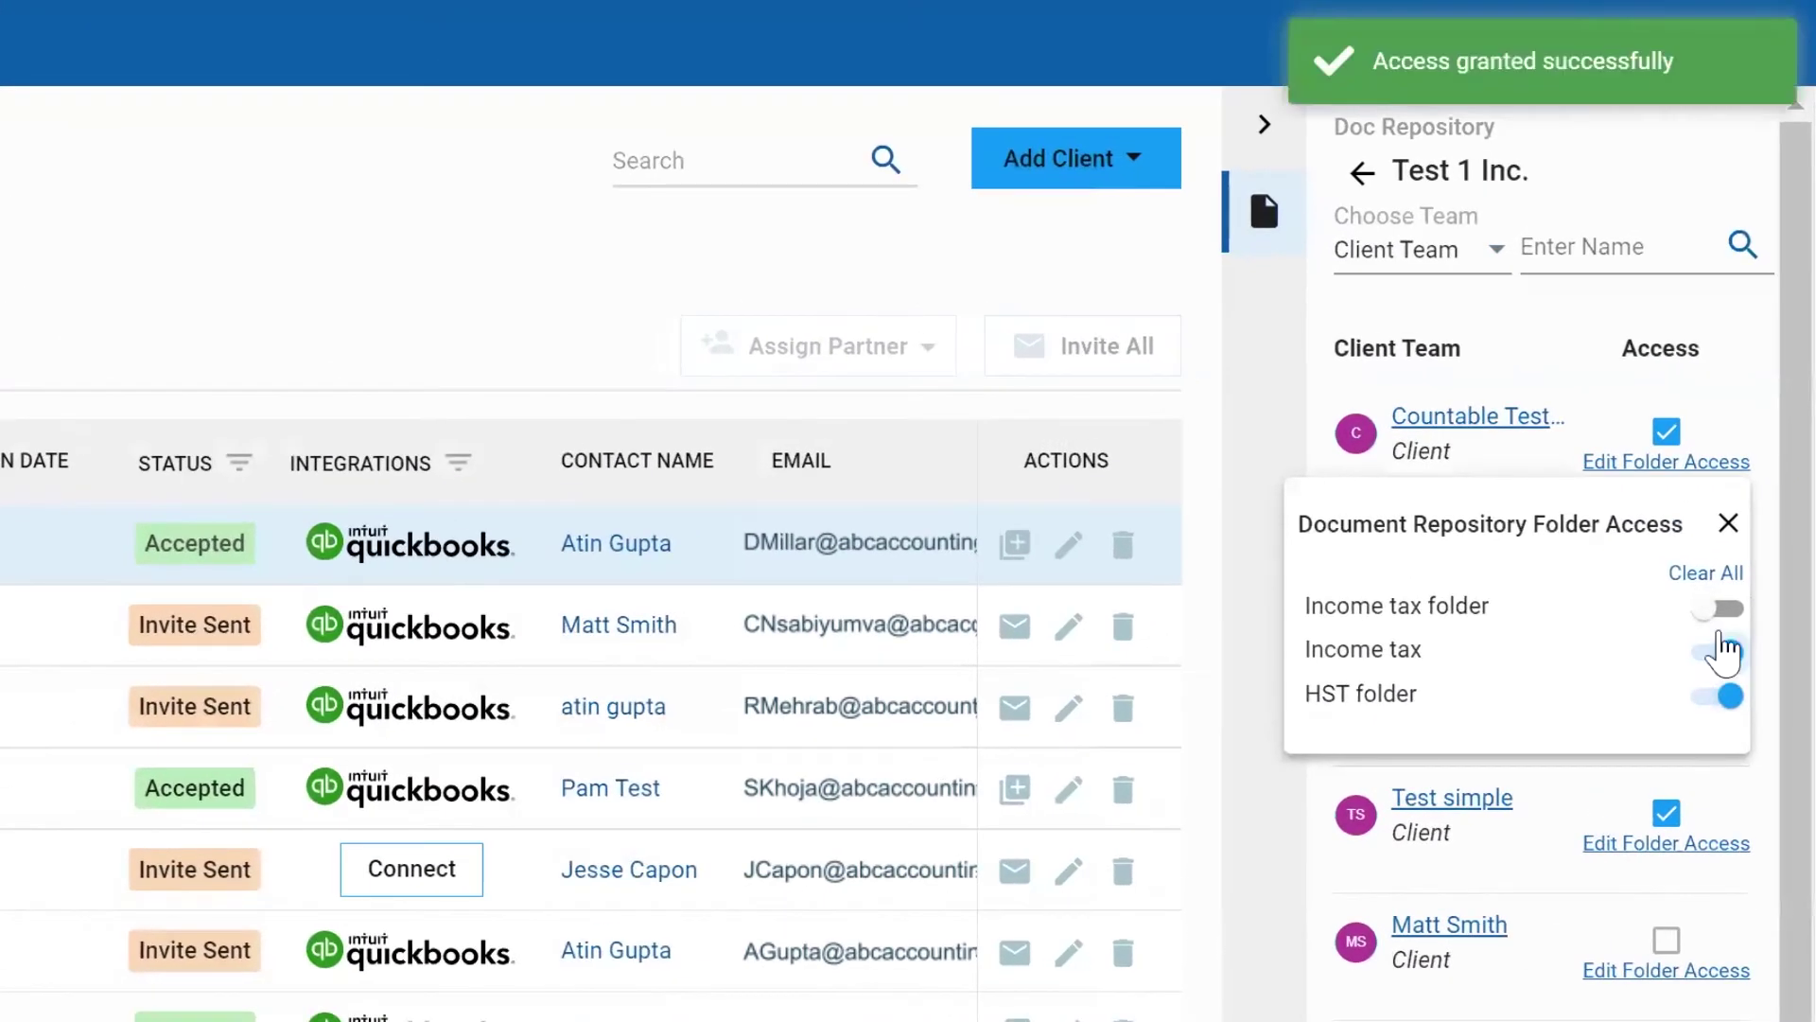
left_click(1718, 608)
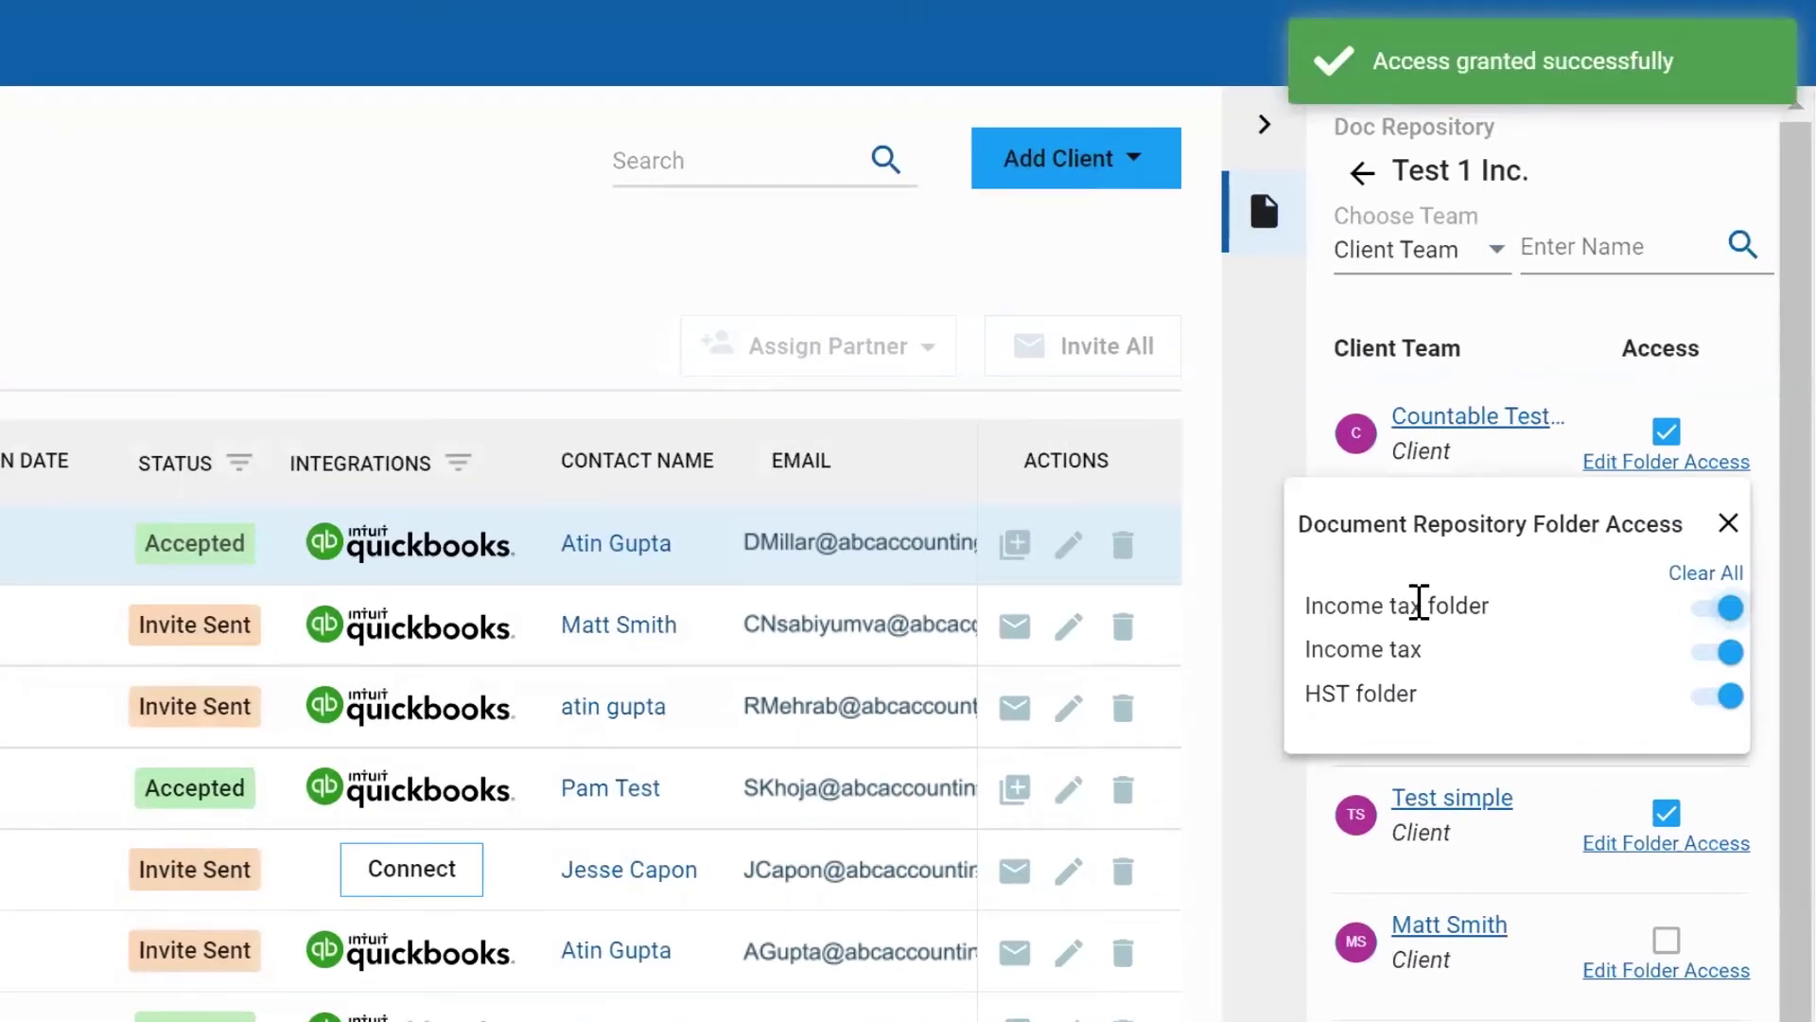
left_click(1728, 523)
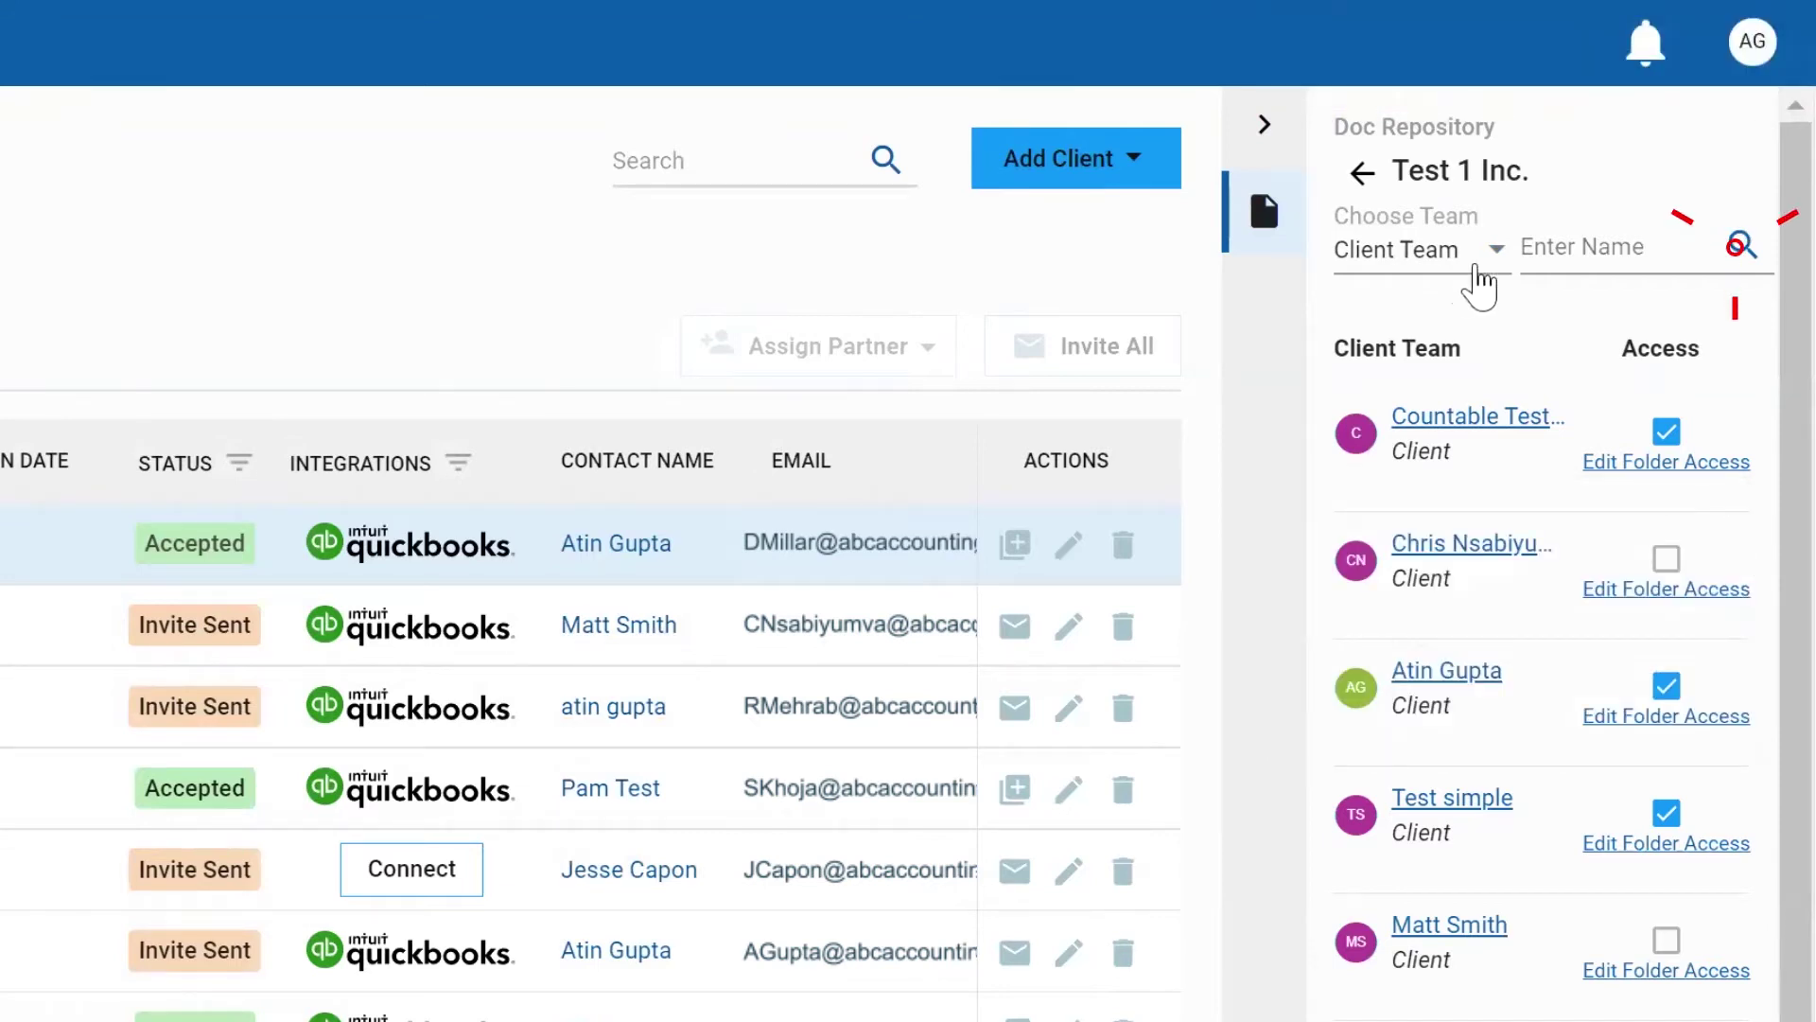
Step: Find a client team member by first name, grant access to the Income tax folder, and go back to the team choice
left_click(1593, 243)
type("chris")
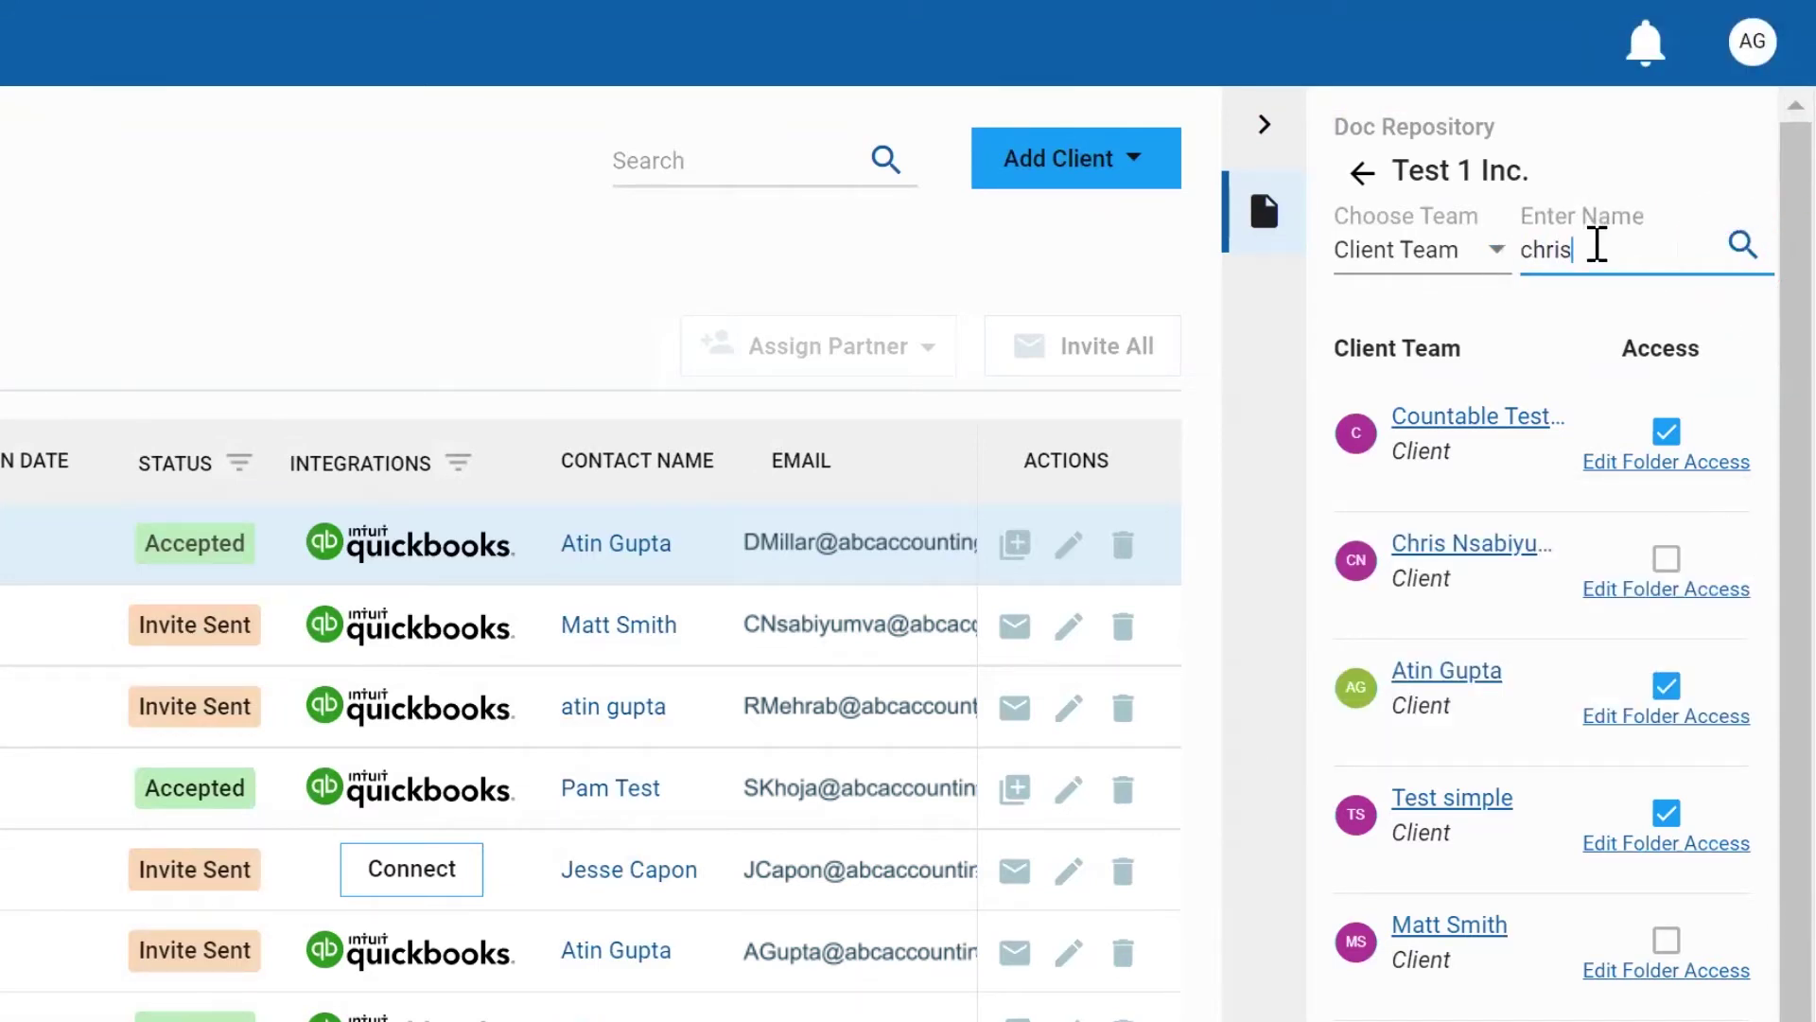
key("Return")
left_click(1713, 435)
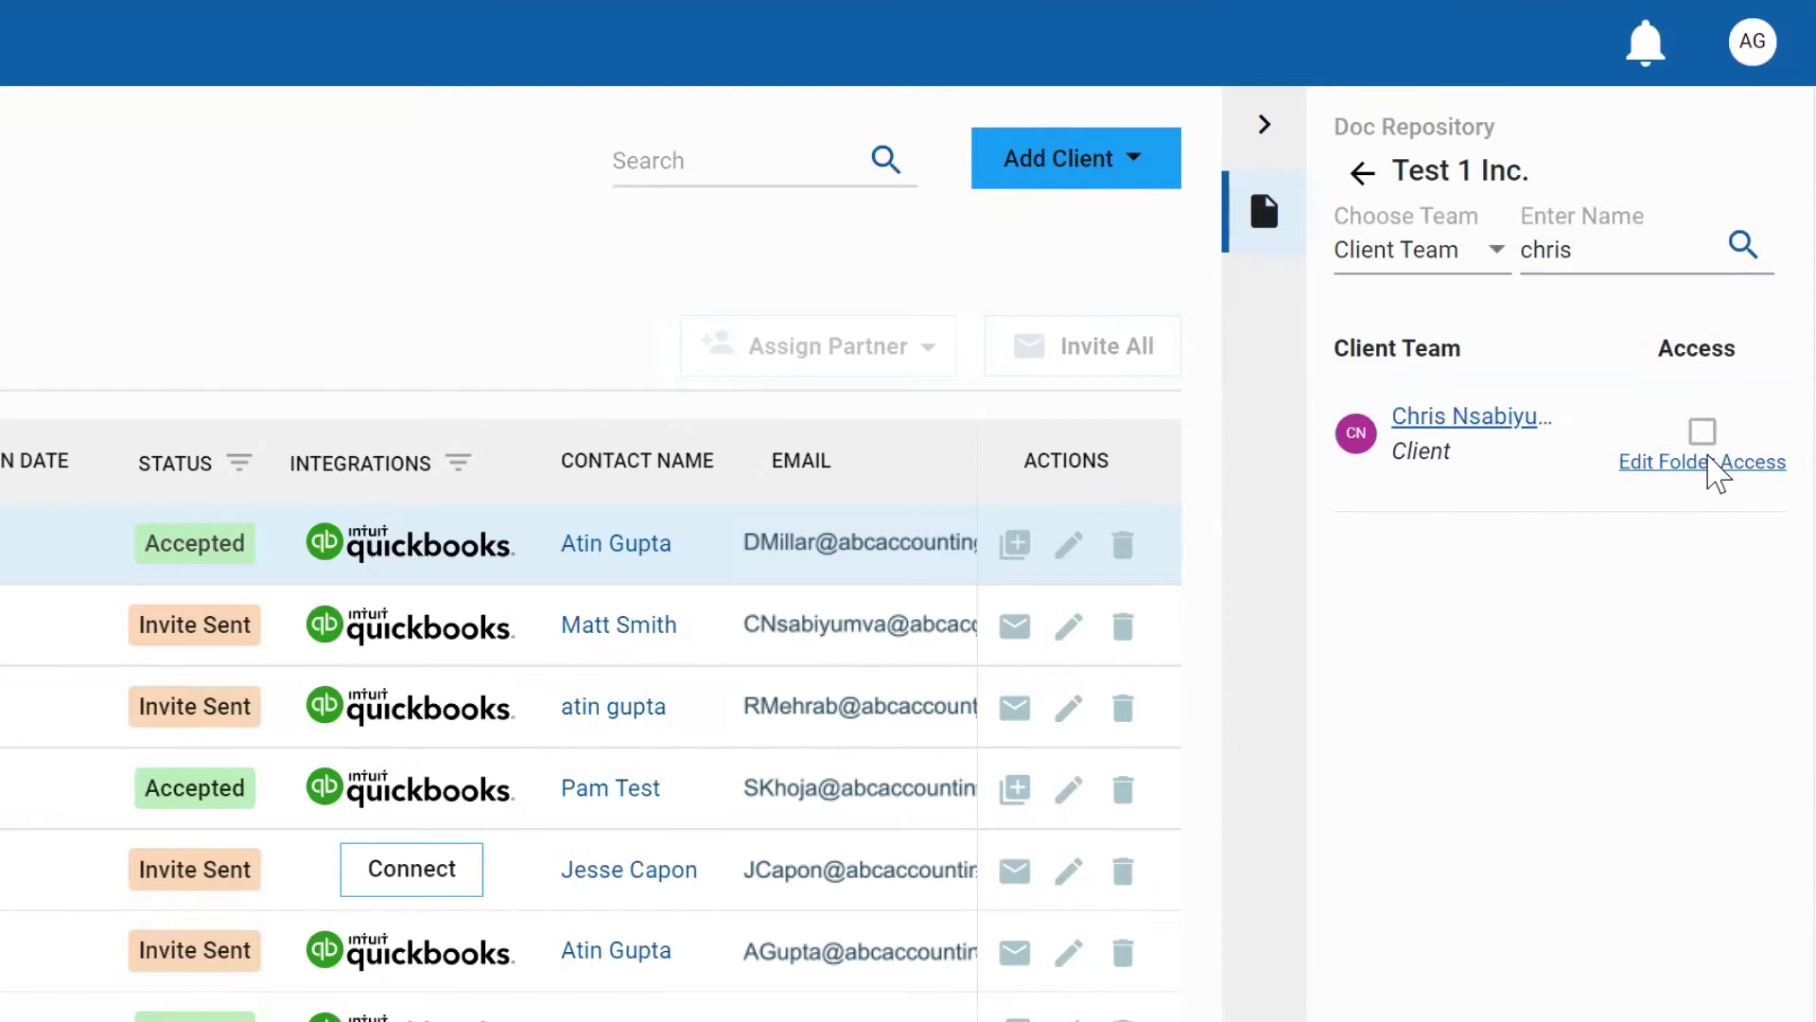
left_click(1715, 464)
left_click(1745, 605)
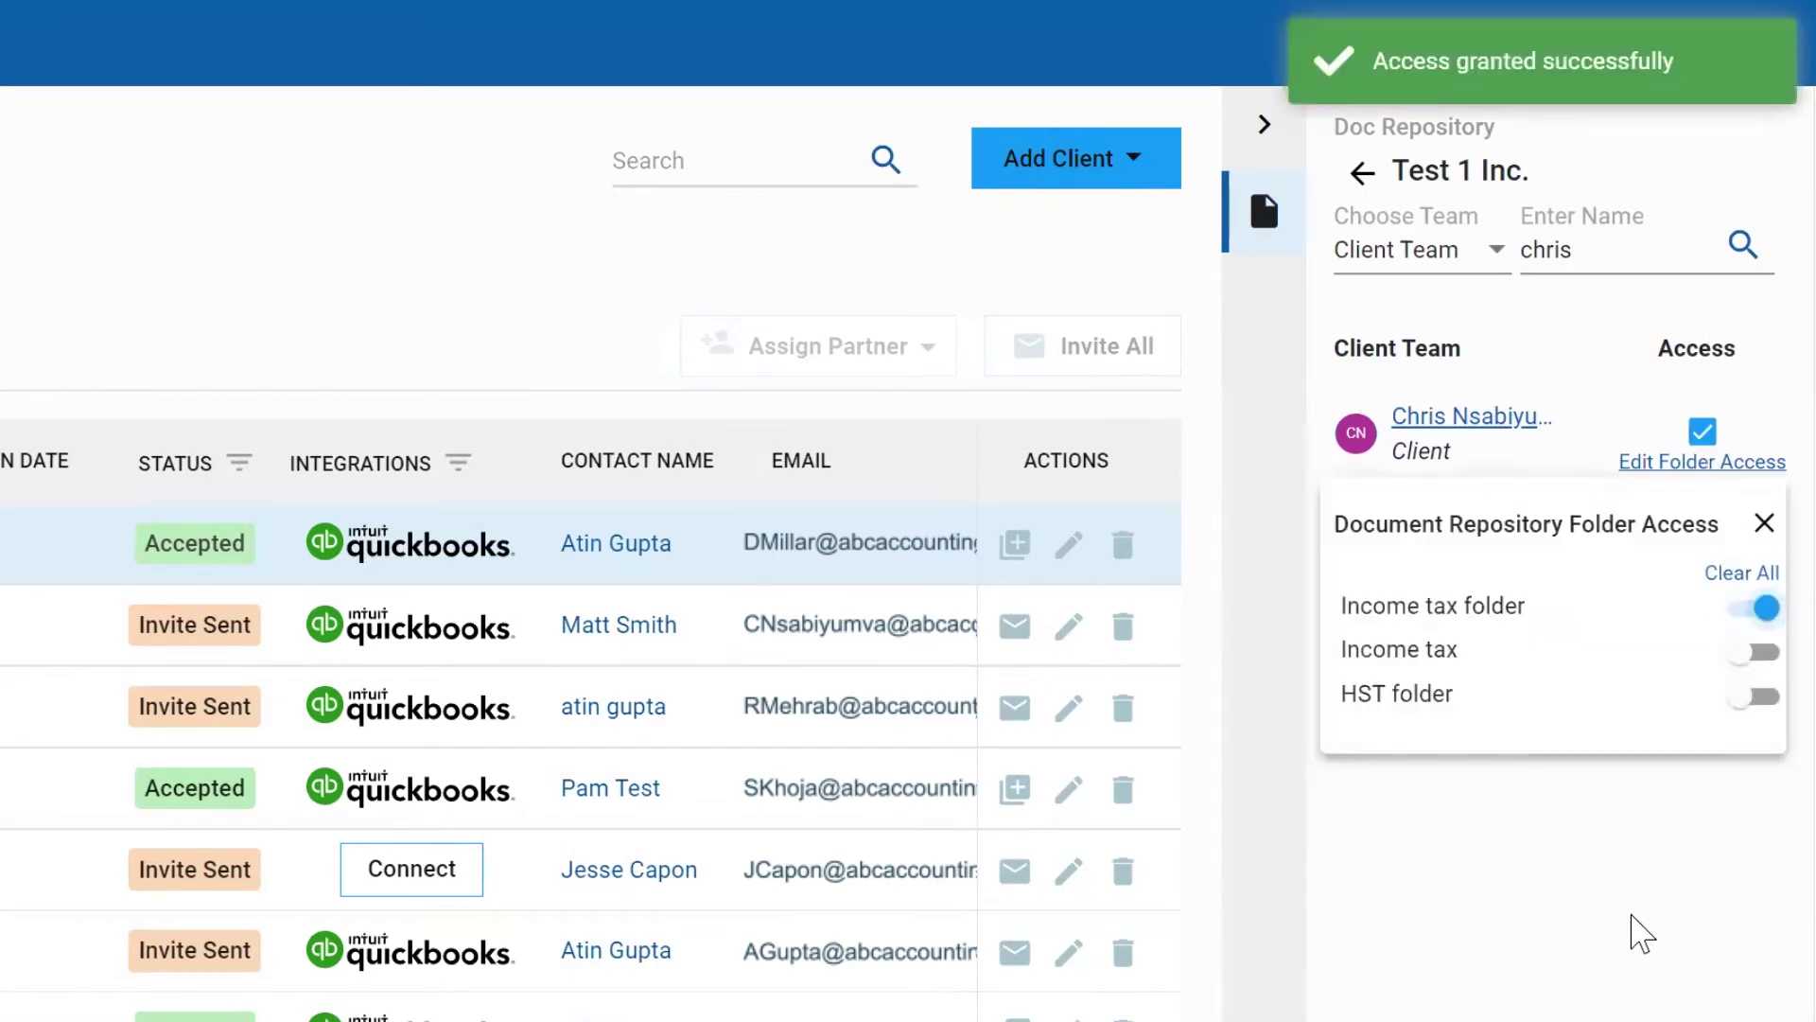
left_click(1641, 933)
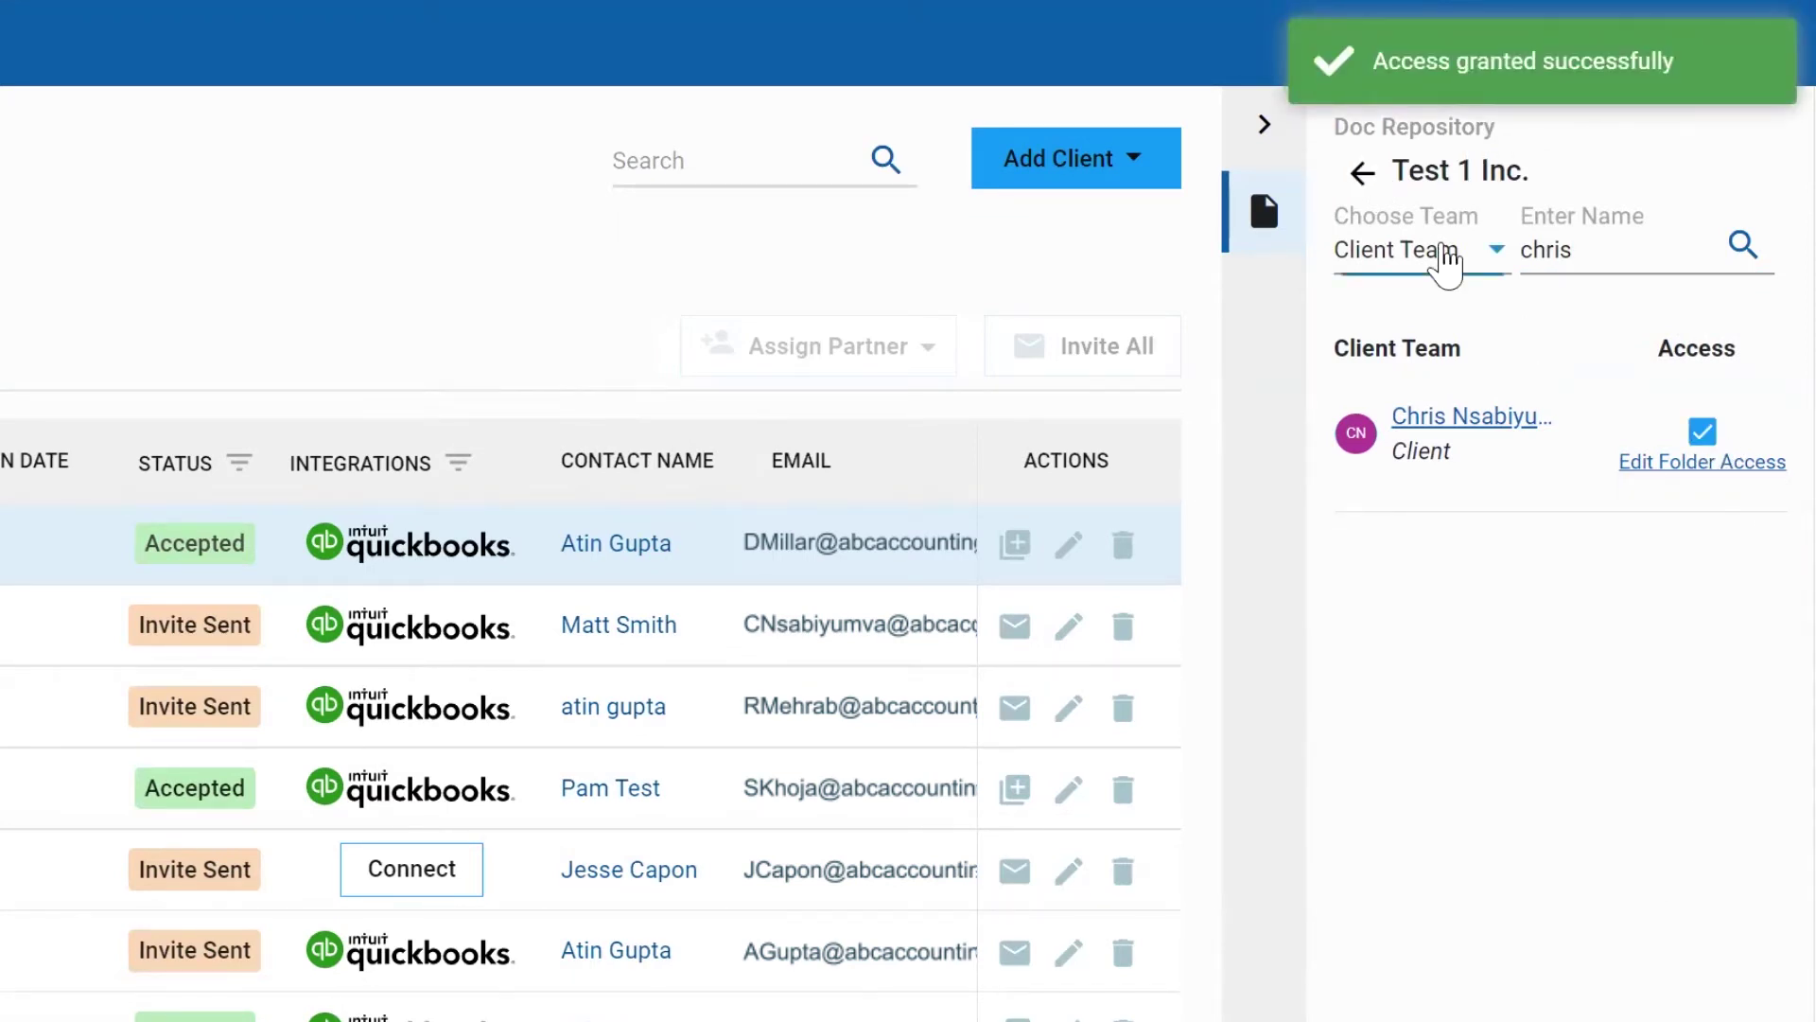
left_click(1445, 265)
left_click(1416, 201)
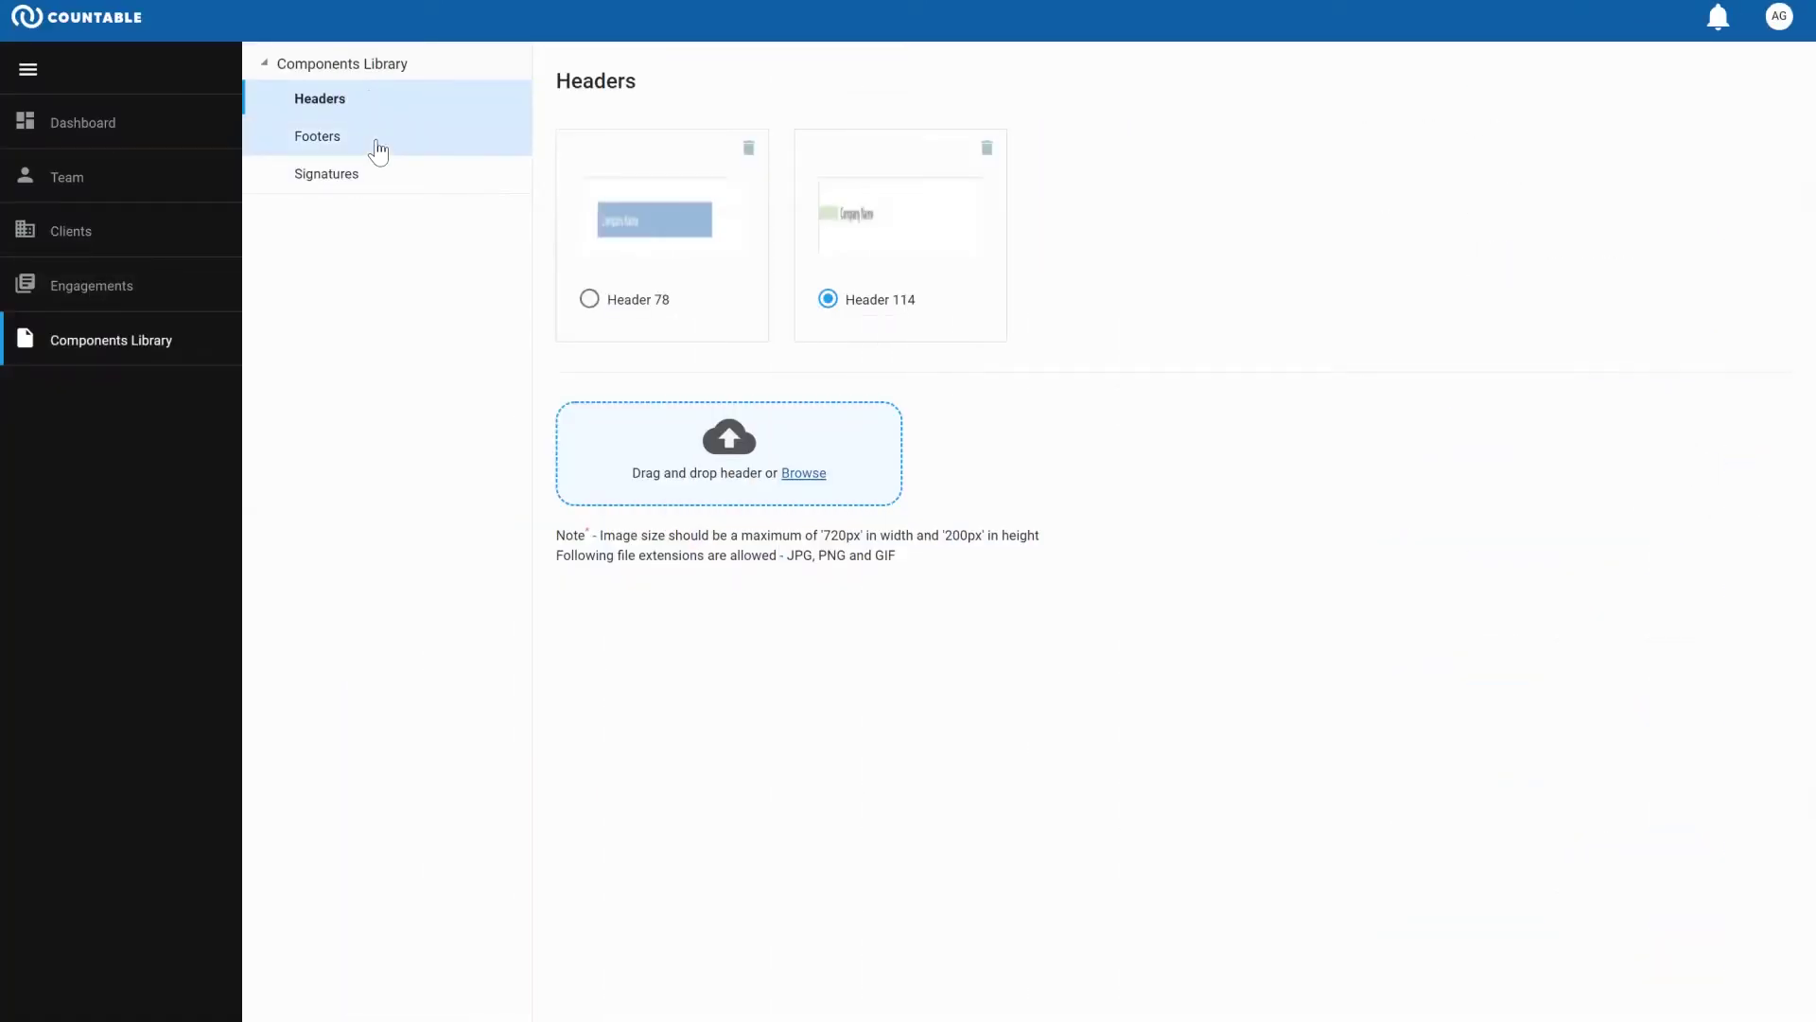
Step: View the Footers and Signatures sections of the Components Library, including the image size and file type requirements for signatures
left_click(377, 147)
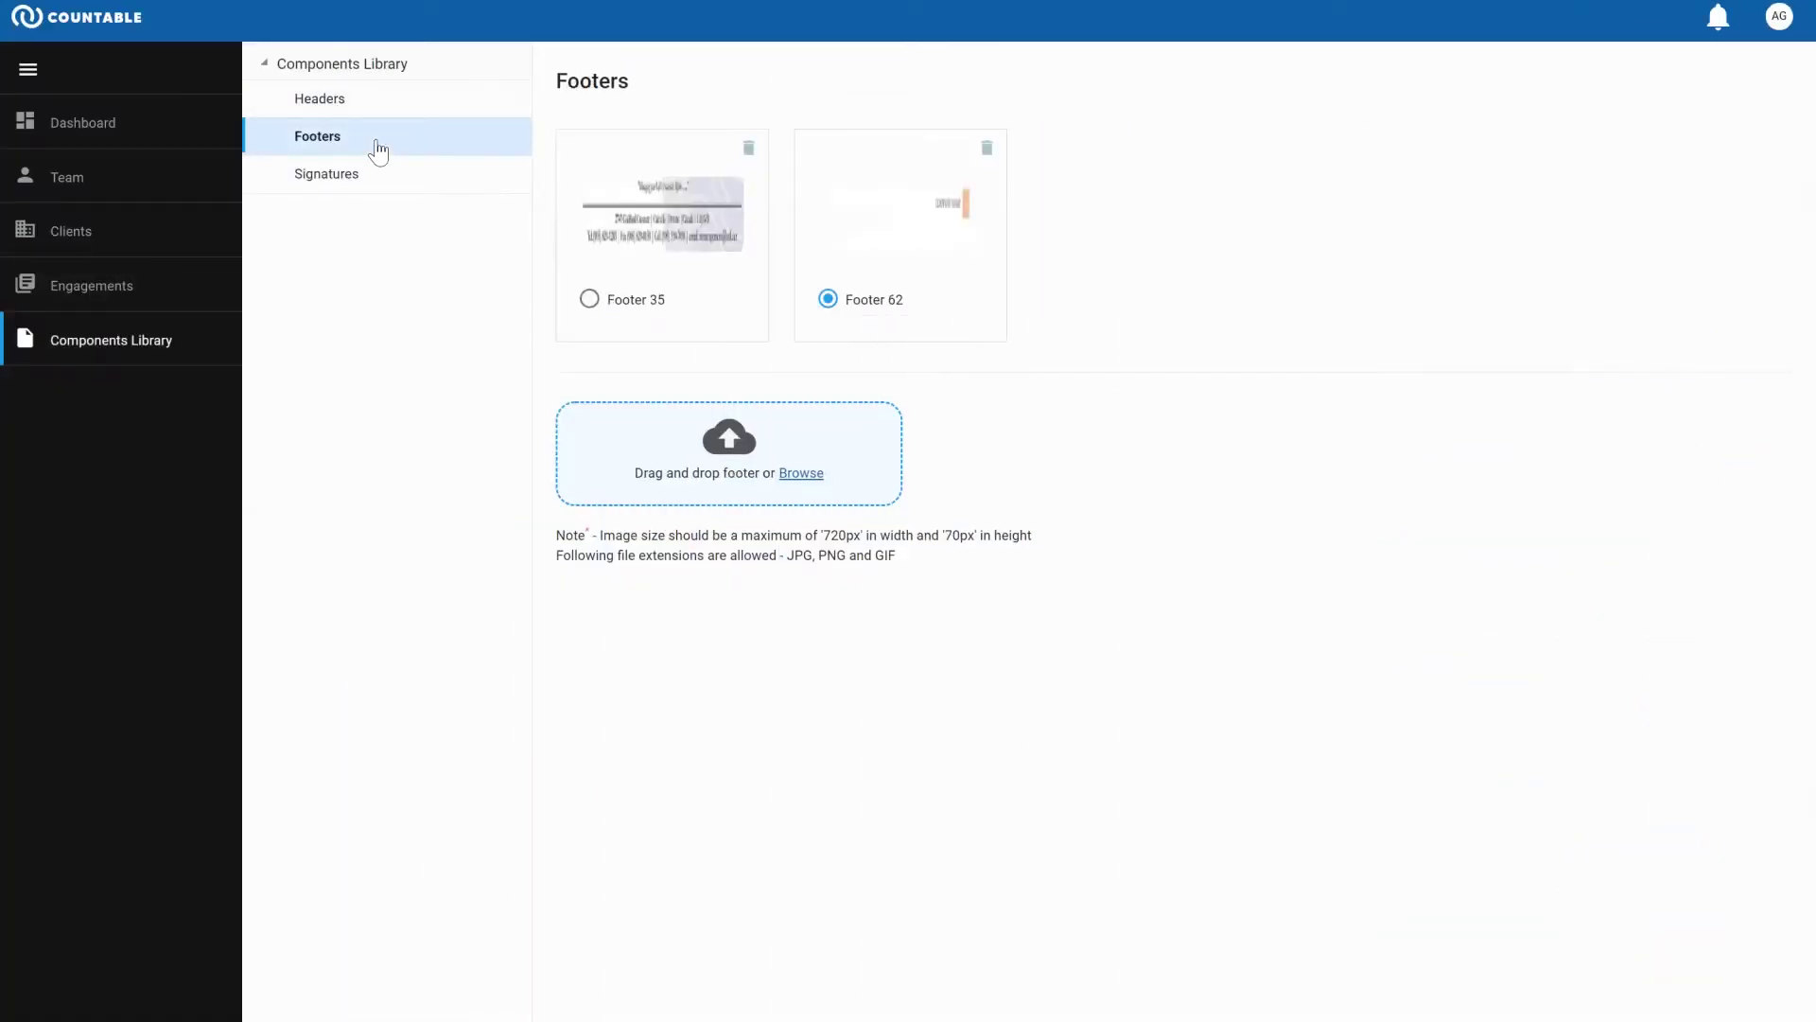
left_click(376, 174)
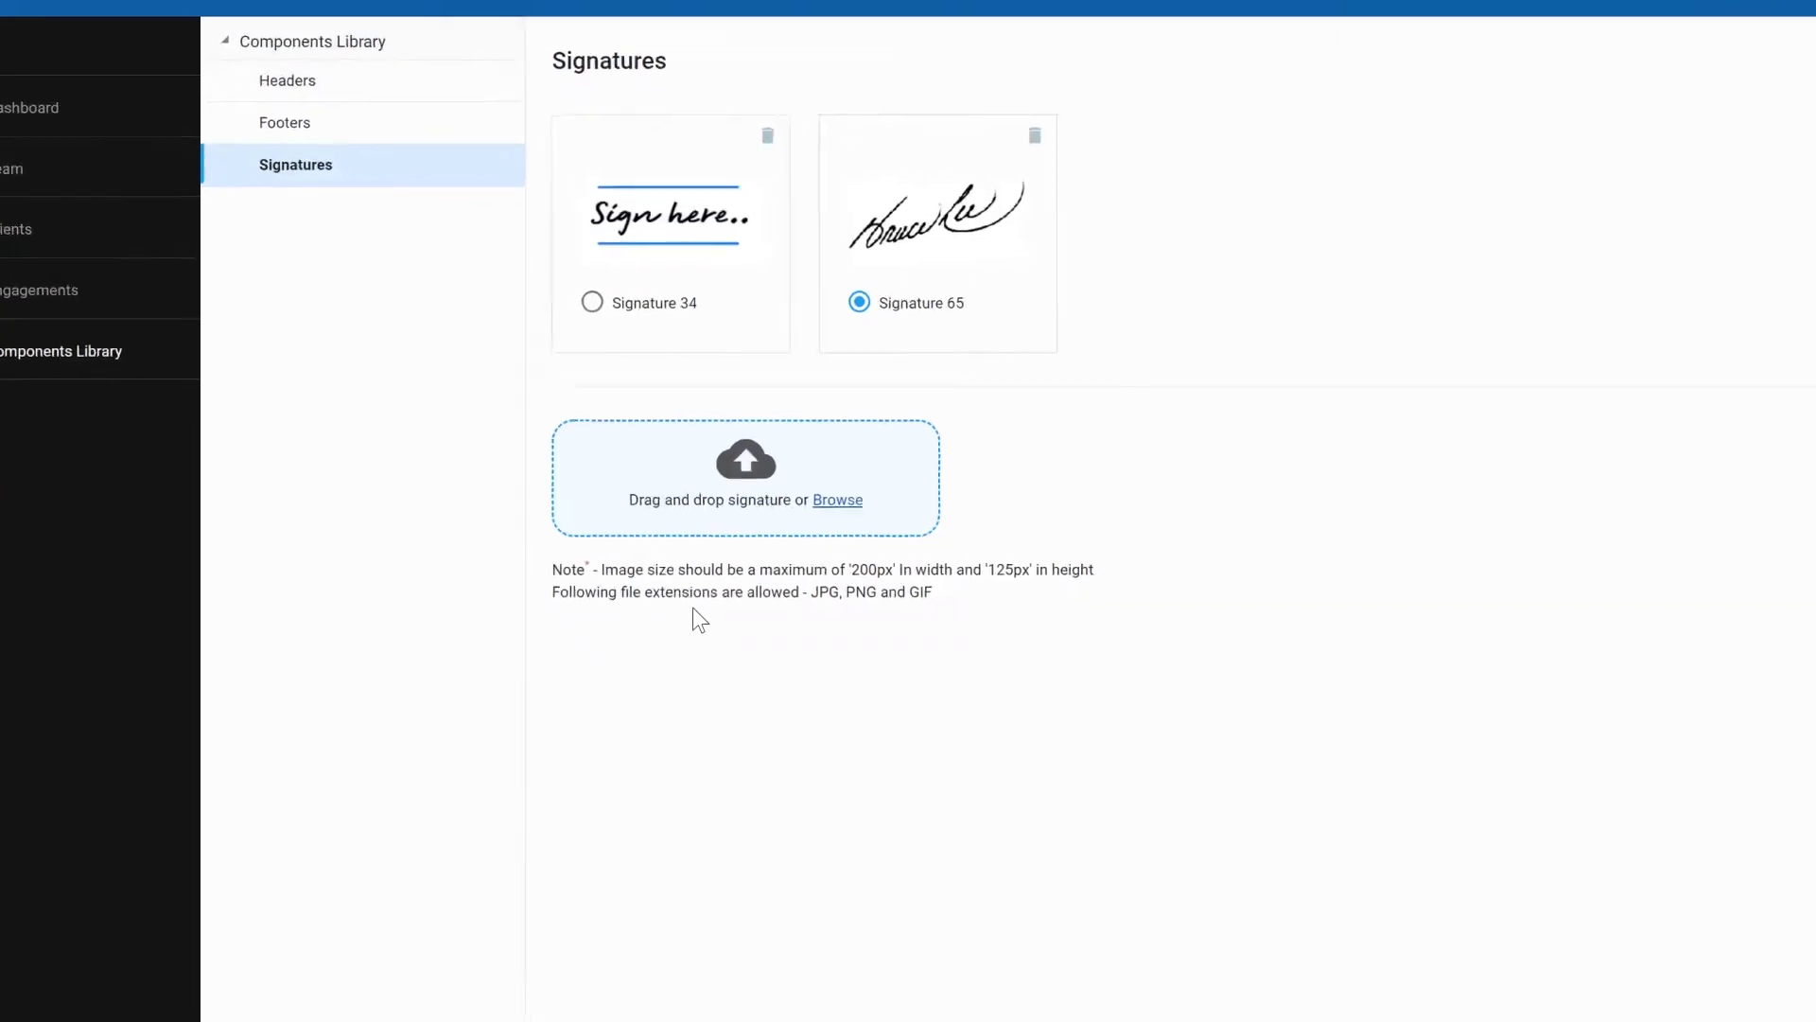
left_click_drag(553, 568, 982, 626)
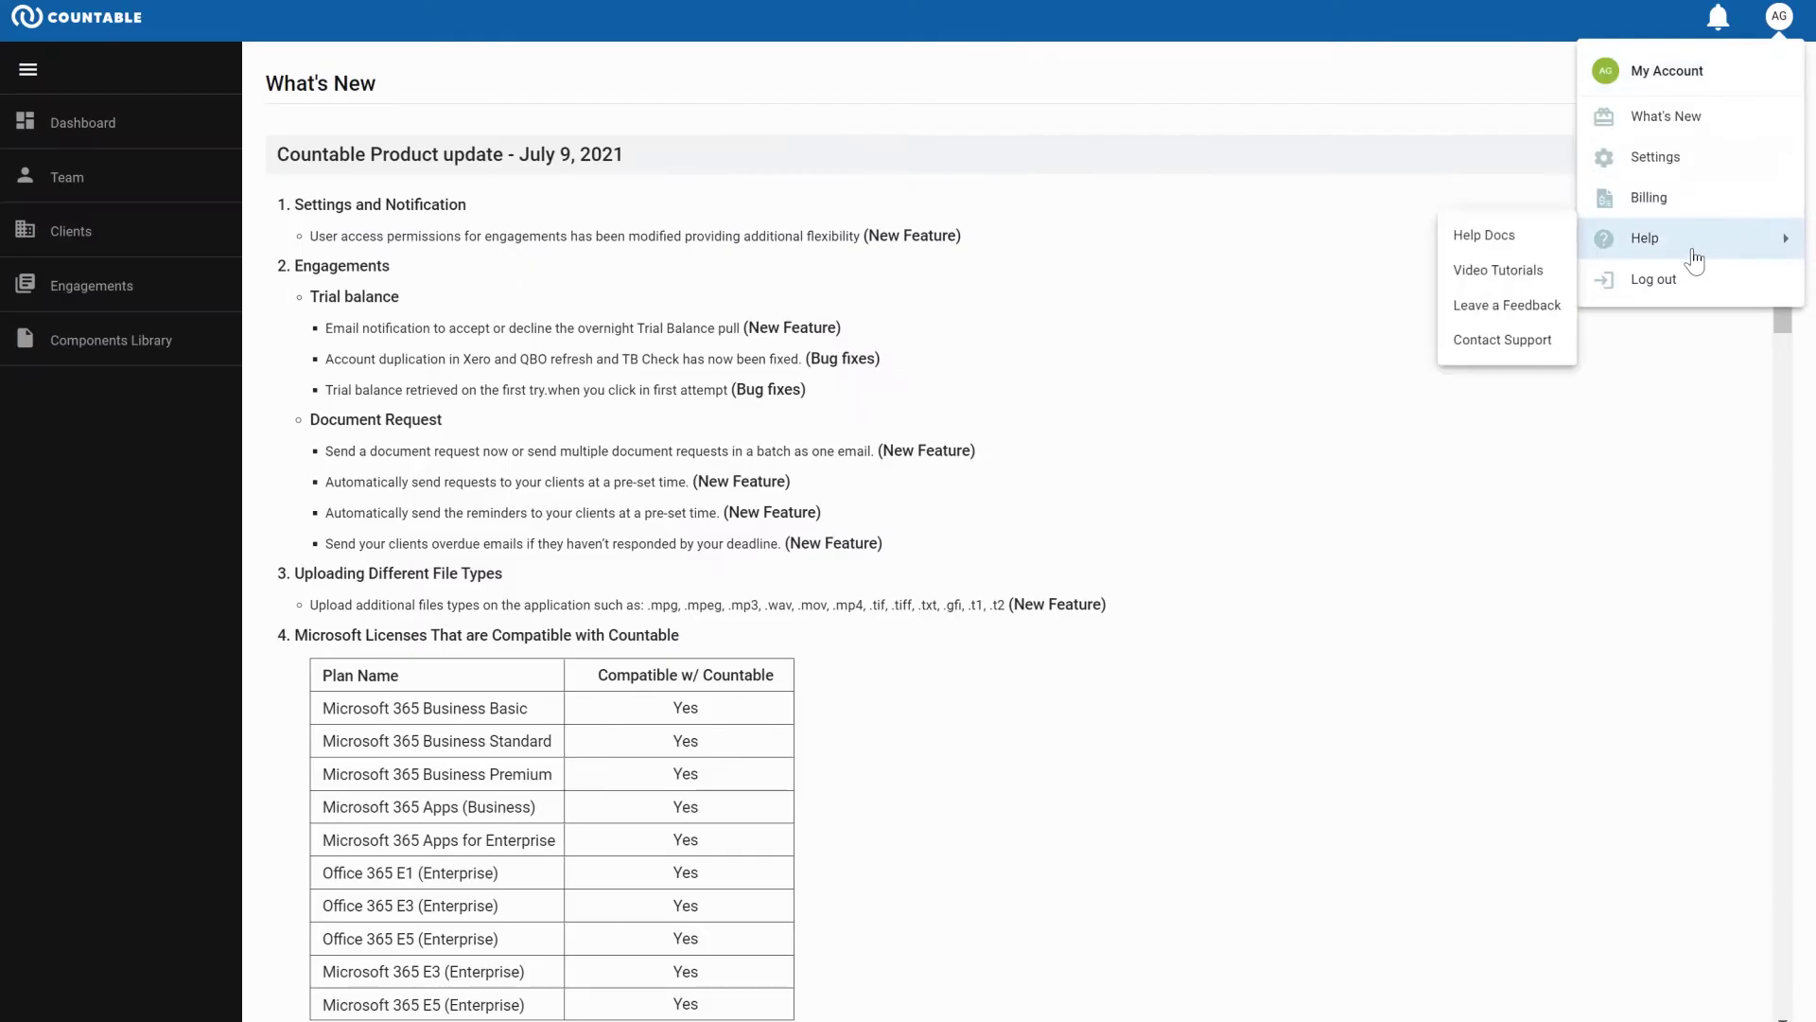
Step: Open the Help section's Video Tutorials and browse the list through to the Header, Footer, Signature Upload video
left_click(1542, 271)
left_click(1544, 275)
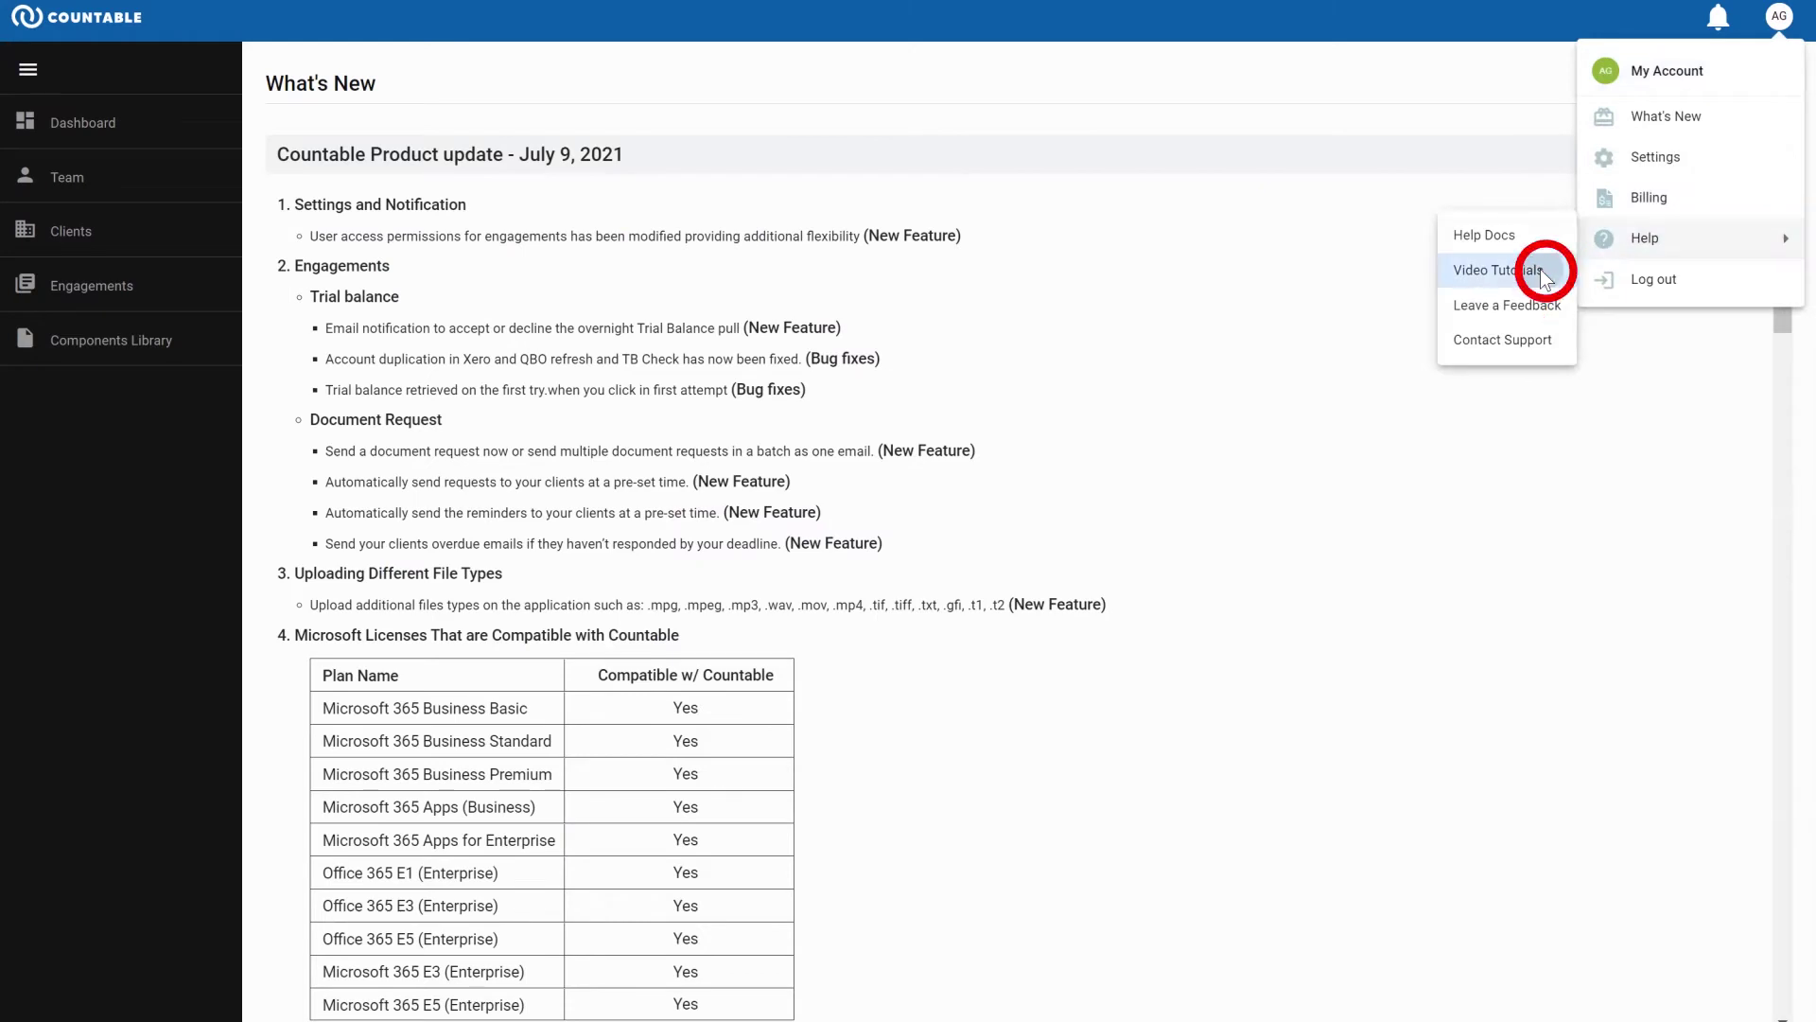
scroll(1123, 397, "down", 20)
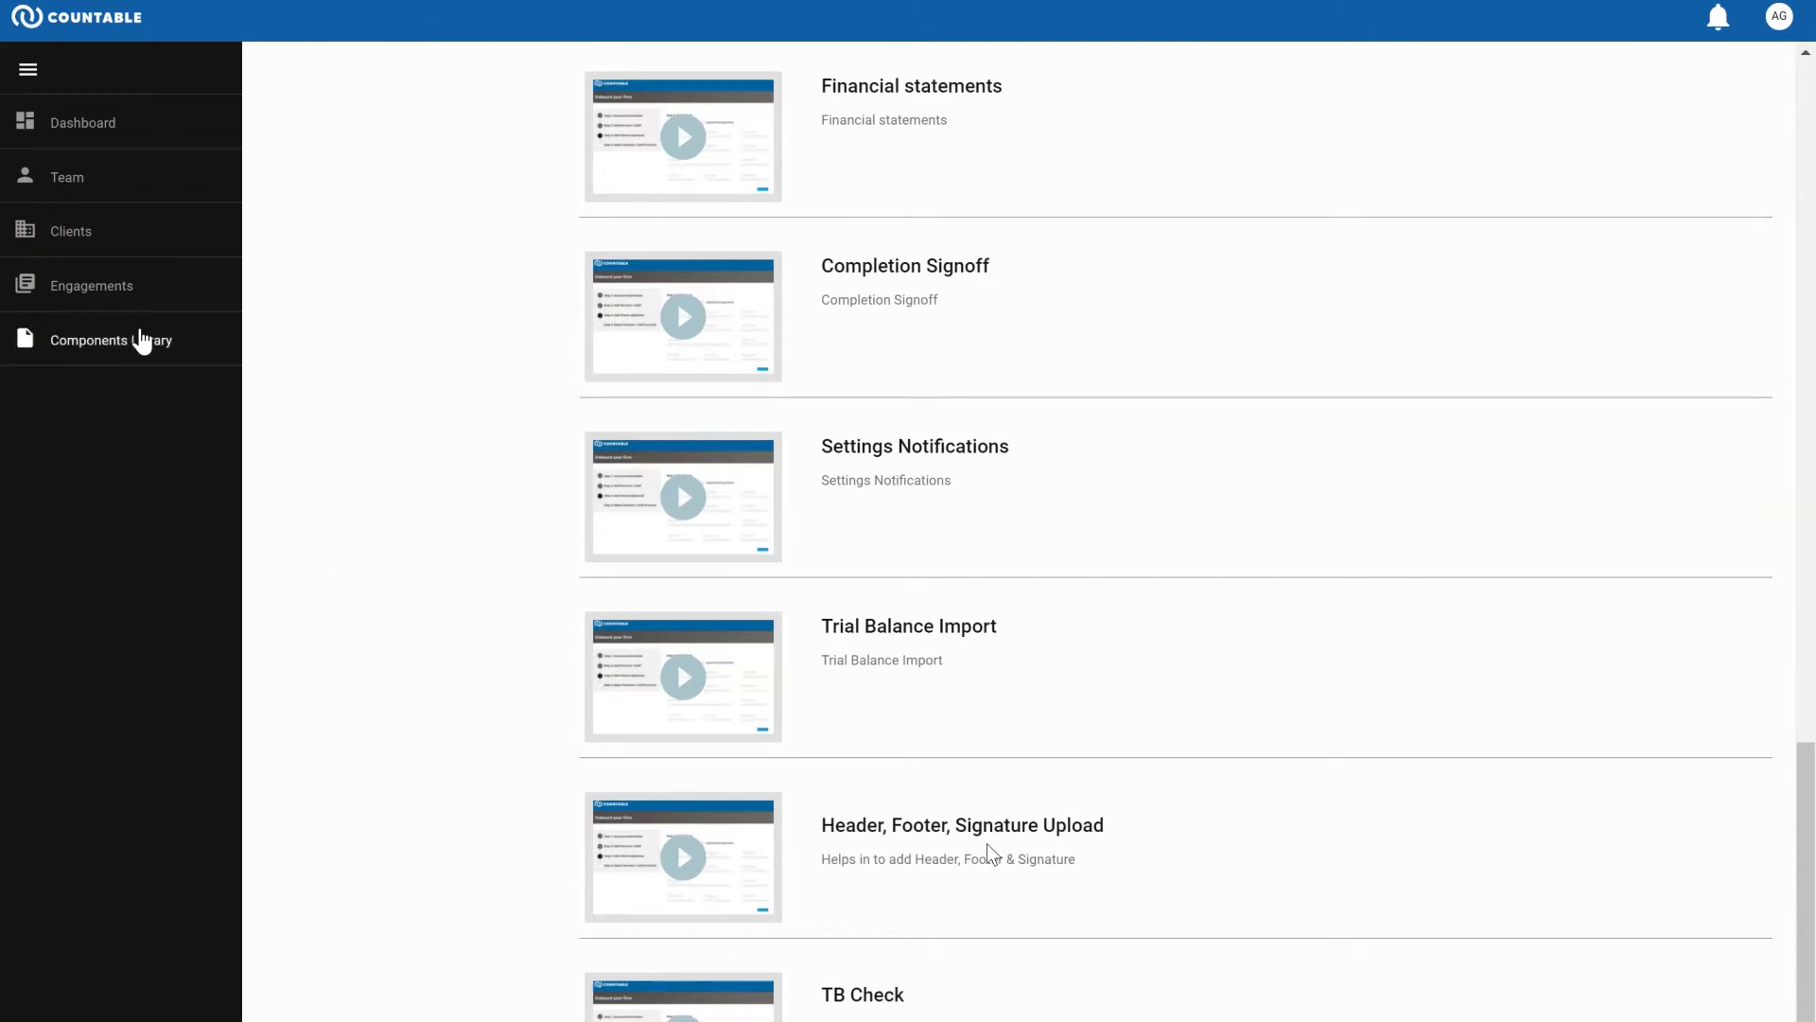
Step: Go to the Clients list and start connecting AUM Ltd to QuickBooks
left_click(167, 339)
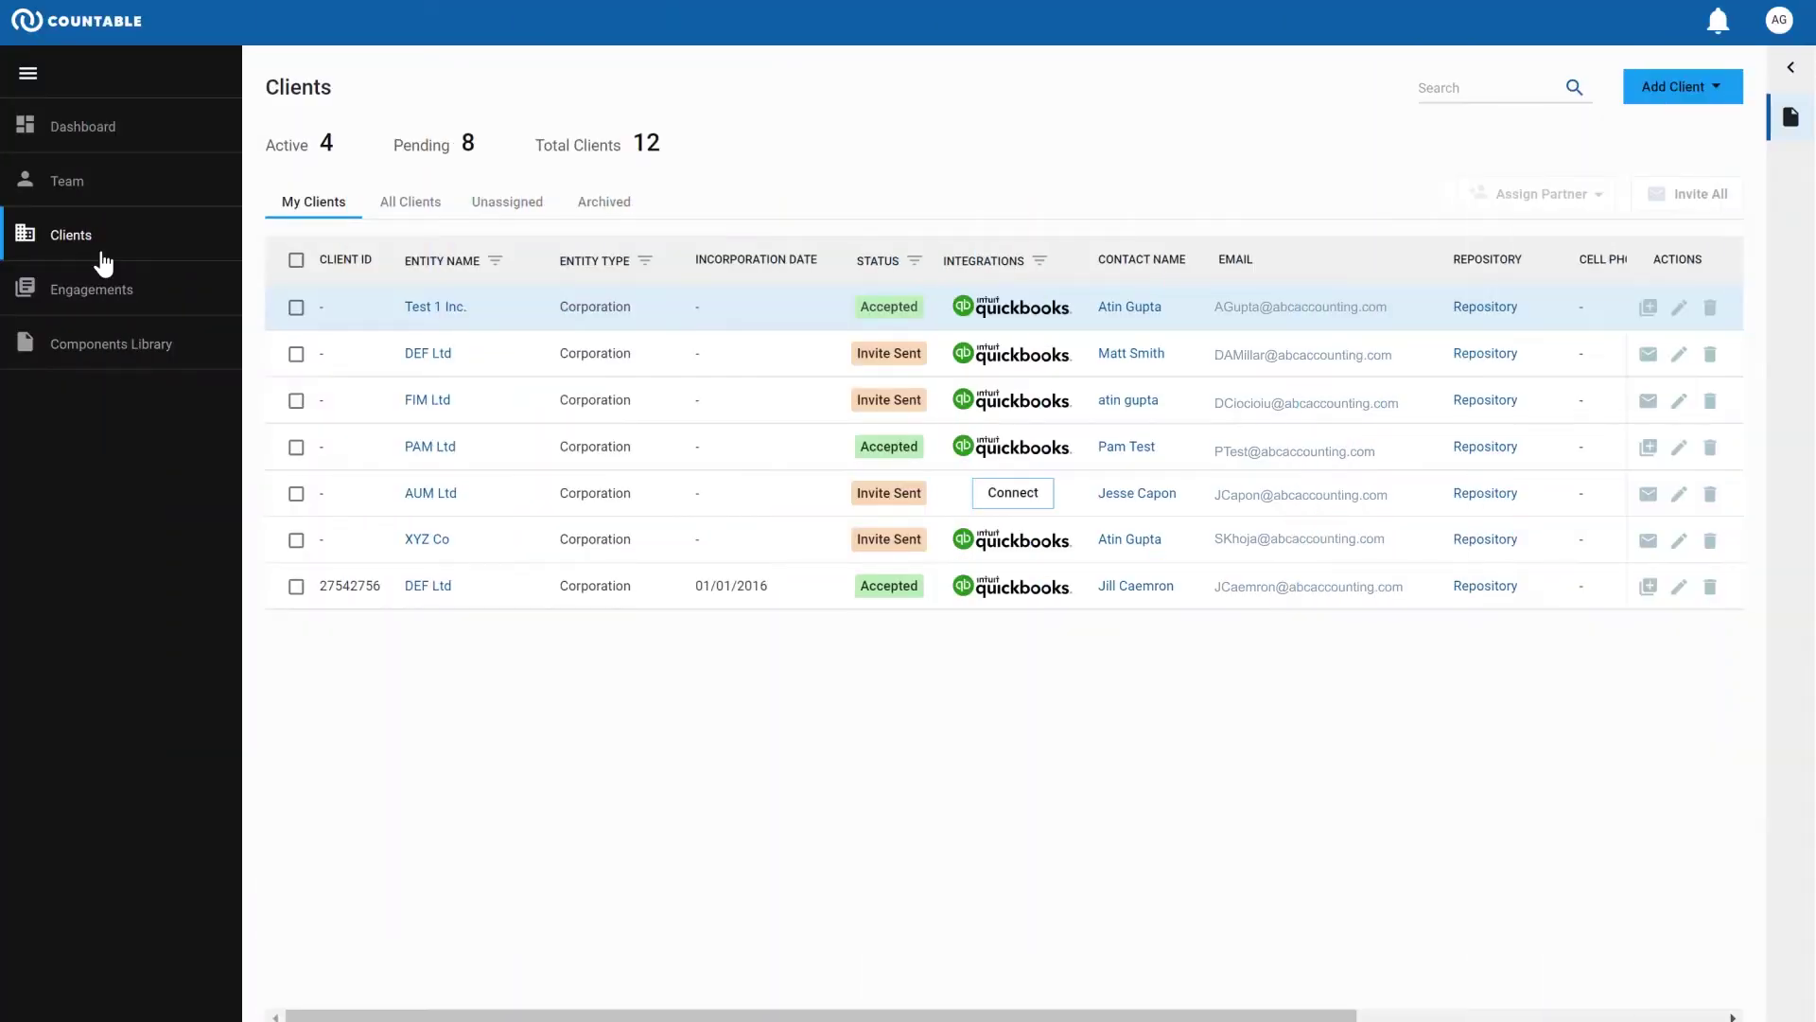
left_click(106, 244)
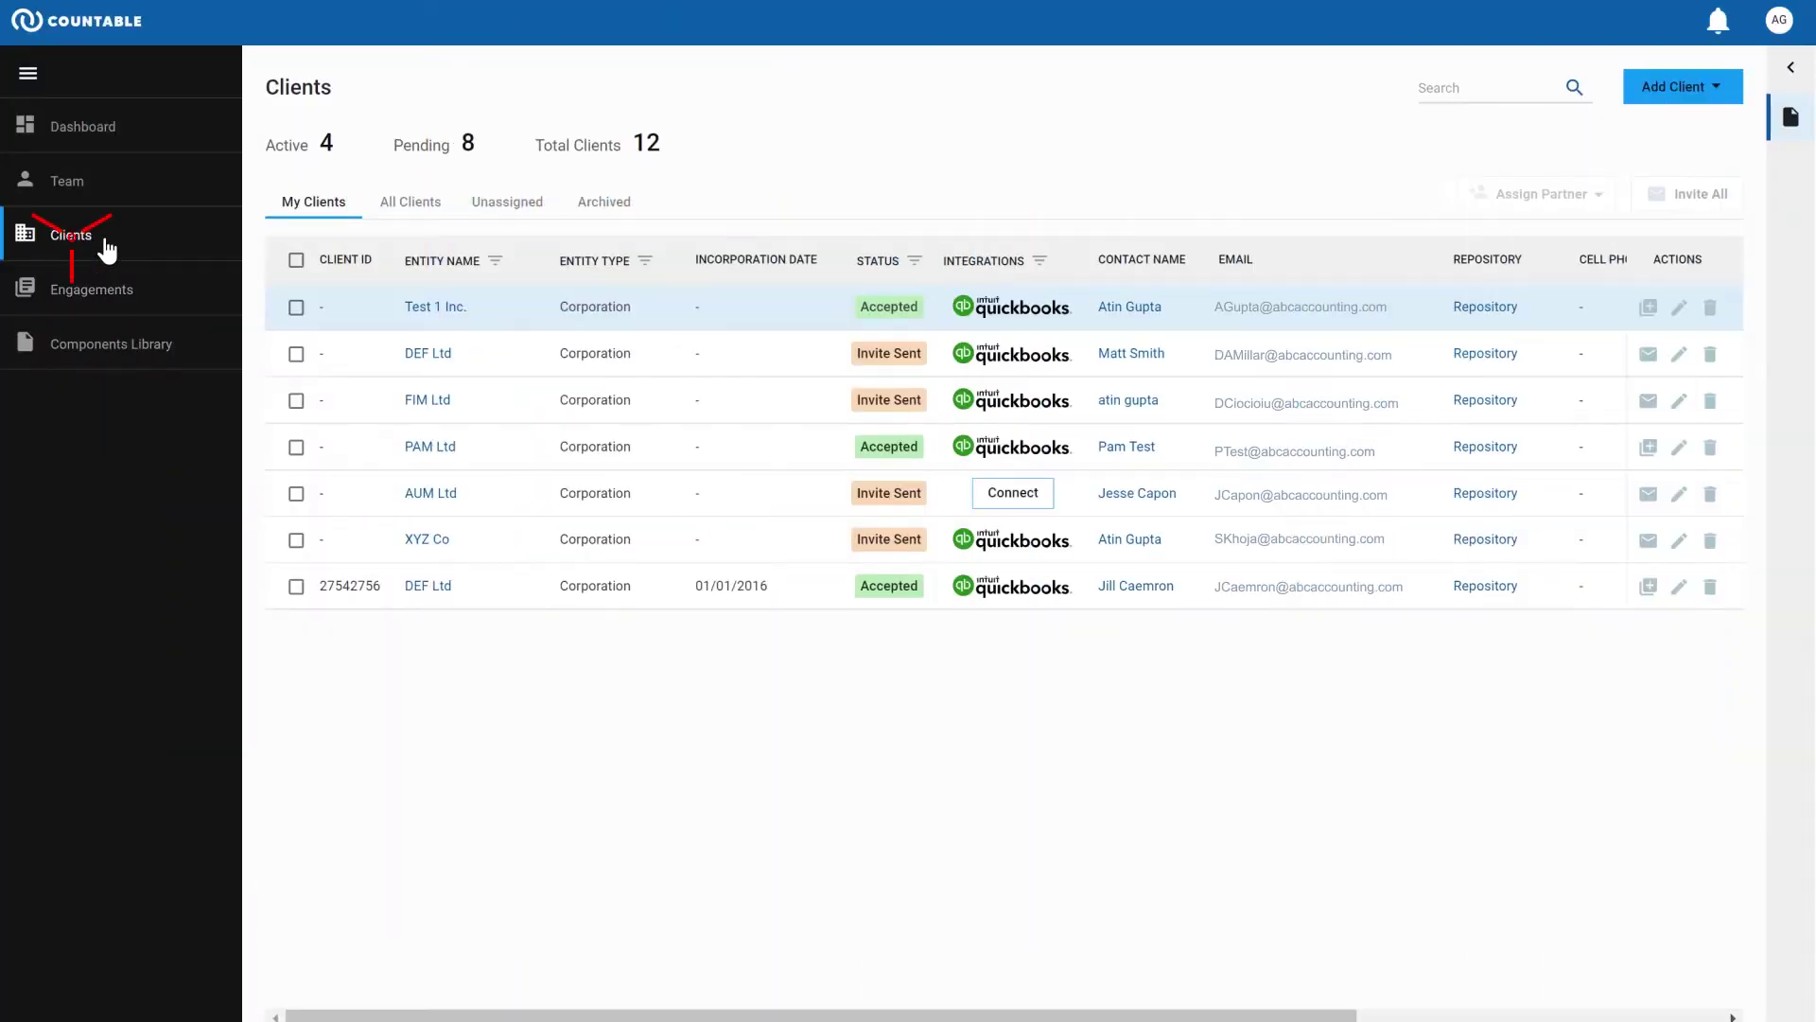
left_click(28, 73)
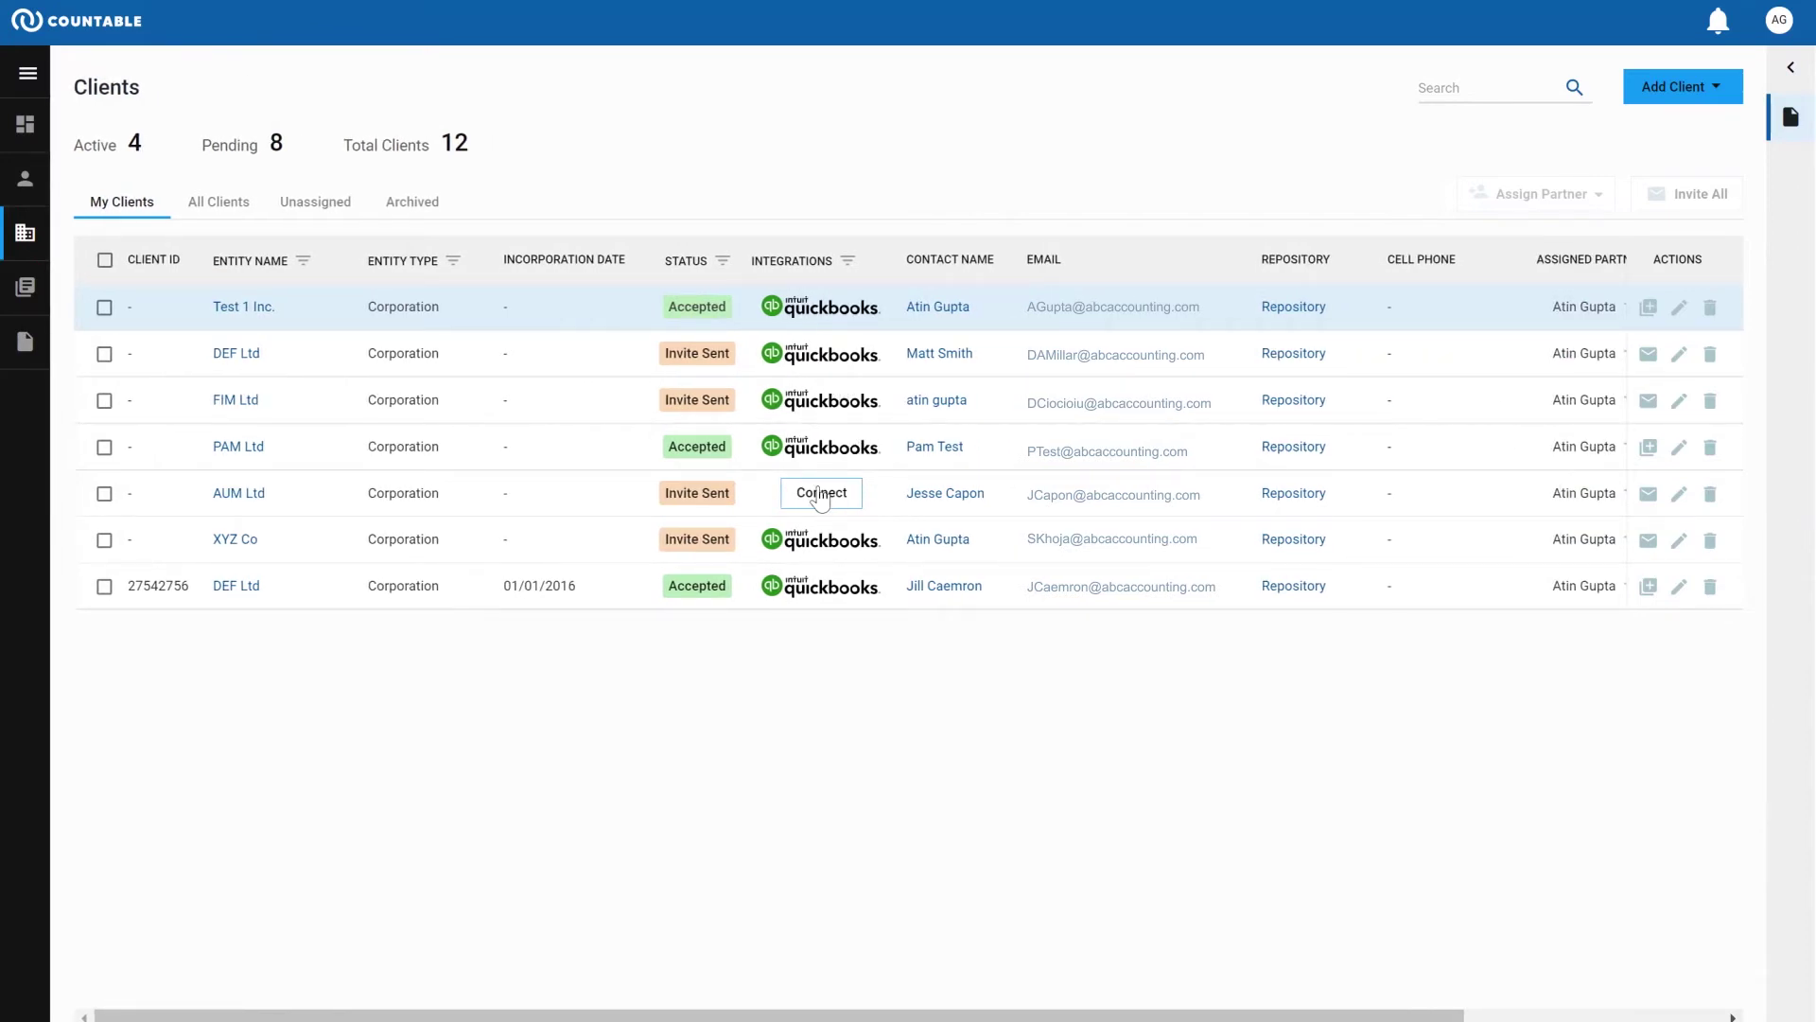
left_click(823, 496)
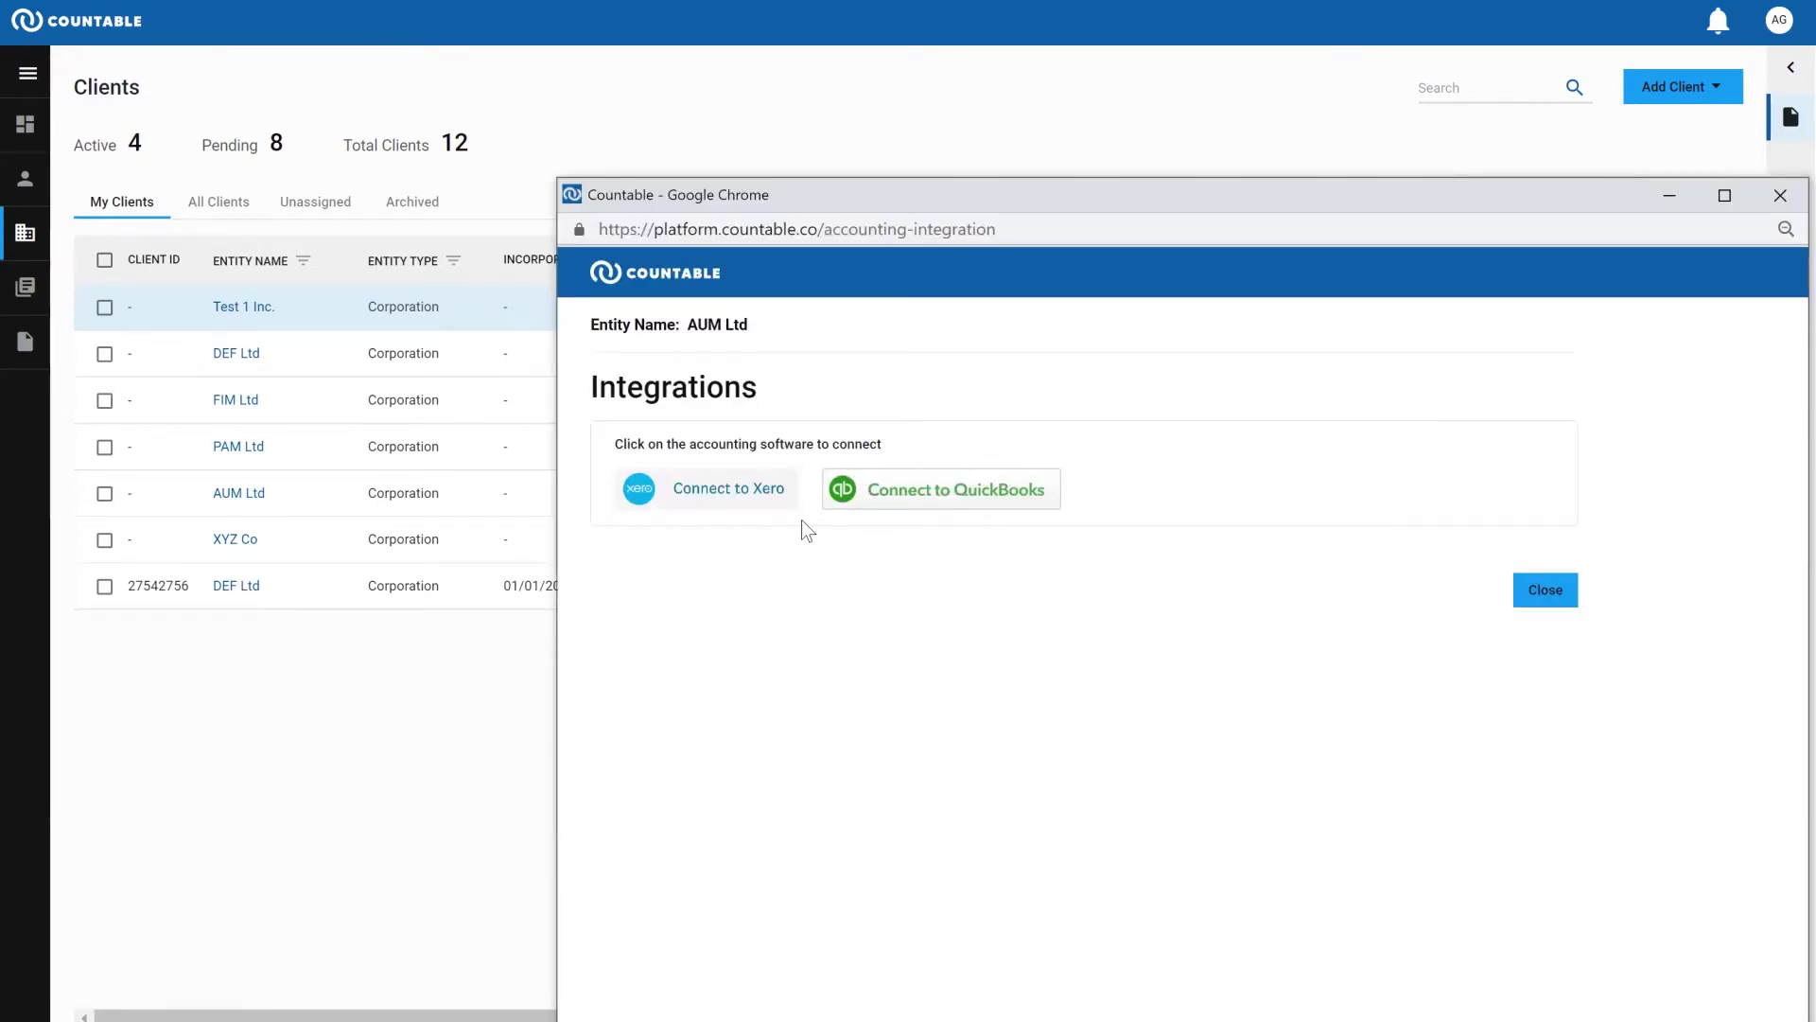
left_click(978, 508)
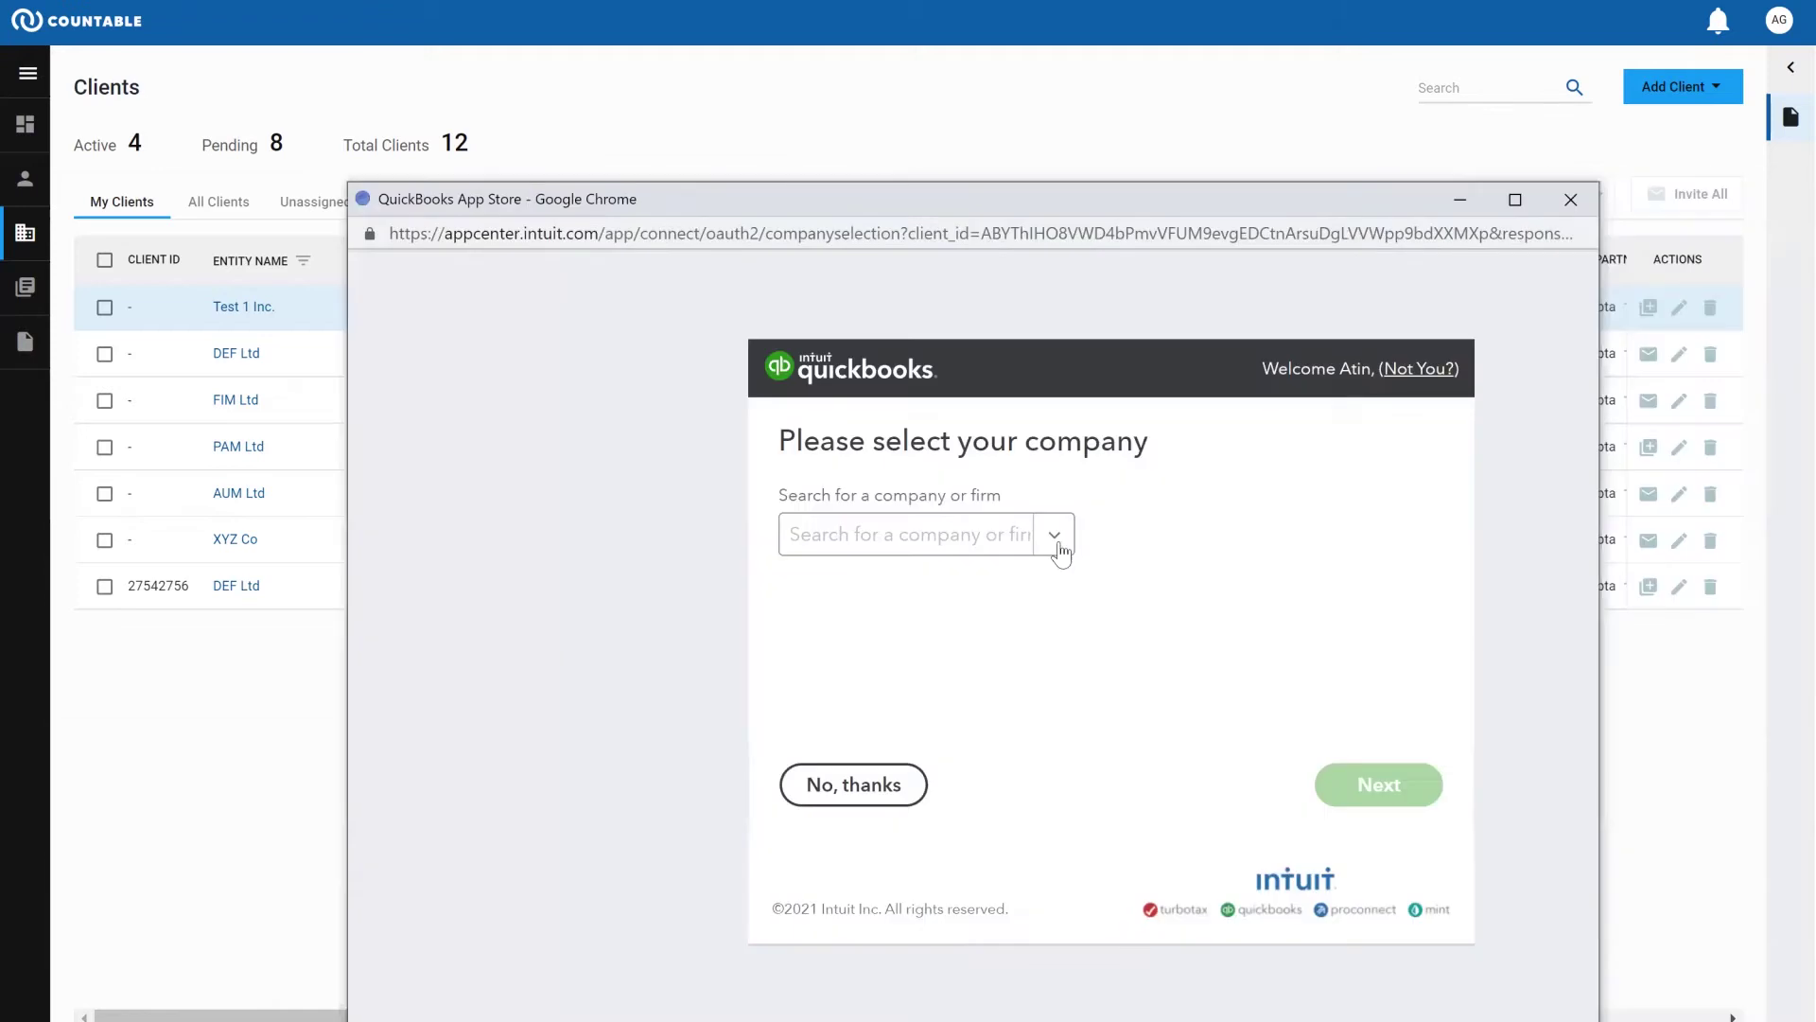
Step: Choose ABC Accounting as the QuickBooks company, enable Install for your firm, complete the connection and close the integrations window
left_click(1056, 535)
left_click(863, 592)
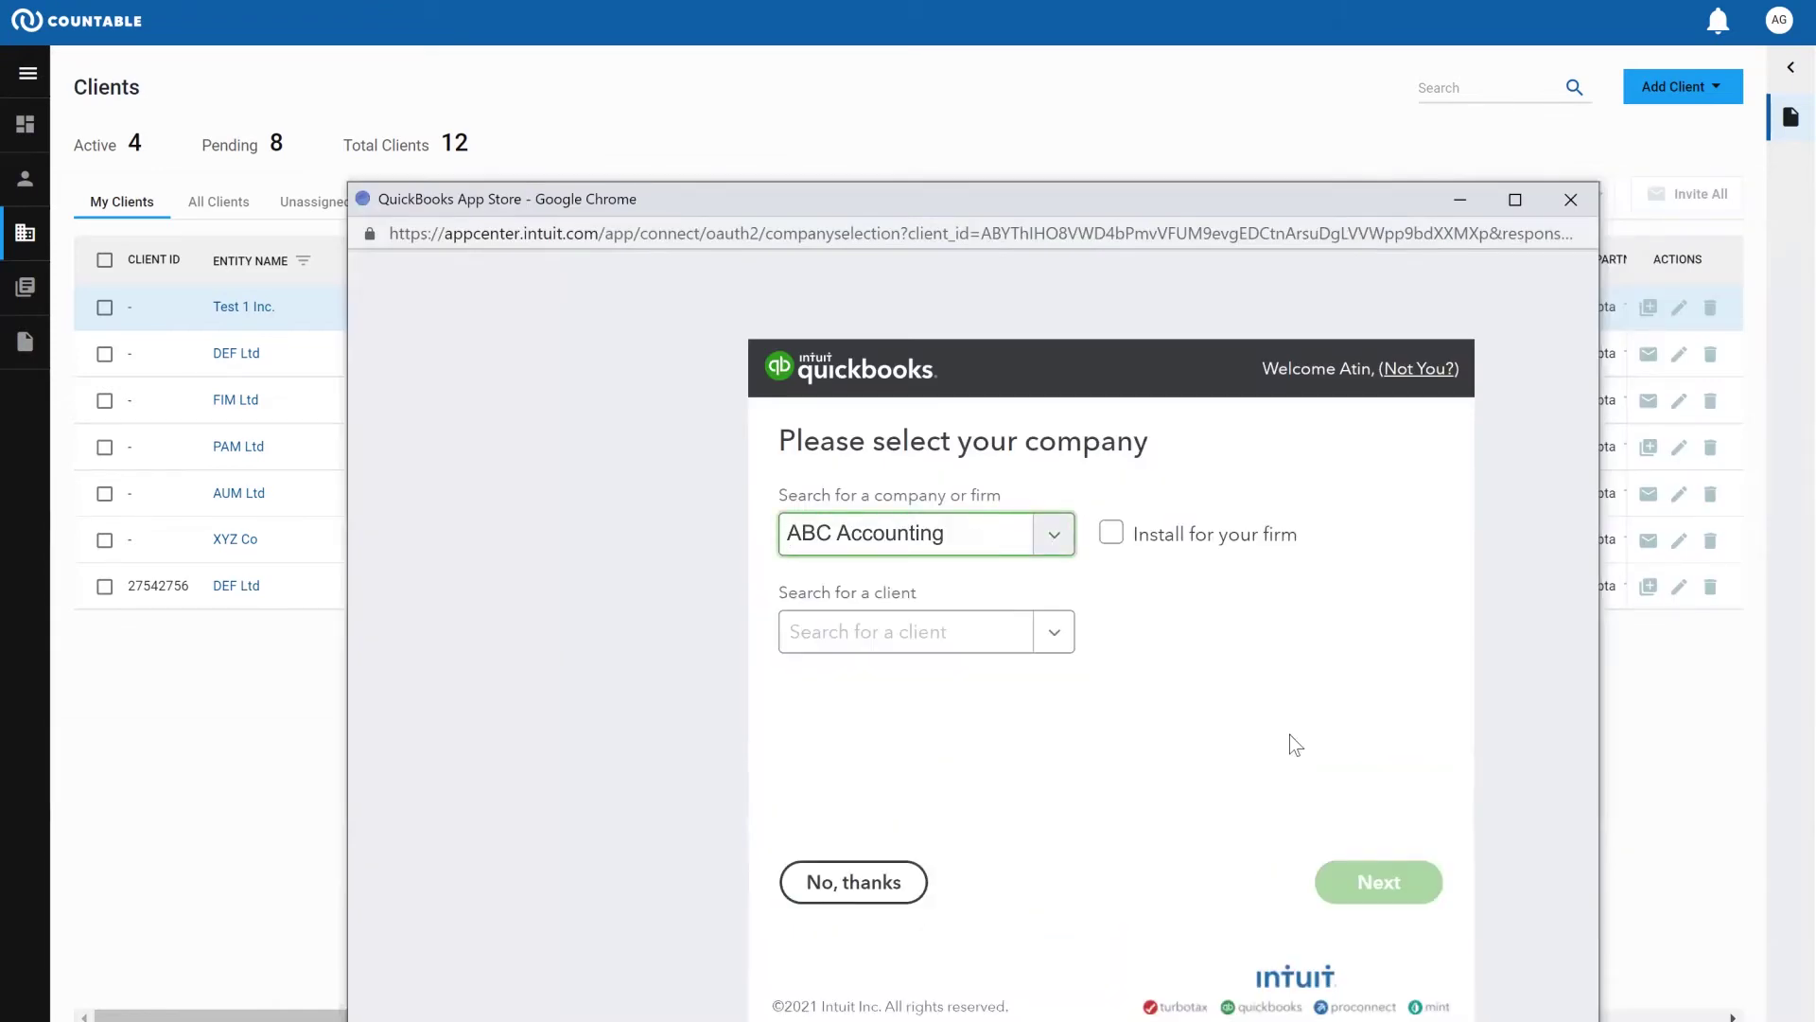
left_click(1112, 533)
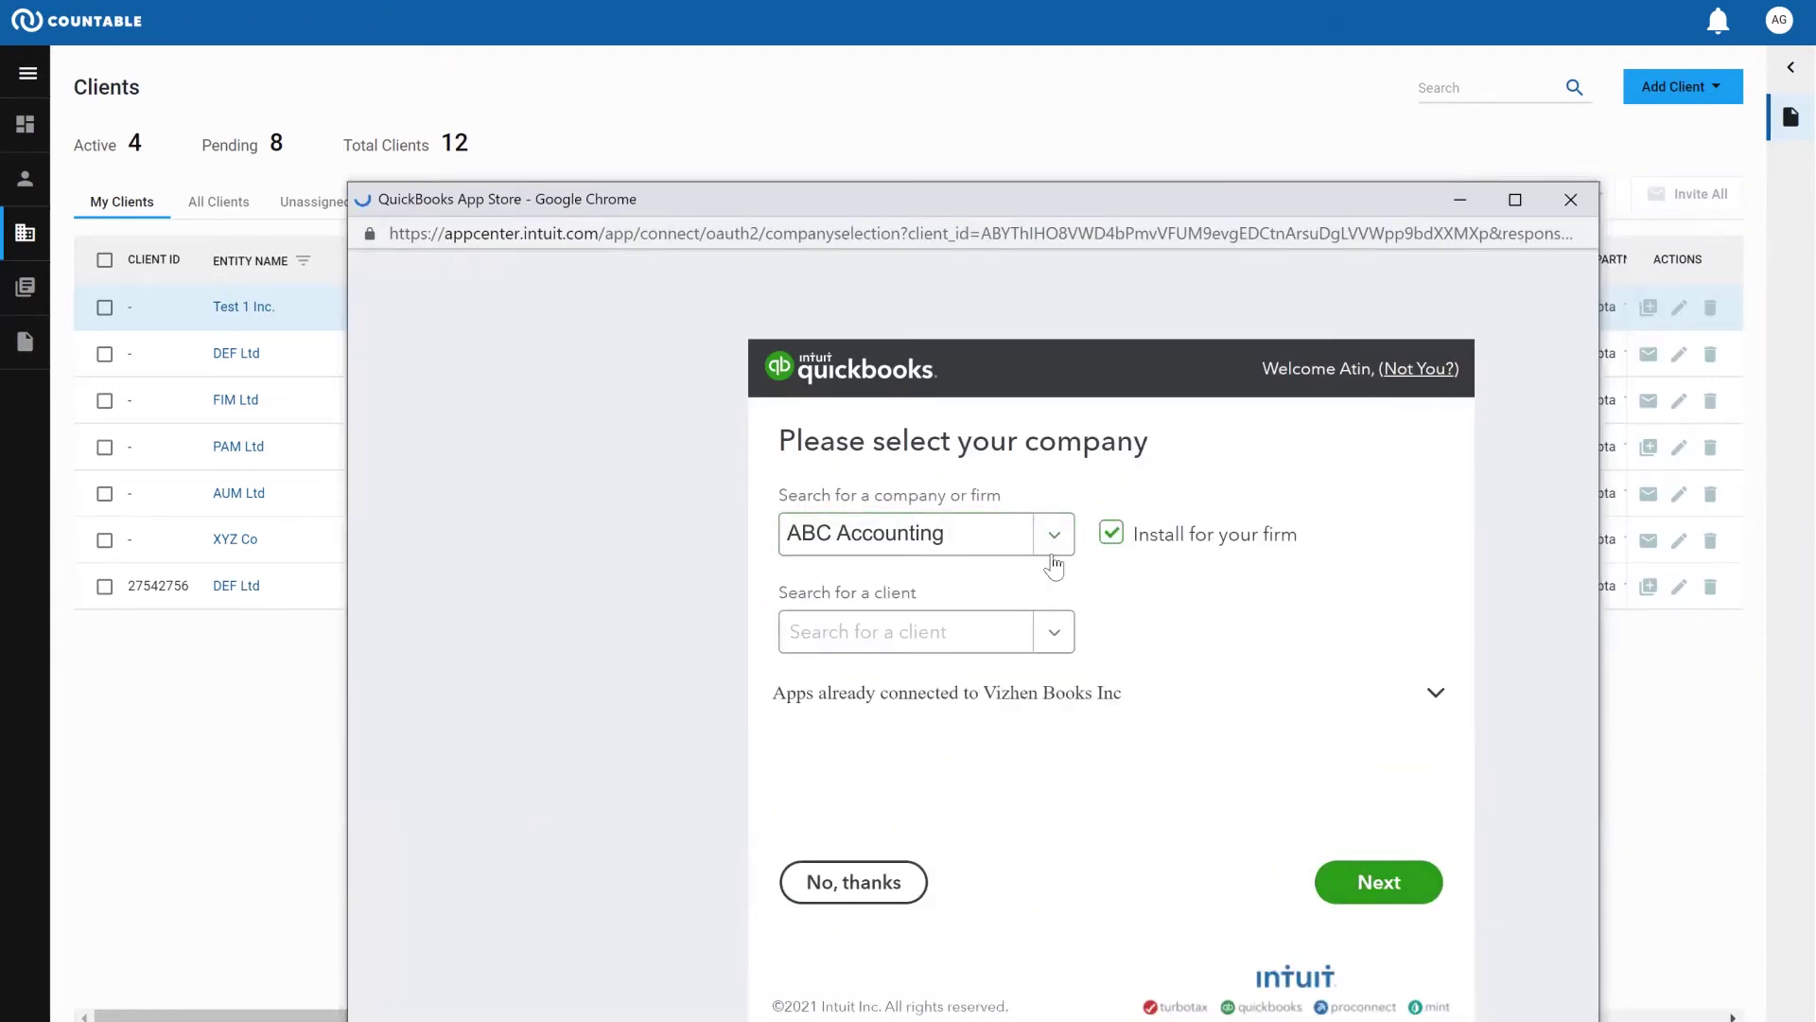
left_click(1378, 882)
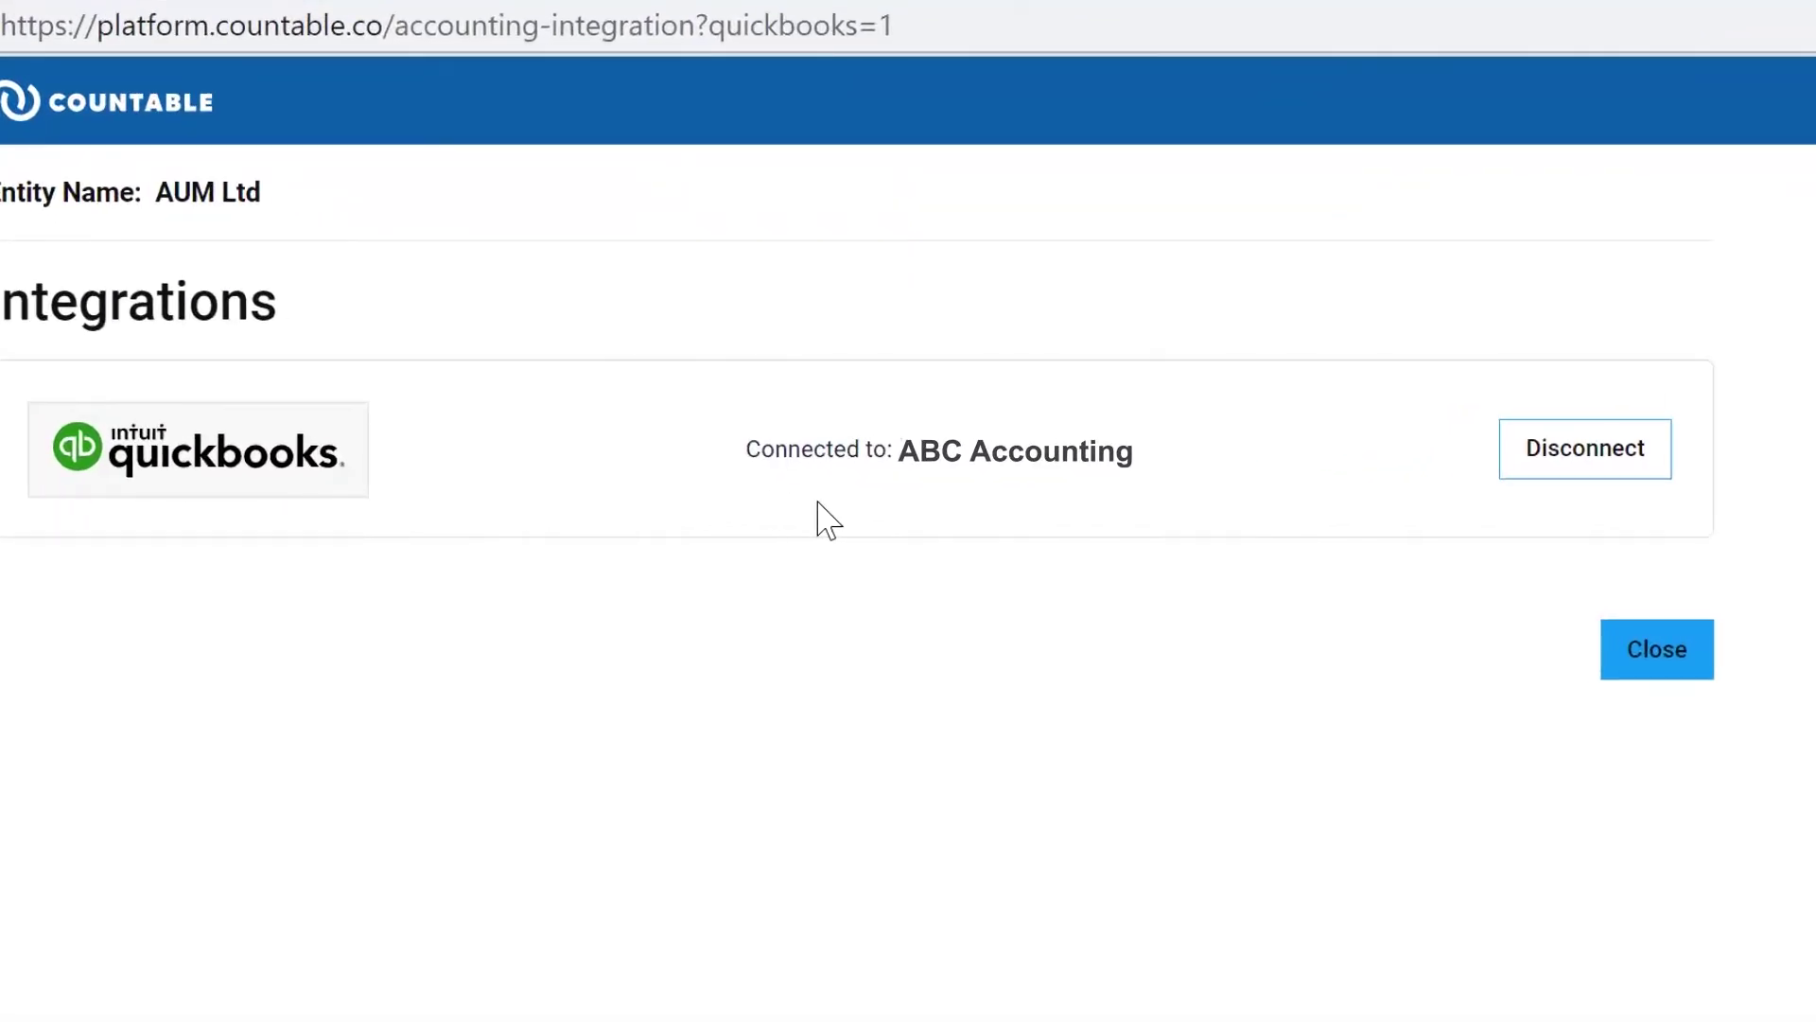
left_click(1650, 650)
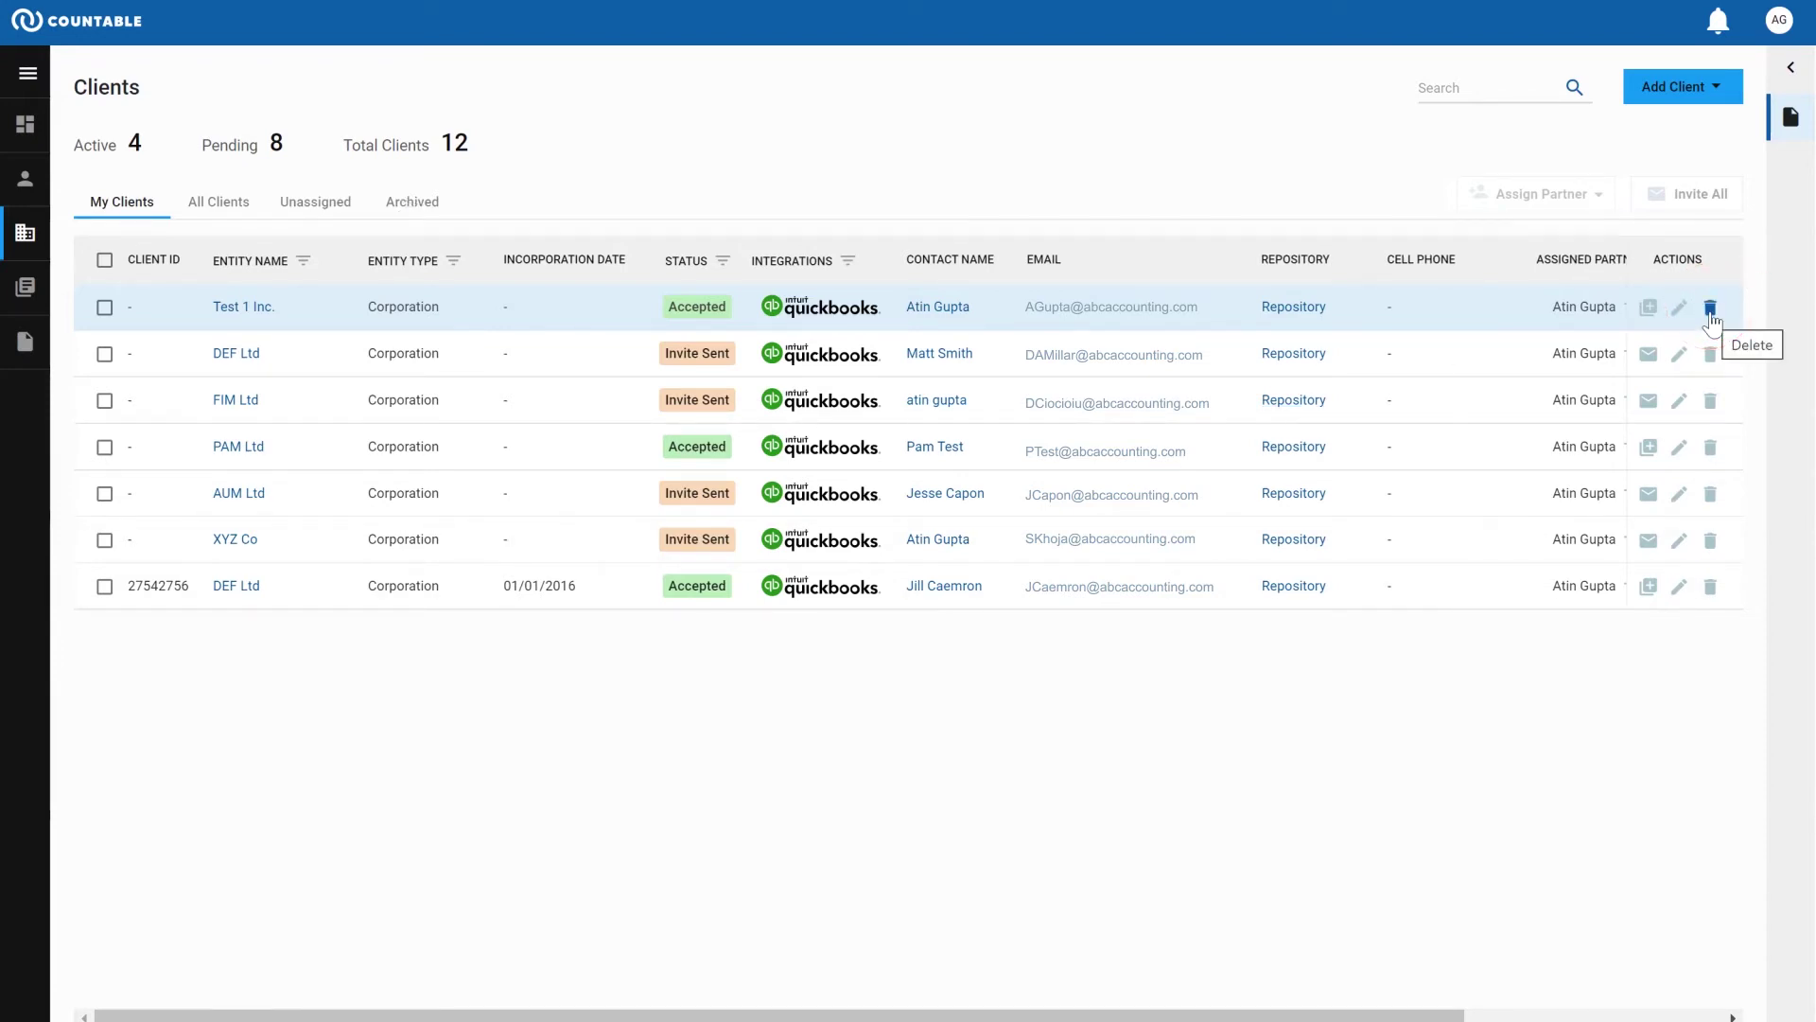
Step: Open the client page of Test 1 Inc. and view its engagements and document repository
left_click(410, 202)
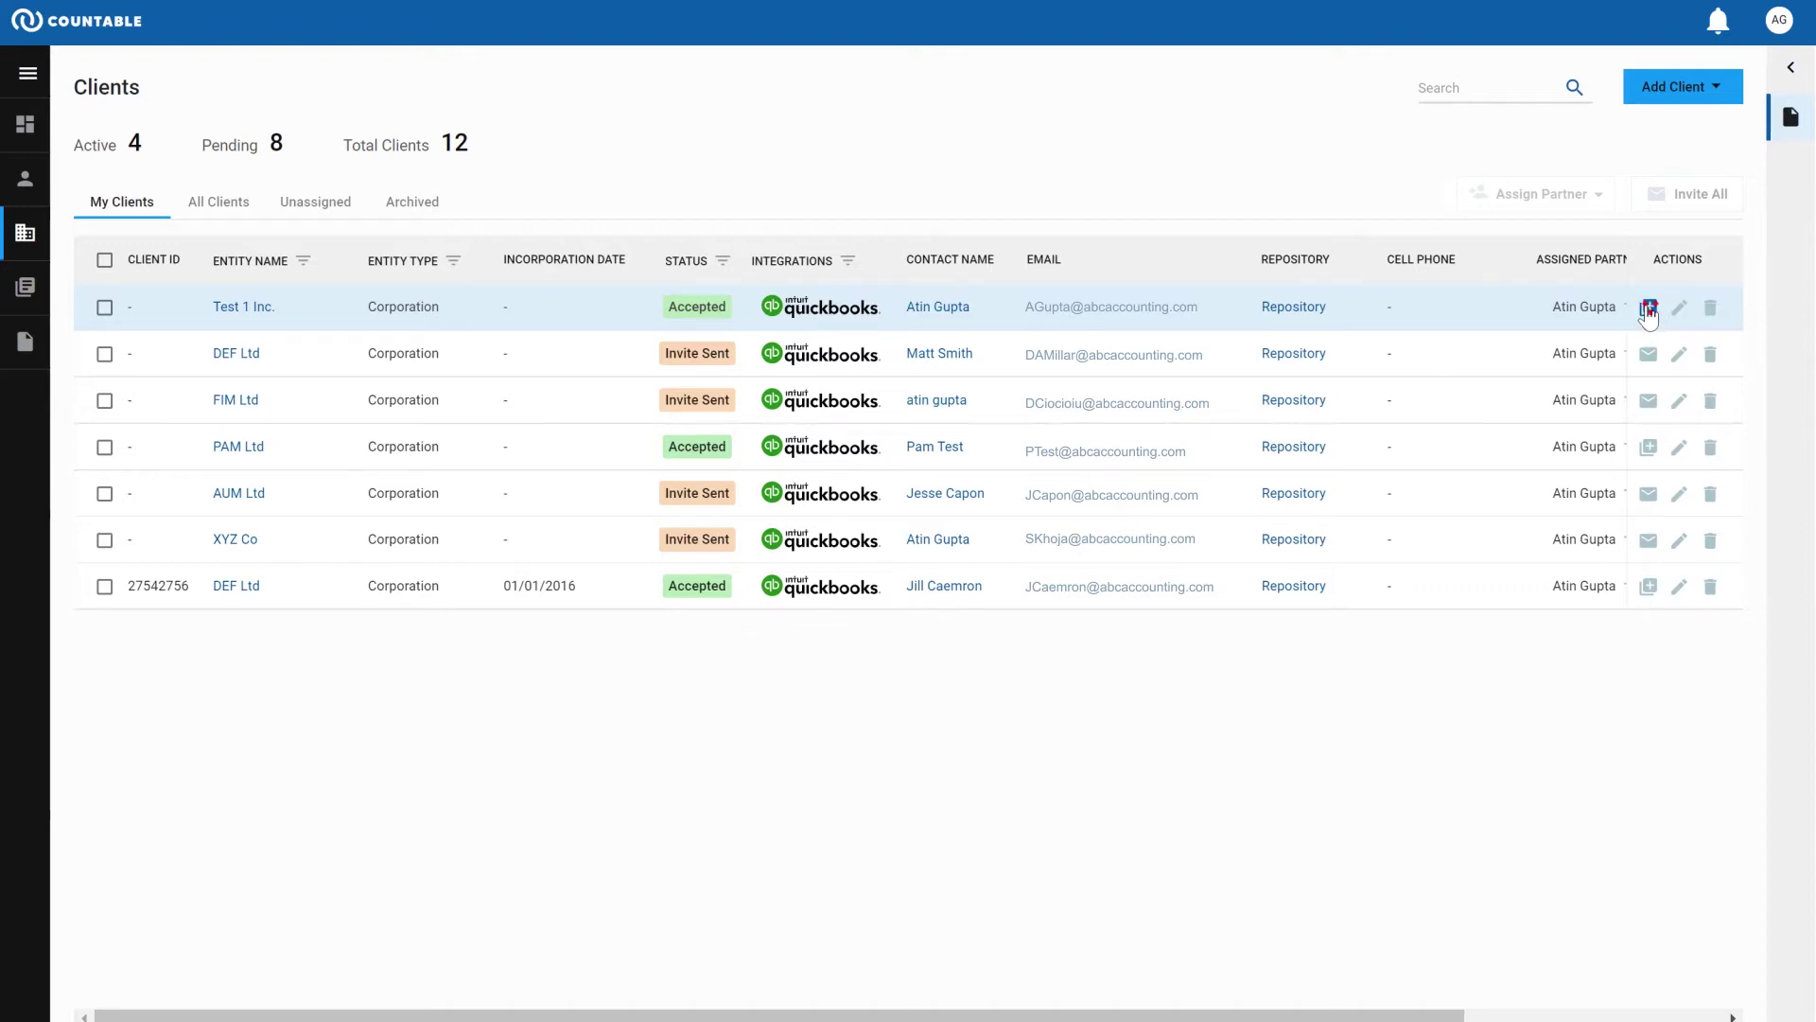
left_click(1647, 314)
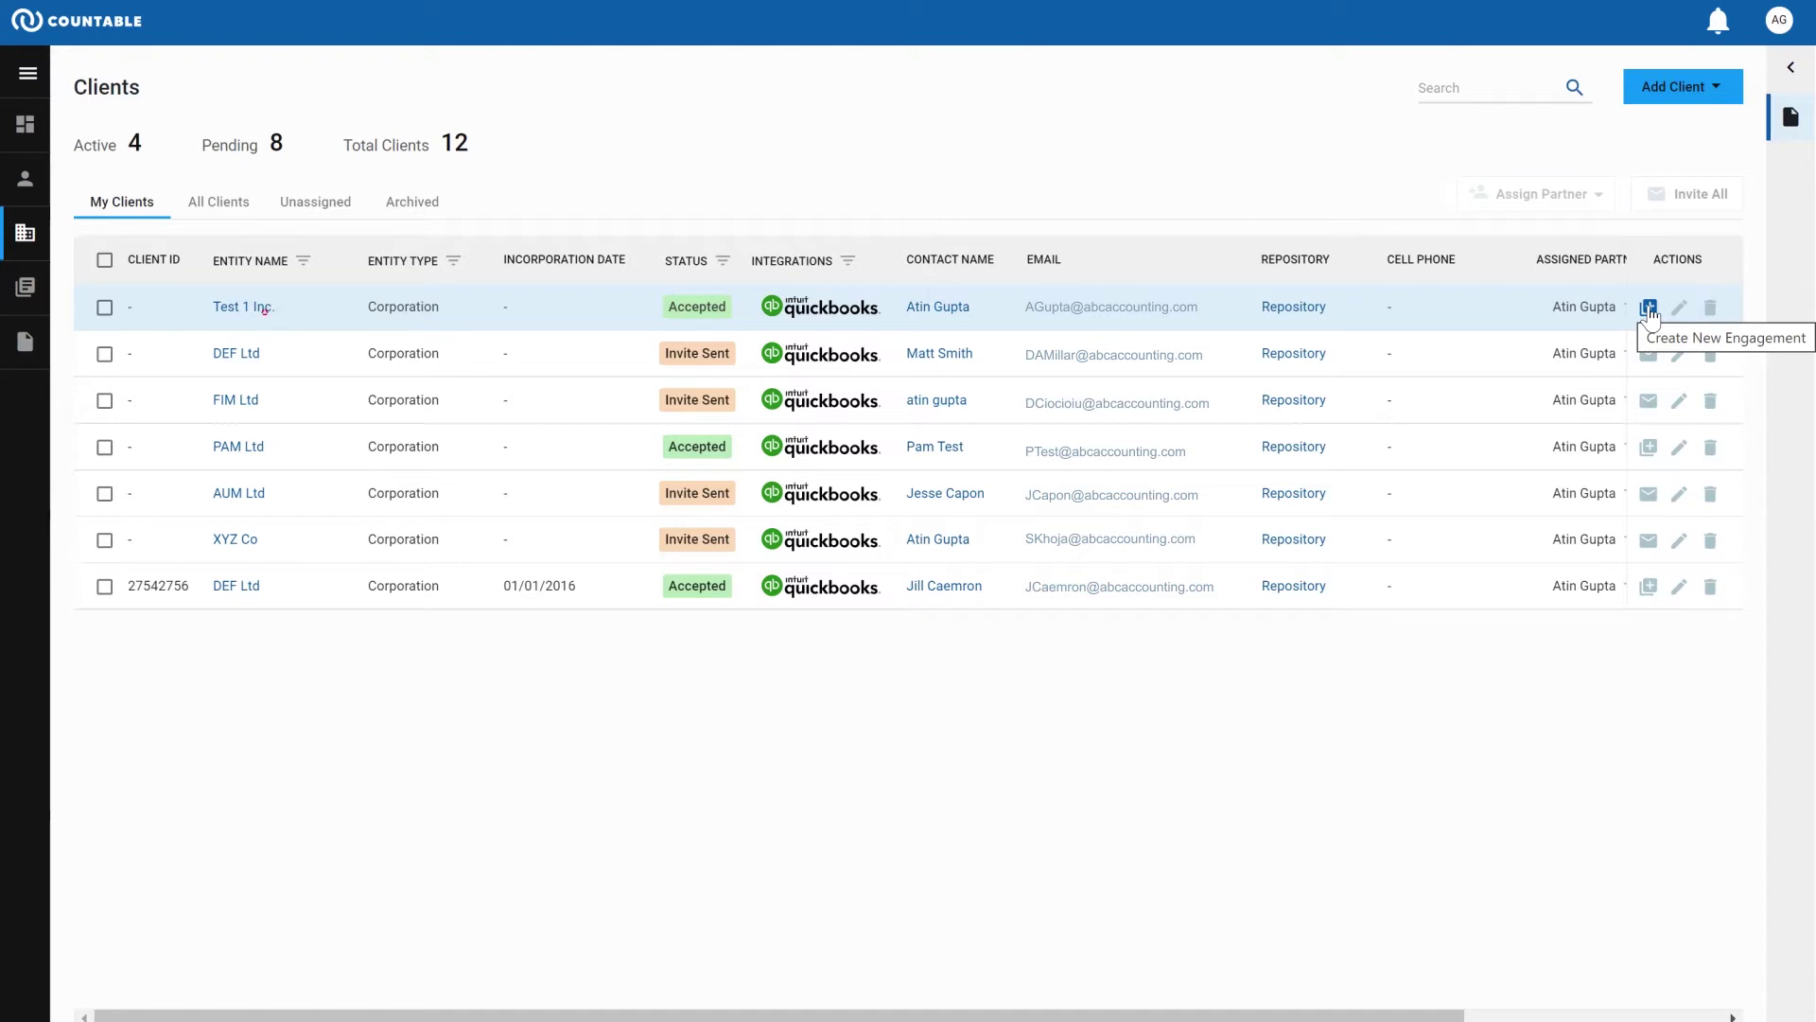
left_click(263, 308)
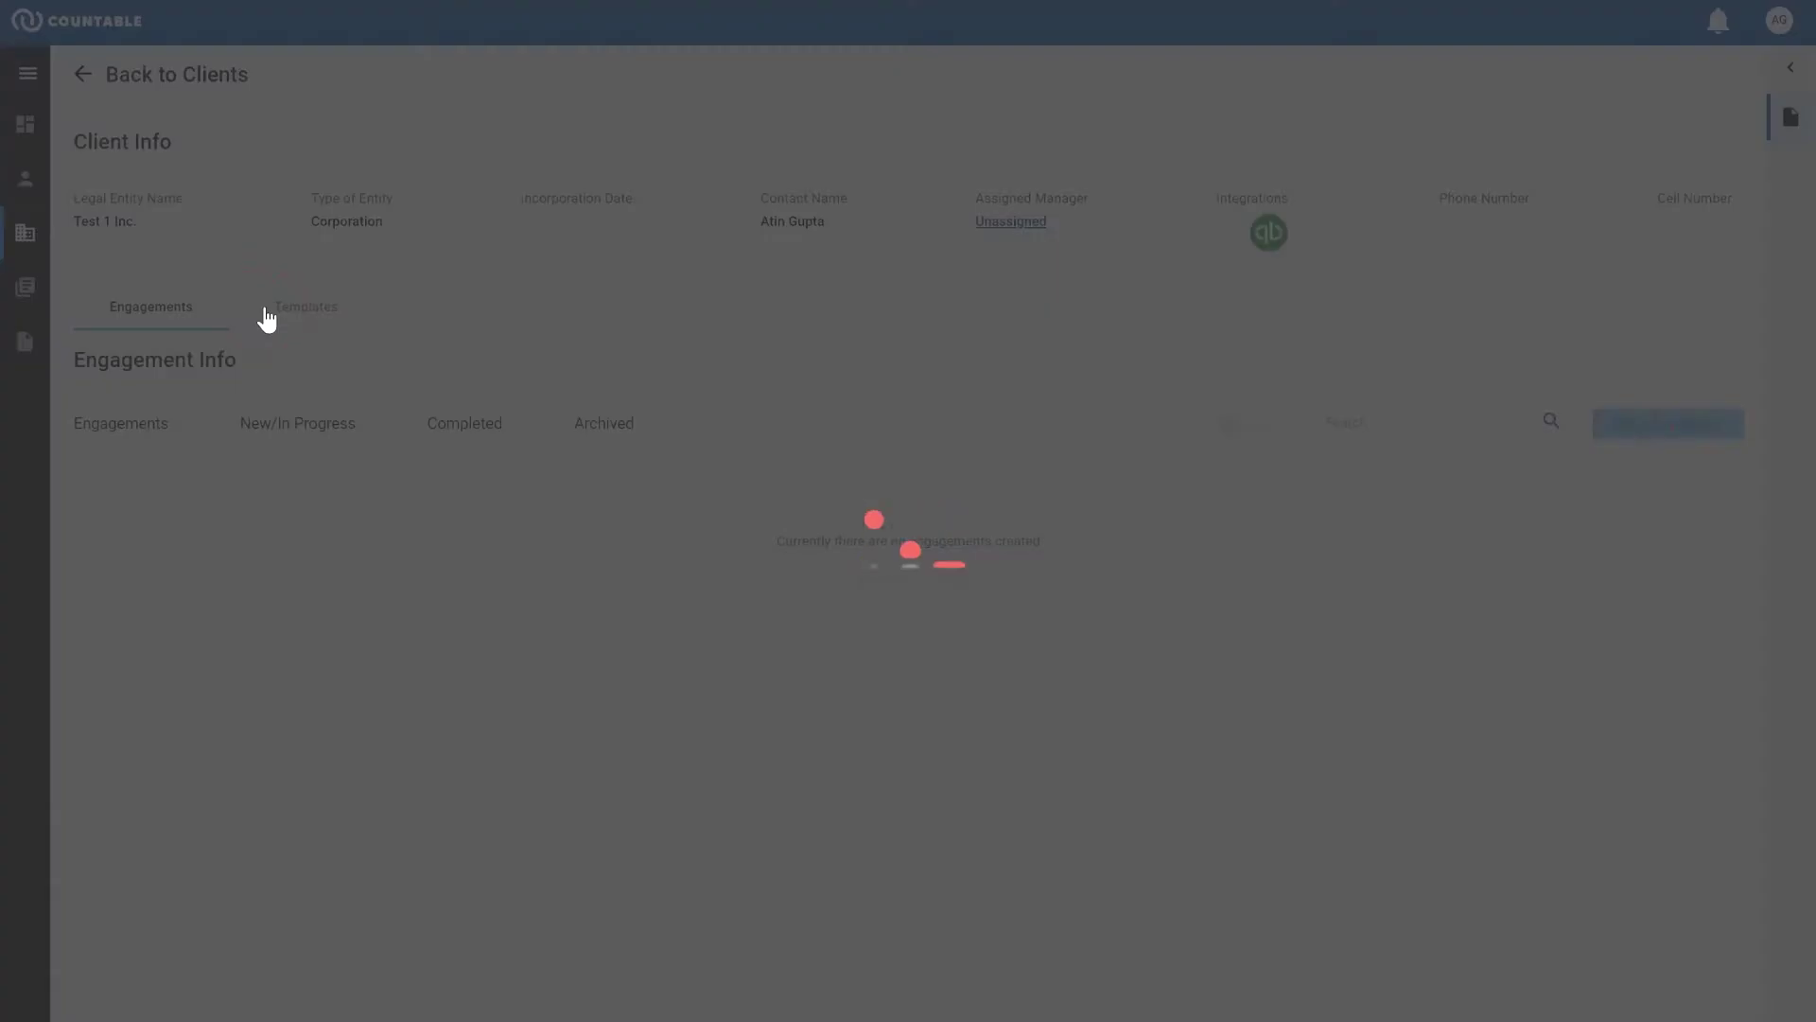
left_click(1673, 428)
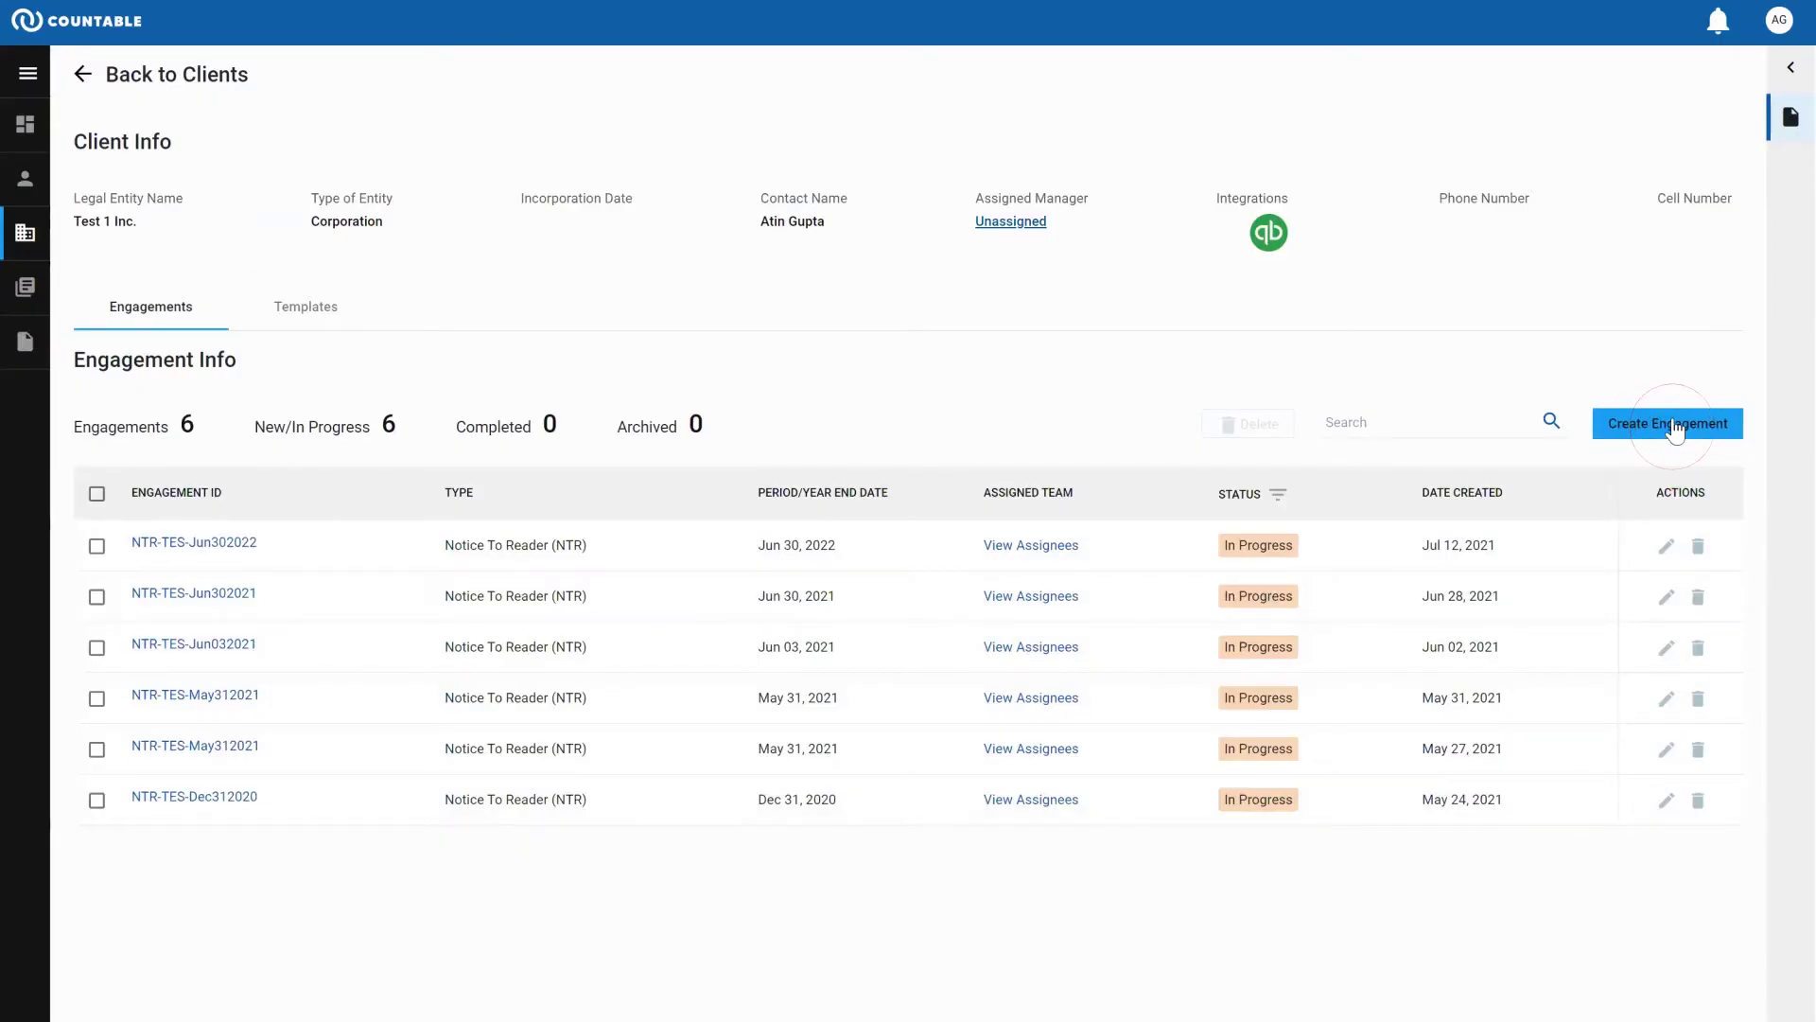
left_click(1790, 68)
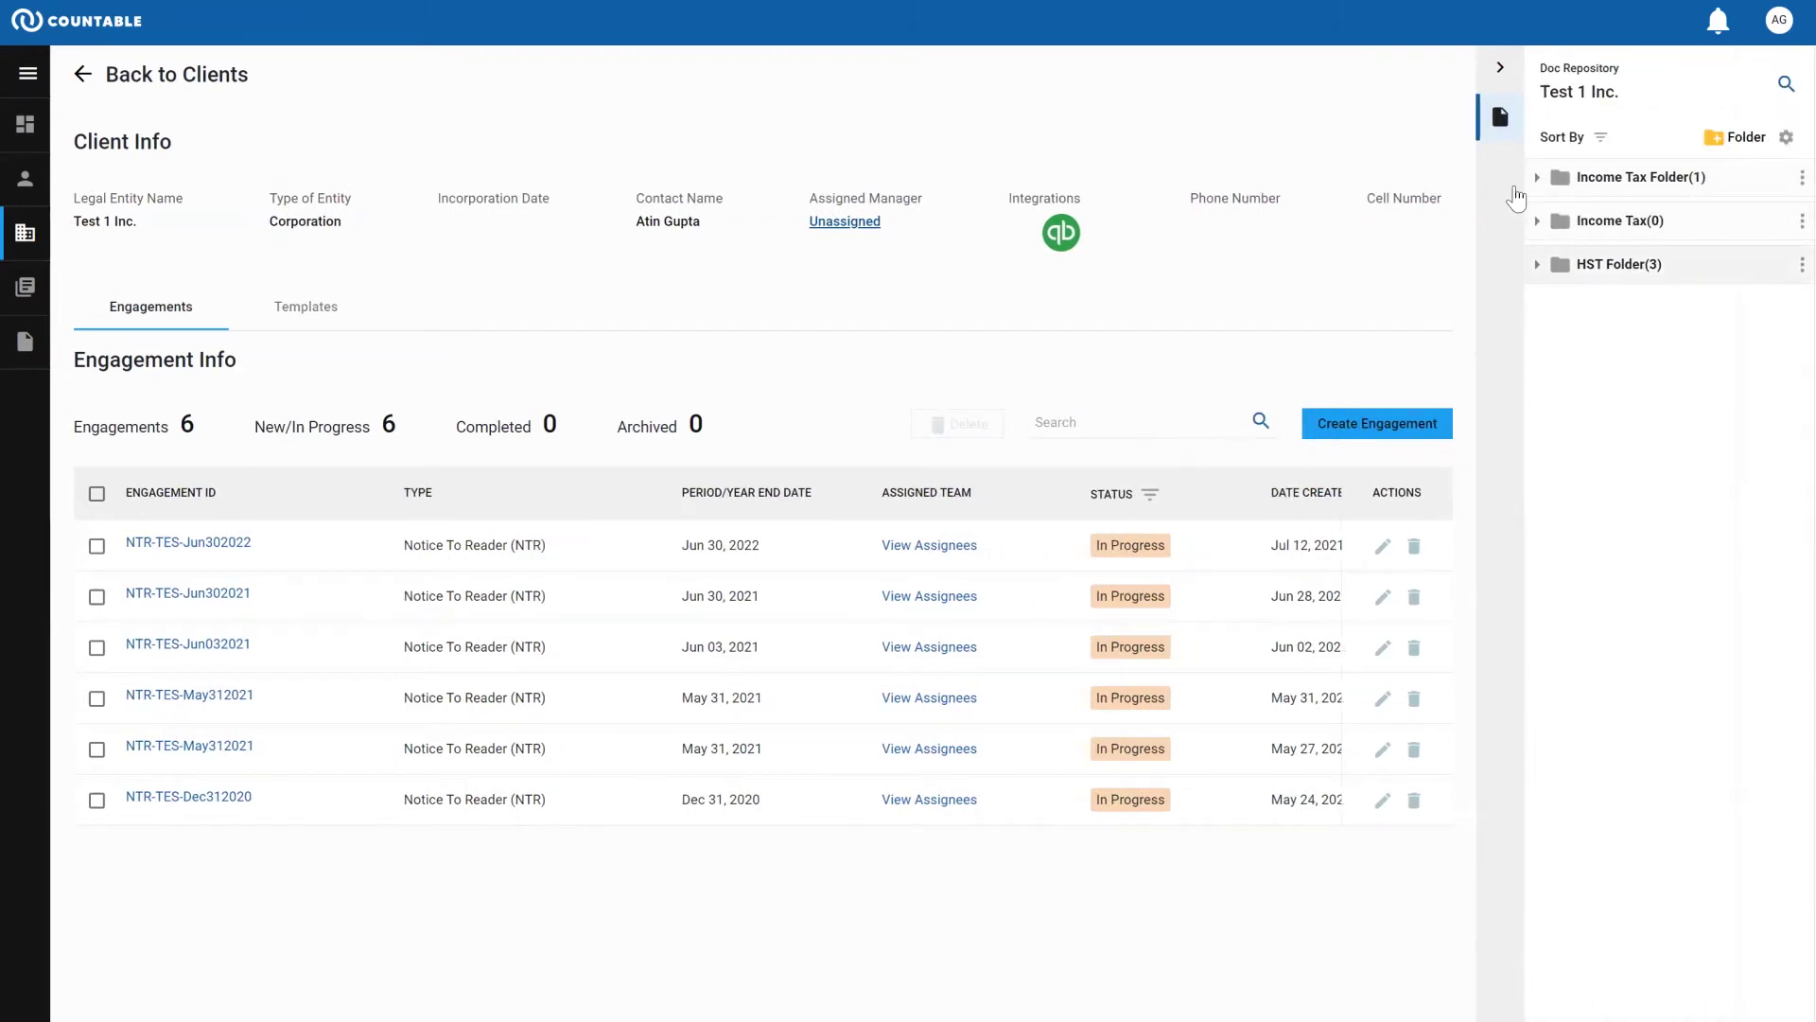
left_click(1500, 68)
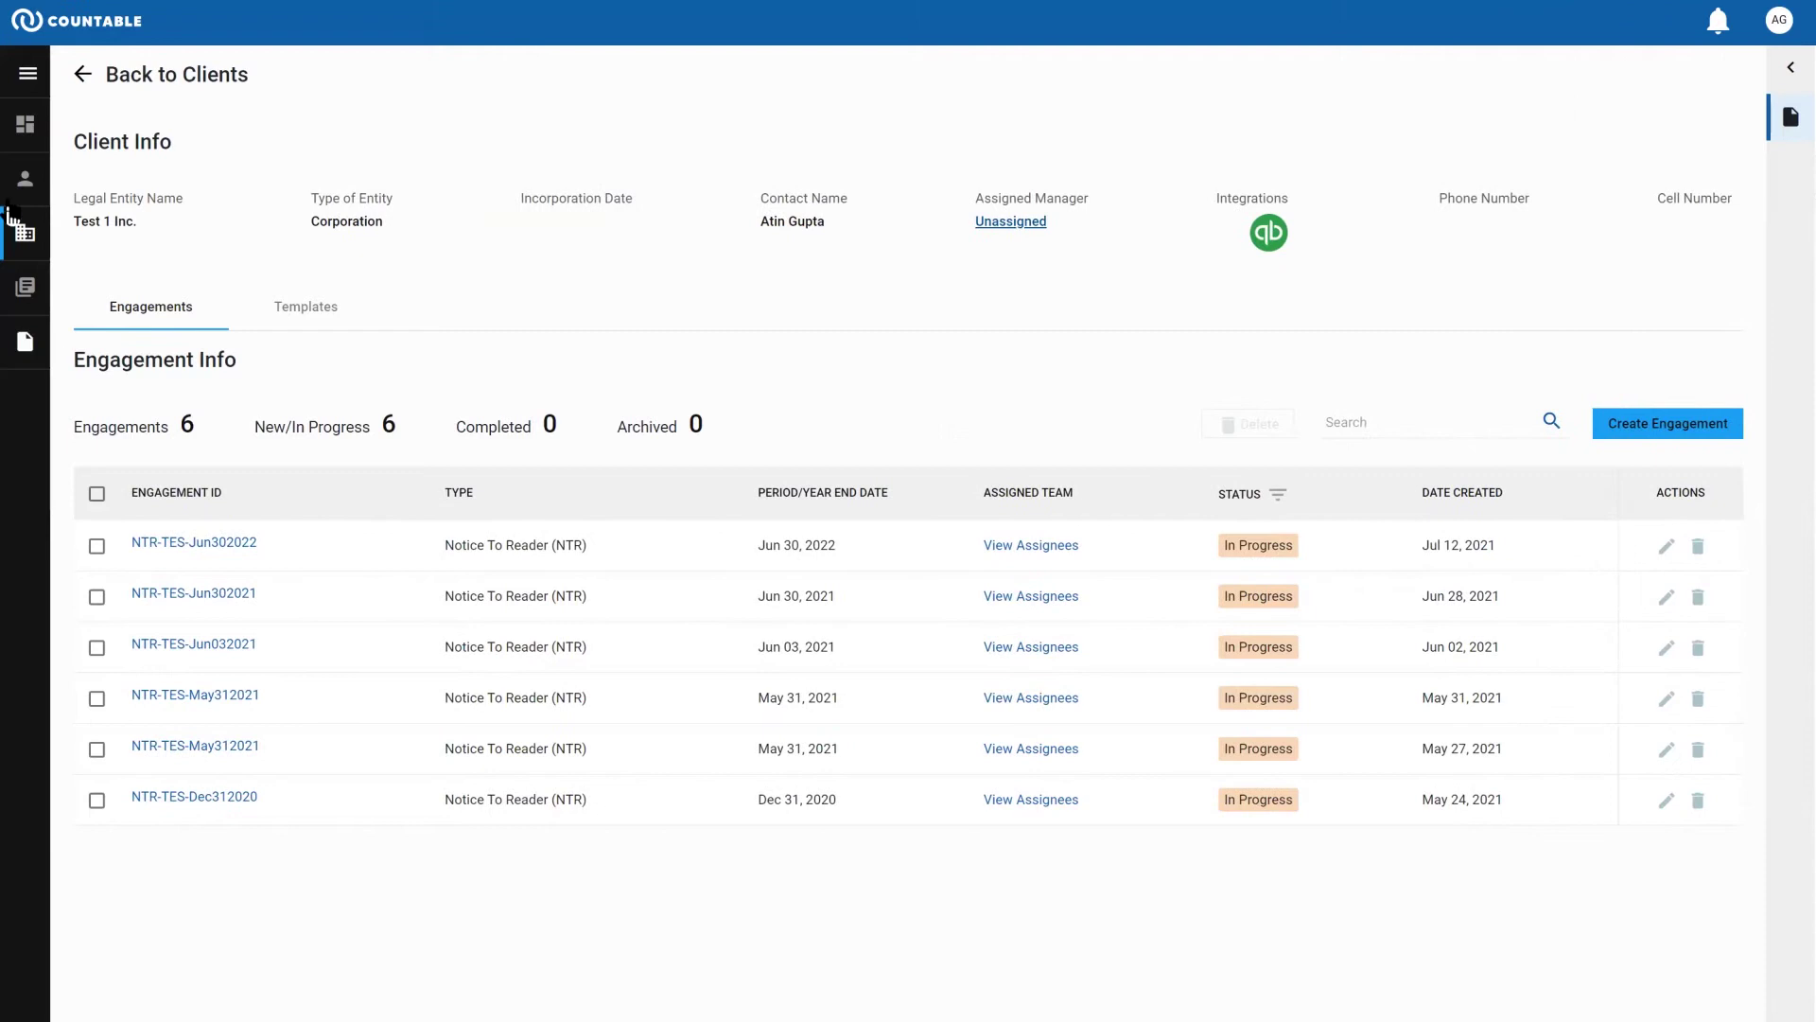
Step: Start a new engagement from the Engagements list with PAM Ltd as the client
left_click(21, 291)
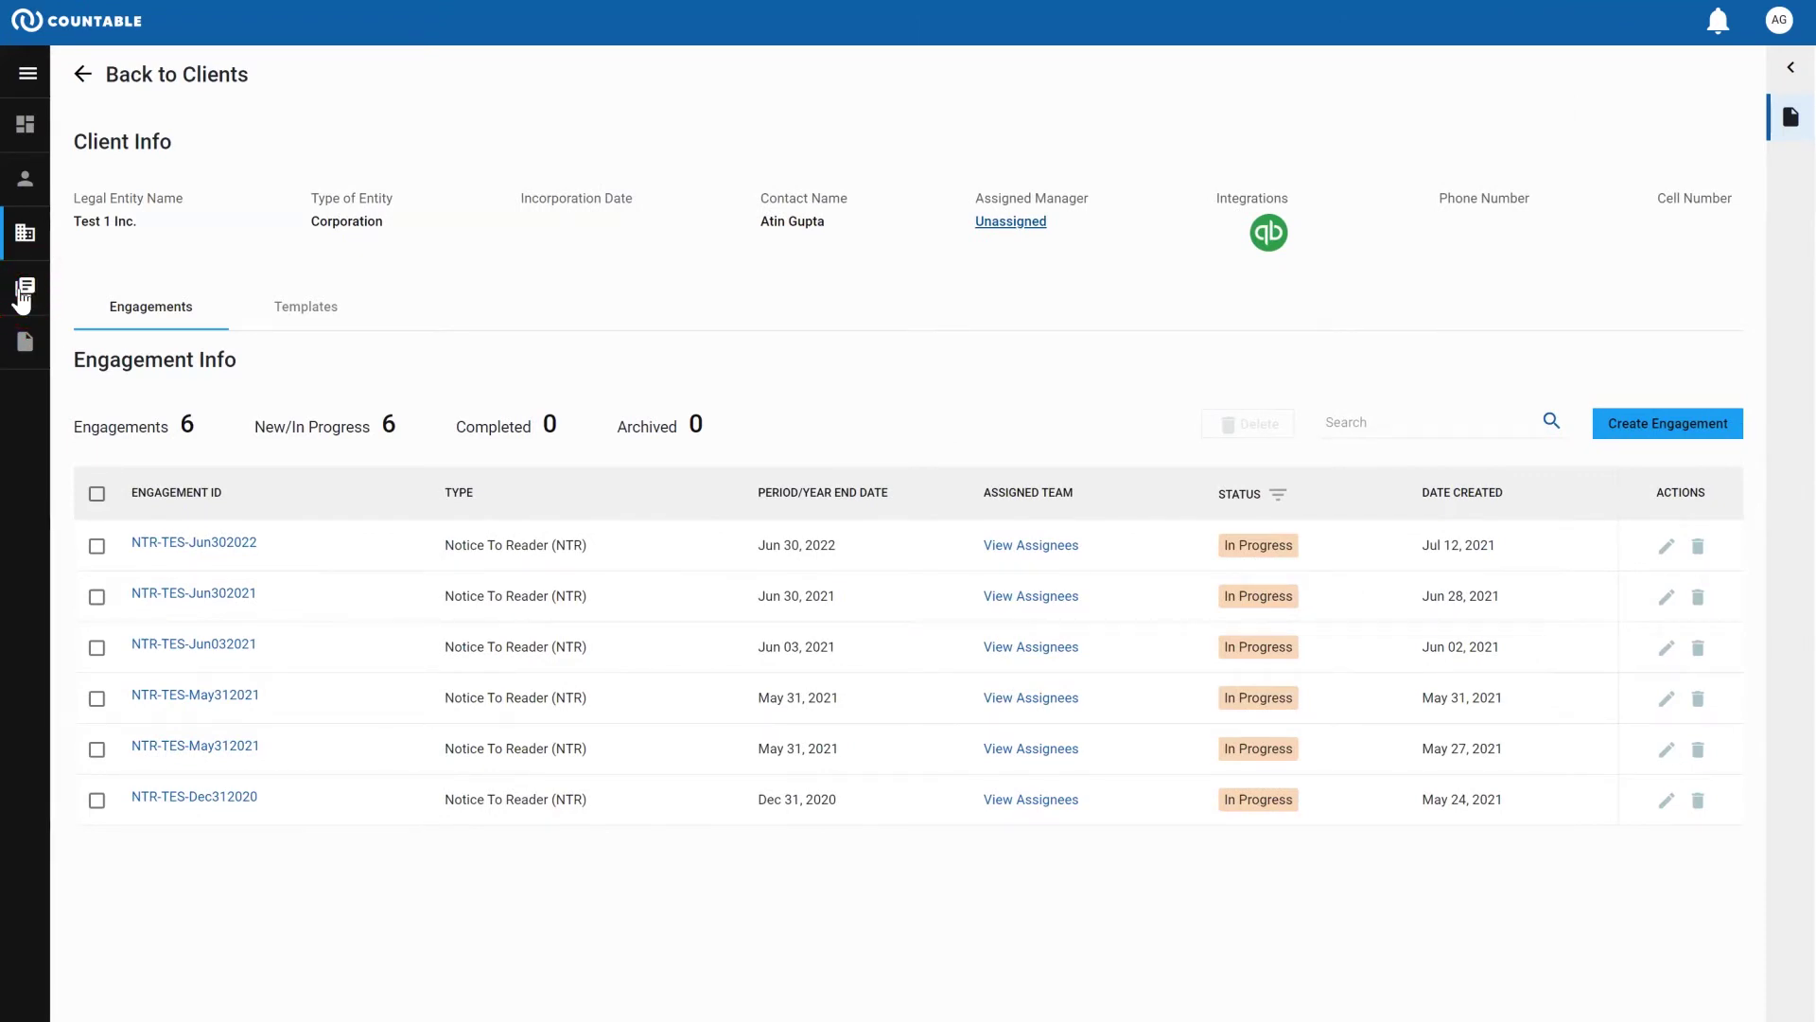
left_click(1724, 88)
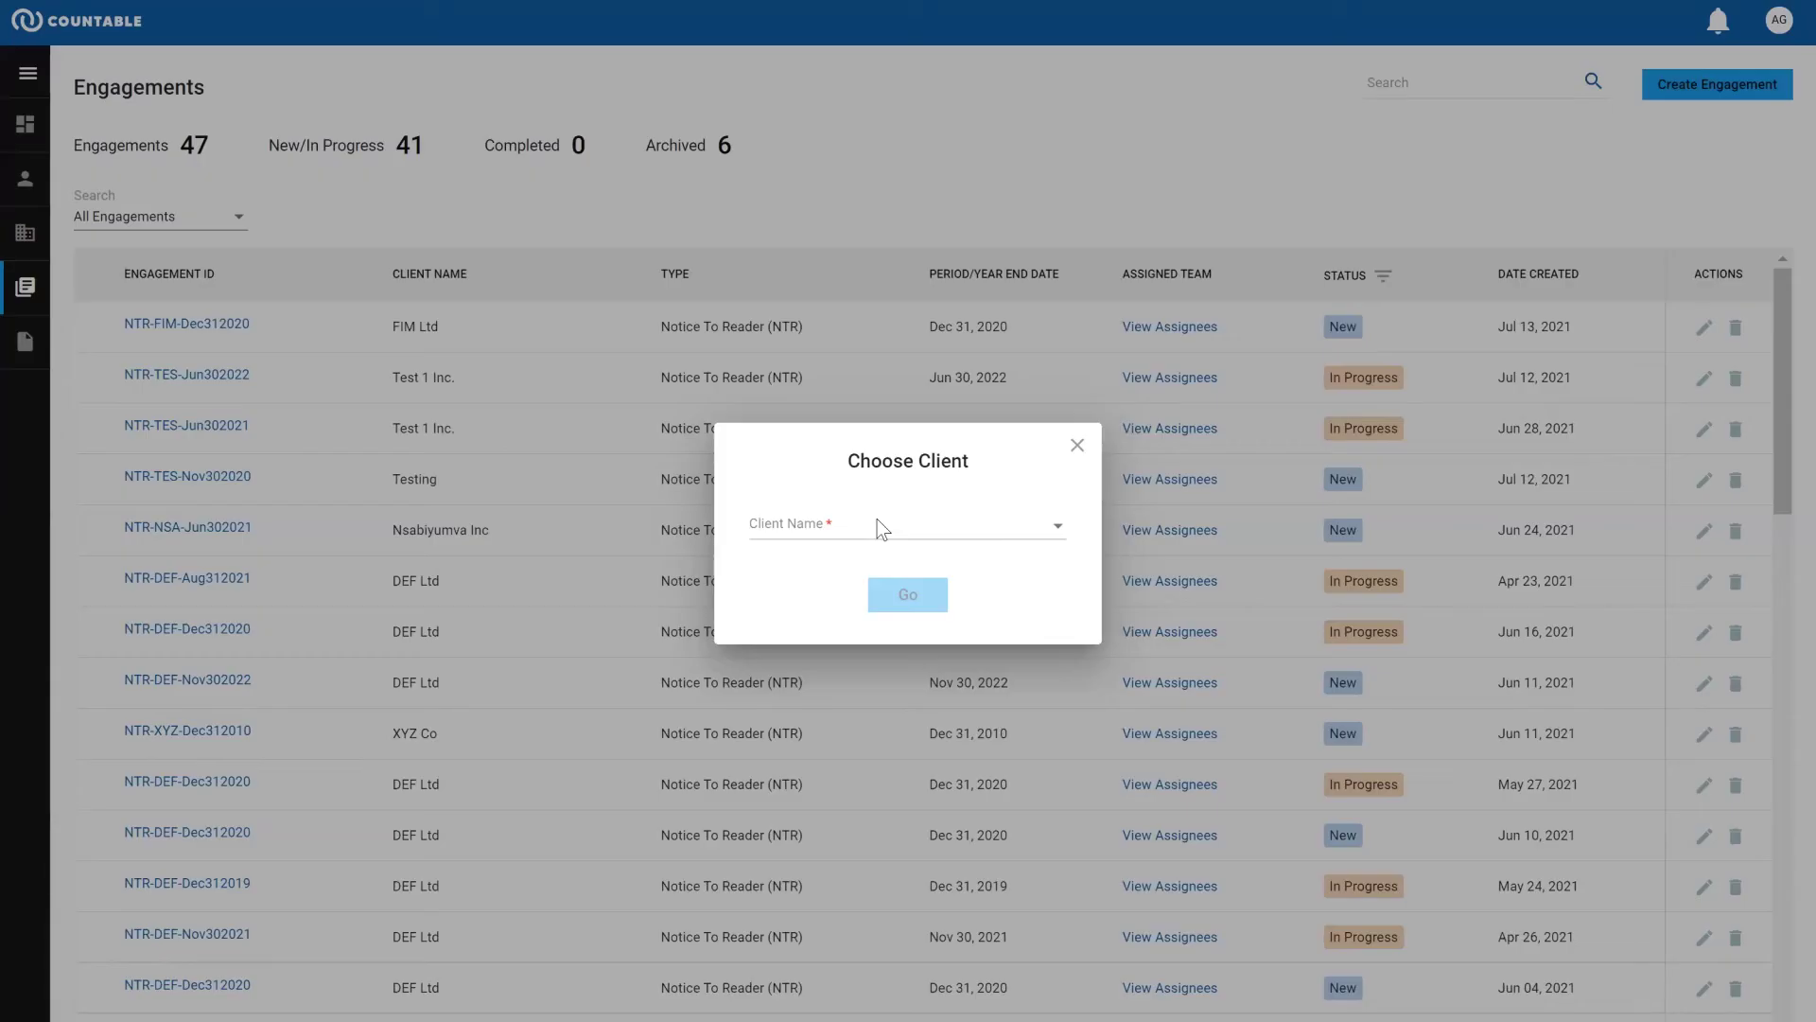
left_click(880, 528)
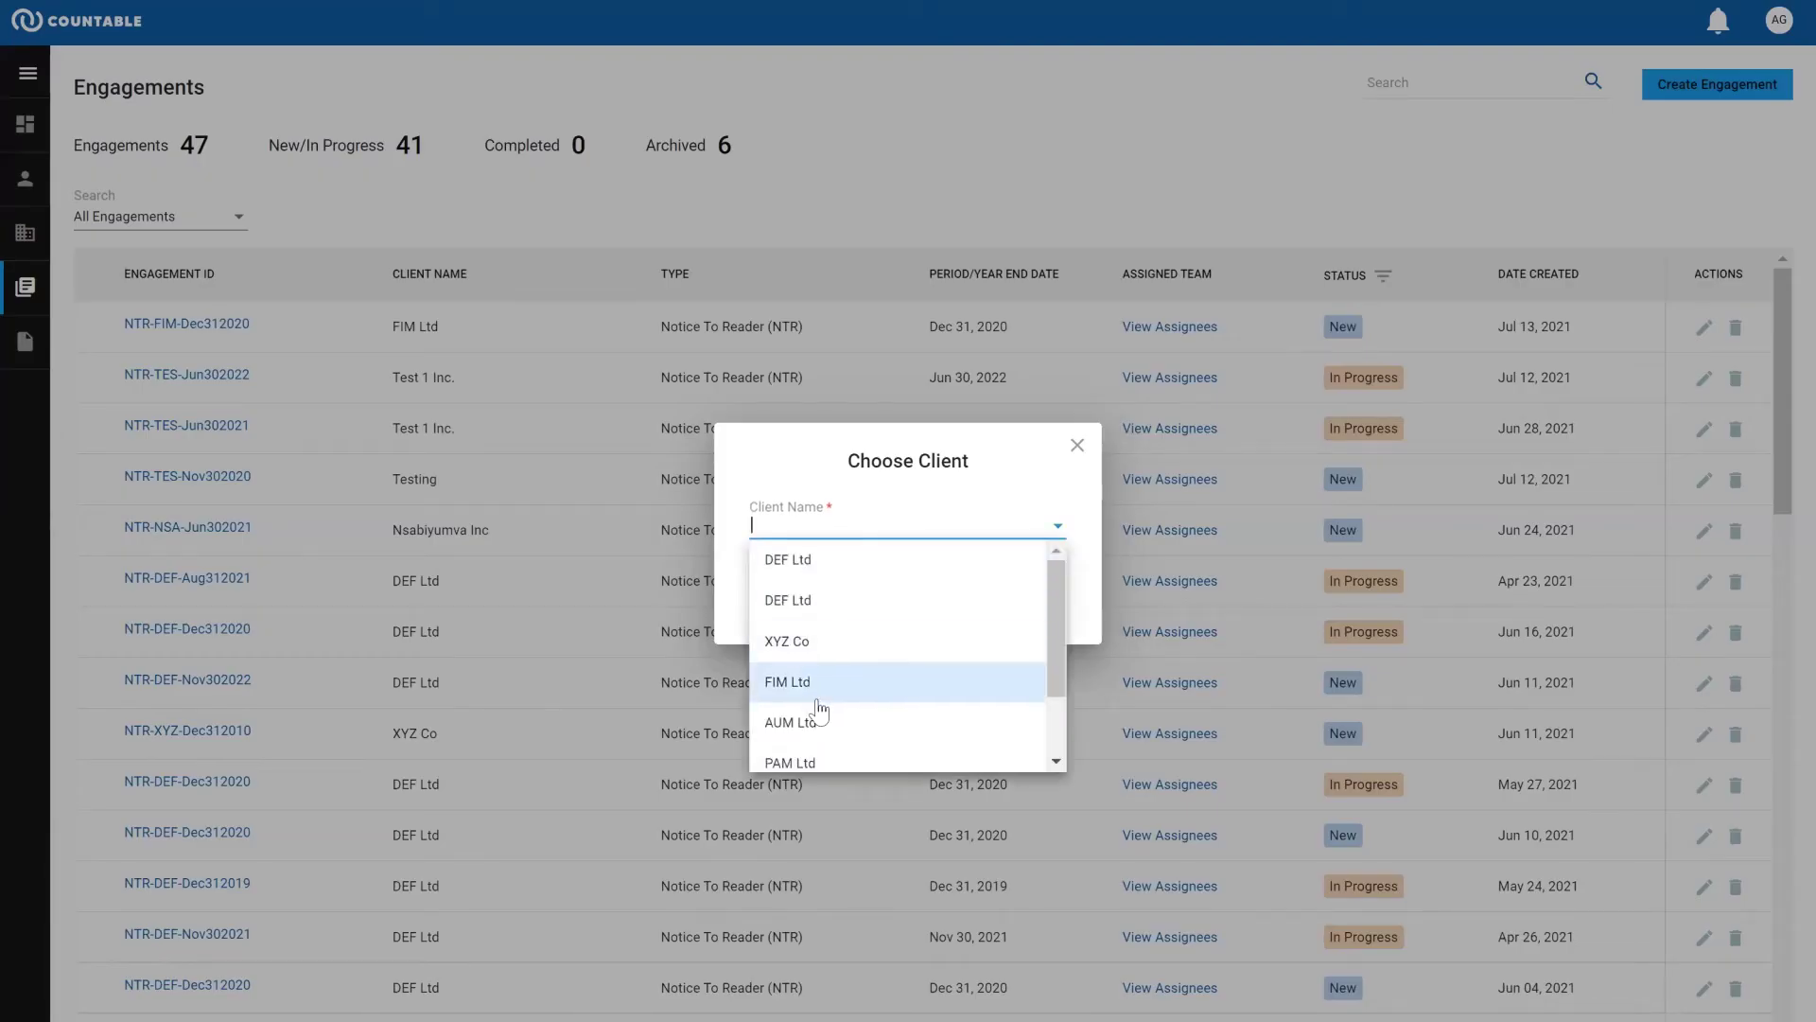
scroll(821, 757, "down", 1)
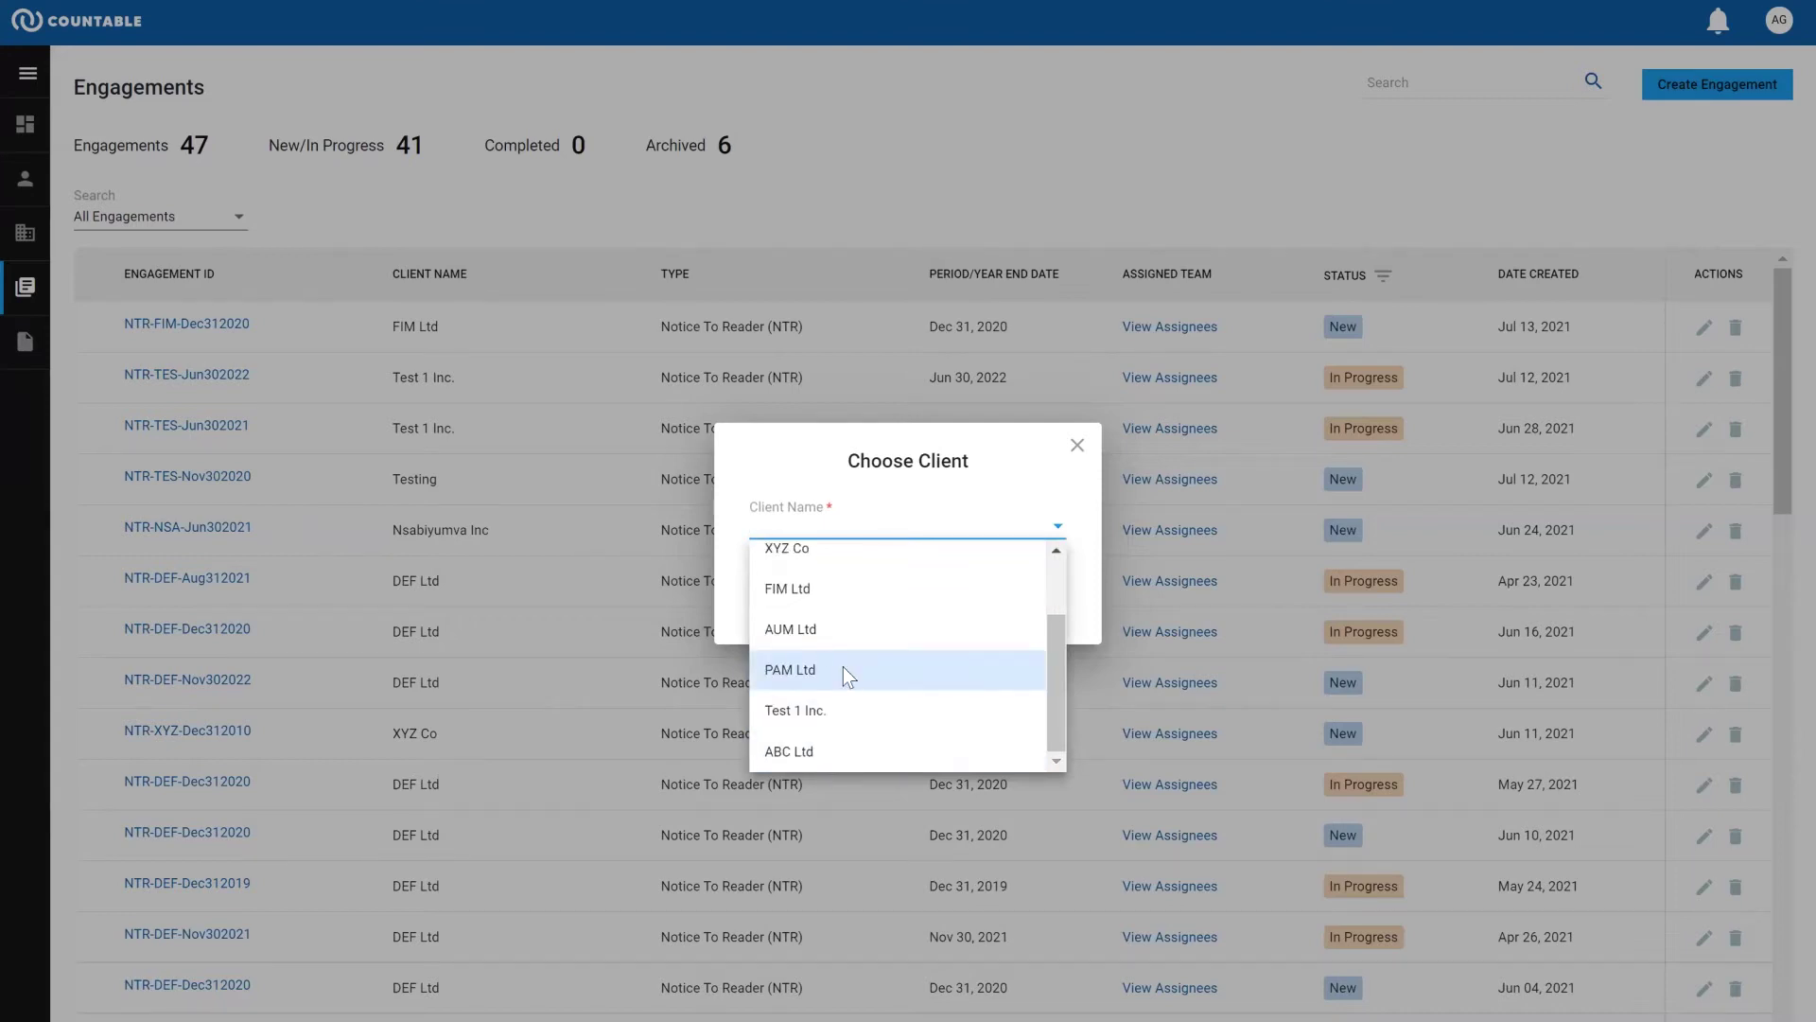
left_click(845, 671)
left_click(933, 606)
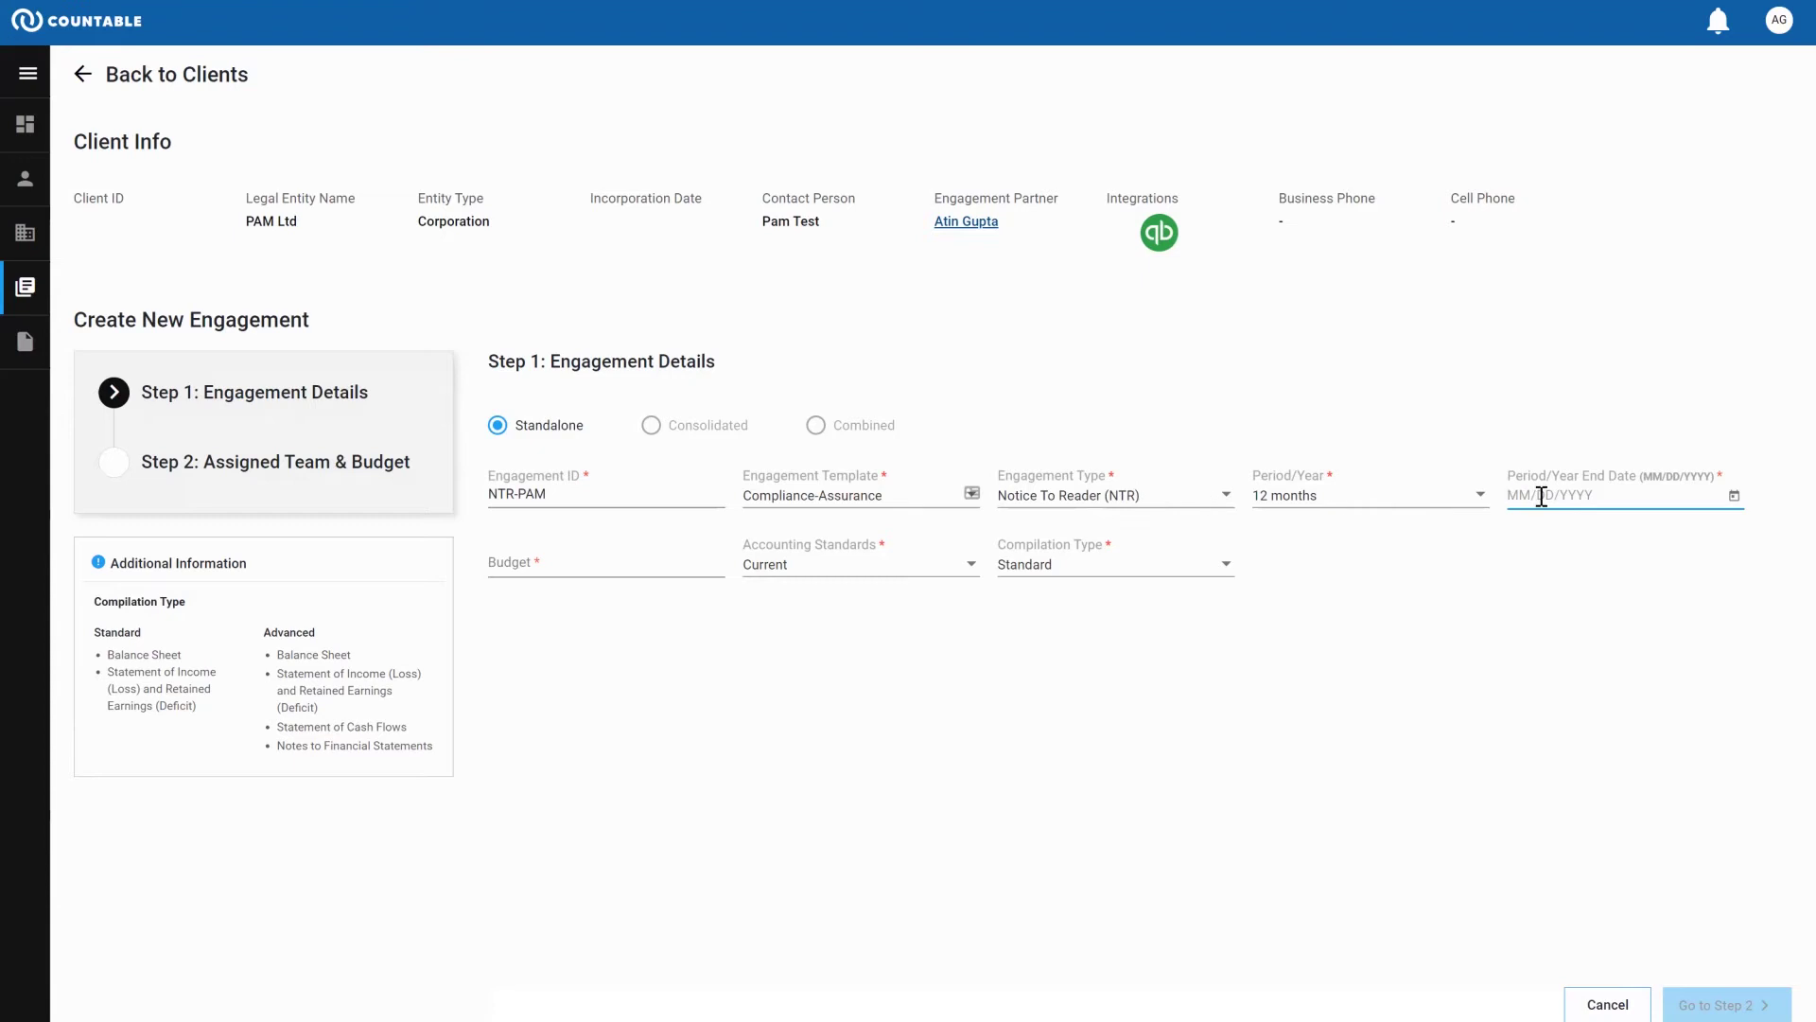
Step: Set the engagement's period/year end date to 12/31/2020 and its budget to 1,000
type("12/31/2020")
key("Tab")
type("1000")
key("Tab")
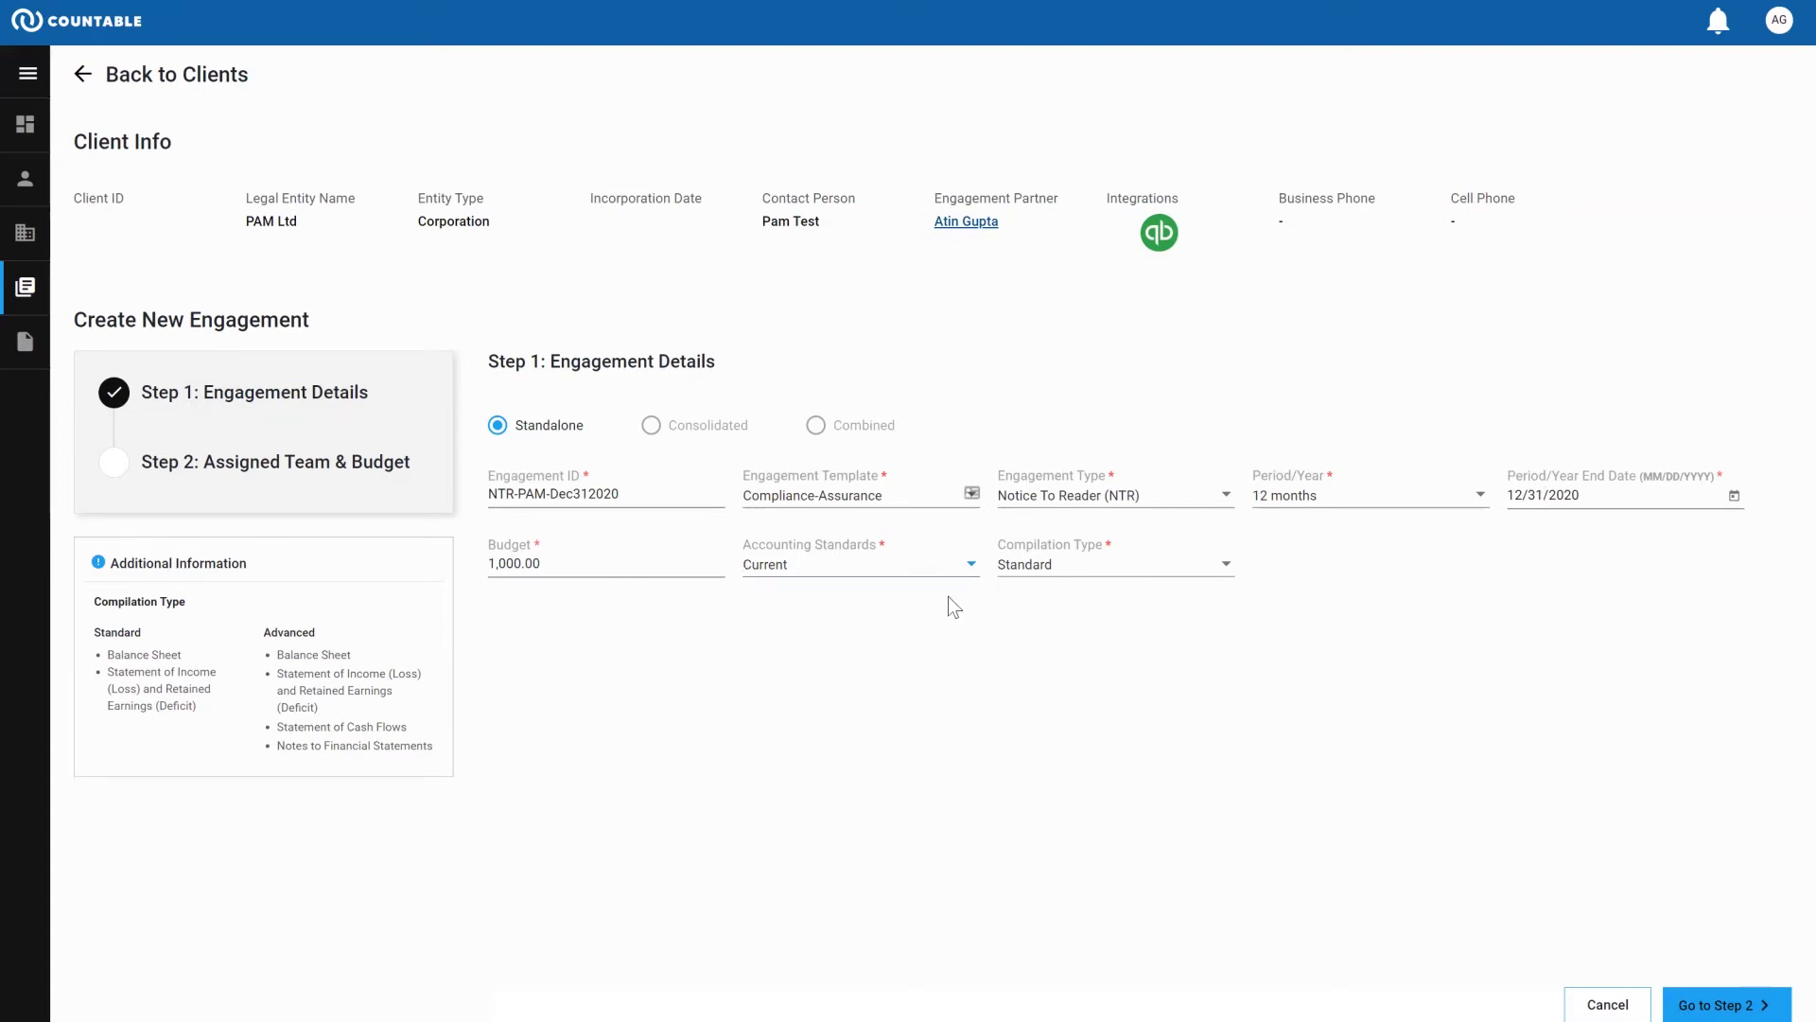
Step: Choose Current accounting standards and the Standard compilation type, review what the Advanced type adds, and proceed to the team assignment
left_click(925, 561)
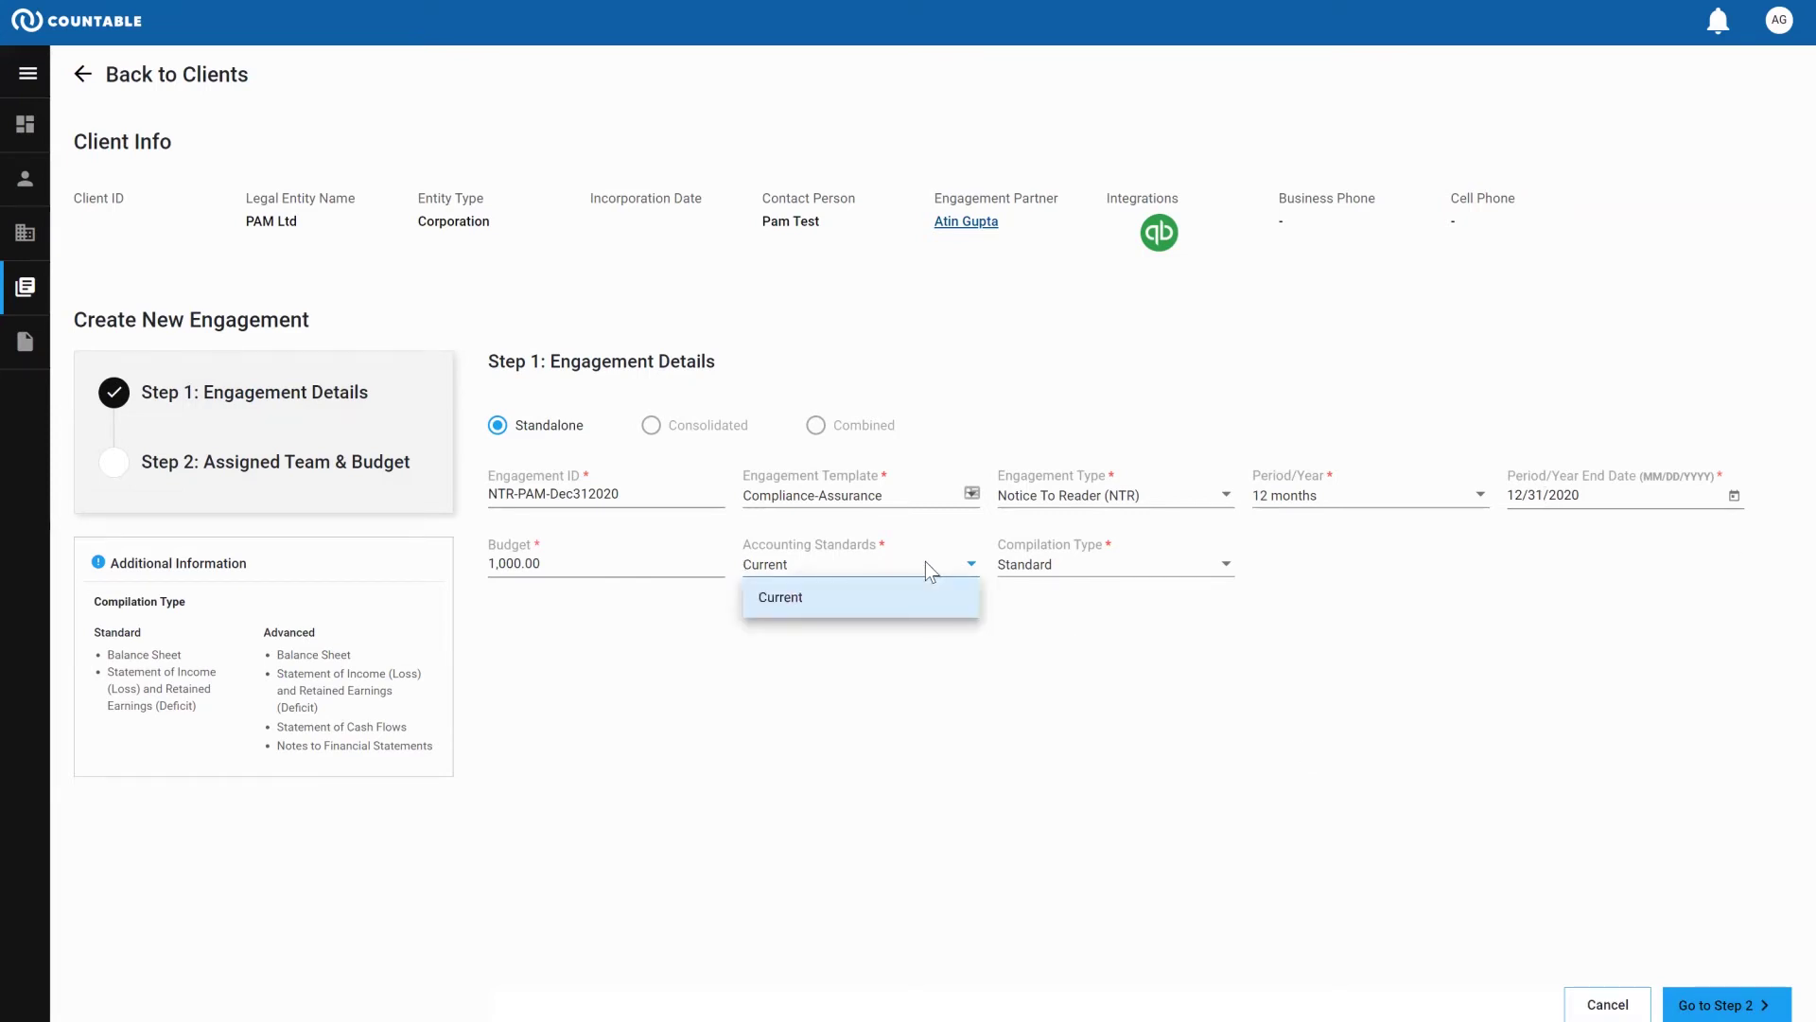
left_click(827, 602)
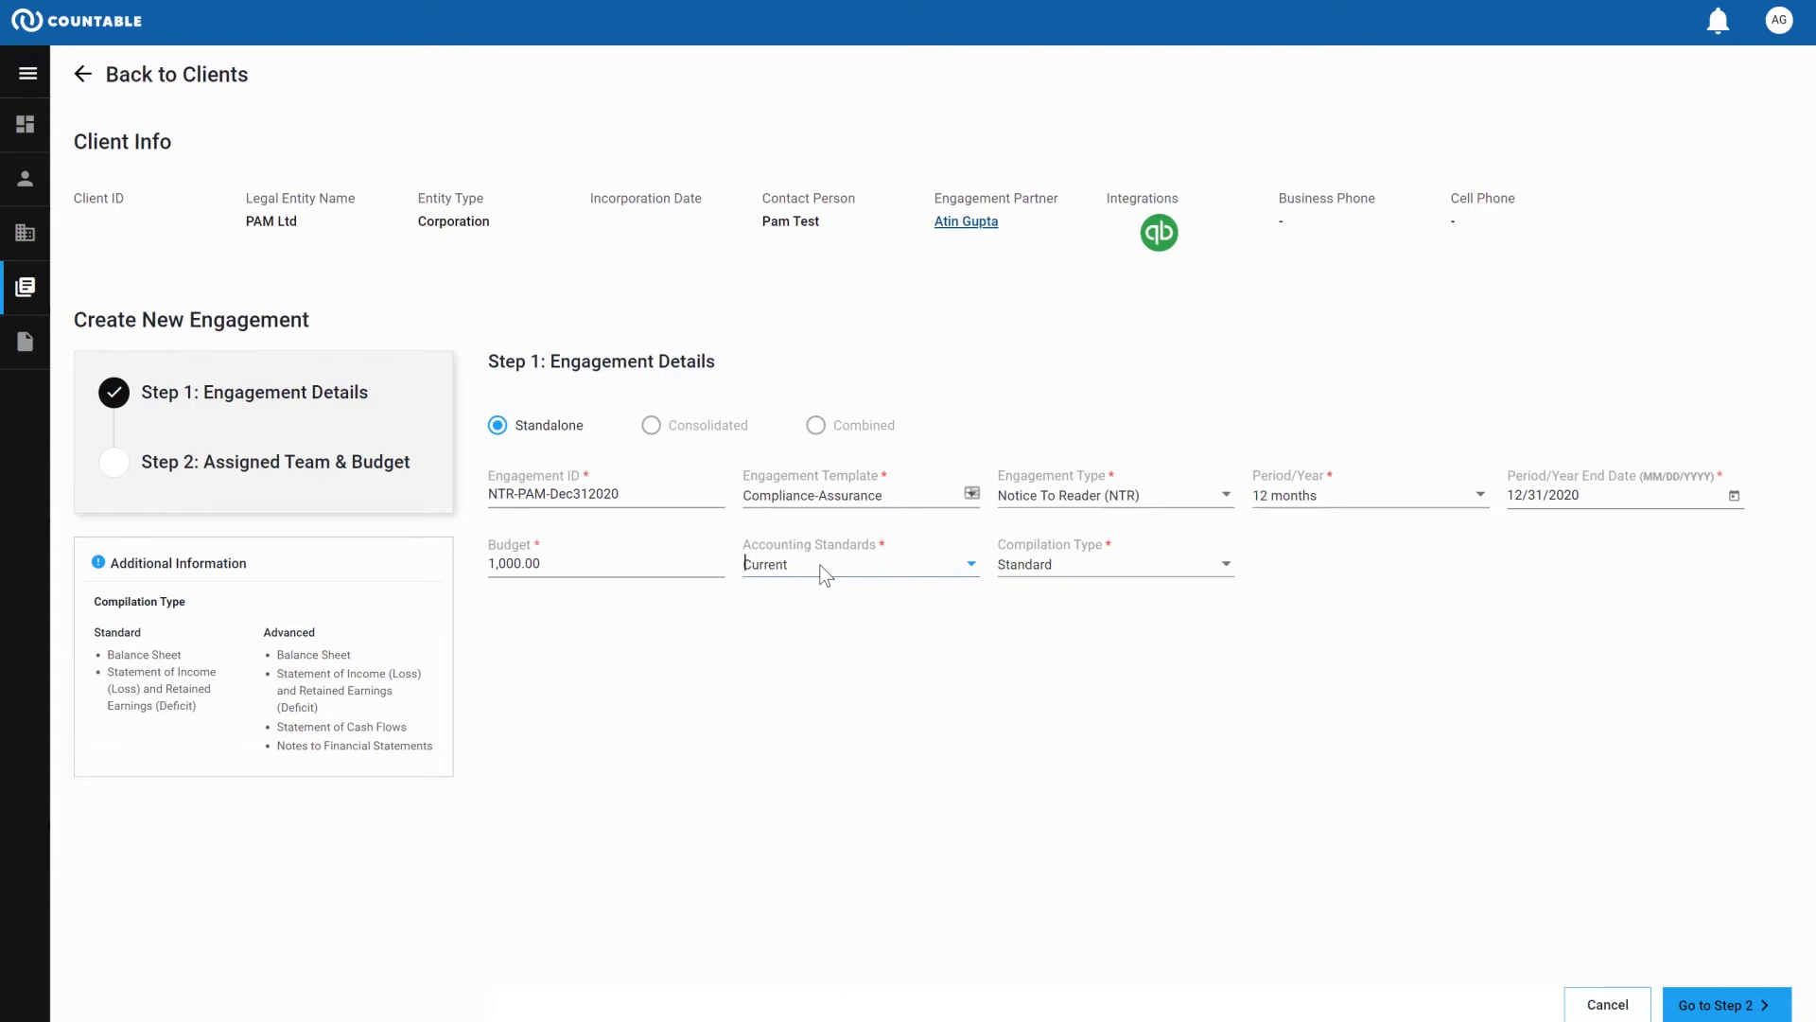
left_click(1059, 571)
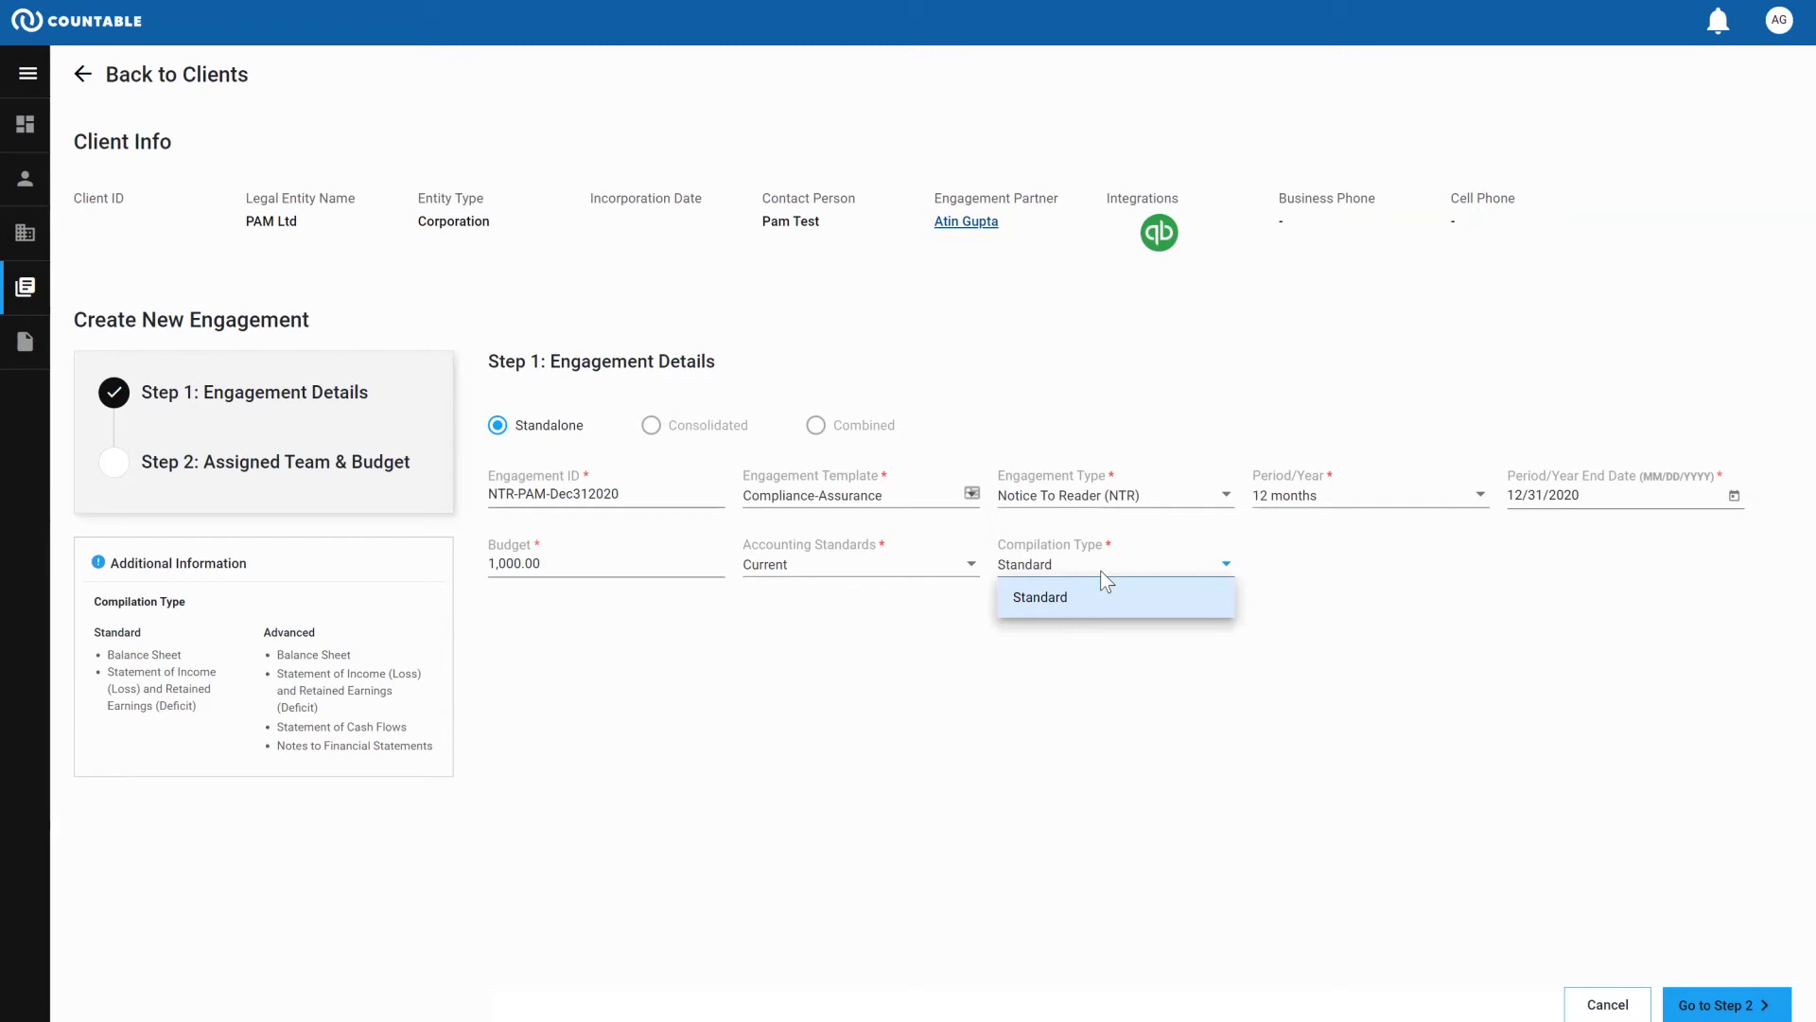
left_click(1103, 594)
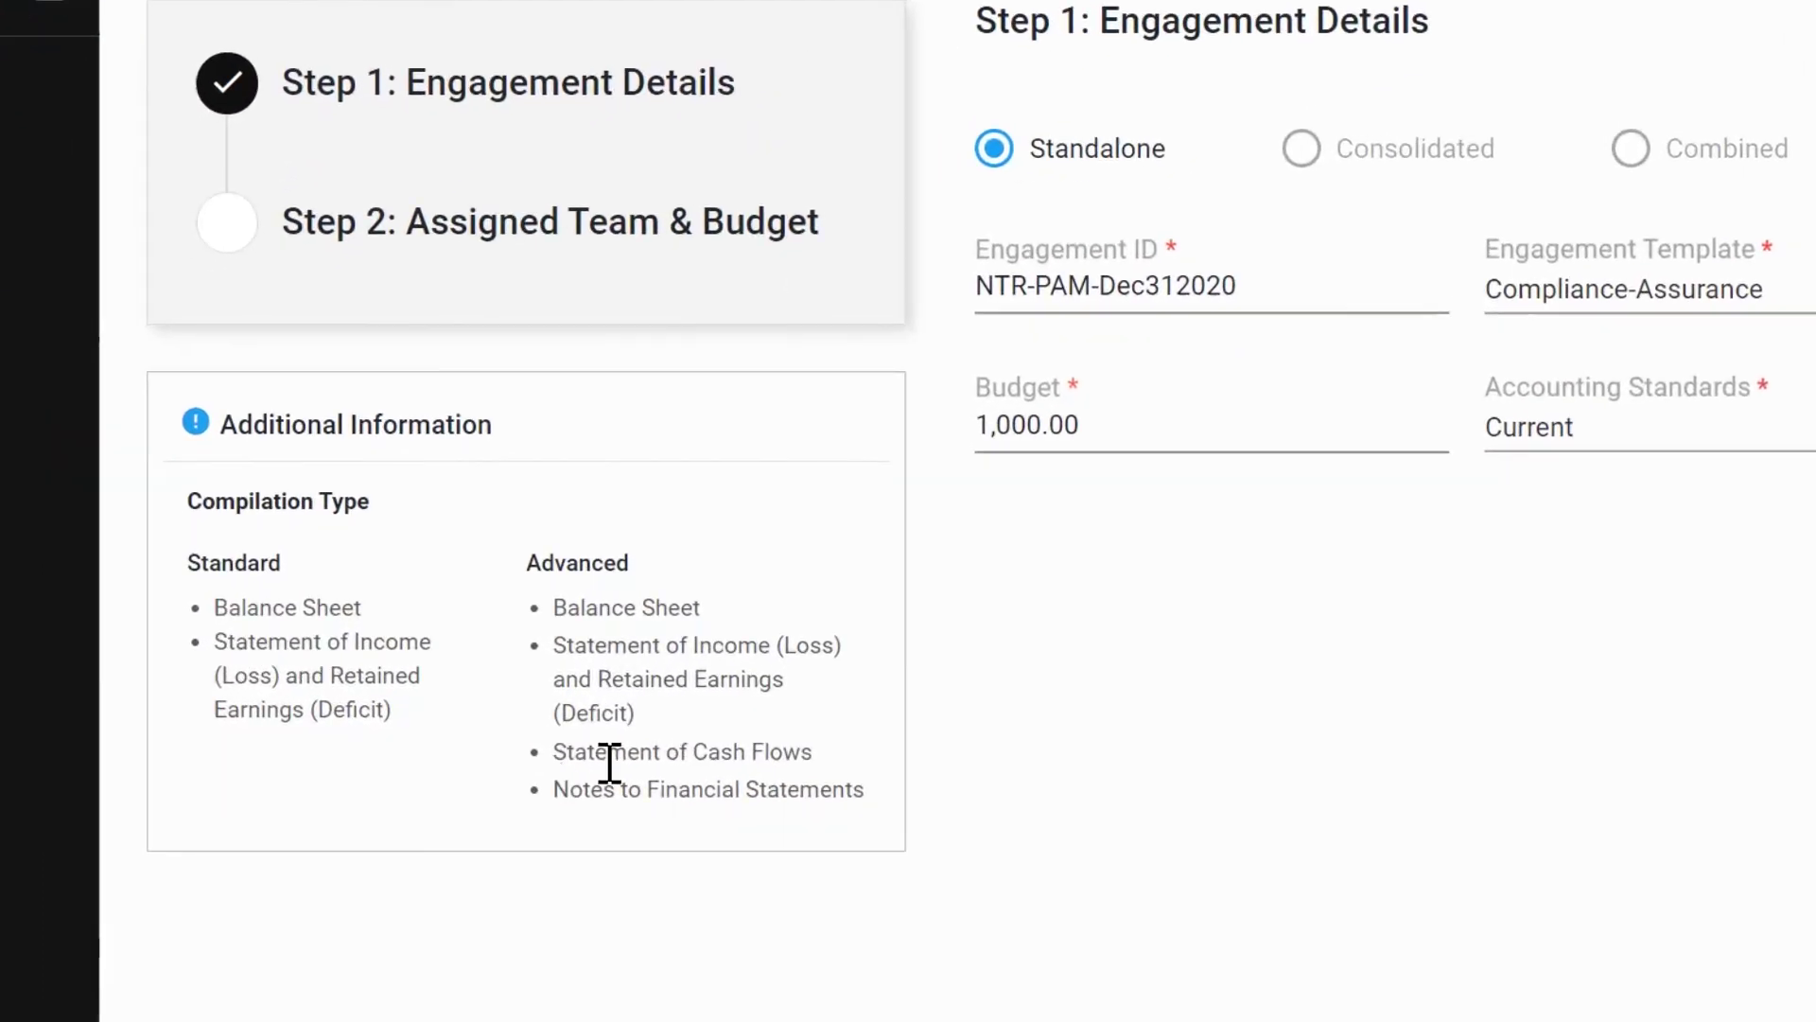
left_click_drag(553, 752, 876, 807)
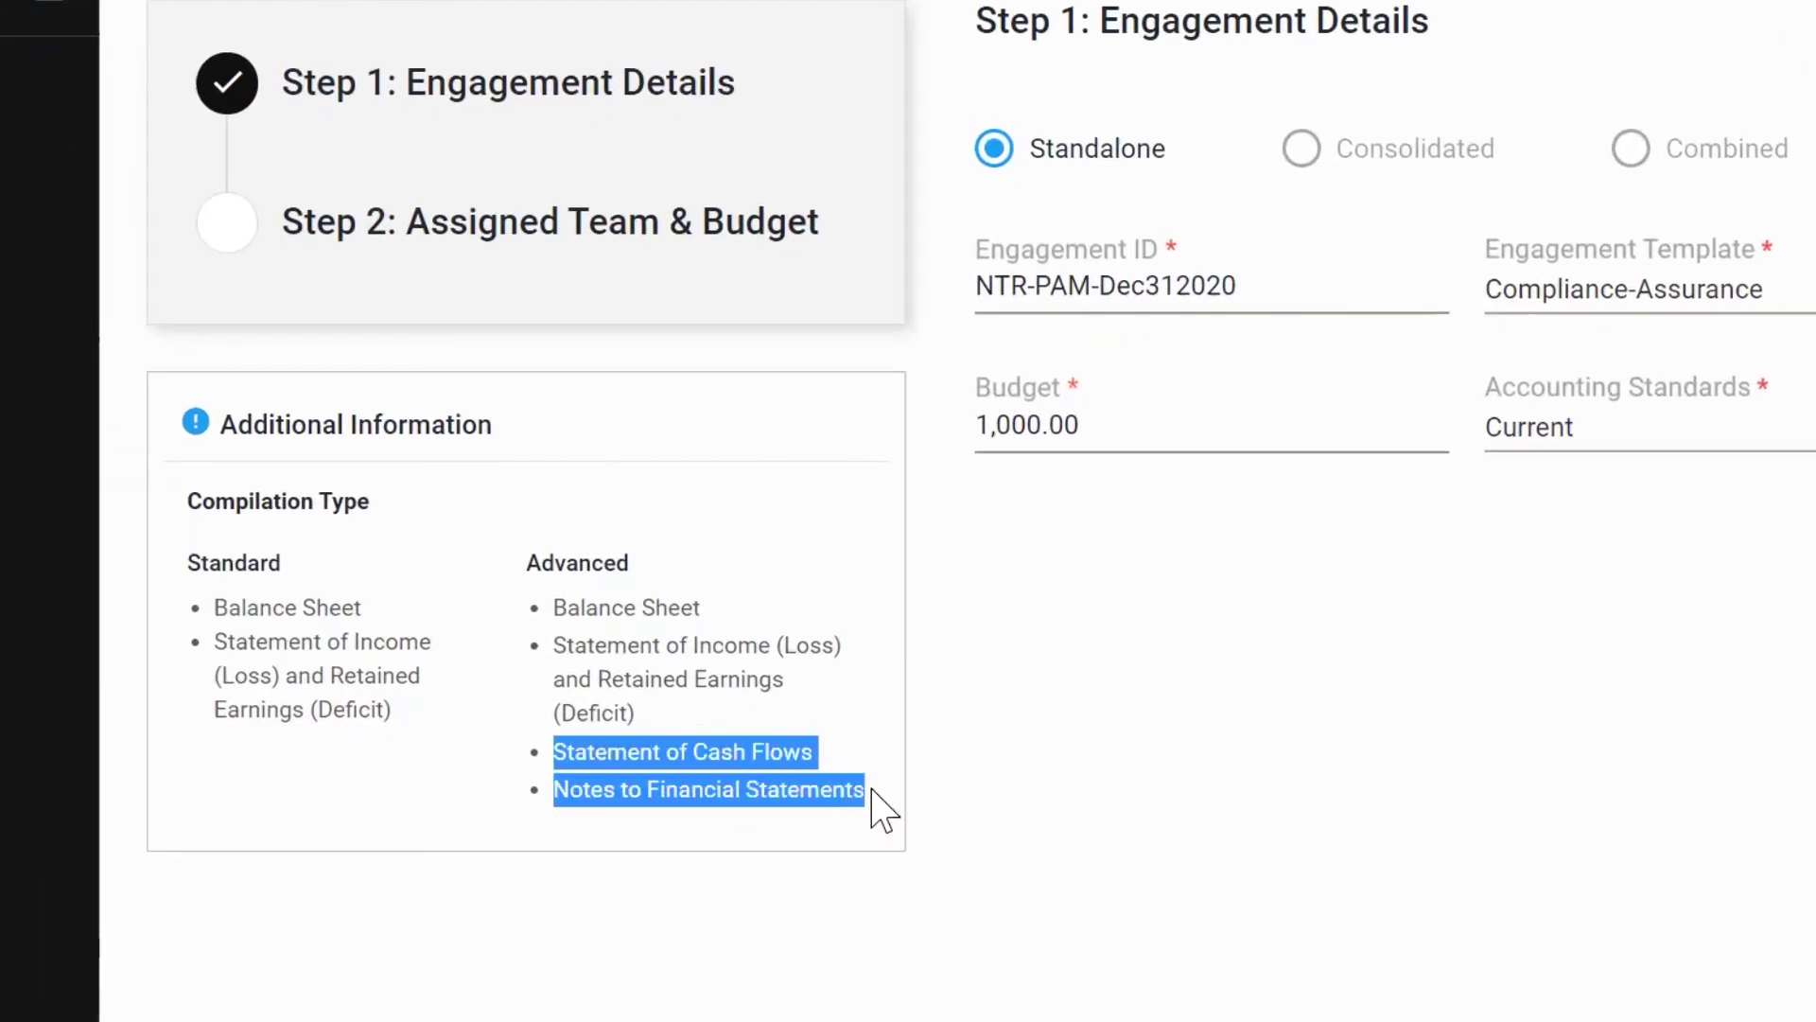
left_click(861, 802)
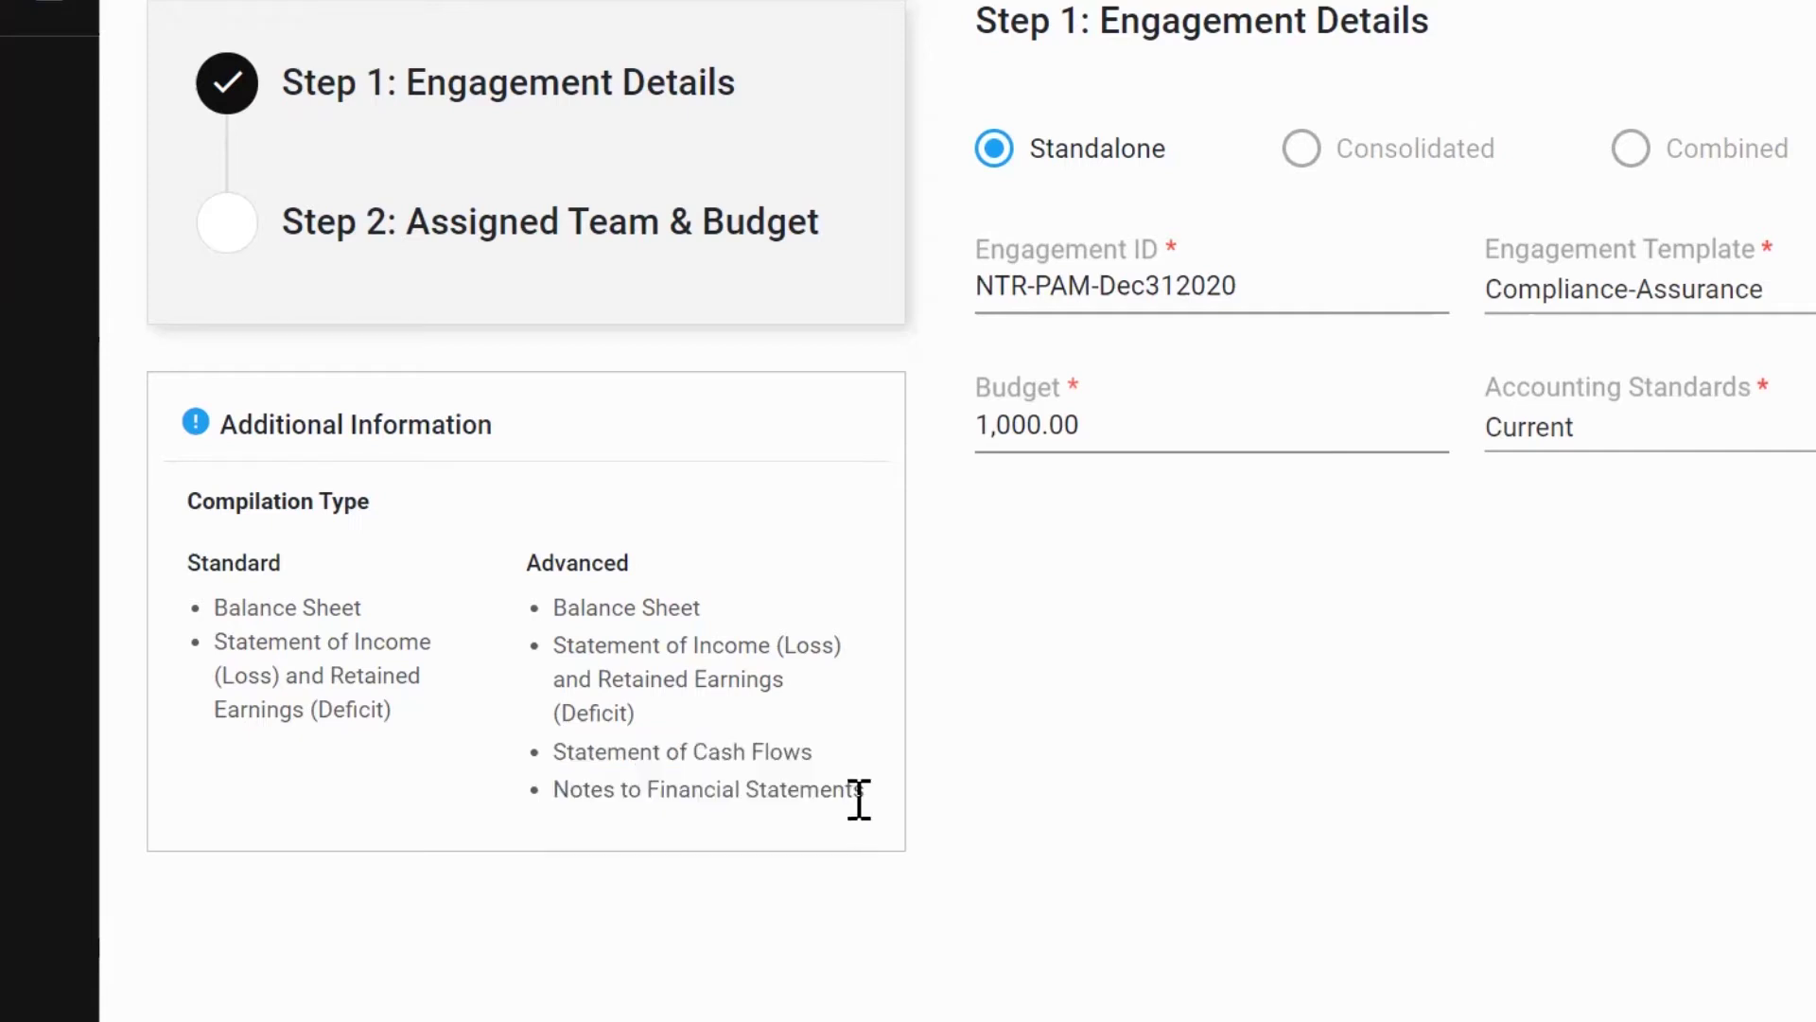
left_click(1808, 1018)
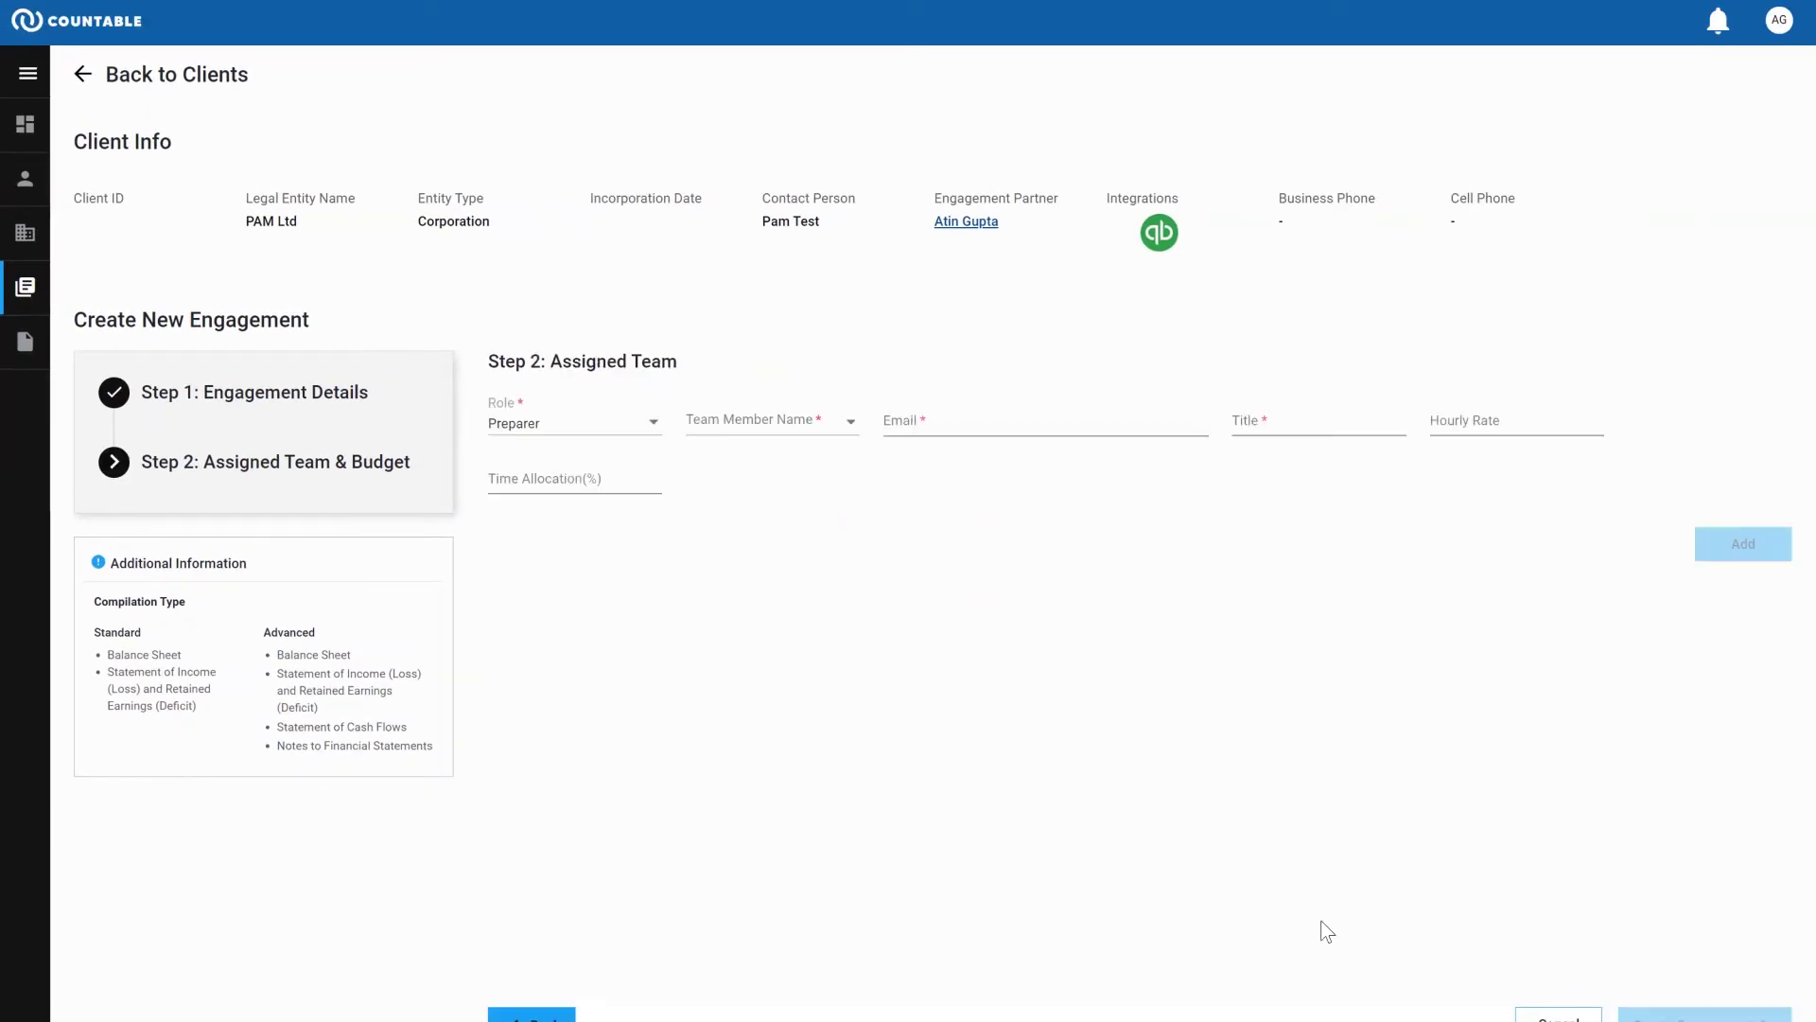
Step: Add the manager to the assigned team as Preparer with an hourly rate of 60 and a 75% time allocation
left_click(806, 409)
left_click(747, 495)
left_click(1461, 422)
key("ctrl+a")
type("60")
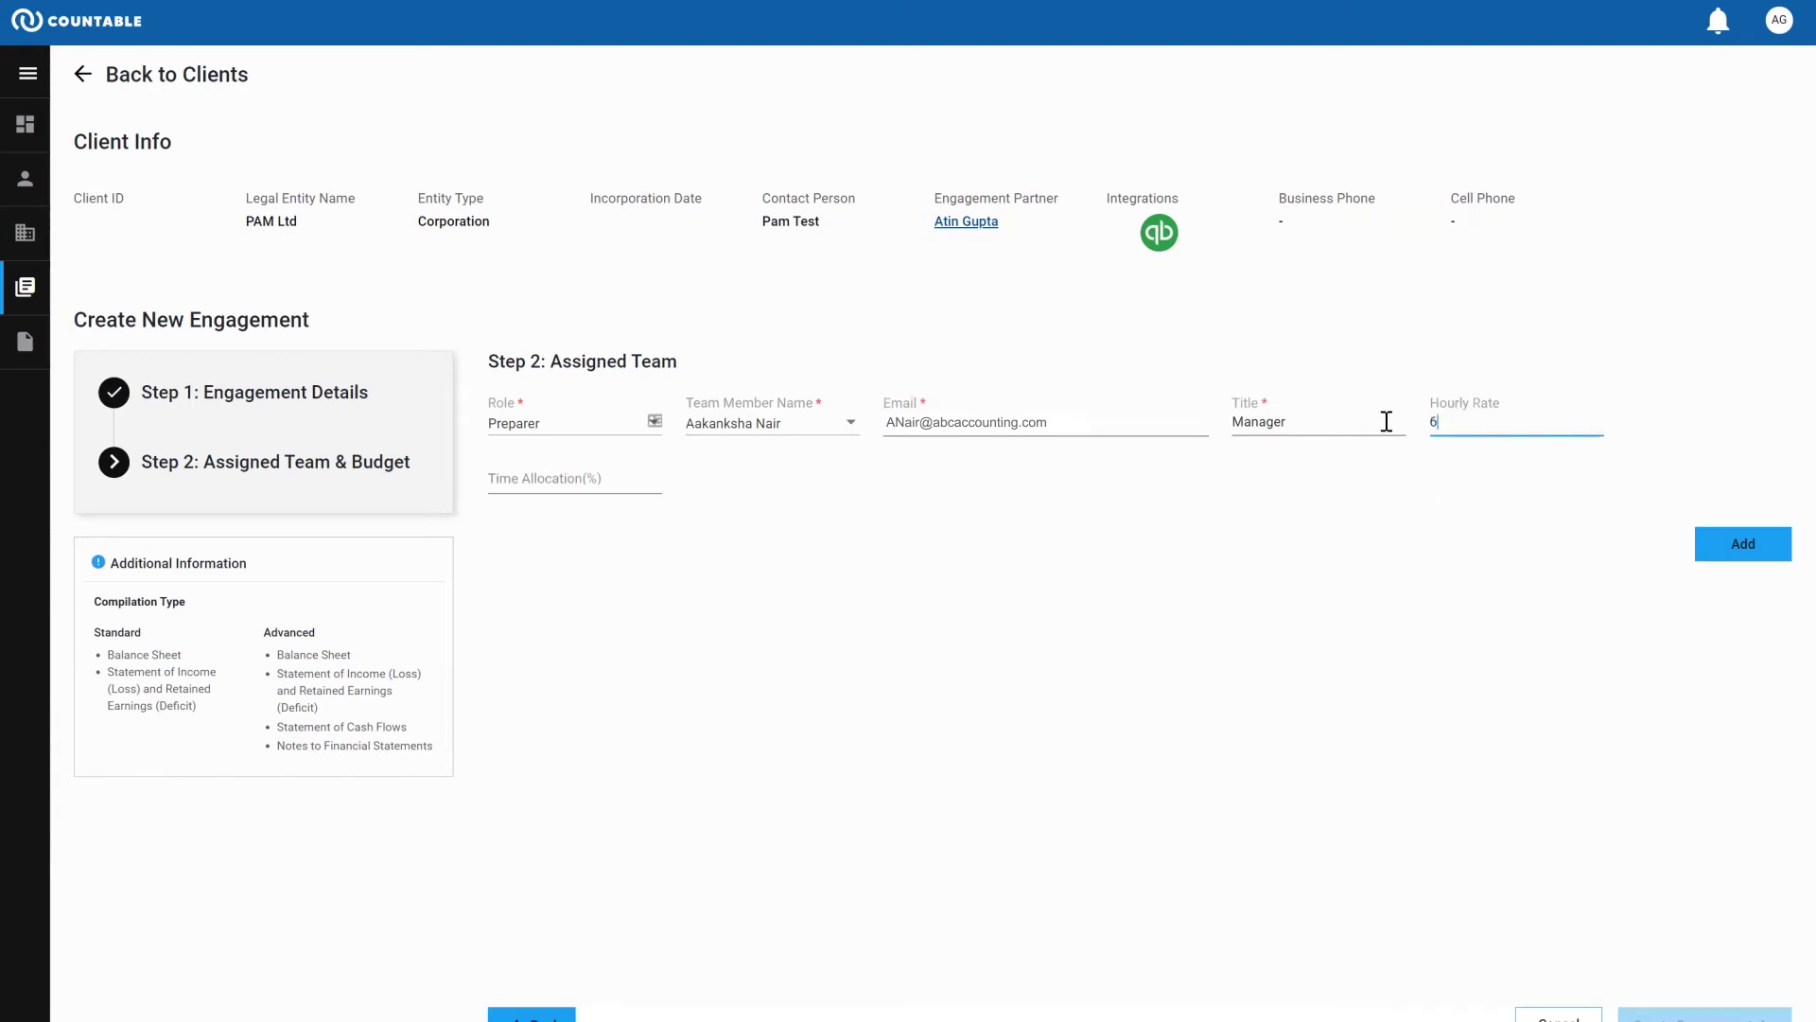
left_click(511, 477)
type("75")
left_click(1752, 543)
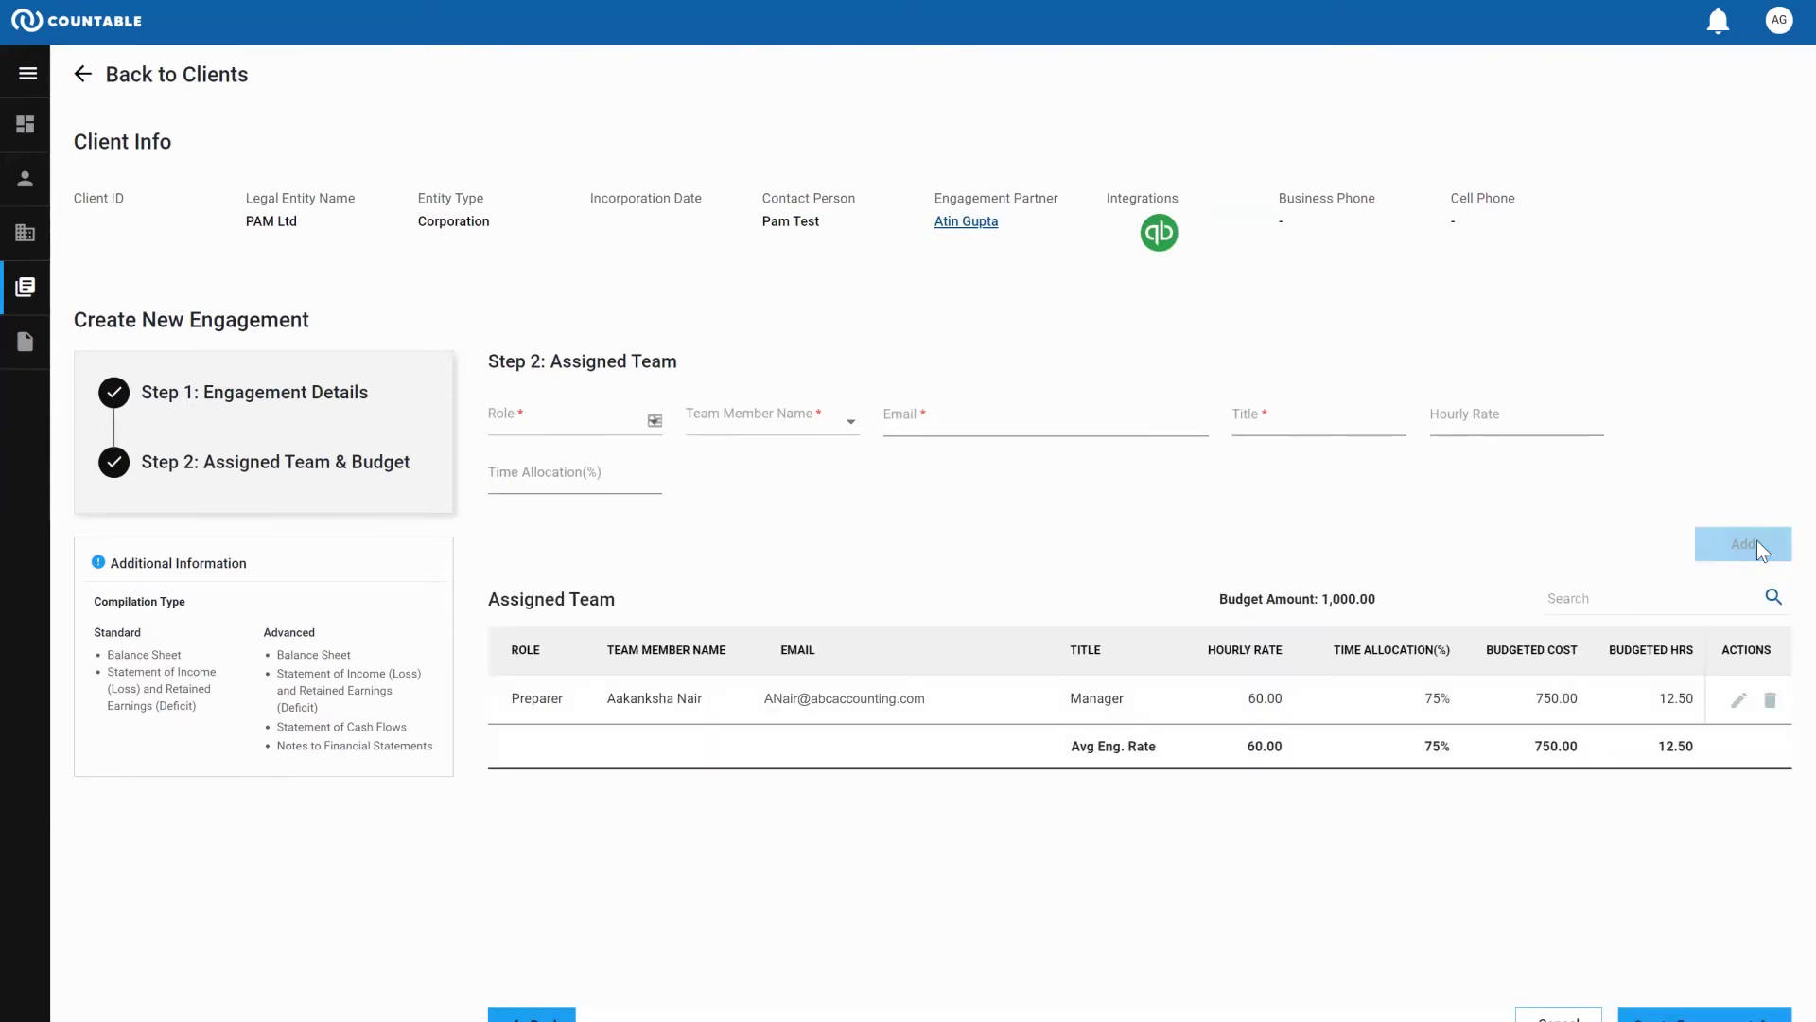
Step: Add the partner to the assigned team as 1st Reviewer with a 25% time allocation
left_click(562, 423)
left_click(575, 492)
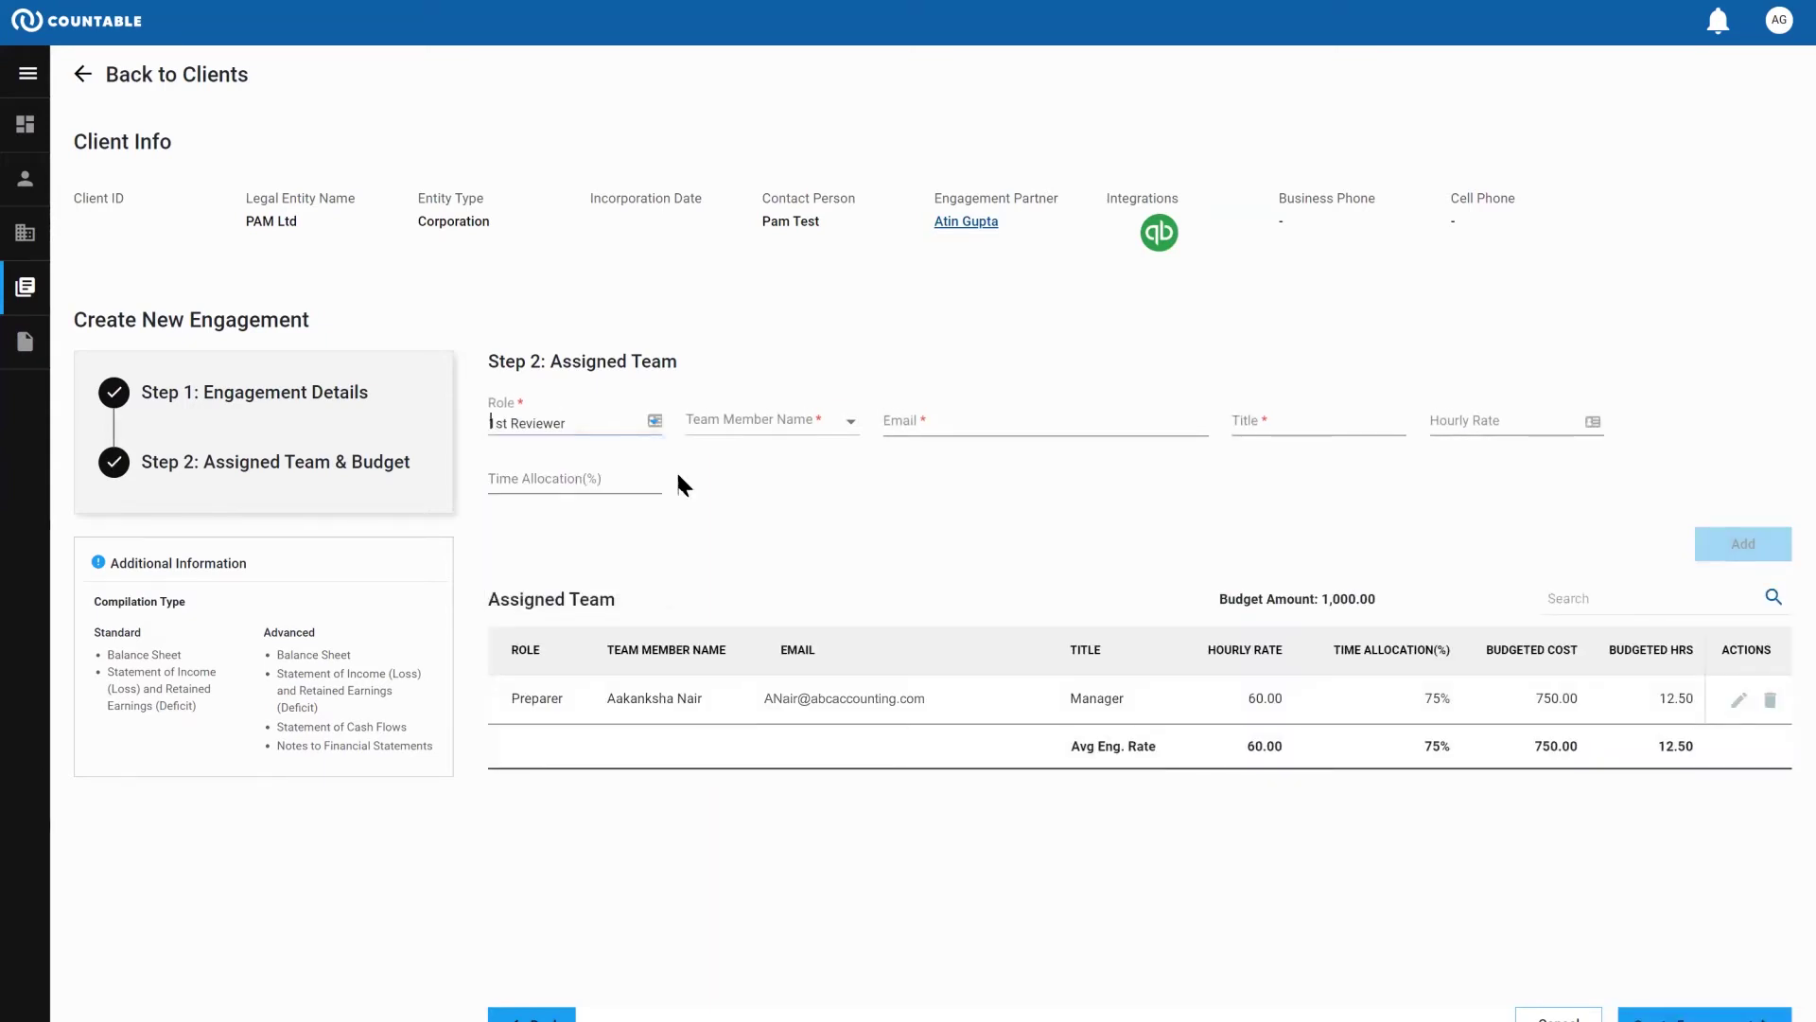
left_click(809, 416)
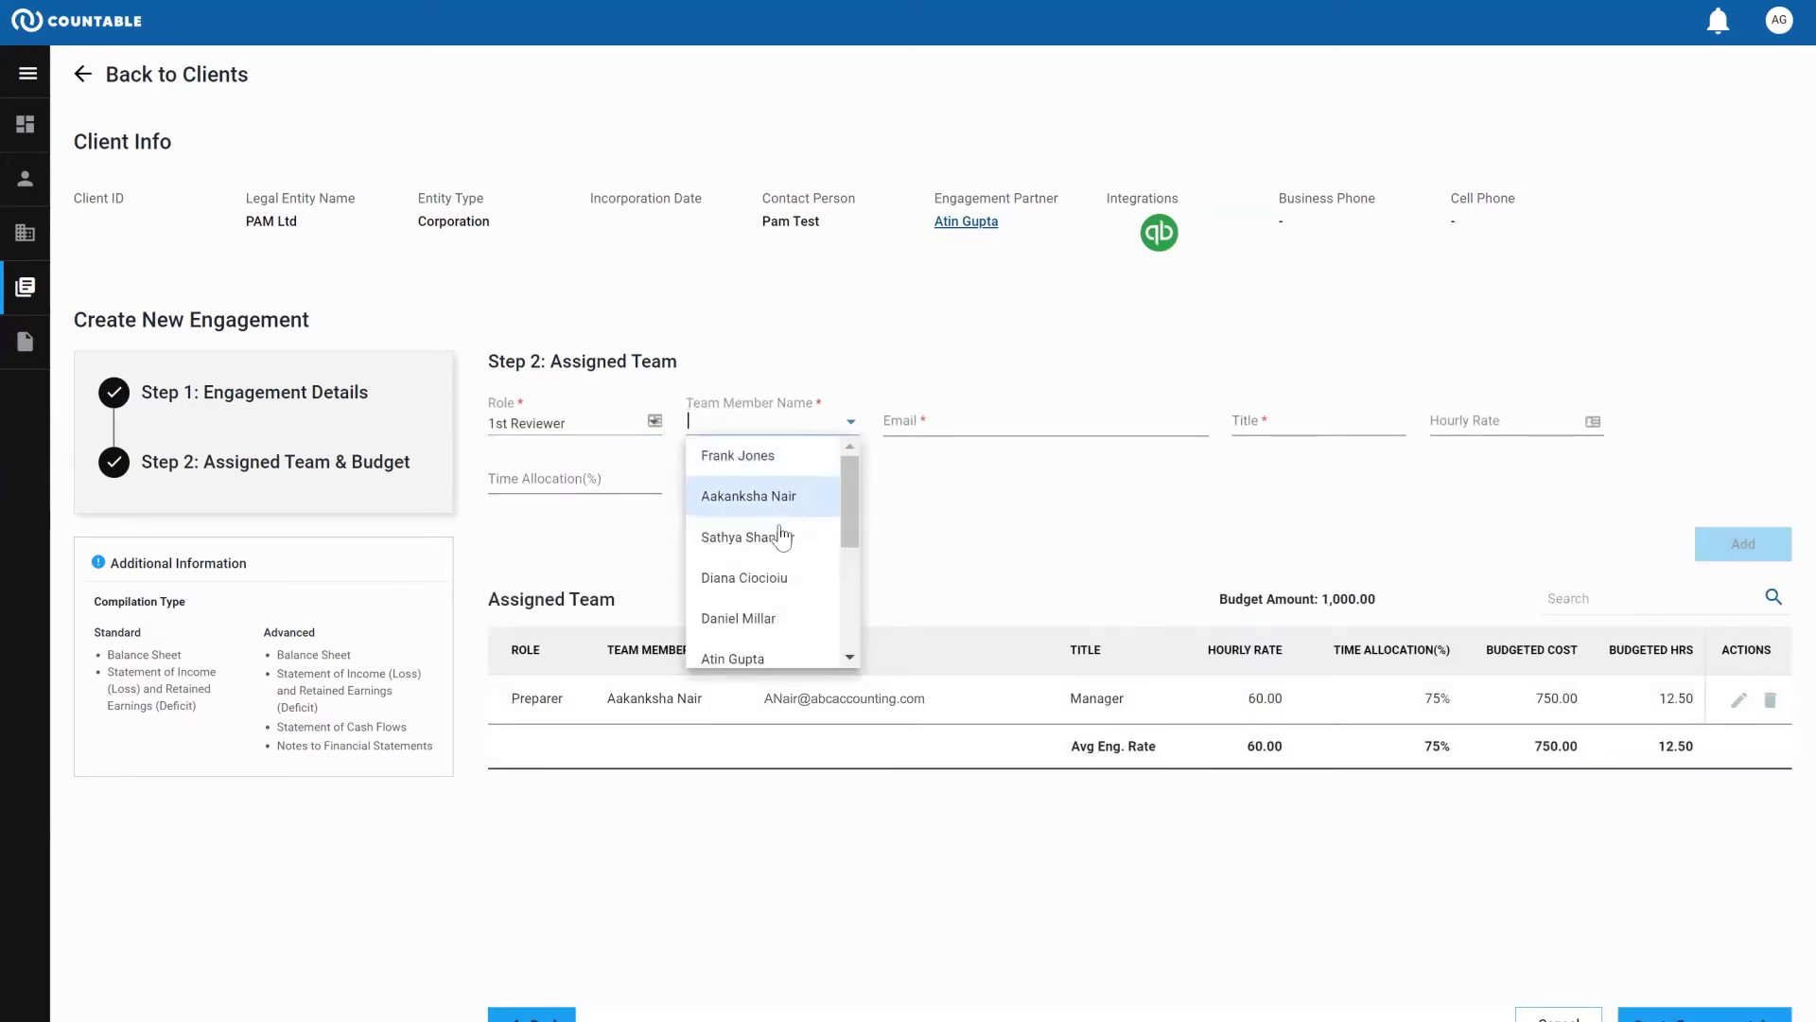
left_click(742, 658)
left_click(546, 482)
type("25")
left_click(1727, 542)
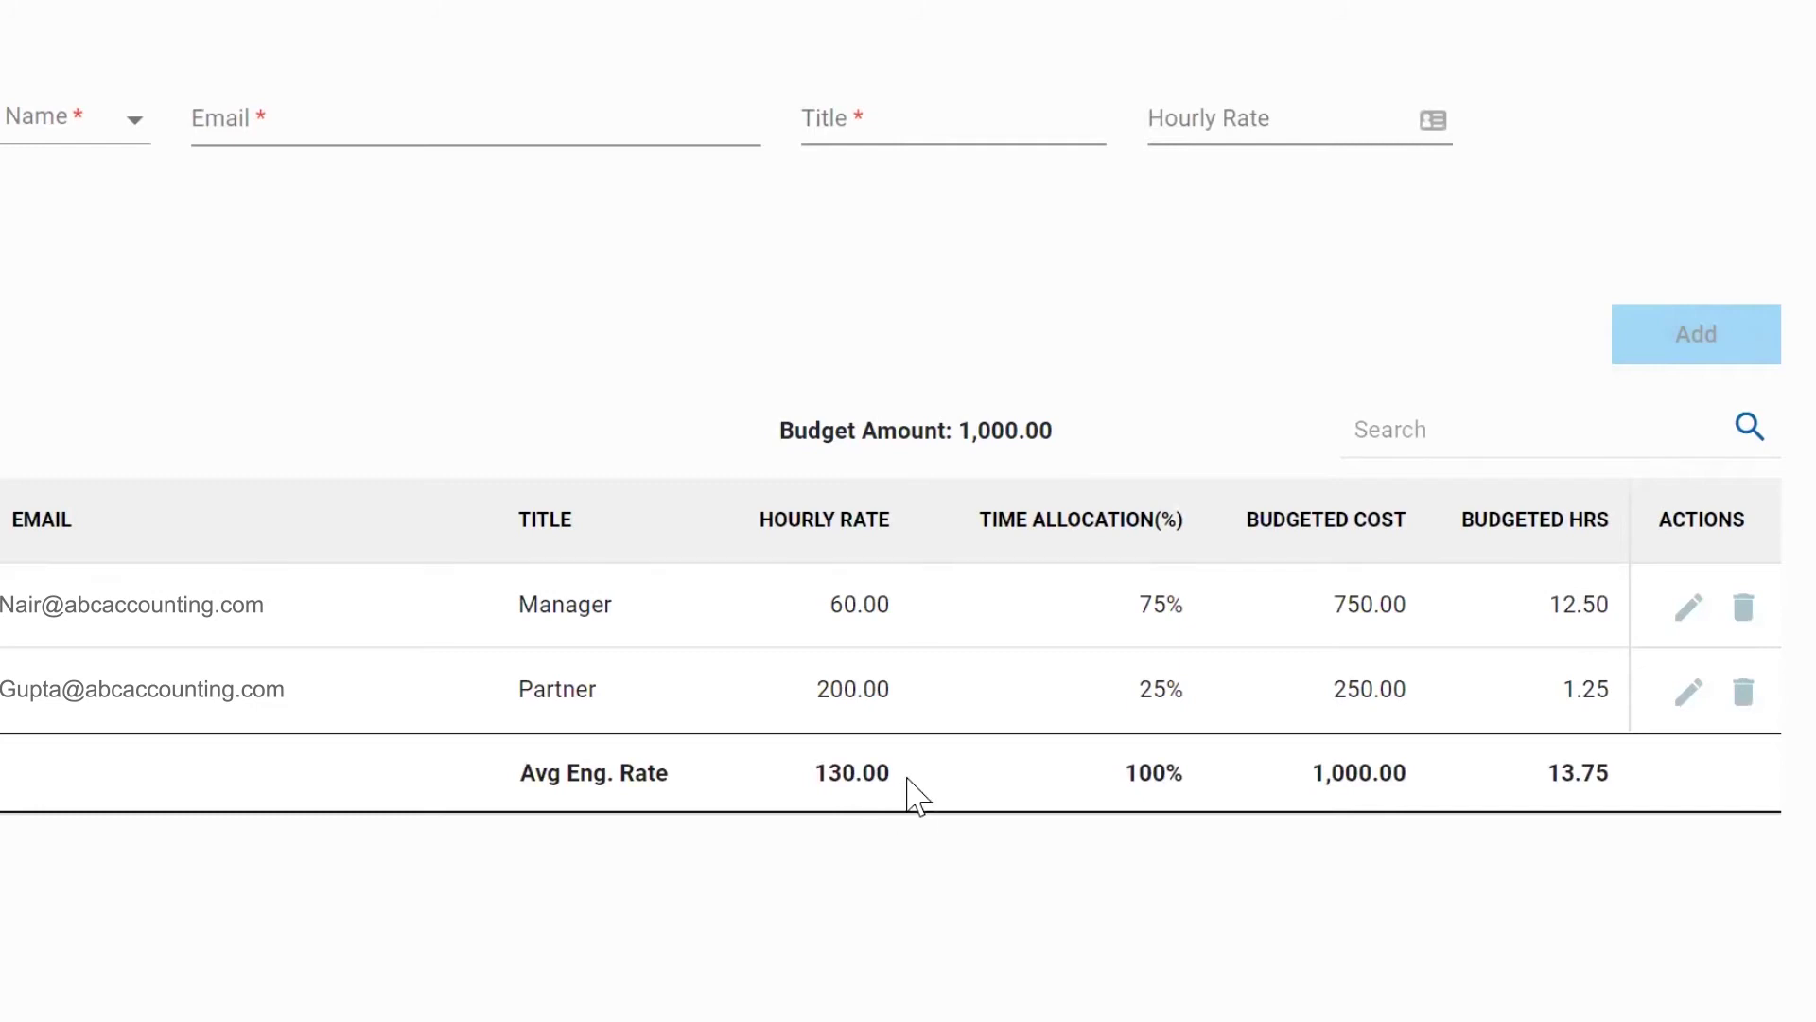
Step: Check the average engagement rate and total budgeted hours, and create the PAM Ltd engagement
left_click_drag(912, 791, 796, 778)
left_click_drag(1643, 795, 1534, 795)
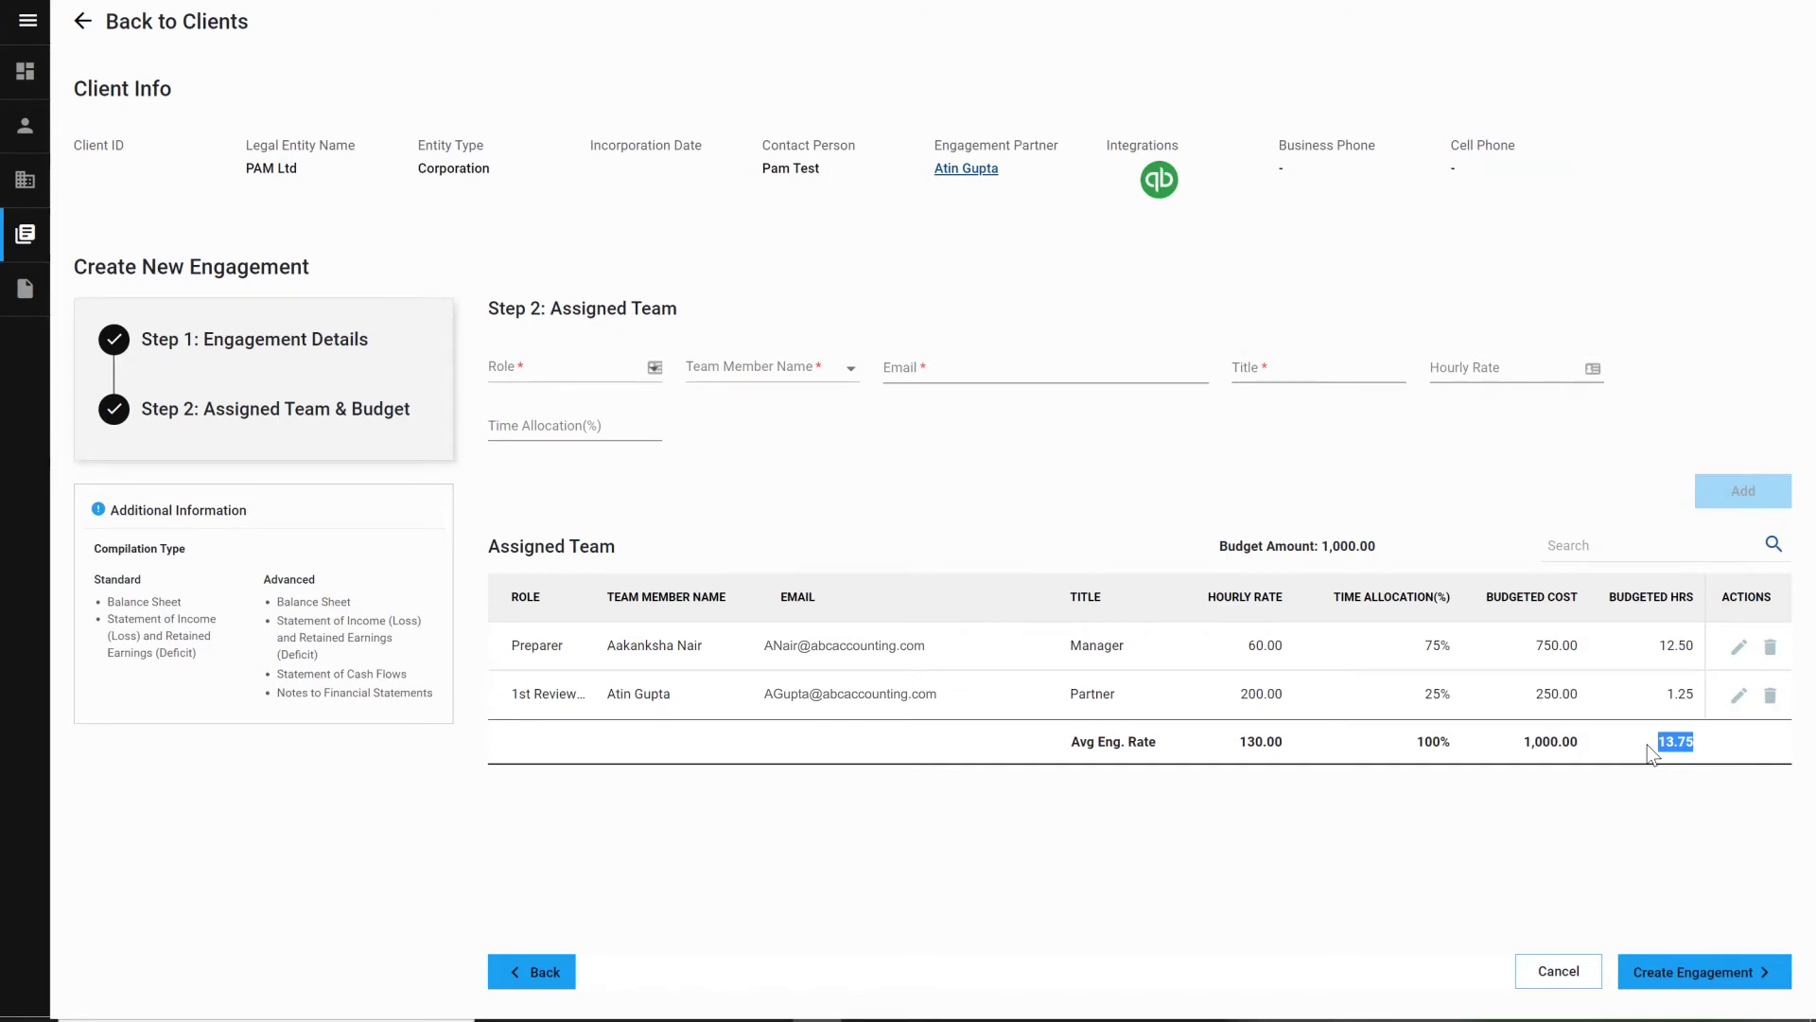
left_click(1710, 984)
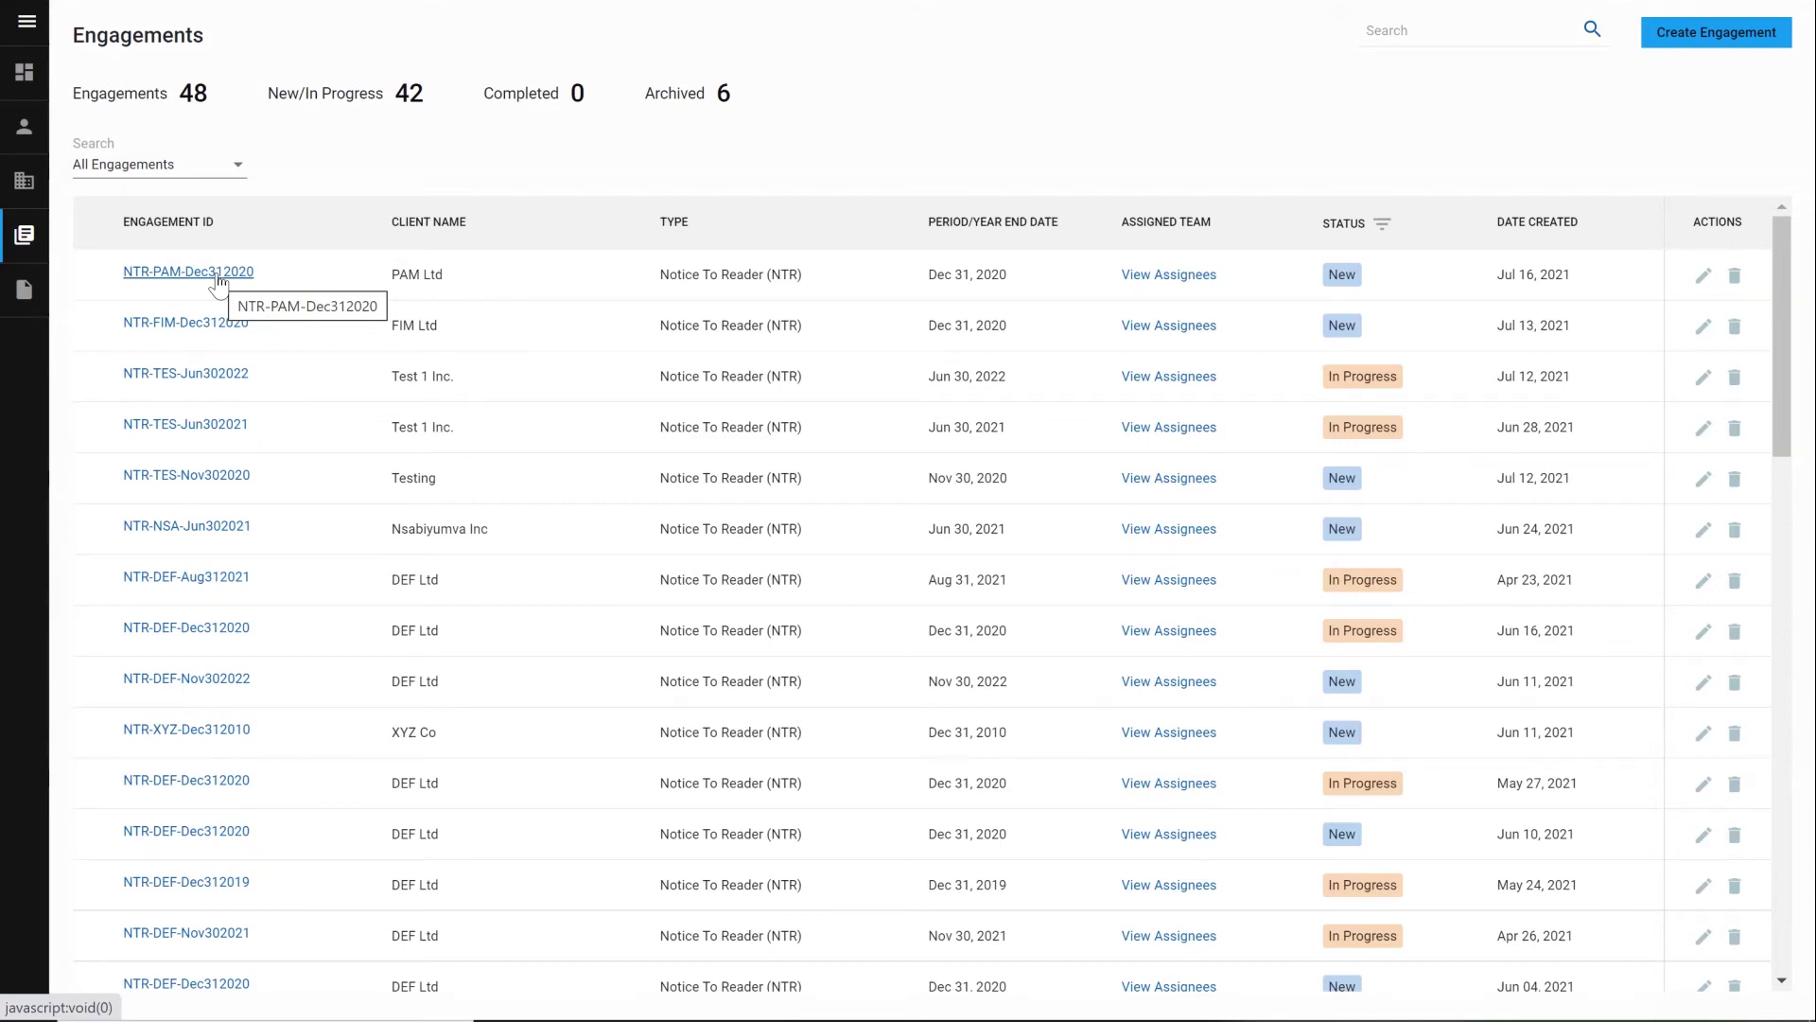
Step: Open the PAM Ltd engagement, collapse its Client Onboarding section, and look over the engagement's document requests, issues and comments
left_click(199, 282)
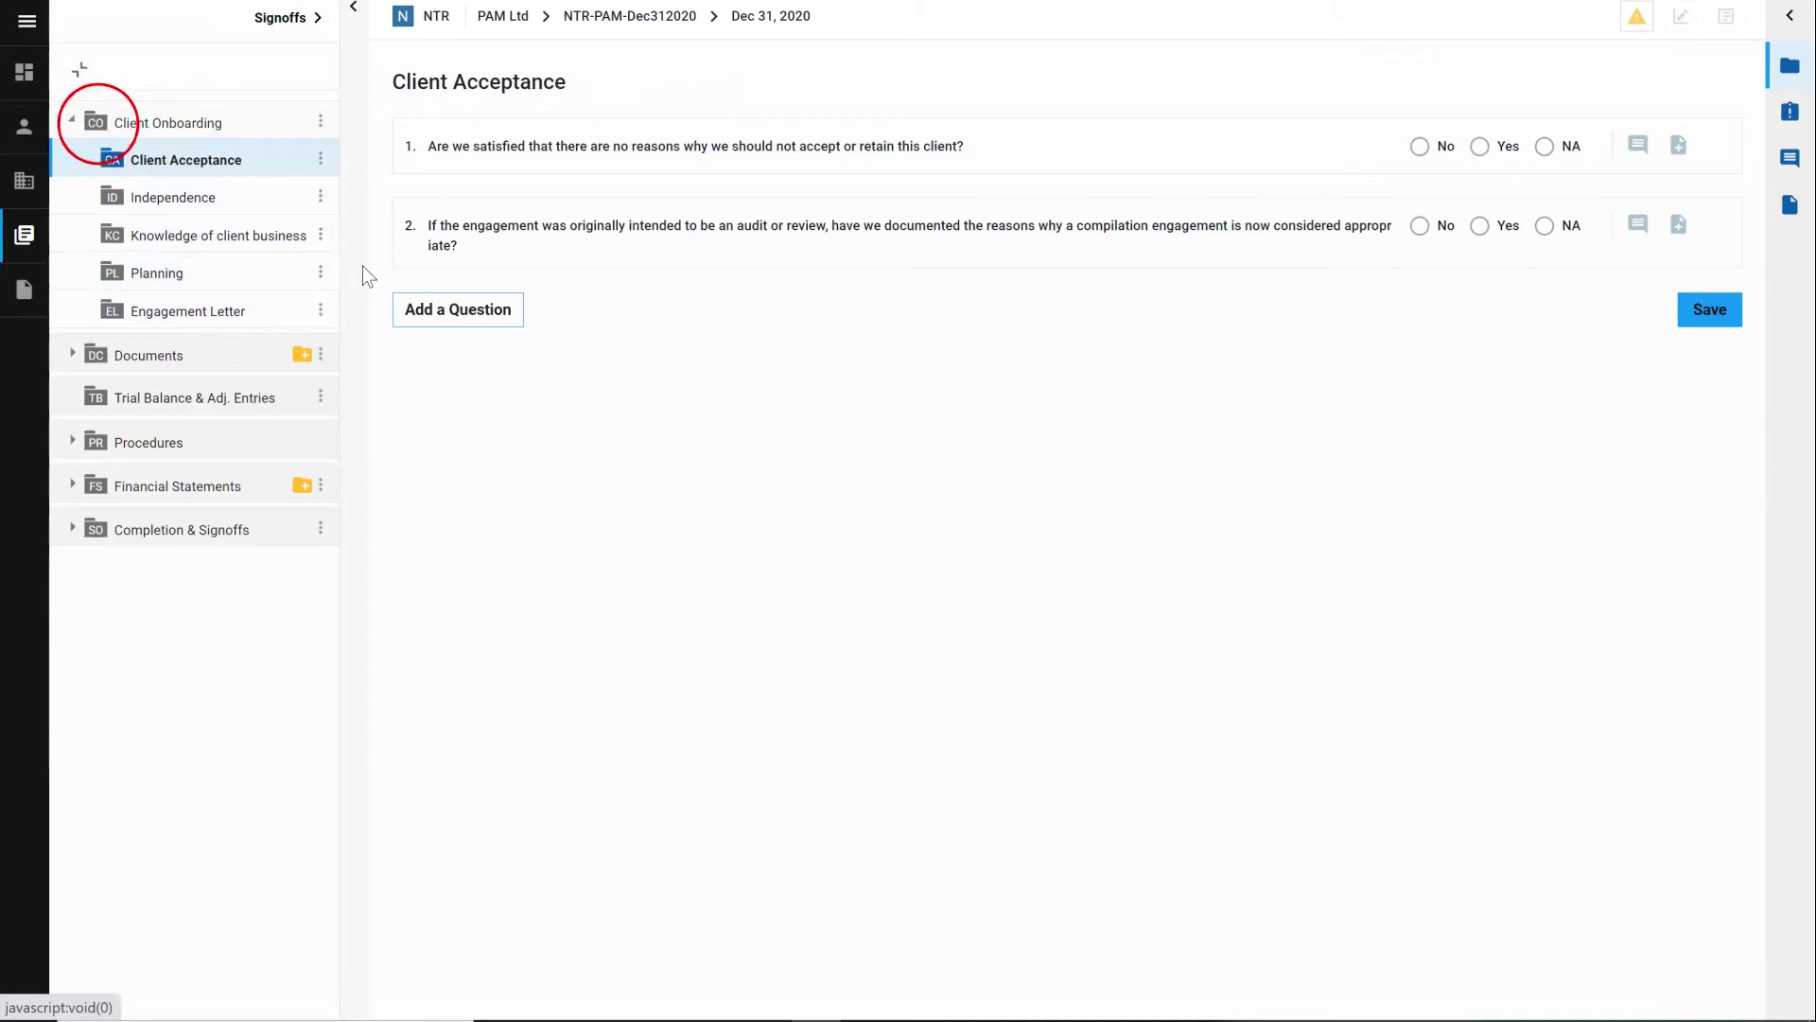
left_click(72, 121)
left_click(1790, 66)
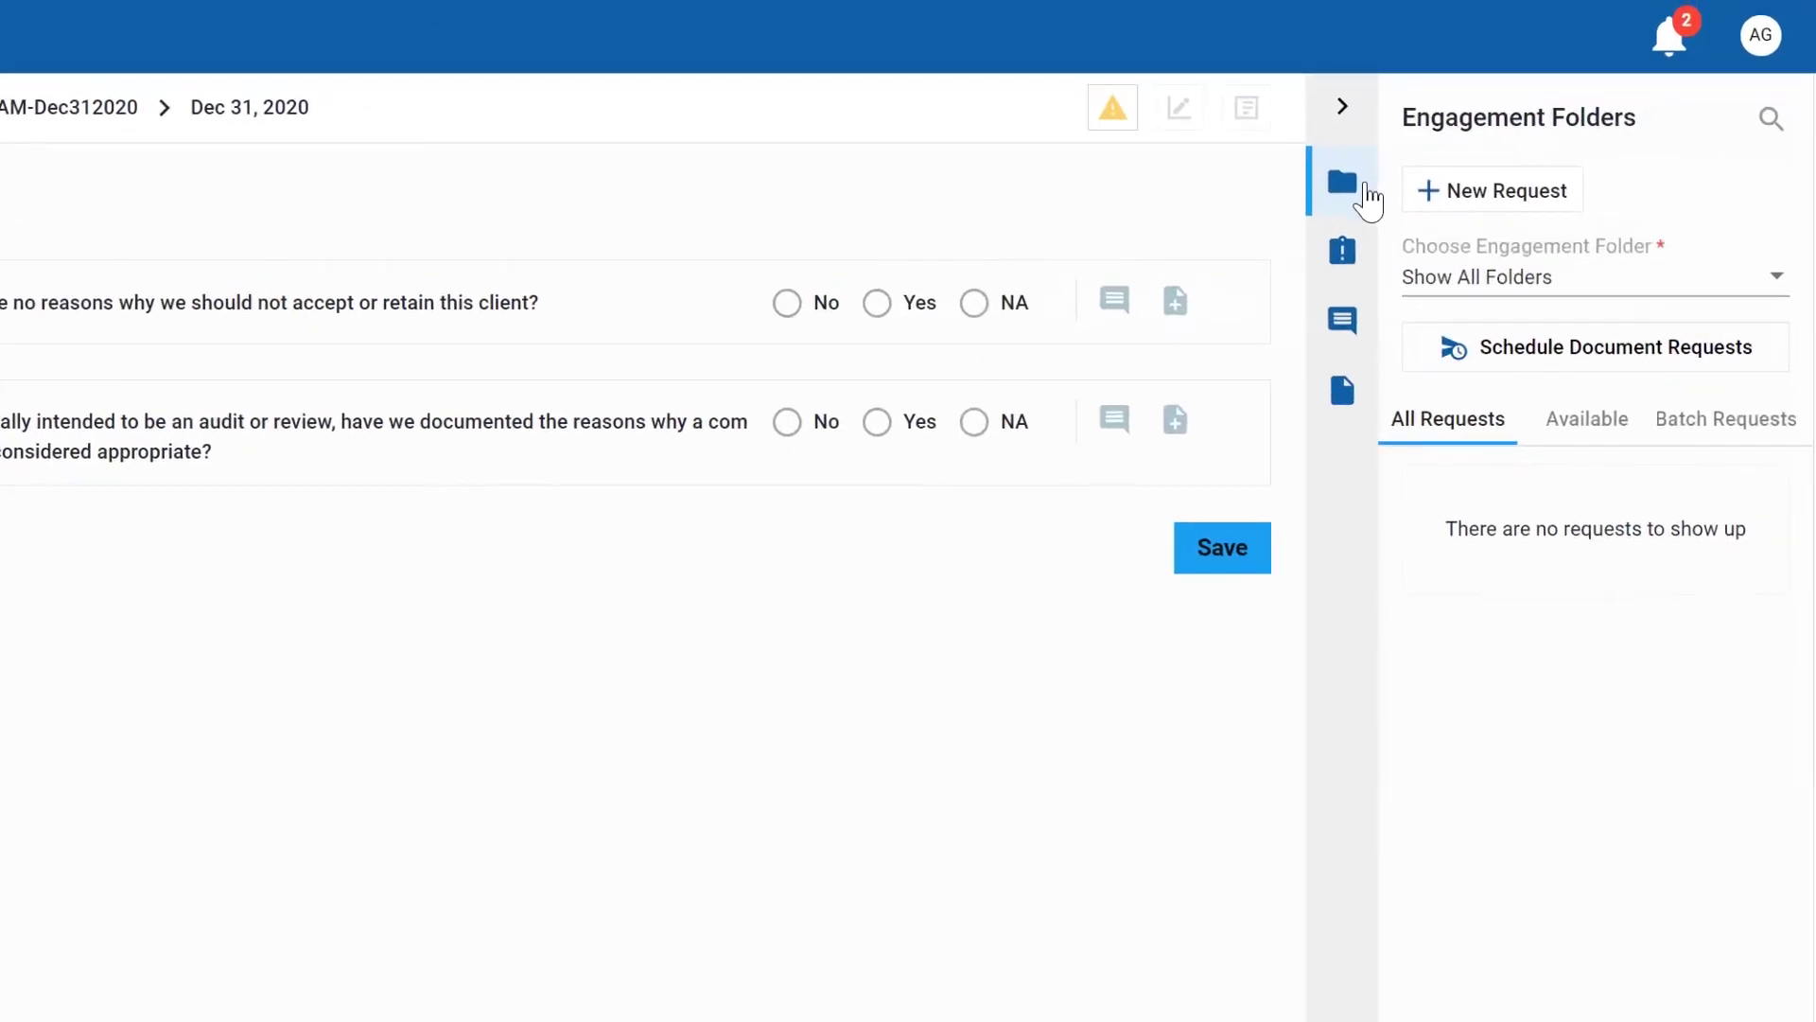
left_click(1342, 251)
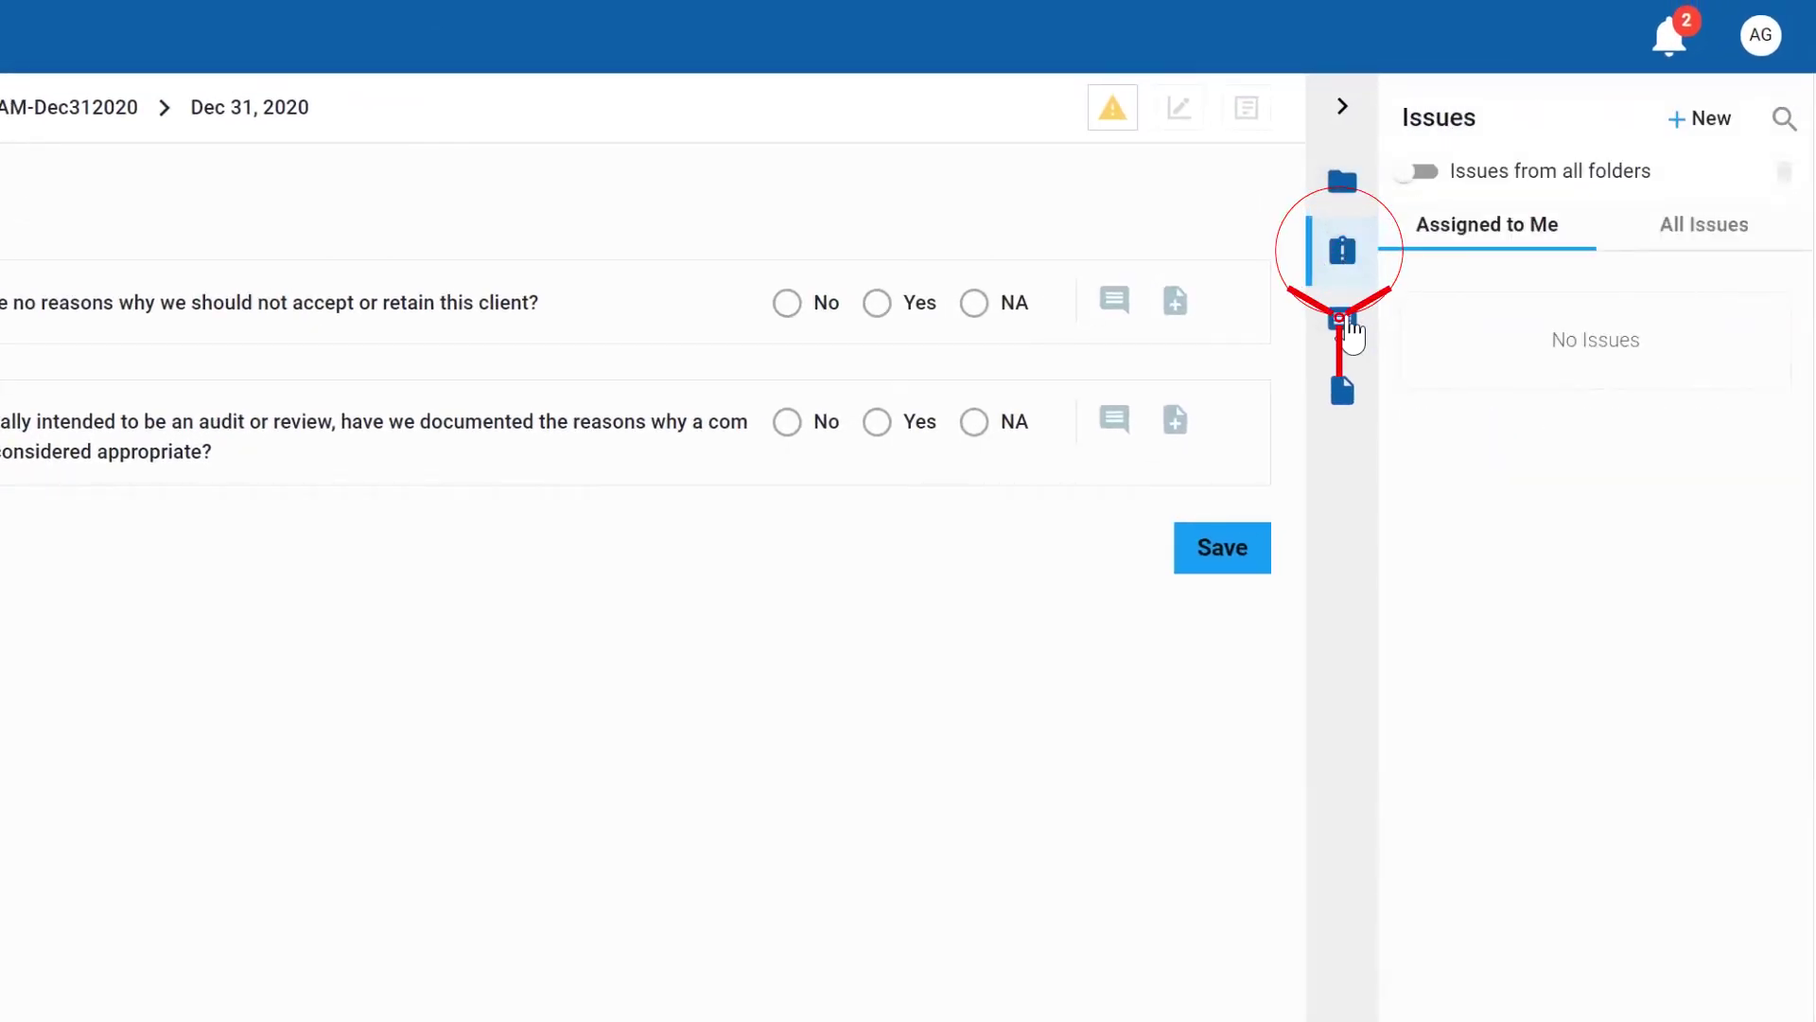
left_click(1342, 319)
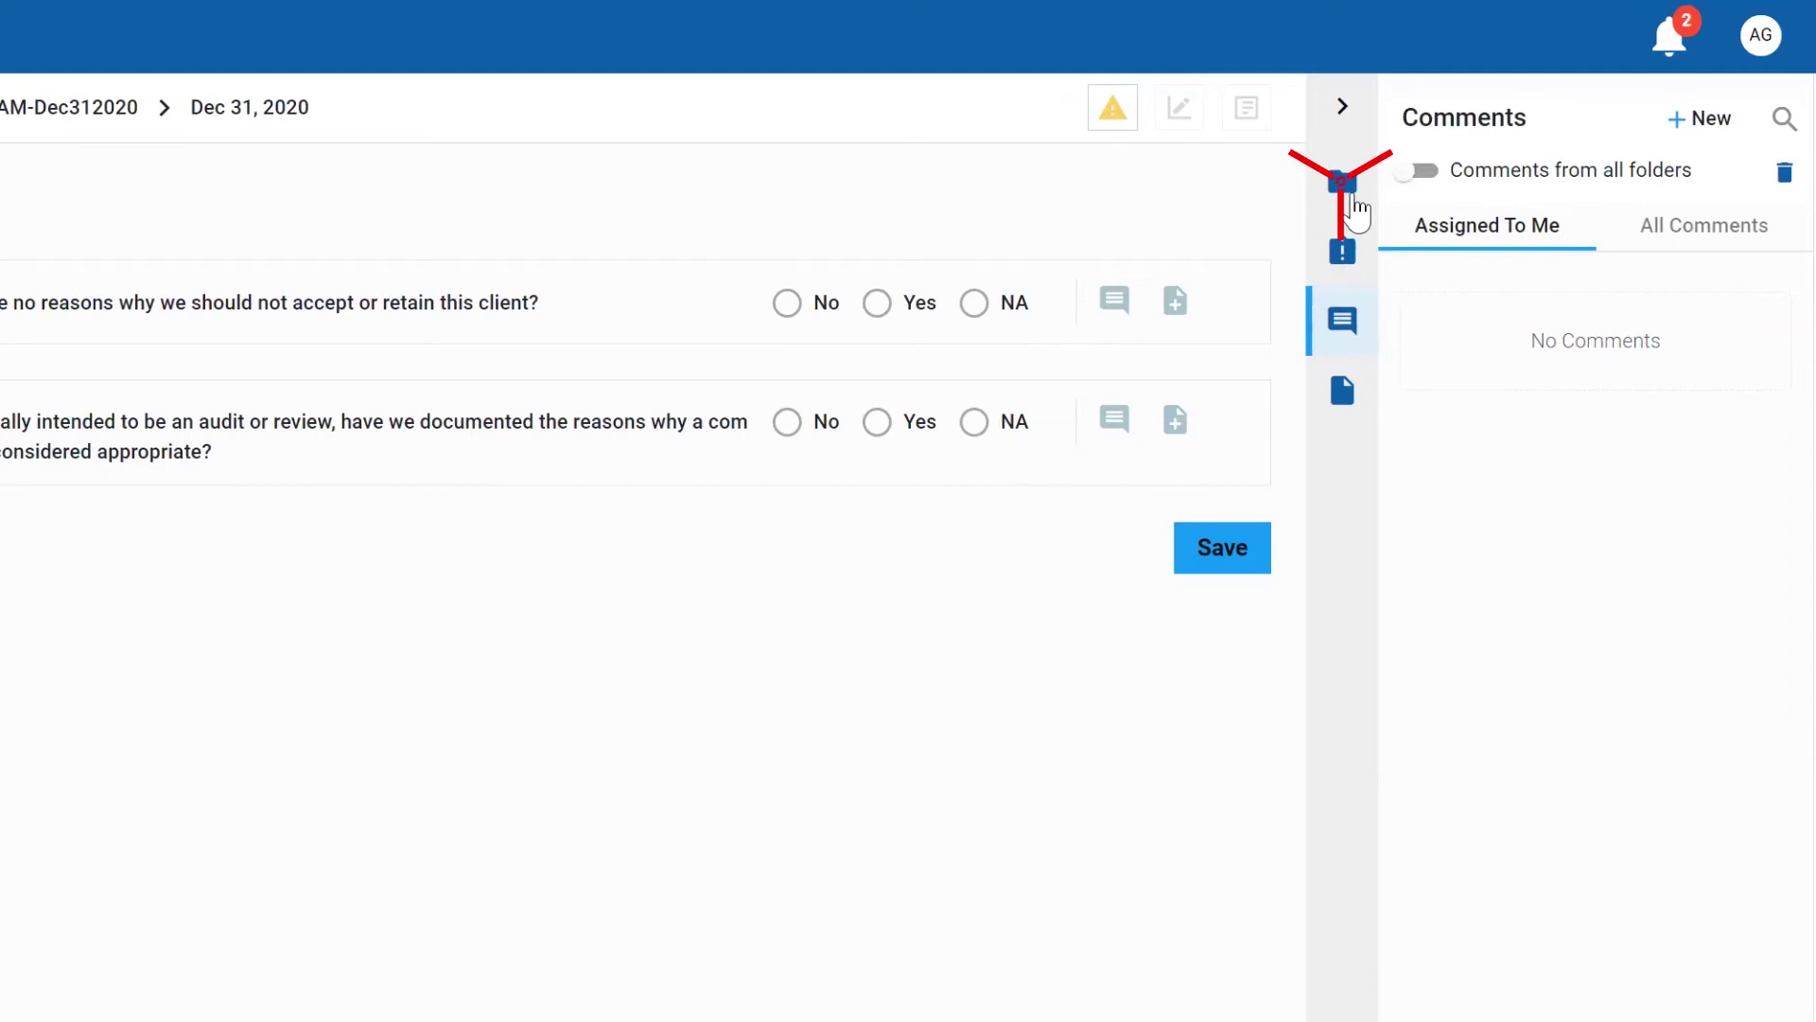
left_click(1349, 195)
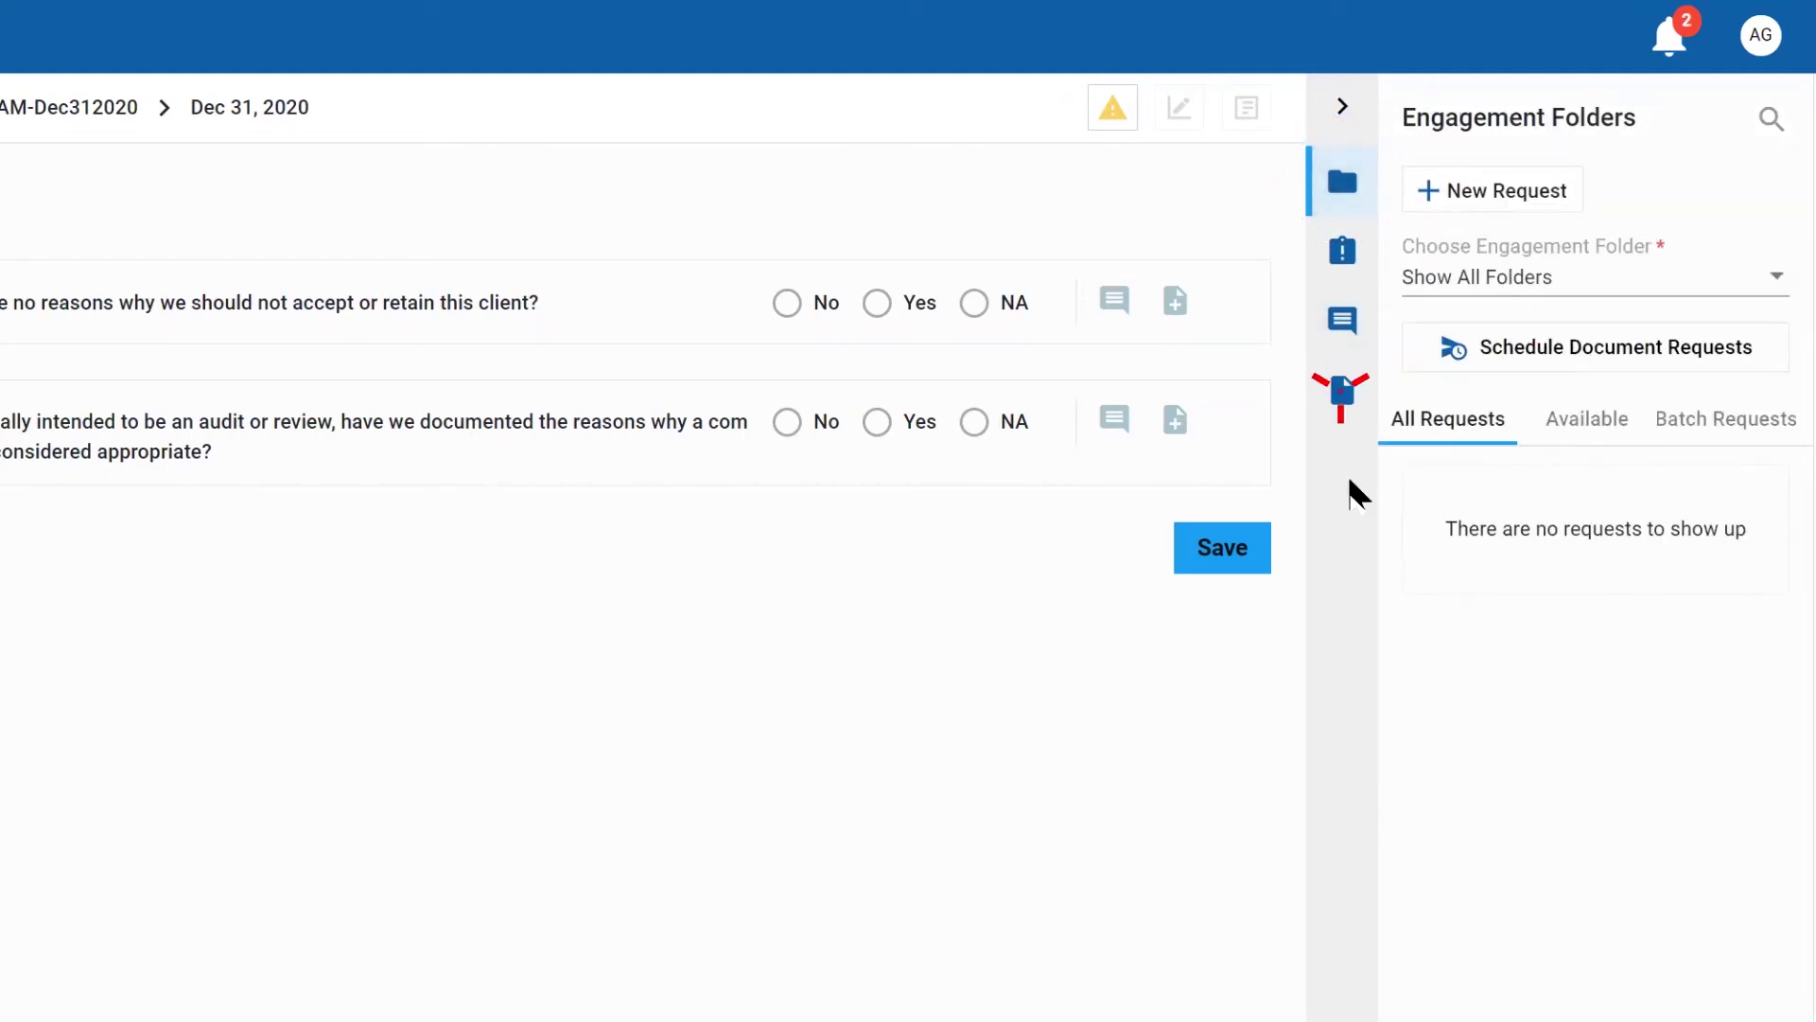
Step: Check the files under HST documents in the engagement's Document Repository, and close the repository
left_click(1340, 402)
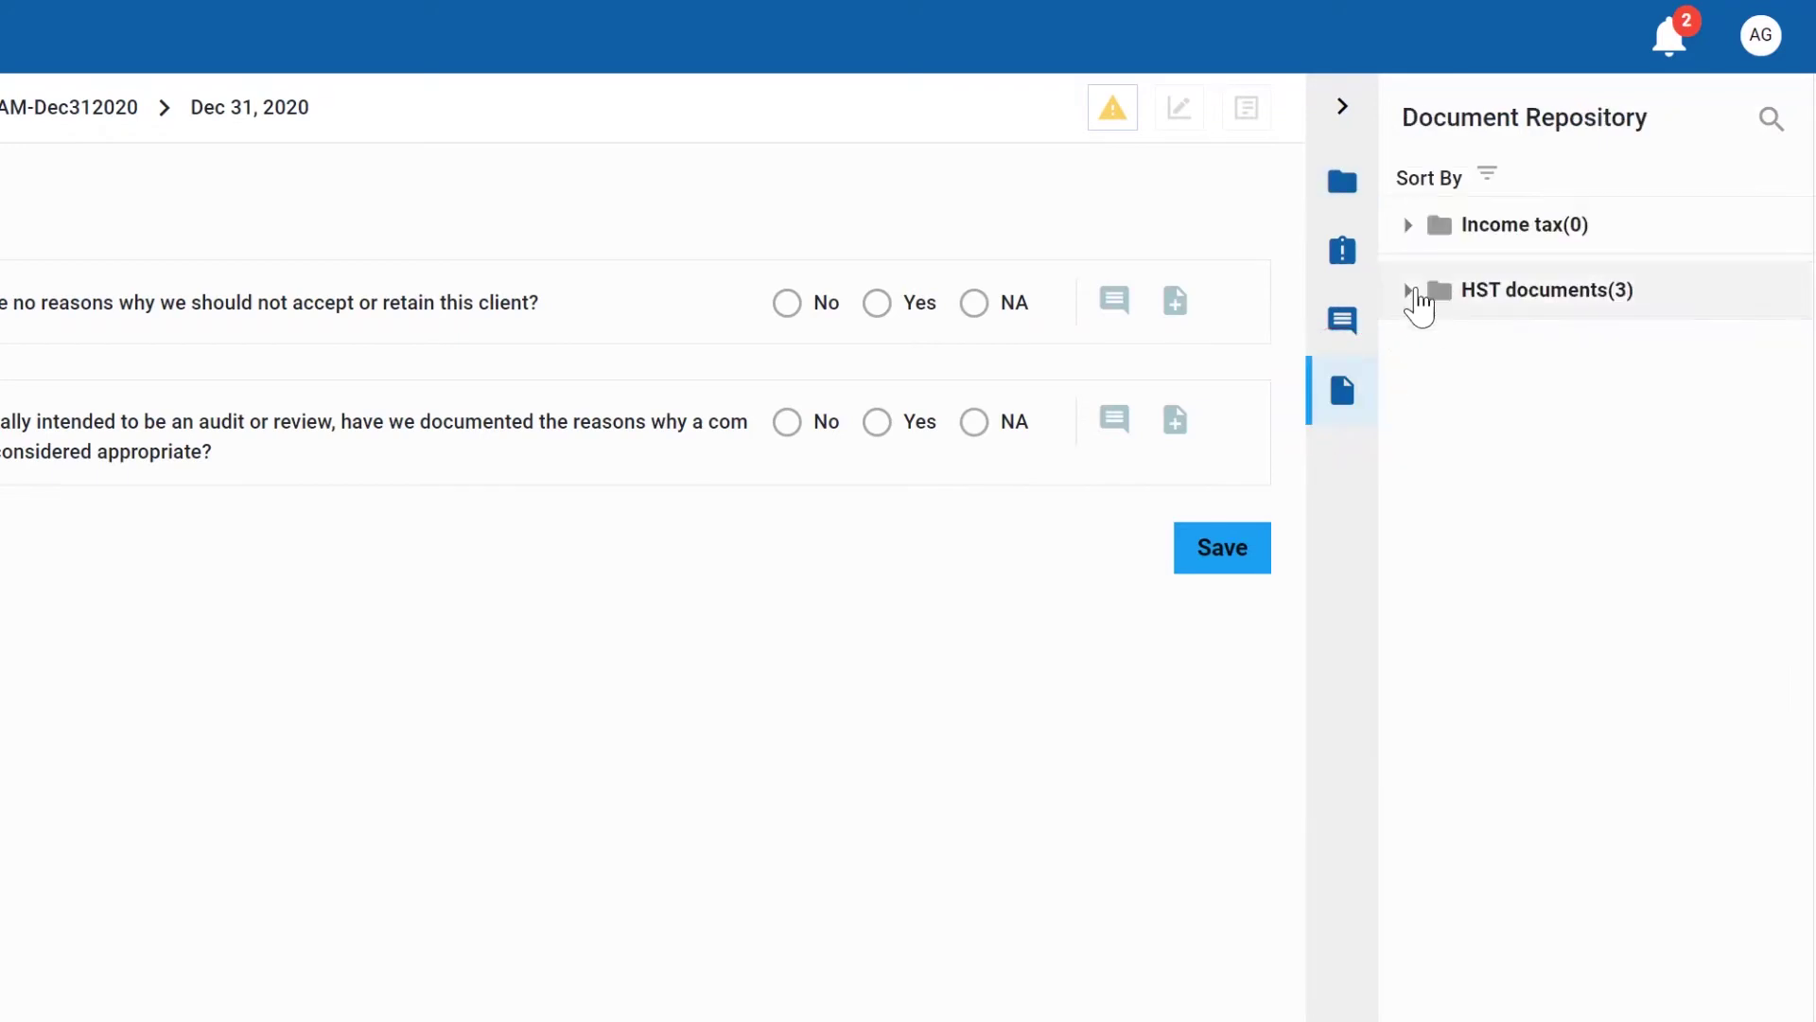
left_click(1409, 291)
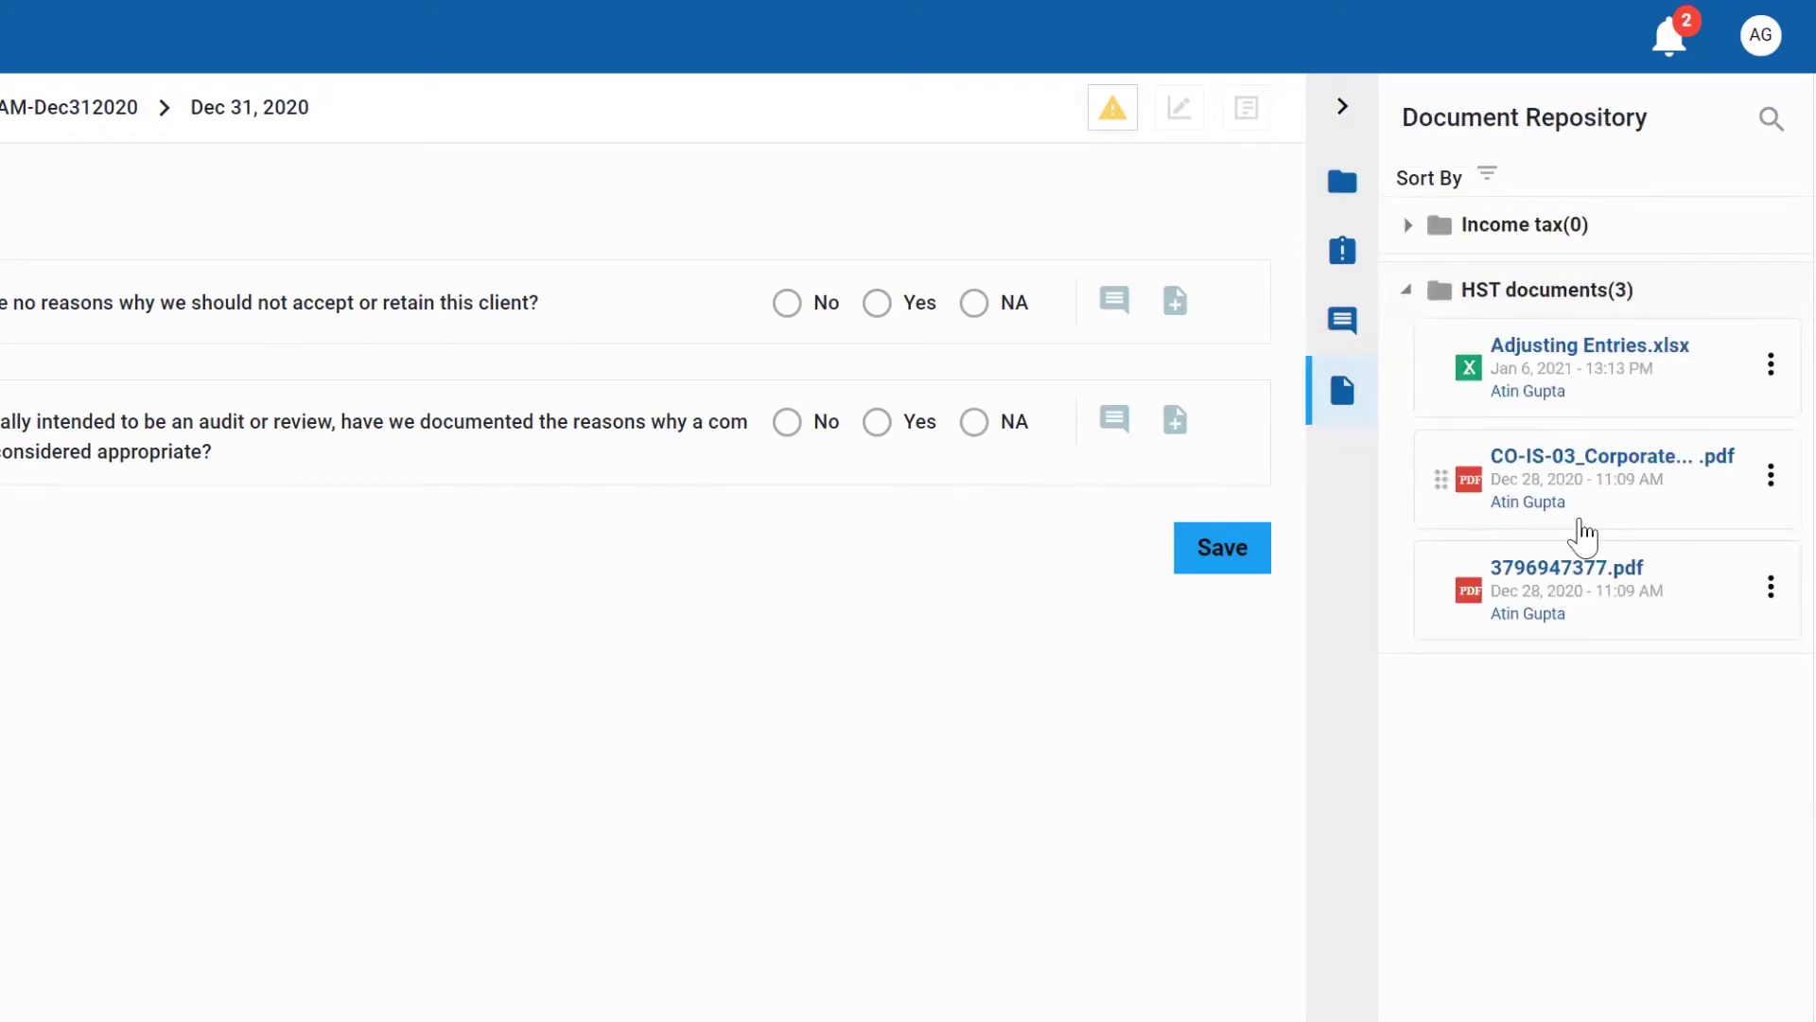
left_click(1407, 290)
left_click(1342, 107)
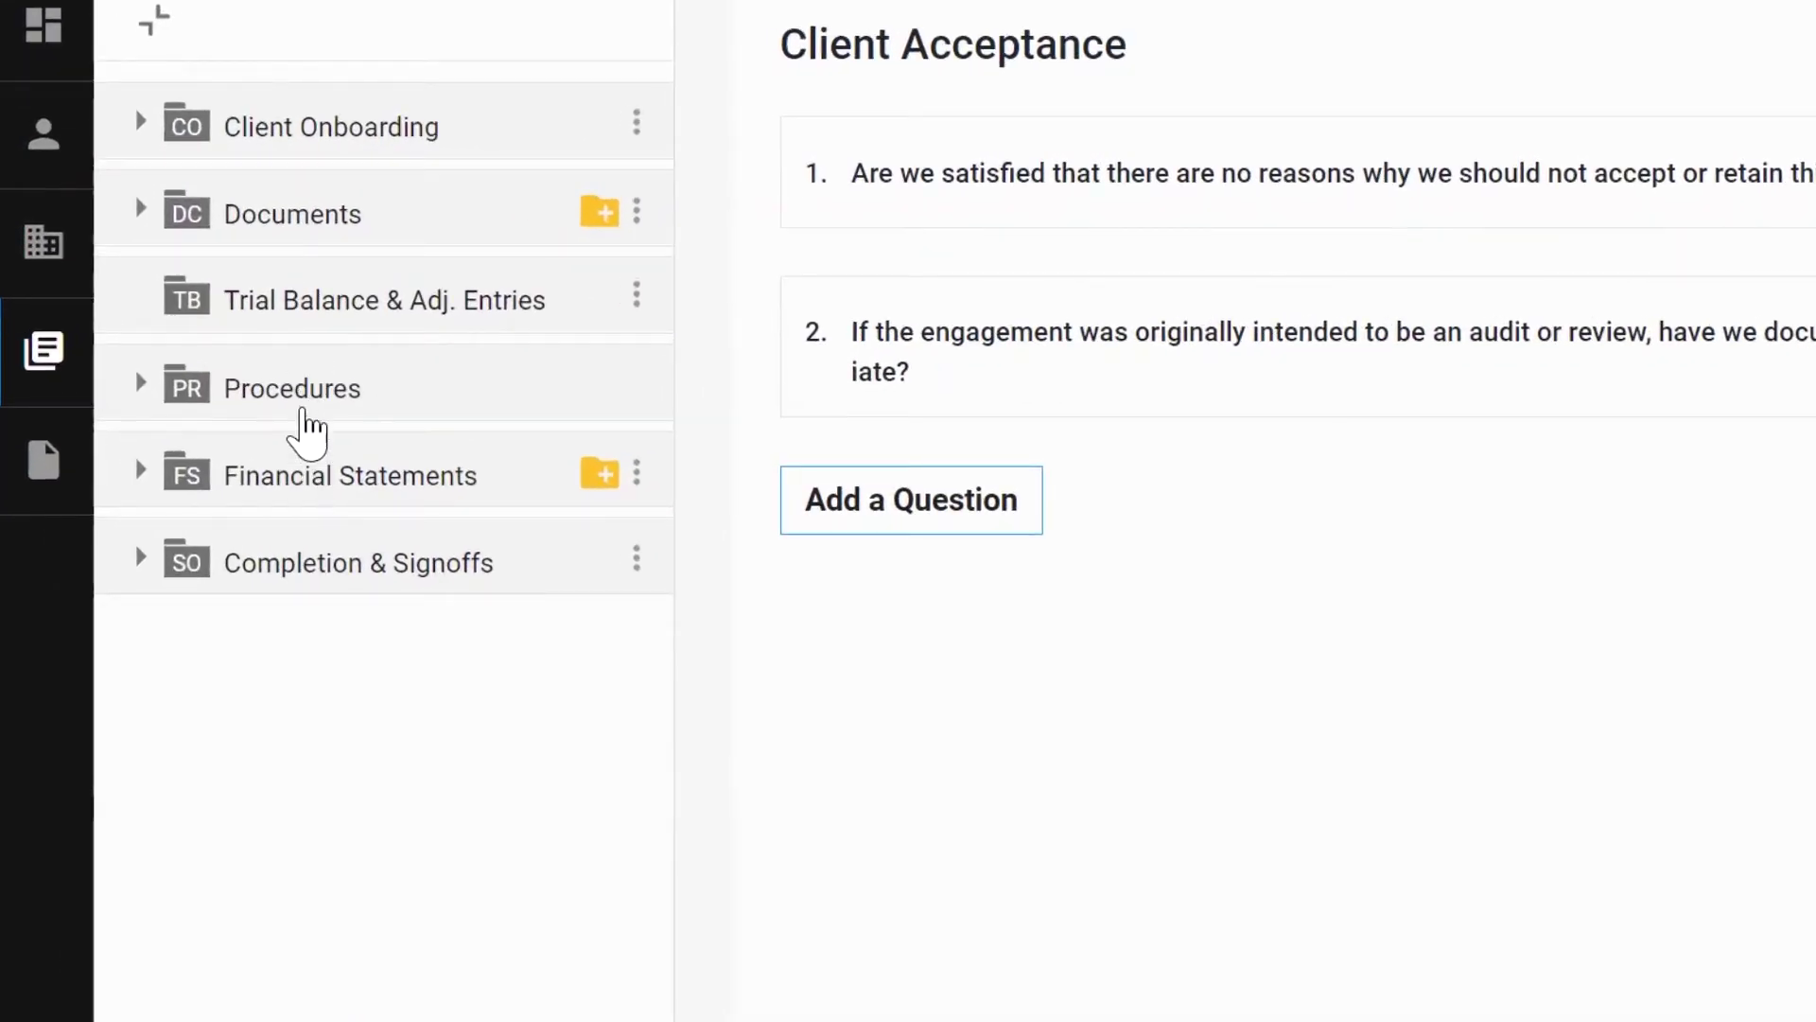
Step: Look through the Client Onboarding sections Independence, Knowledge of client business, Planning and Engagement Letter
left_click(411, 148)
left_click(341, 275)
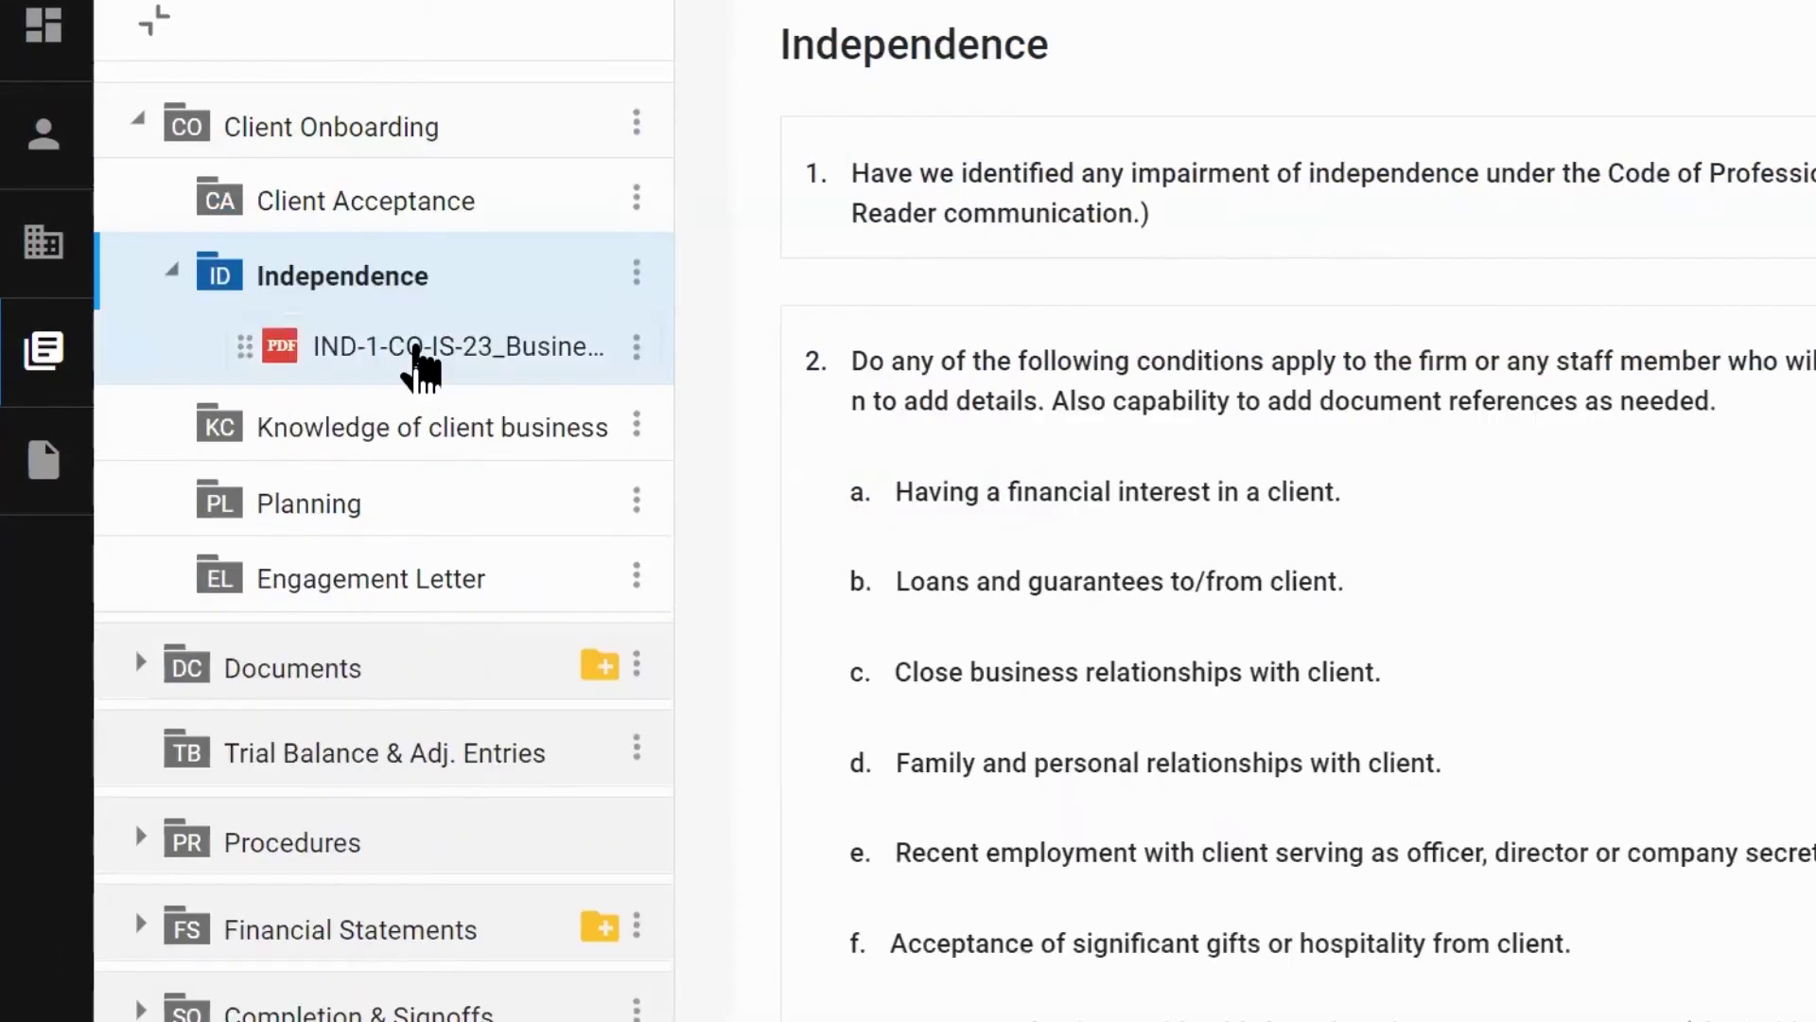
left_click(405, 437)
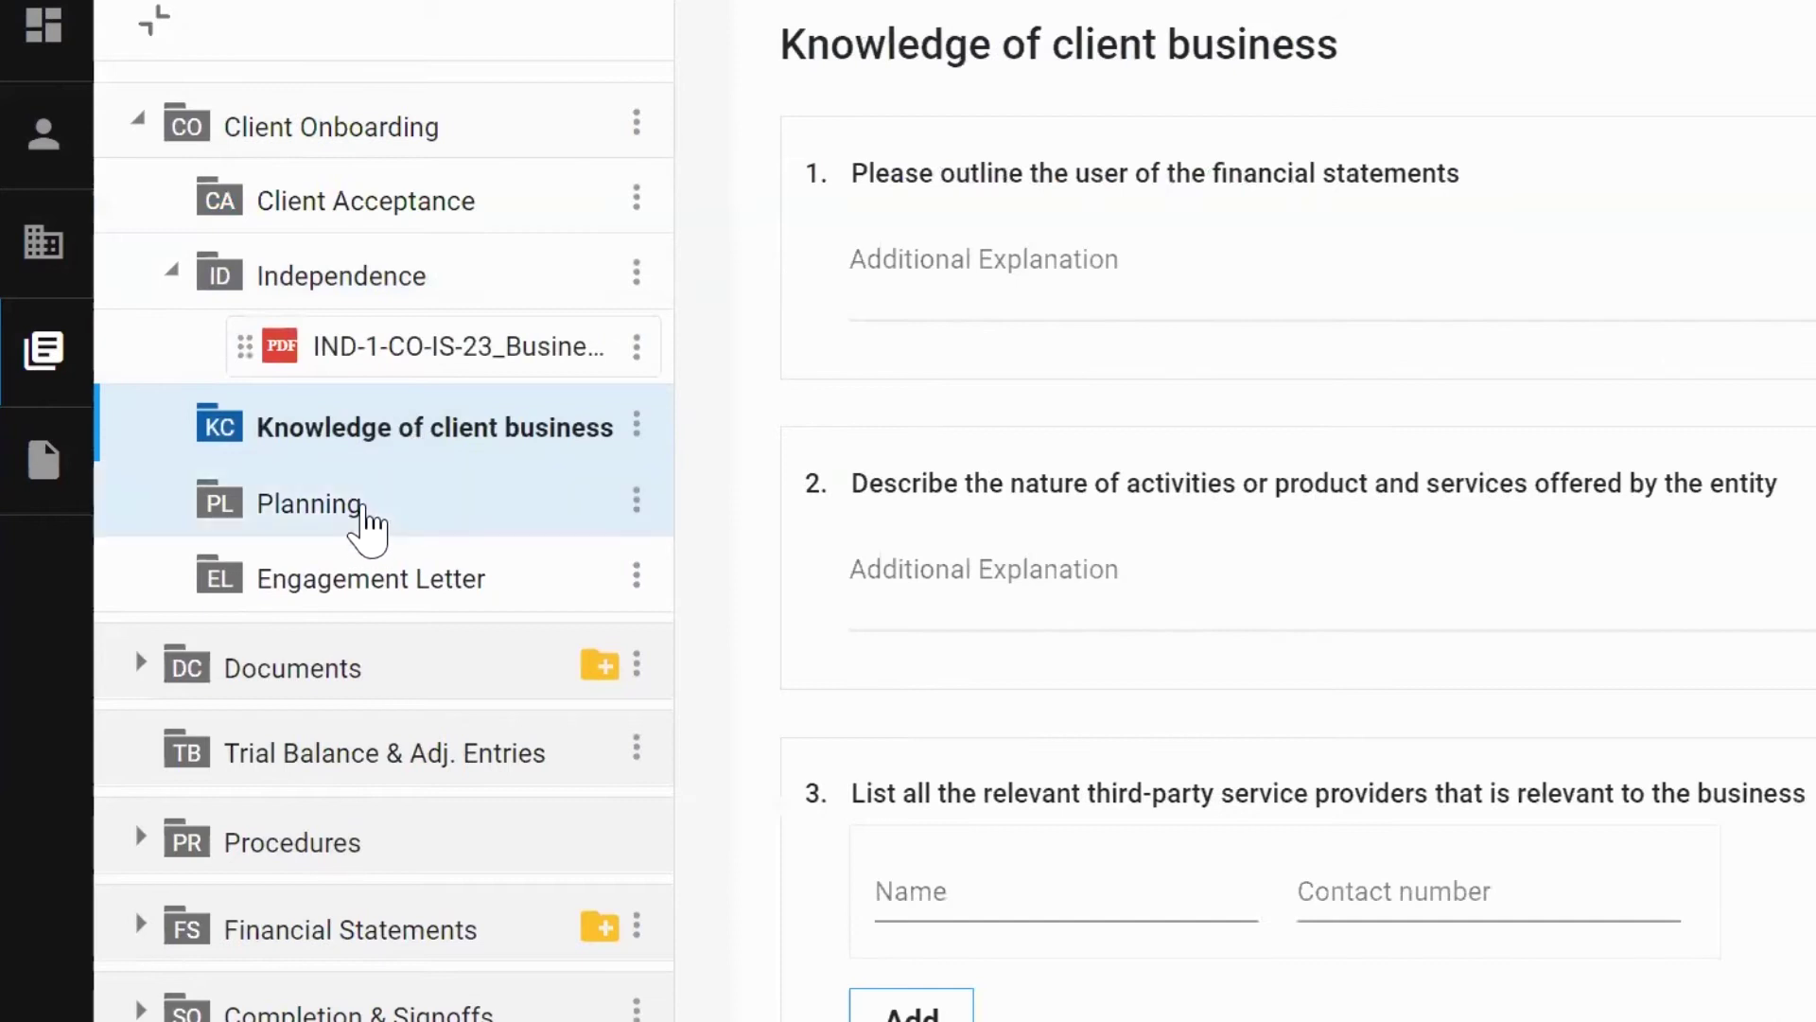
left_click(364, 509)
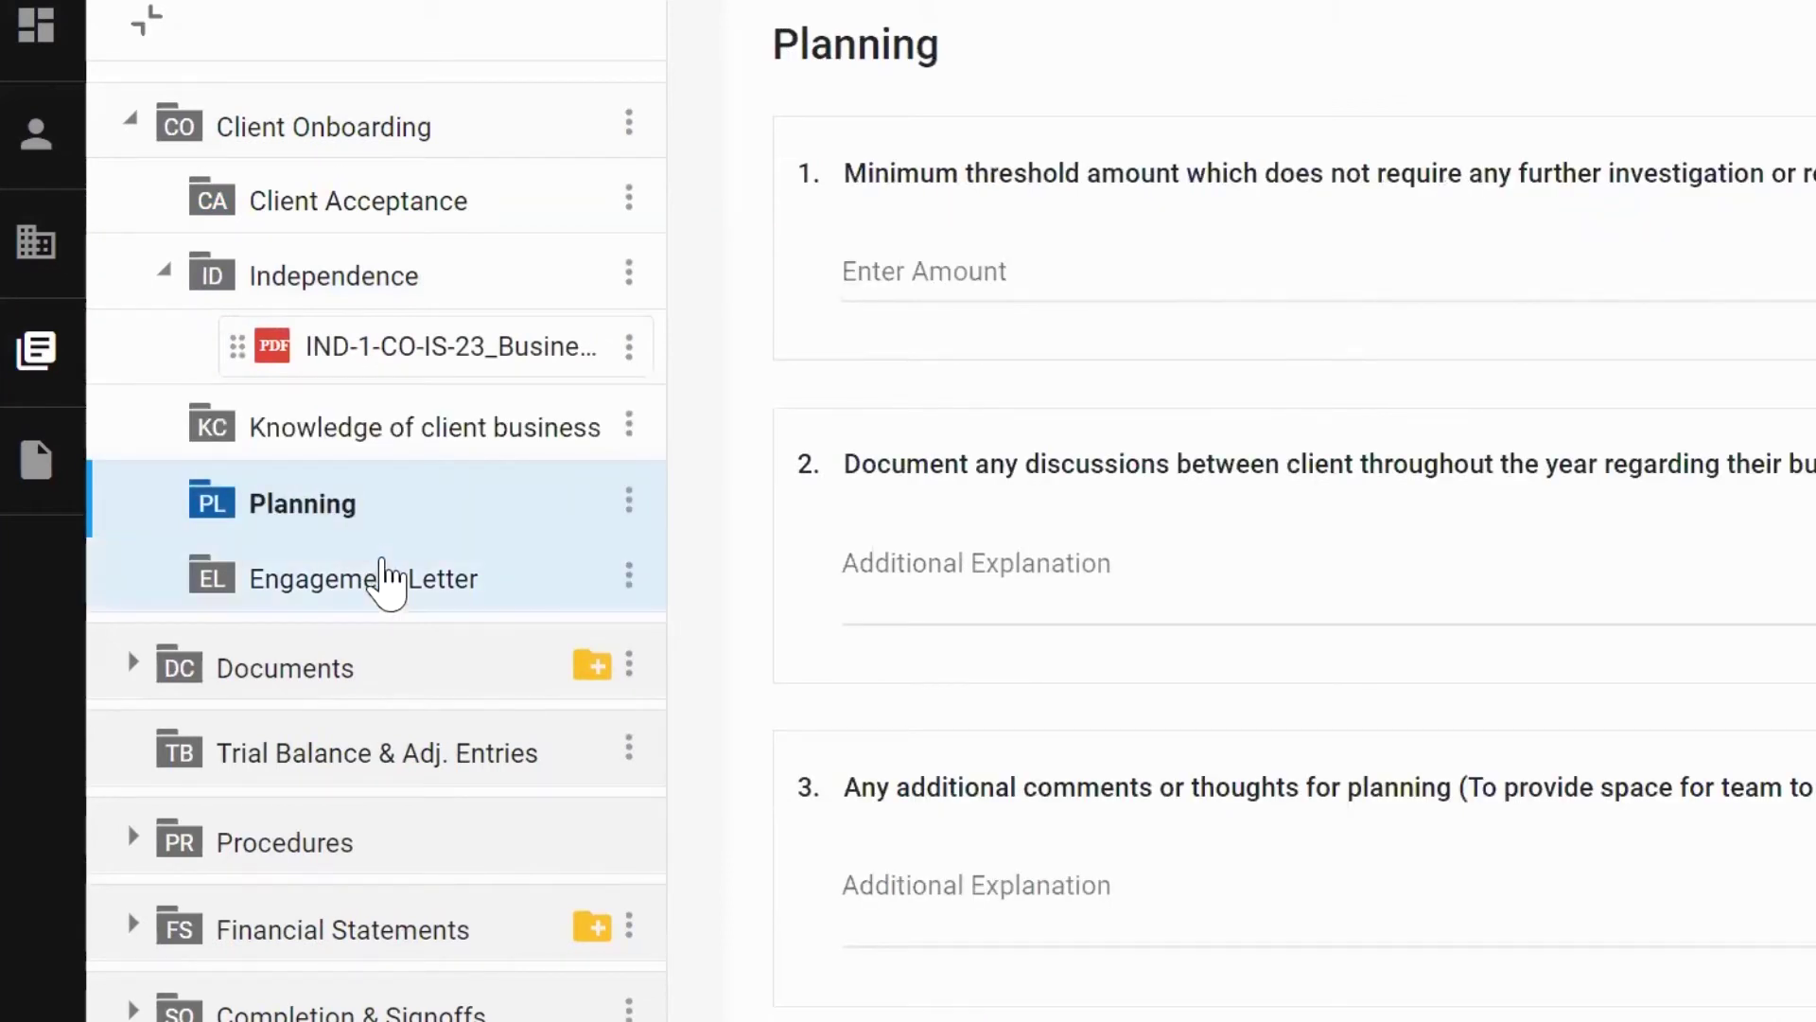
left_click(381, 566)
Step: Expand the Documents section and review the actions available for the Shareholders Agreements folder
left_click(393, 668)
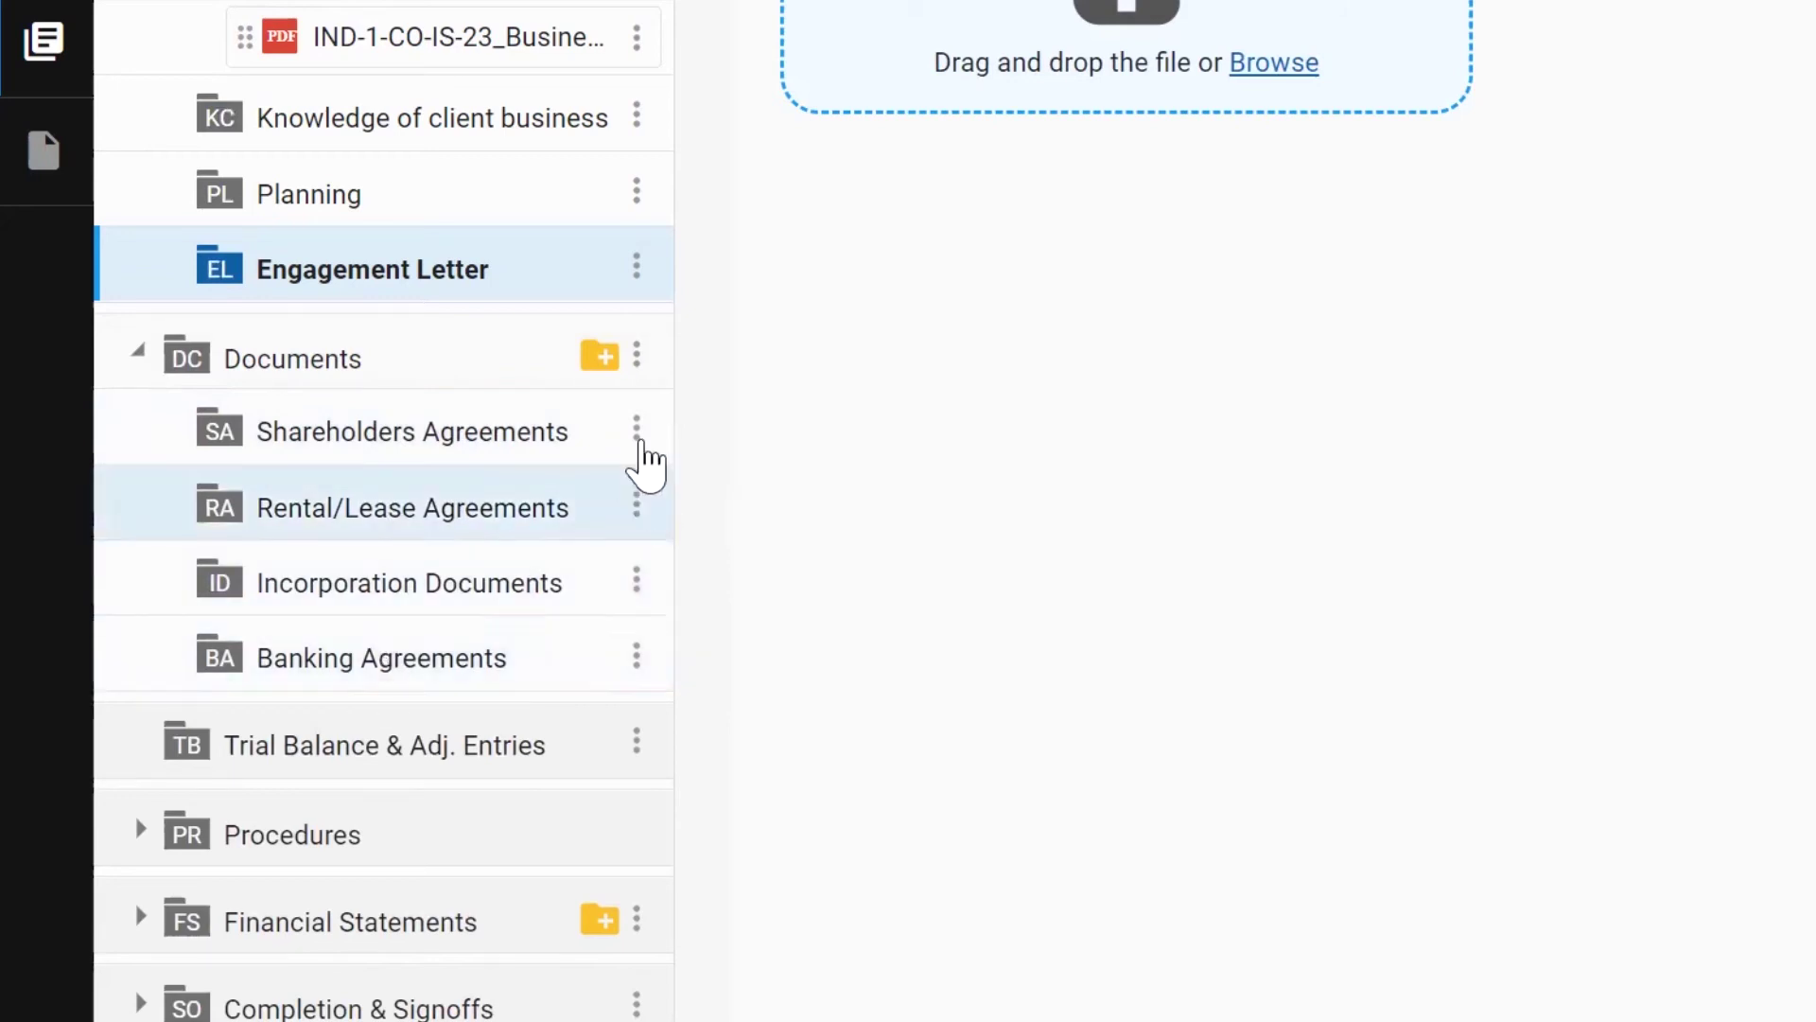
left_click(638, 431)
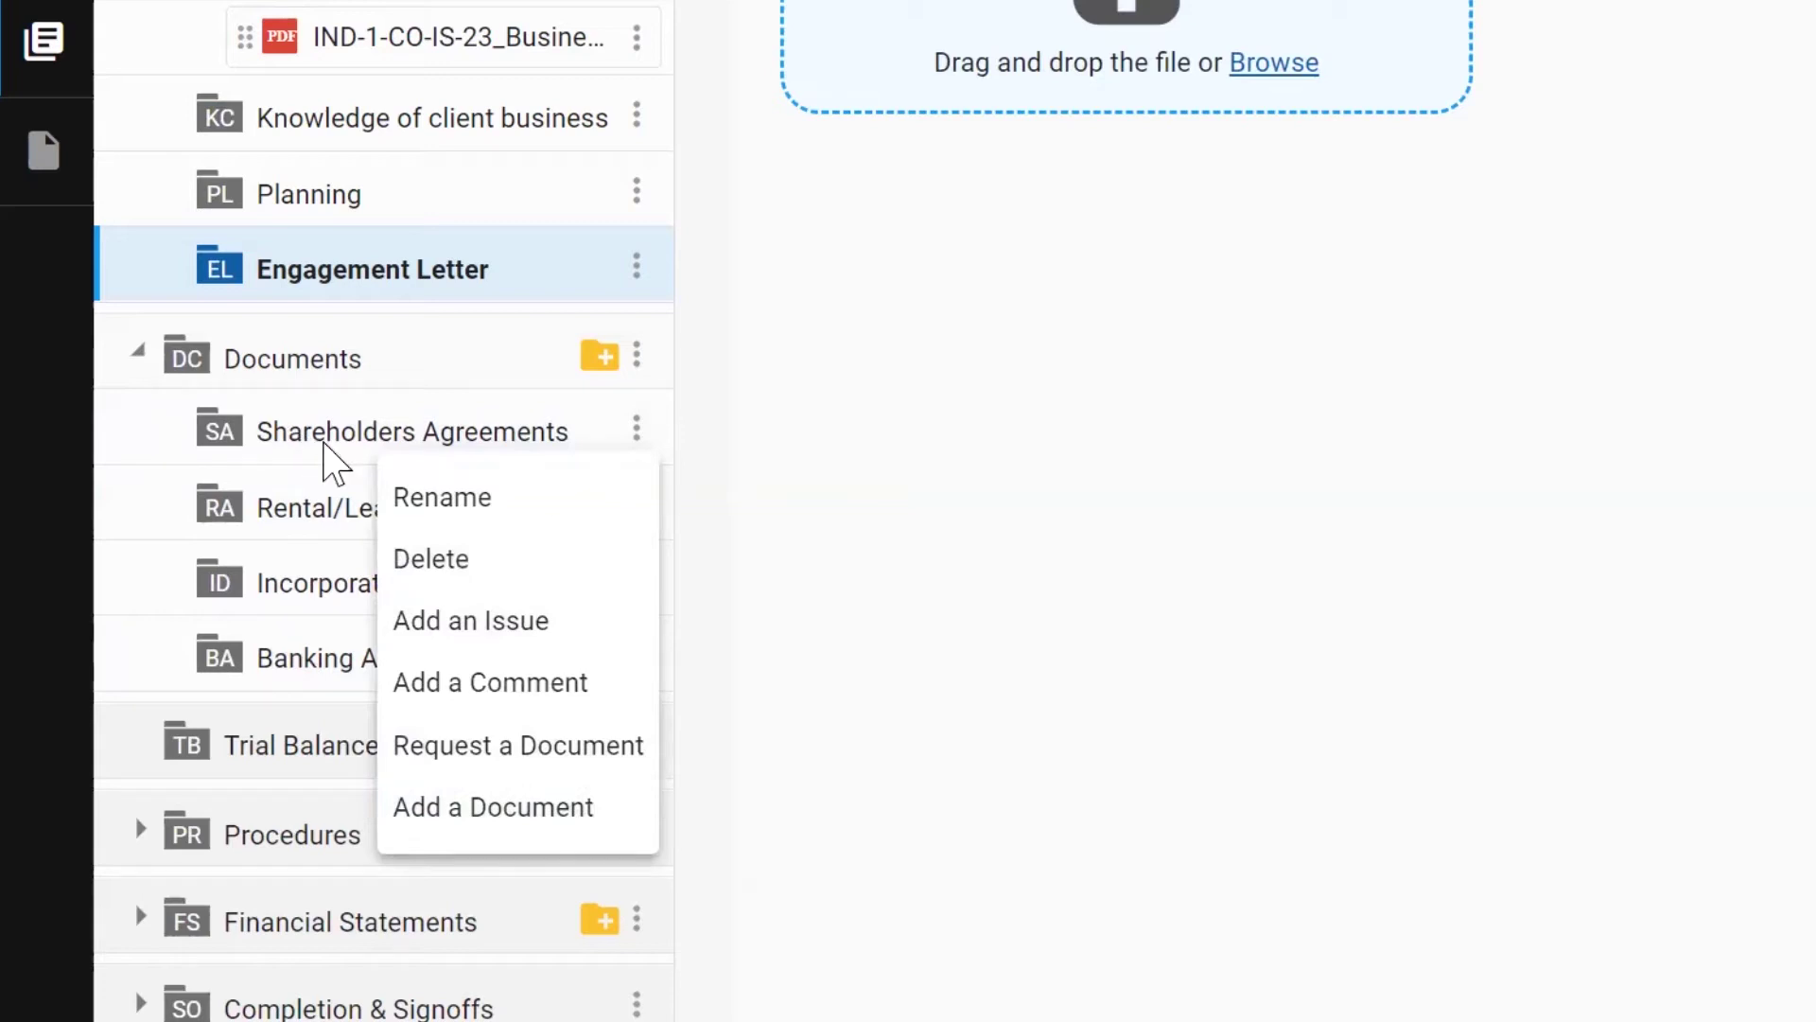
left_click(326, 445)
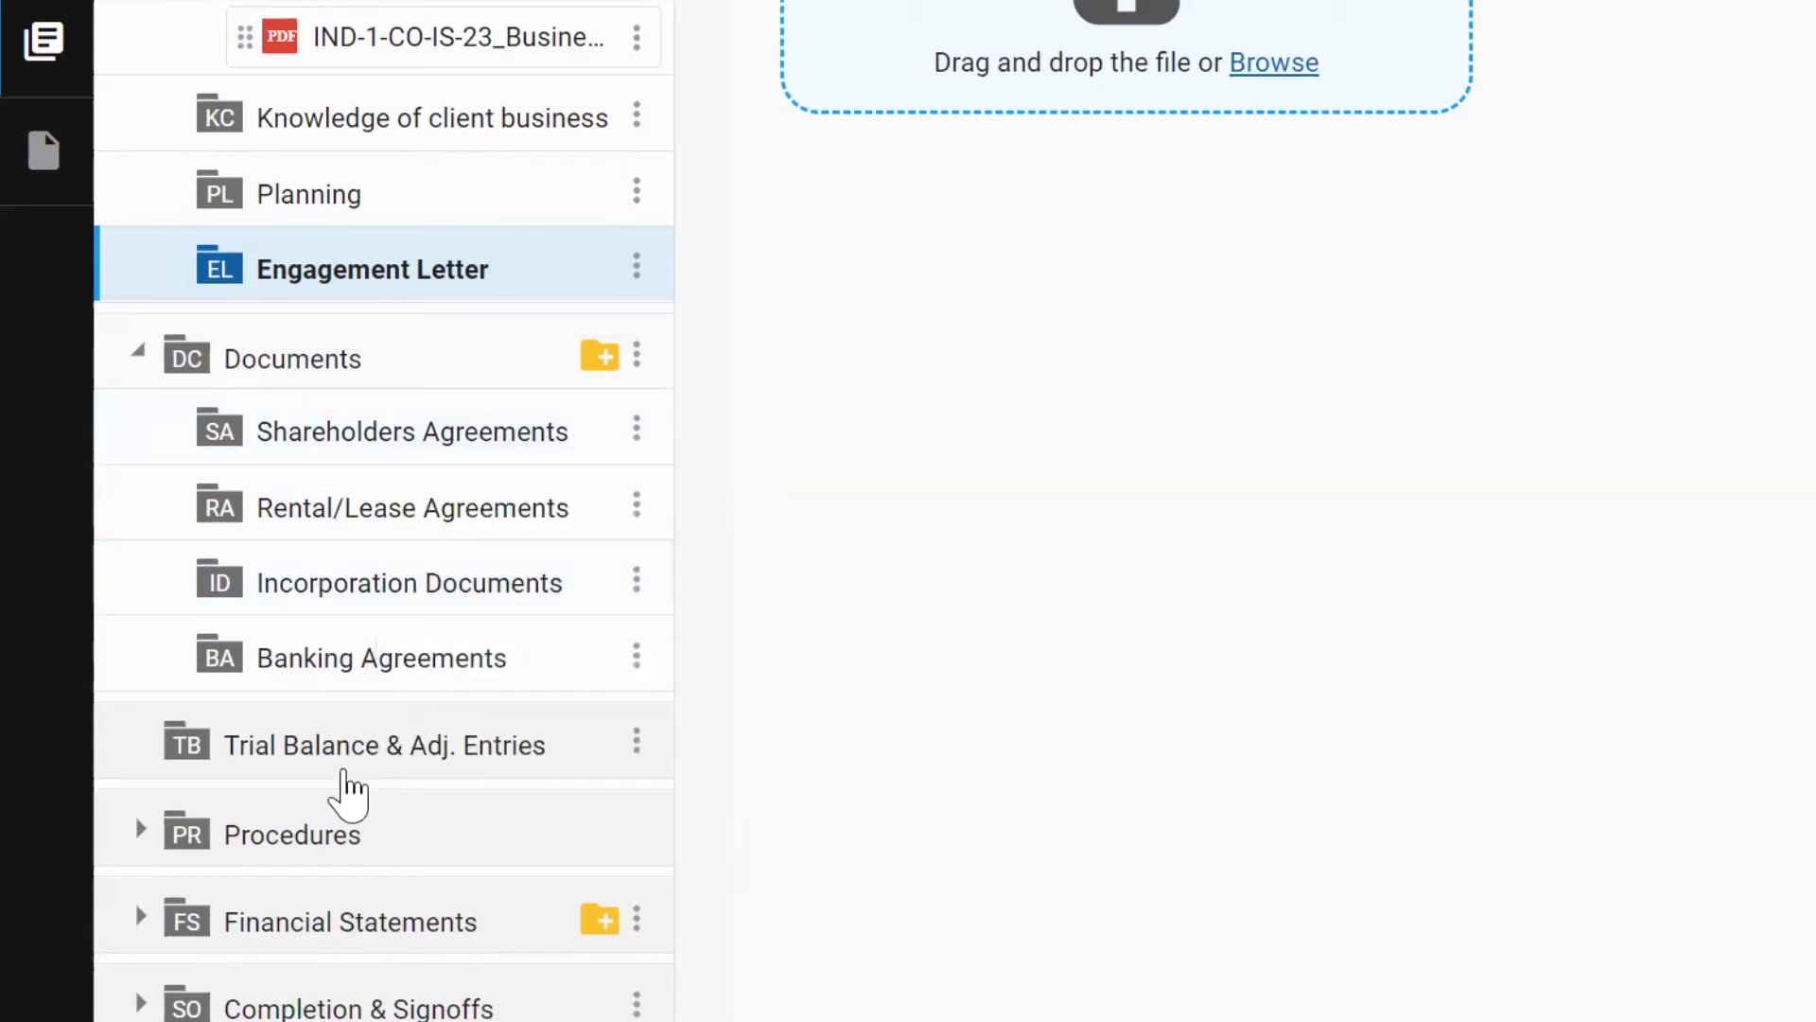
Step: From the trial balance, start an adjusting entry for RBC USD Checking account with Accounts Payable (A/P) - USD as the second account
left_click(344, 772)
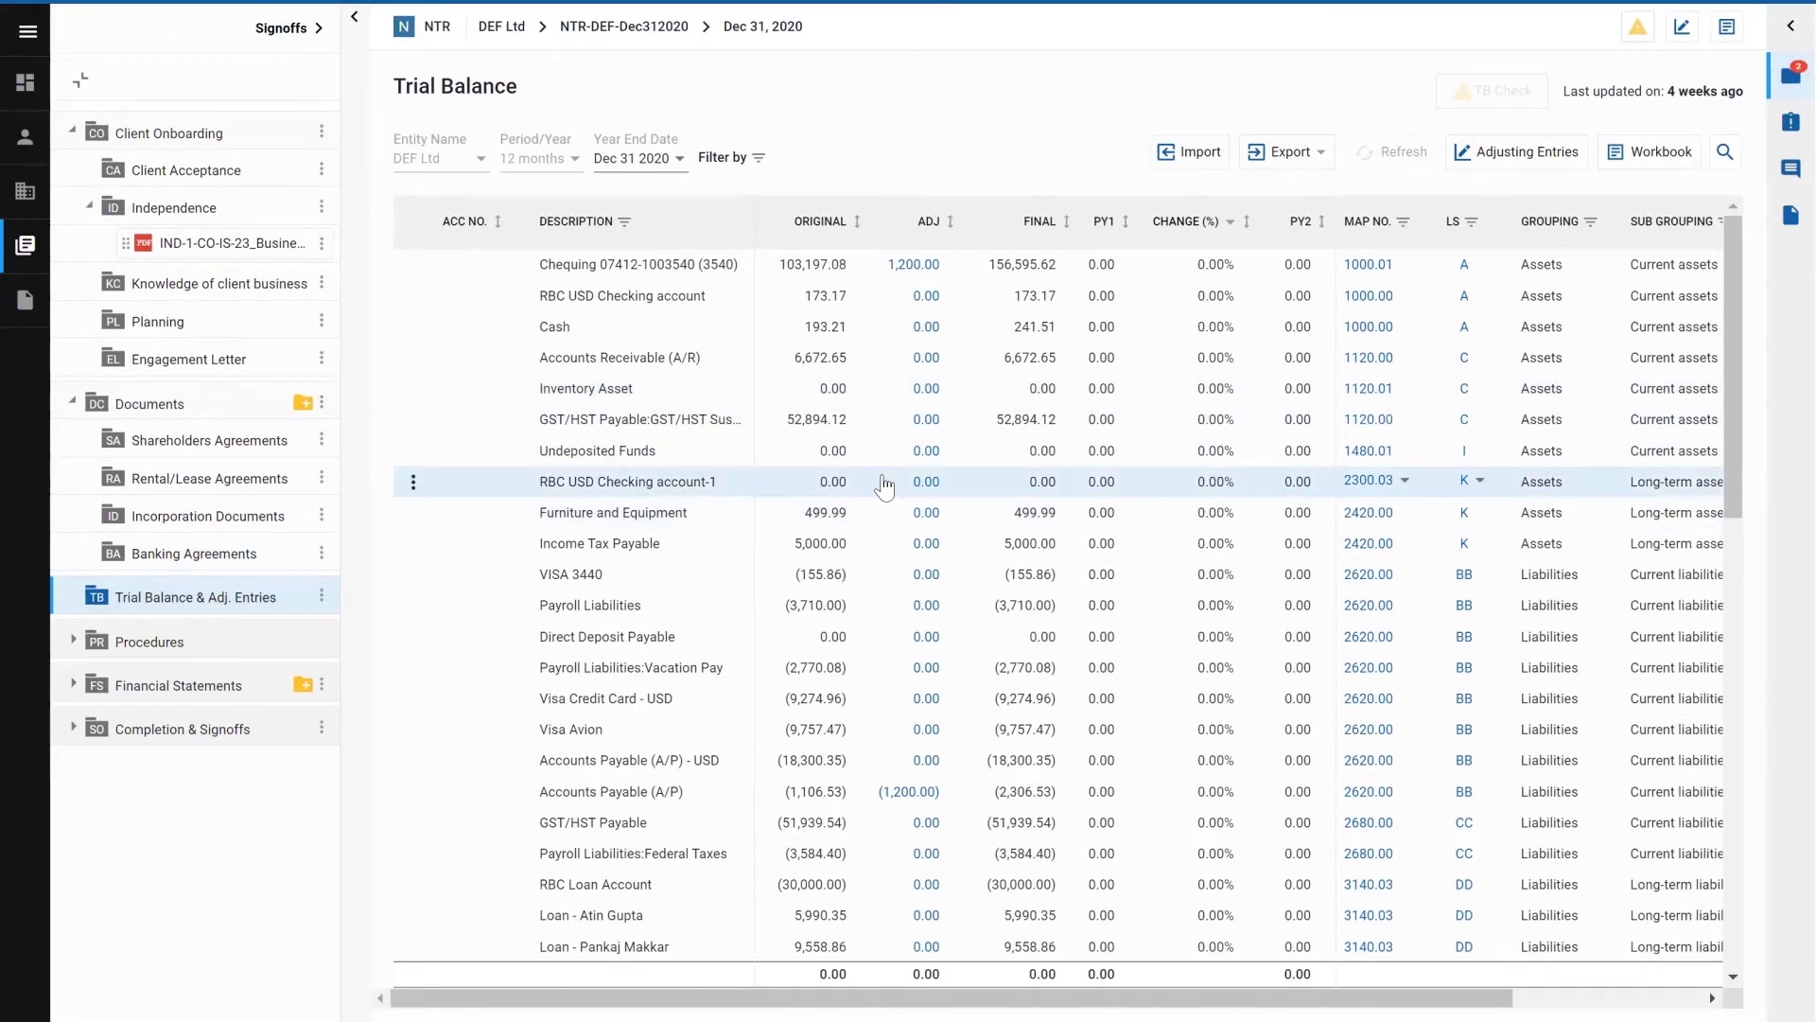
left_click(924, 297)
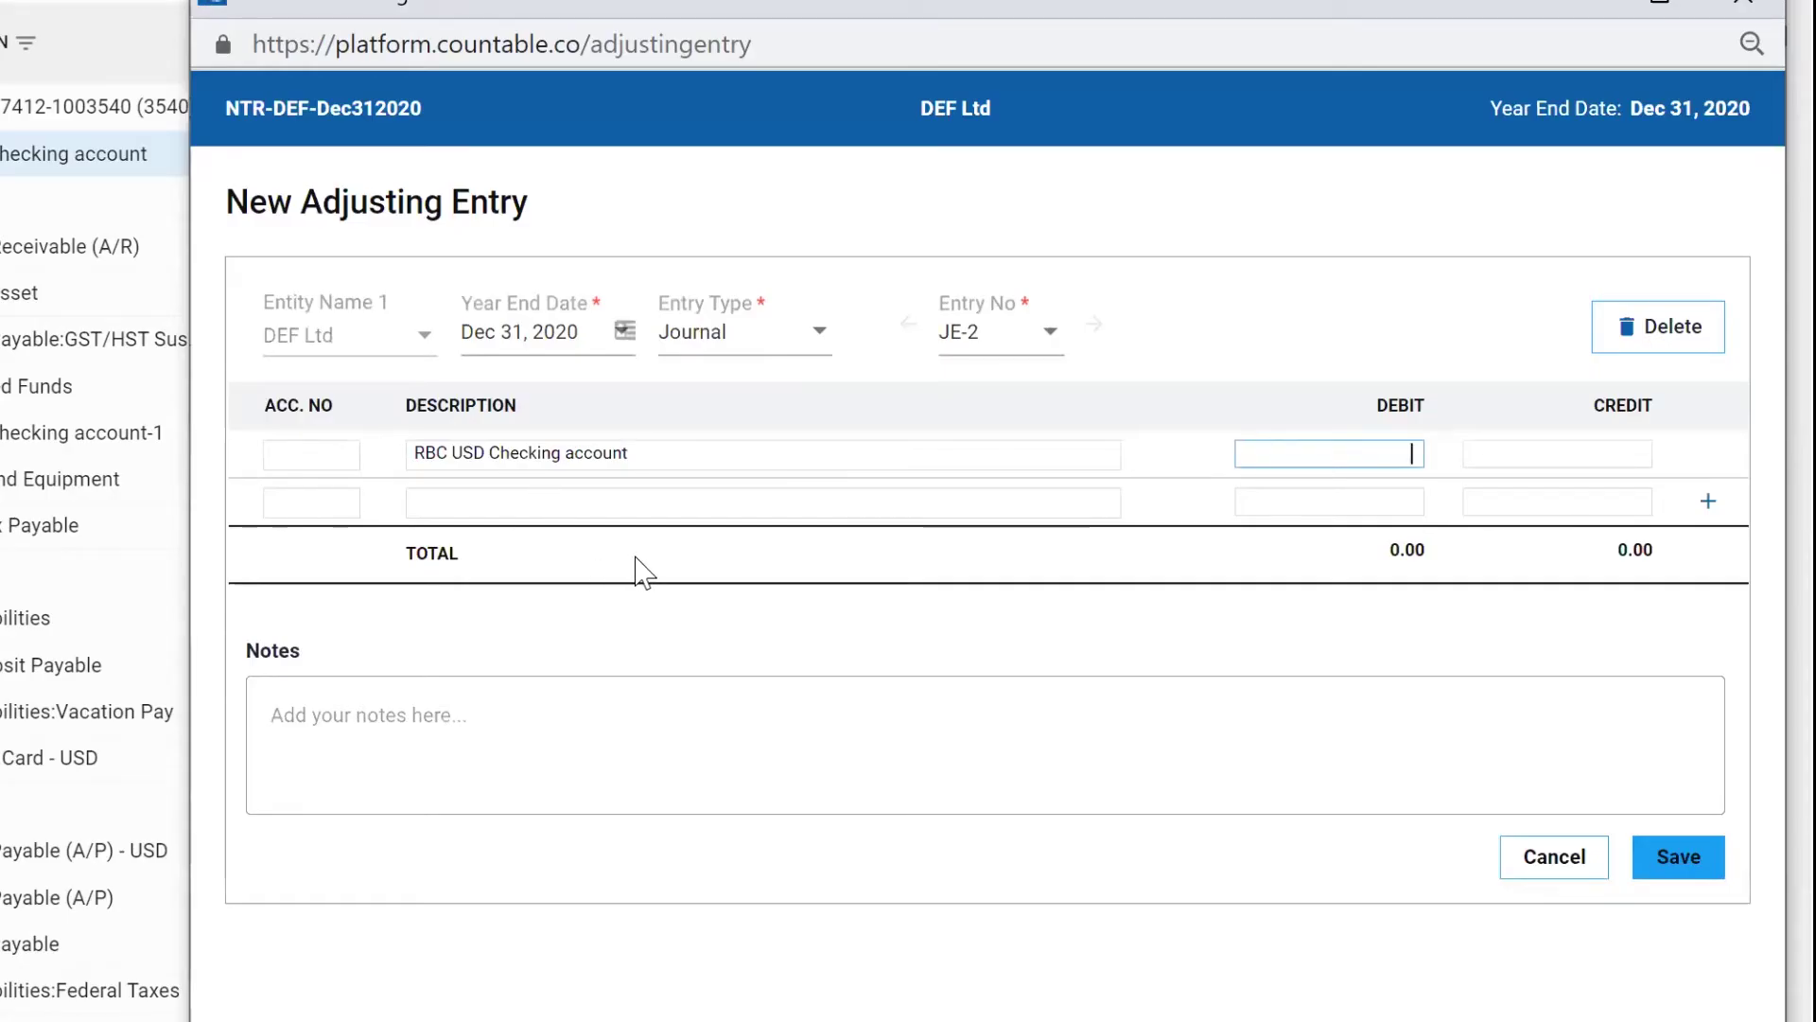
left_click(605, 341)
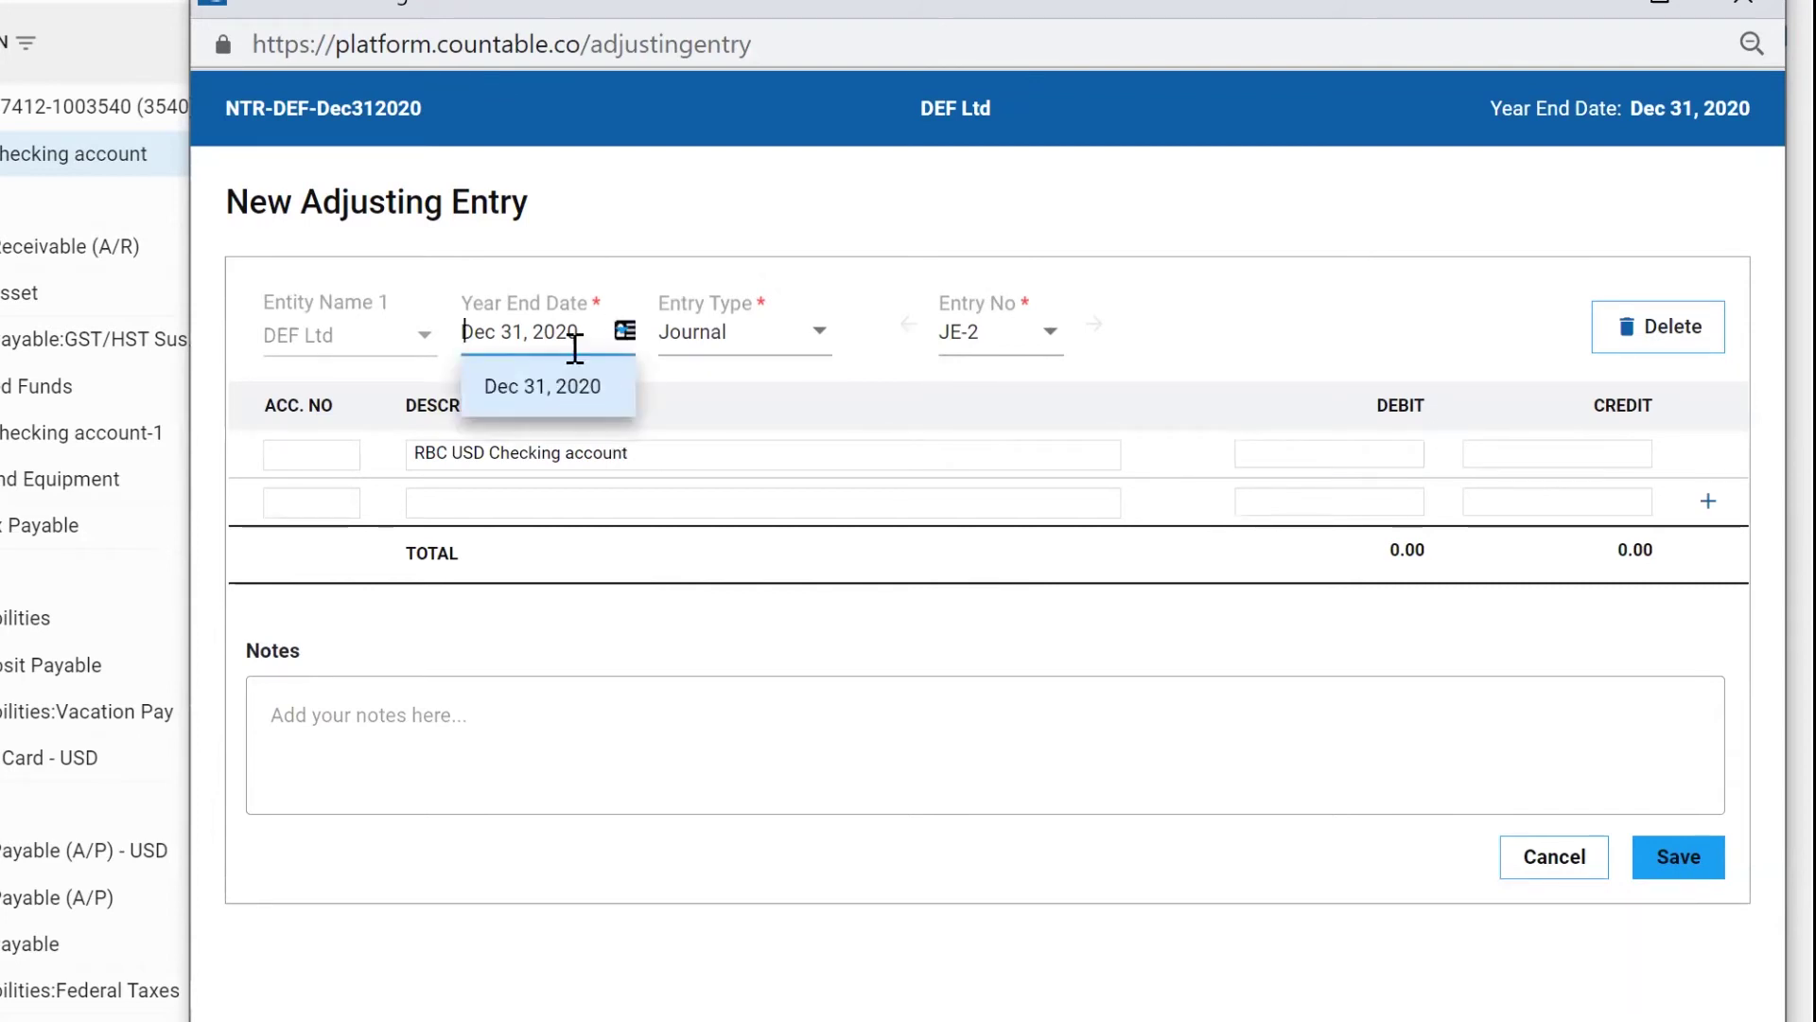
left_click(518, 501)
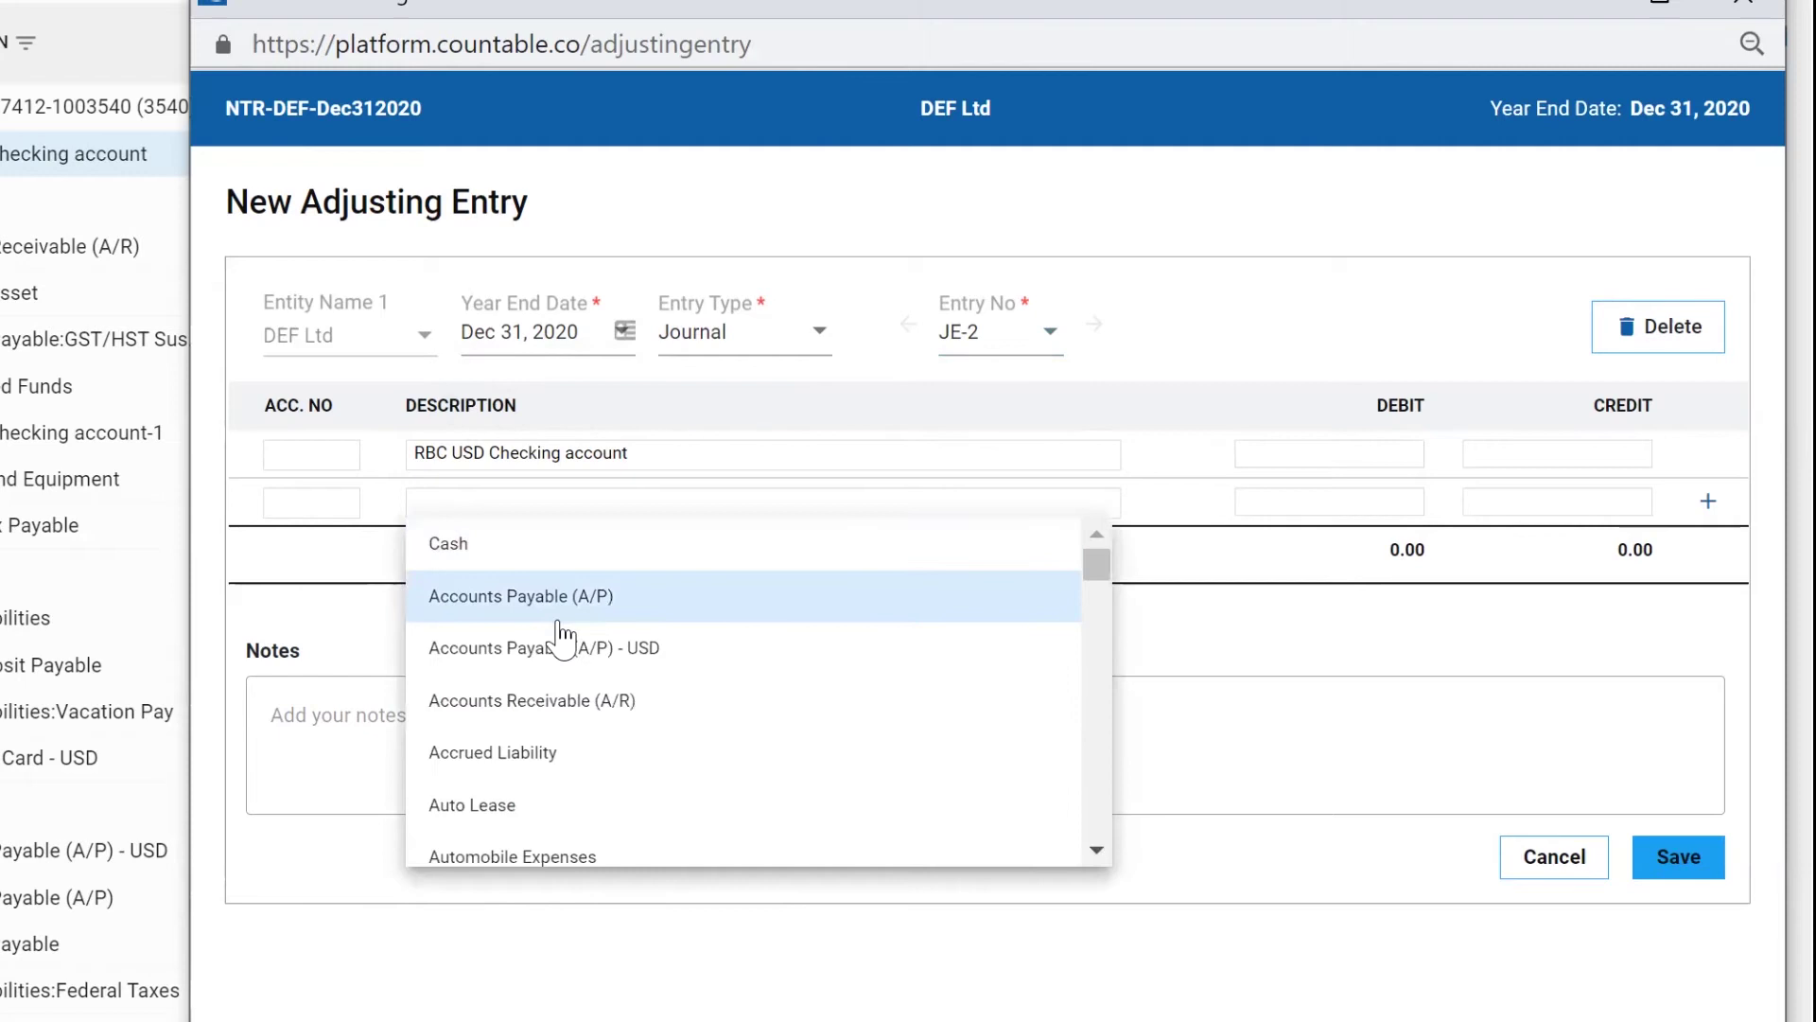
left_click(549, 655)
Step: Debit RBC USD Checking account 1,000, credit Accounts Payable (A/P) - USD 1,000, and save the adjusting entry
left_click(1365, 456)
type("1,000")
key("Tab")
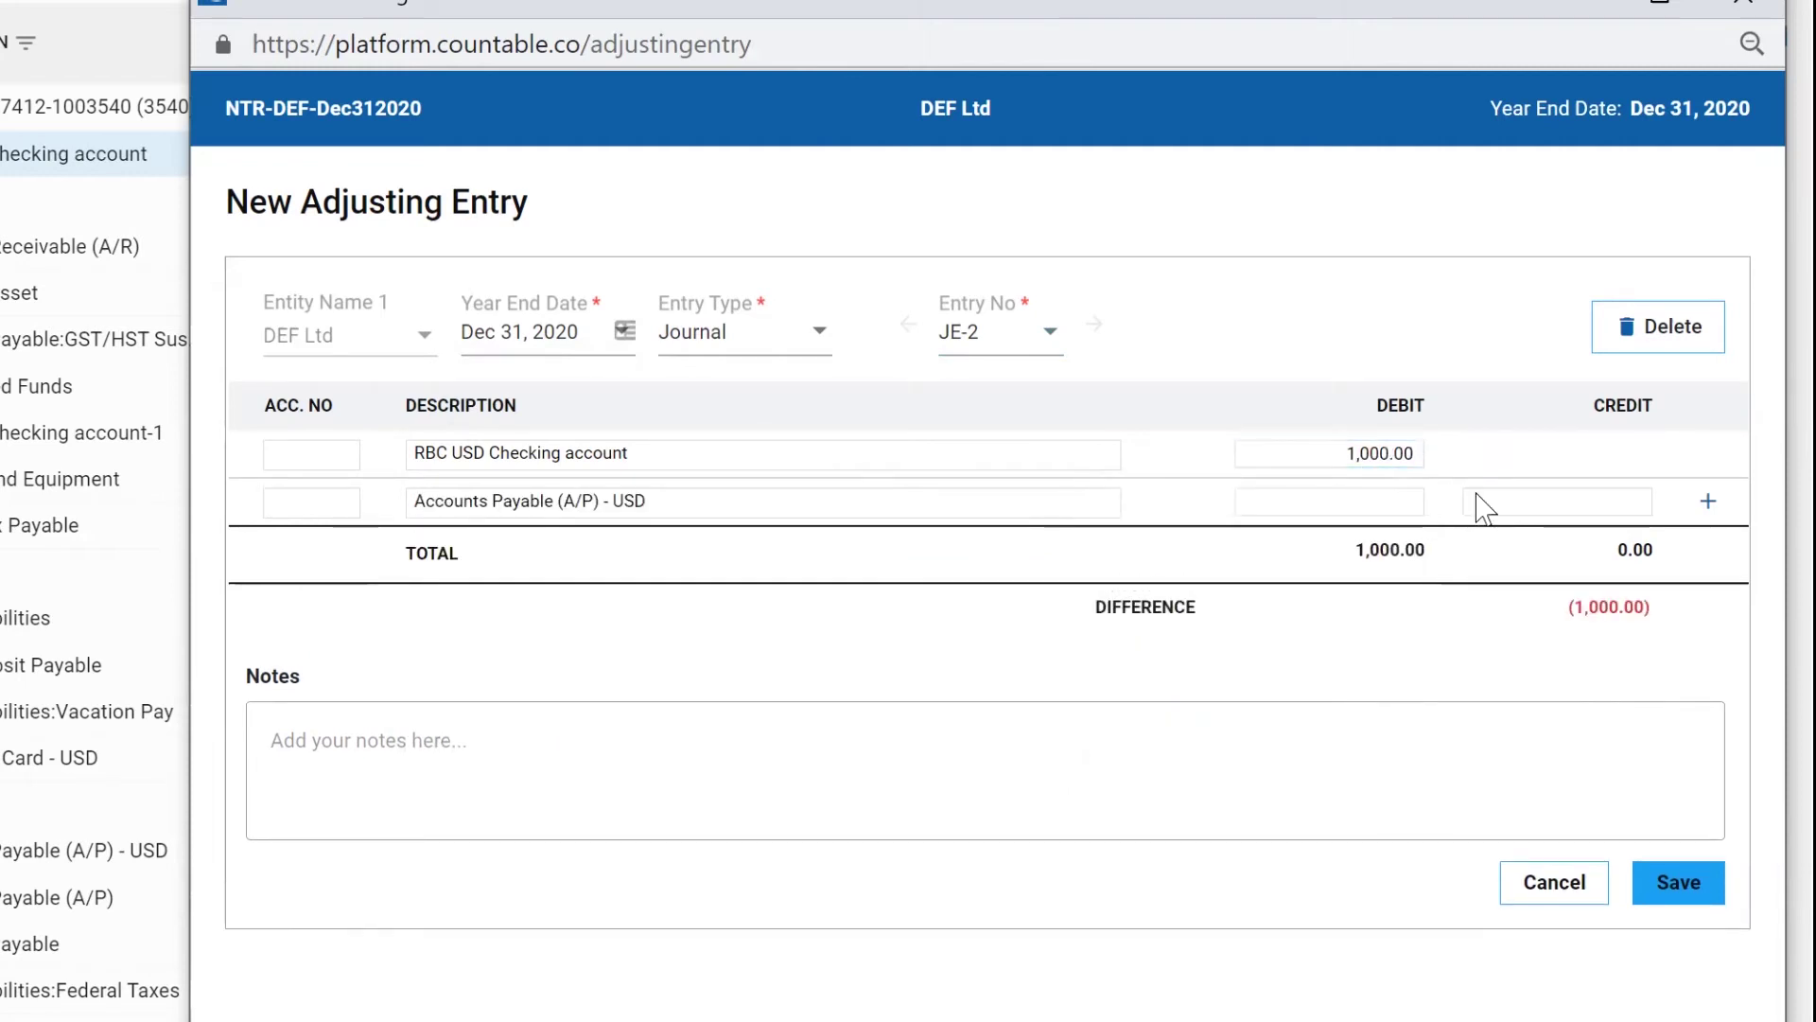
left_click(1546, 502)
type("1,000")
key("Tab")
left_click(1680, 859)
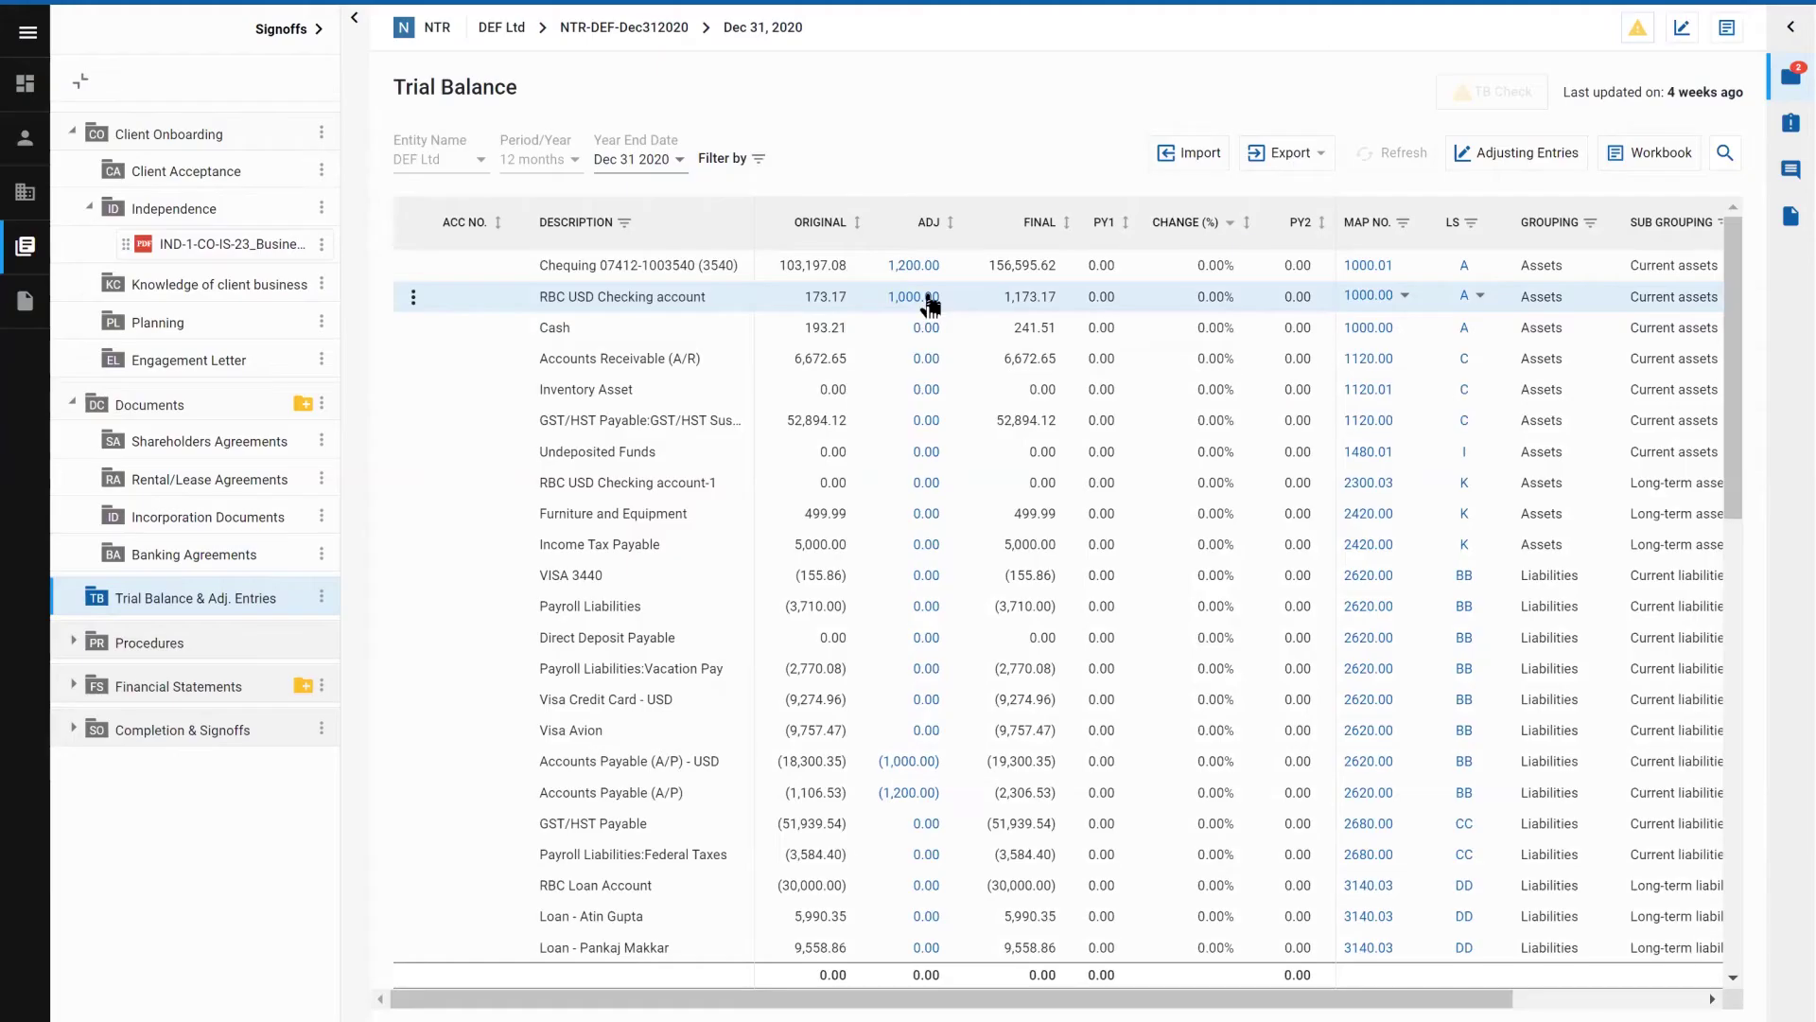
Step: Review the adjustments posted to RBC USD Checking account and view the engagement's adjusting entries
left_click(927, 297)
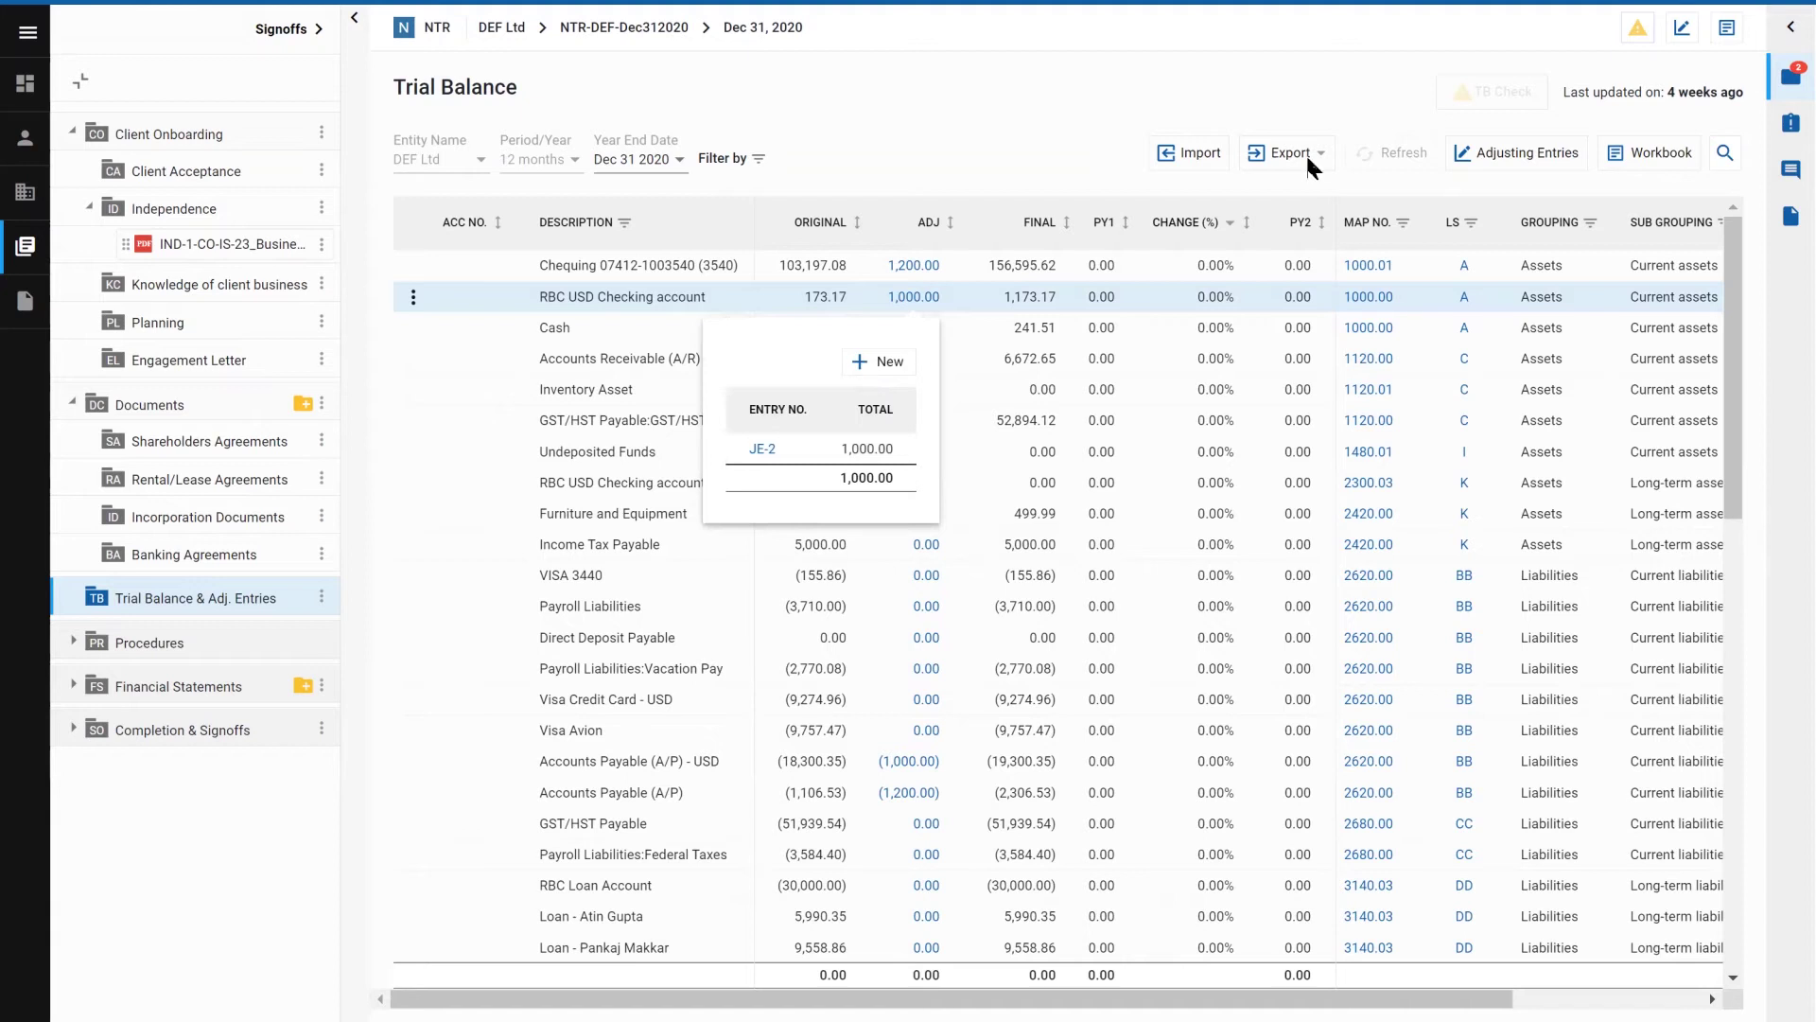
left_click(1514, 158)
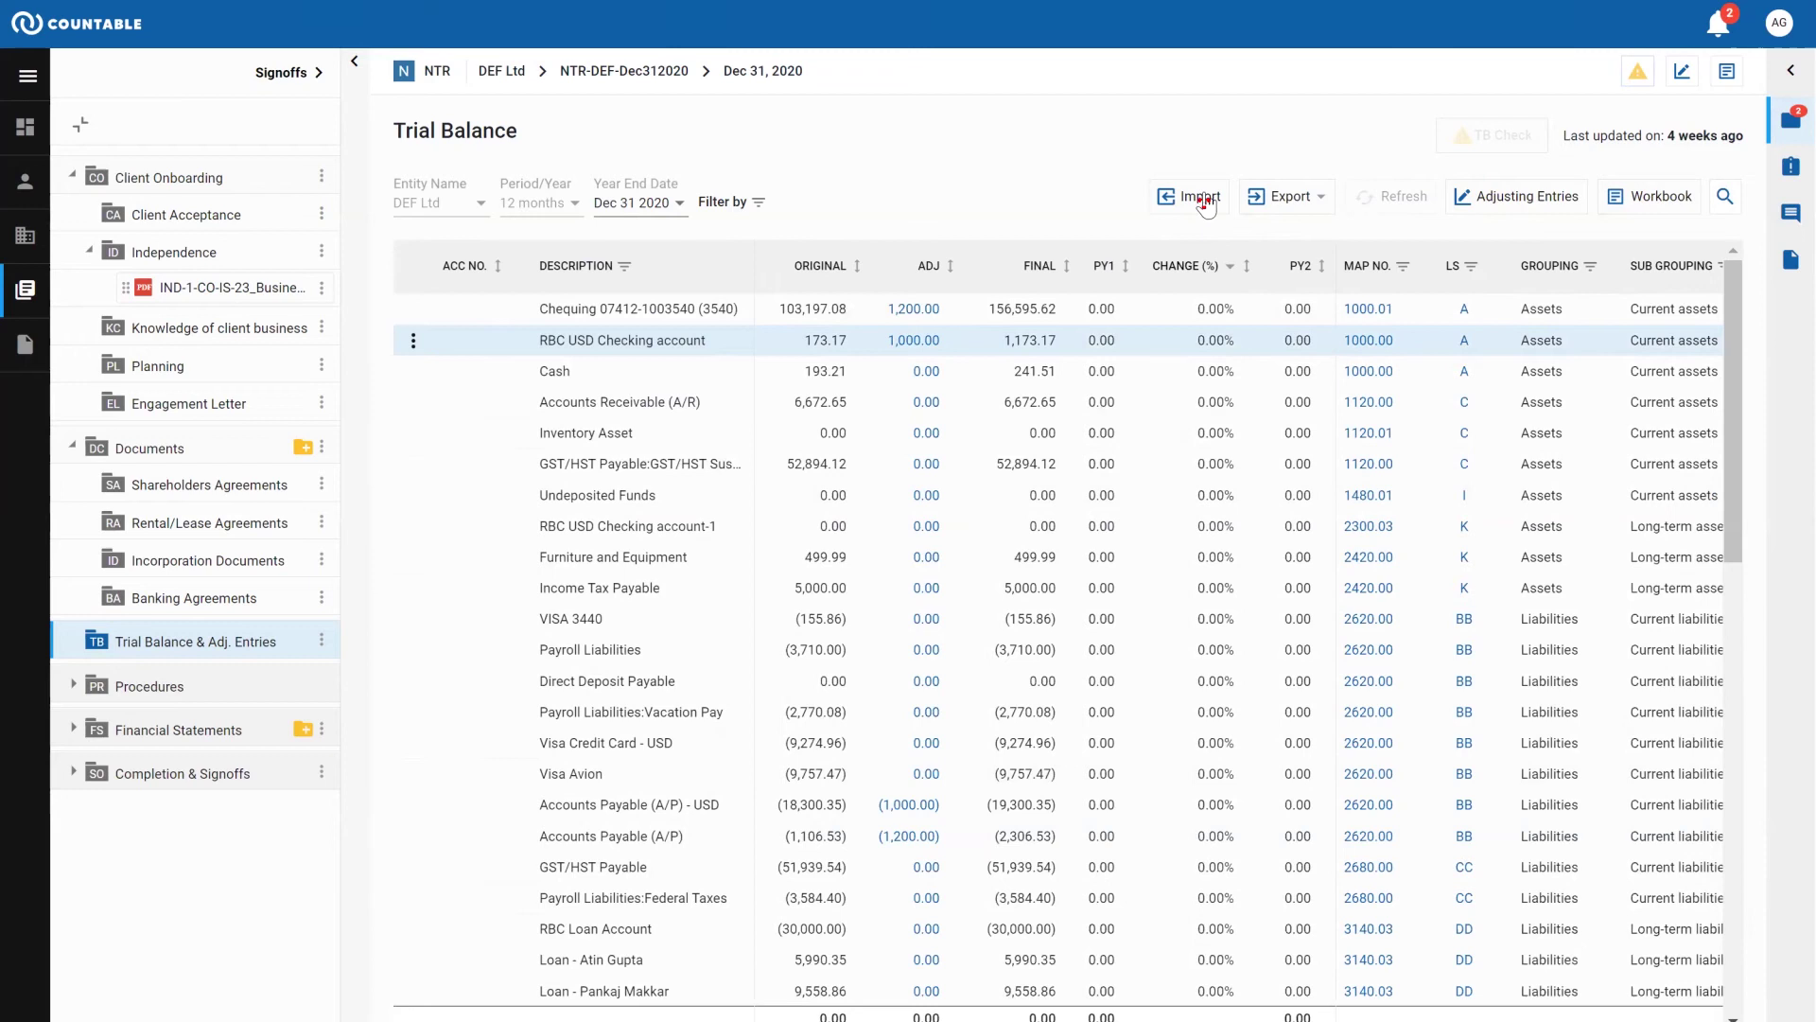
Step: Examine the trial balance import page with its year end date choices, and the formats offered for exporting the trial balance
left_click(1203, 199)
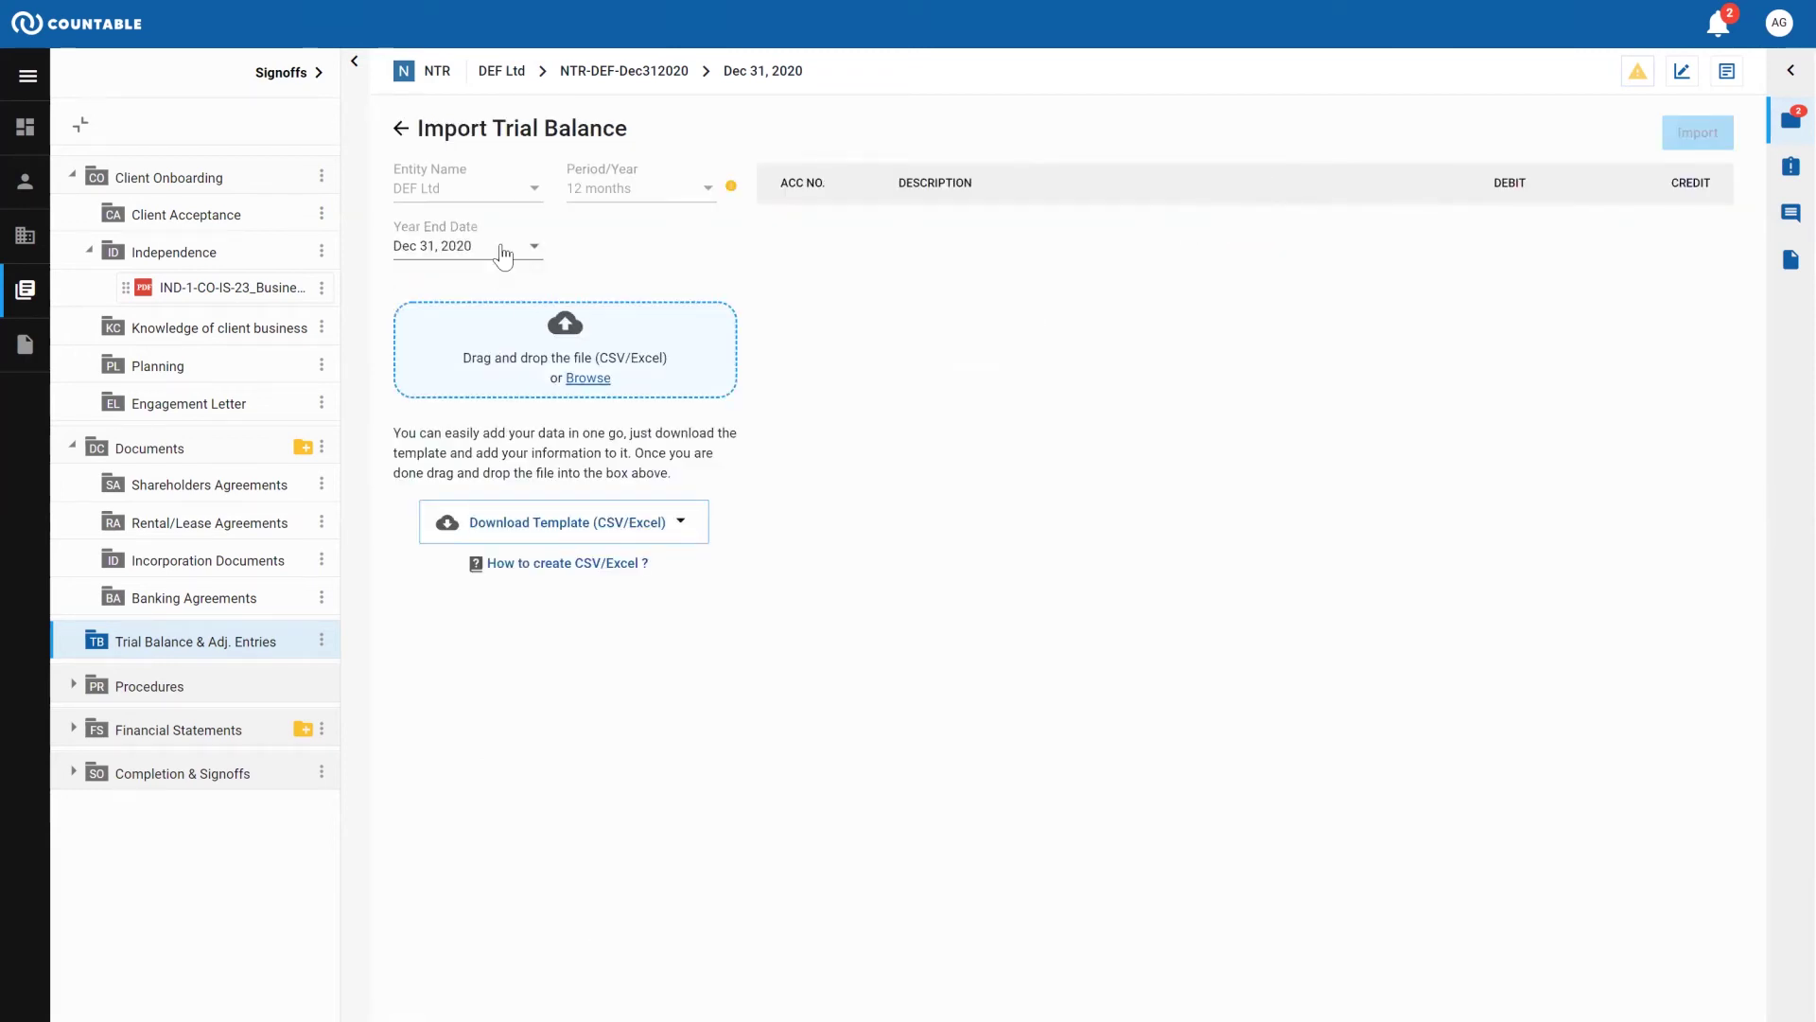
left_click(494, 253)
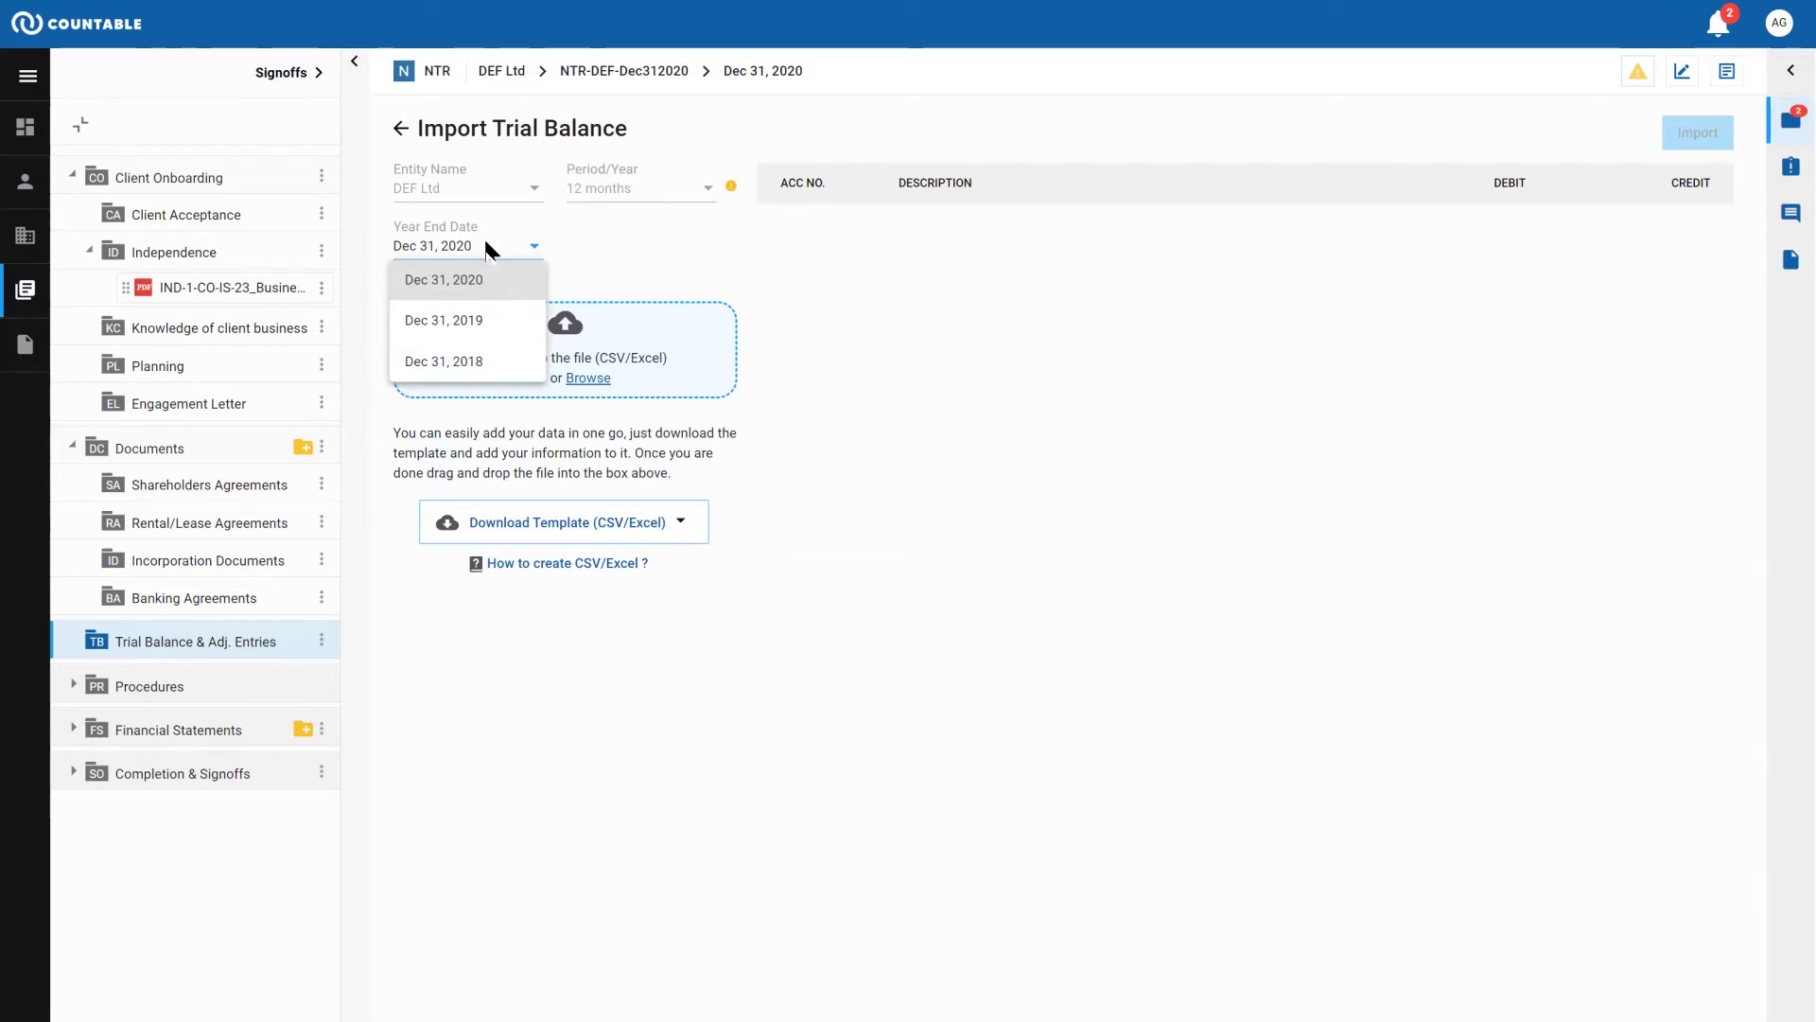
left_click(608, 243)
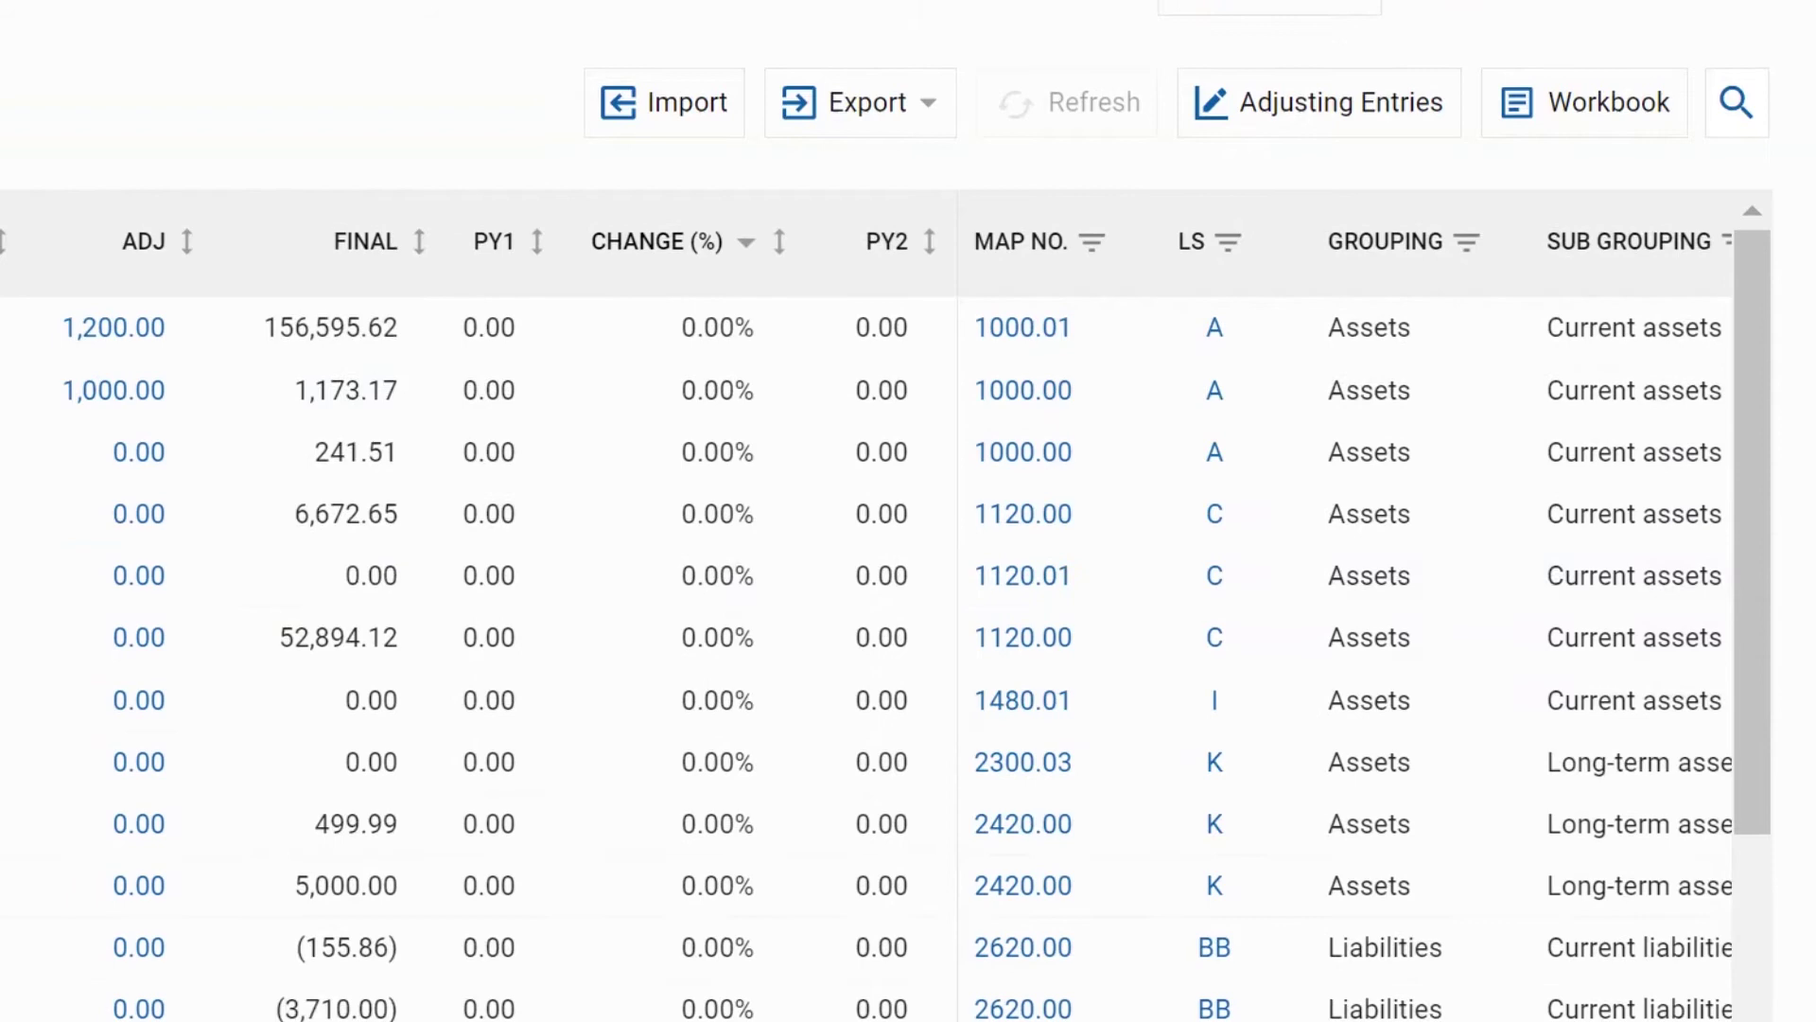
left_click(695, 74)
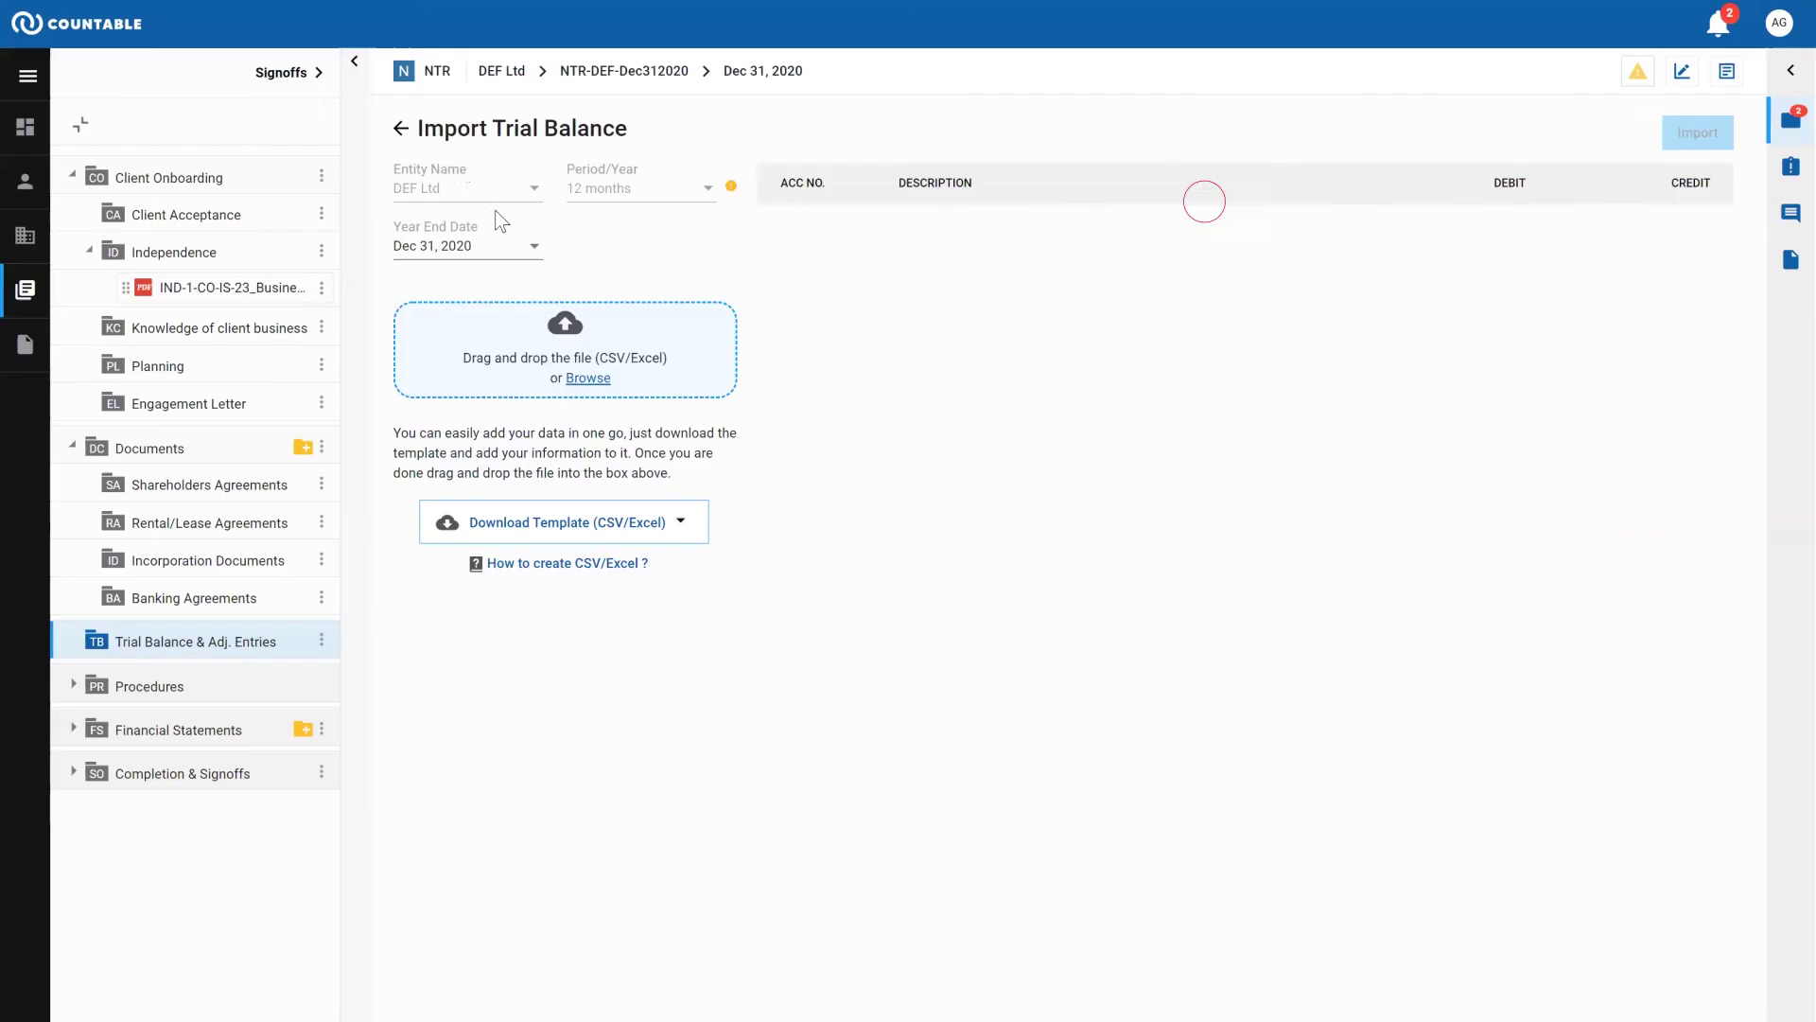
left_click(402, 128)
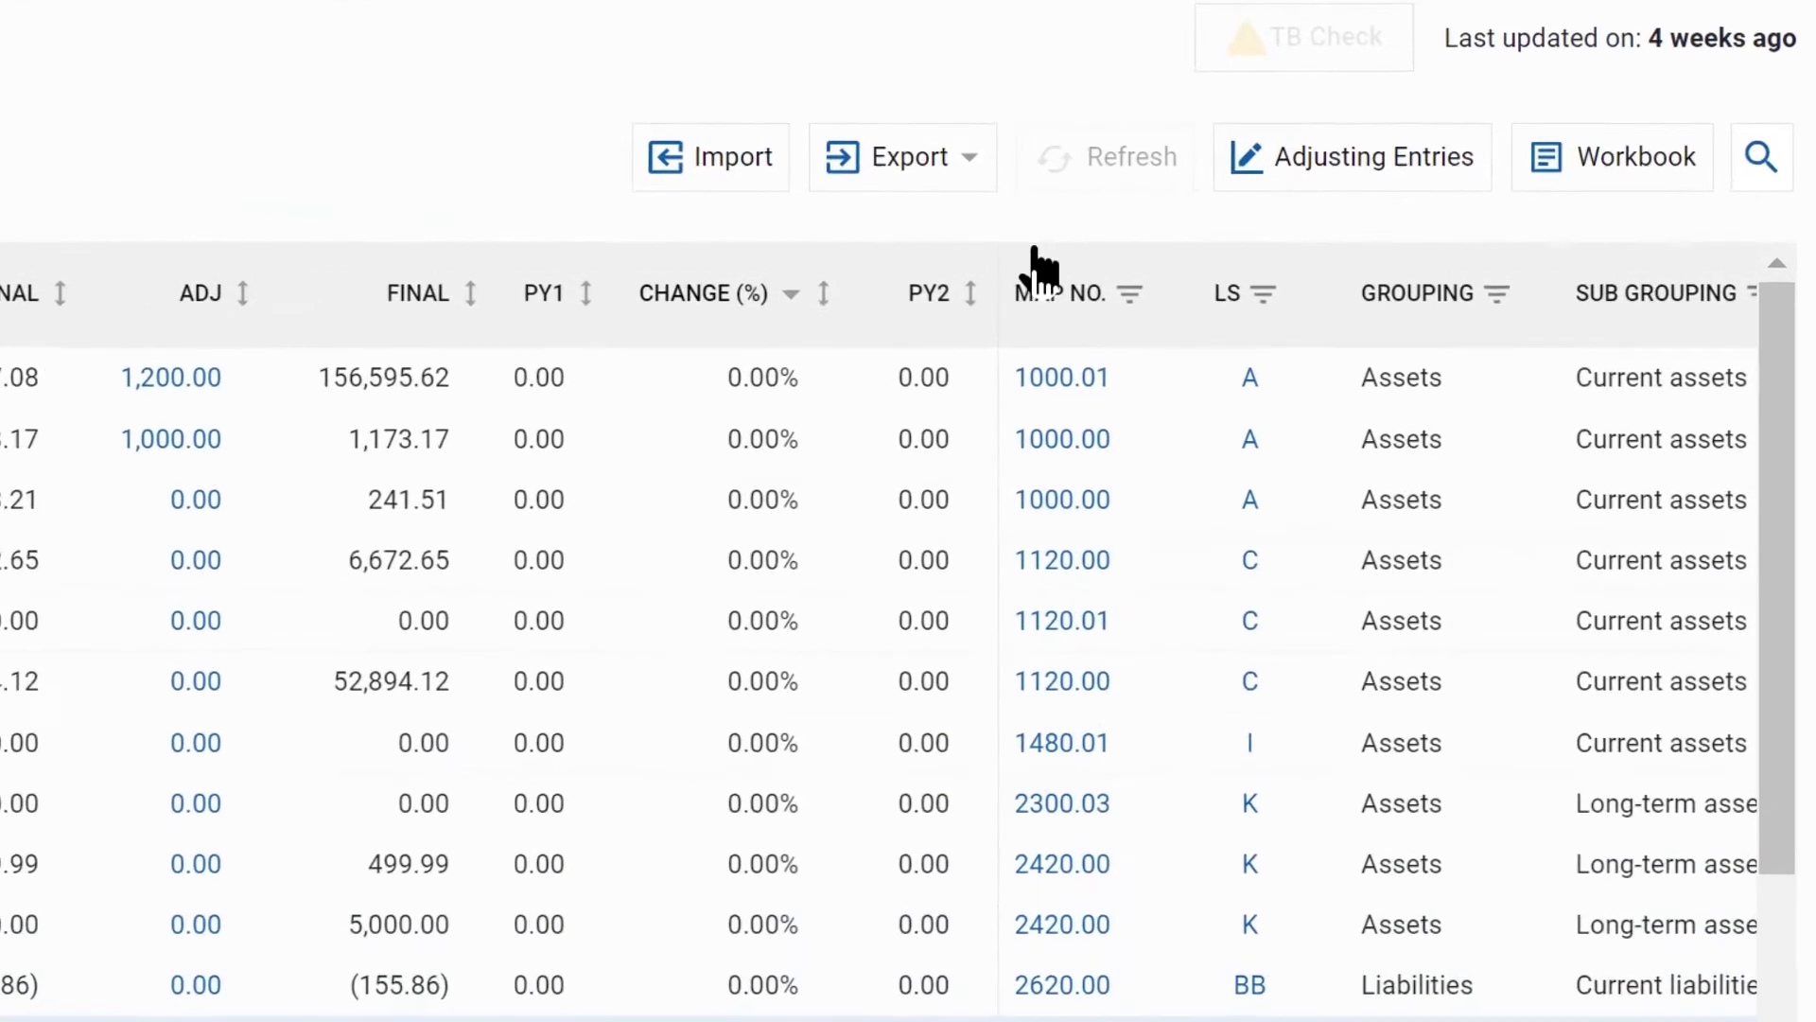
left_click(1298, 196)
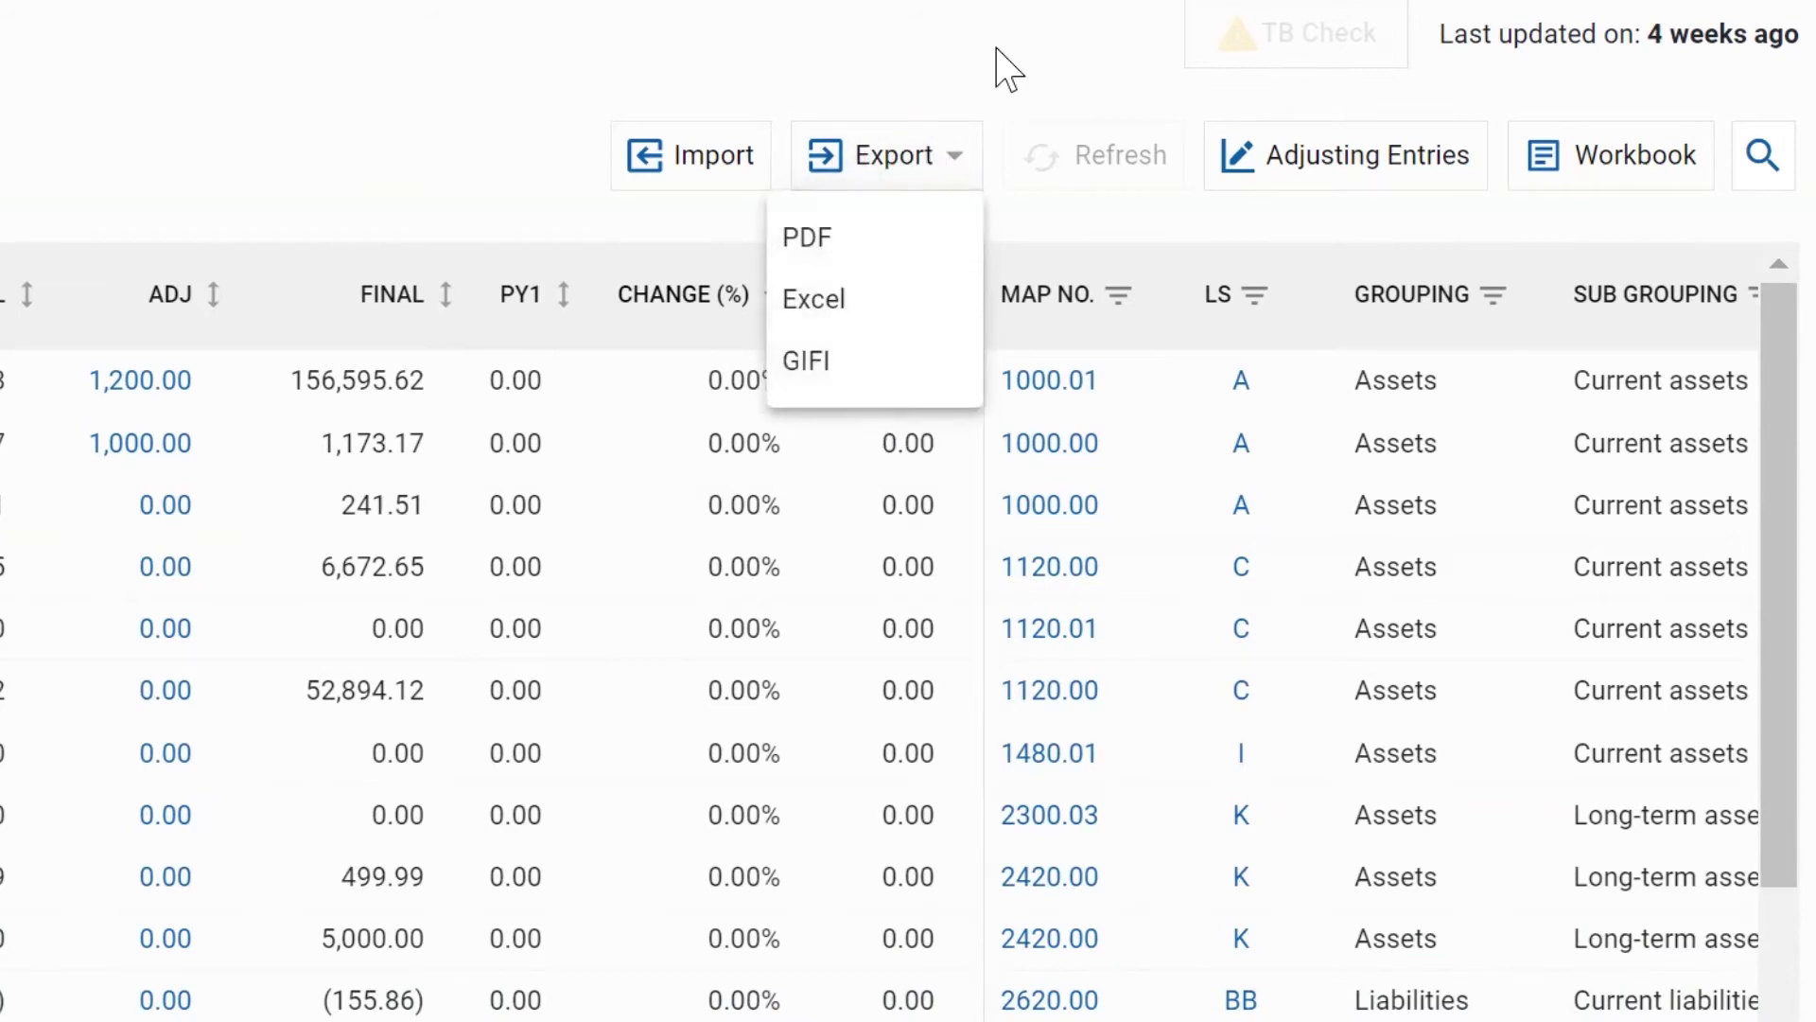
Step: Open the workbook, expand all Trial Balance Grouping groups, and move GST/HST Payable:GST/HST Suspense from Inventories to Long-Term Investments
left_click(1646, 156)
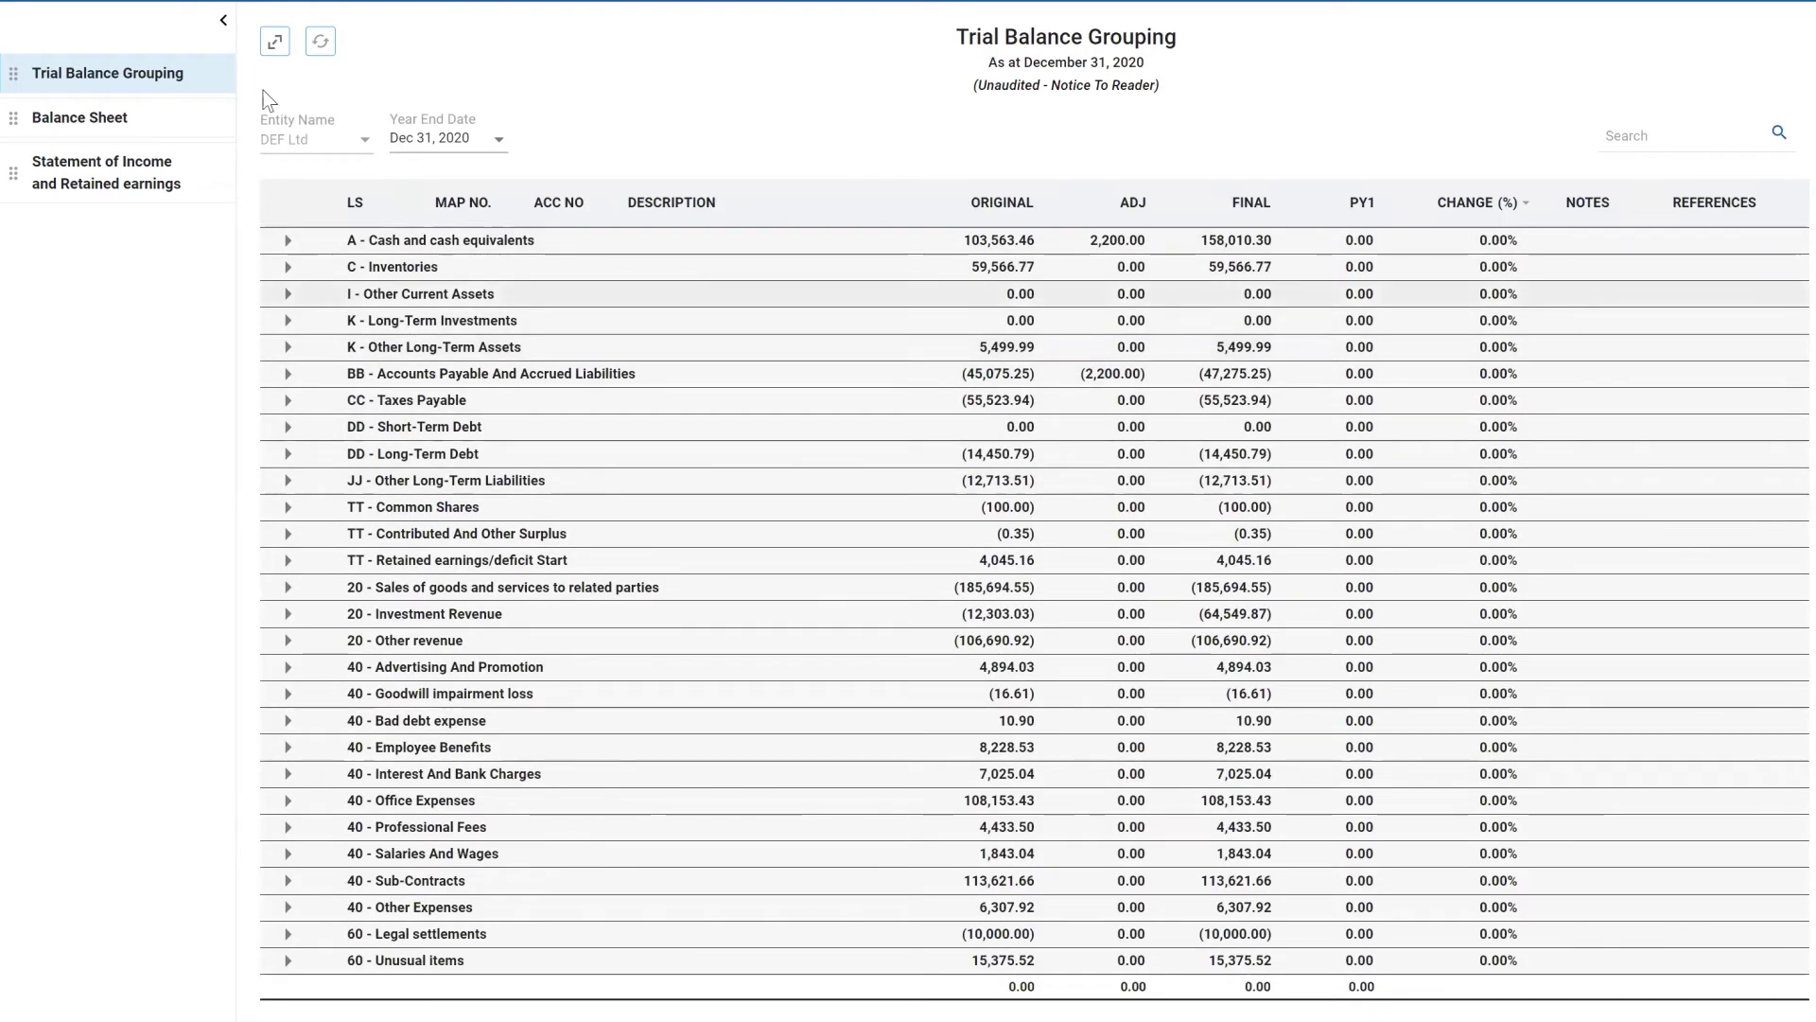
left_click(275, 44)
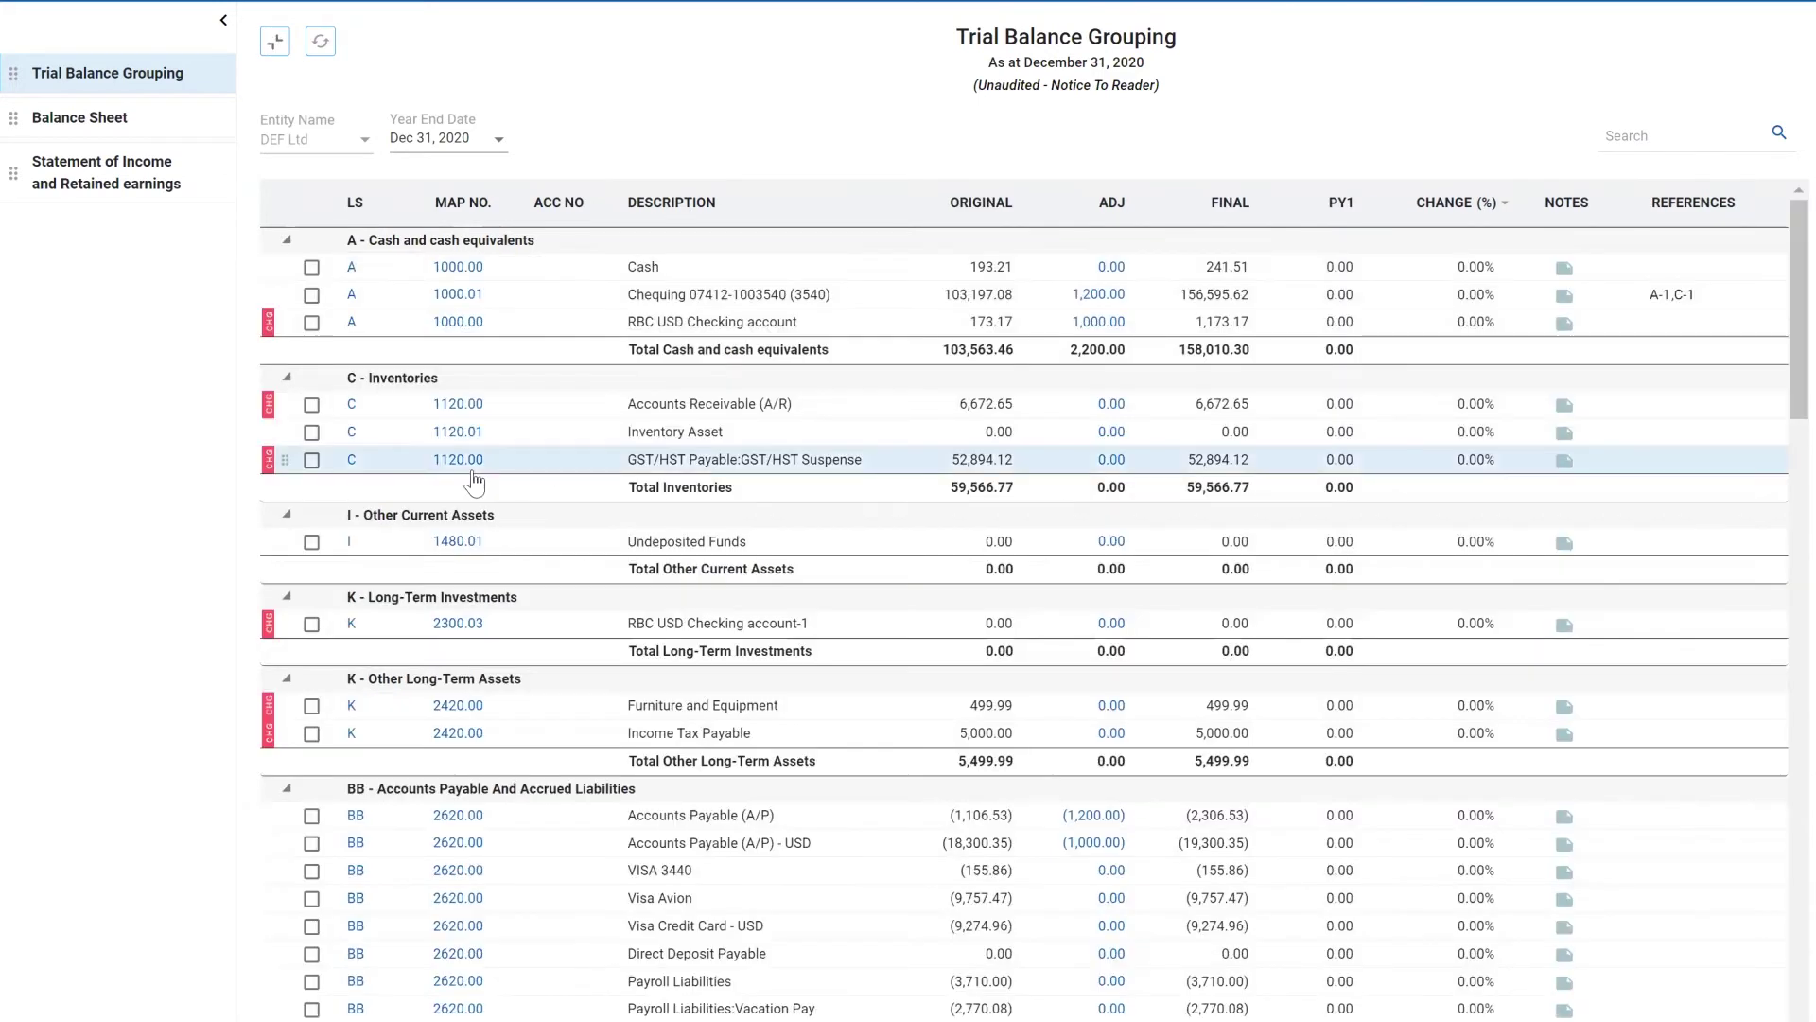
left_click_drag(507, 459, 507, 614)
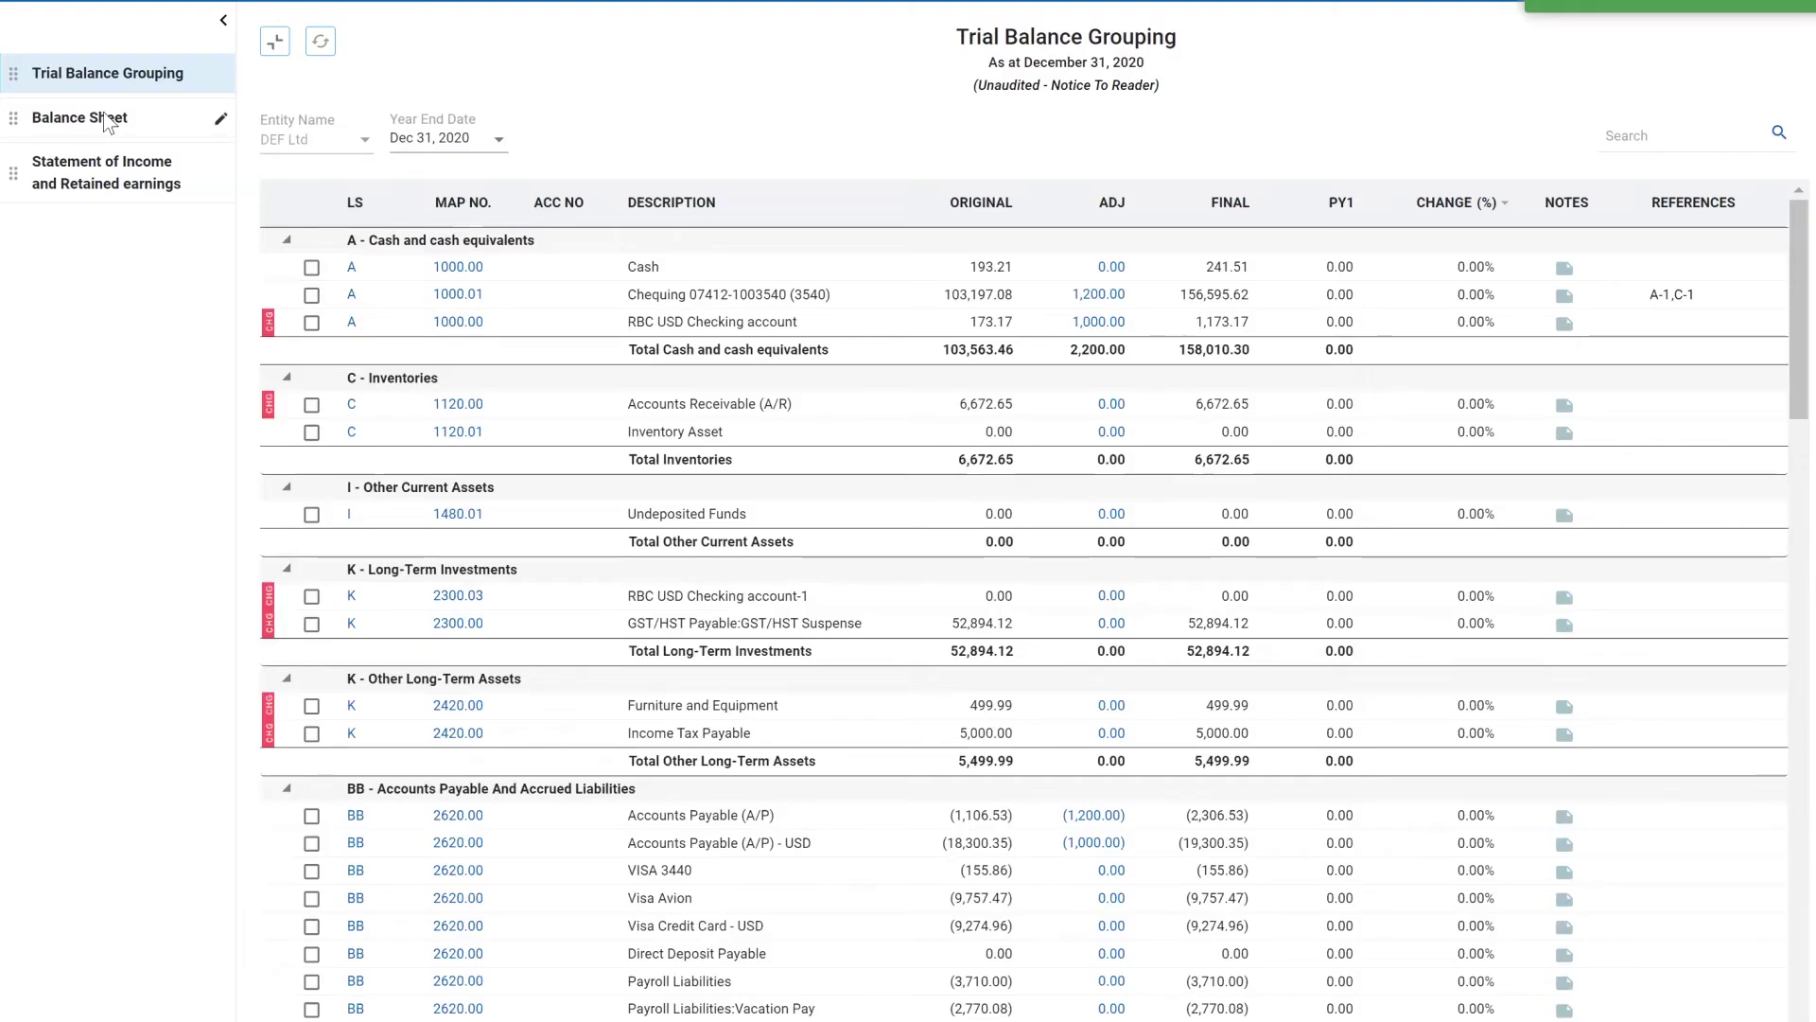
Step: In the workbook's Balance Sheet, move Rbc usd checking account from the Cash group to Inventories
left_click(105, 117)
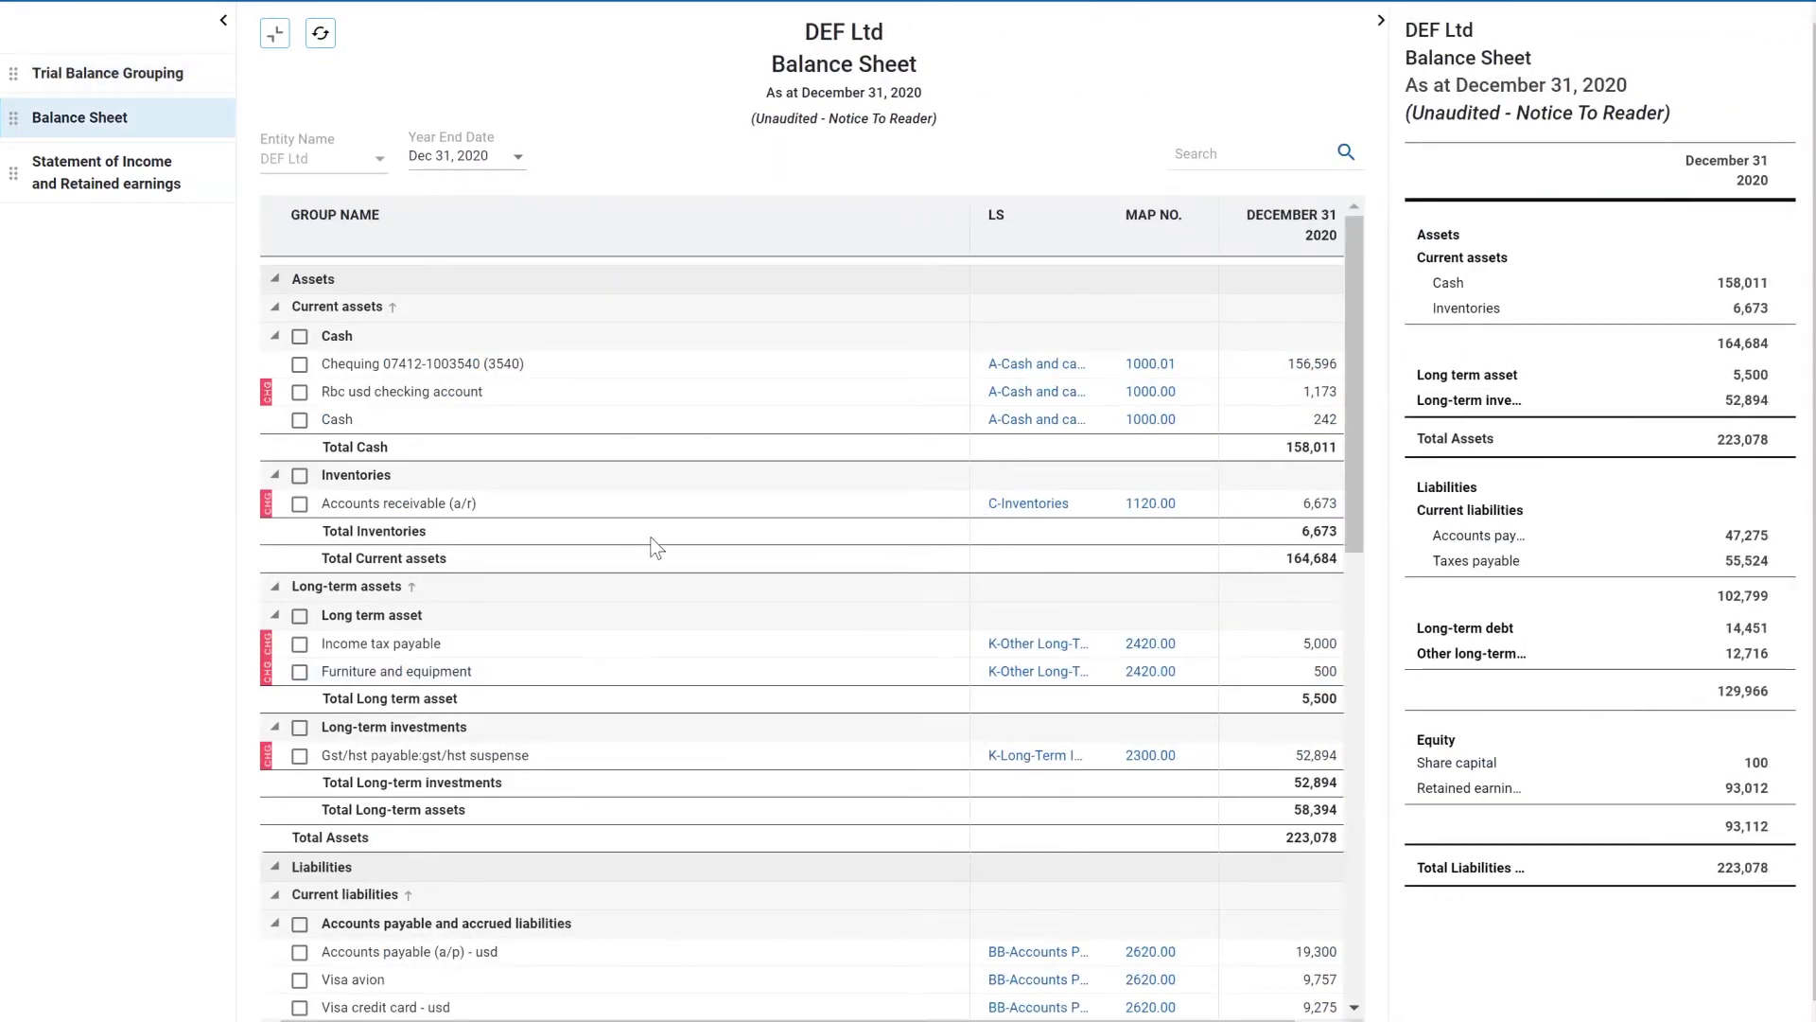
left_click_drag(641, 396, 647, 503)
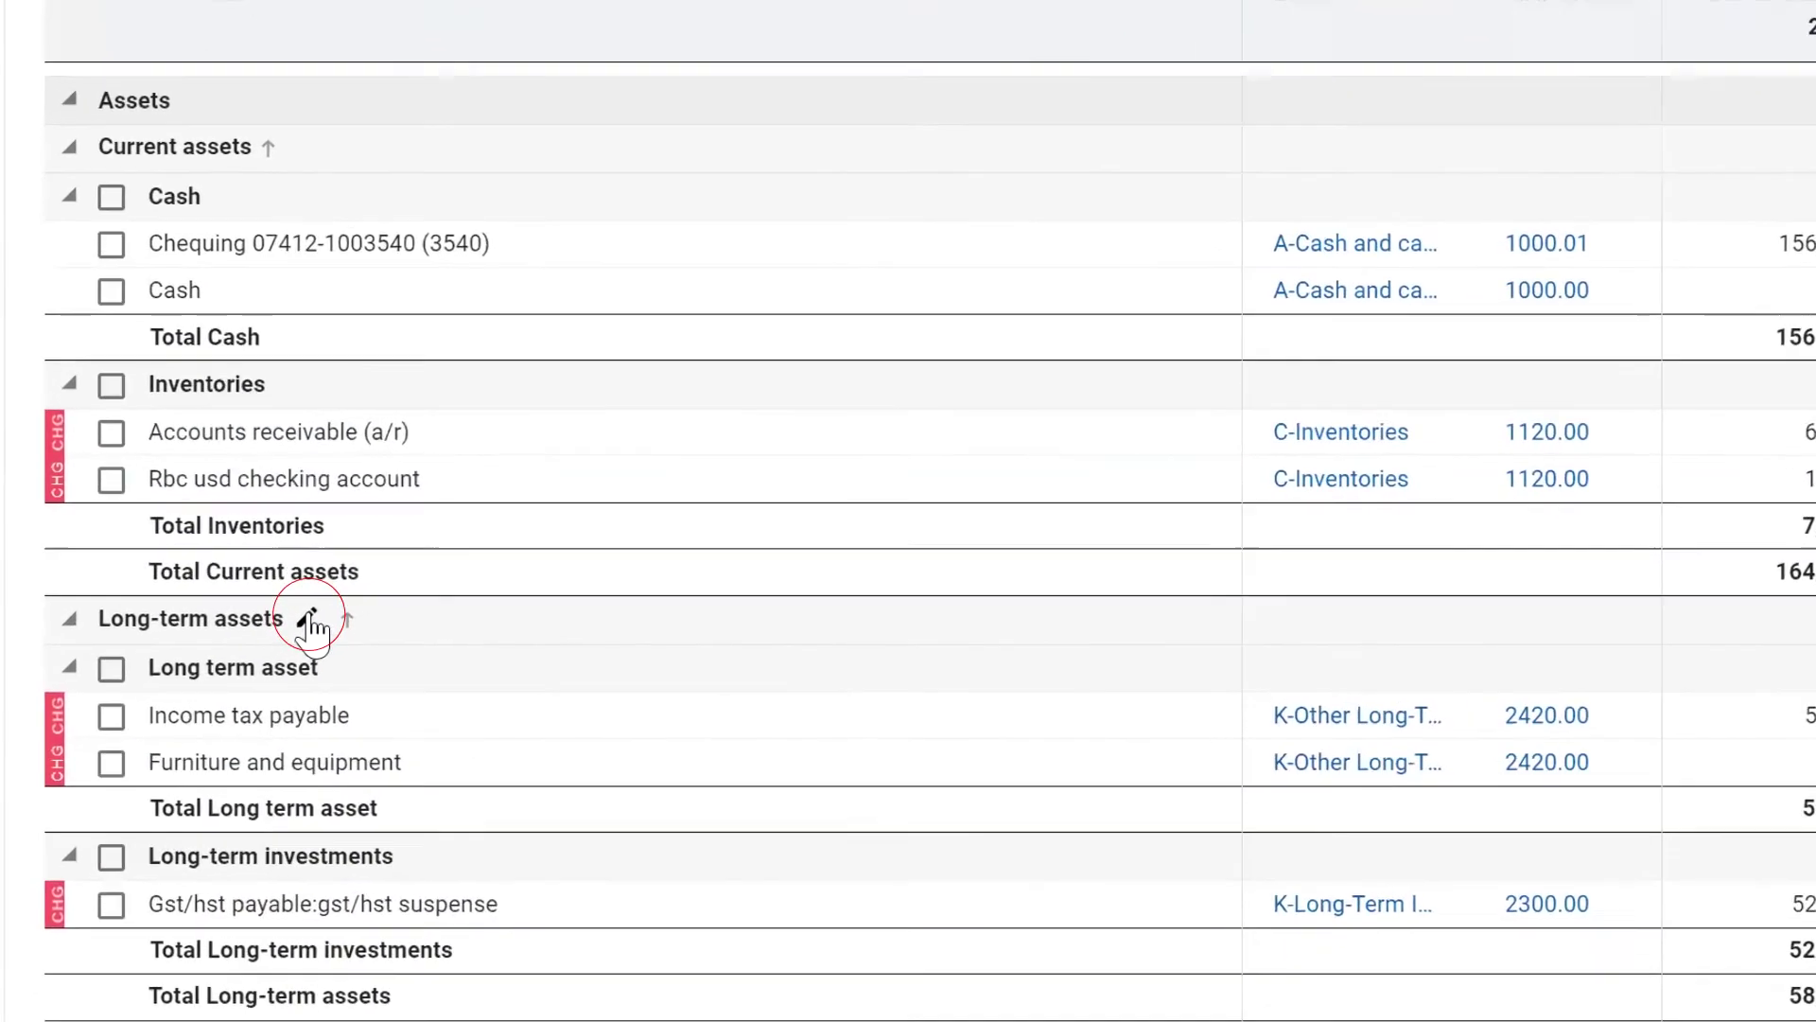
Step: Rename the Long-term assets heading on the balance sheet to "Long"
left_click(416, 586)
left_click_drag(307, 616, 156, 620)
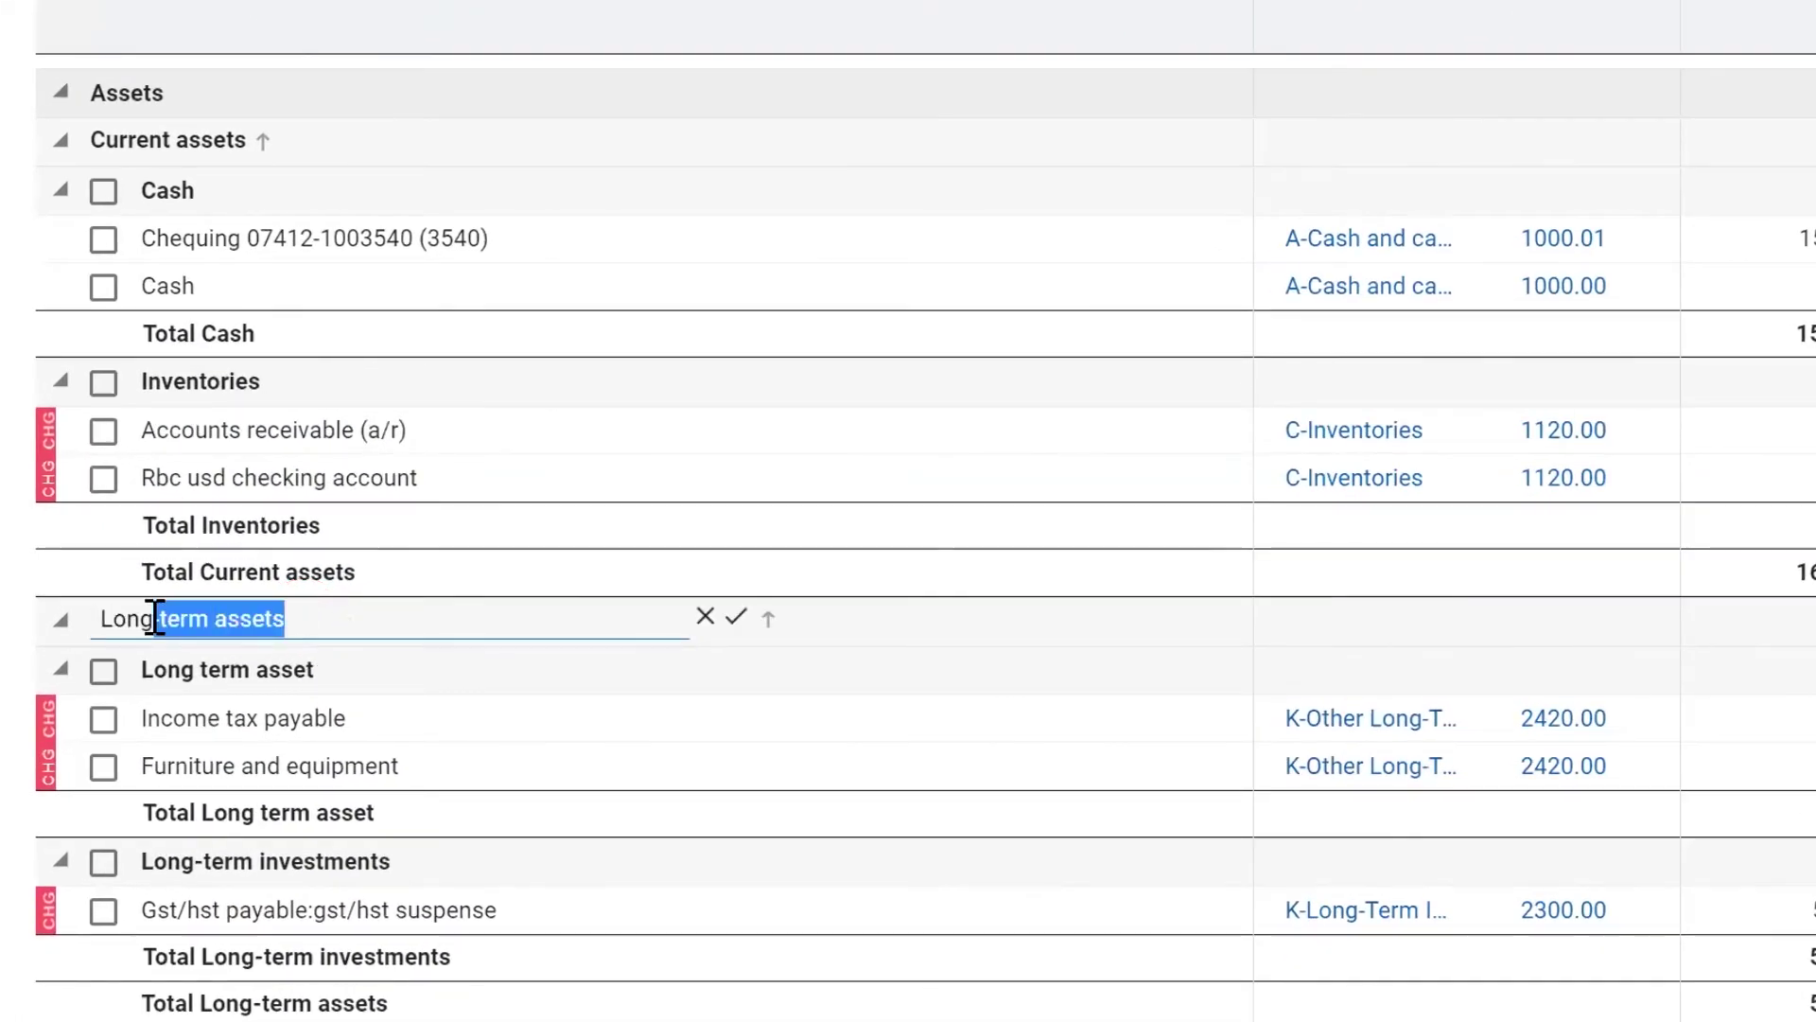
key("BackSpace")
left_click(734, 618)
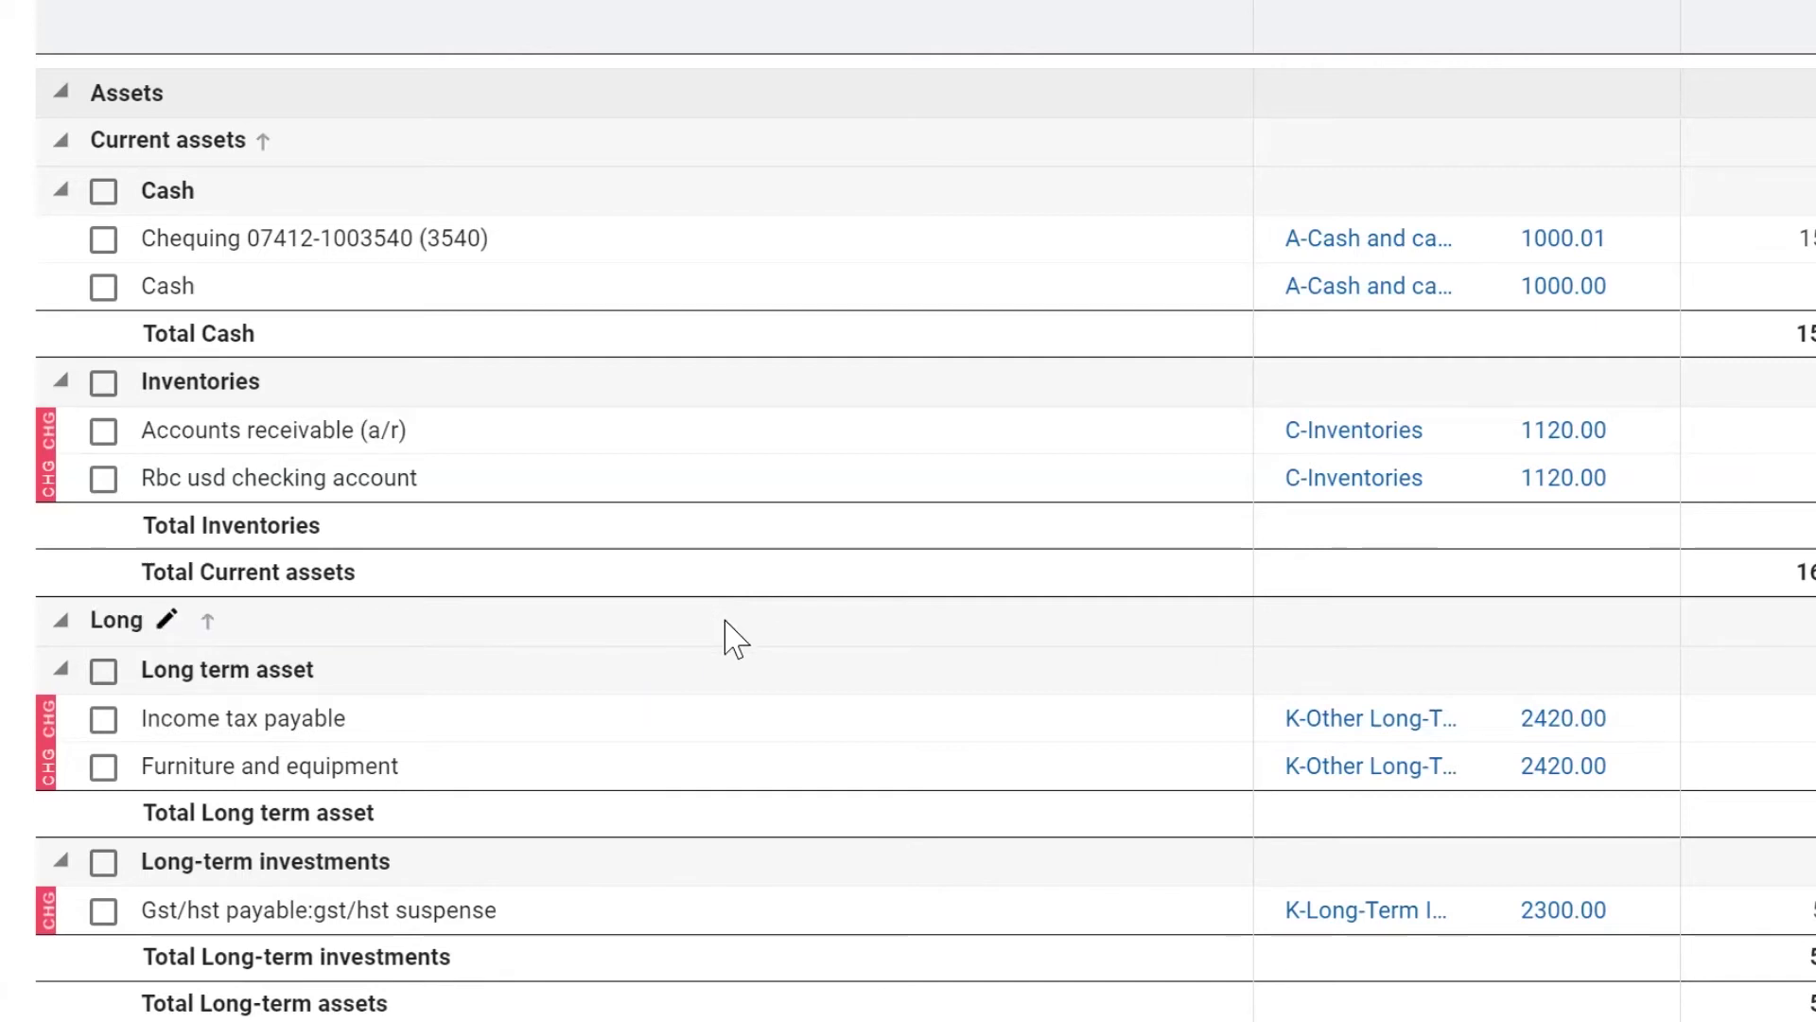
Step: Reverse the automatic sort order of the balance sheet's Long subgroups, and collapse the preview of the Statement of Income and Retained earnings
left_click(207, 620)
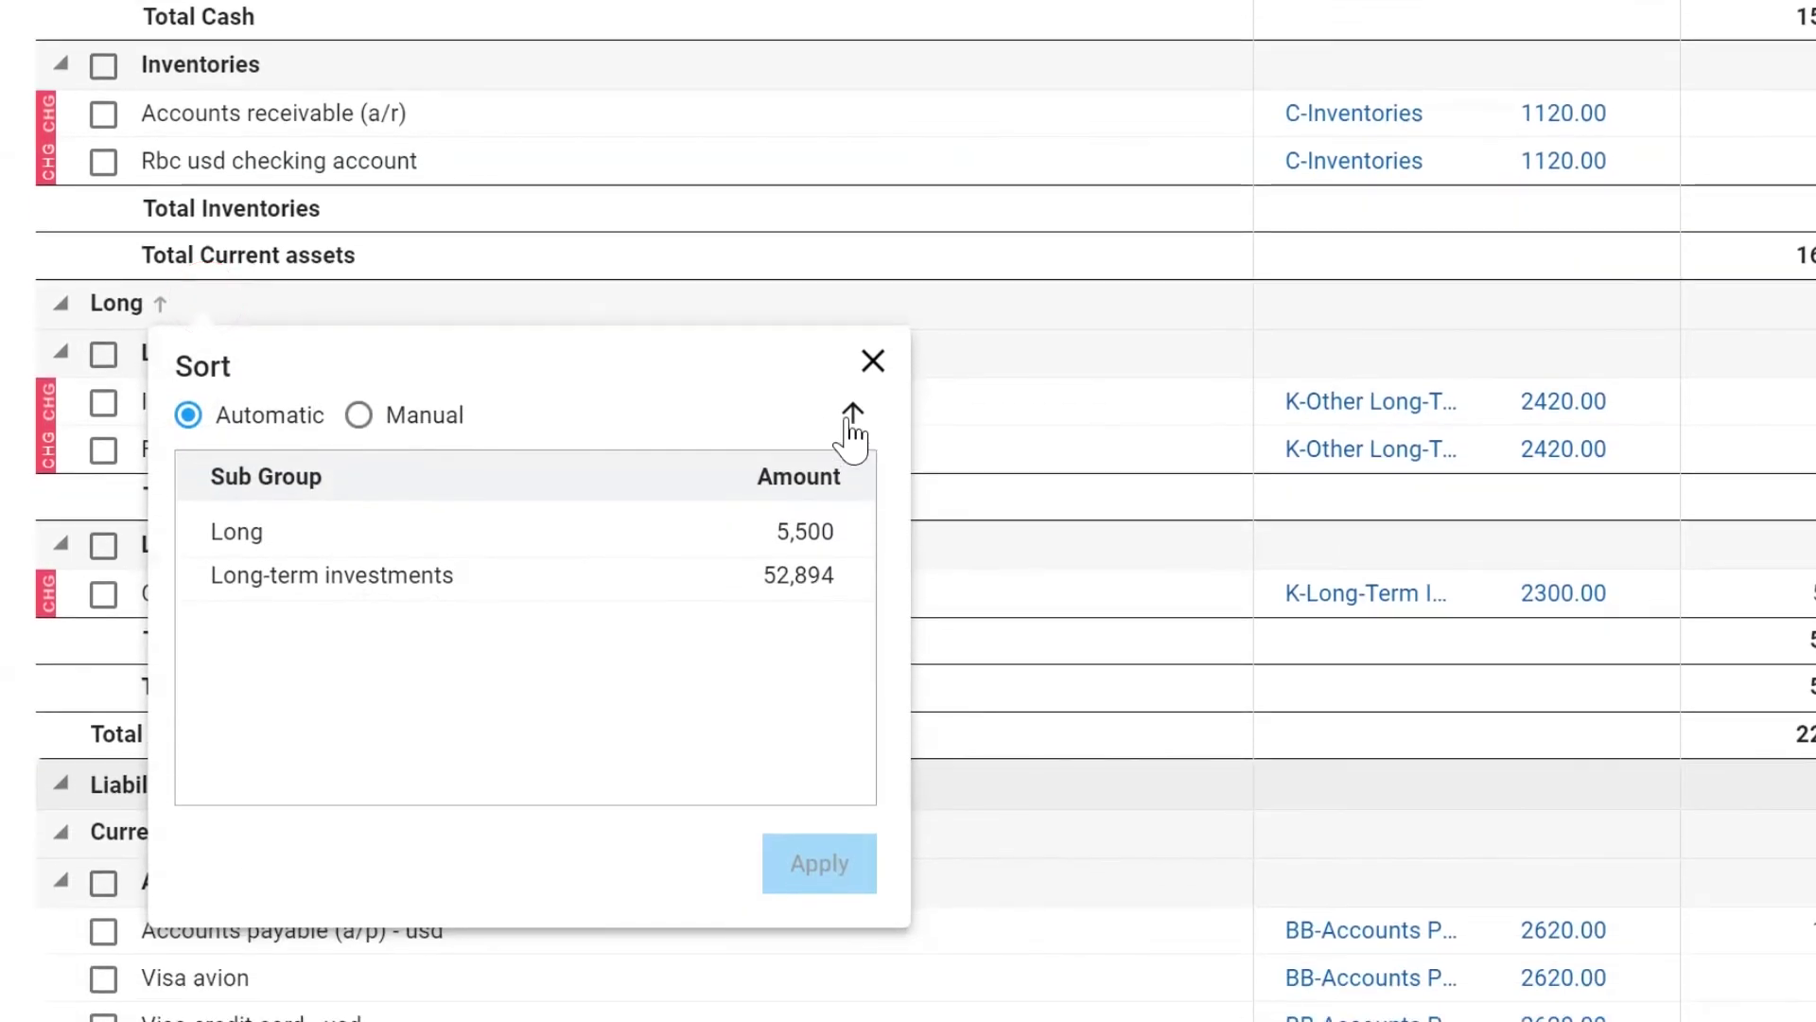
left_click(852, 416)
left_click(816, 865)
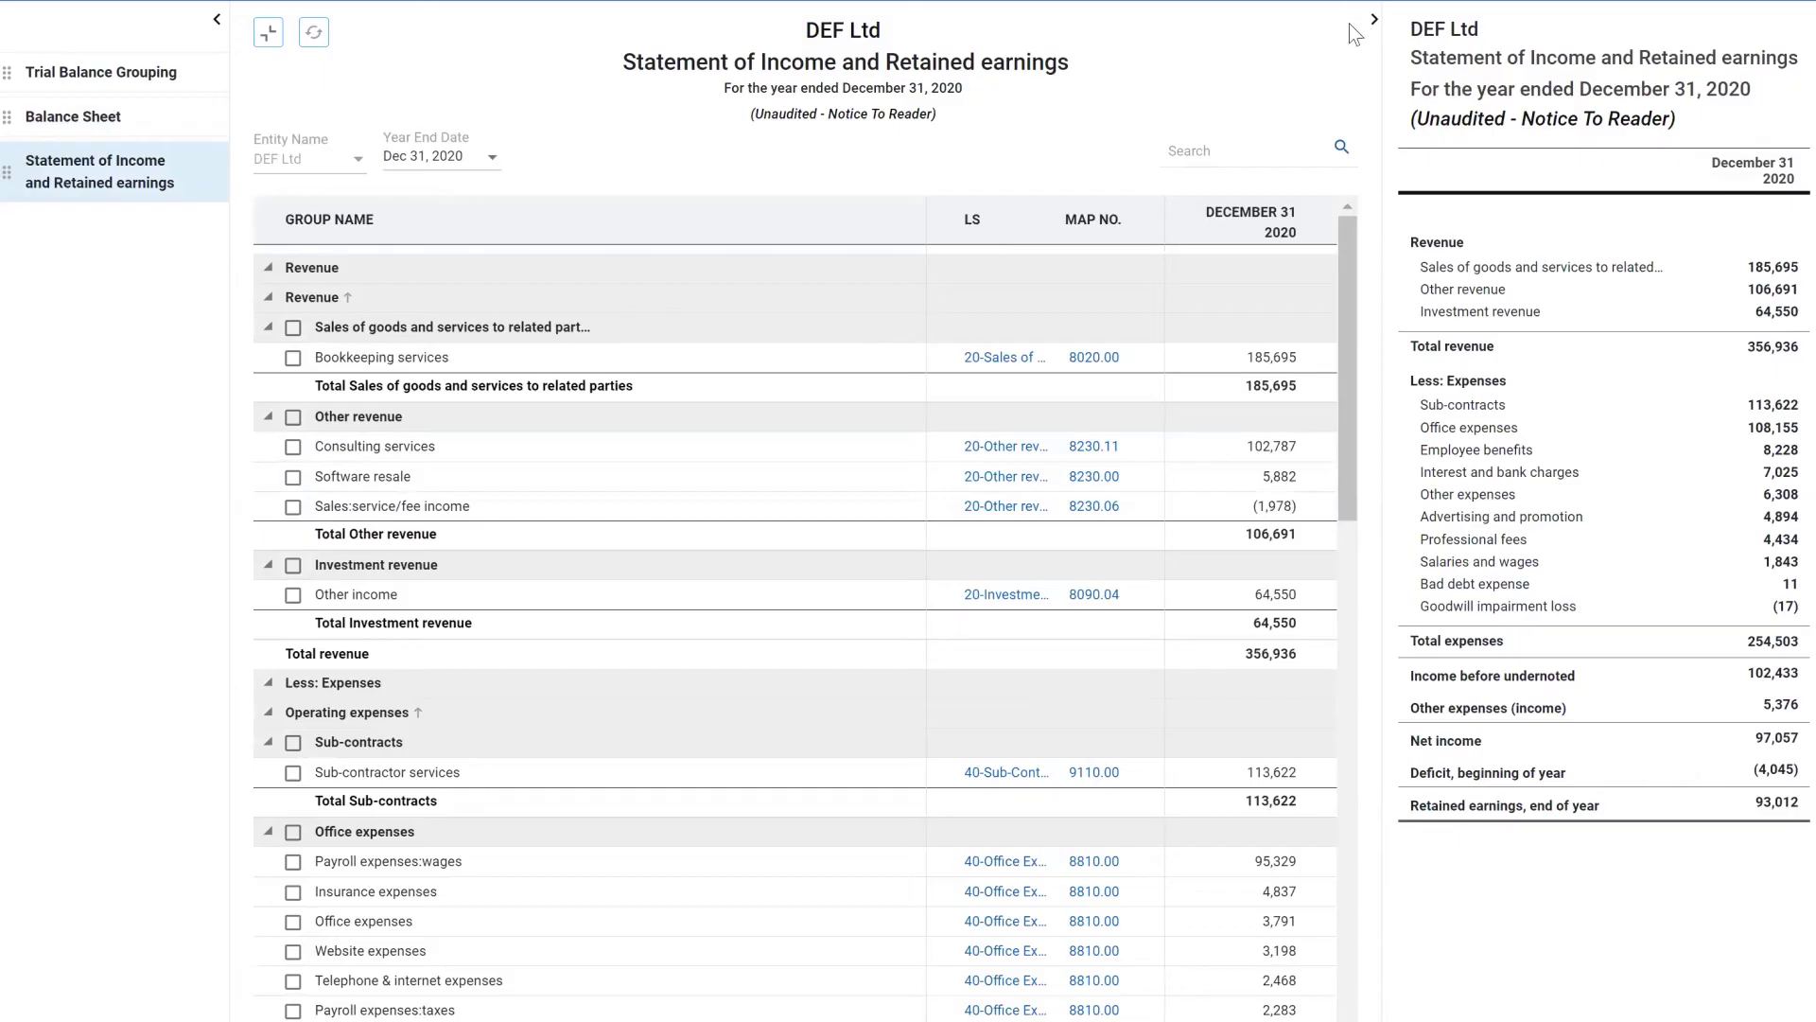
left_click(1375, 23)
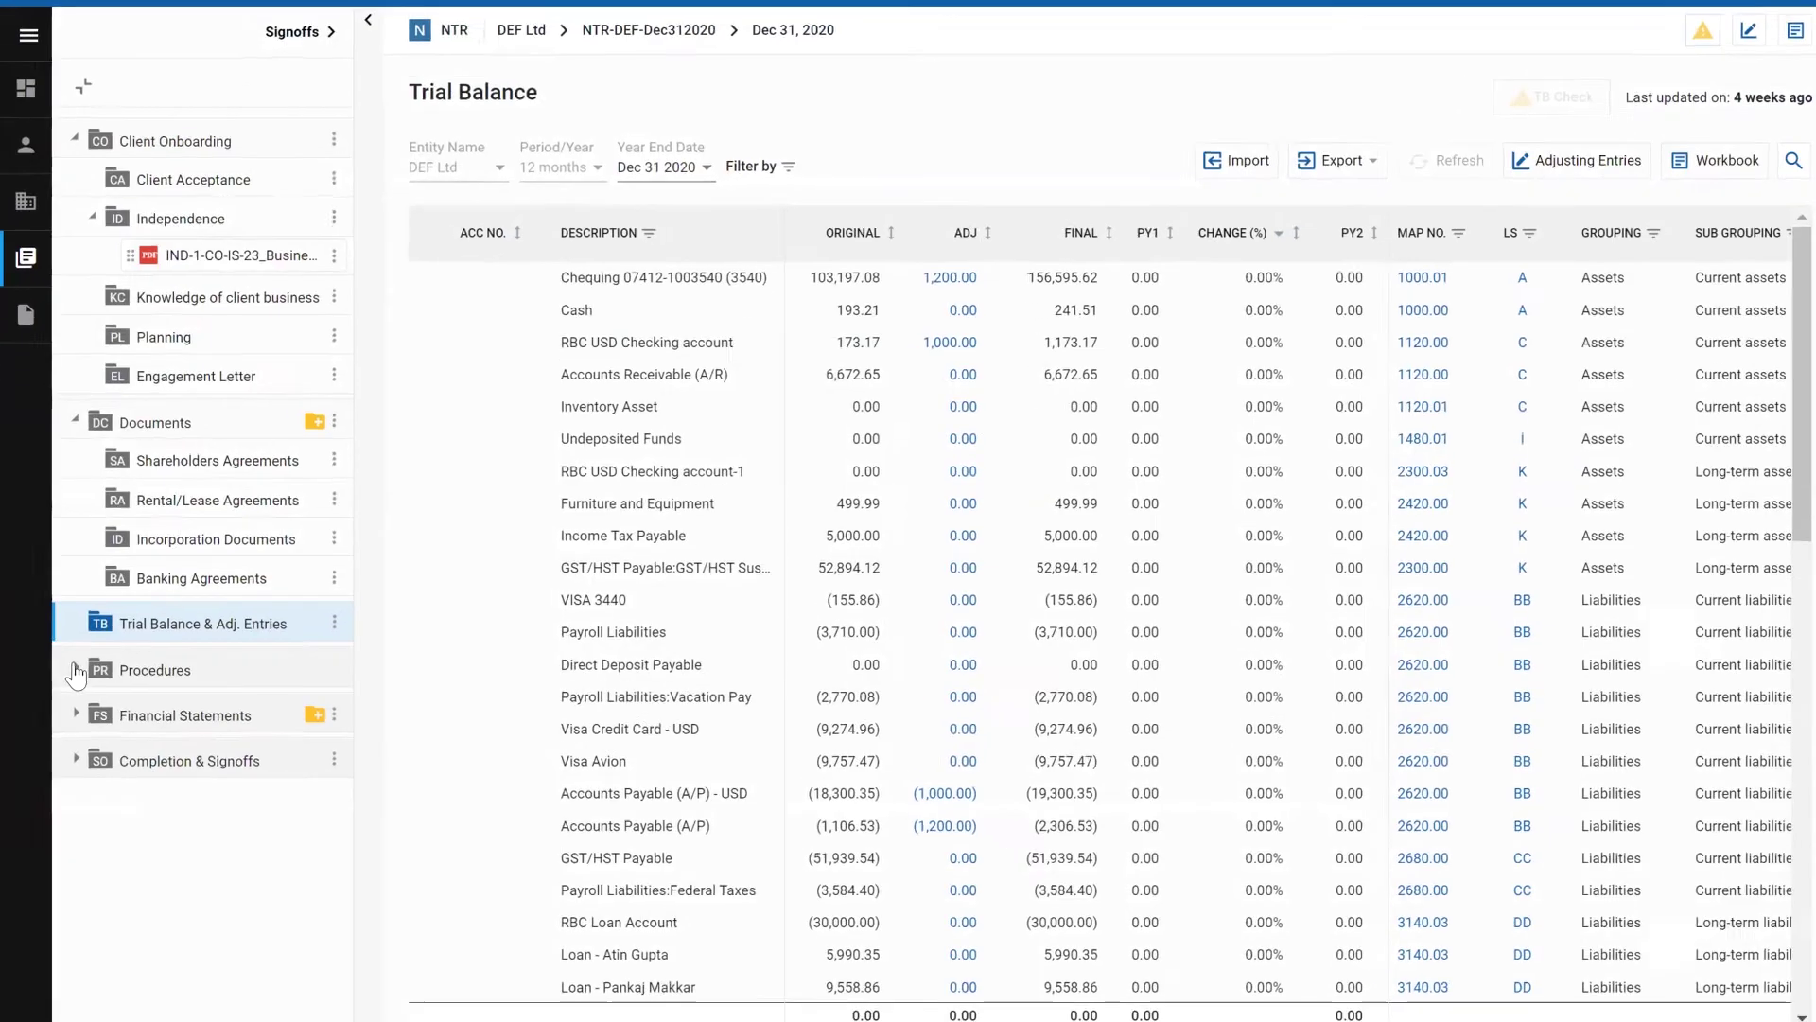
Step: Expand the Procedures, Assets and Current assets folders and open the A Cash and cash equivalents leadsheet
left_click(76, 670)
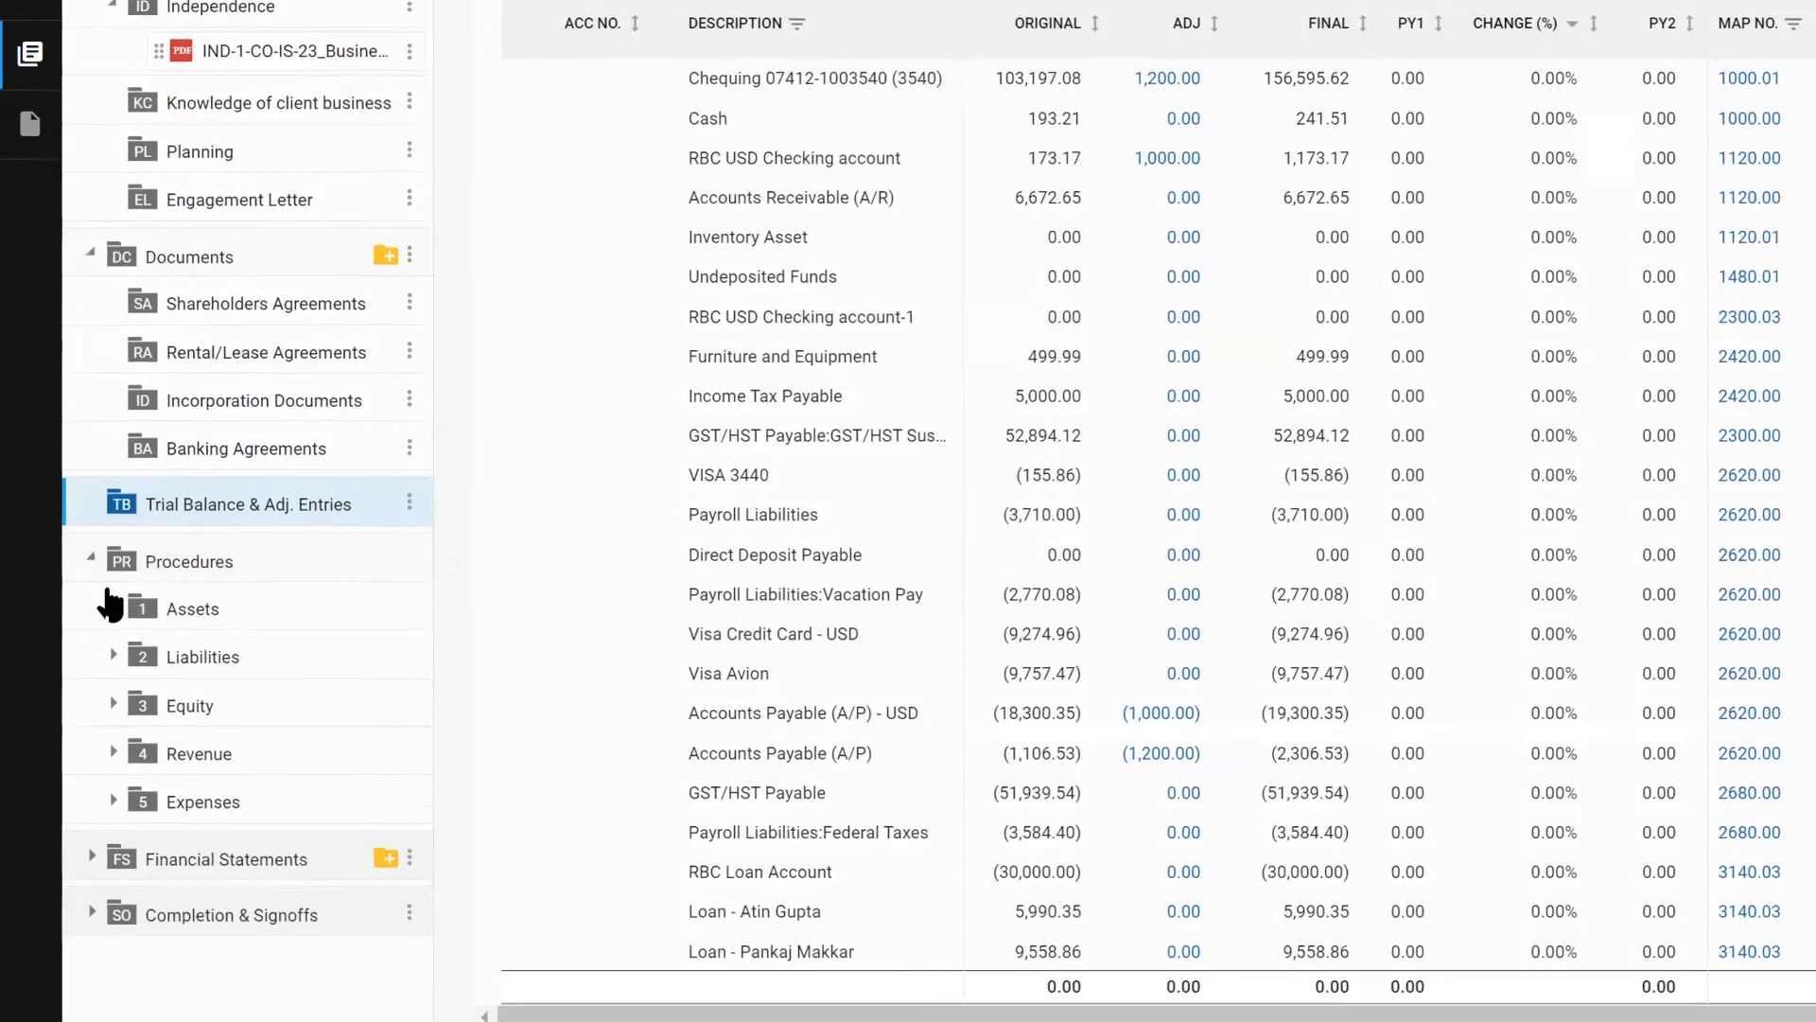
left_click(92, 706)
left_click(105, 747)
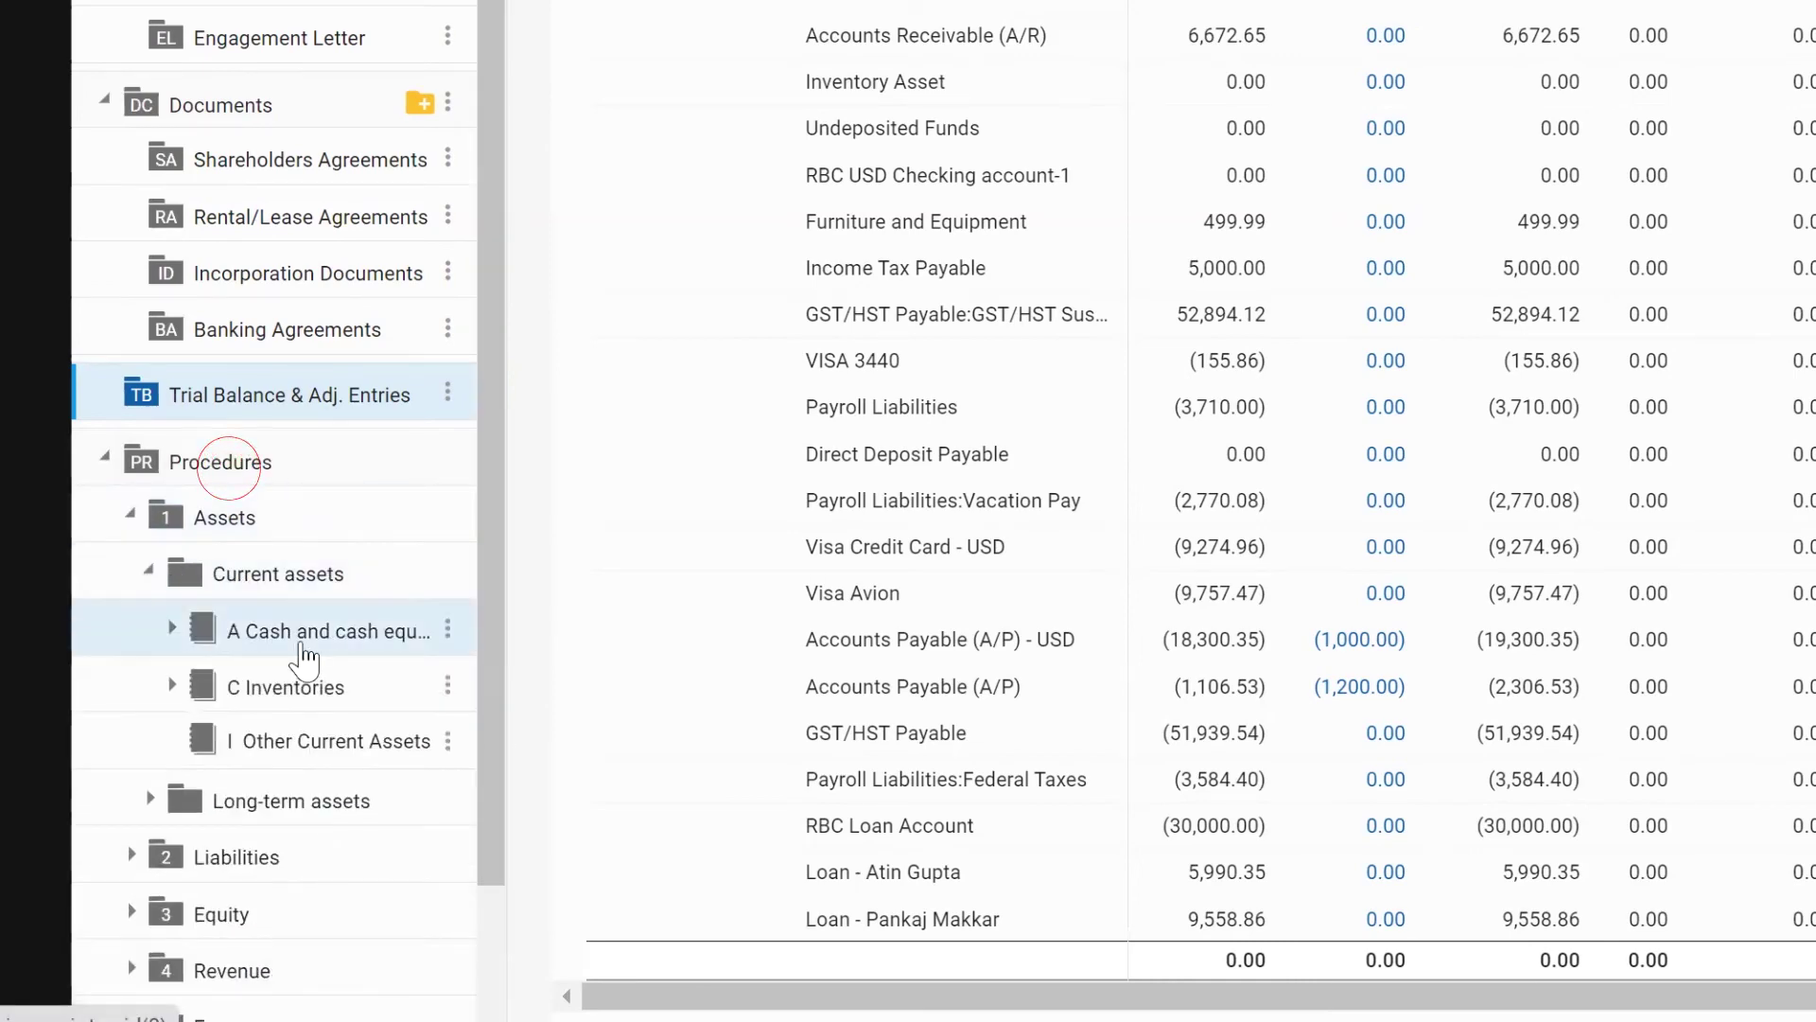
left_click(365, 645)
Step: Add A-1-Customer Support and SLA (1).pdf as a reference to the Cash line of the leadsheet
left_click(1601, 249)
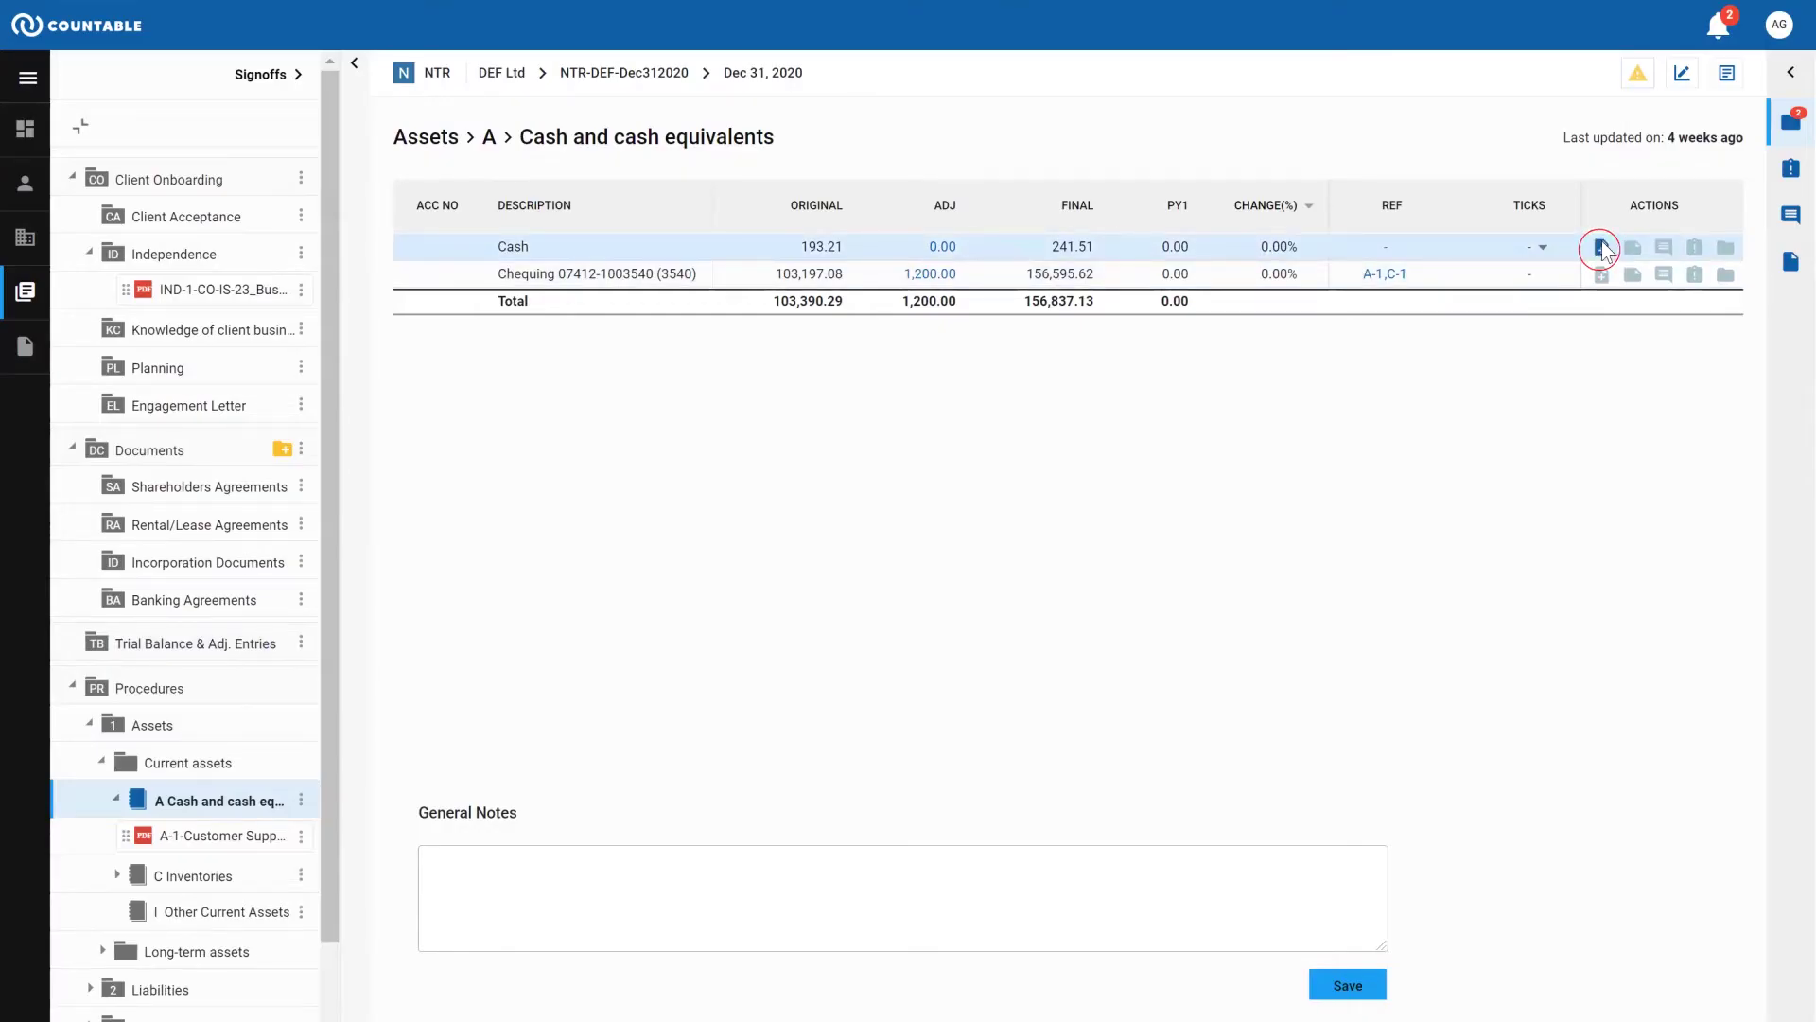
left_click(642, 502)
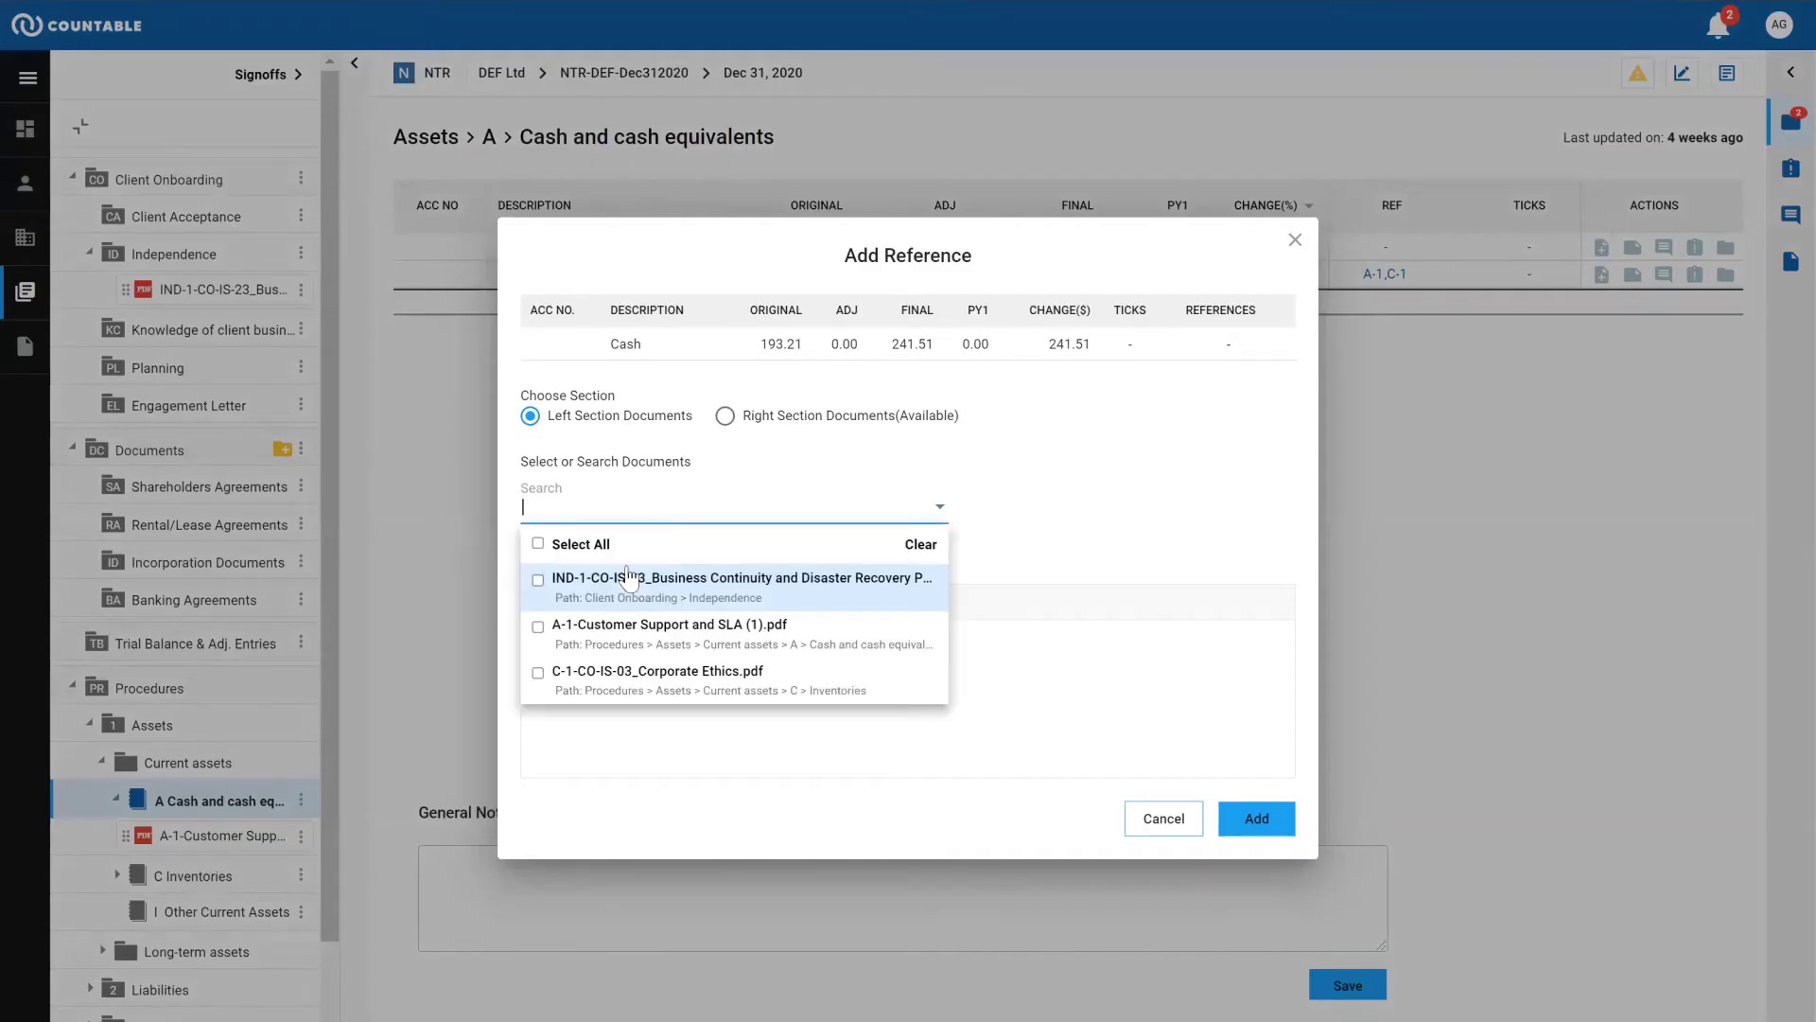
left_click(644, 622)
left_click(889, 804)
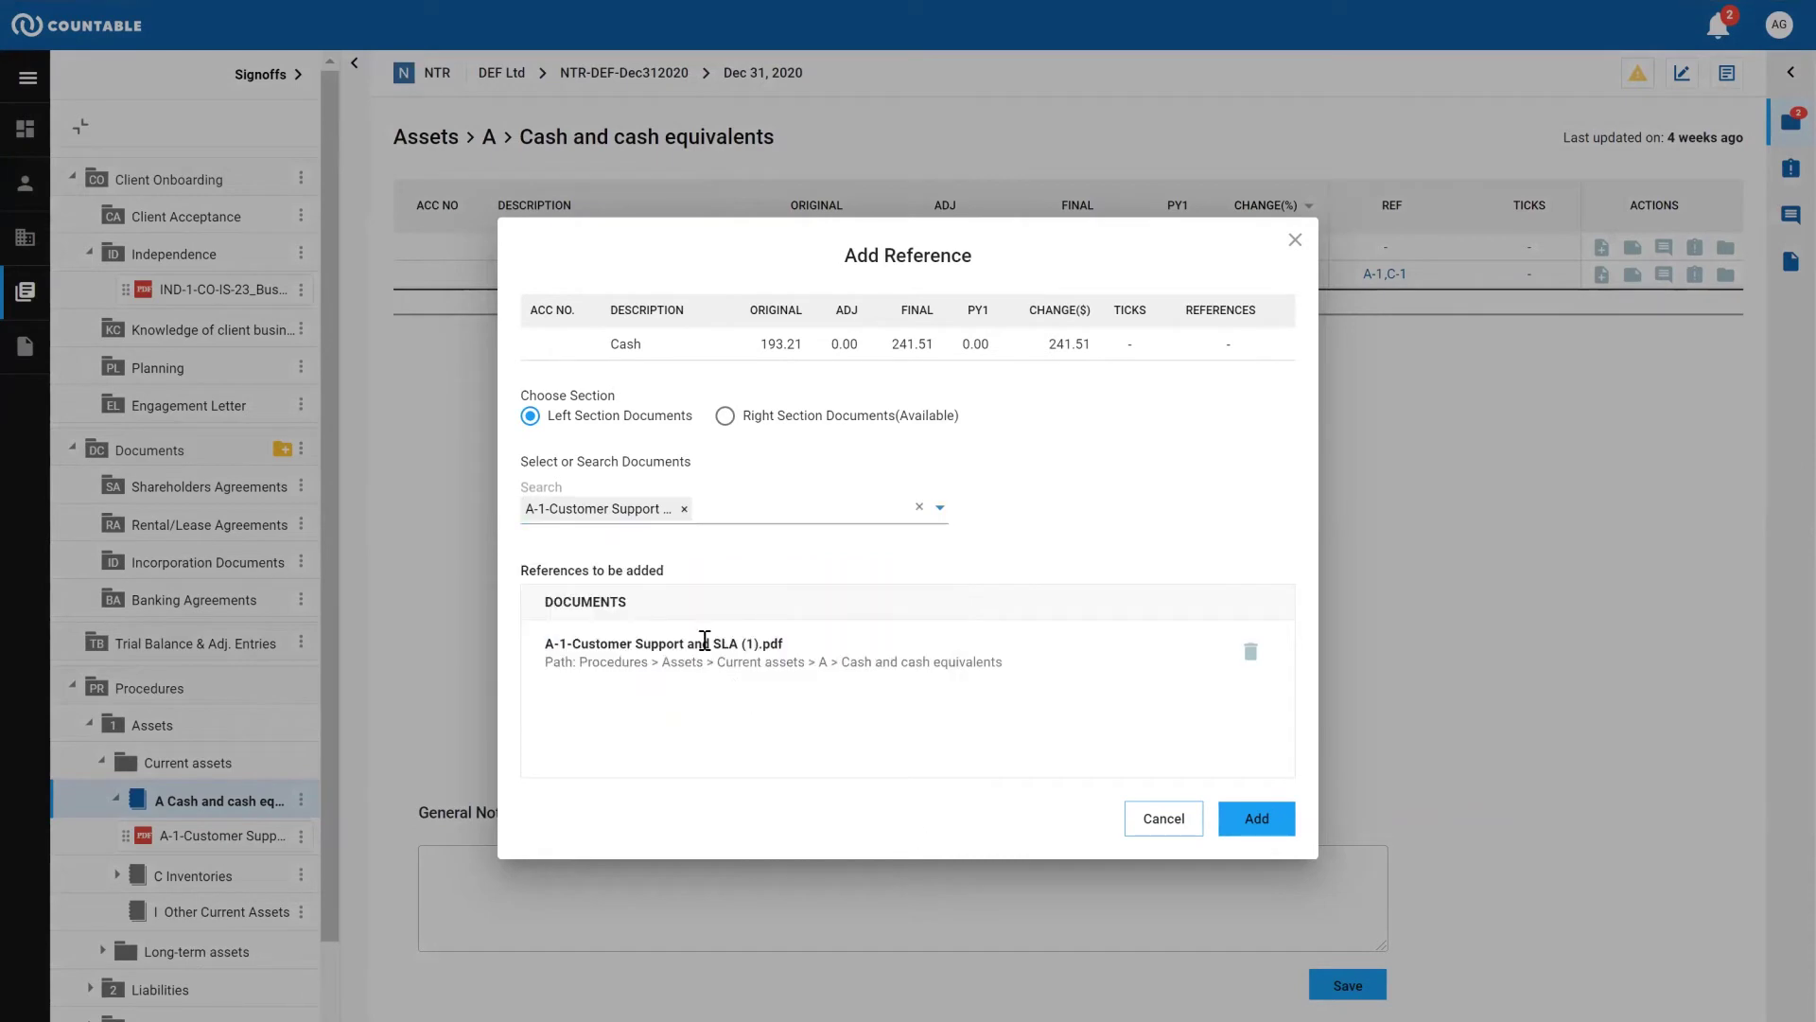
left_click(1256, 818)
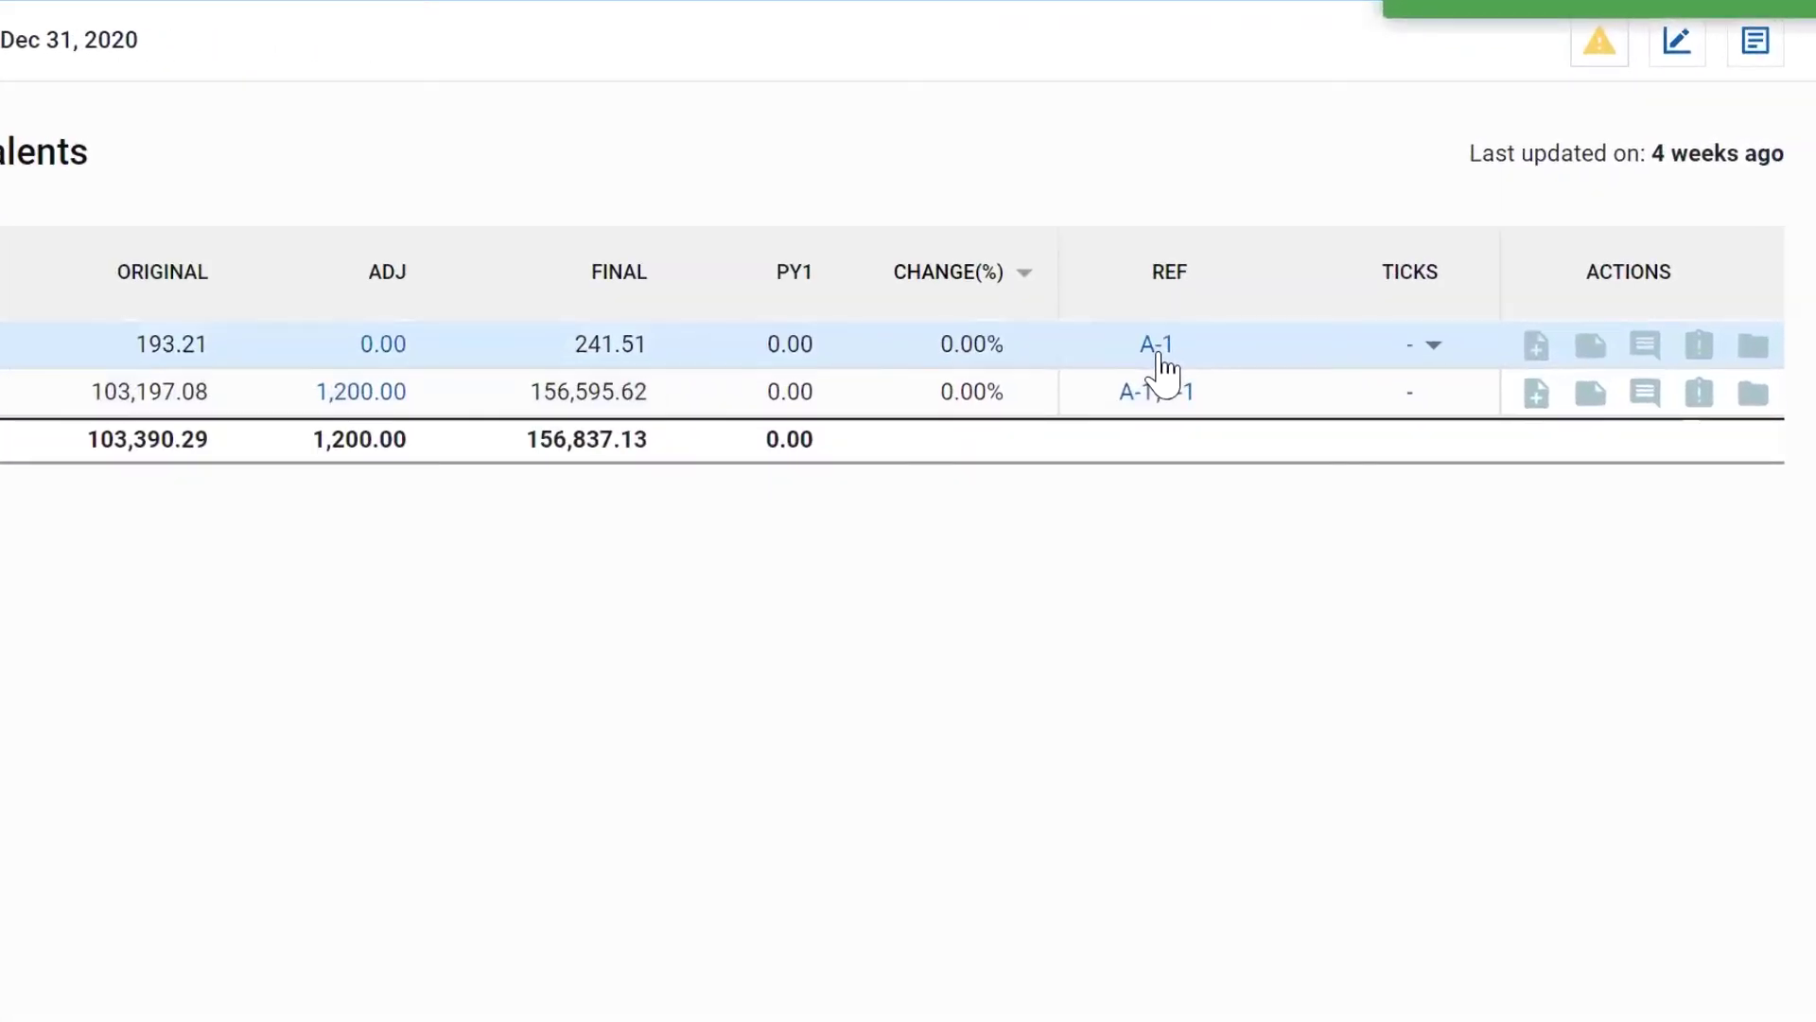
Step: Move the A-1-Customer Support PDF from Cash and cash equivalents to the I Other Current Assets leadsheet
left_click(218, 836)
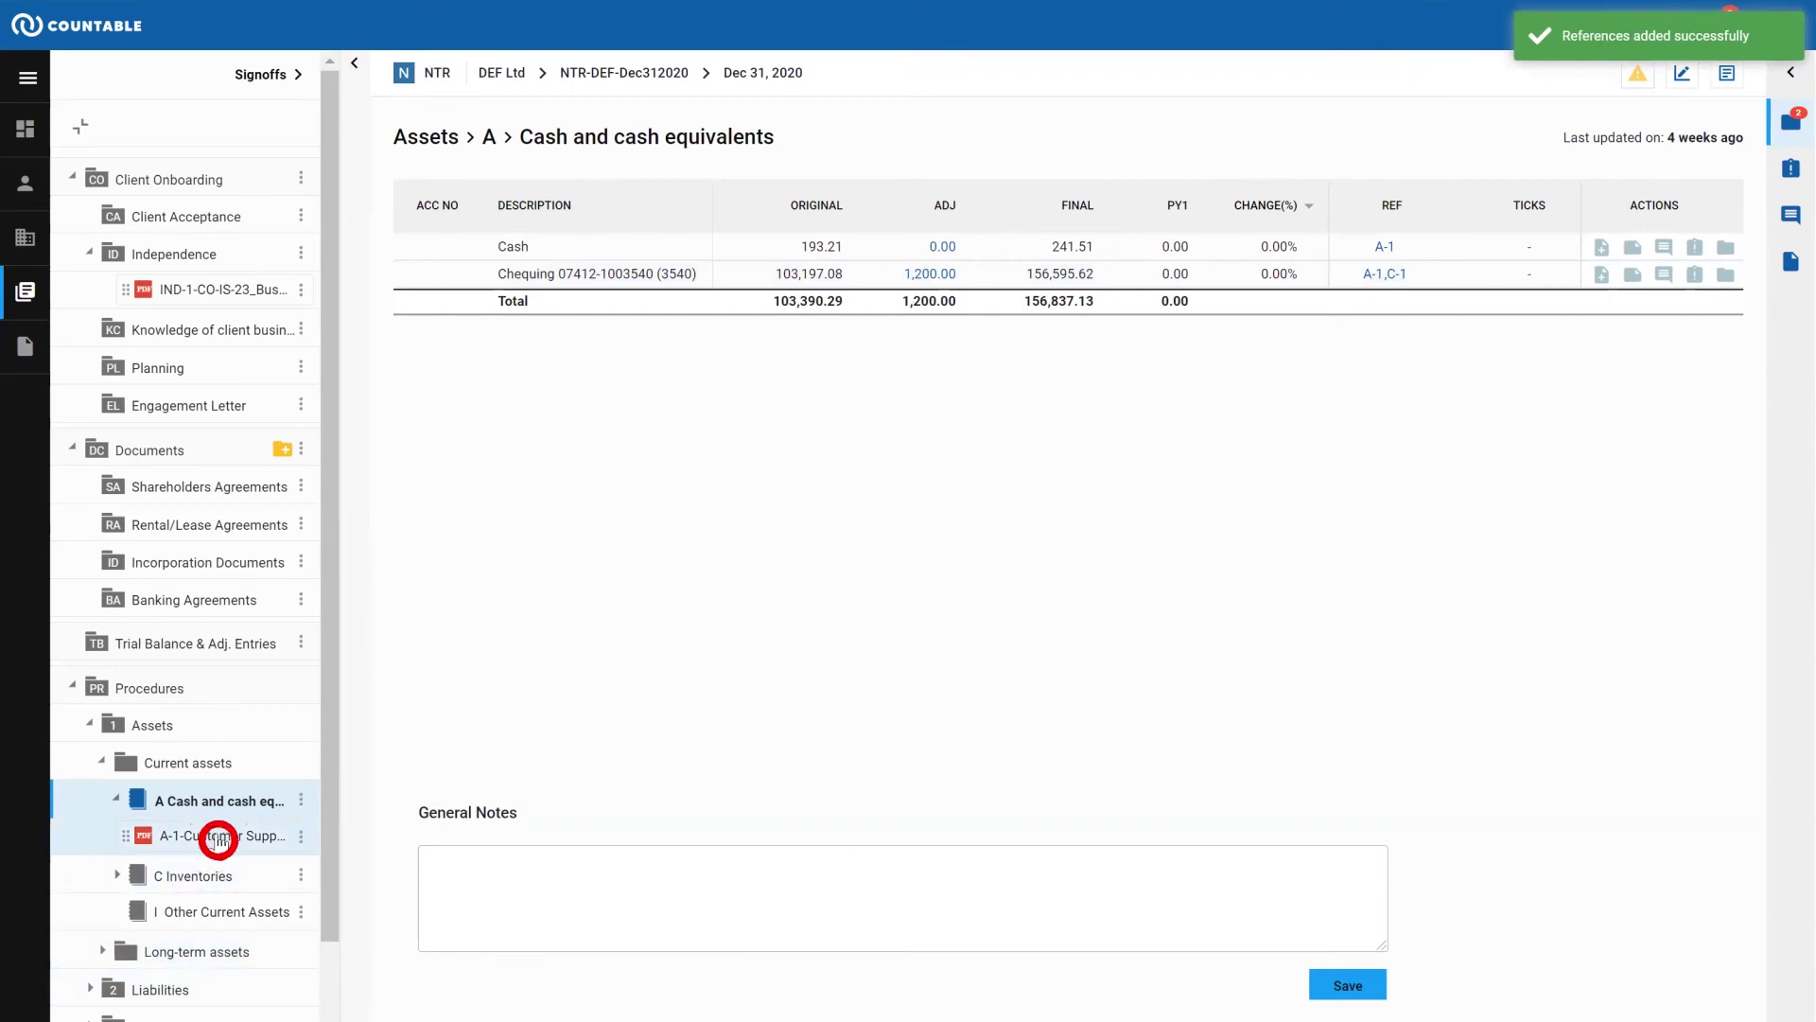
left_click_drag(218, 836, 236, 901)
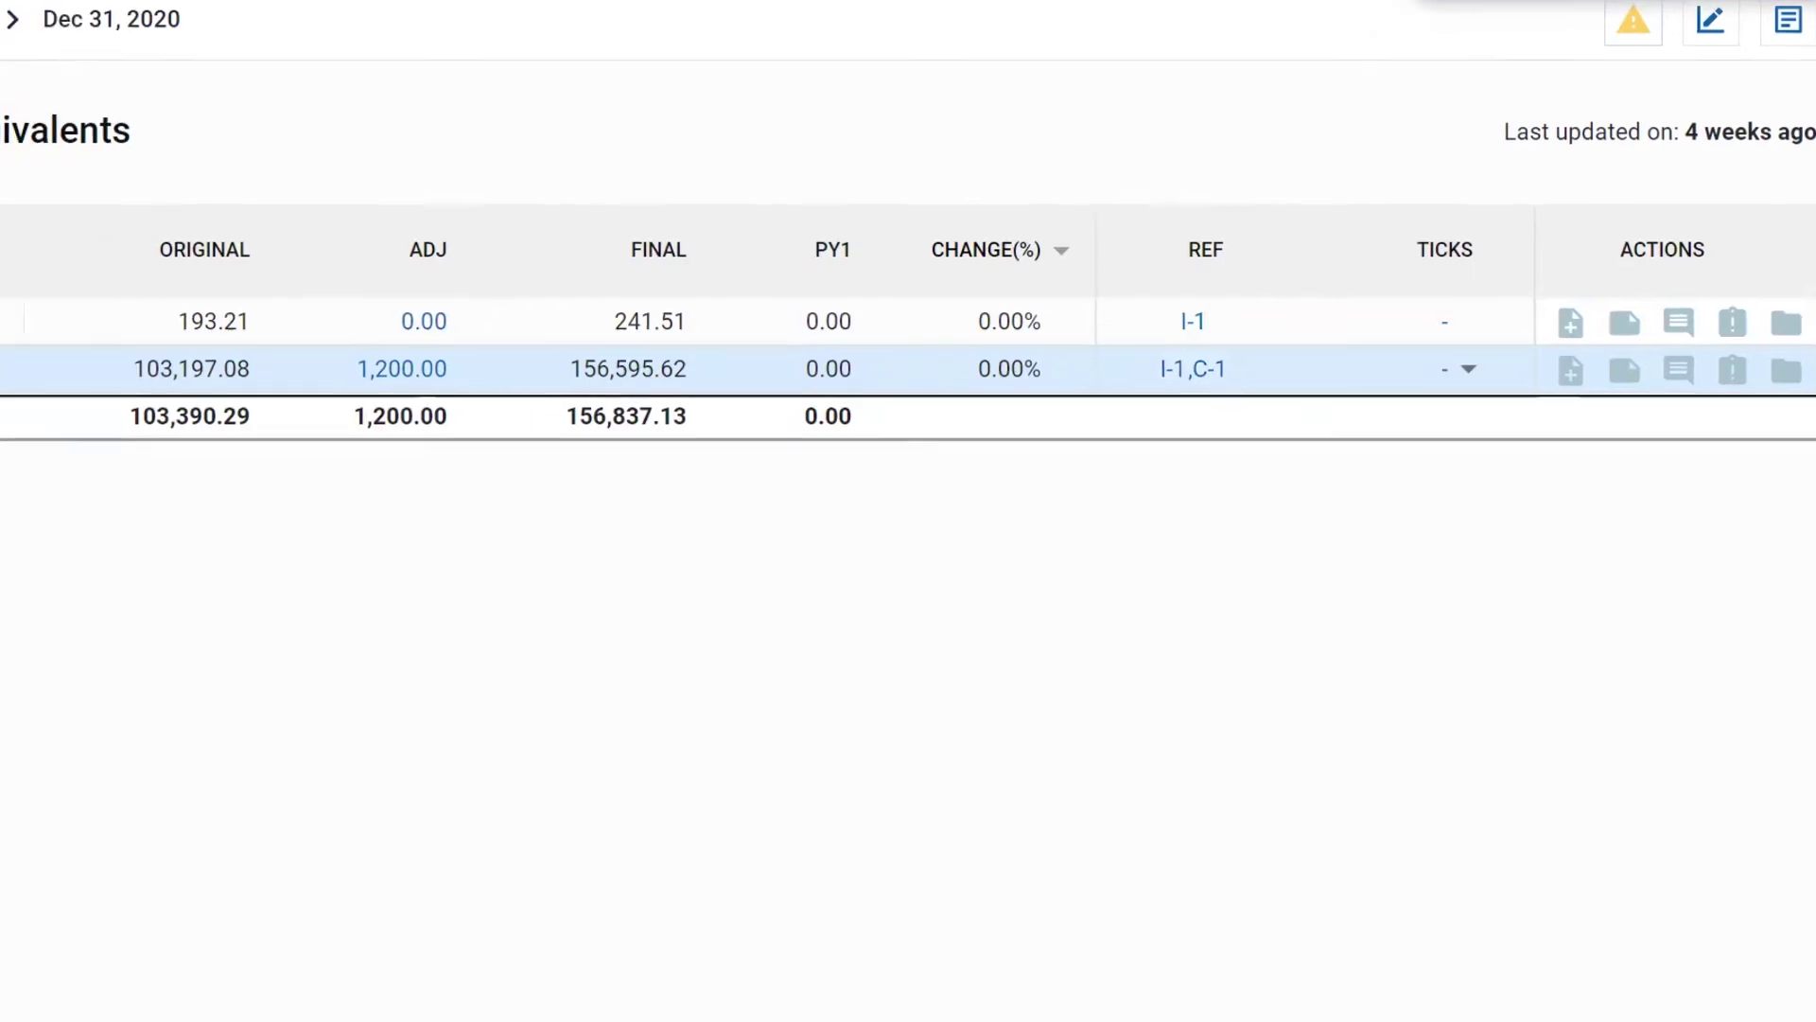
Step: Expand C Inventories and view the file options offered for its C-1-CO-IS-03 PDF
left_click(165, 664)
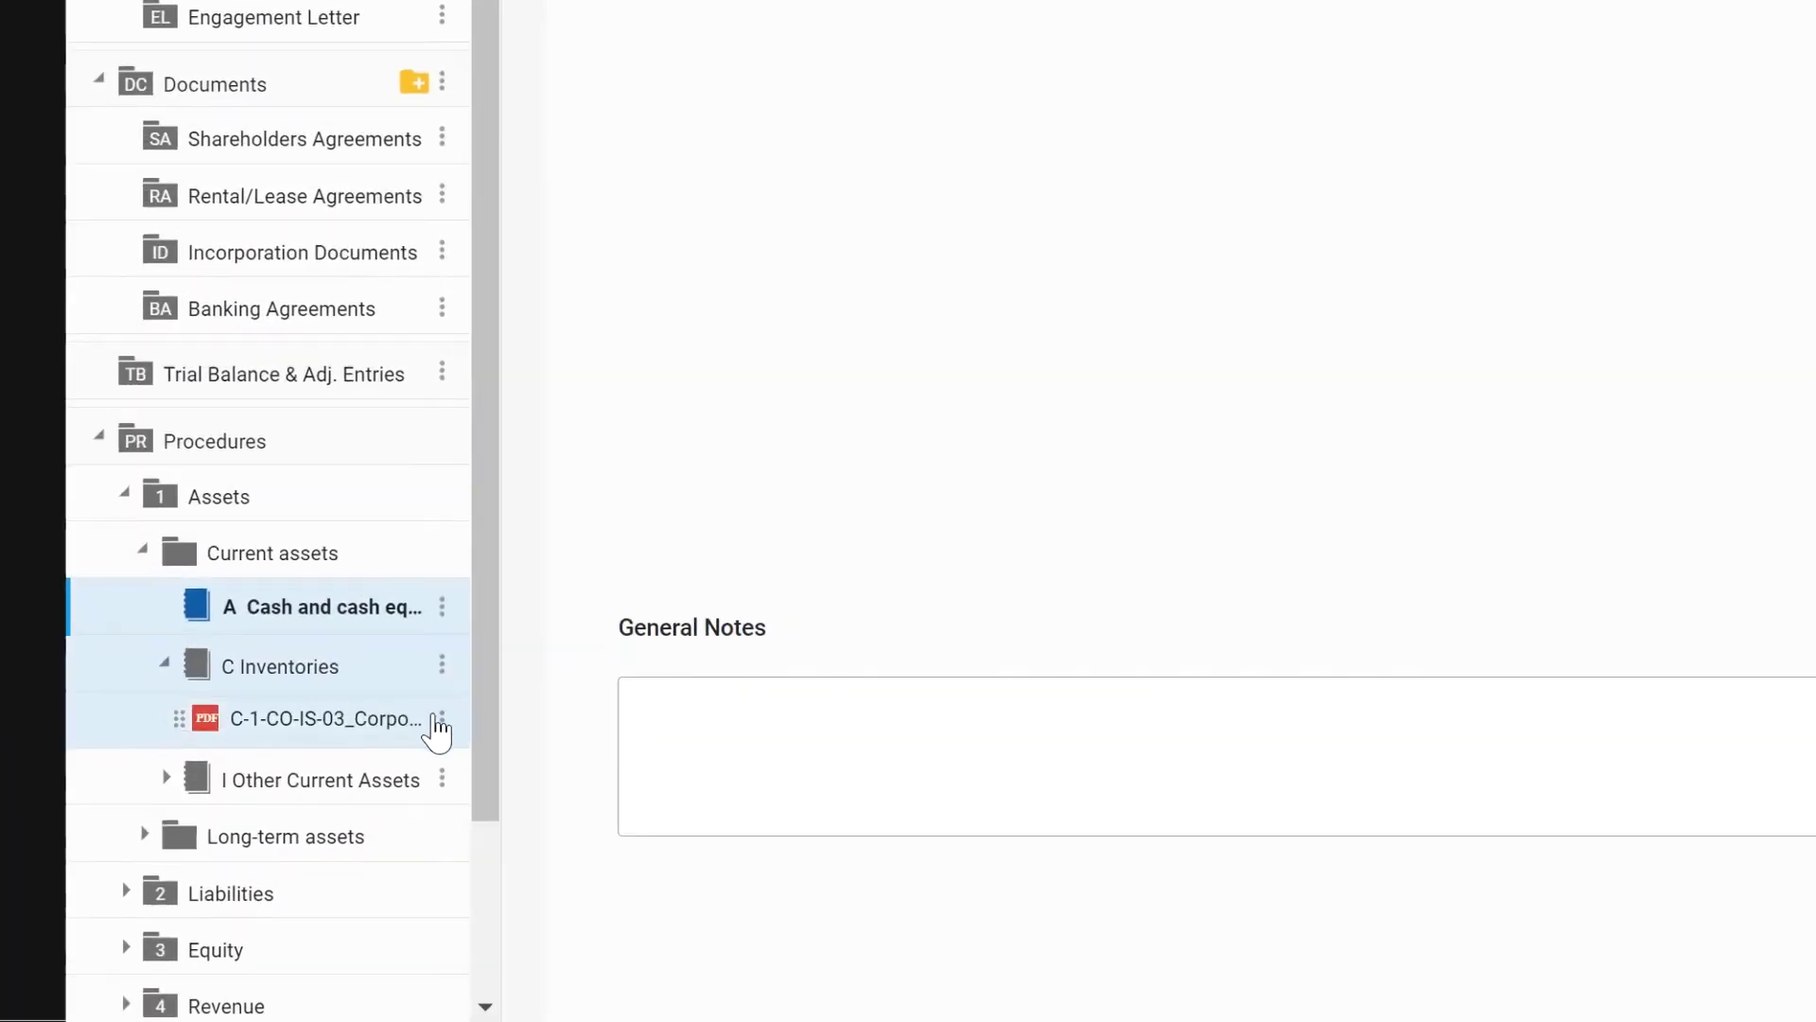
left_click(442, 724)
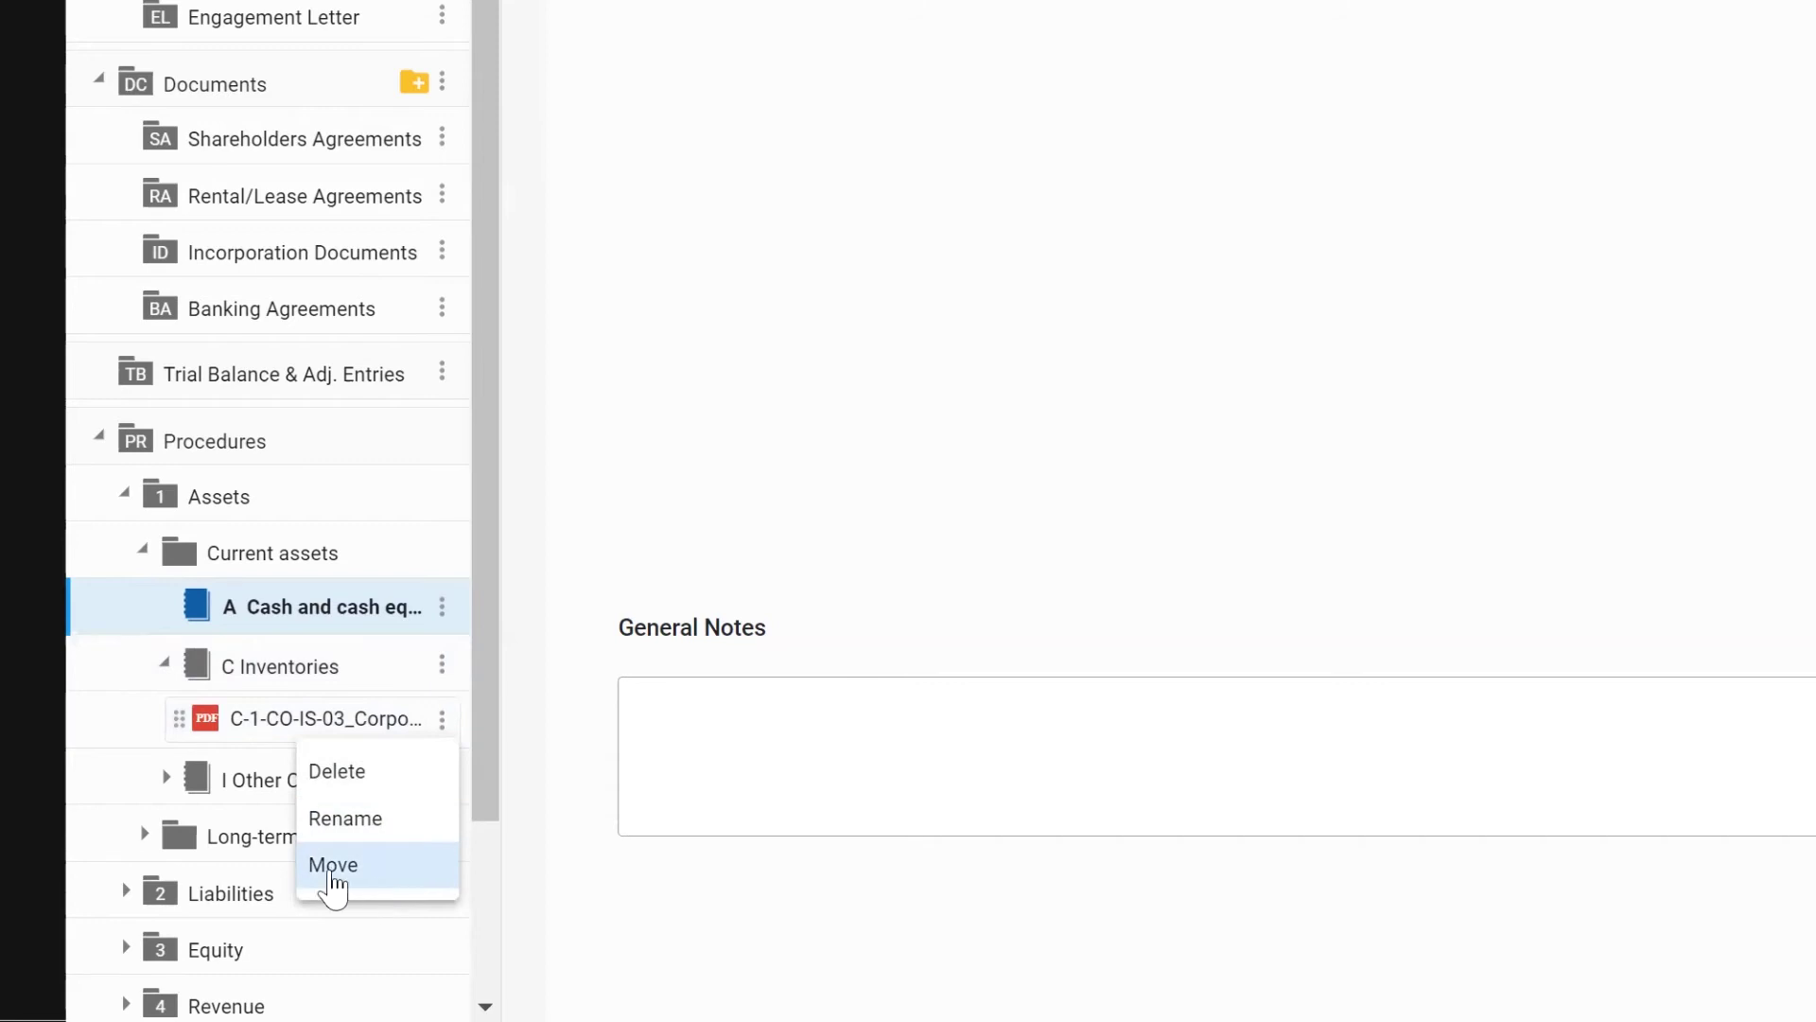
left_click(846, 293)
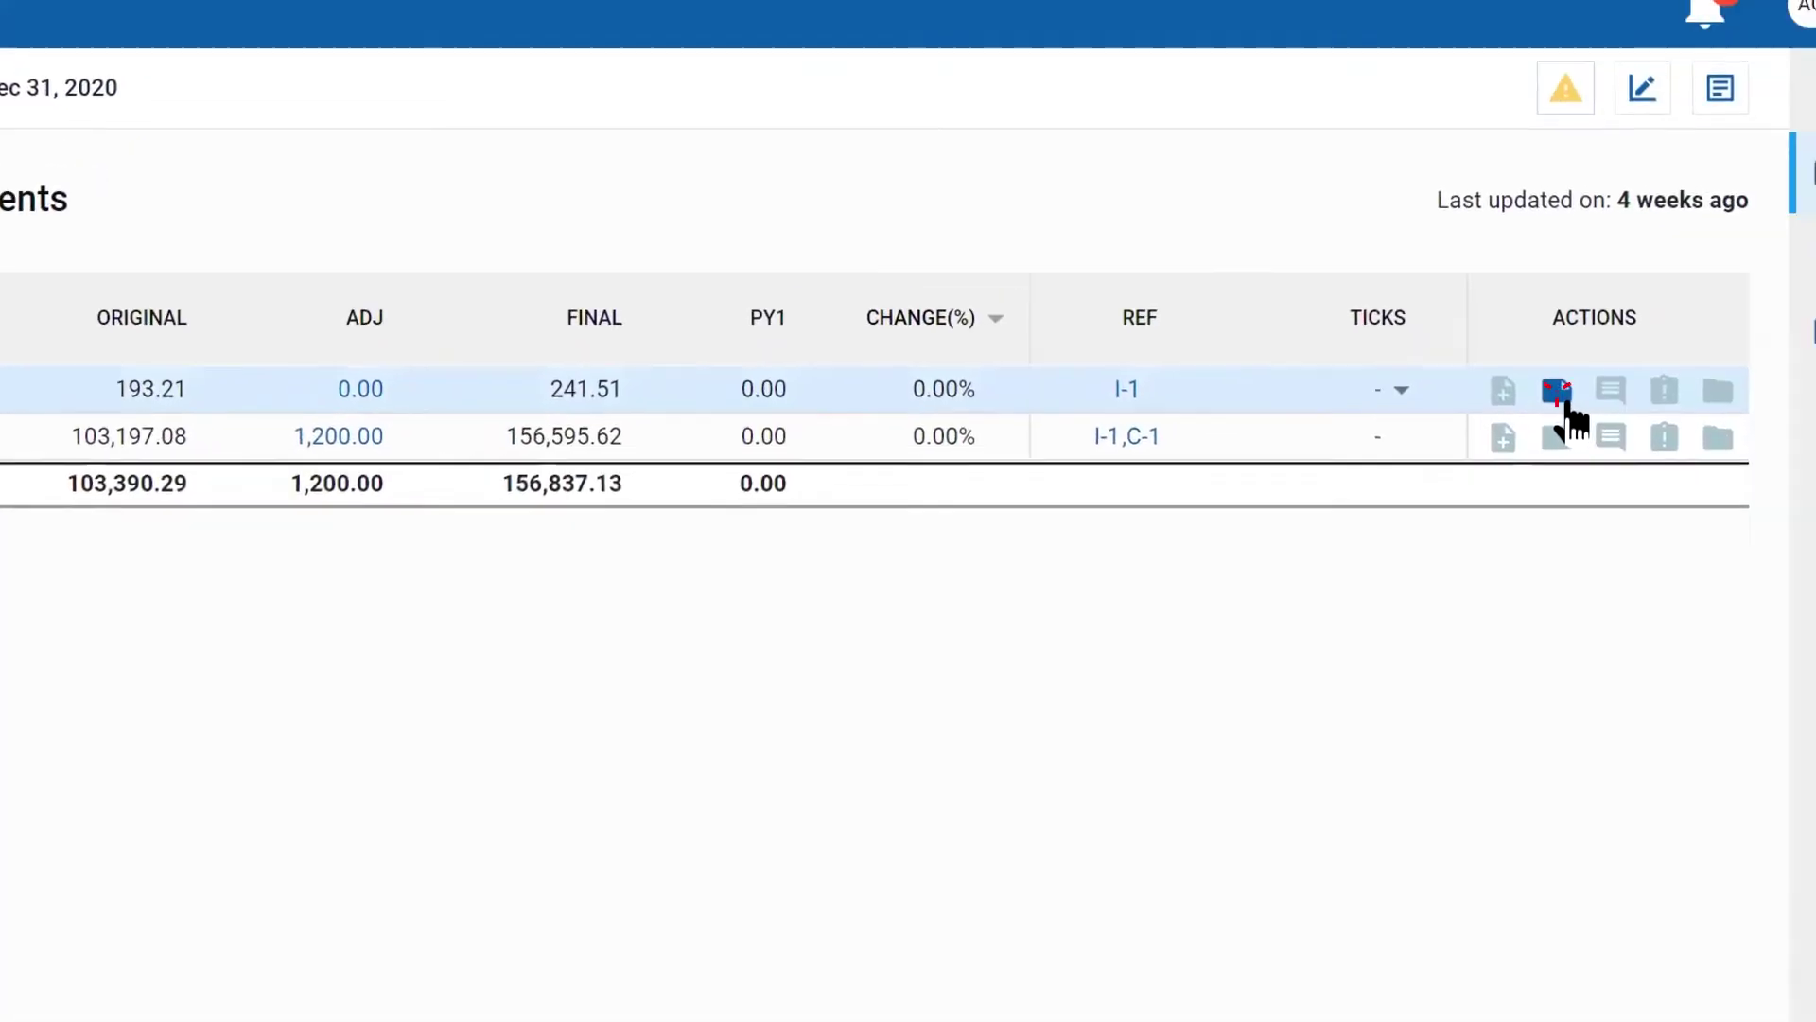
Step: Add the note "notes goes here" to the Cash line and save it
left_click(1495, 432)
type("no")
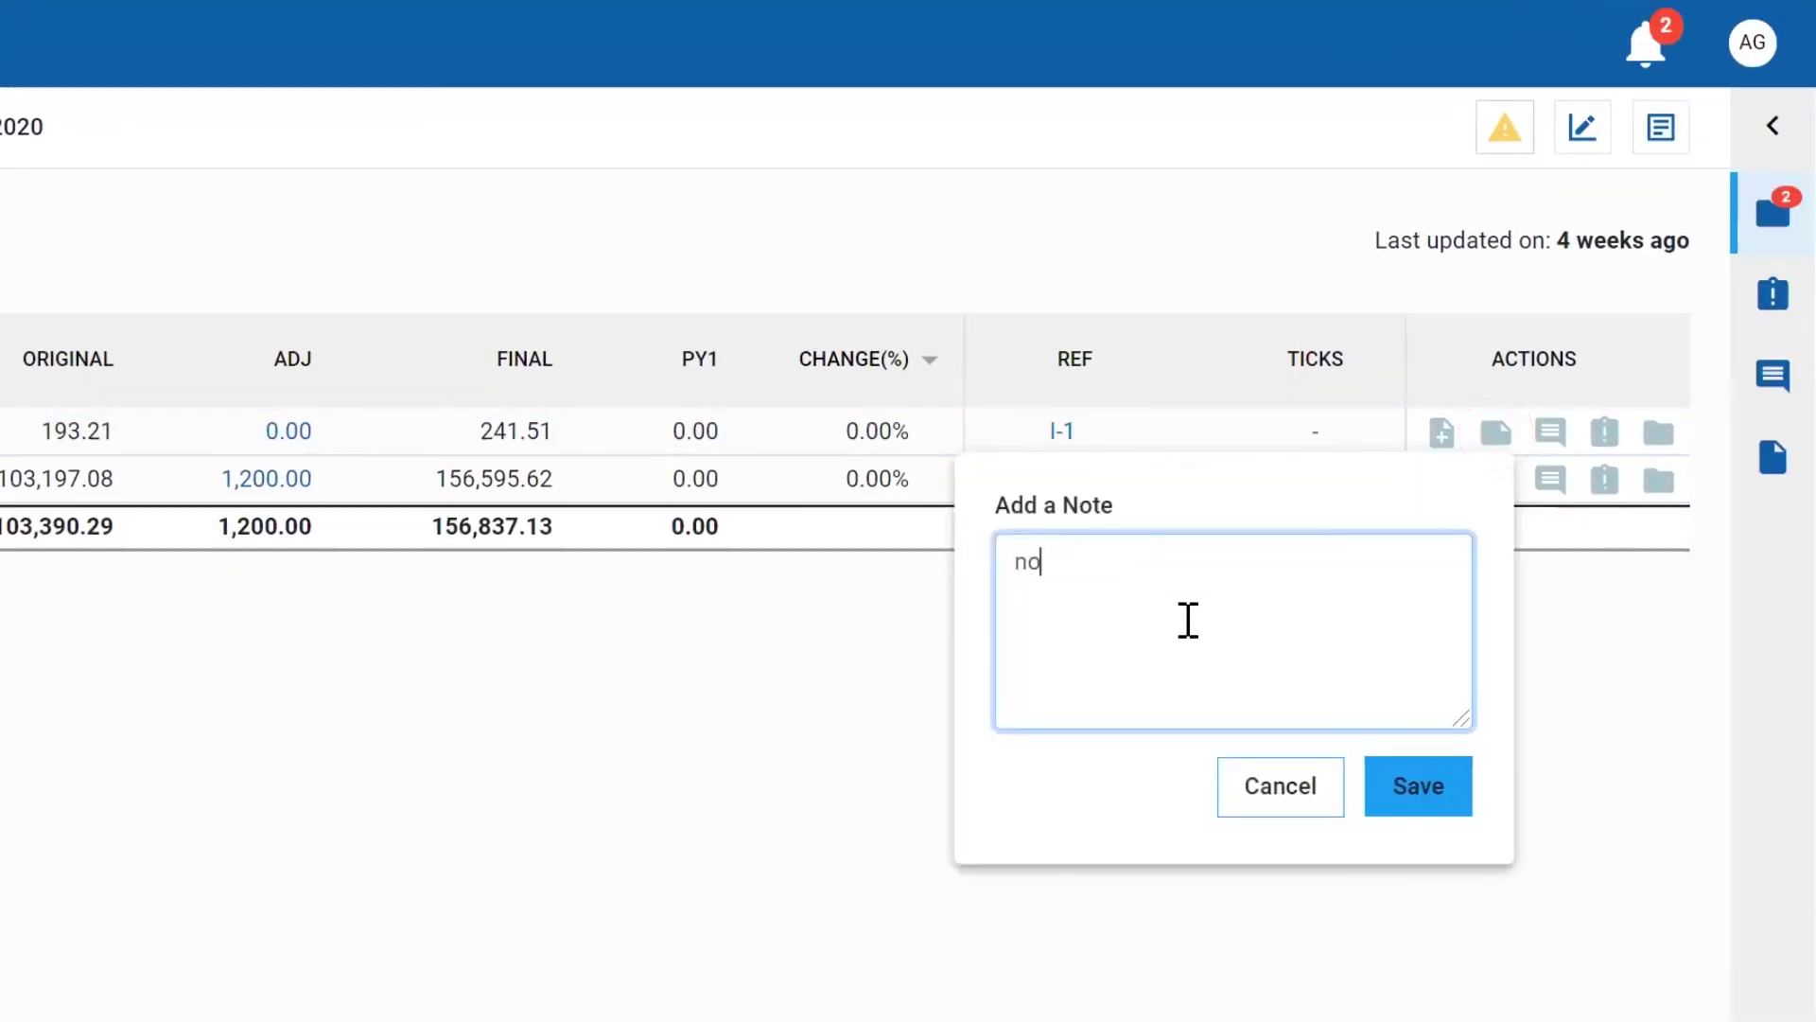
type("tes goes here")
left_click(1409, 774)
Step: View the new comment form and the new issue form for the Cash line
left_click(1550, 431)
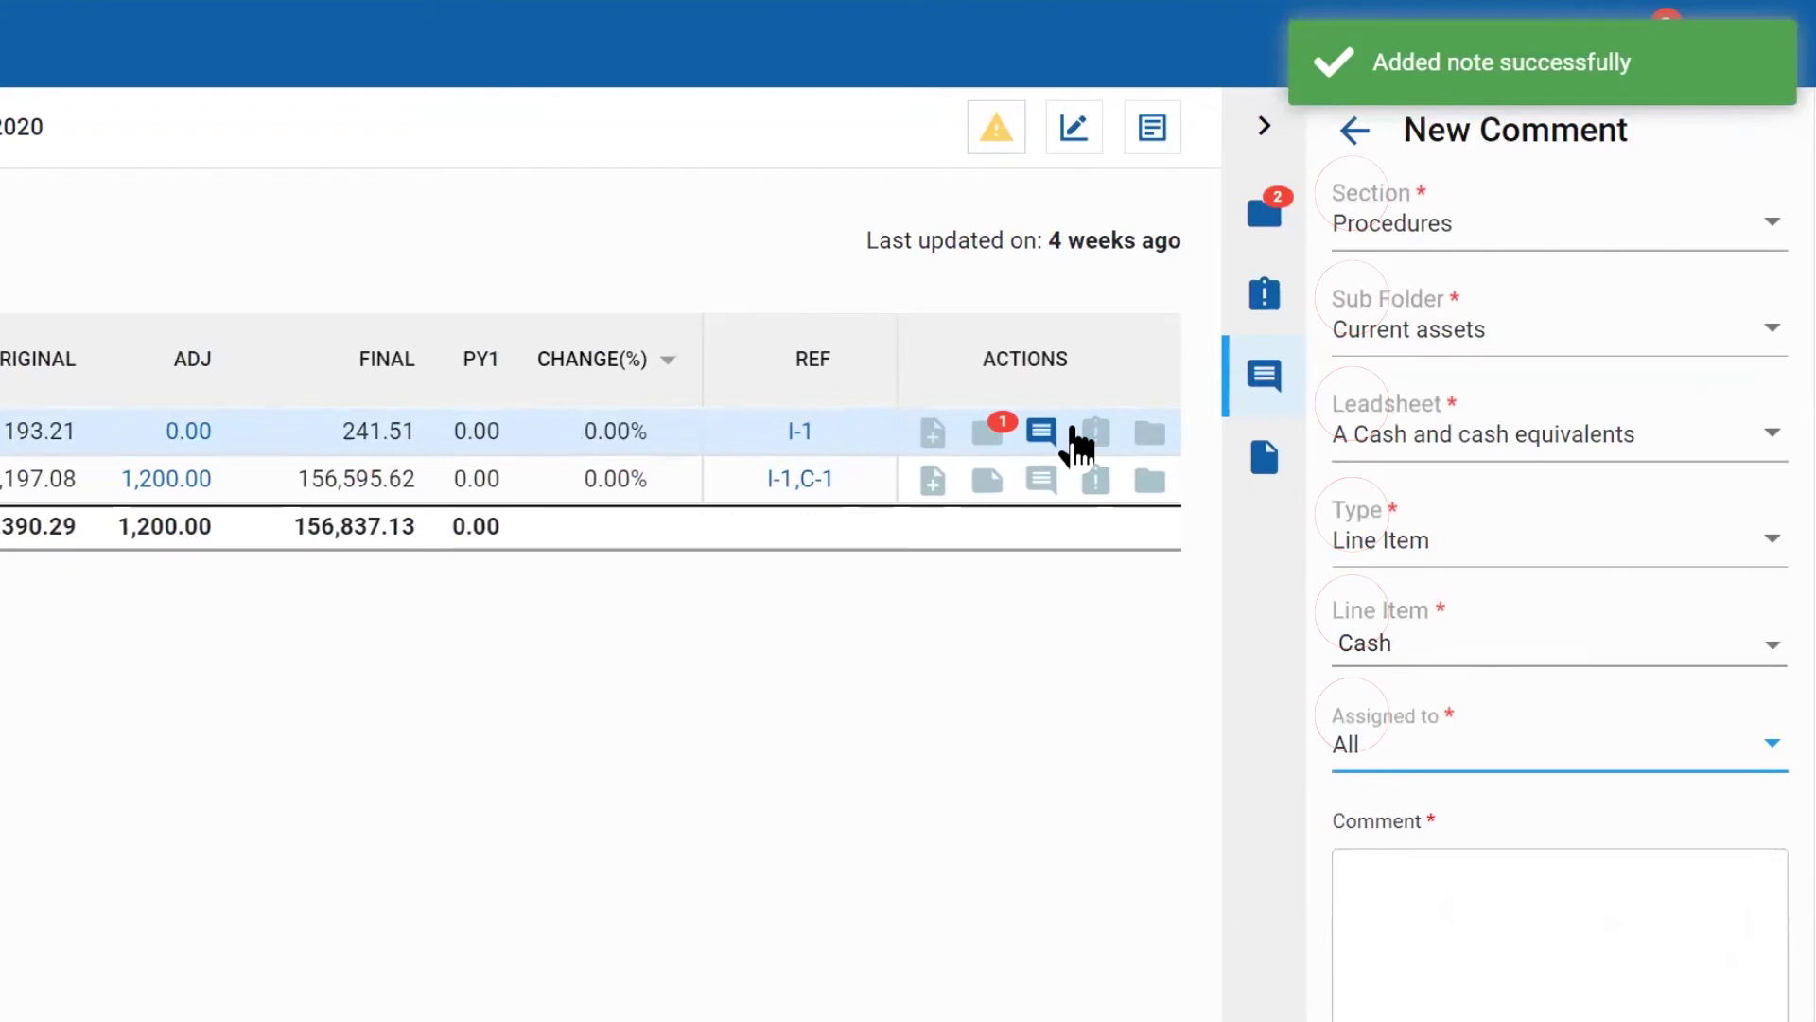
left_click(1094, 431)
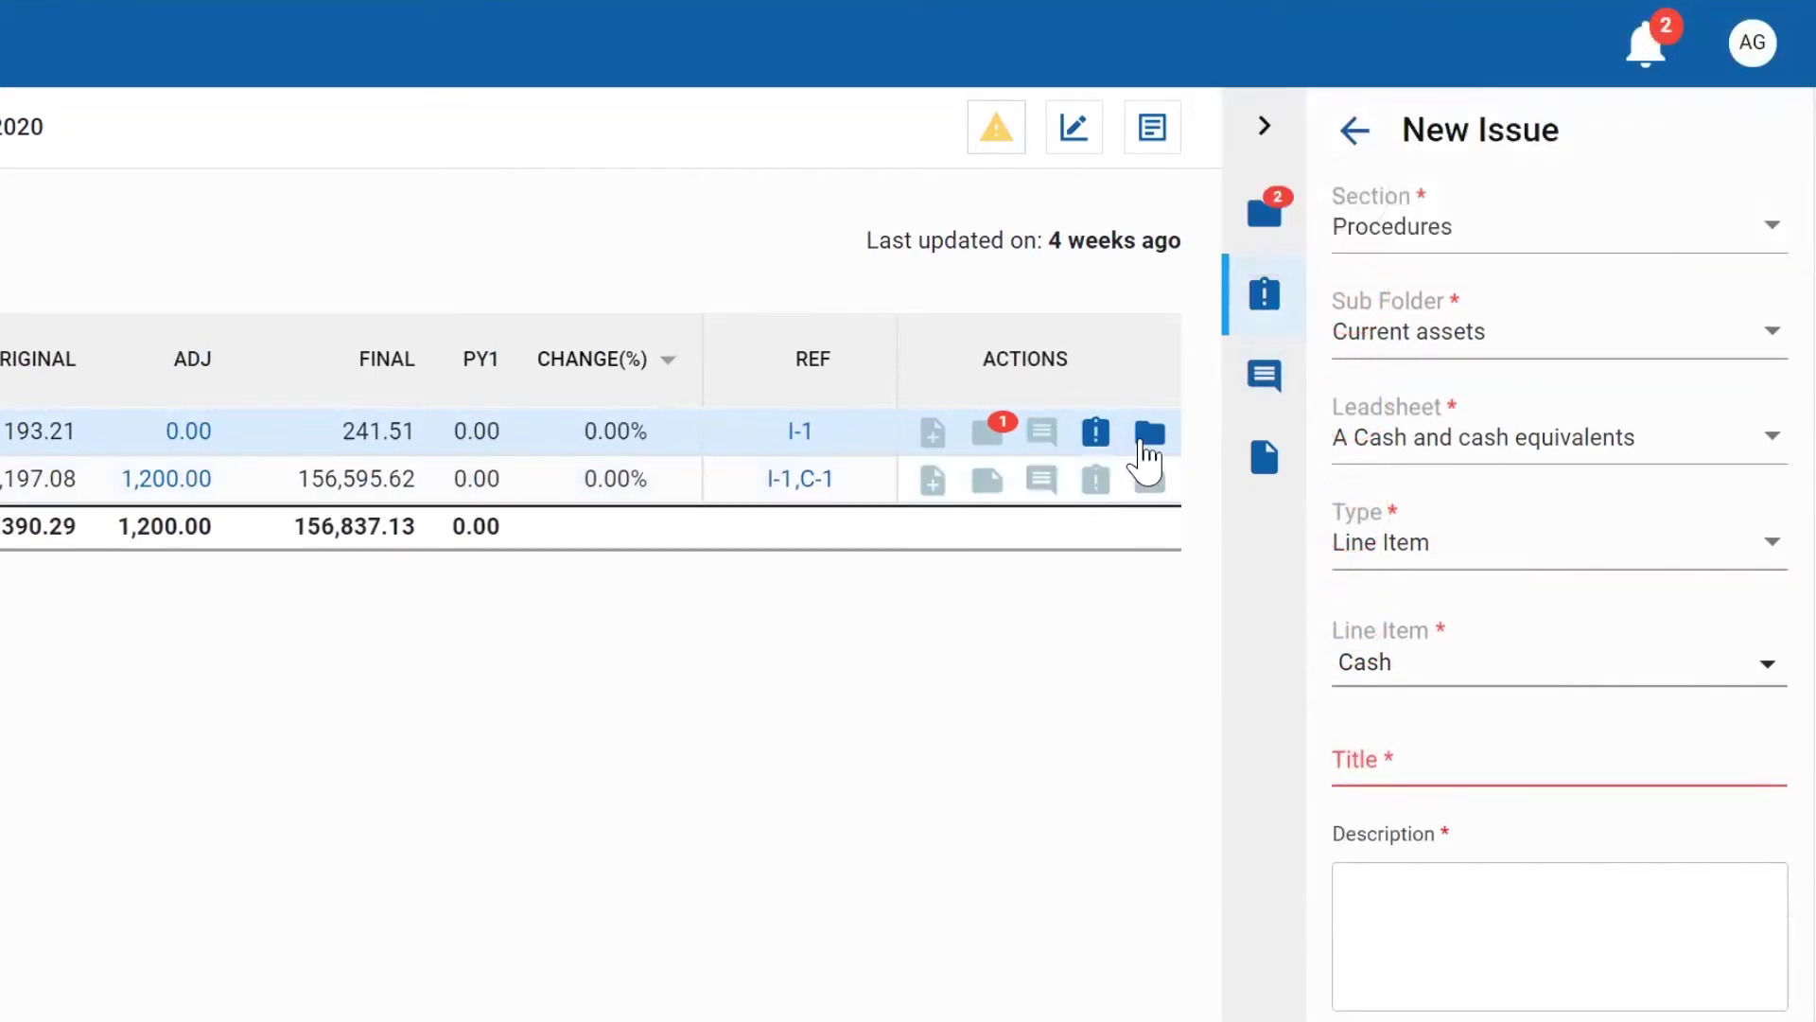
Step: Create a High priority document request for Cash named "bank rec", described as "bank rec for dec 2020", due 7/20/2021, and add it to the batch
left_click(1145, 438)
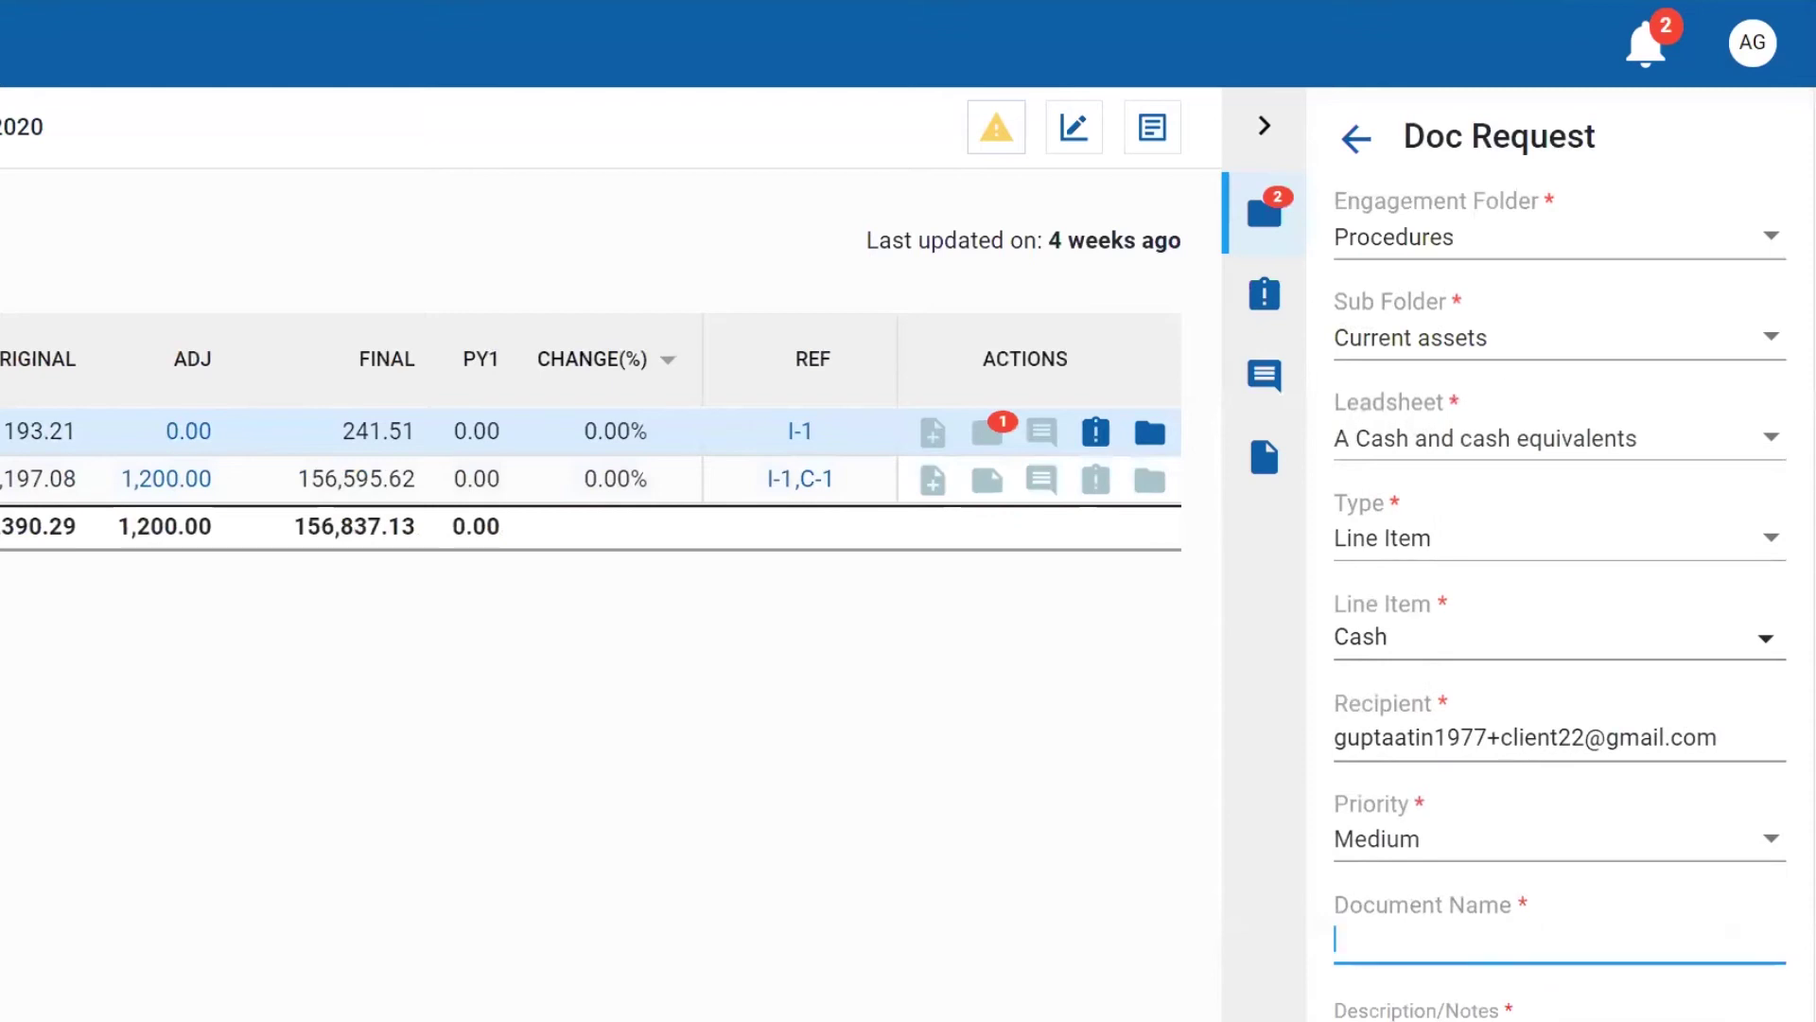
left_click(1652, 922)
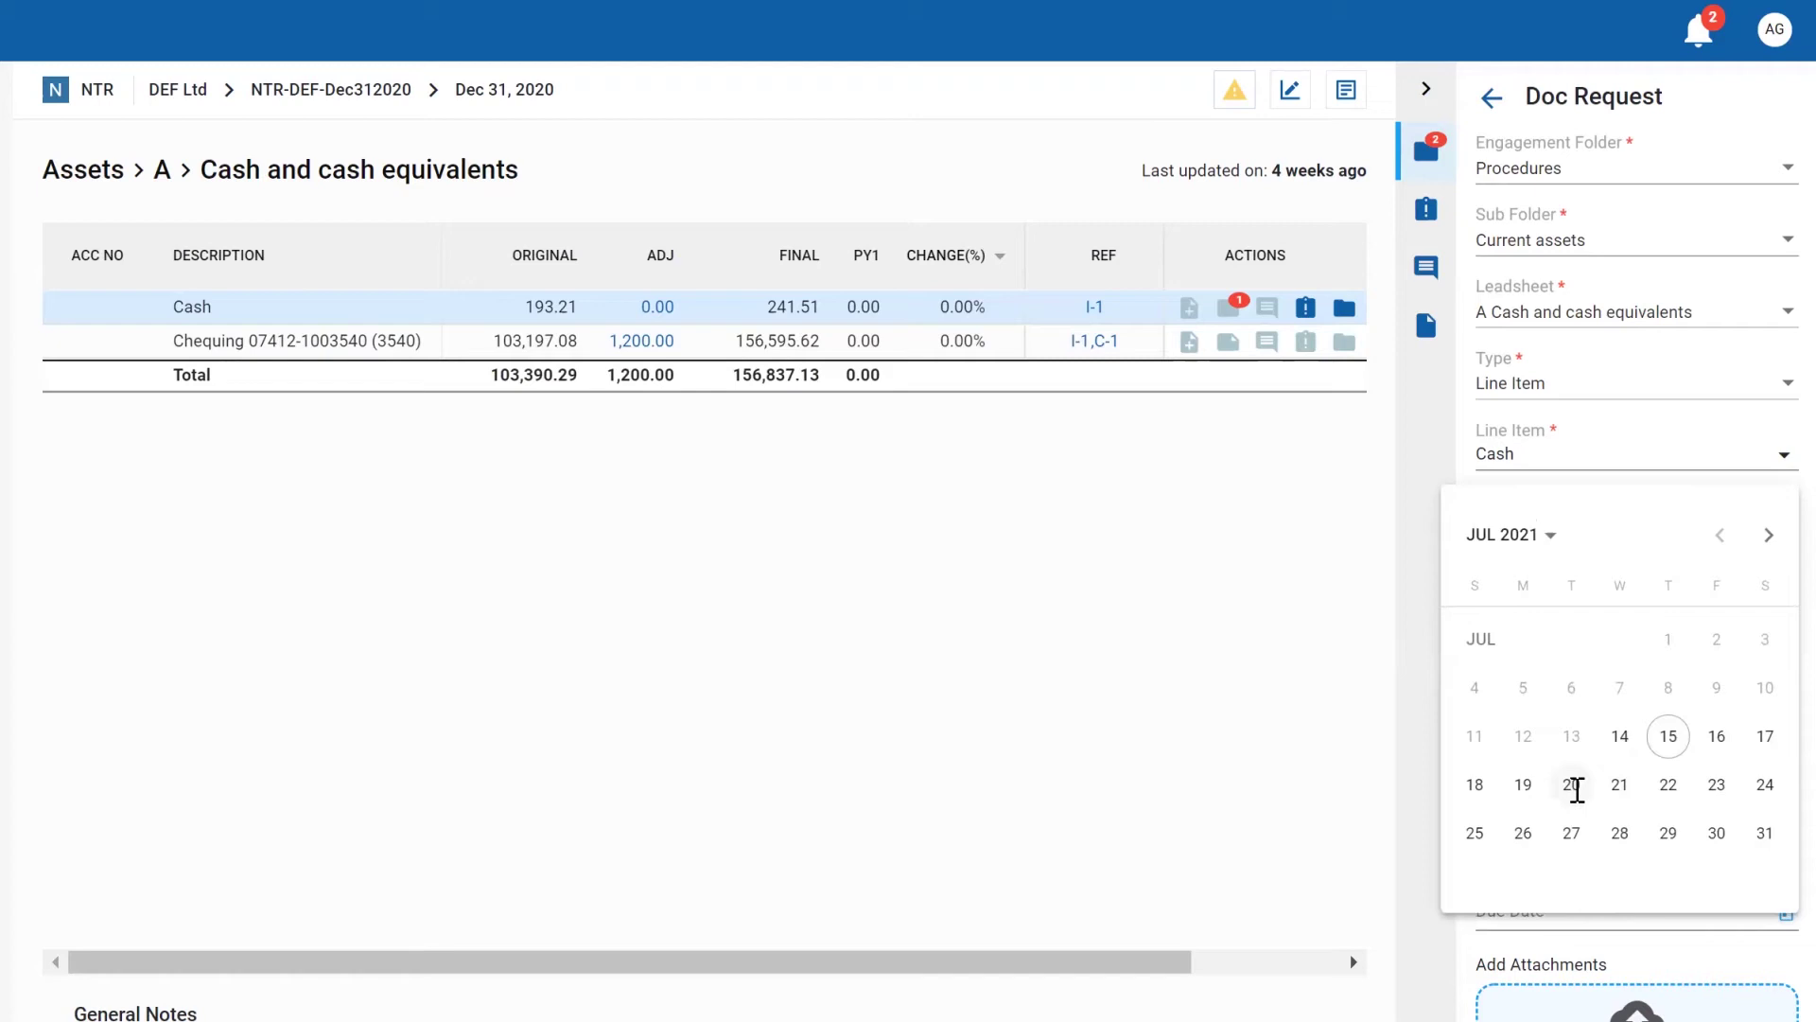
left_click(1571, 784)
left_click(1544, 668)
type("bank rec")
key("Tab")
type("bank ")
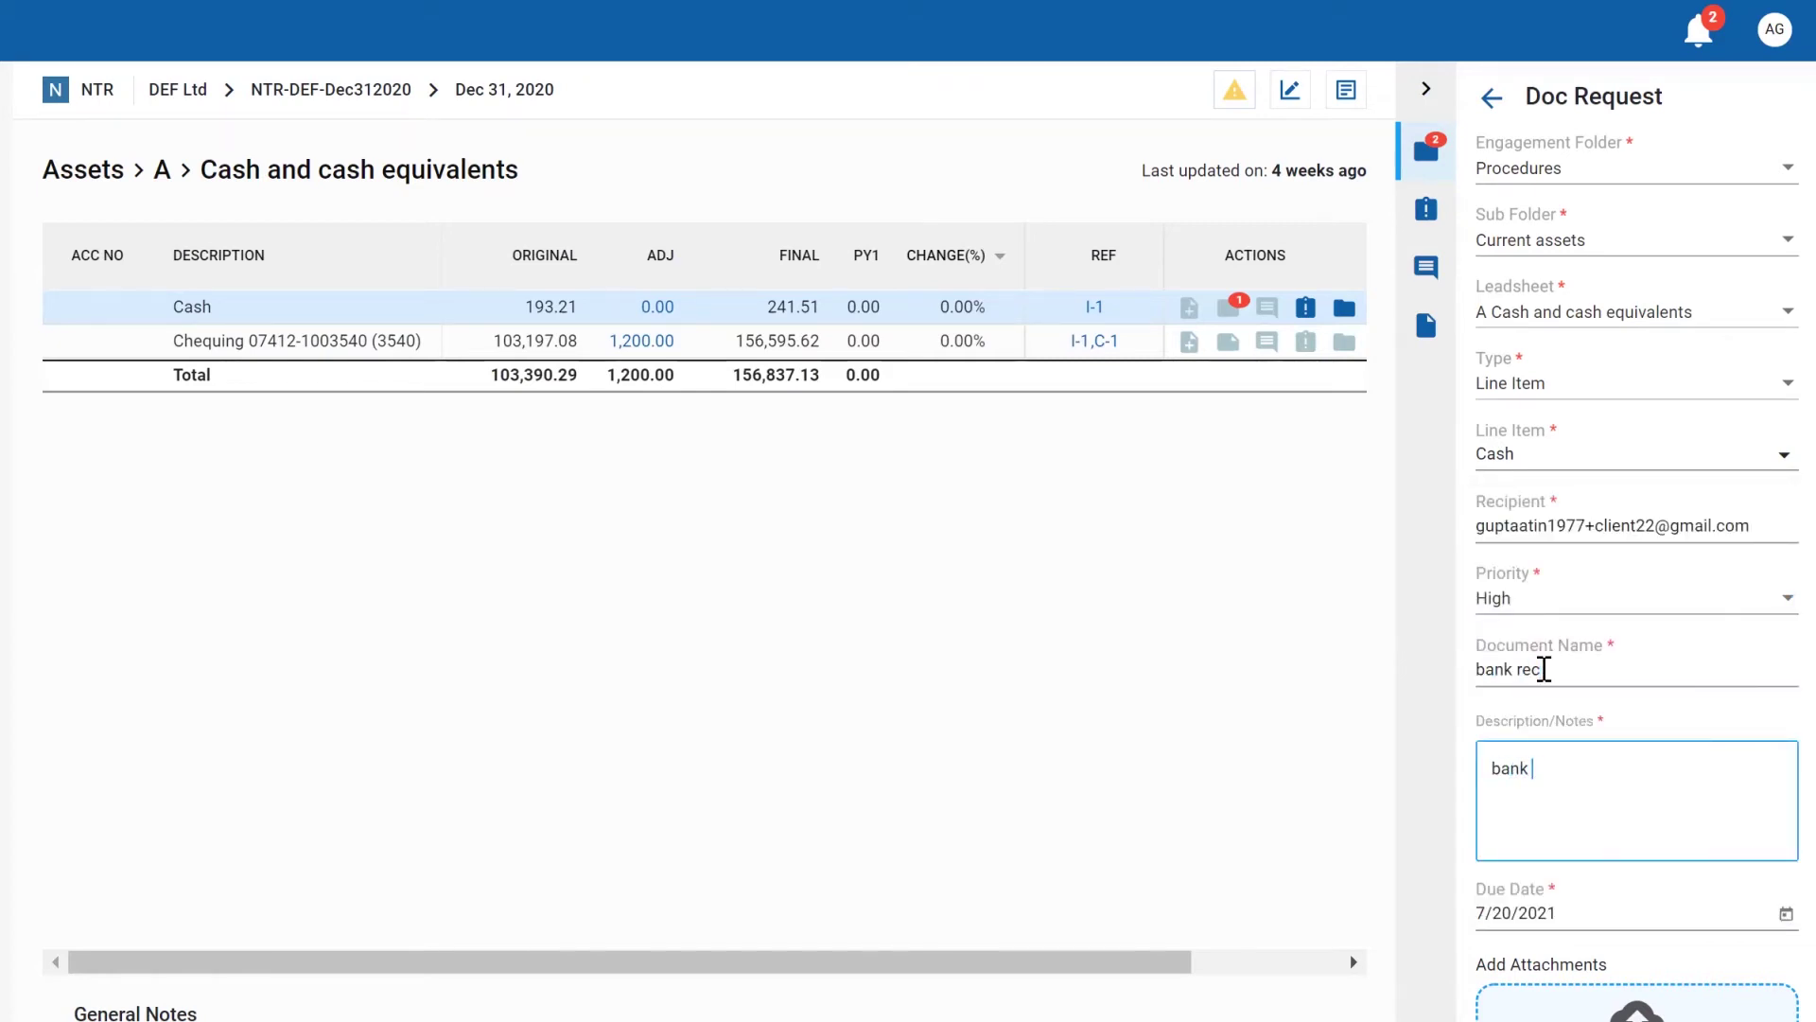
type("rec for dec 2020")
scroll(1544, 669, "down", 3)
left_click(1754, 979)
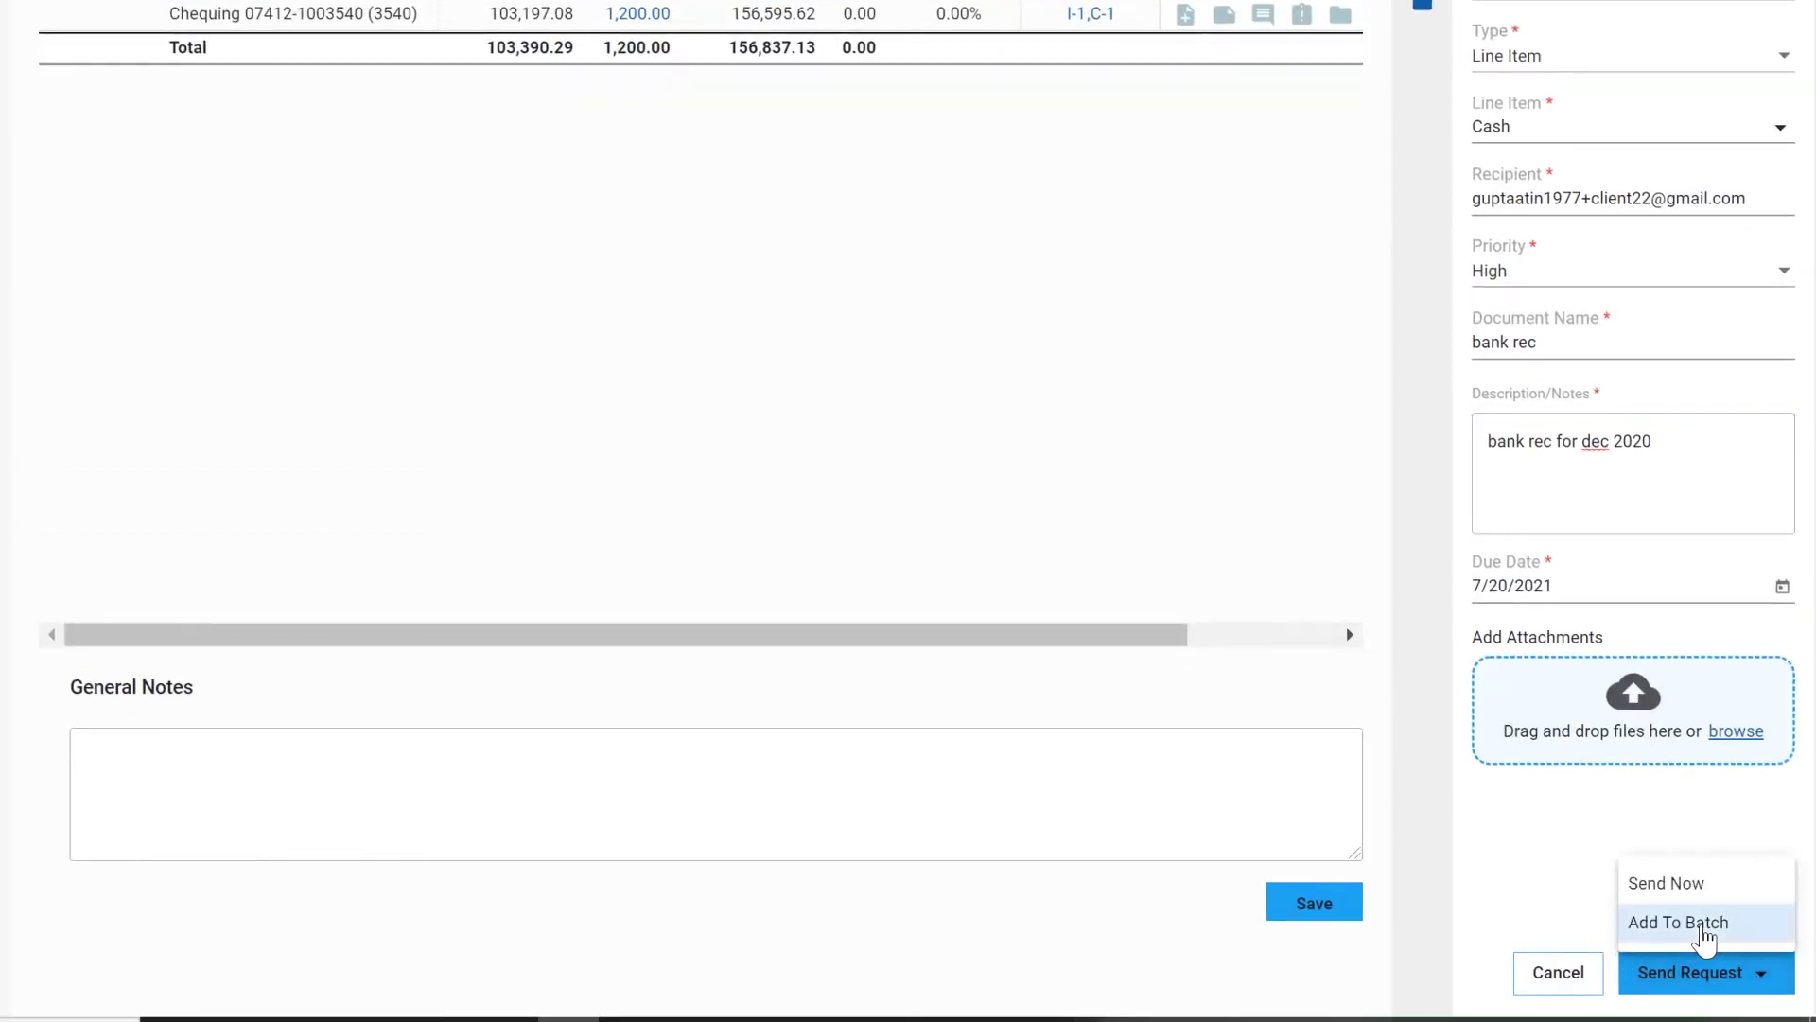
left_click(1705, 925)
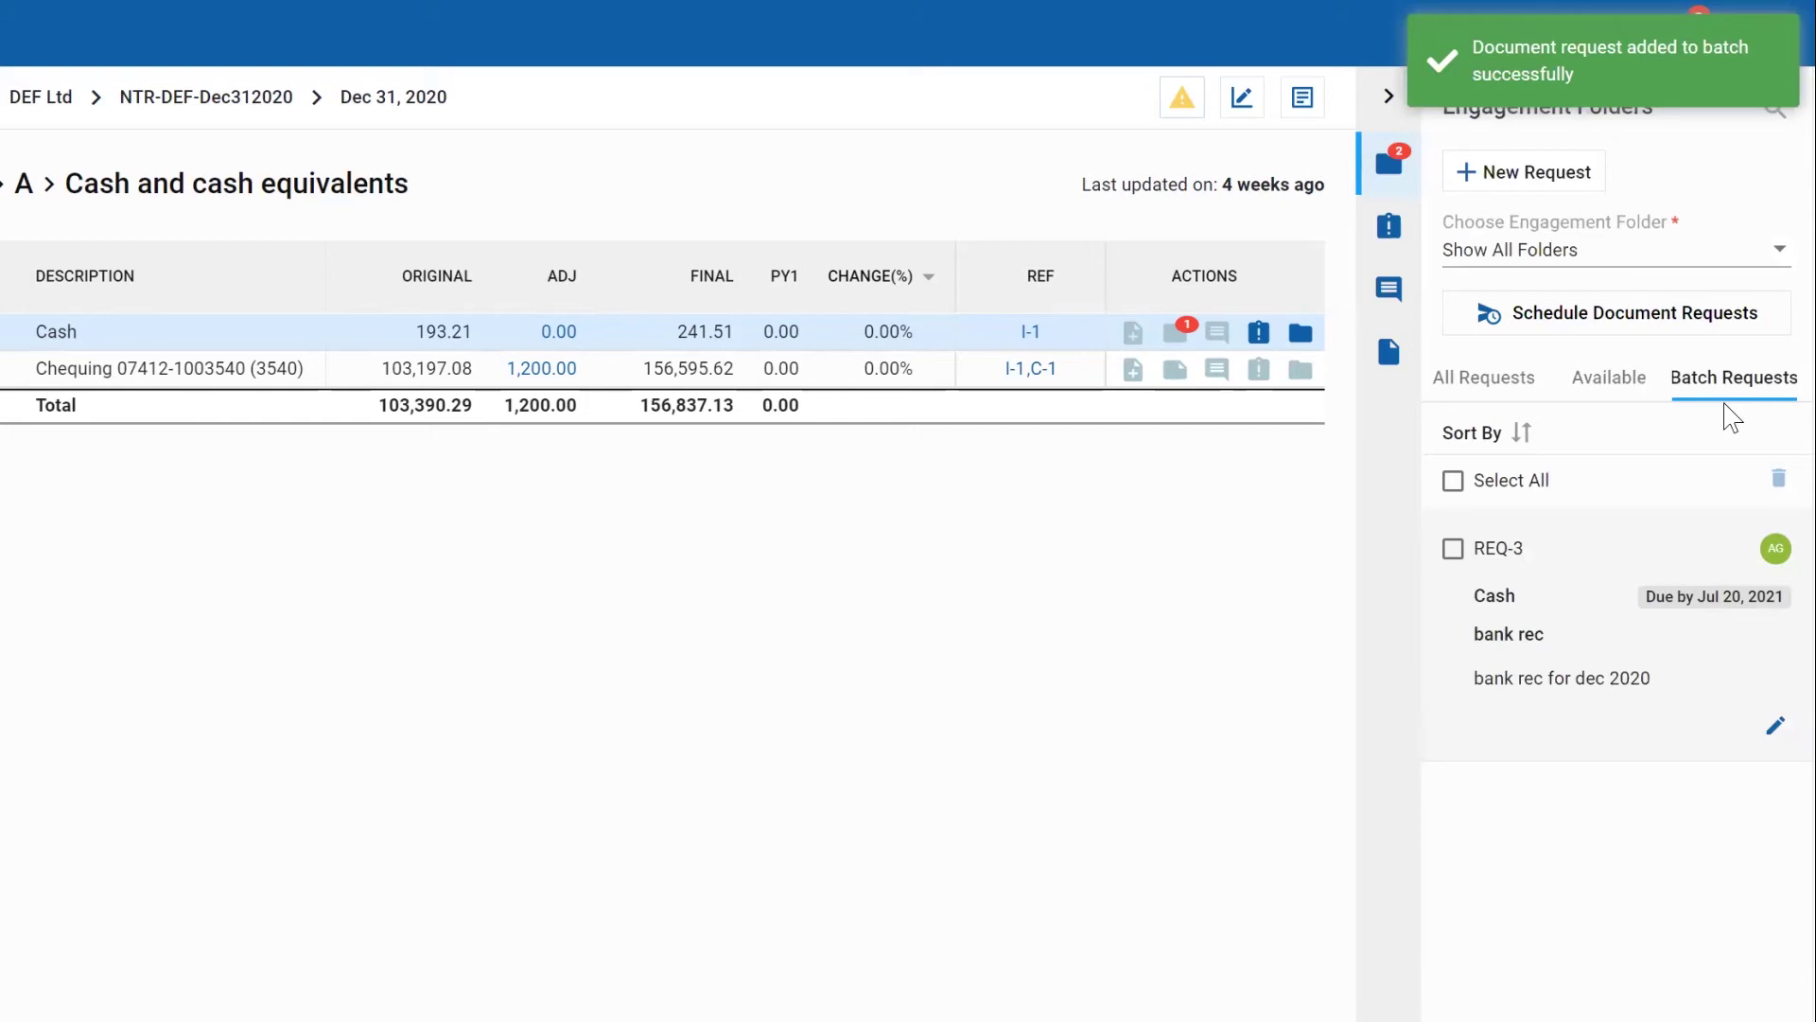
Step: Select all batch requests, then enable scheduled daily batch sending in the document request schedule and choose its send time
left_click(1453, 481)
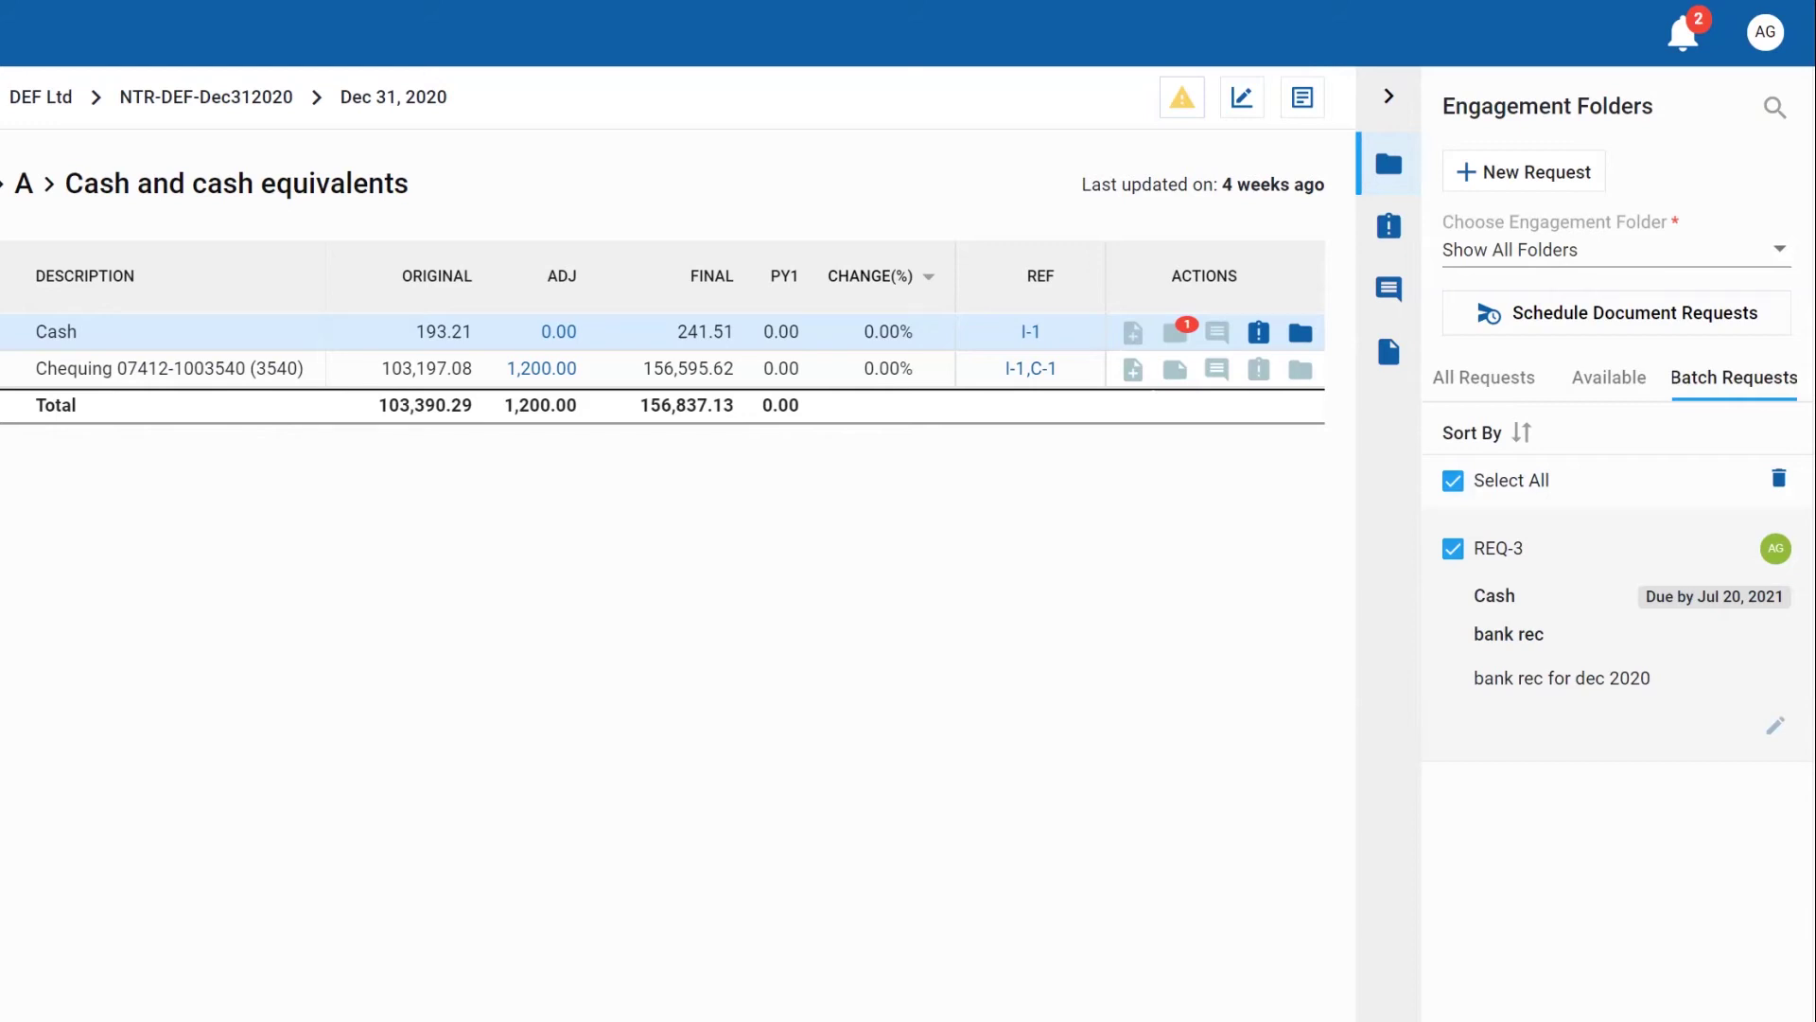
left_click(1589, 310)
left_click(1468, 156)
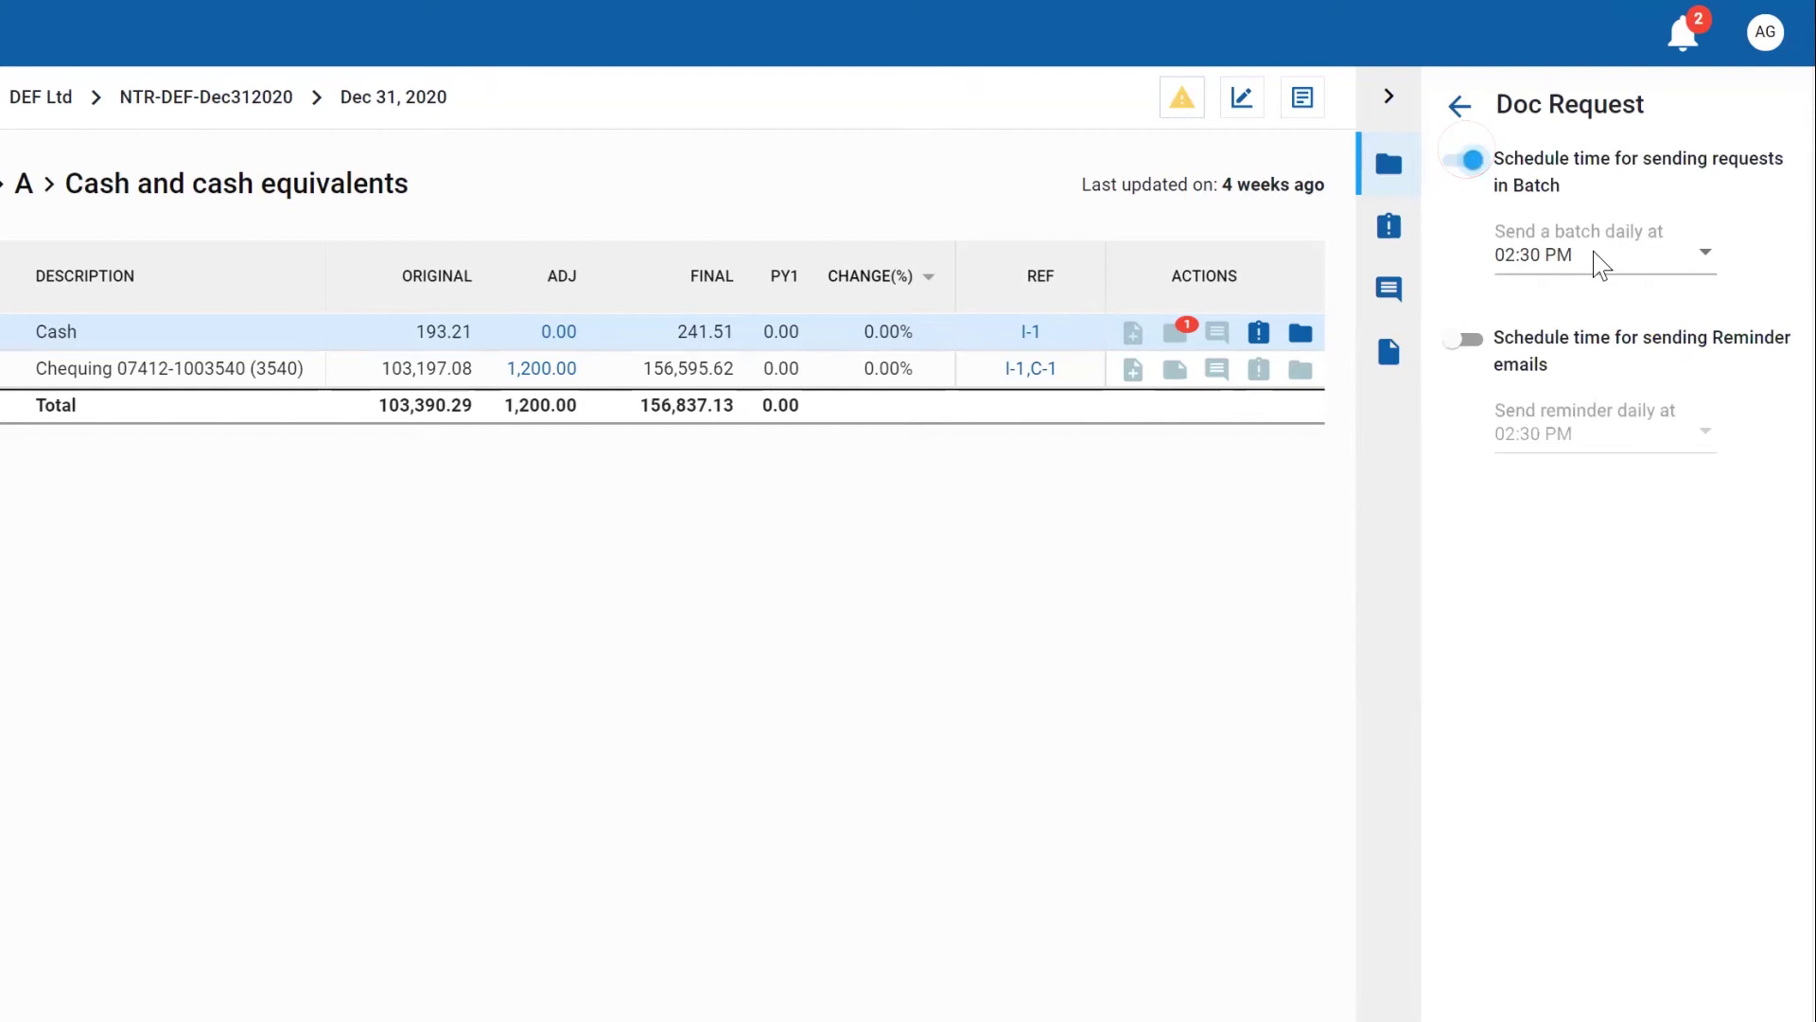
left_click(1593, 253)
left_click(1593, 373)
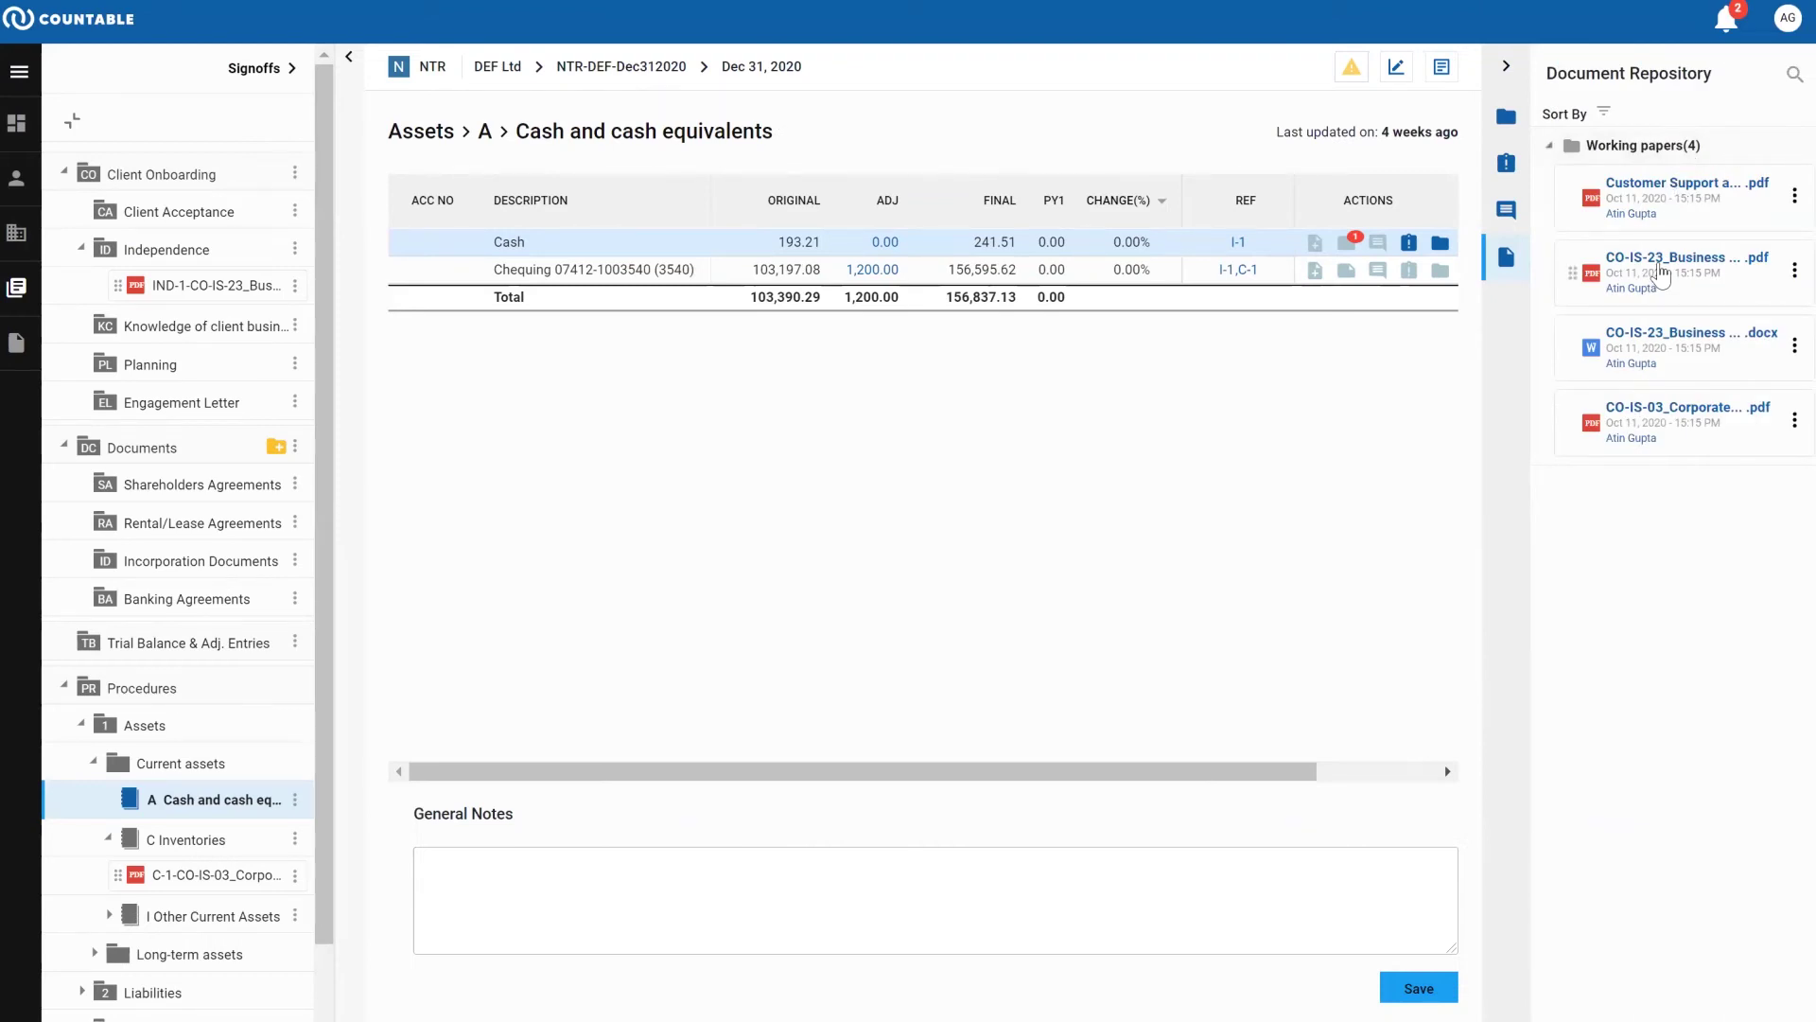
Step: Attach the CO-IS-23_Business PDF from the Document Repository to the Chequing line as a reference, and open that line's references
mouse_move(1117, 274)
left_mouse_down()
mouse_move(1014, 292)
mouse_move(1117, 282)
left_mouse_up()
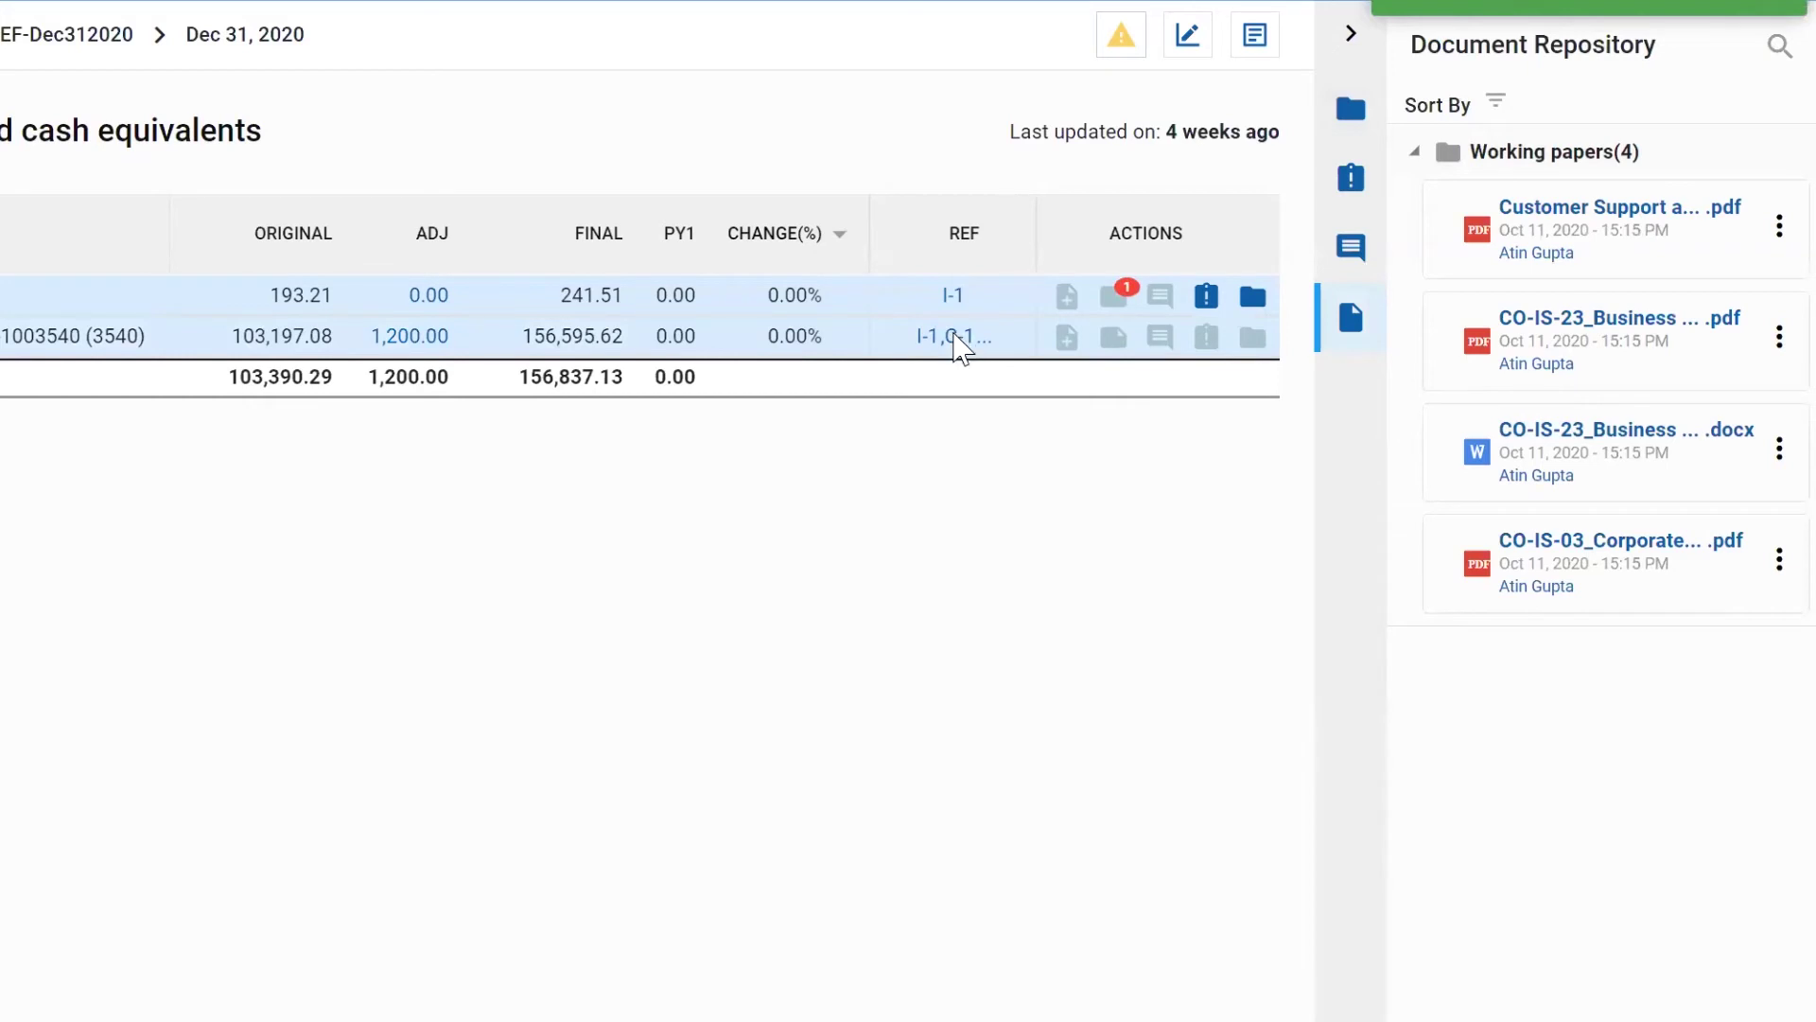
left_click(964, 340)
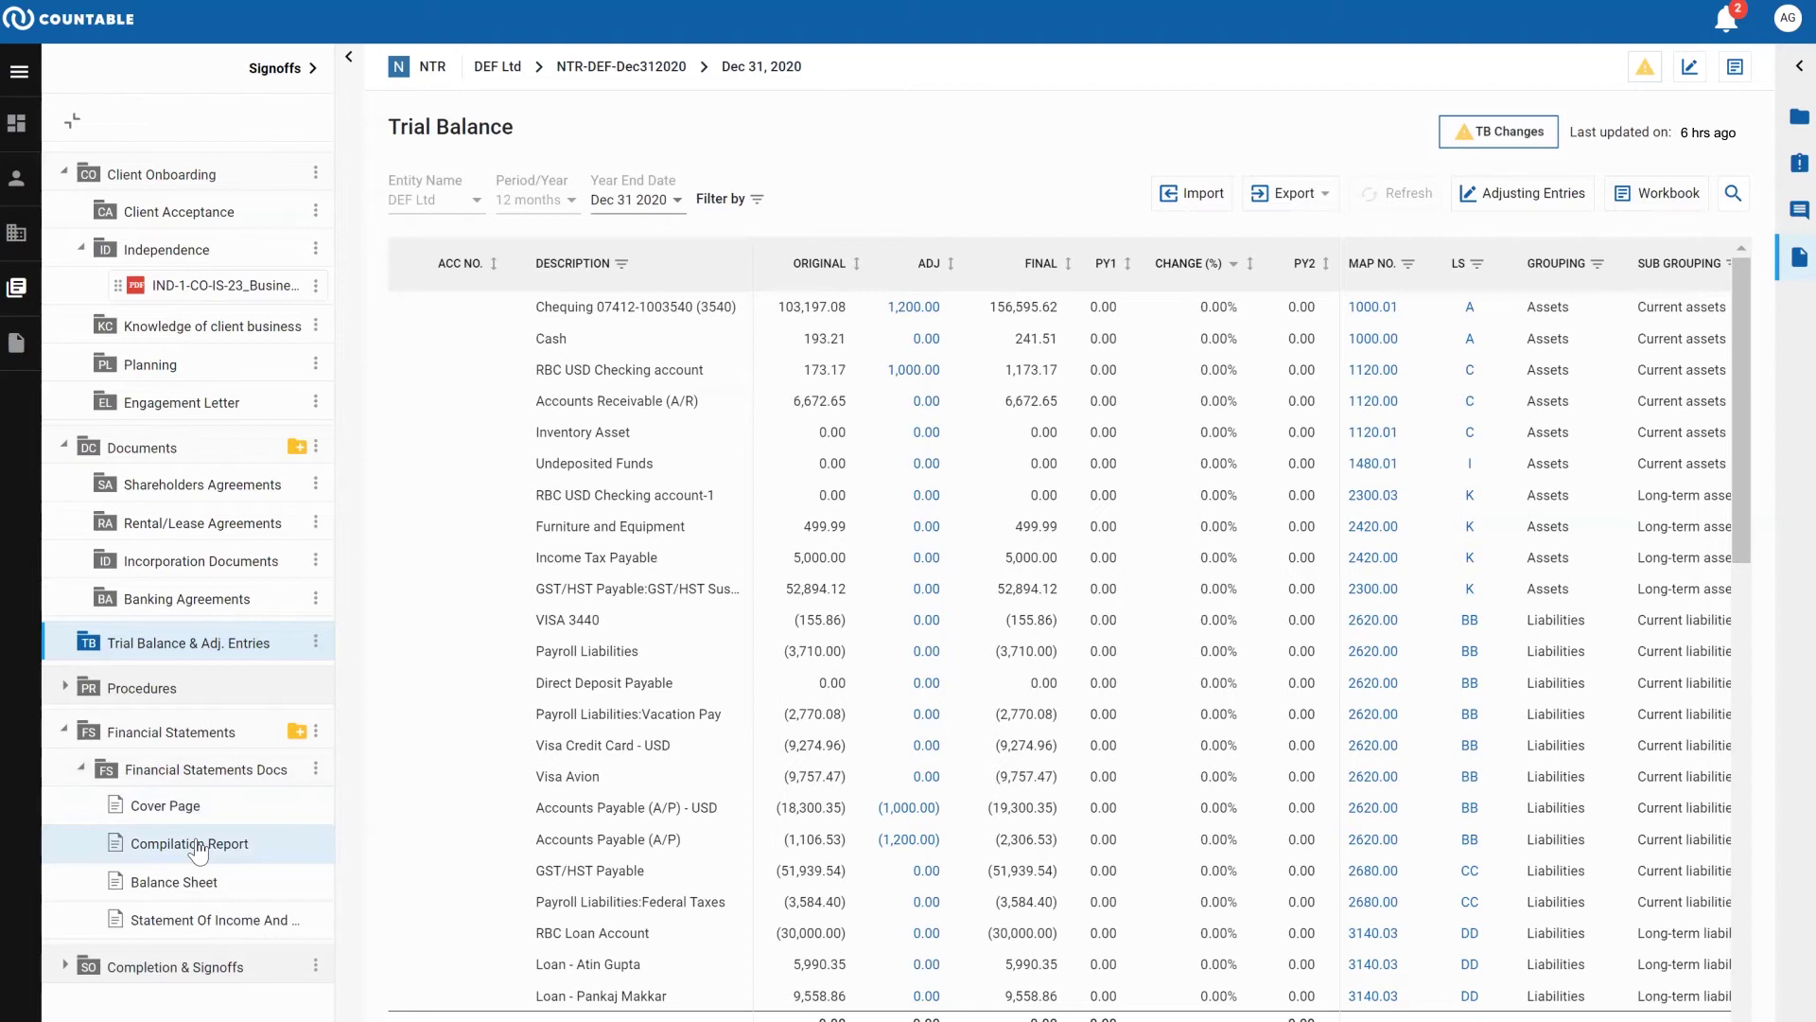
Step: Review the Compilation Report, the Balance Sheet and the Statement of Income in the Financial Statements Docs
left_click(197, 845)
scroll(1024, 674, "down", 4)
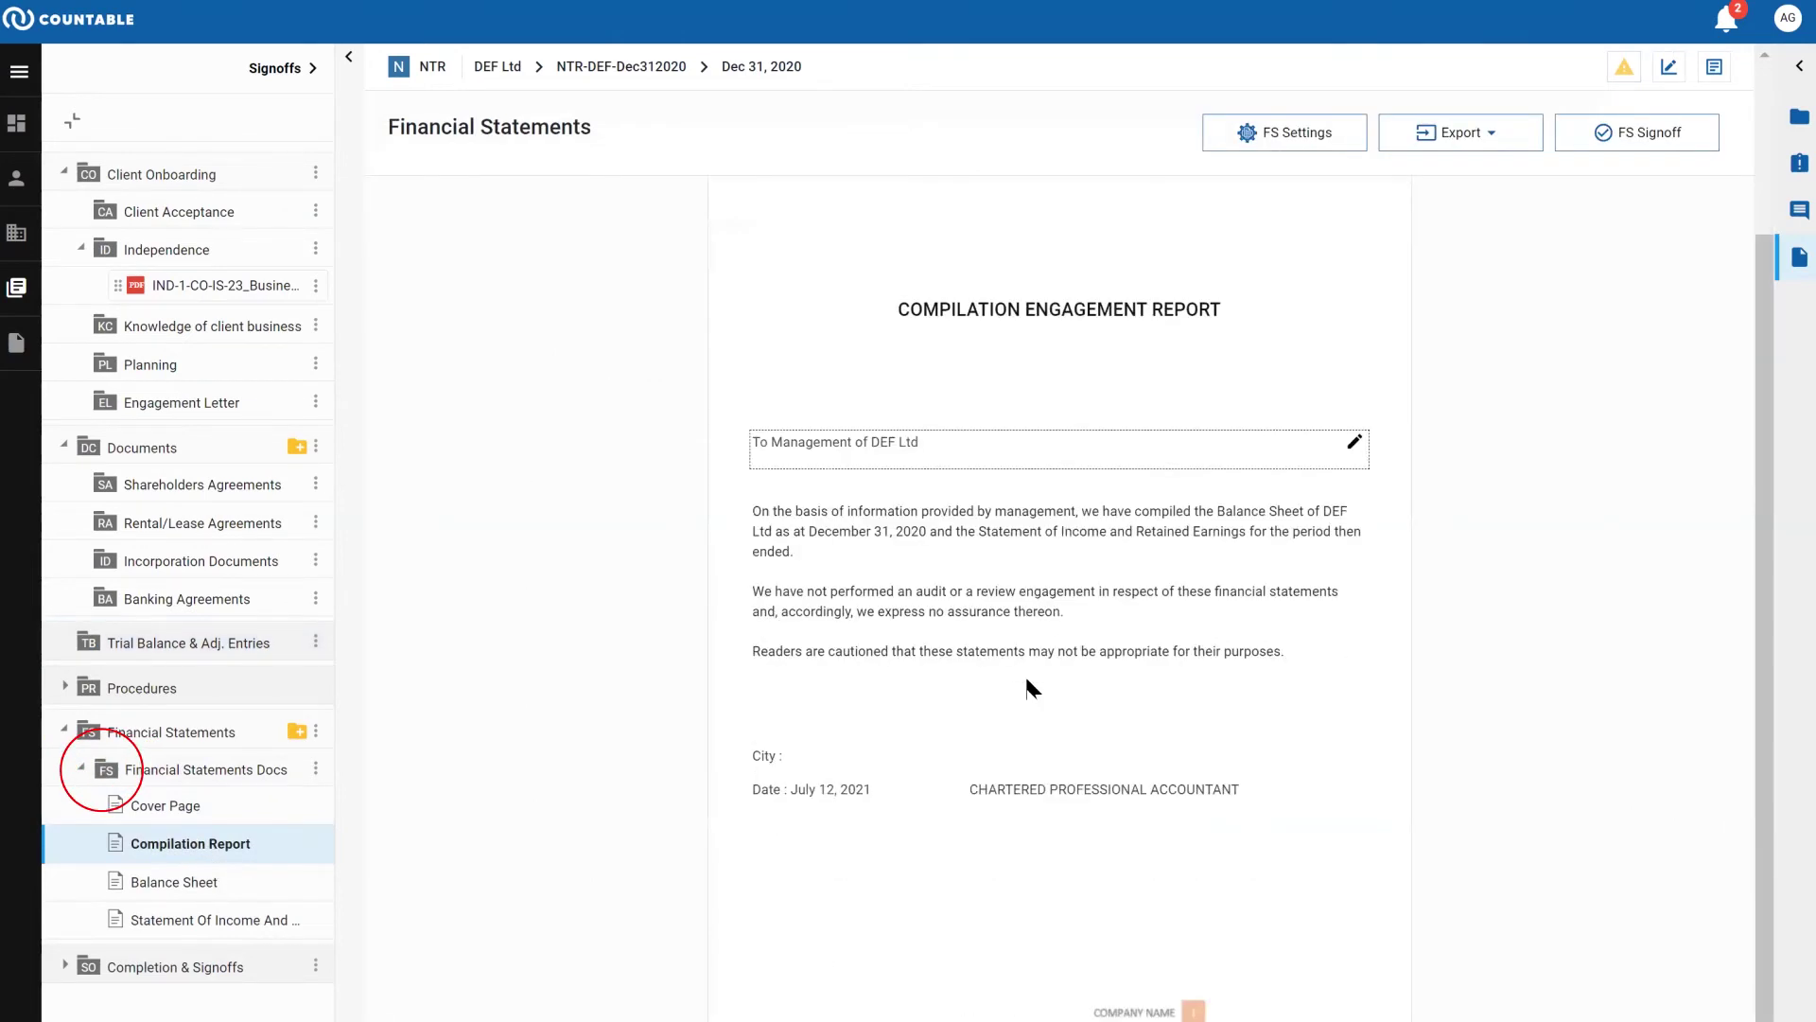
left_click(197, 887)
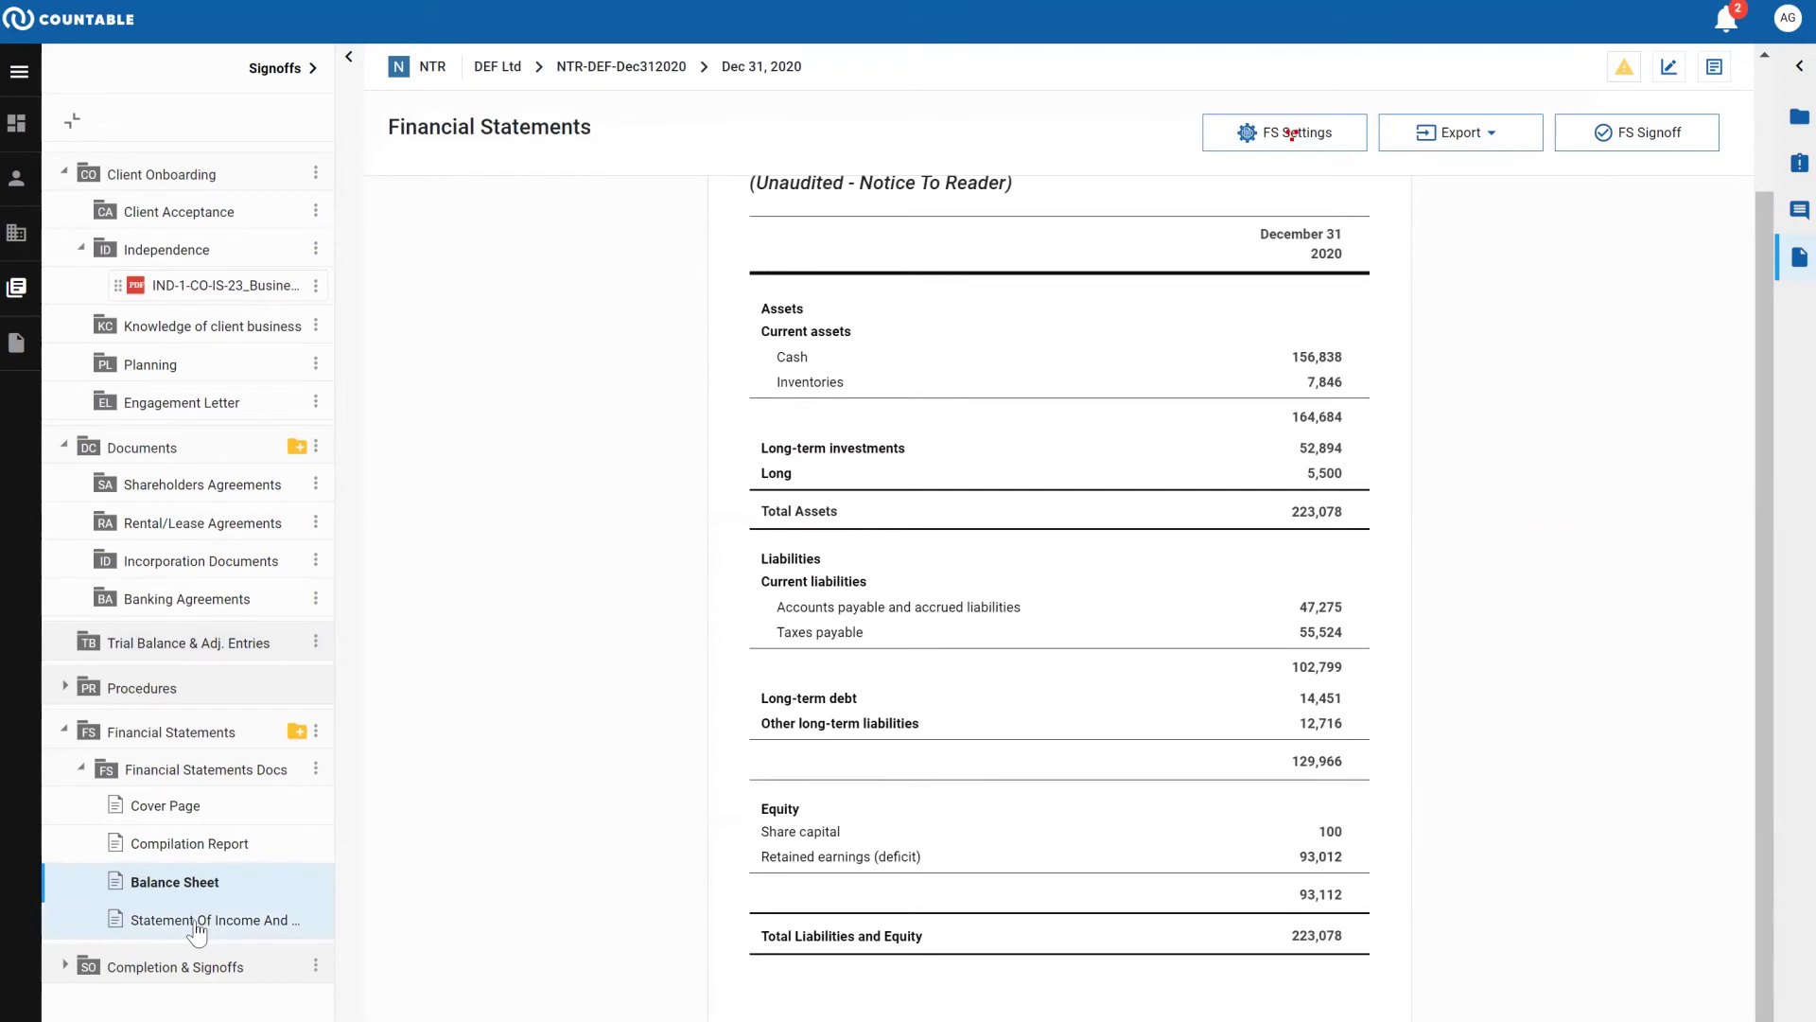
left_click(197, 922)
Step: In the financial statement settings, apply the balance sheet rounding difference to Accounts Receivable (A/R)
left_click(1285, 133)
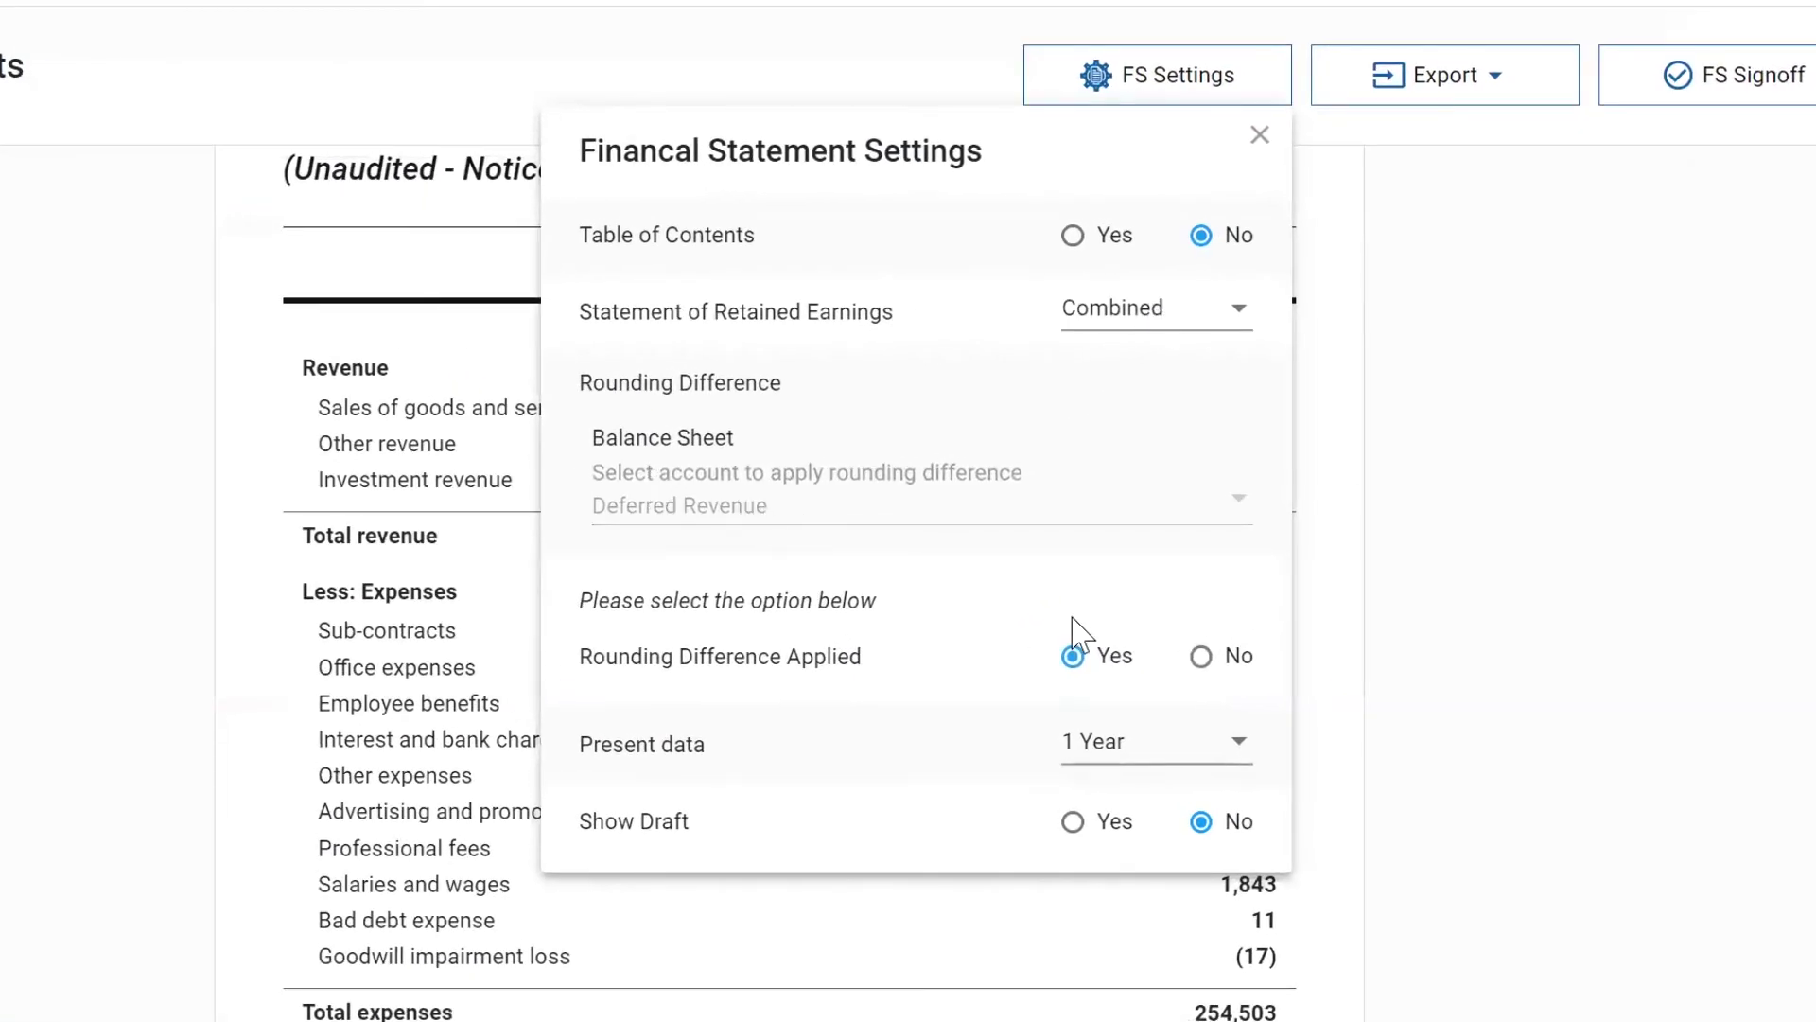
left_click(1202, 655)
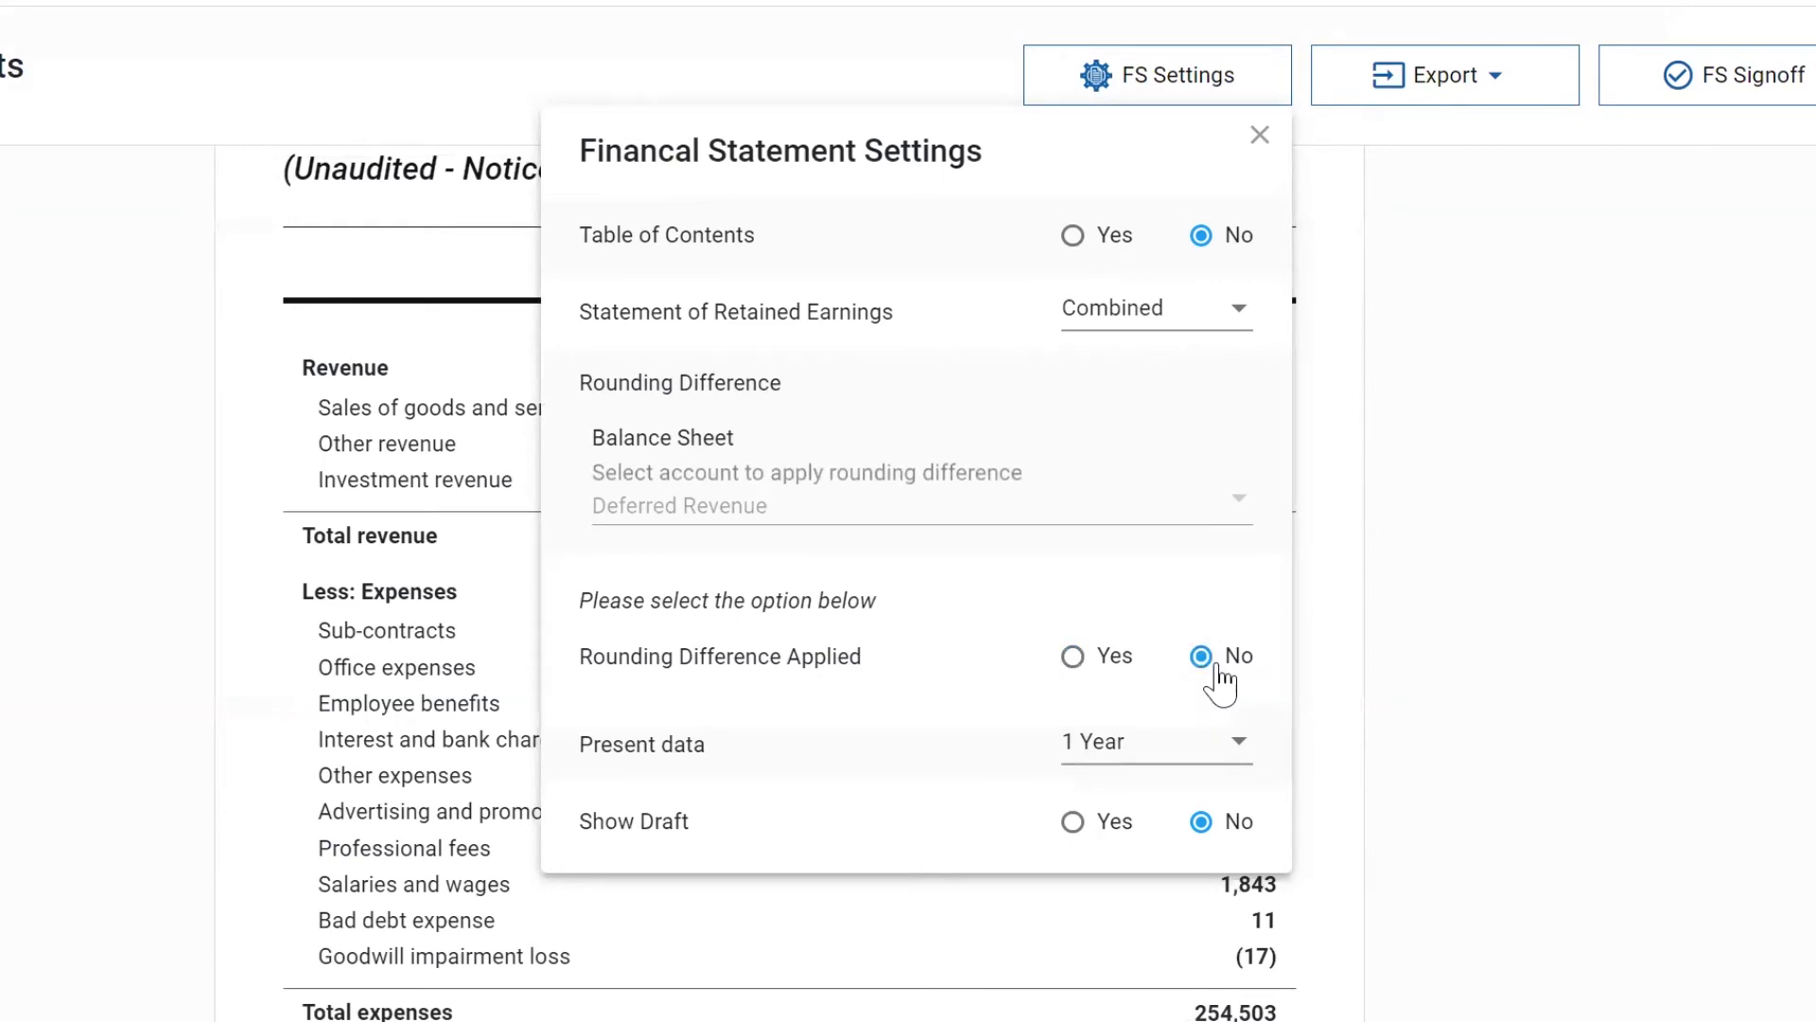
left_click(975, 518)
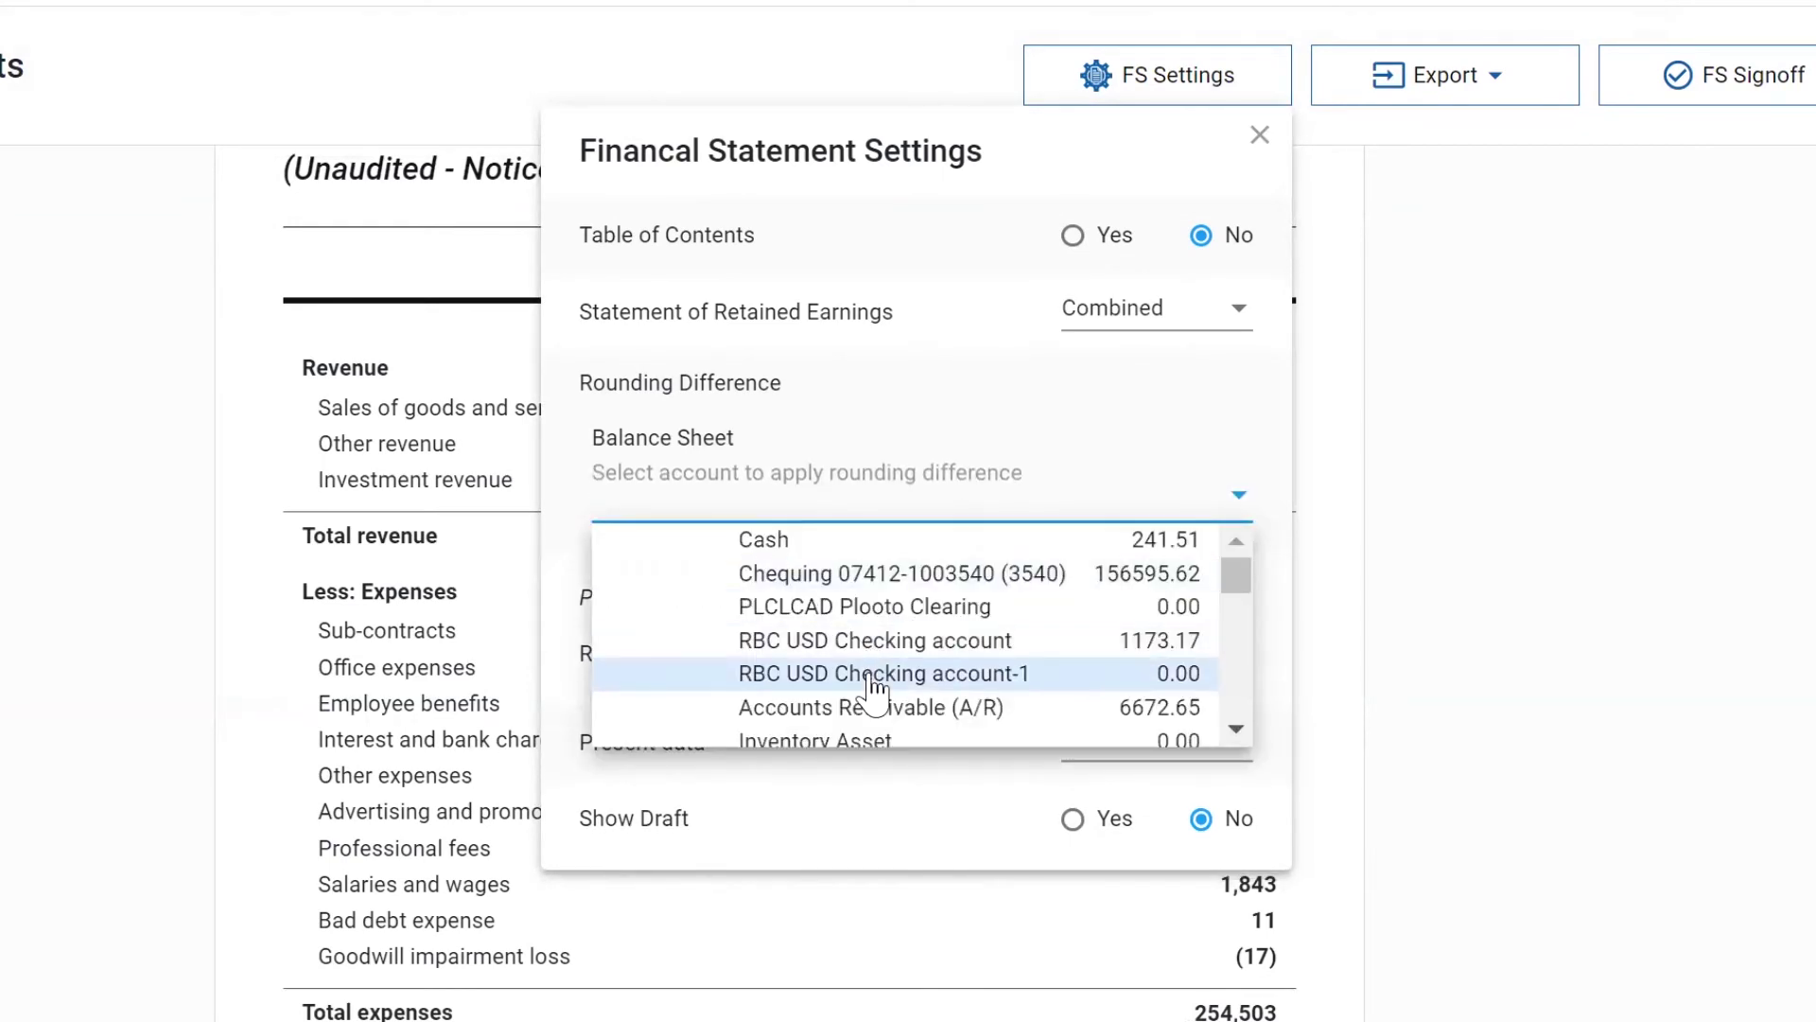
scroll(875, 686, "down", 2)
left_click(889, 579)
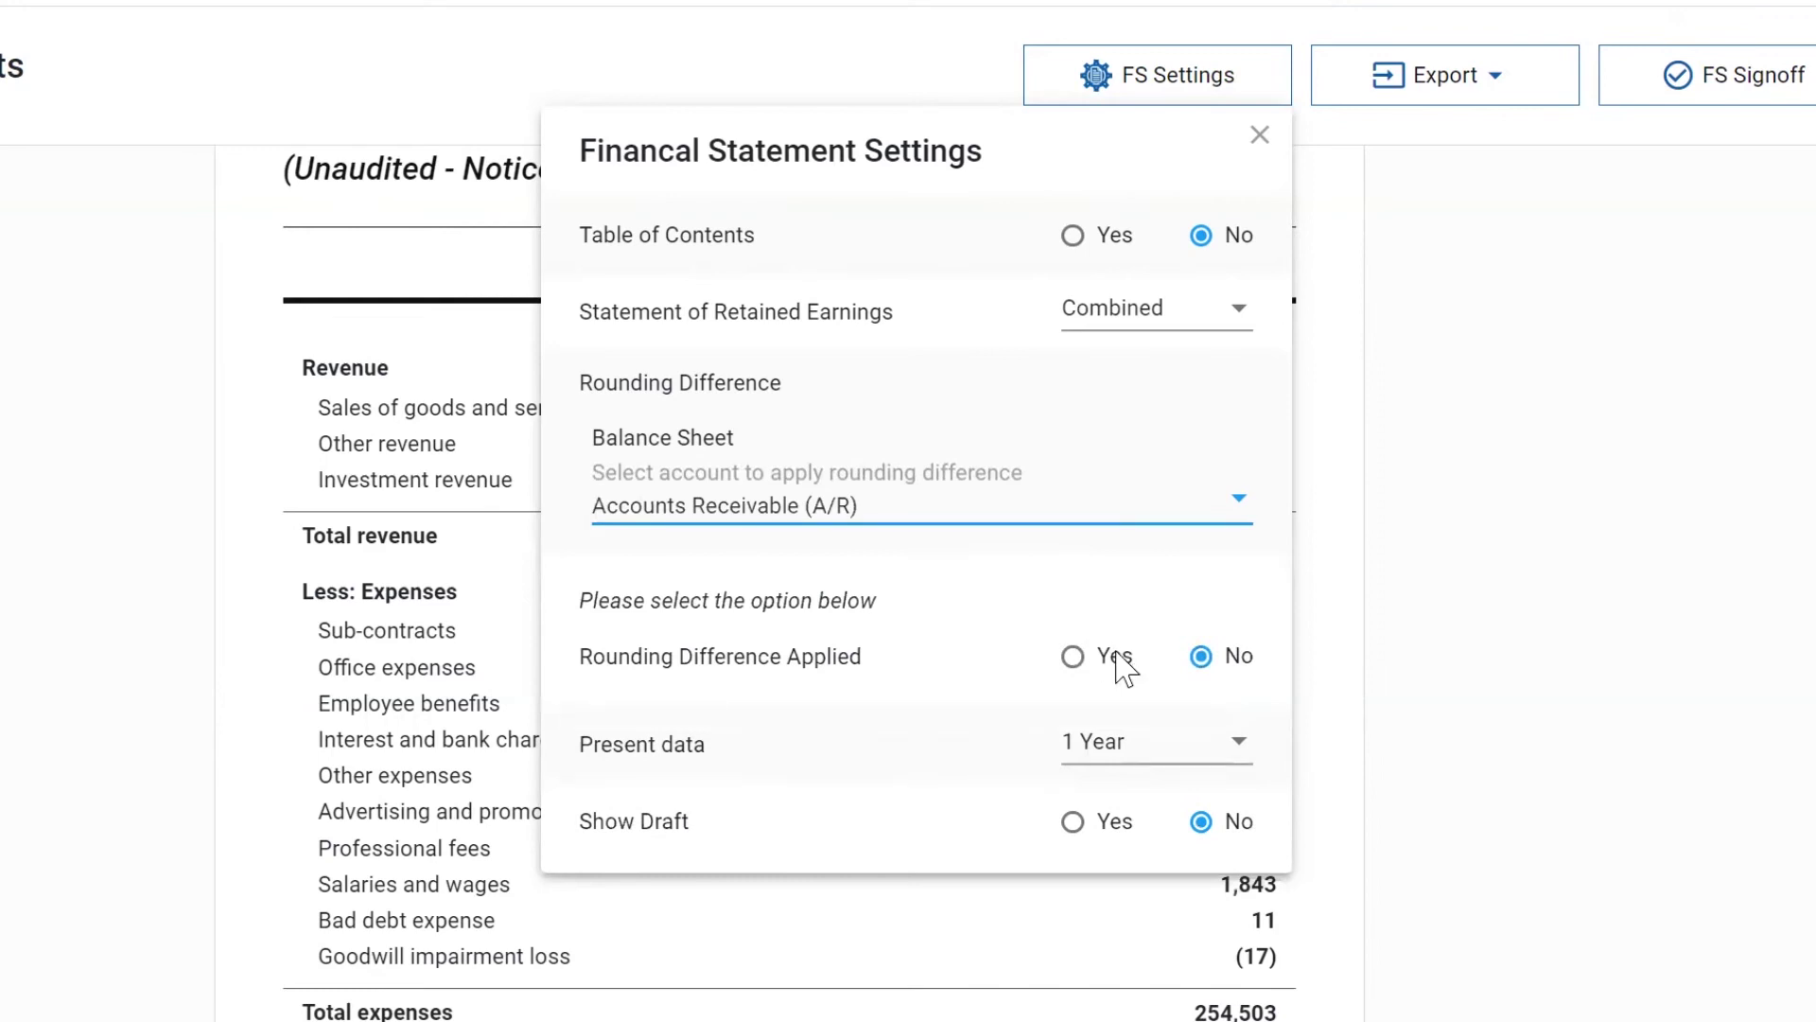
left_click(1118, 658)
Step: In the financial statement settings, set Rounding Difference Applied and Show Draft to Yes, keeping Present data at 1 Year
left_click(1099, 825)
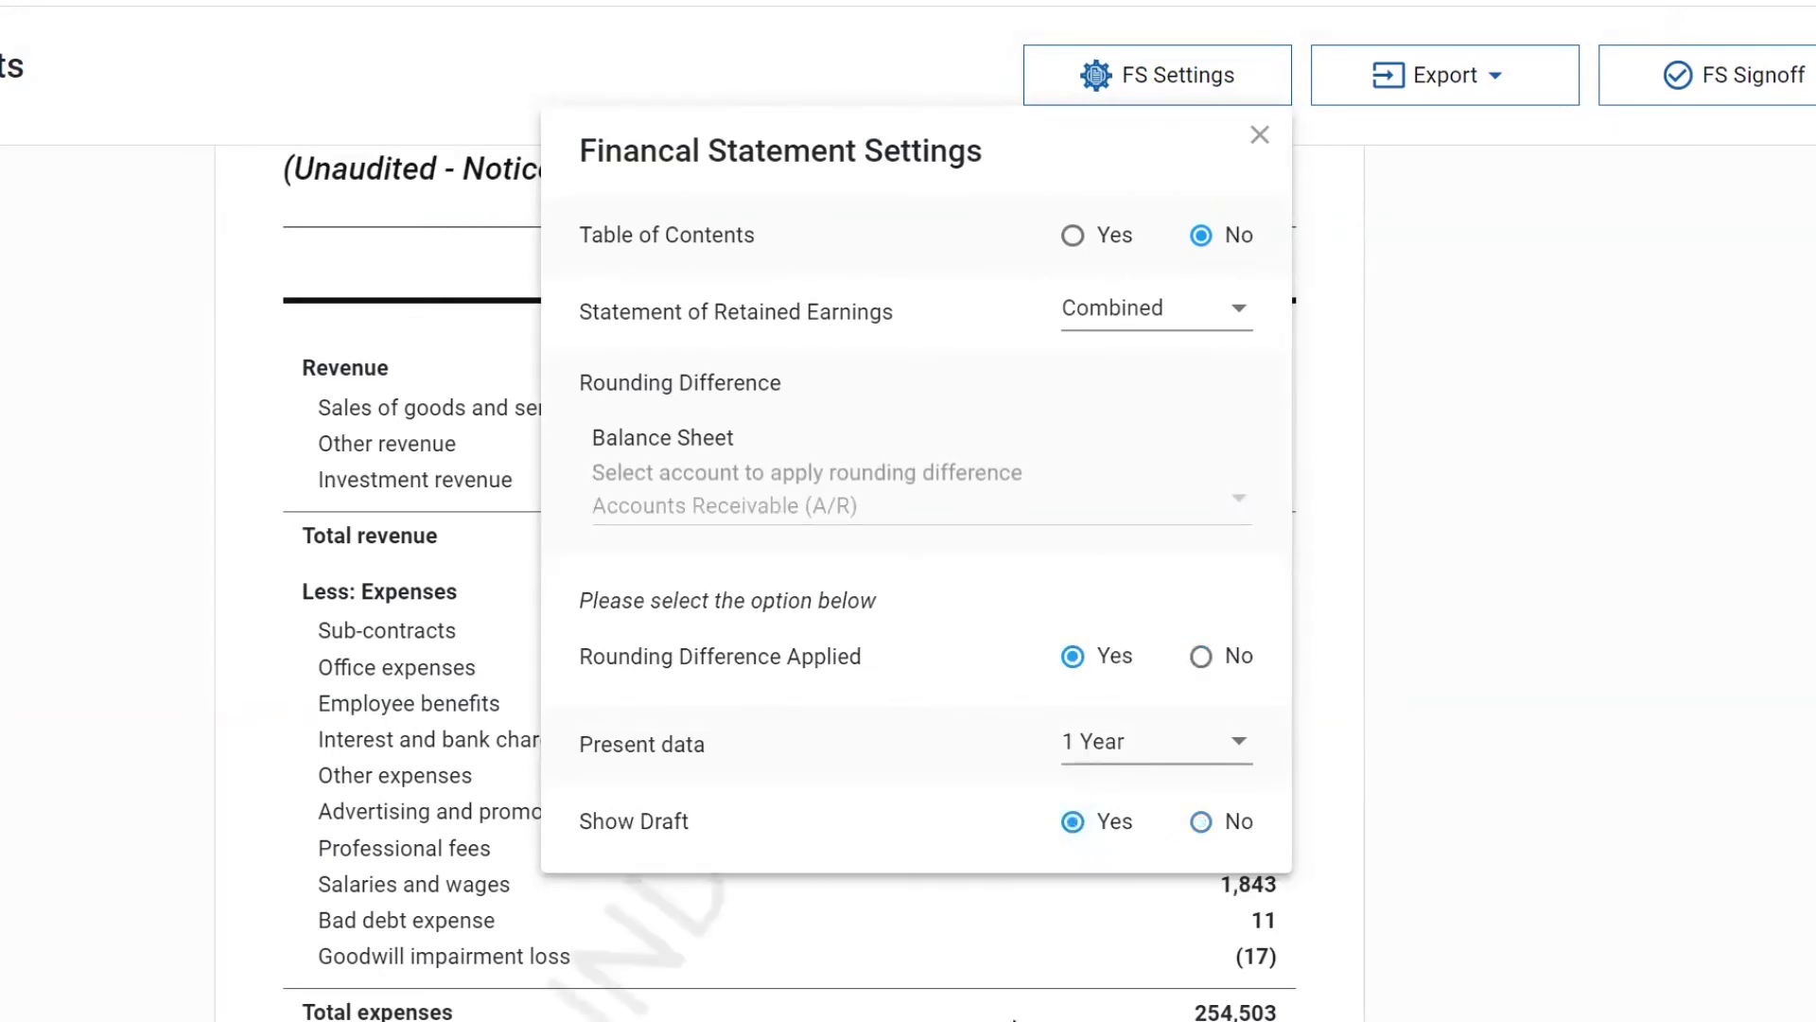
left_click(1178, 757)
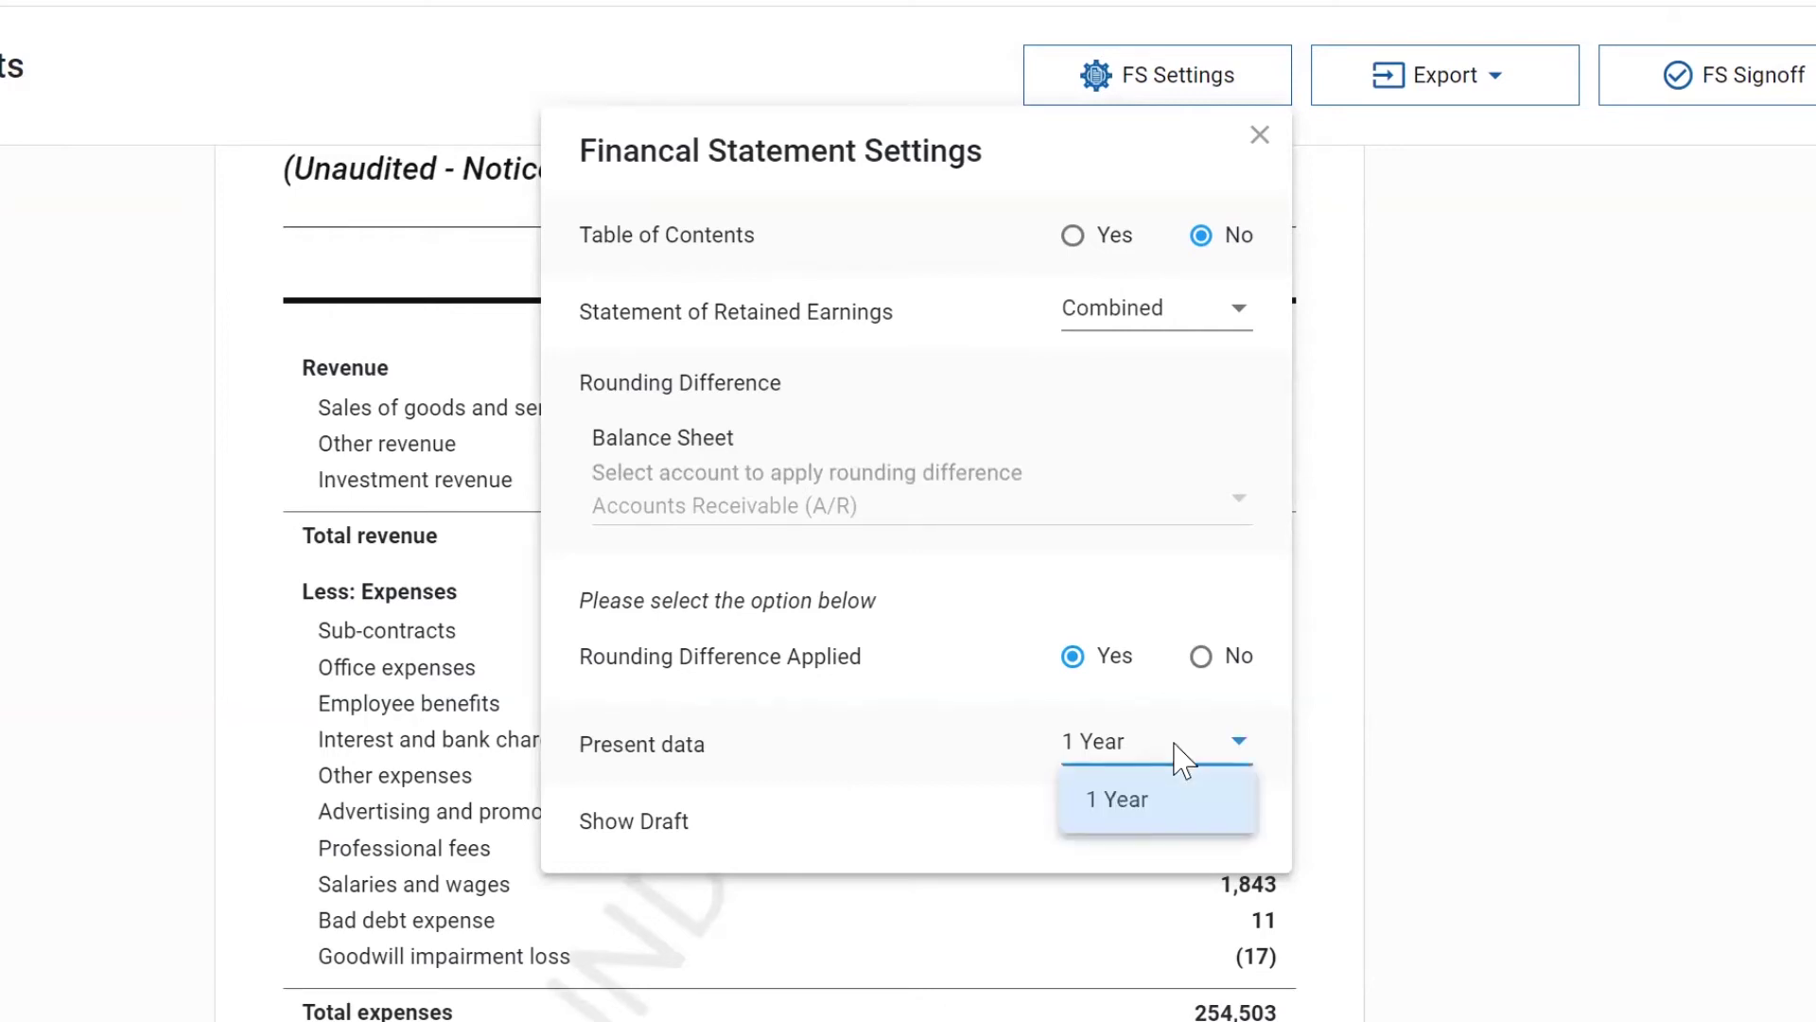
left_click(946, 749)
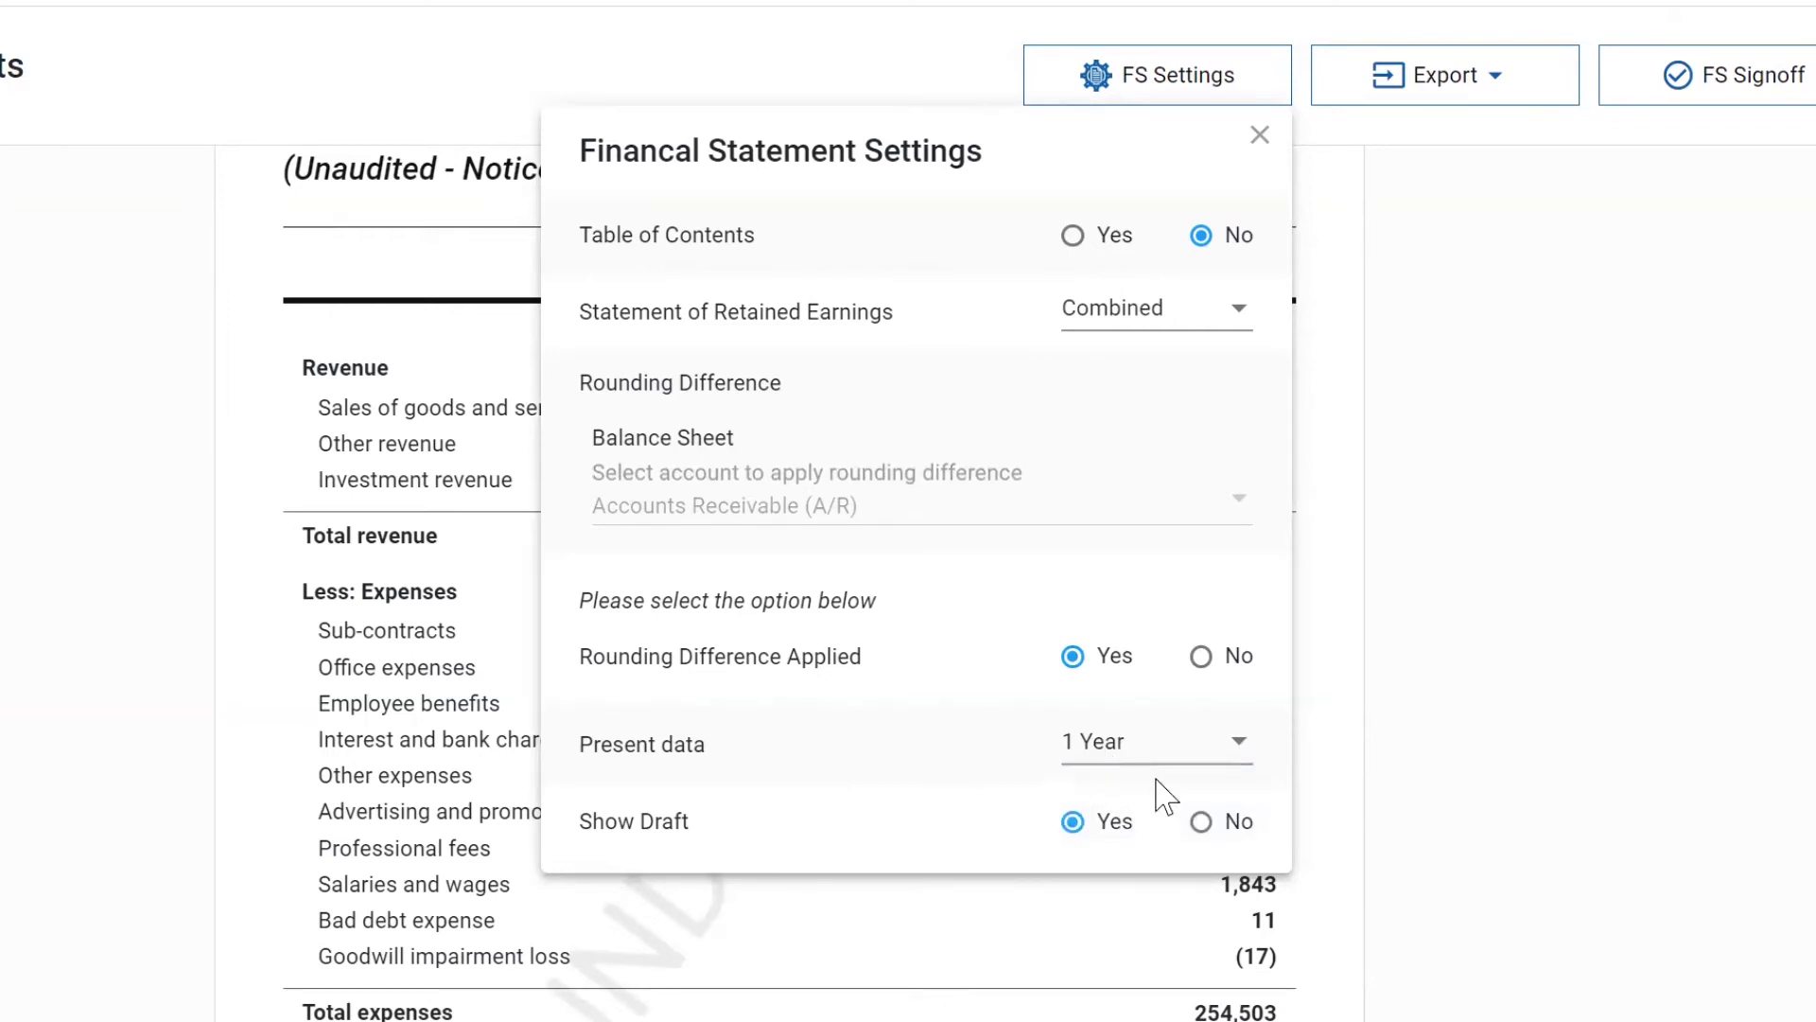
Step: Try the Separate option for the Statement of Retained Earnings and restore it to Combined
left_click(1173, 326)
left_click(1146, 437)
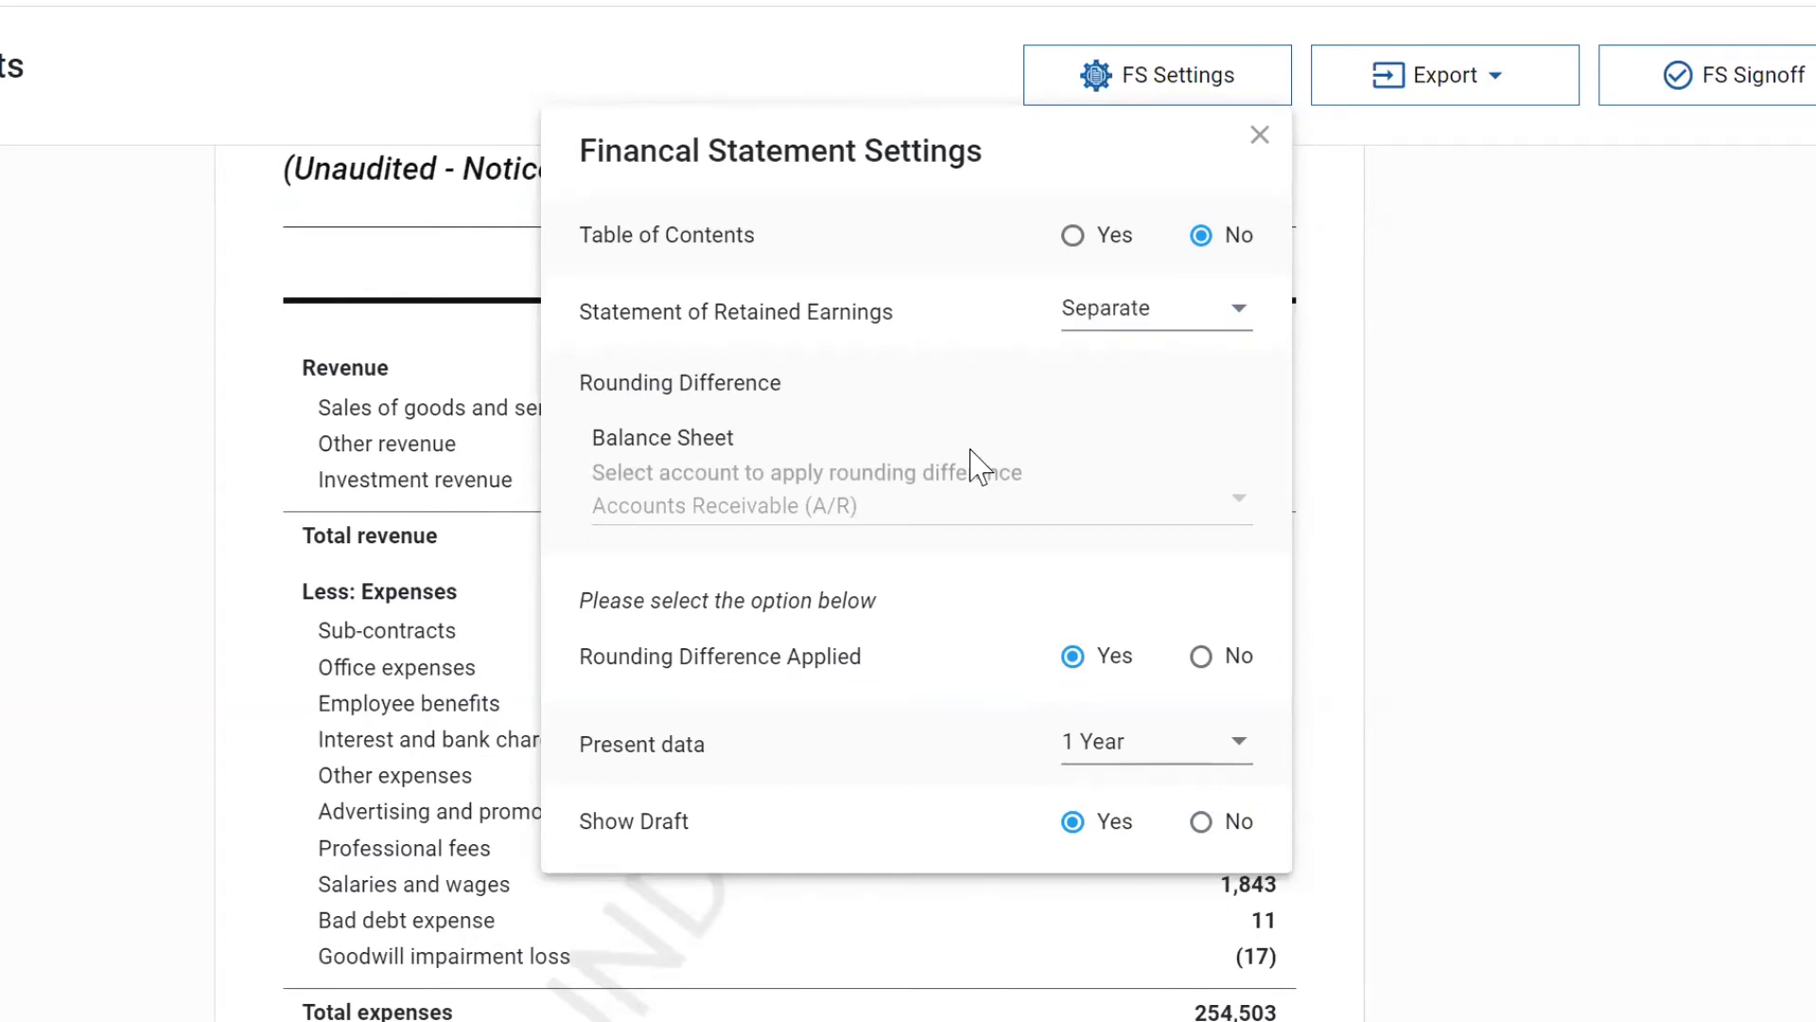
left_click(1153, 329)
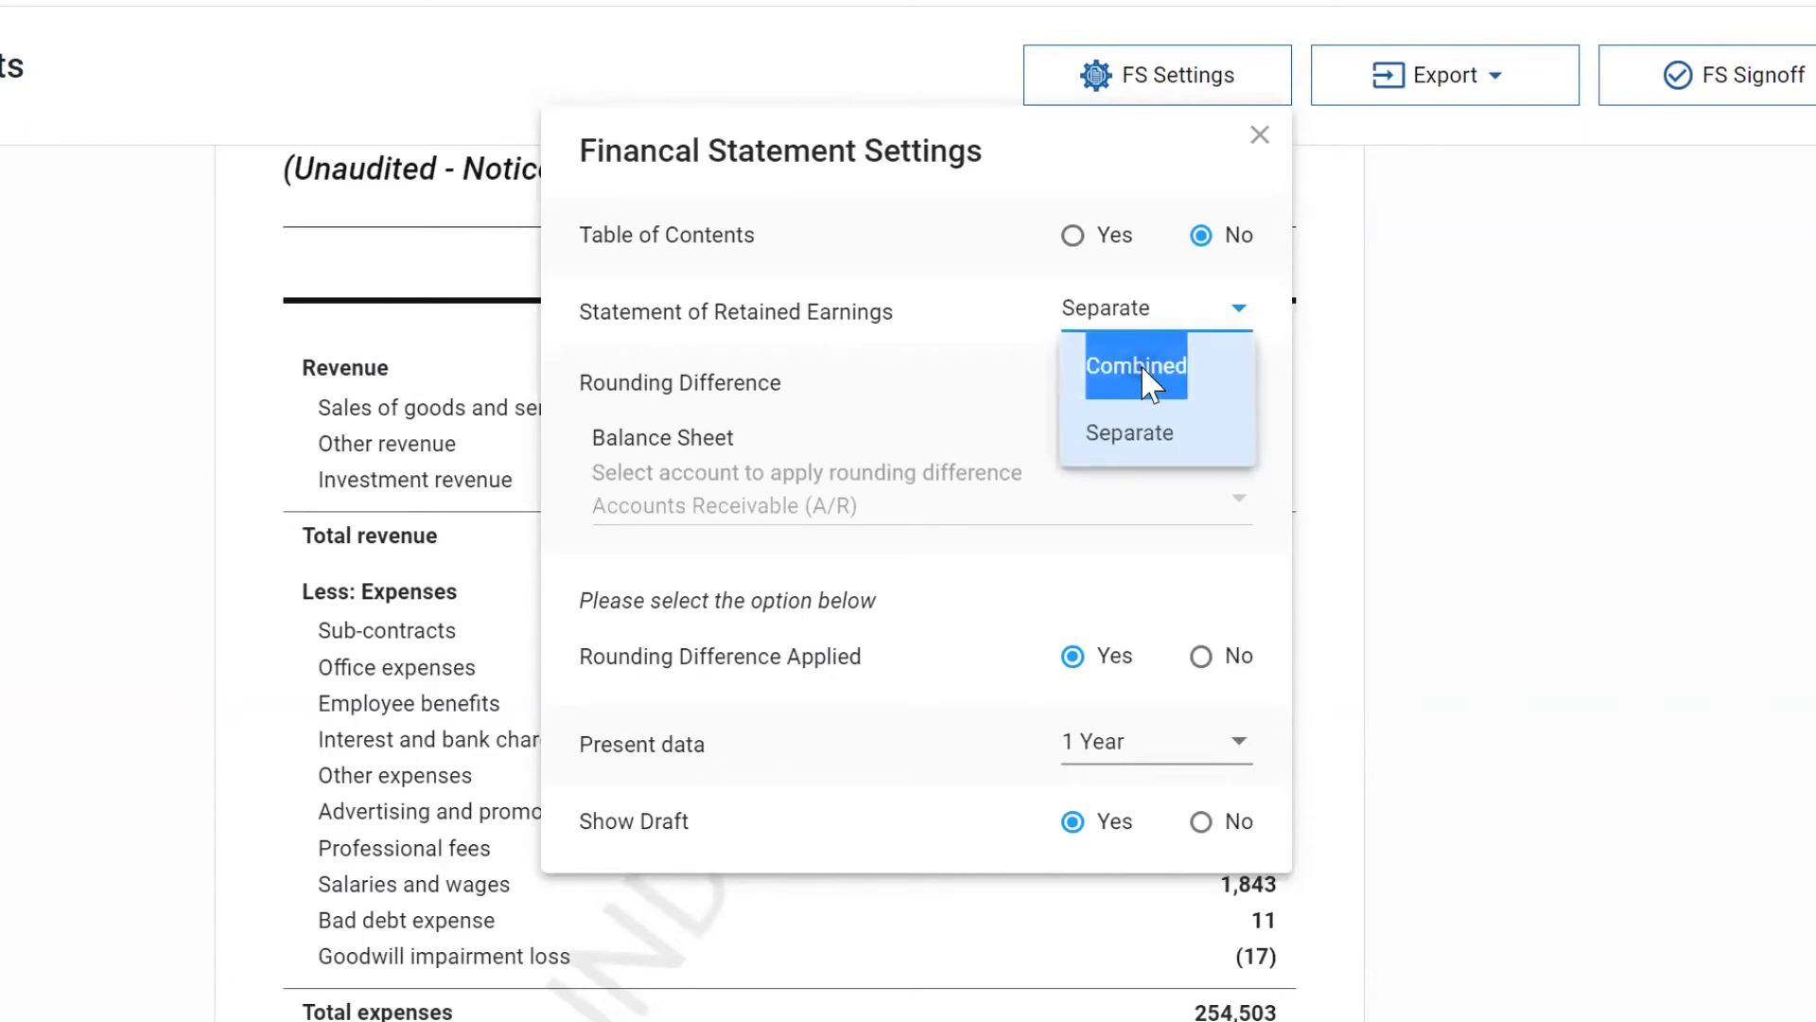
left_click(1141, 365)
Step: Close the settings, export the financial statements as PDF and review the pages in the print preview
left_click(1259, 135)
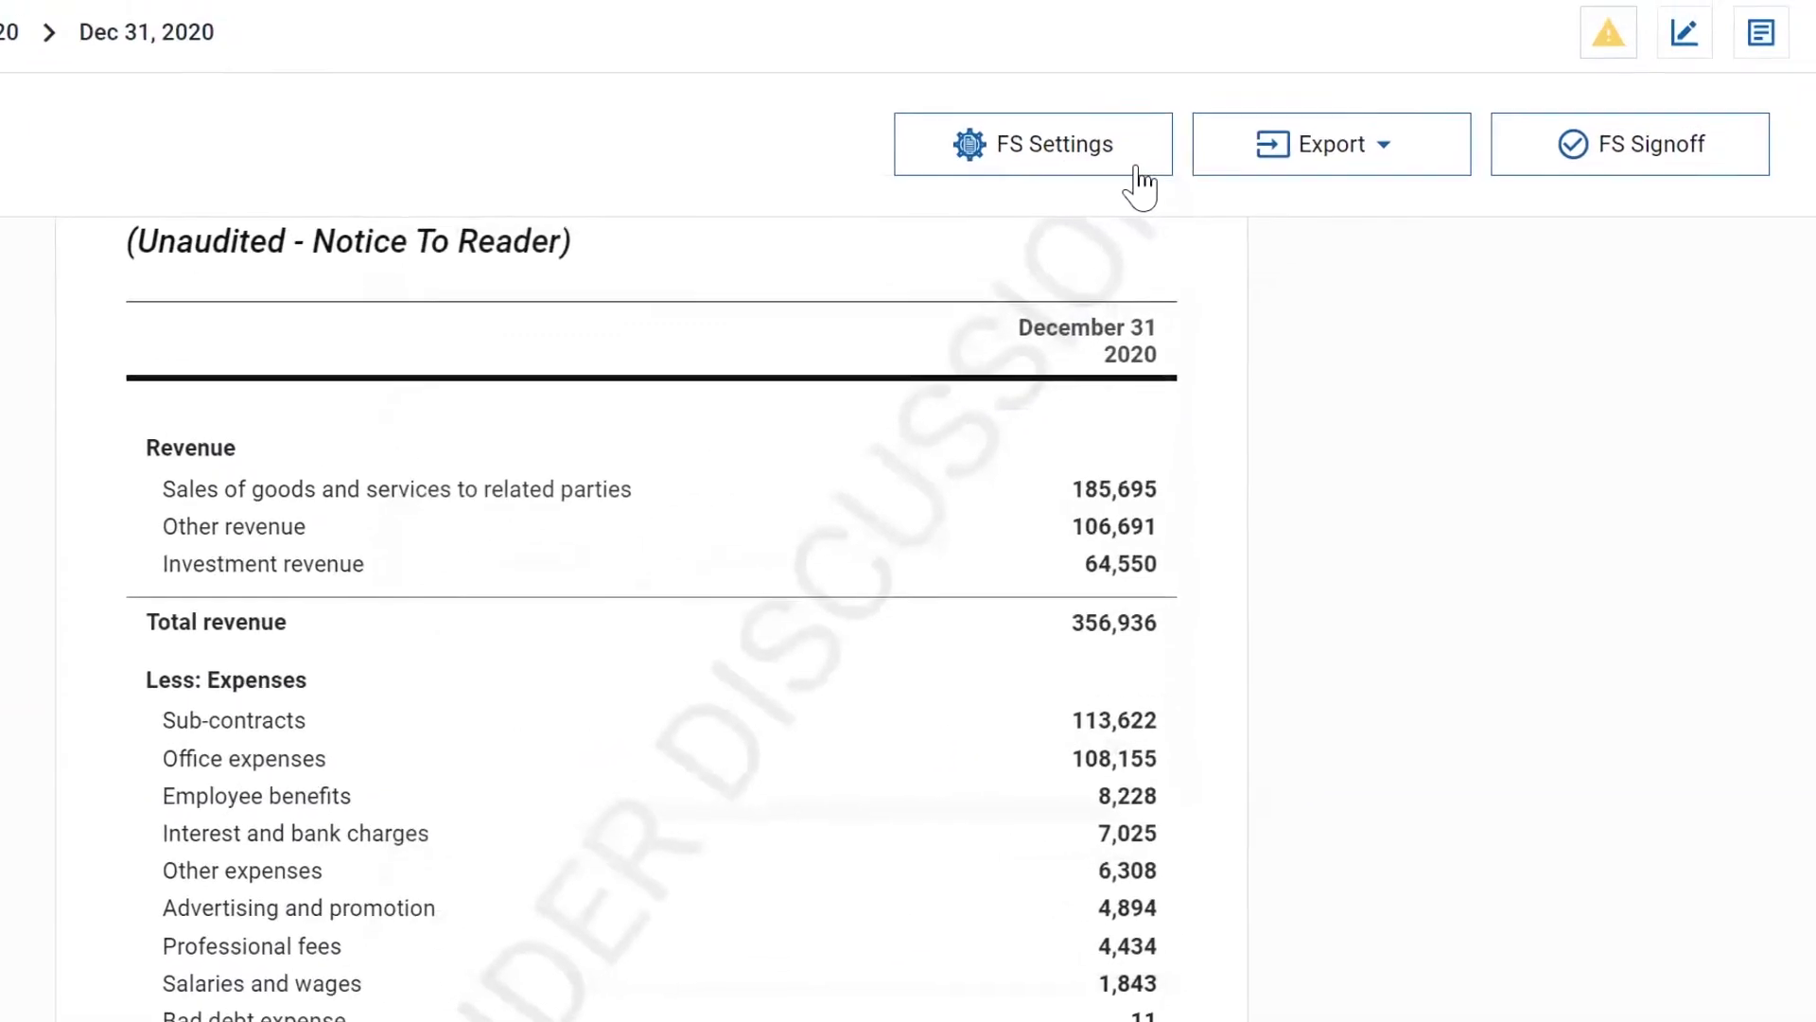
left_click(1298, 151)
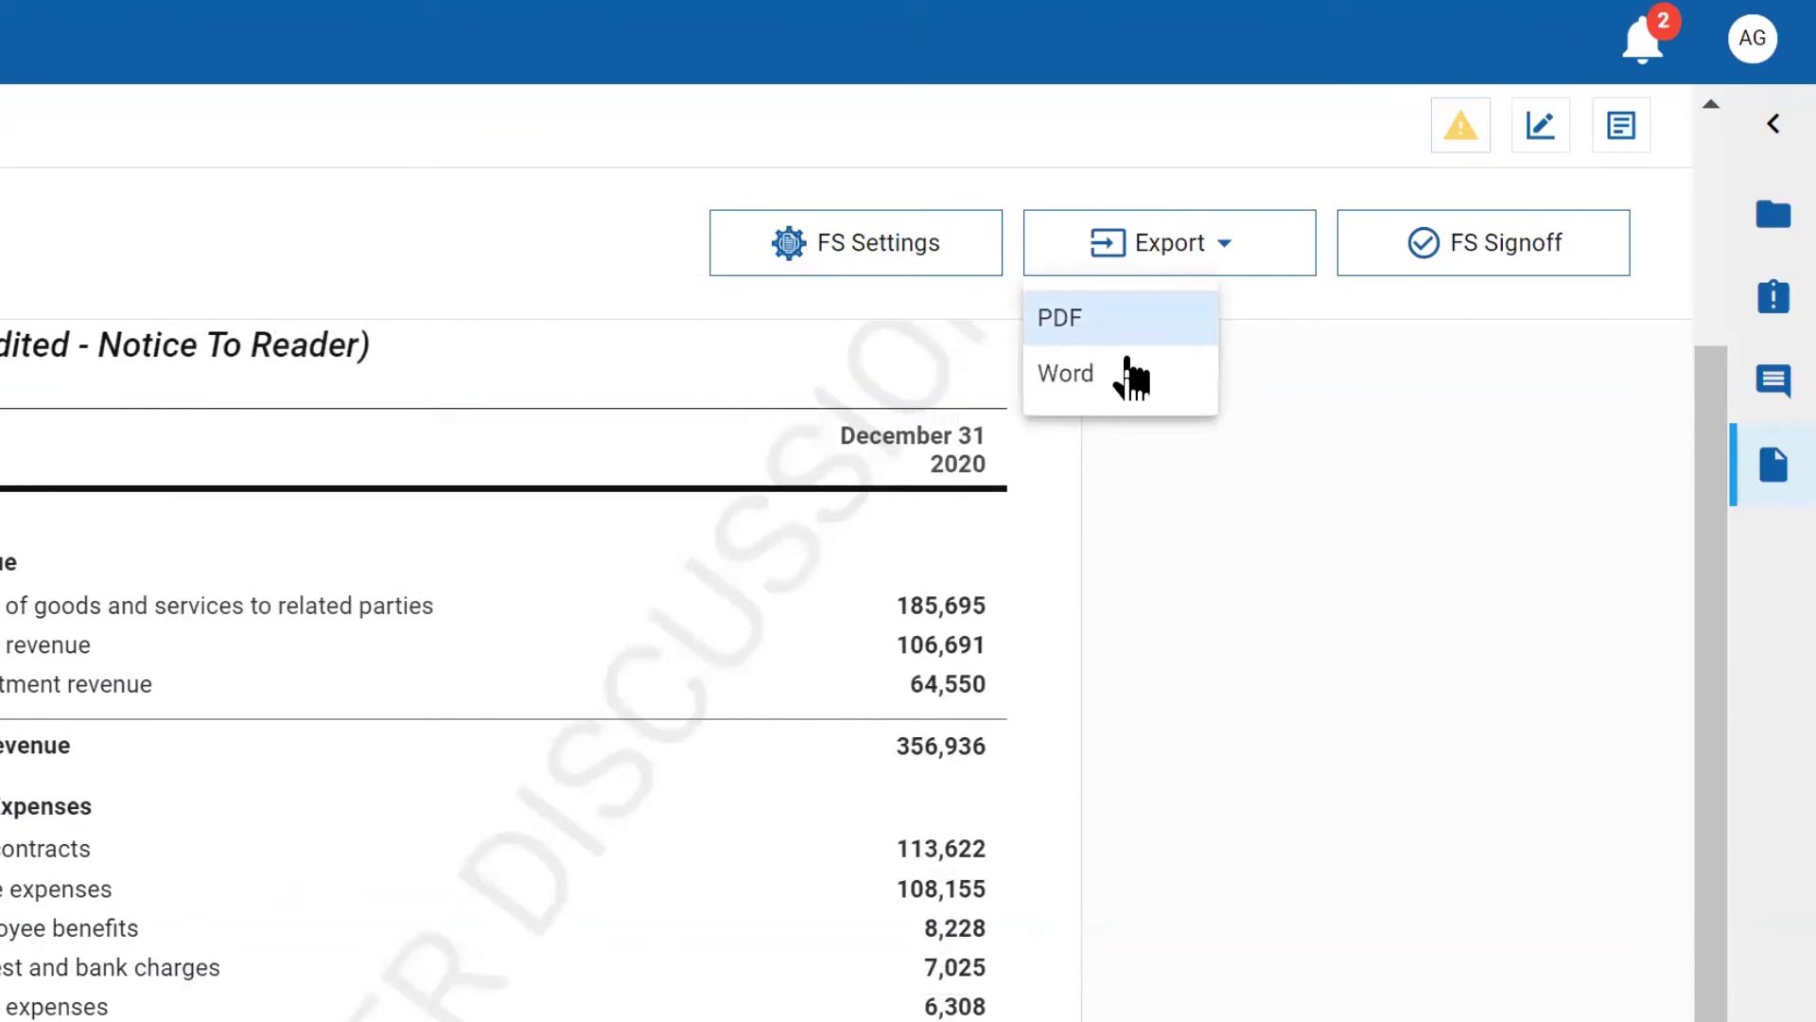
left_click(1068, 318)
scroll(673, 594, "down", 8)
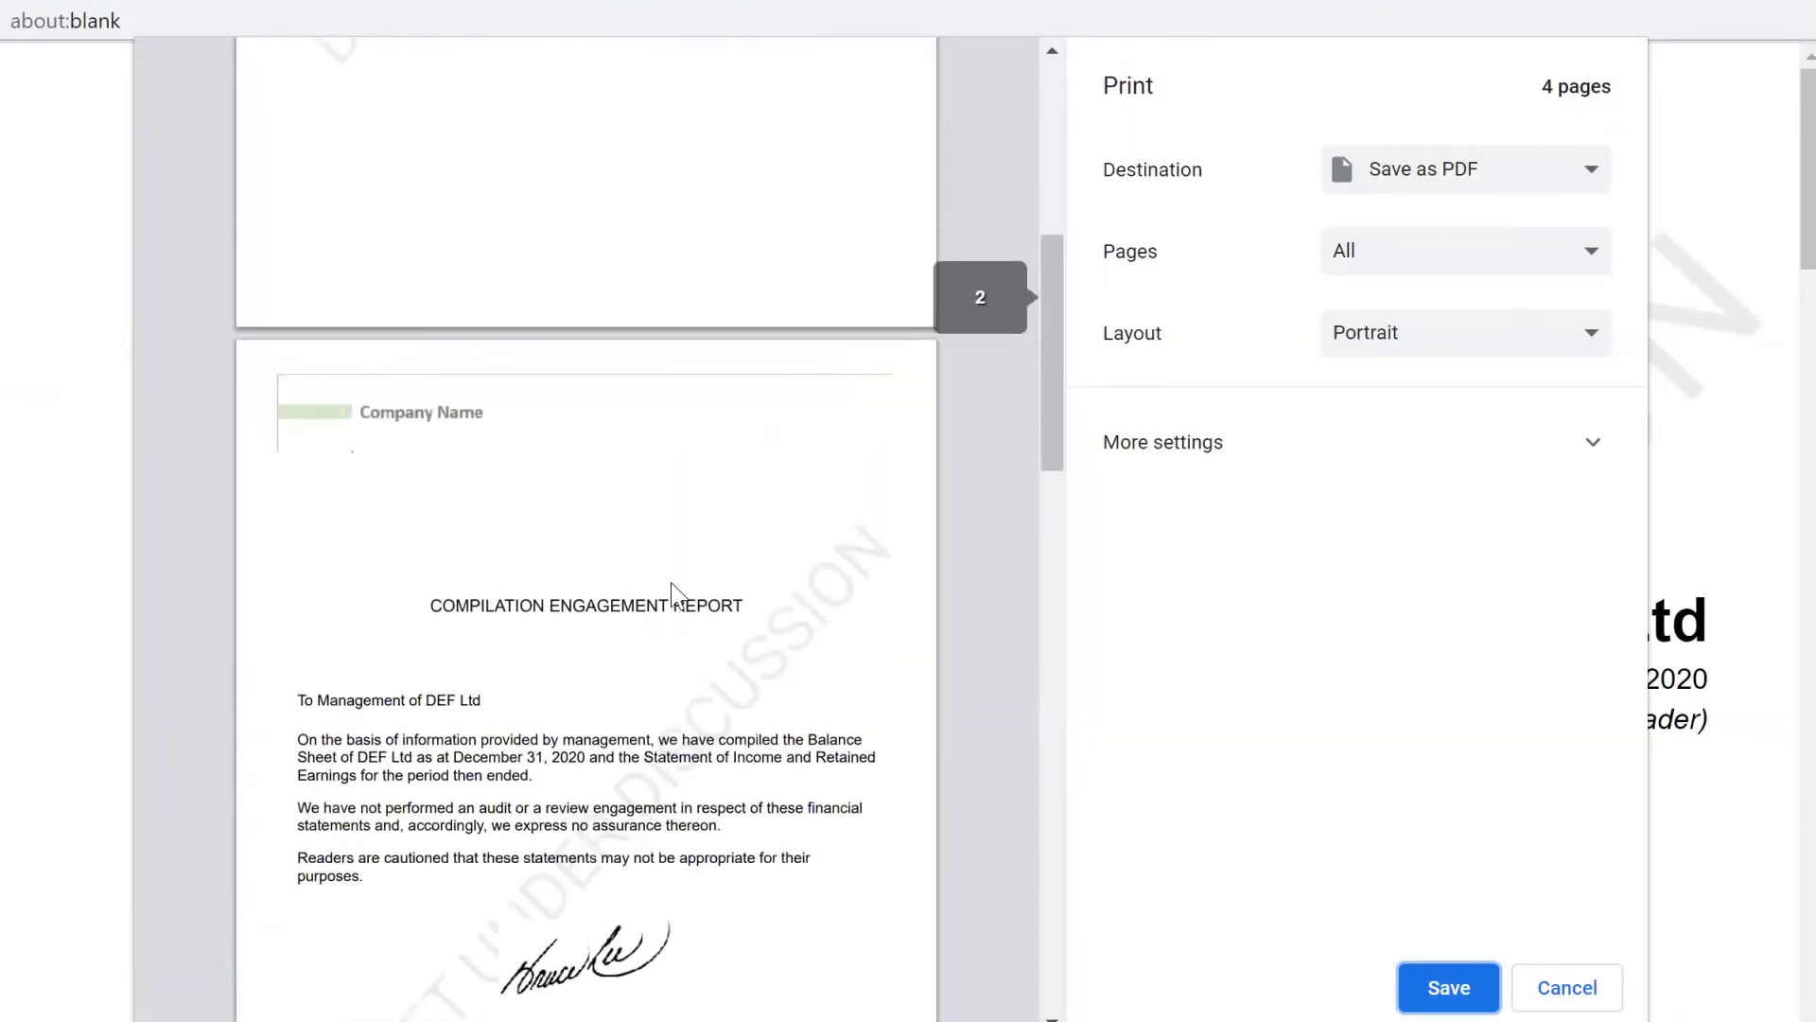
scroll(673, 594, "down", 13)
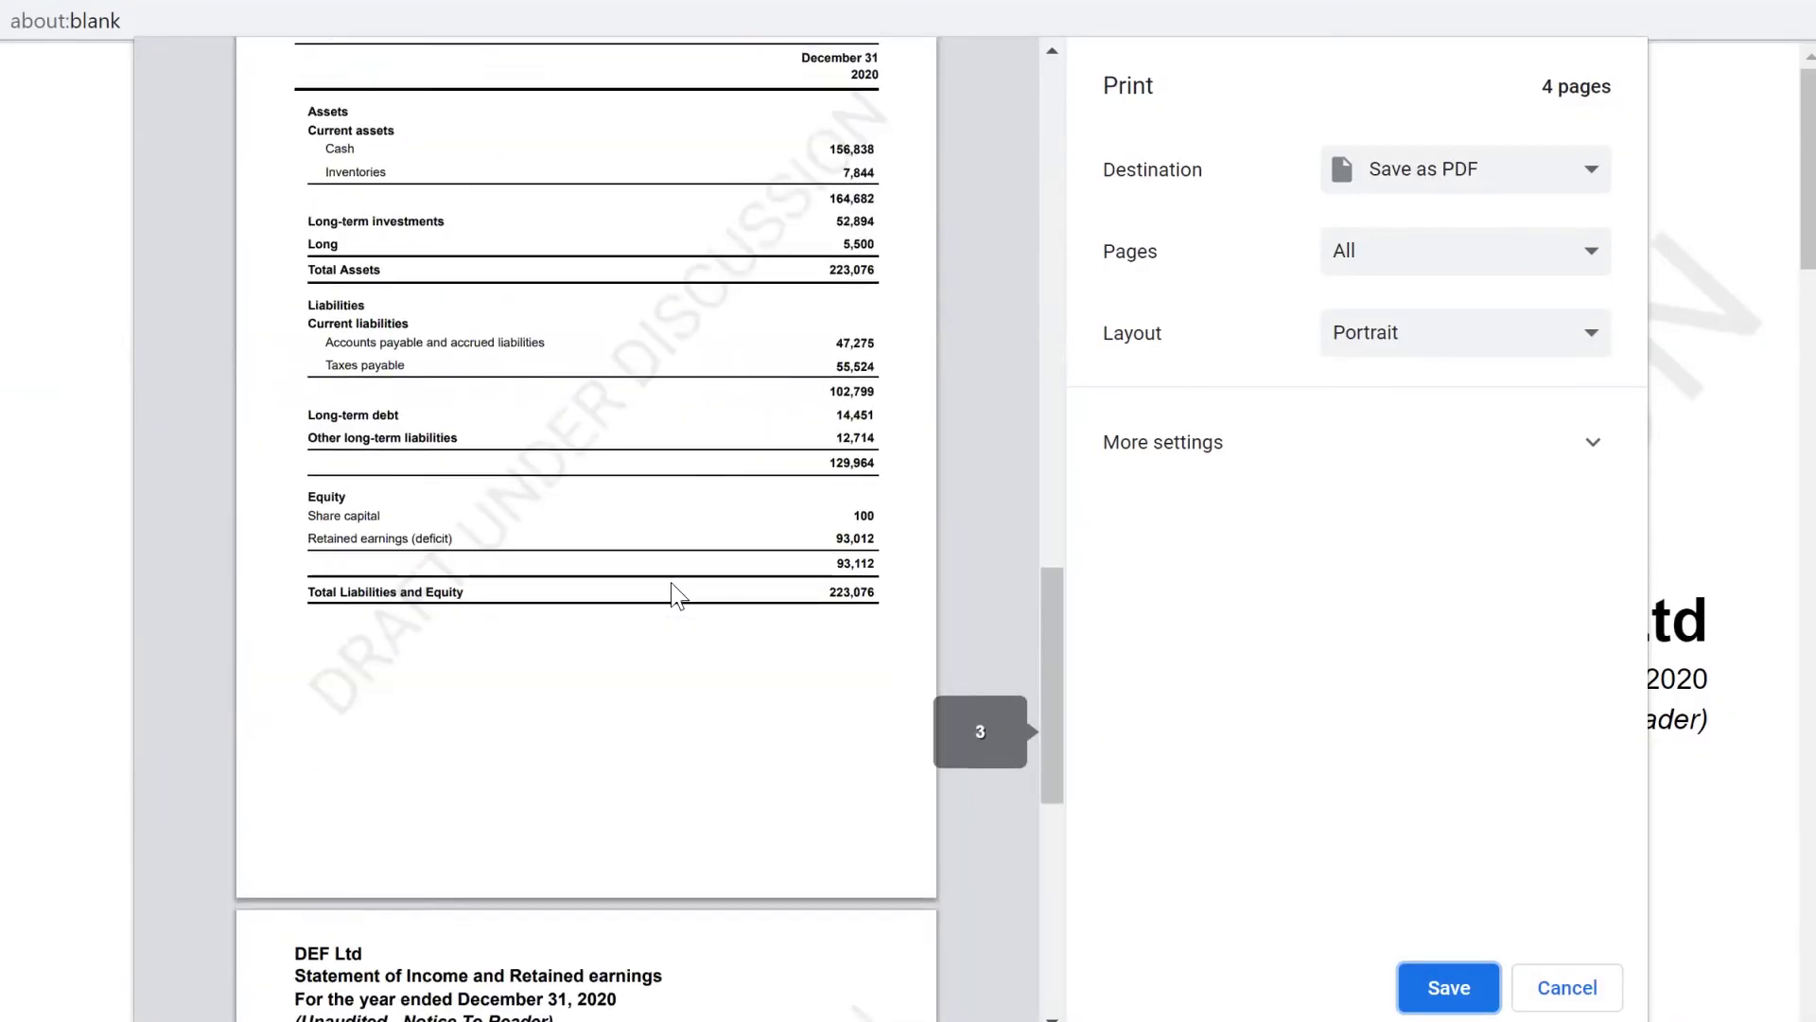
scroll(673, 594, "down", 10)
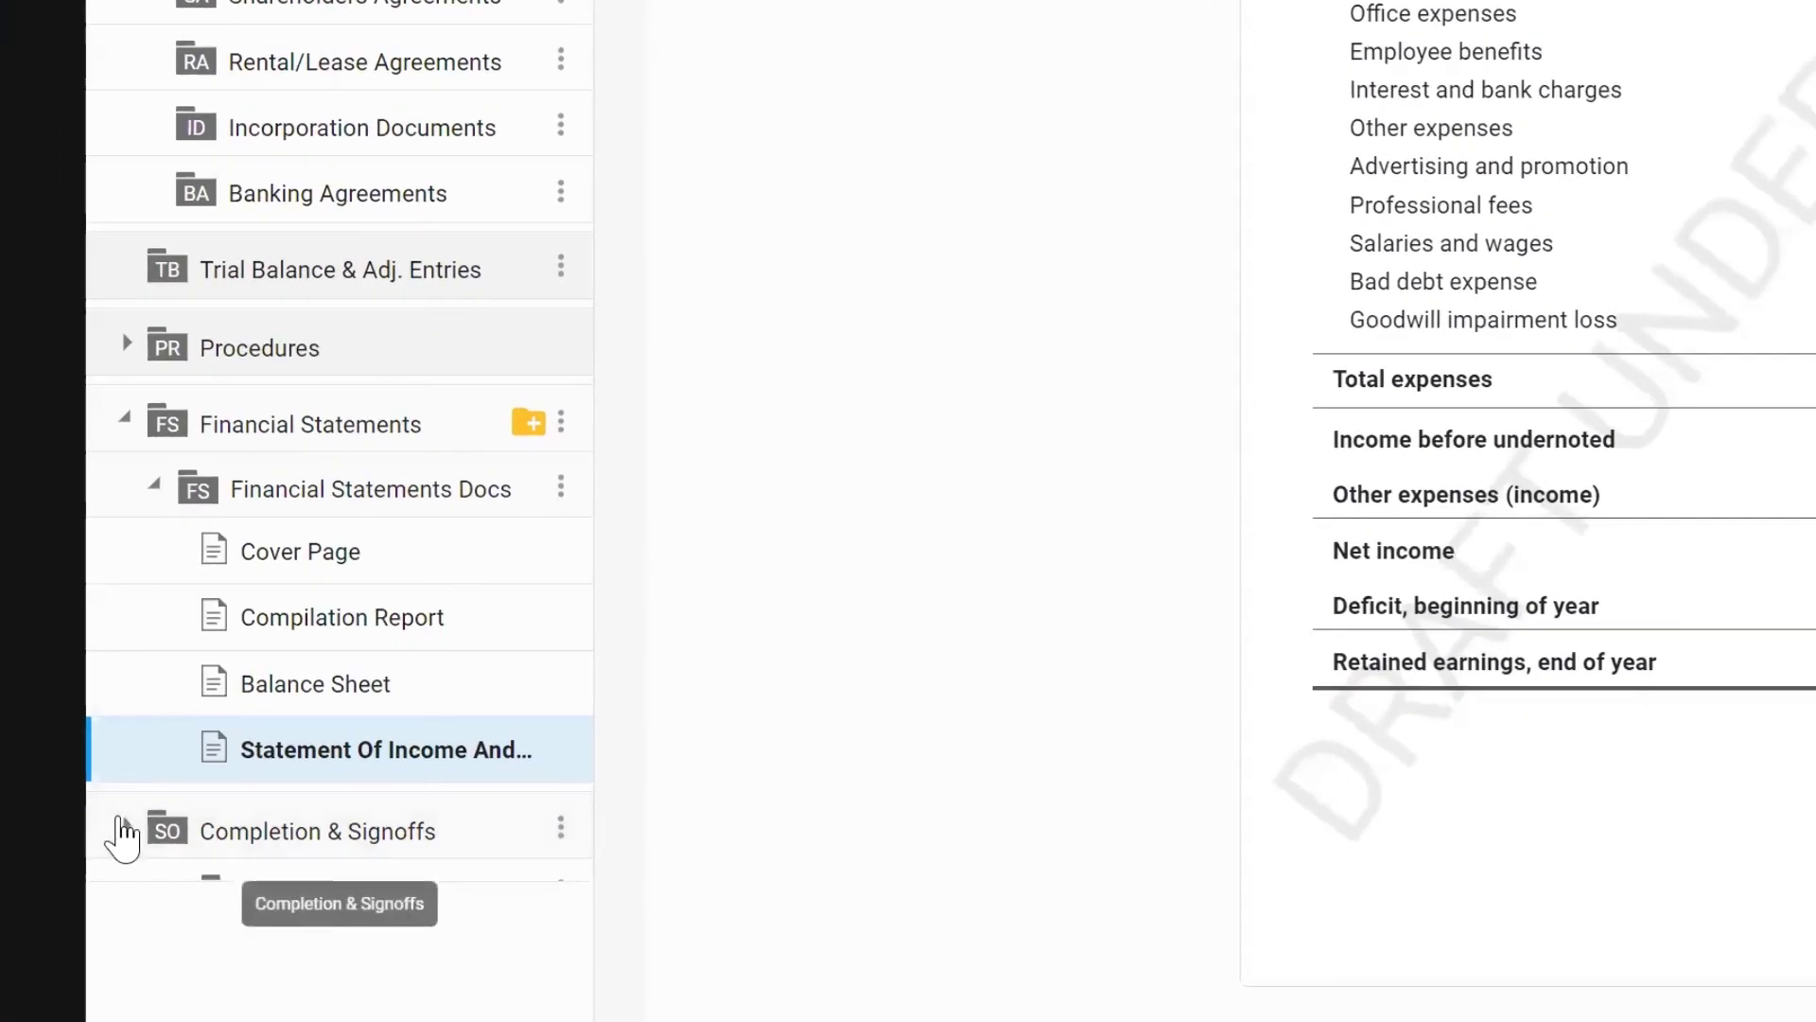
Step: Open Signoffs under Completion & Signoffs and sign off the Independence PDF for the preparer and 2nd reviewer
left_click(124, 827)
left_click(350, 913)
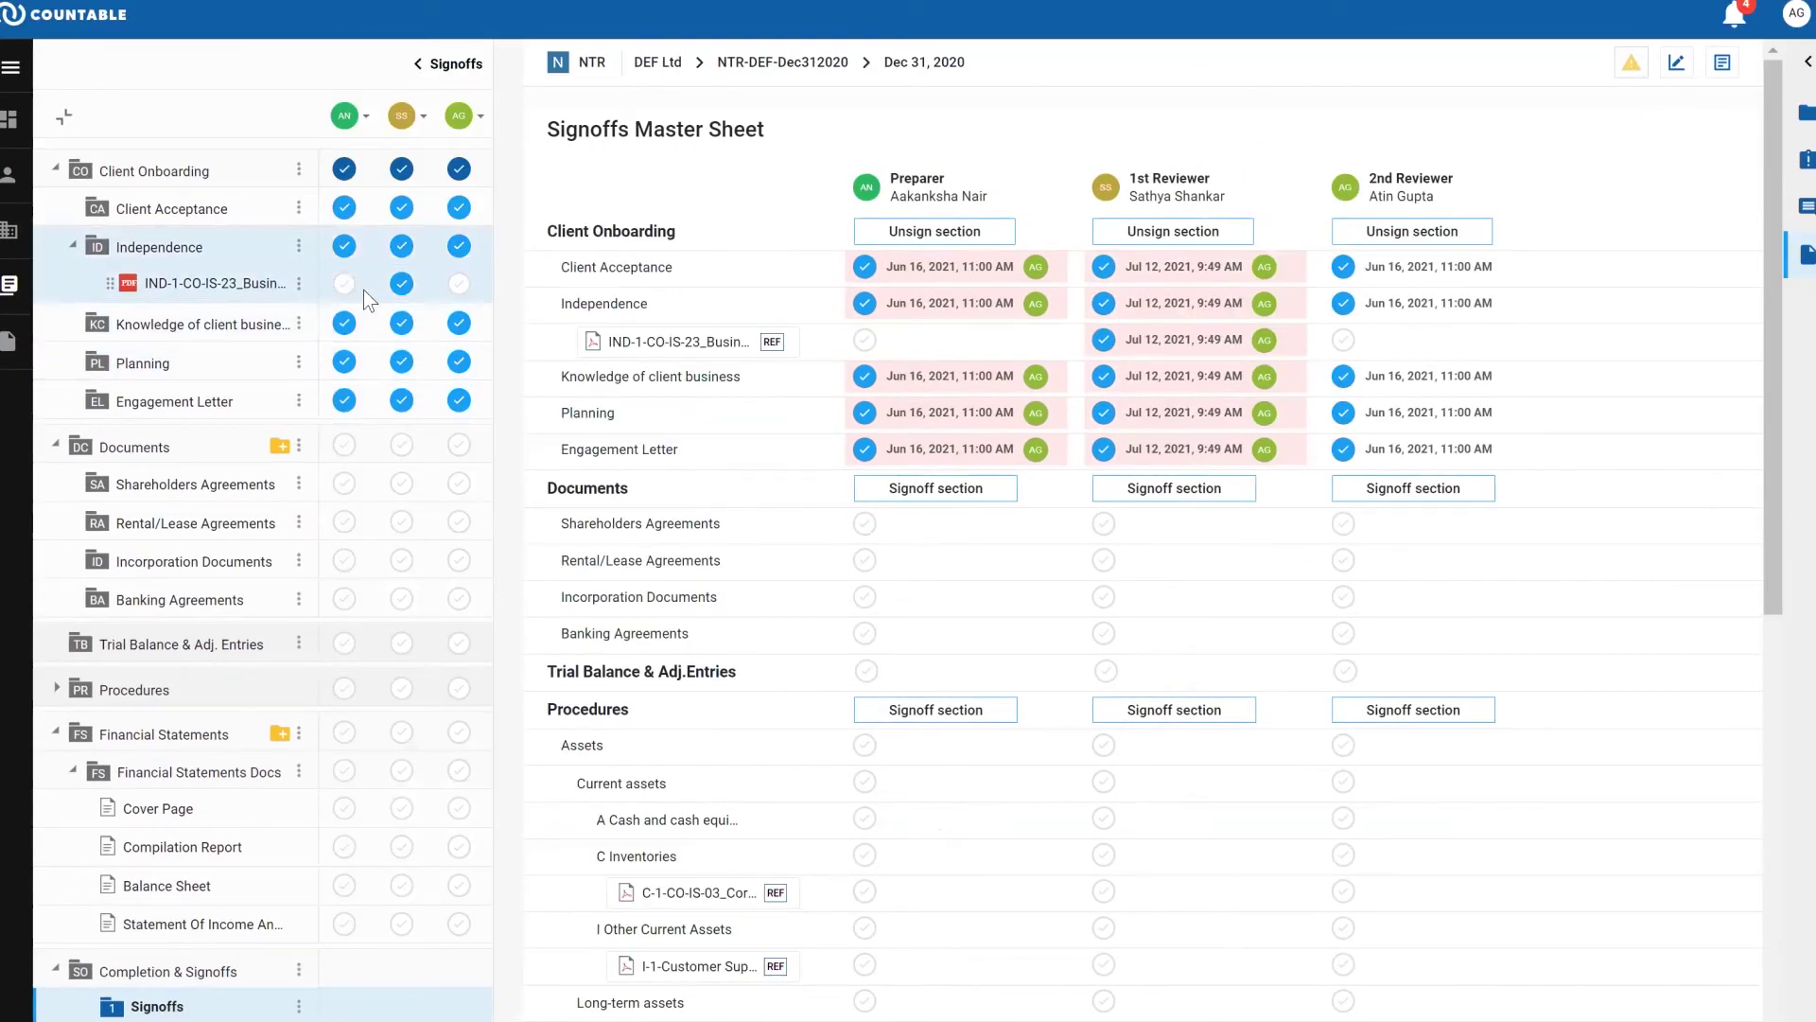
left_click(454, 286)
Step: Sign off the Documents section for the preparer and the Financial Statements section for both reviewers, and collapse the signoff columns
left_click(344, 445)
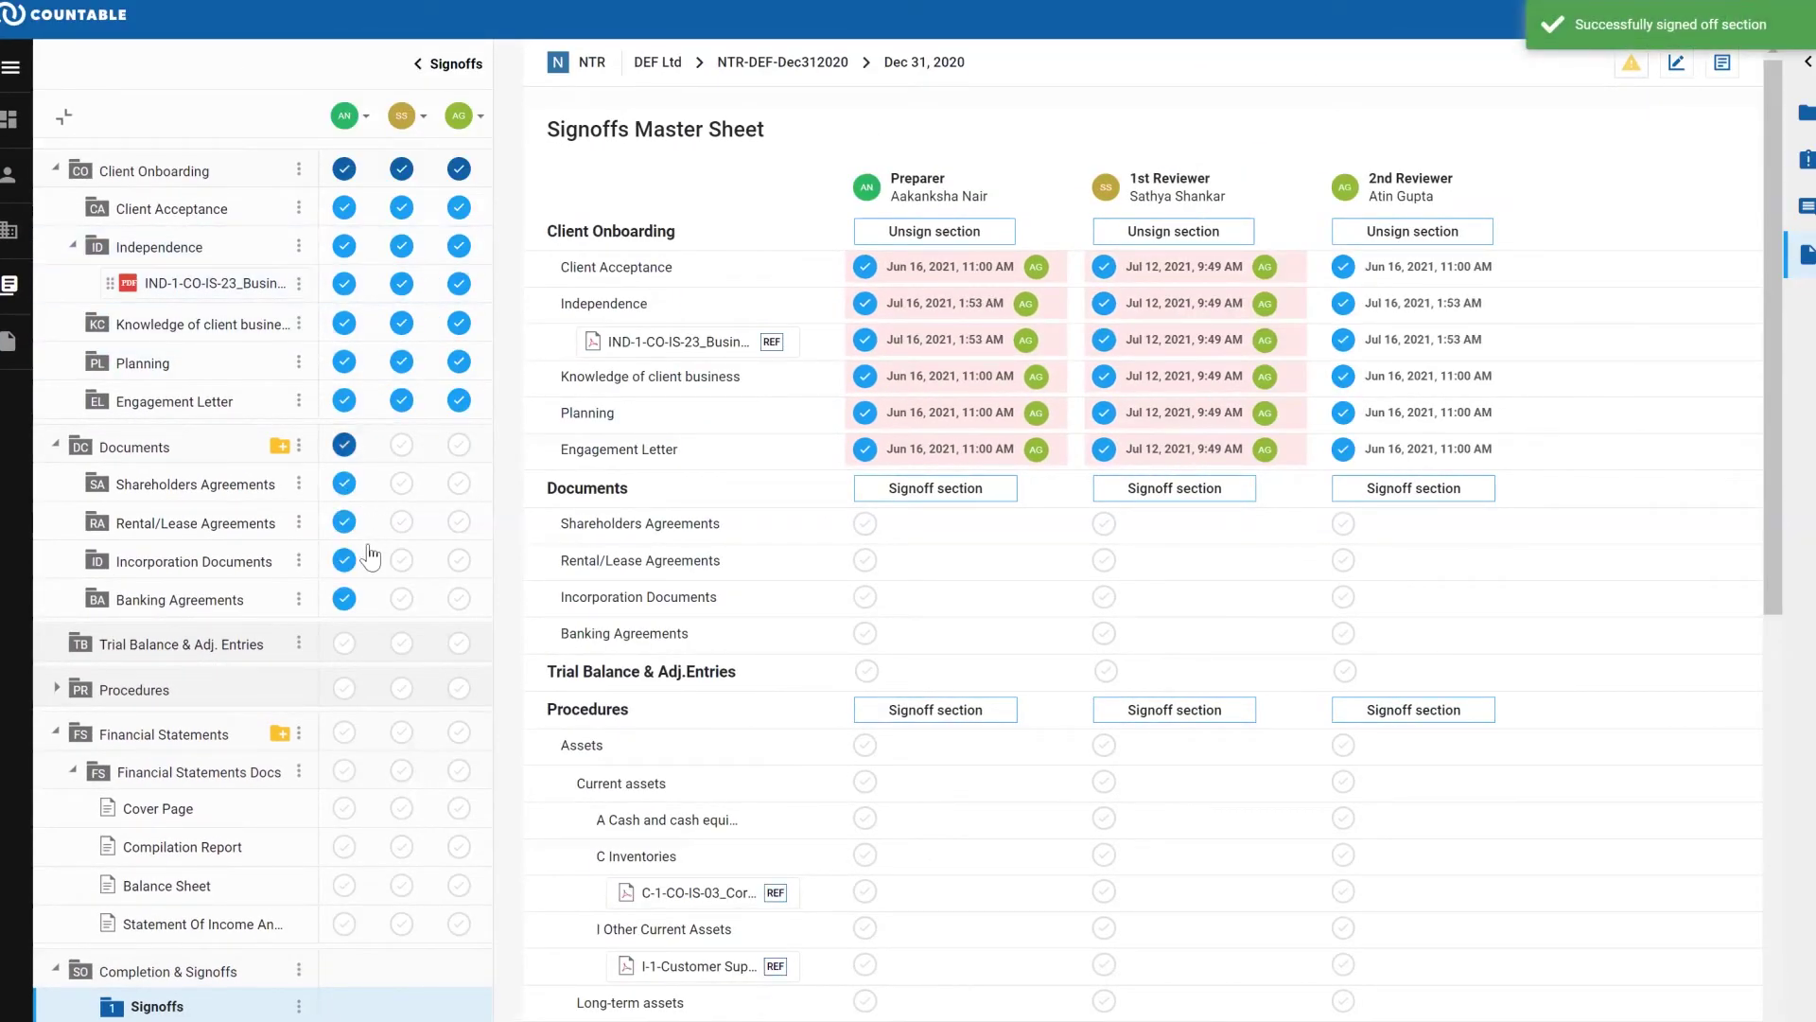
left_click(401, 734)
left_click(462, 735)
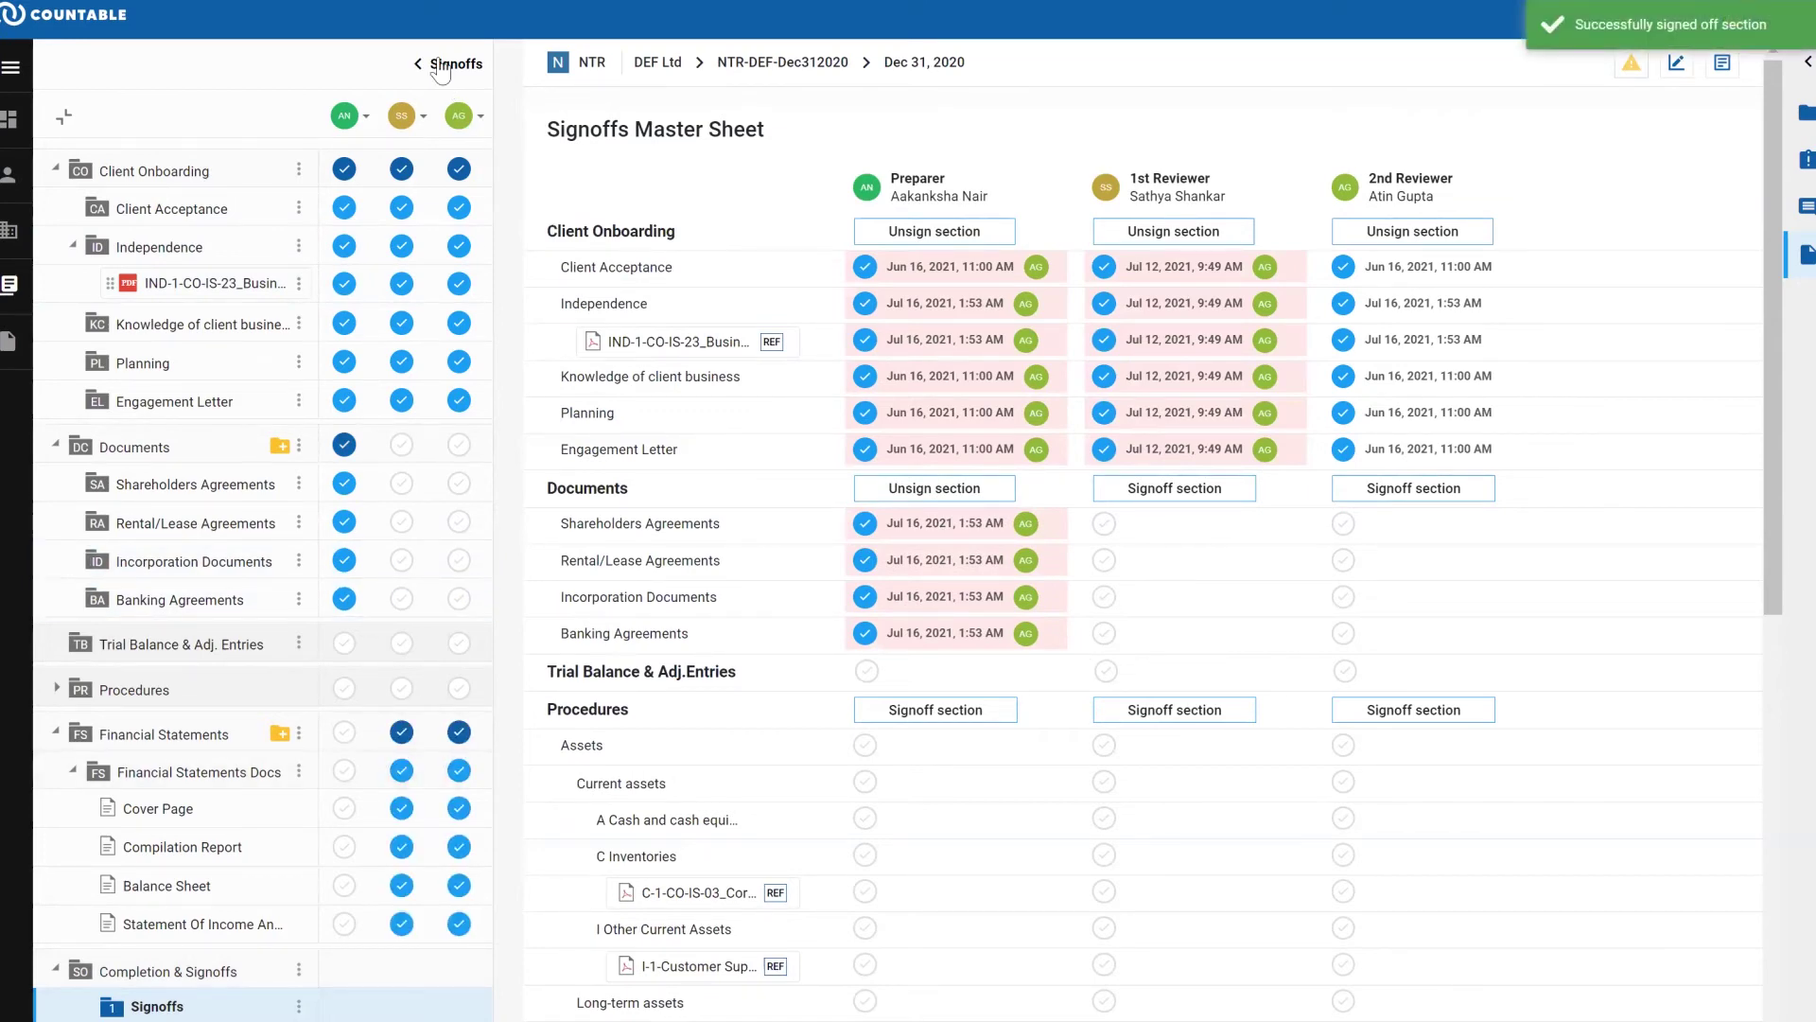
left_click(437, 65)
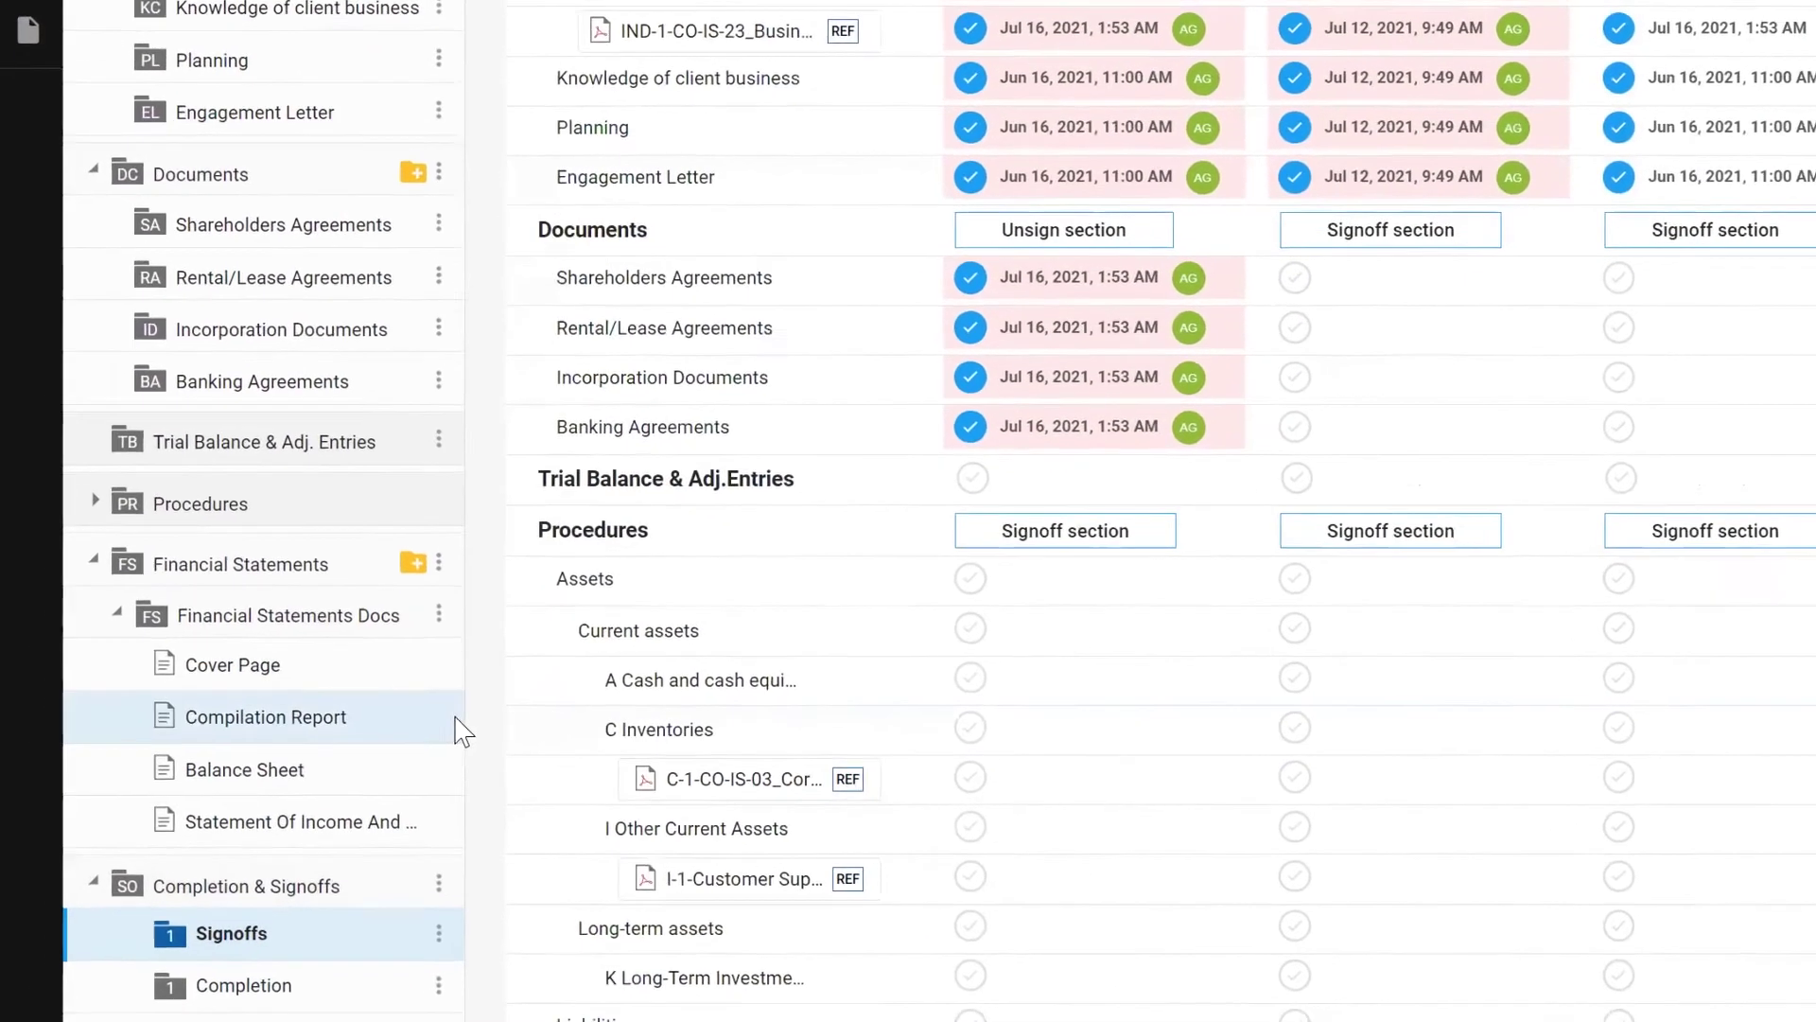
Step: In the Completion checklist, sign off the Client Onboarding Checklist for the preparer and both reviewers
left_click(251, 990)
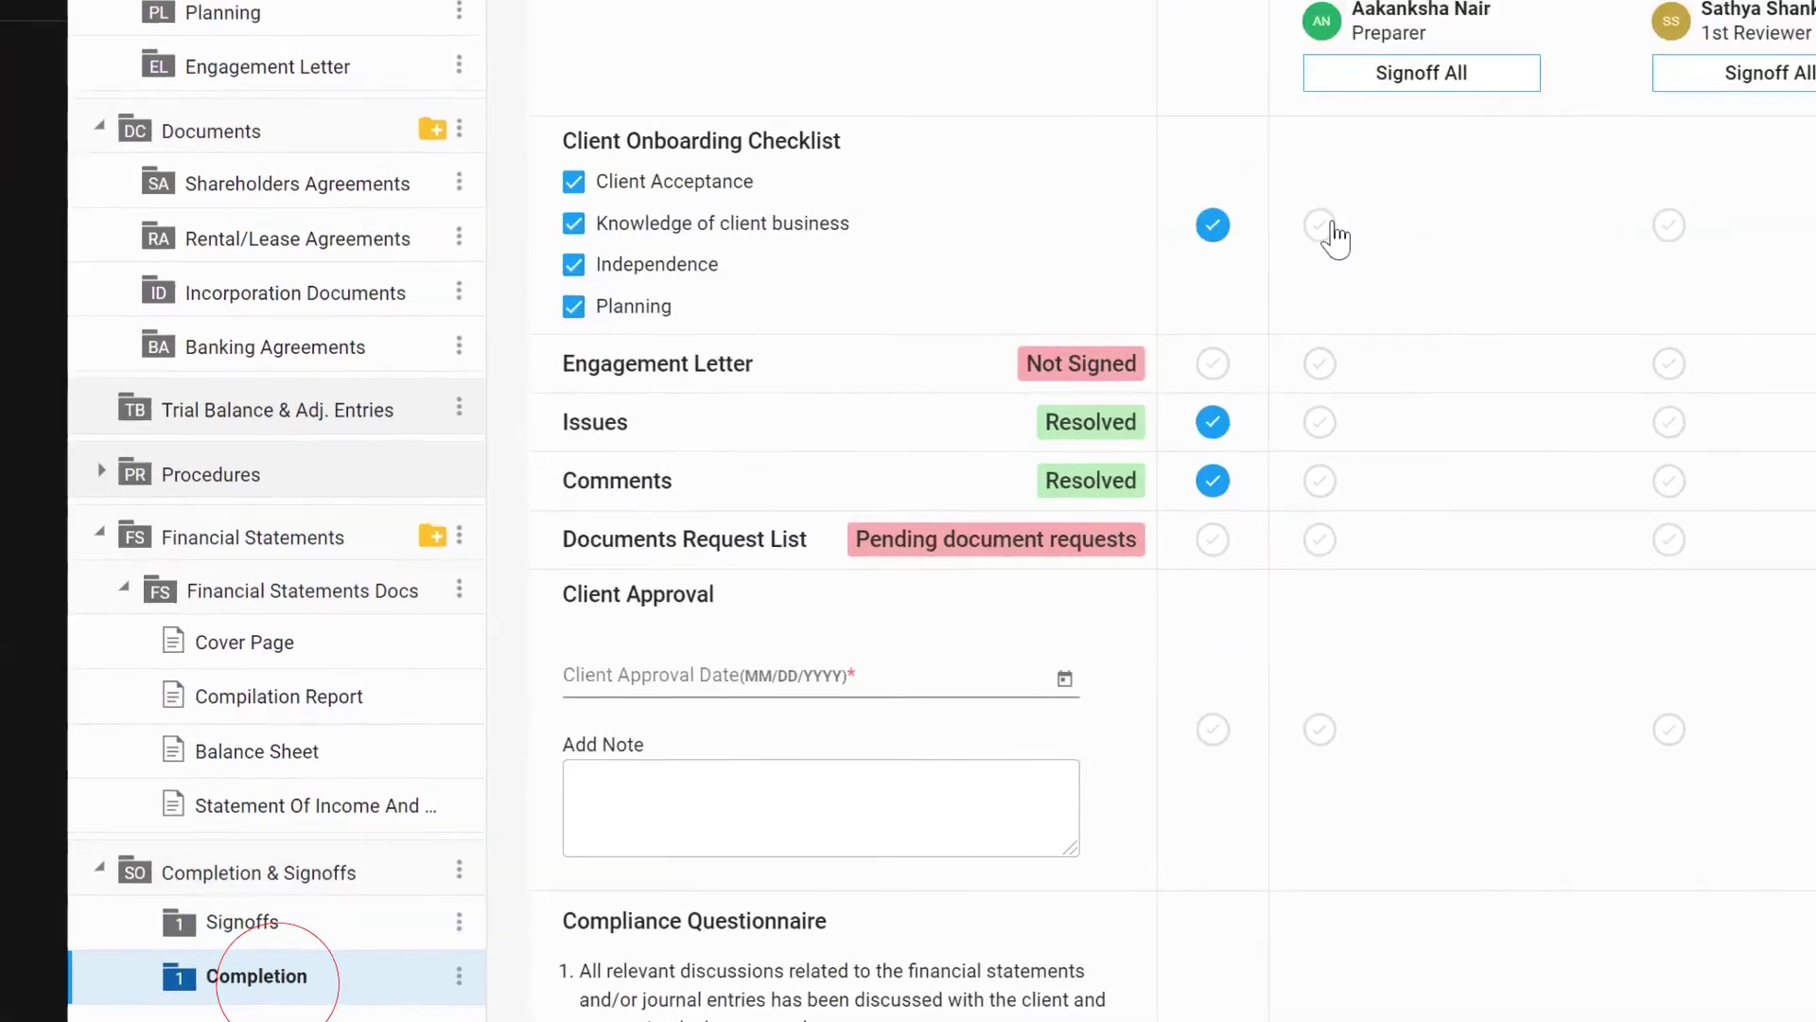
left_click(1326, 227)
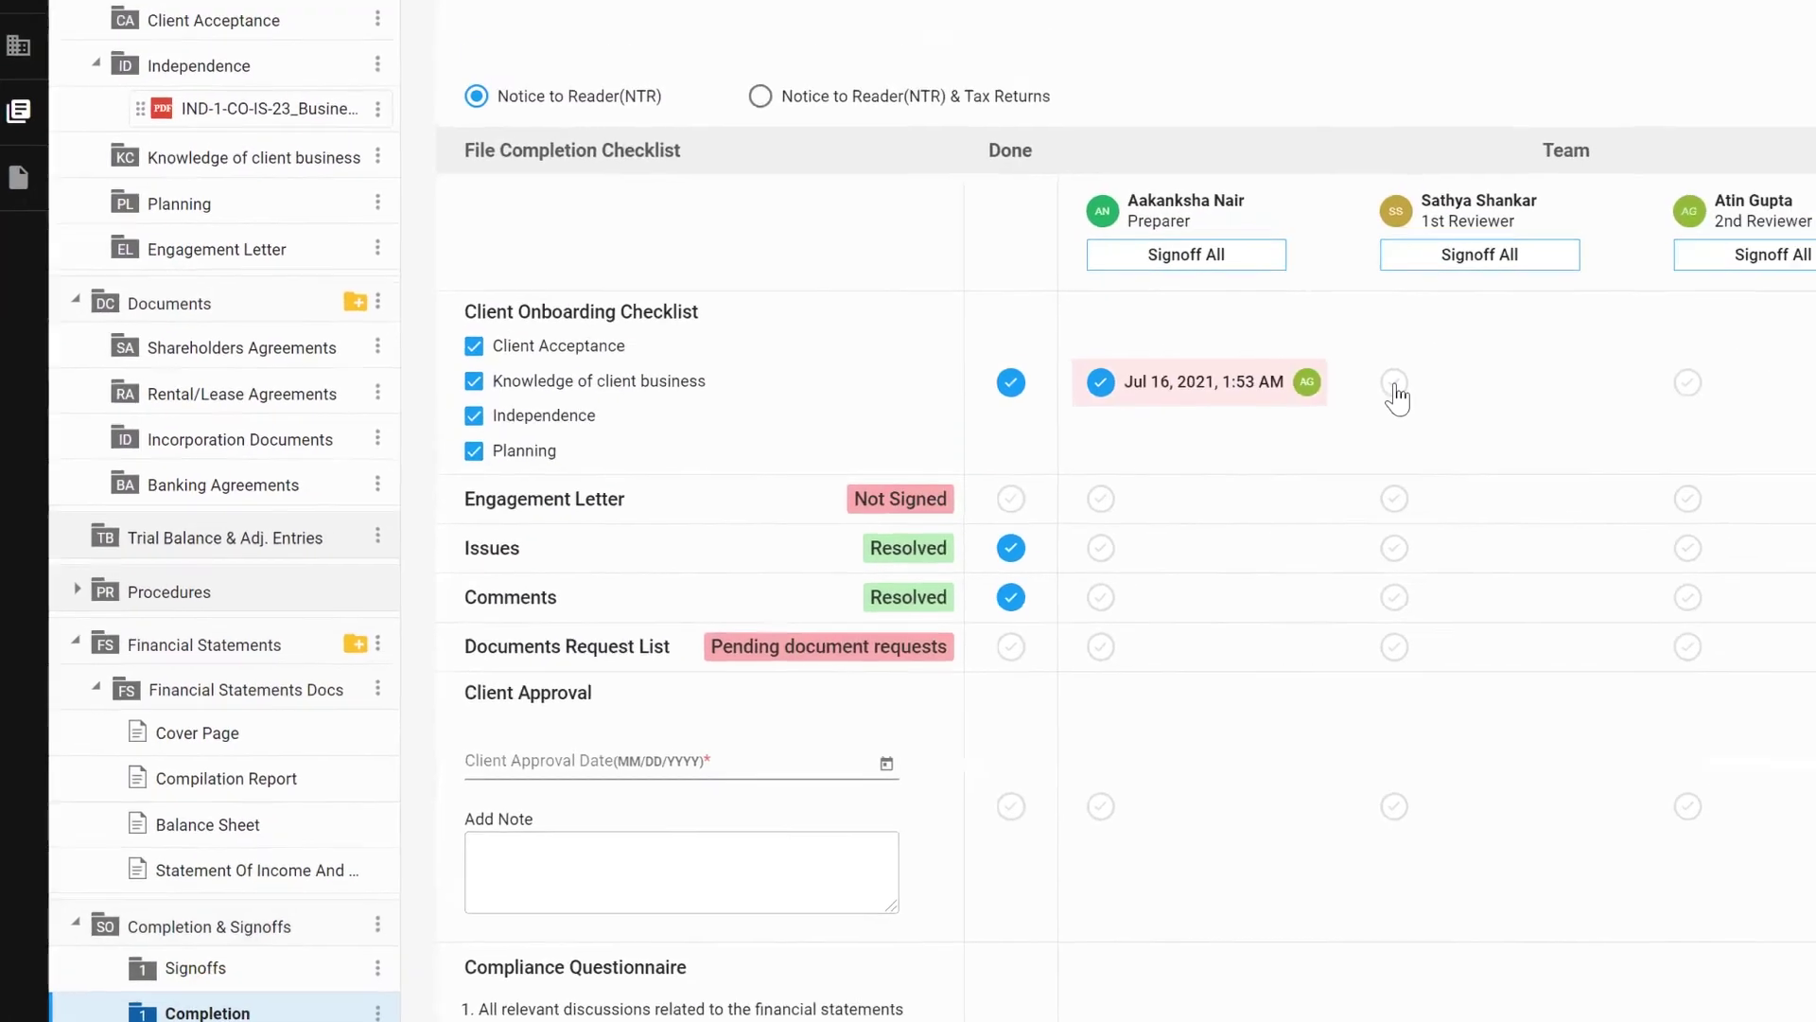
left_click(1668, 227)
left_click(1405, 516)
left_click(752, 615)
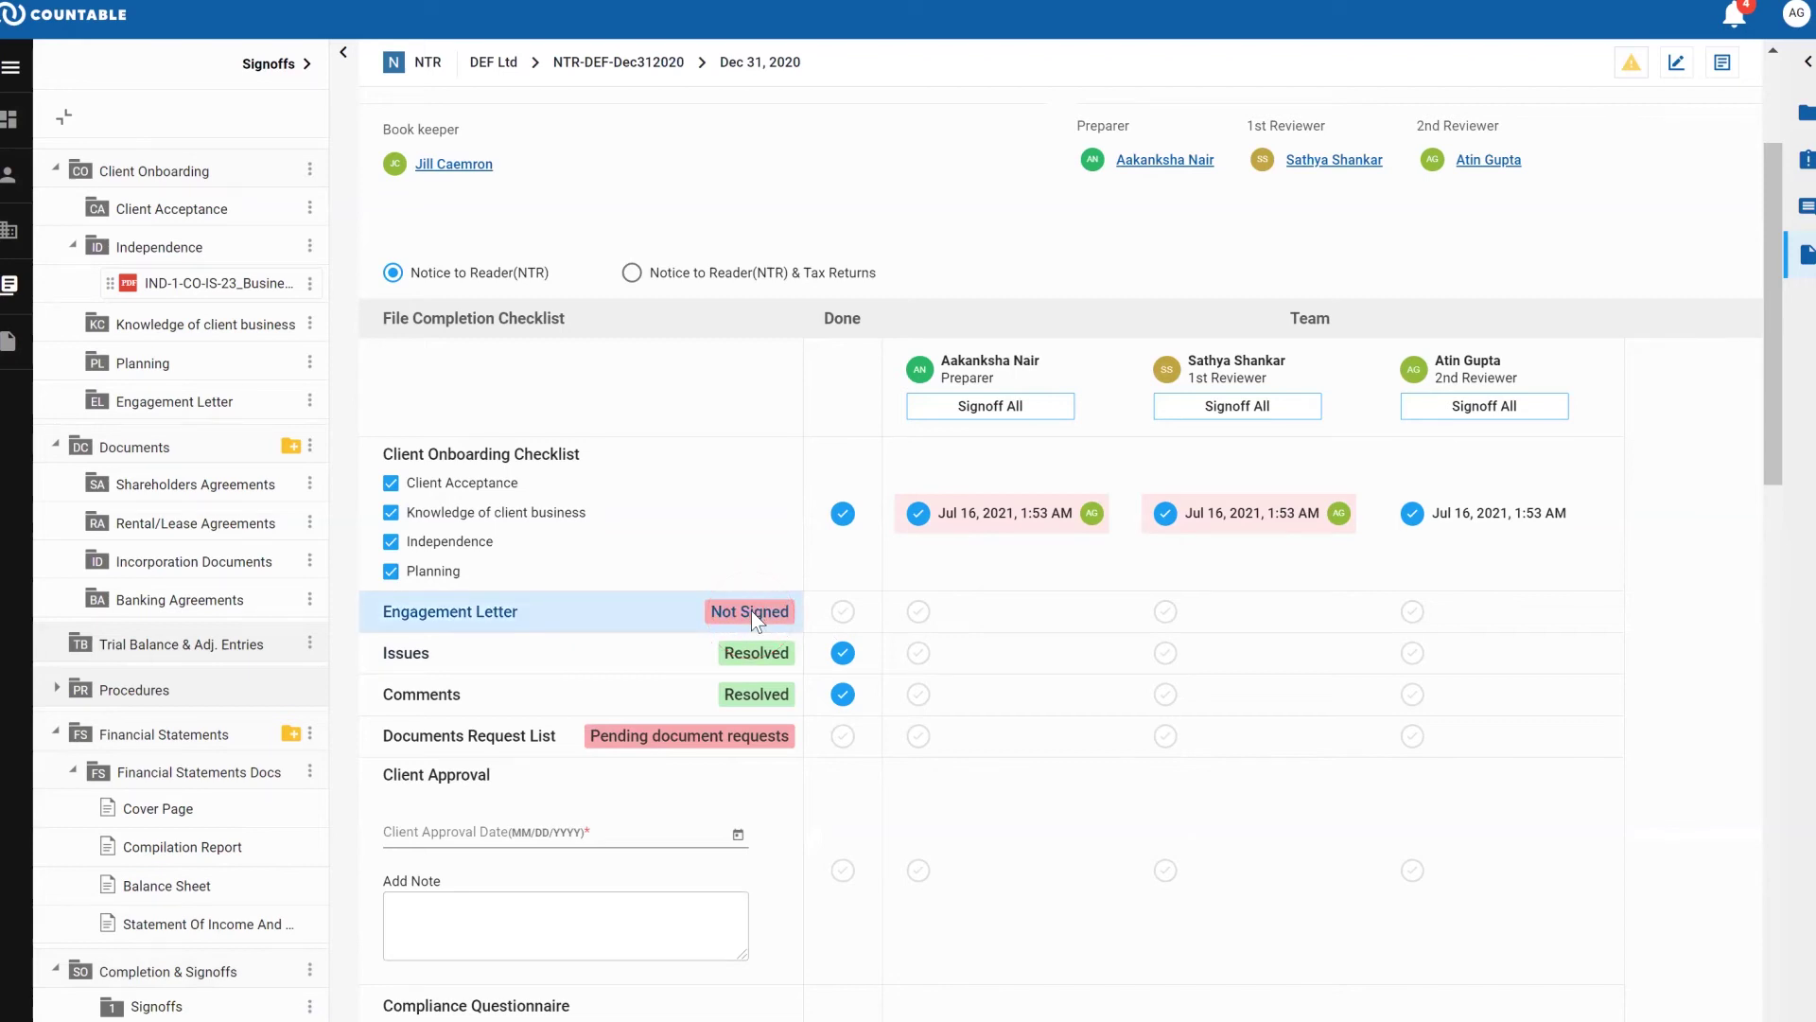
left_click(649, 310)
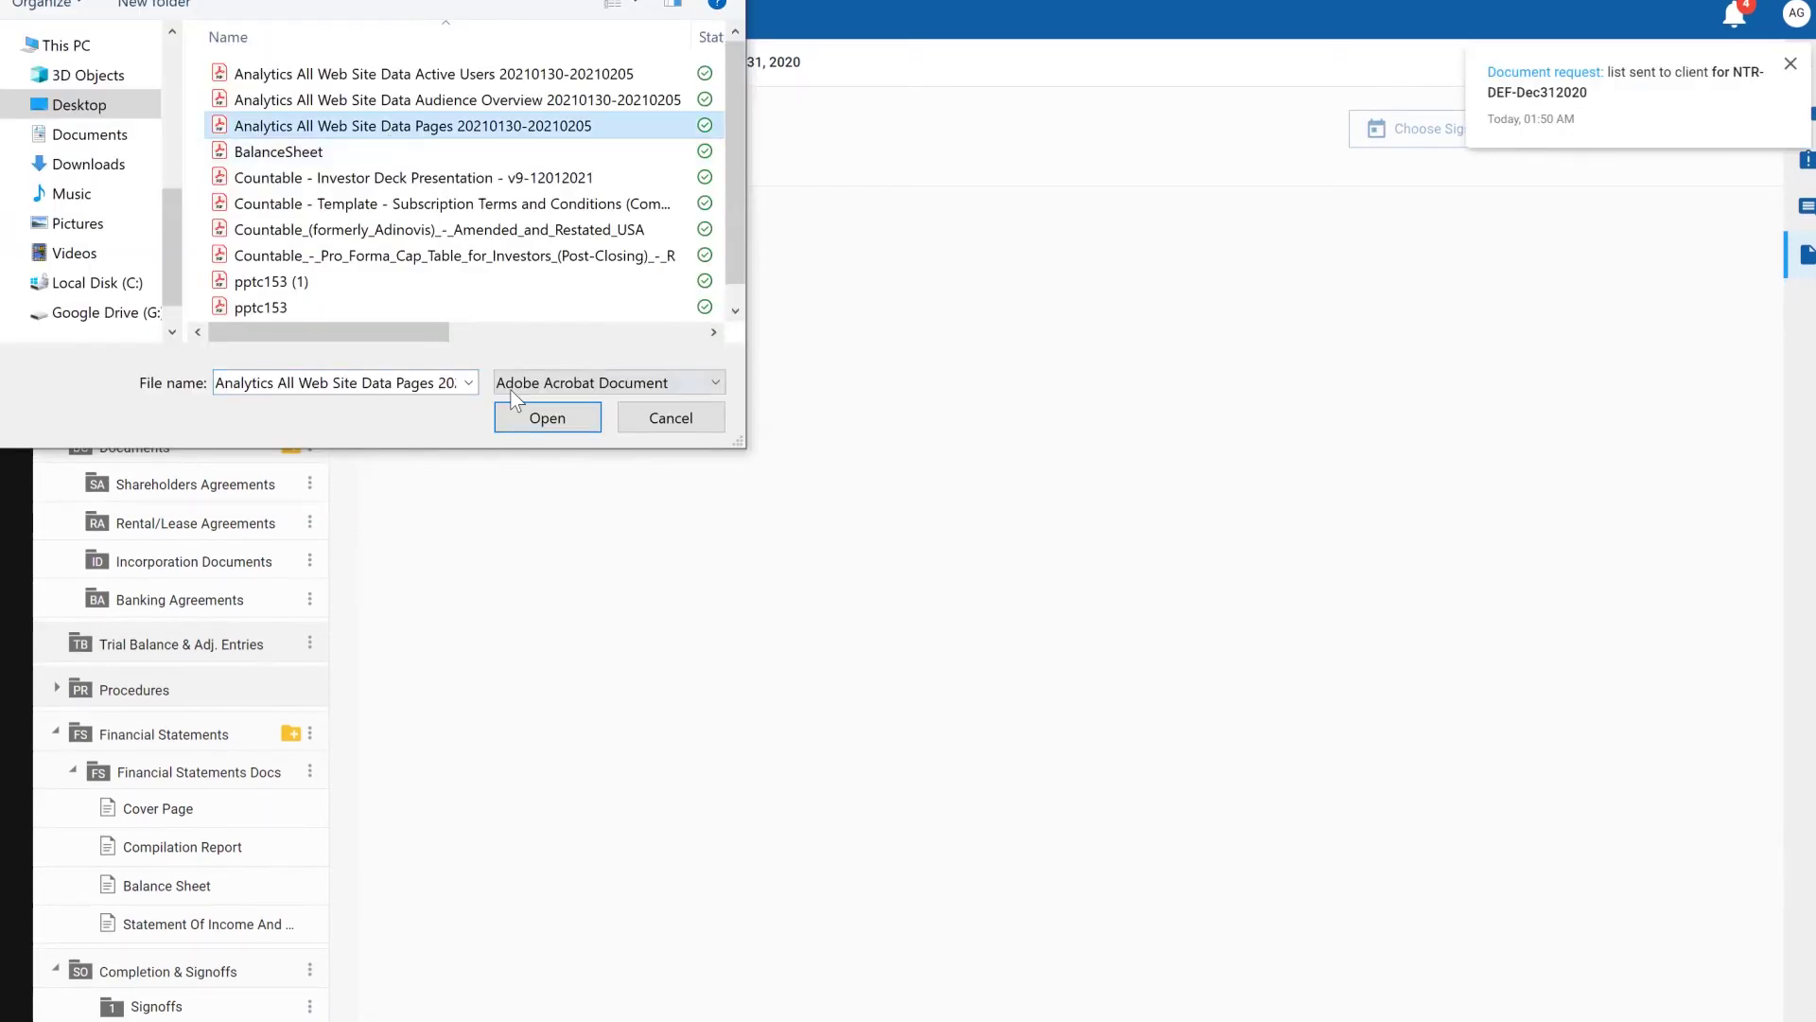
left_click(541, 413)
left_click(1495, 133)
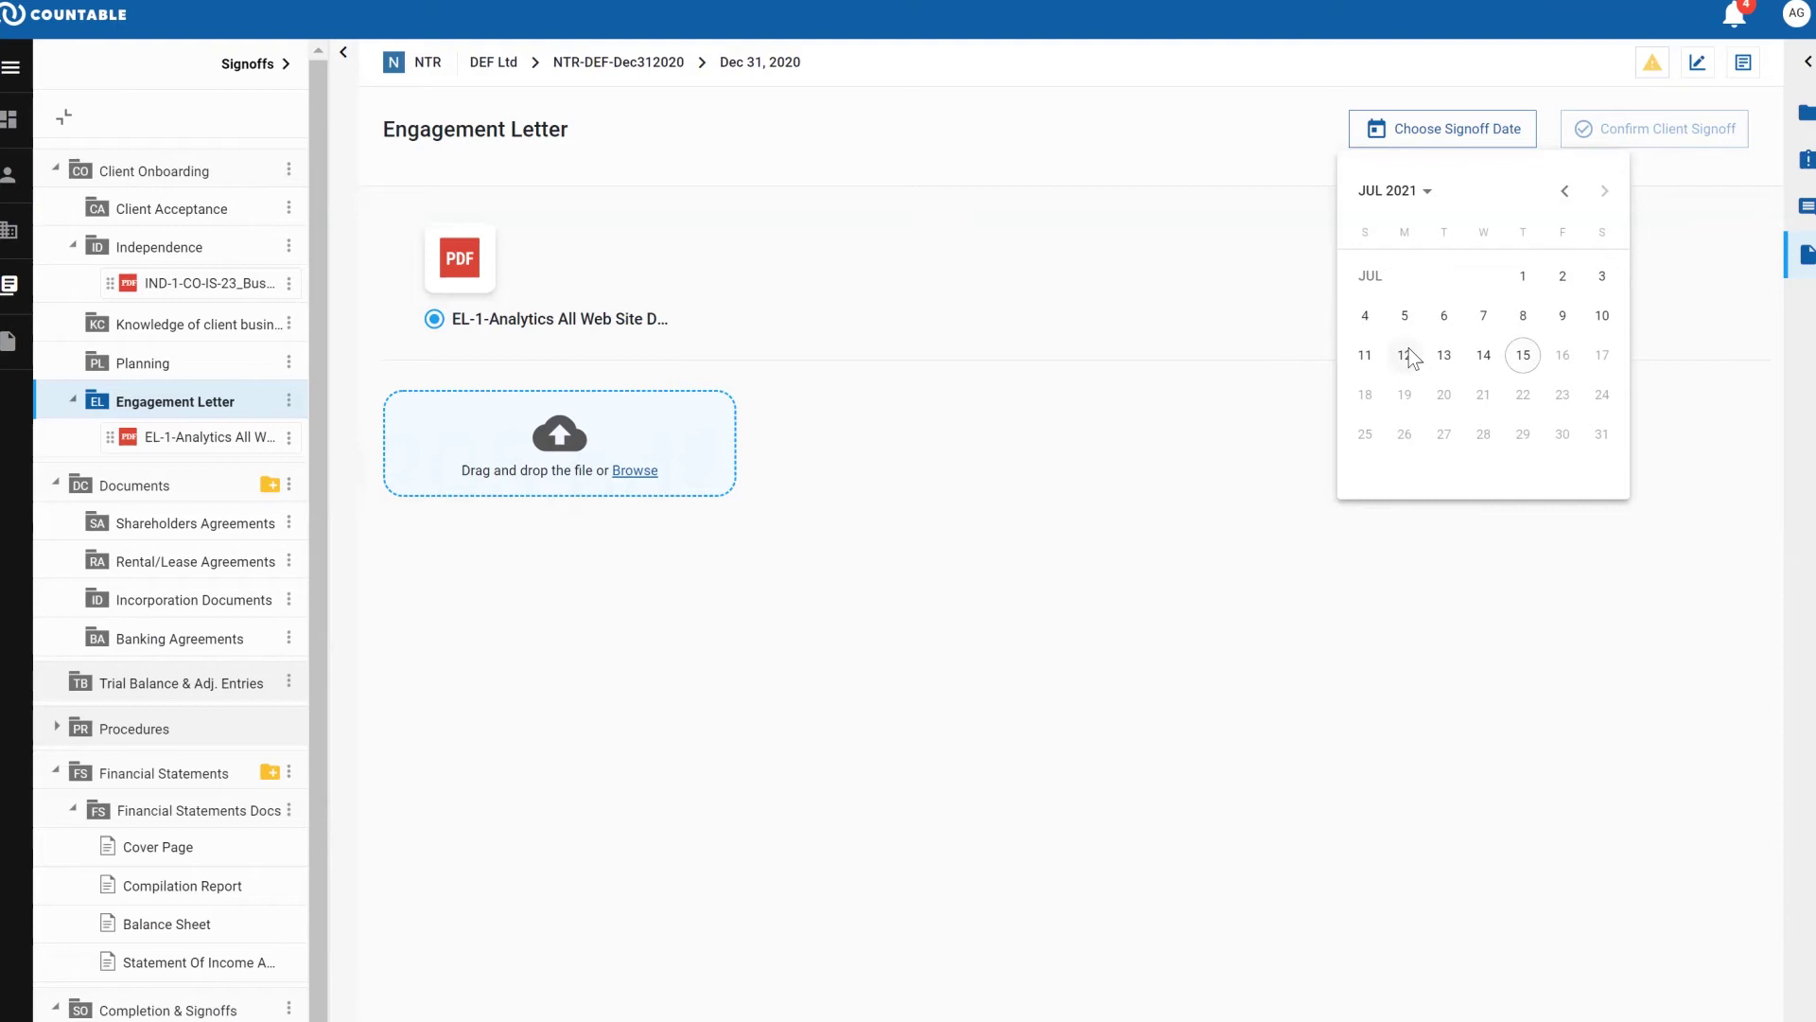
left_click(1406, 355)
left_click(1665, 132)
Step: Return to the Completion checklist and sign off the Engagement Letter for the preparer and 1st reviewer
left_click(208, 1010)
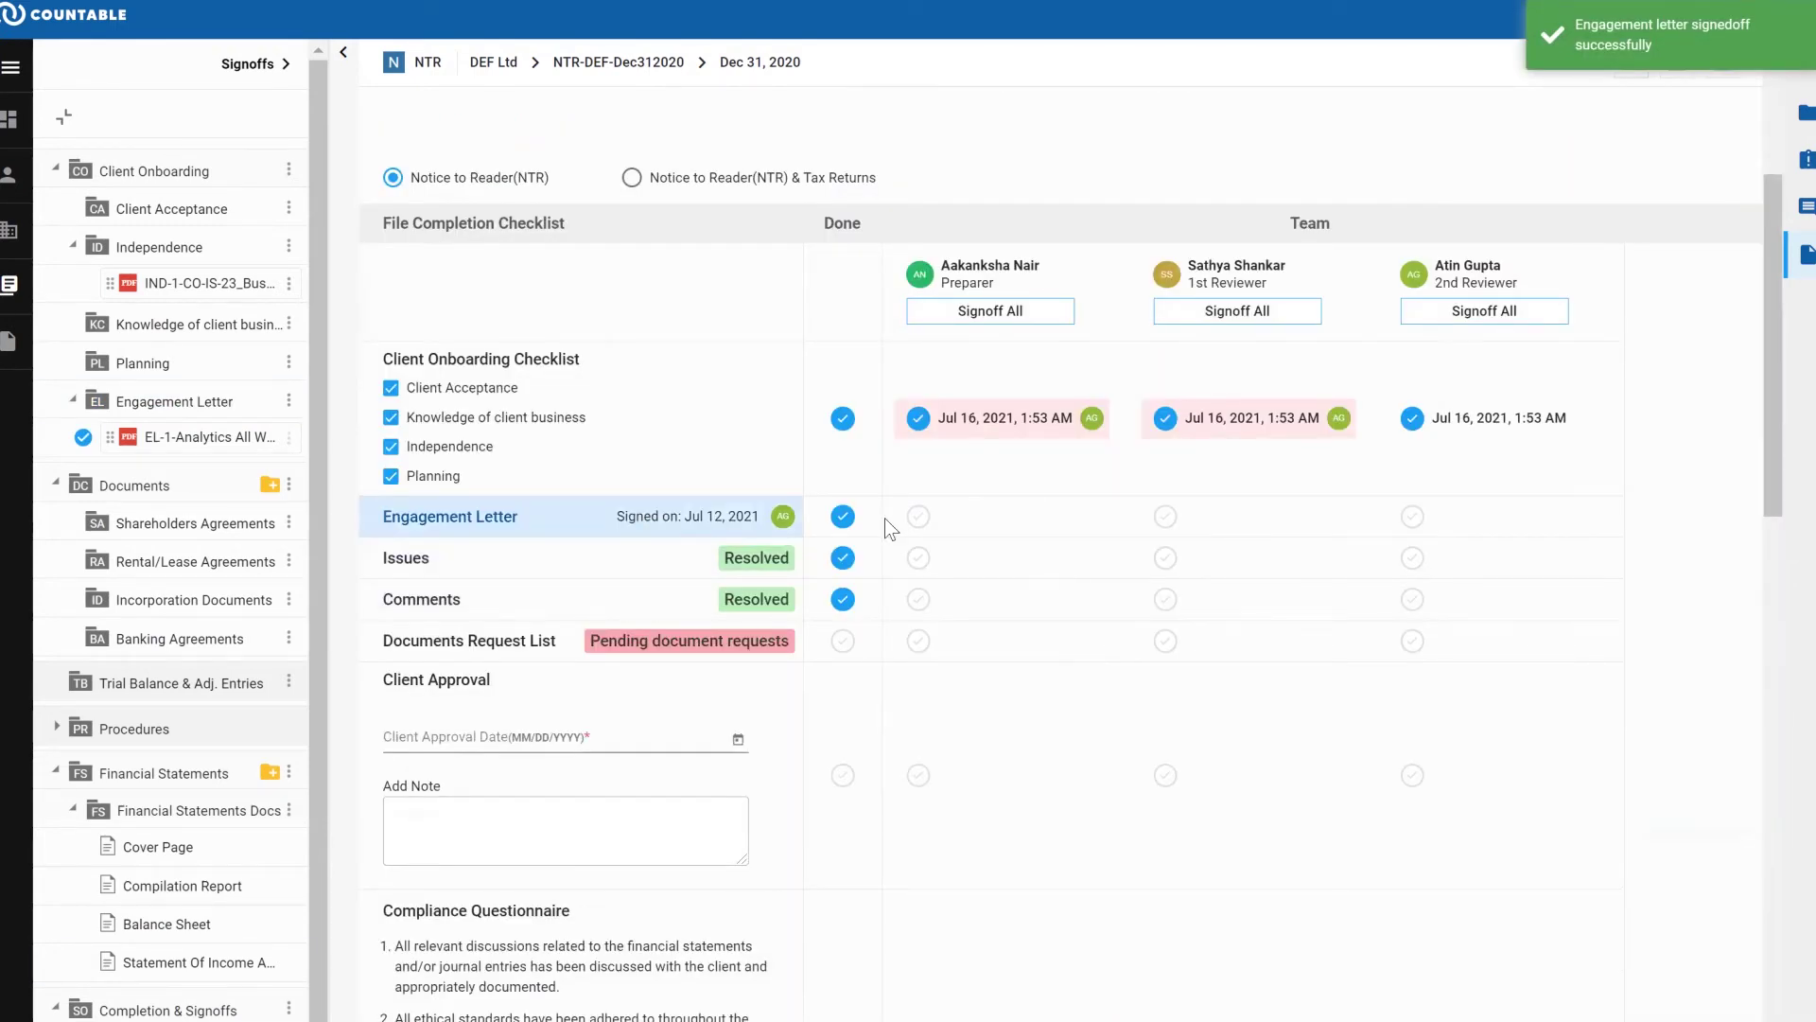
left_click(917, 516)
left_click(1173, 519)
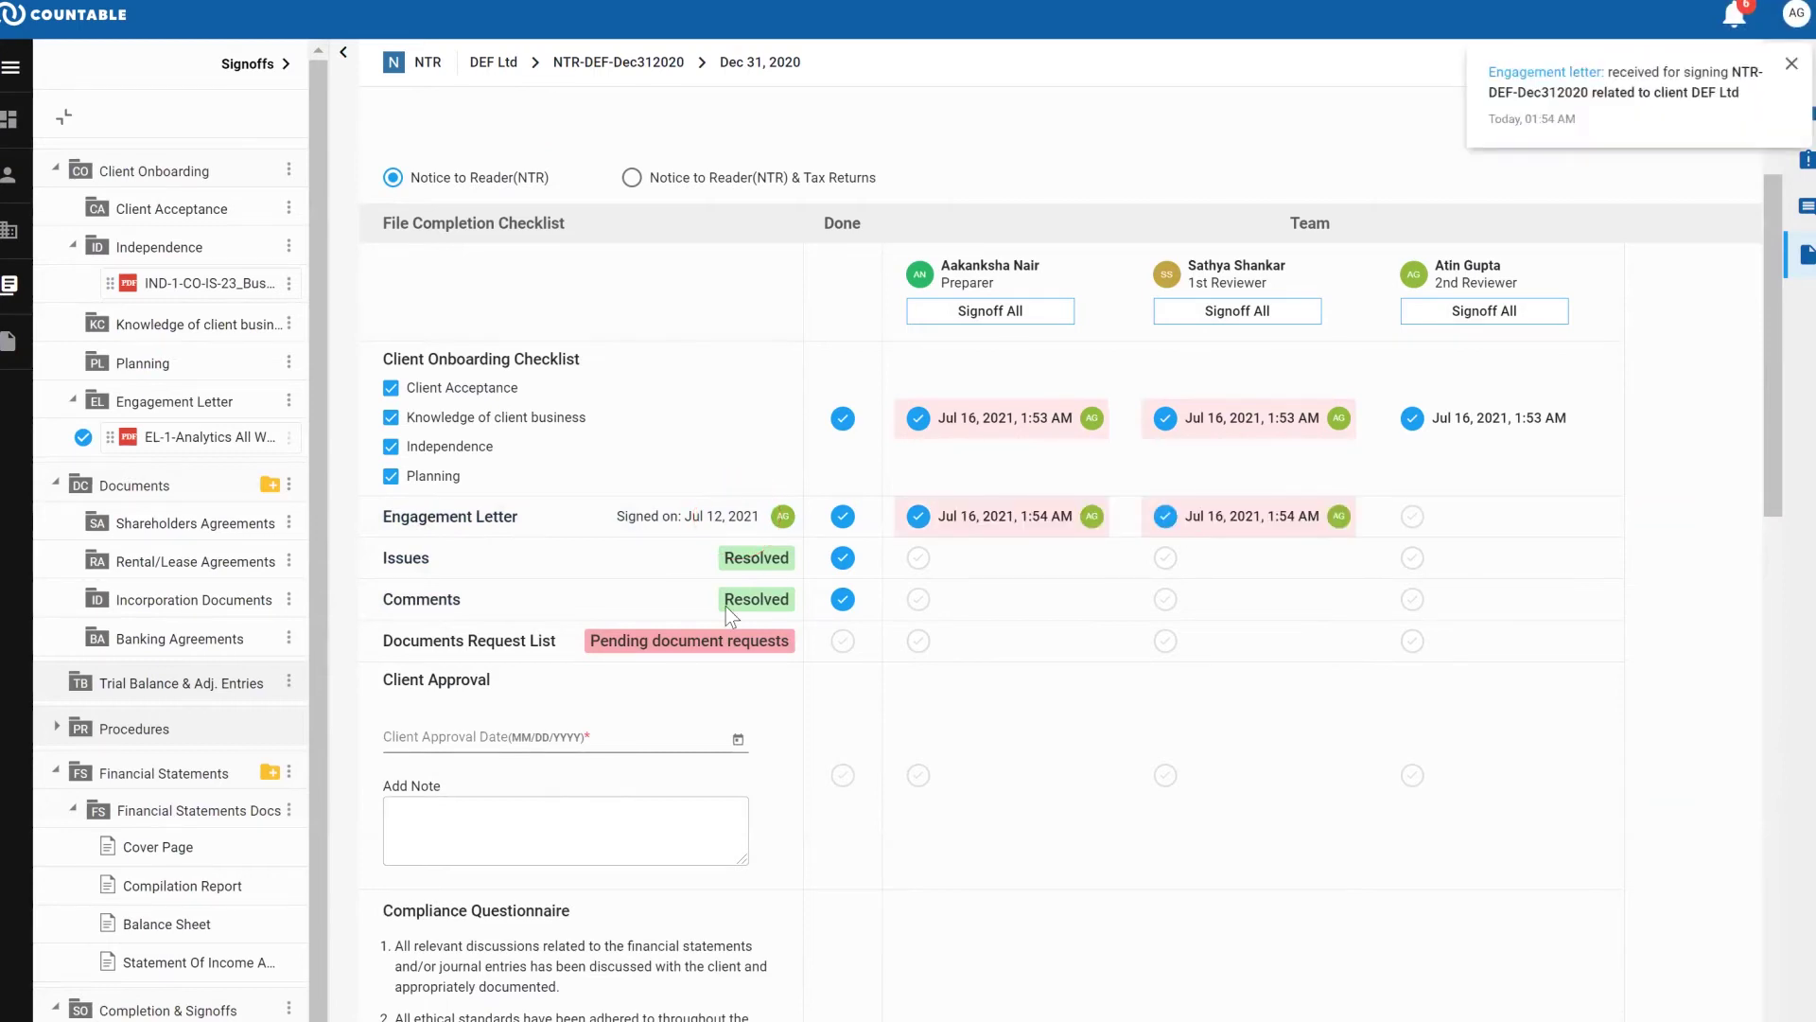
Step: Open the pending document requests from the checklist and delete the Cash and cash equivalents requests
double_click(747, 643)
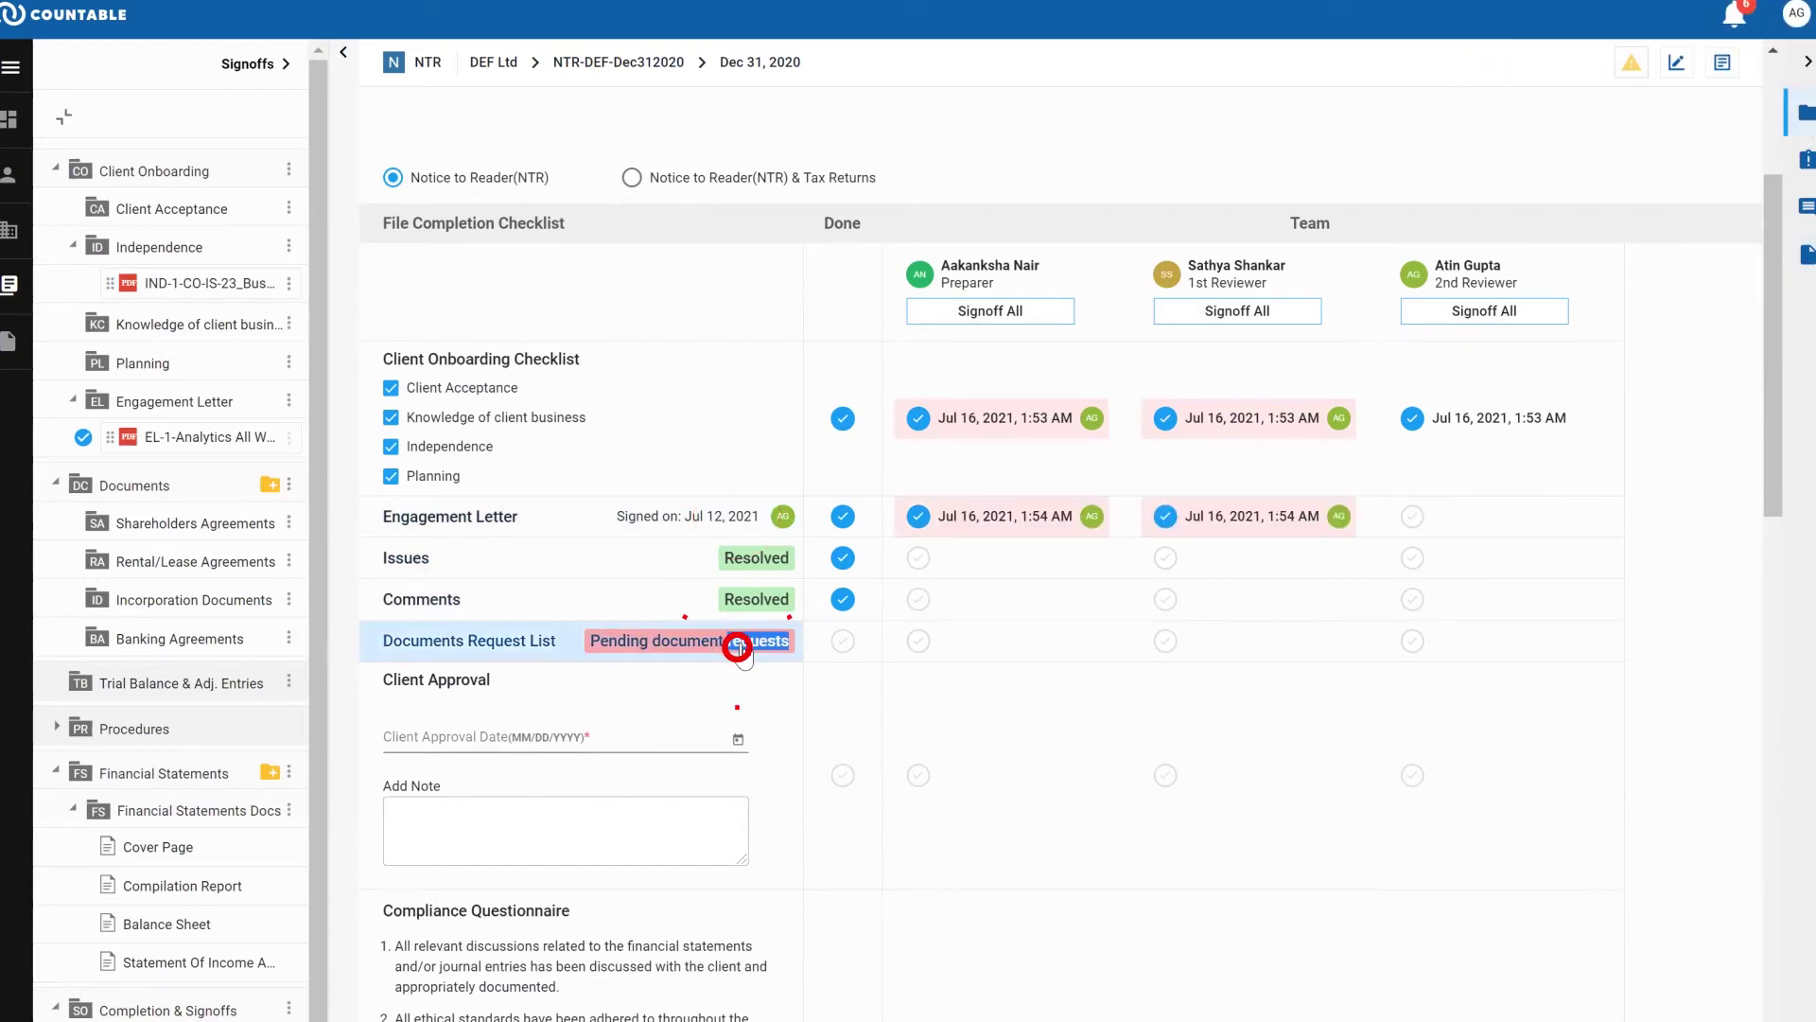
left_click(1608, 353)
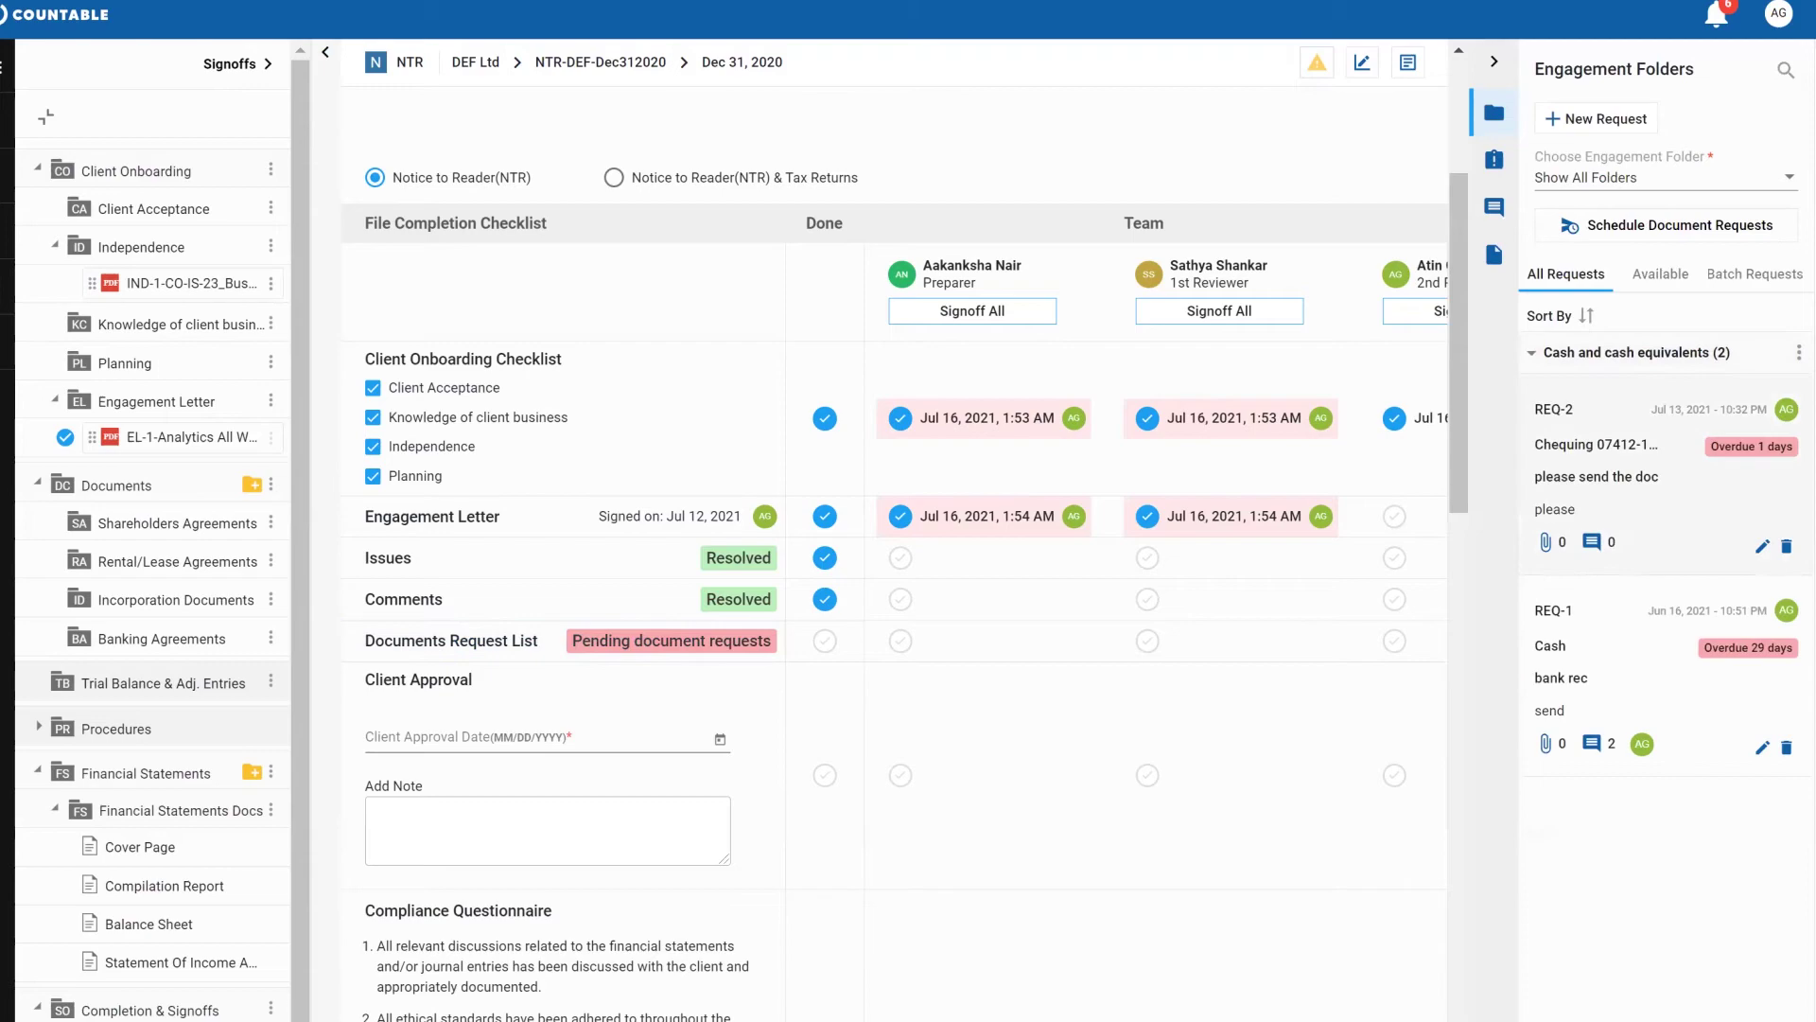
left_click(1786, 546)
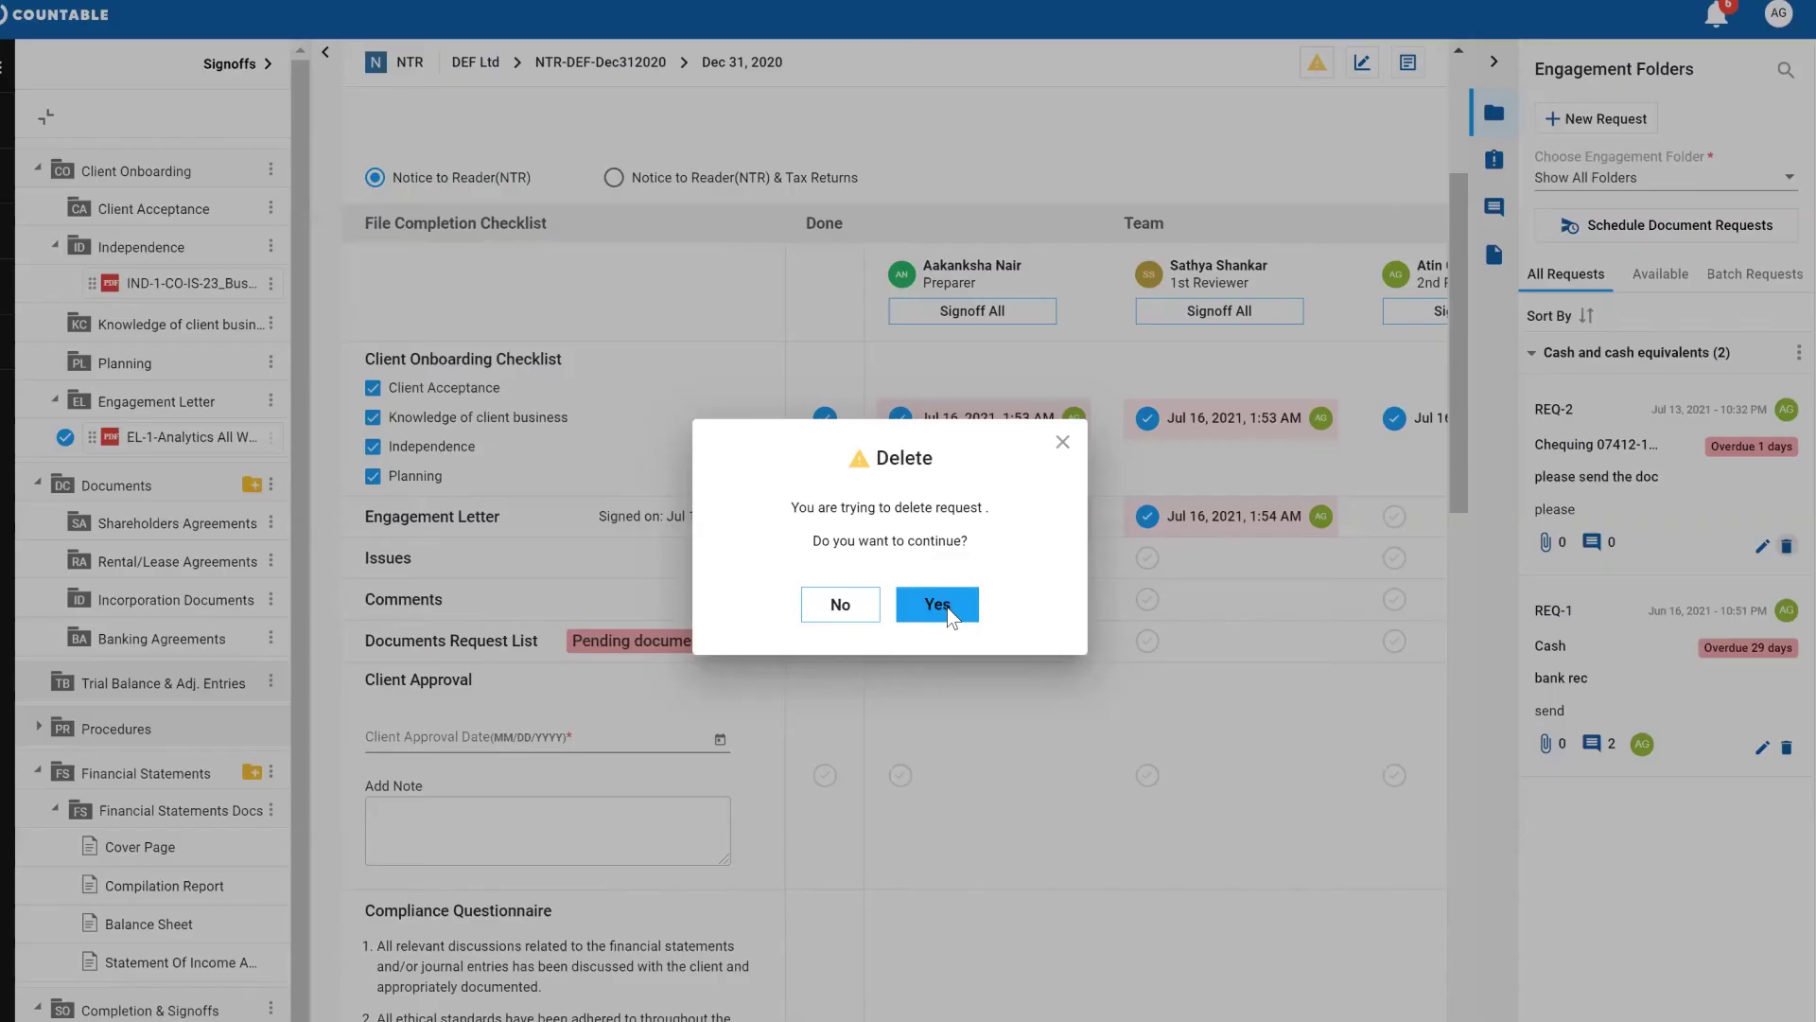
left_click(937, 604)
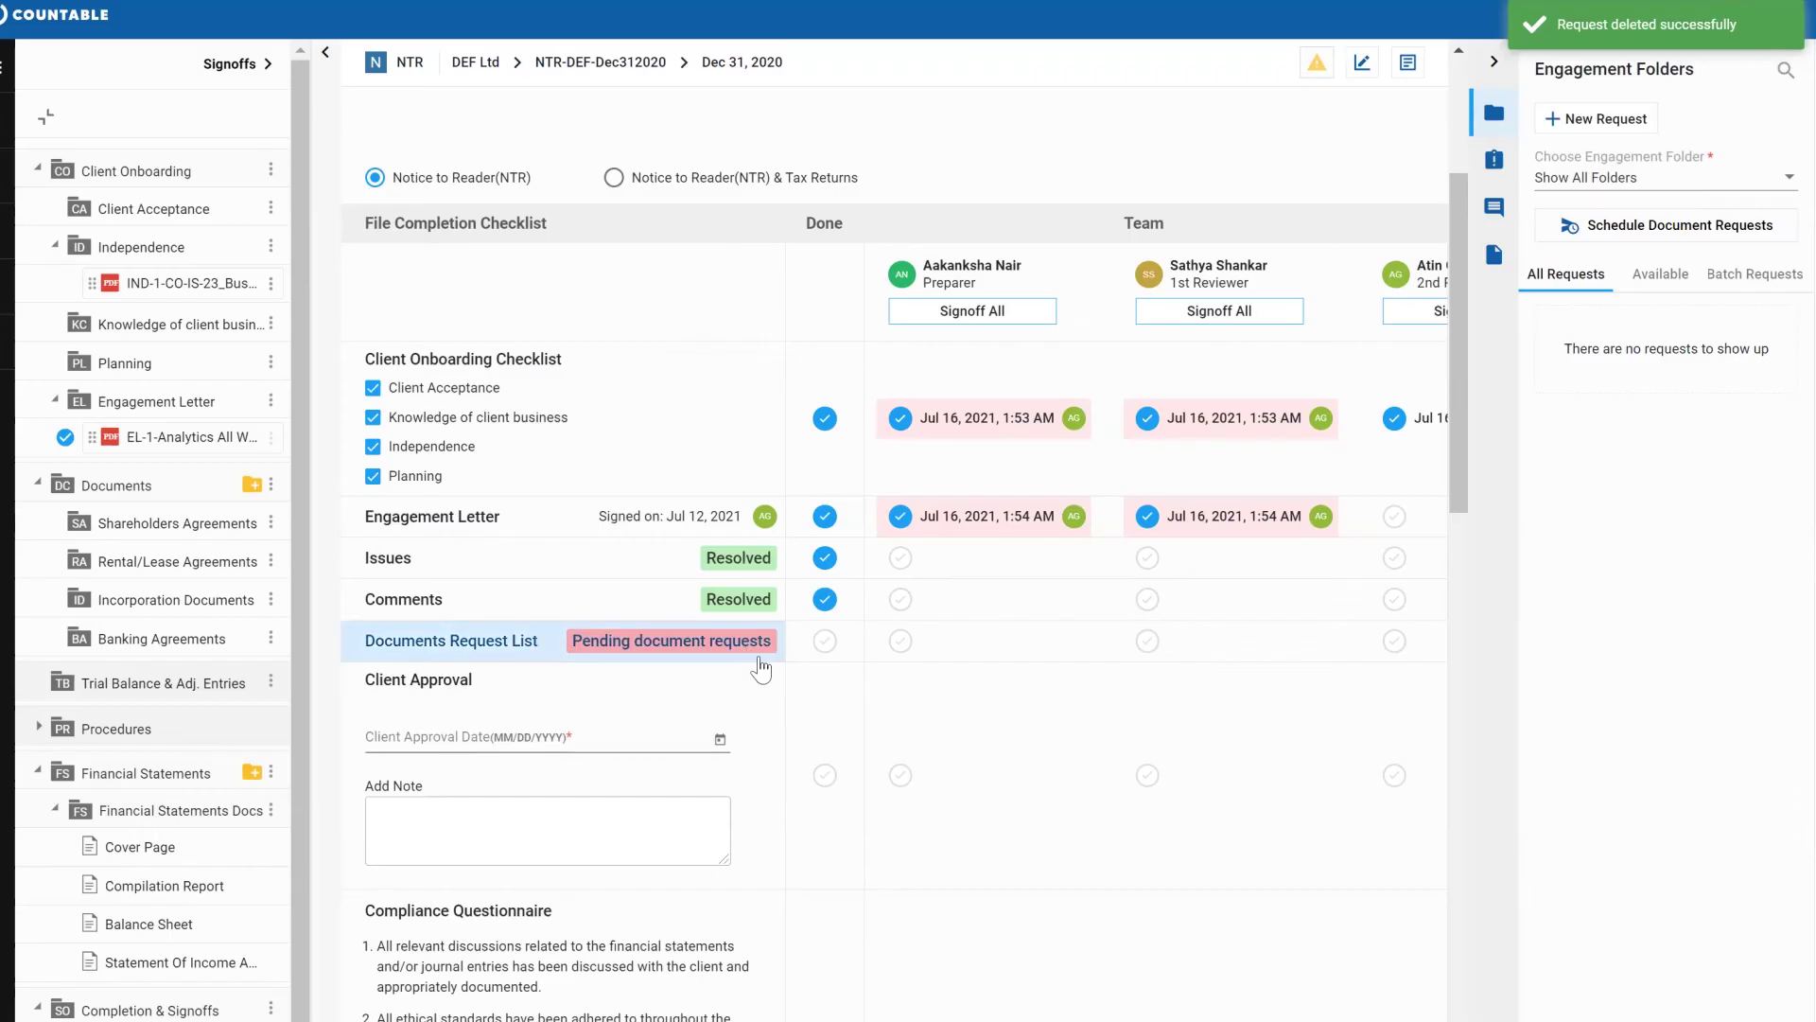
Step: Delete the remaining batch request REQ-3 for Cash
left_click(1758, 283)
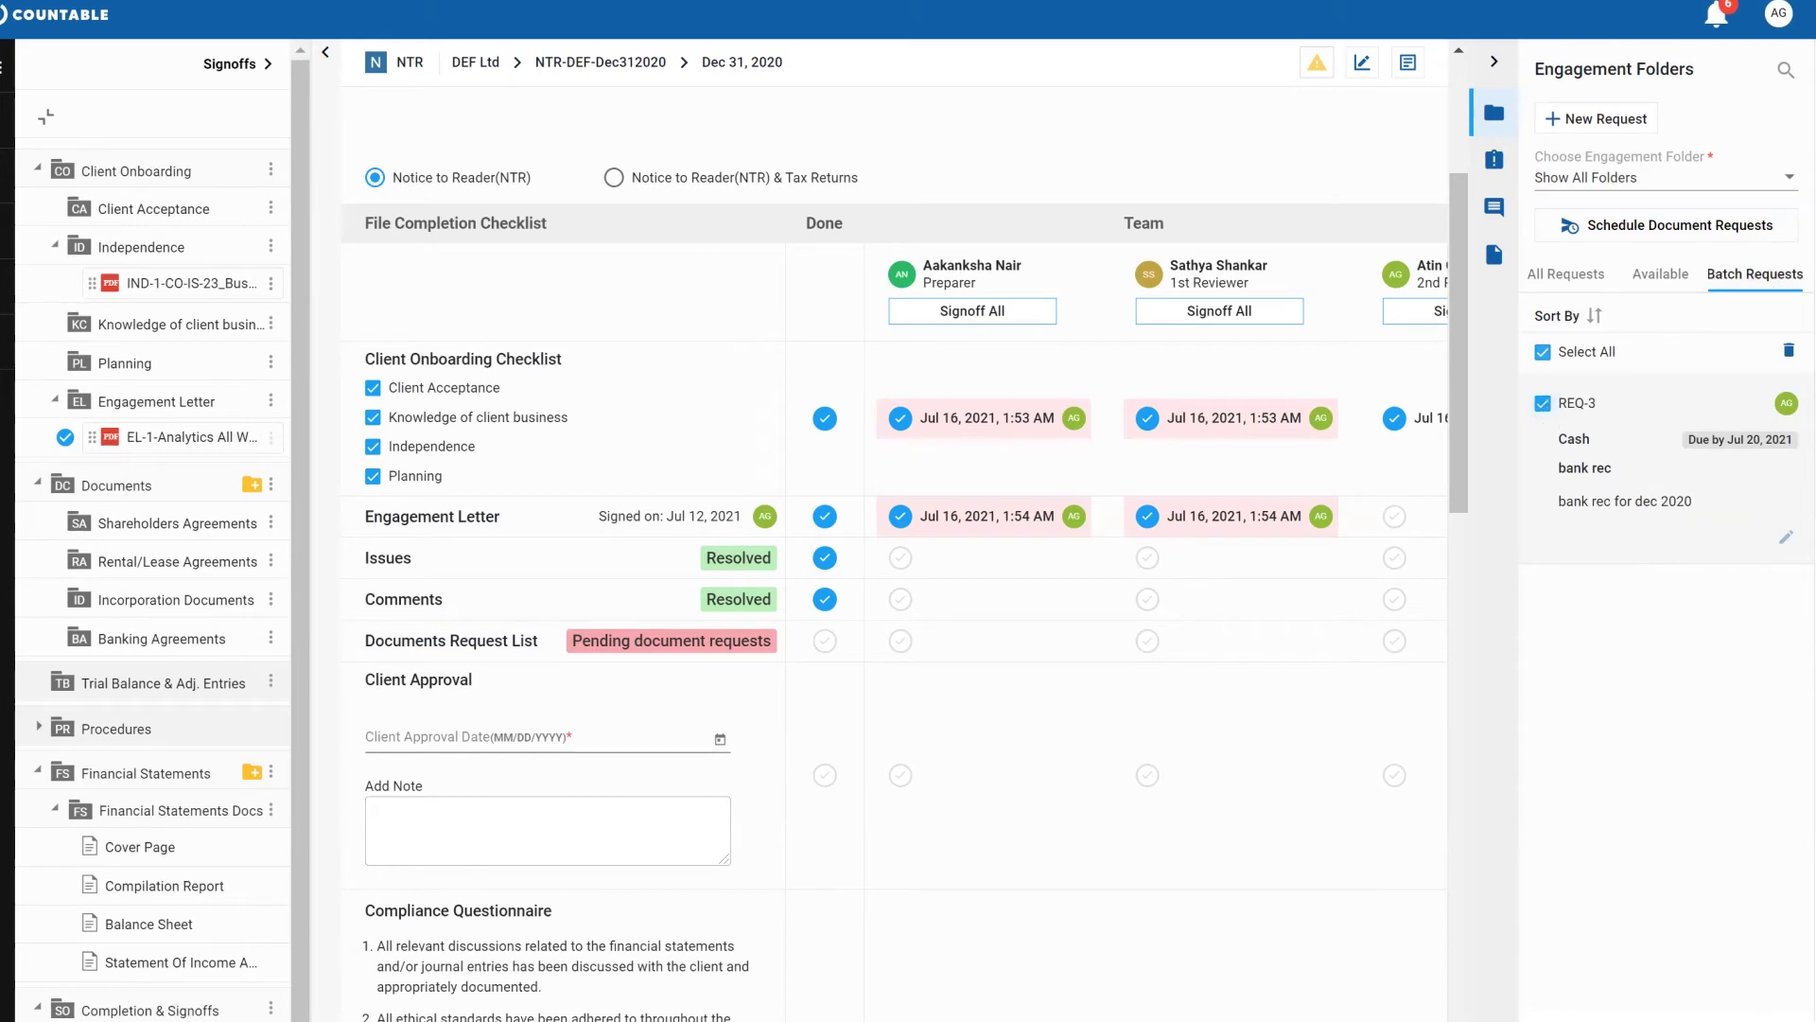
left_click(1786, 546)
left_click(957, 607)
Step: Mark the Compliance Questionnaire as done and give the final completion signoff for the 1st and 2nd reviewers
scroll(797, 655, "down", 10)
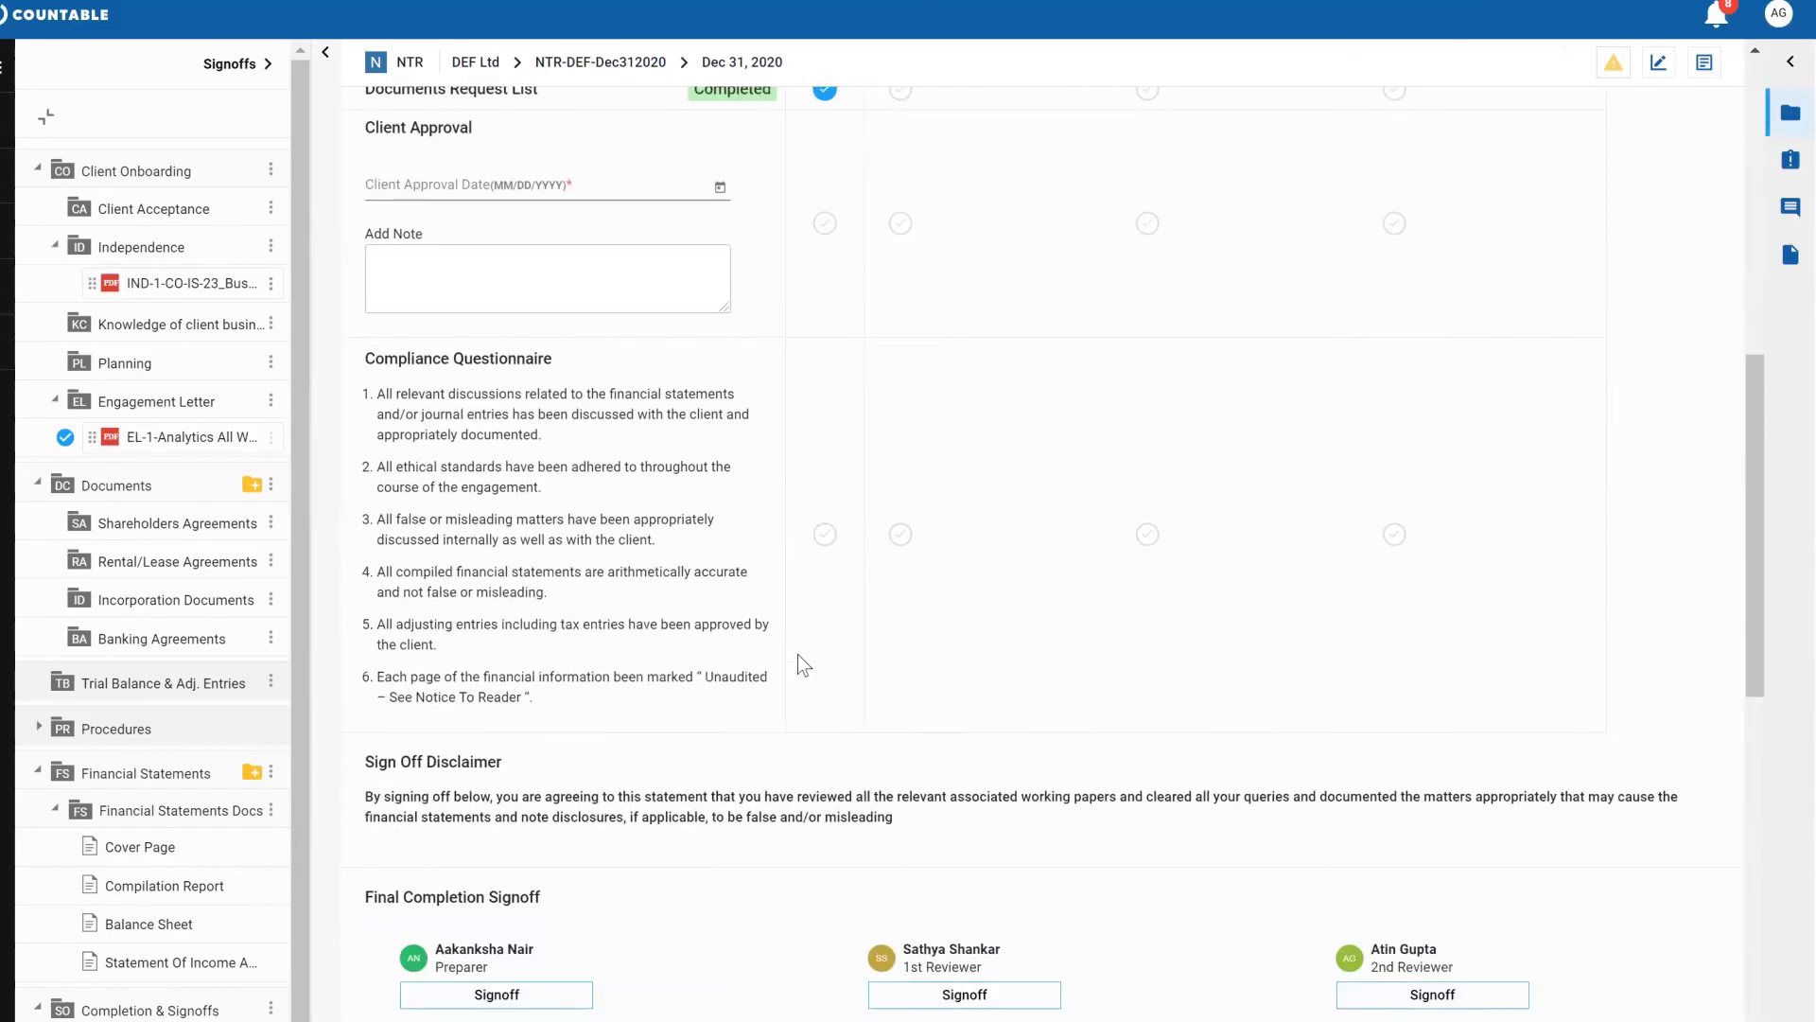
left_click(825, 148)
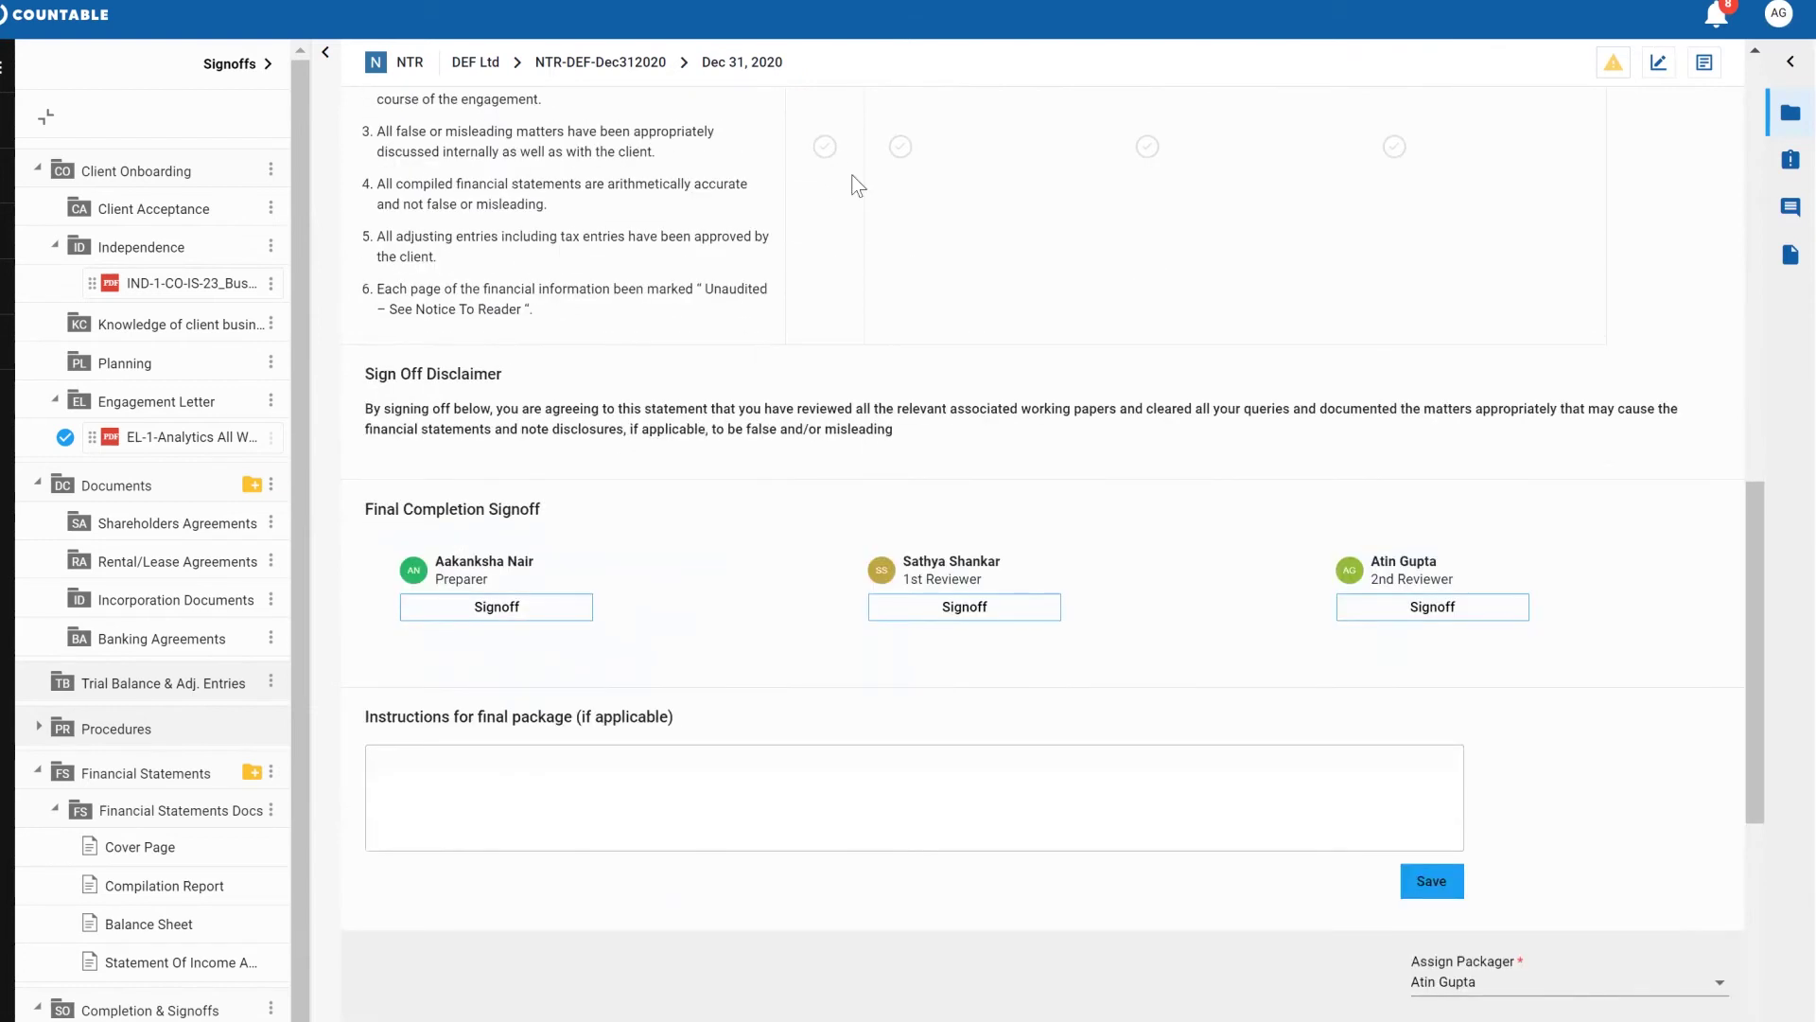
left_click(951, 608)
left_click(1440, 610)
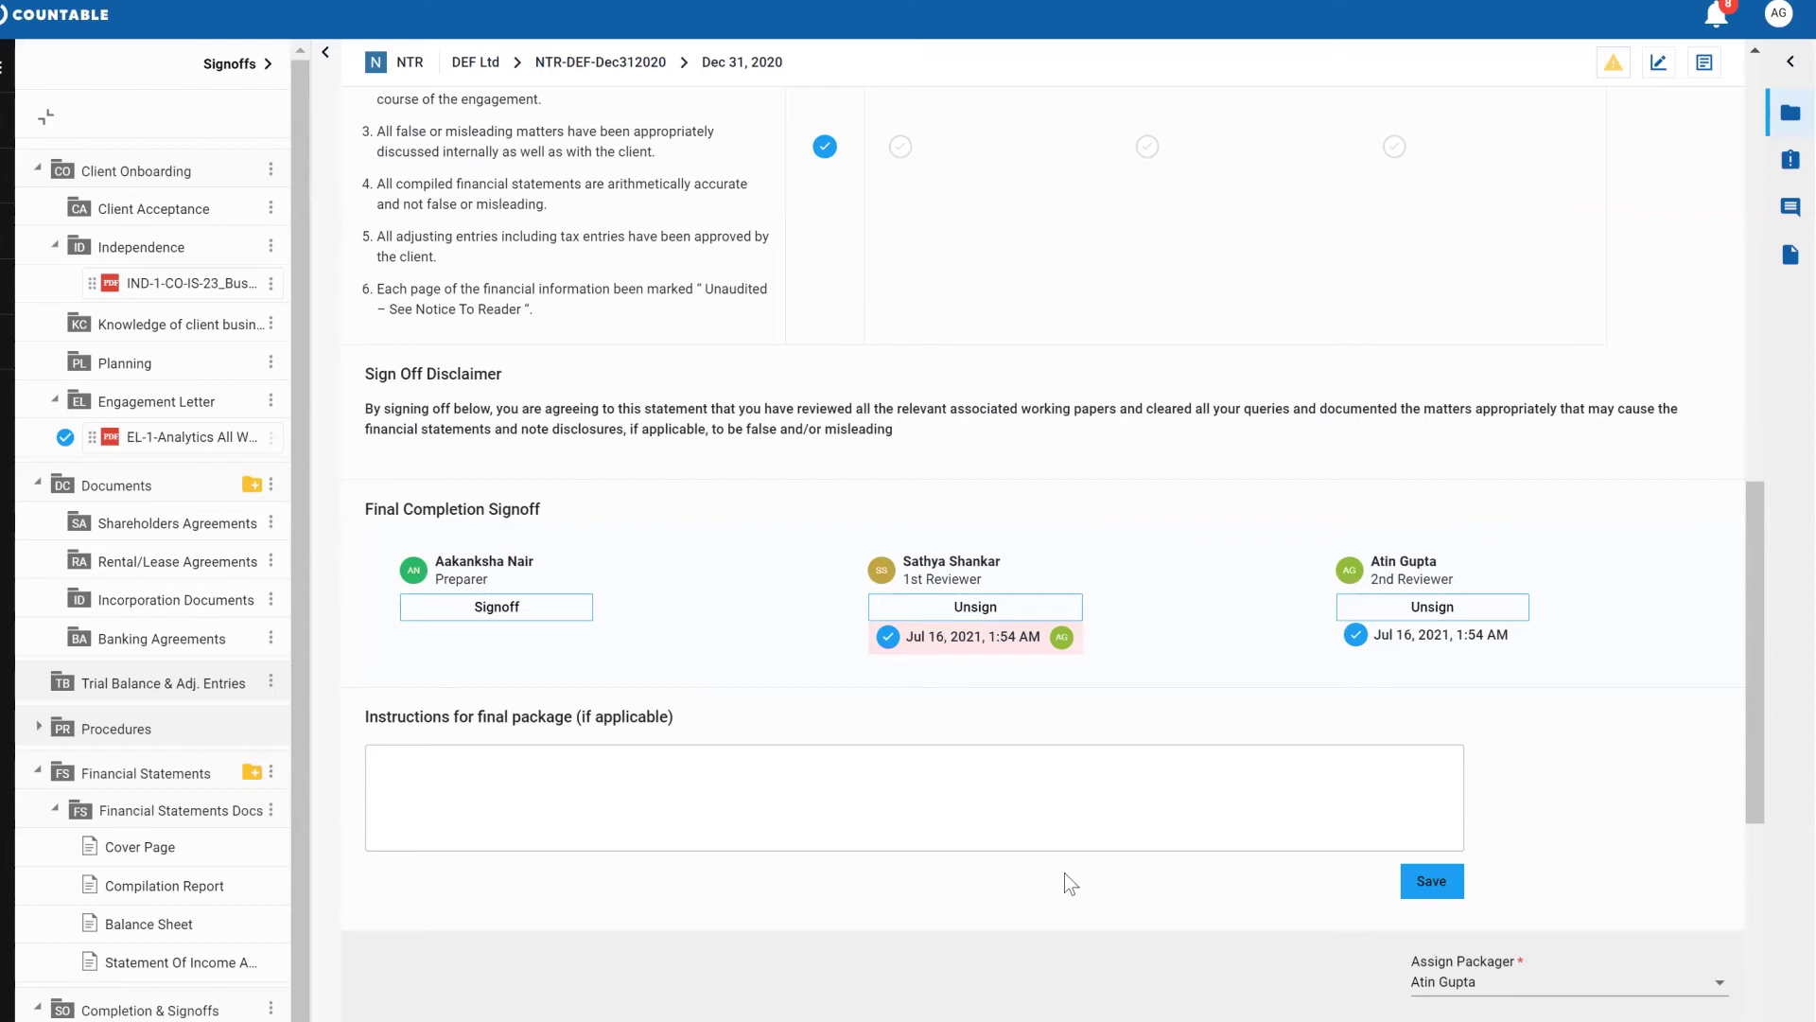
Step: Open Create File Template in the admin section and select all parts of the engagement for the template
scroll(1064, 872, "down", 2)
left_click(518, 596)
scroll(706, 633, "down", 4)
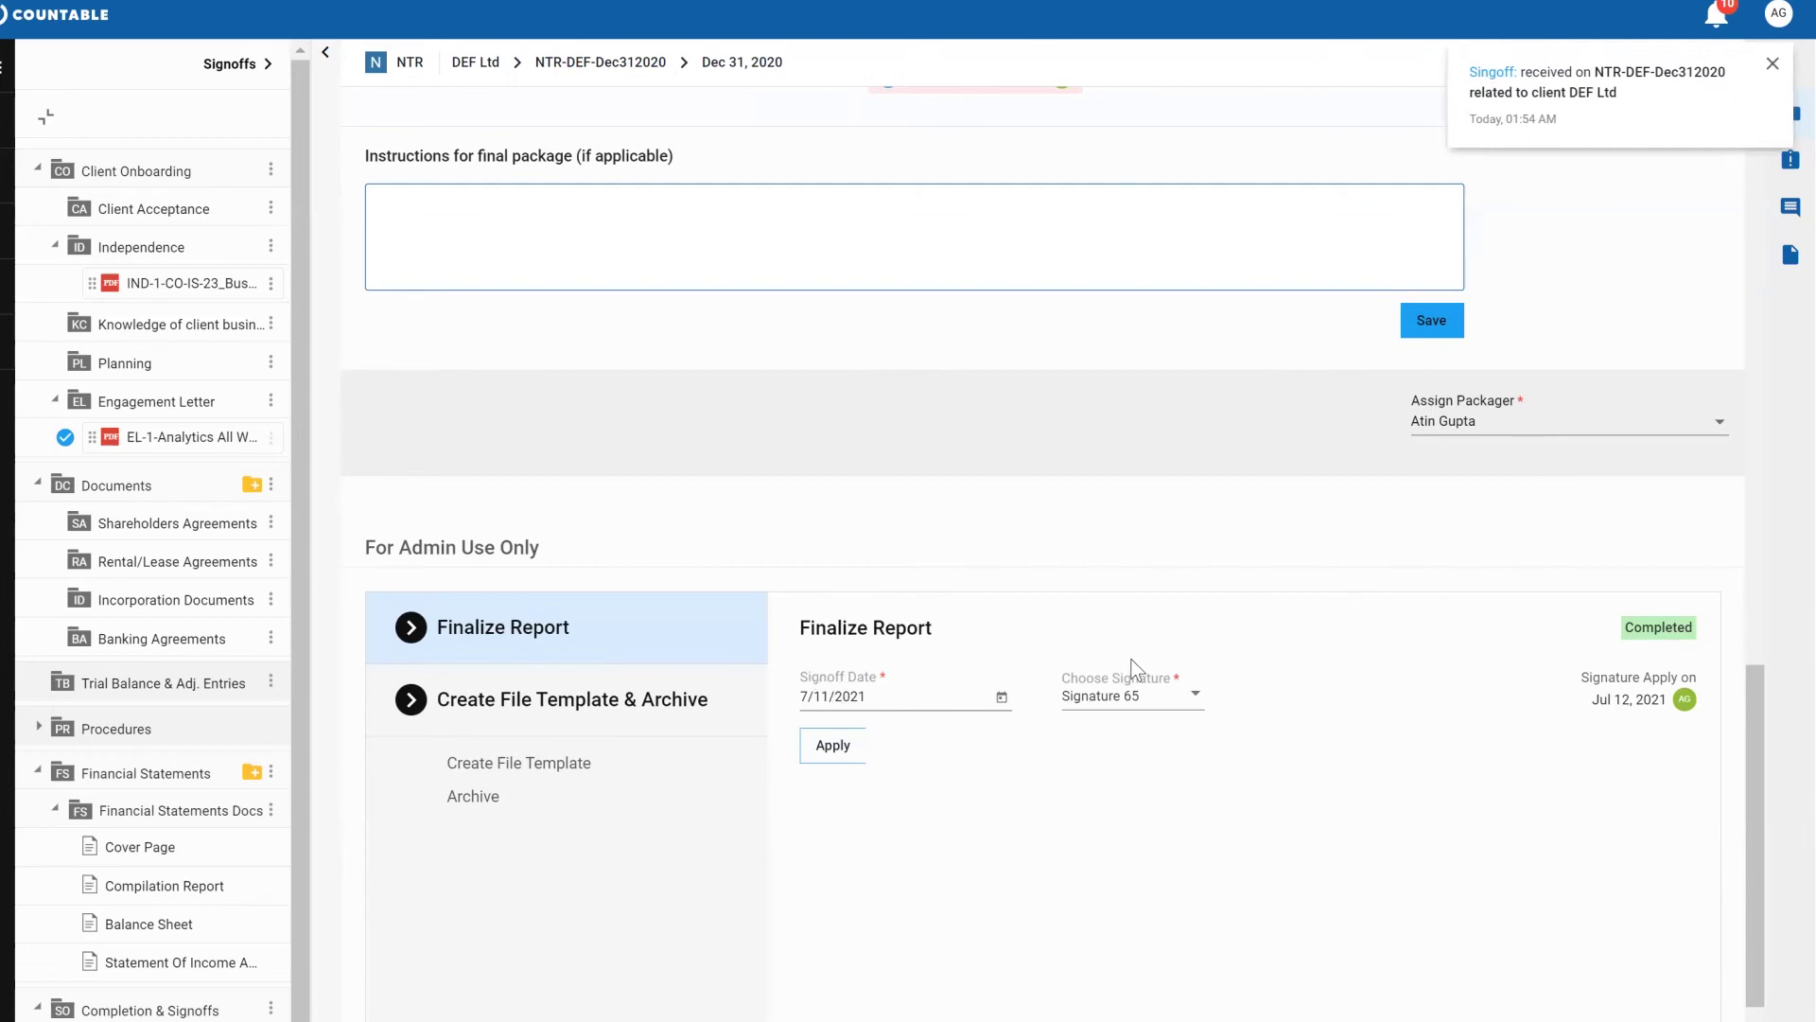
left_click(543, 767)
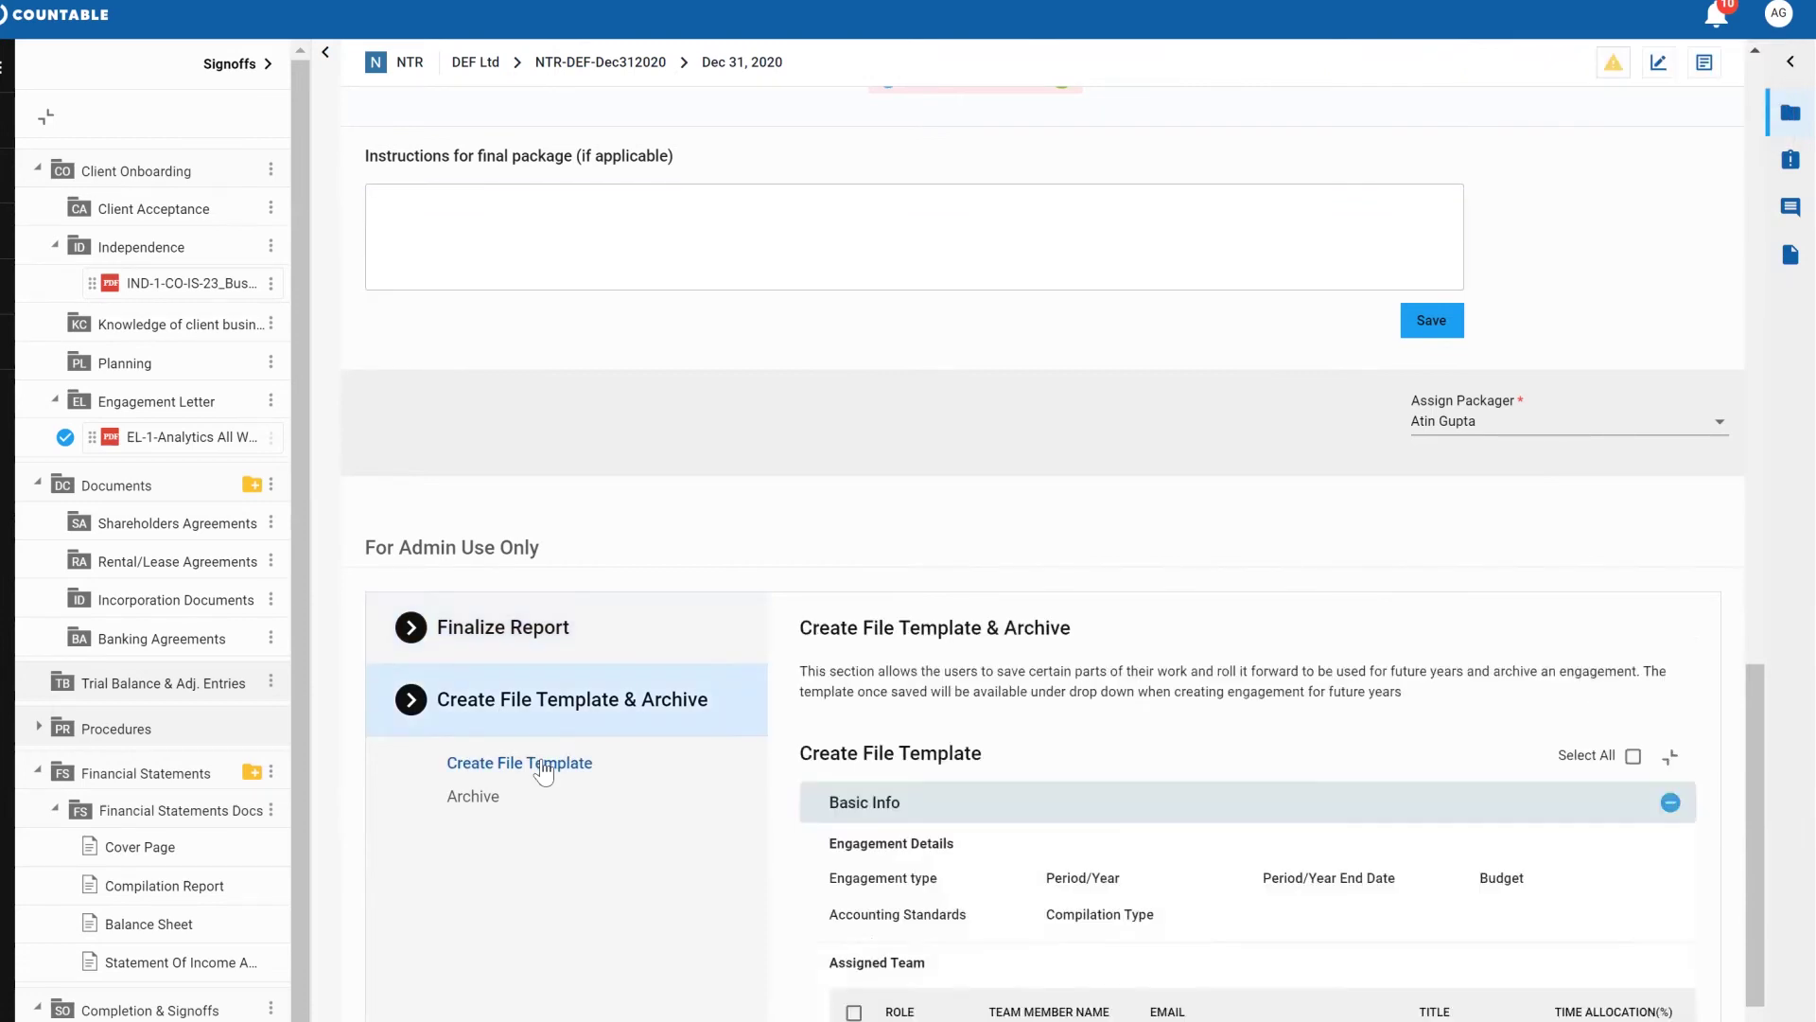
scroll(1149, 849, "down", 7)
scroll(1003, 538, "down", 3)
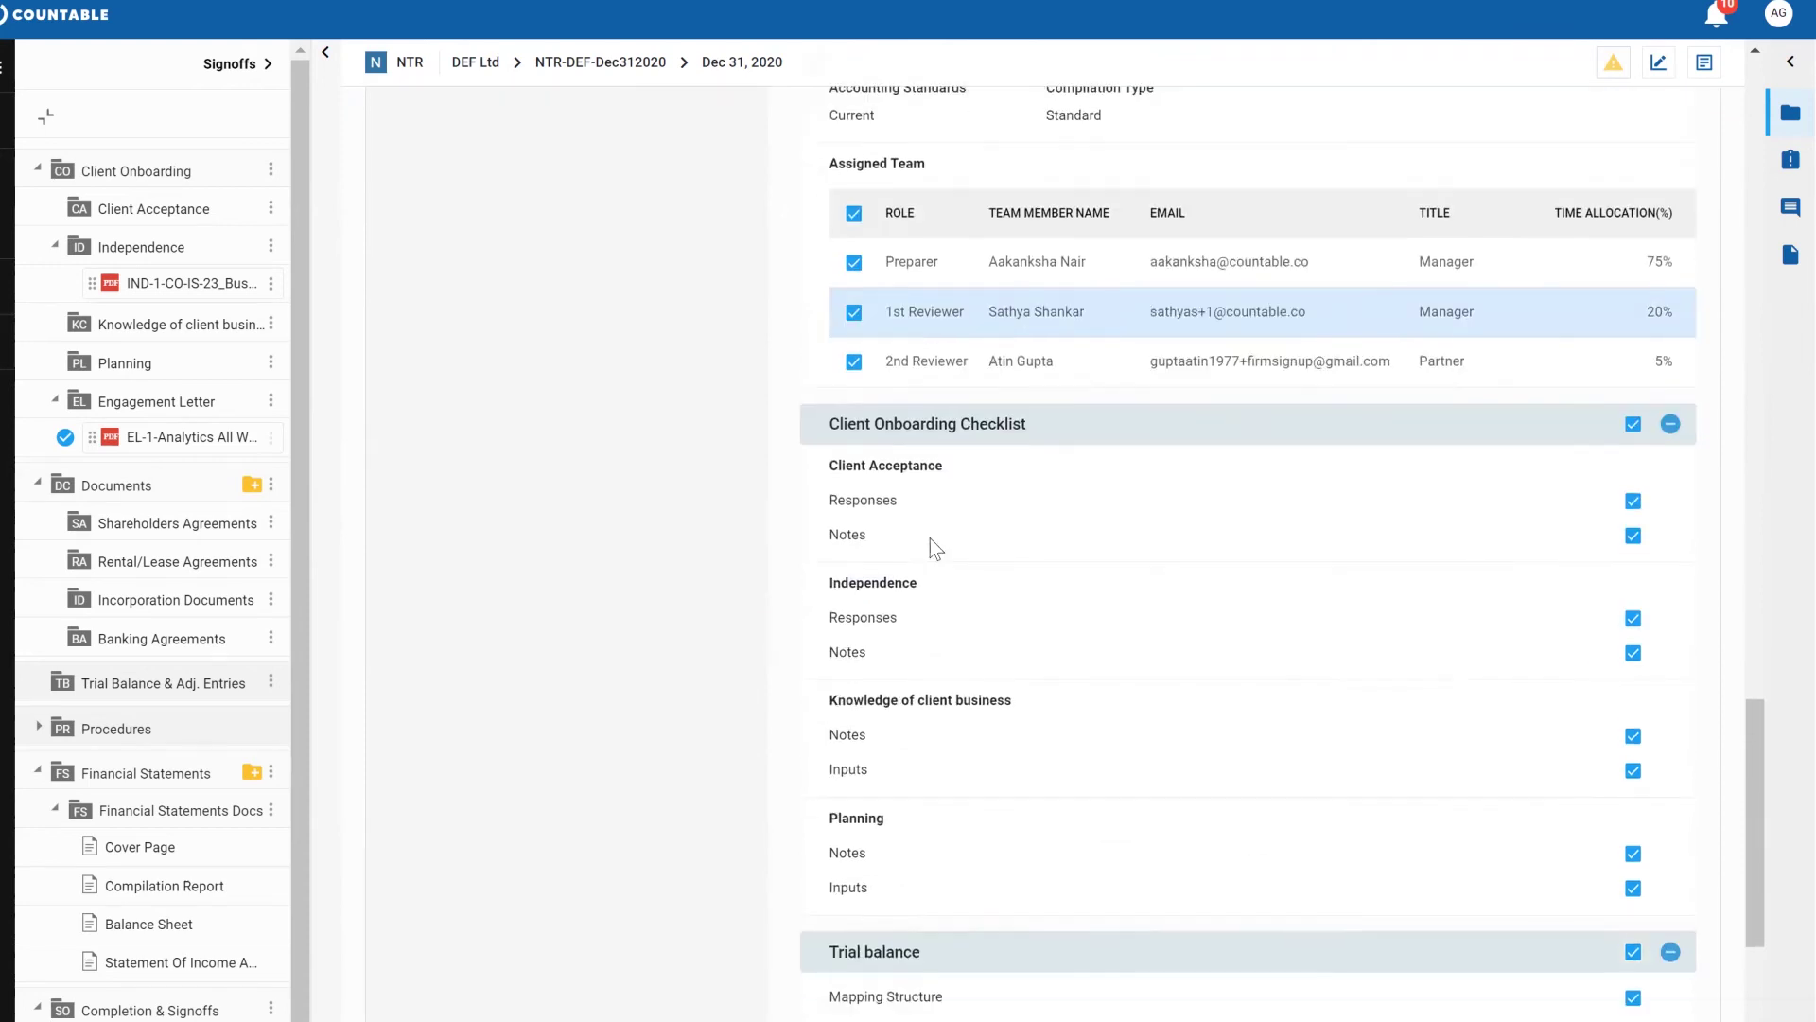
Step: Complete the template name as NTR-DEF-Dec312020-T13 and save the file template
scroll(913, 748, "down", 5)
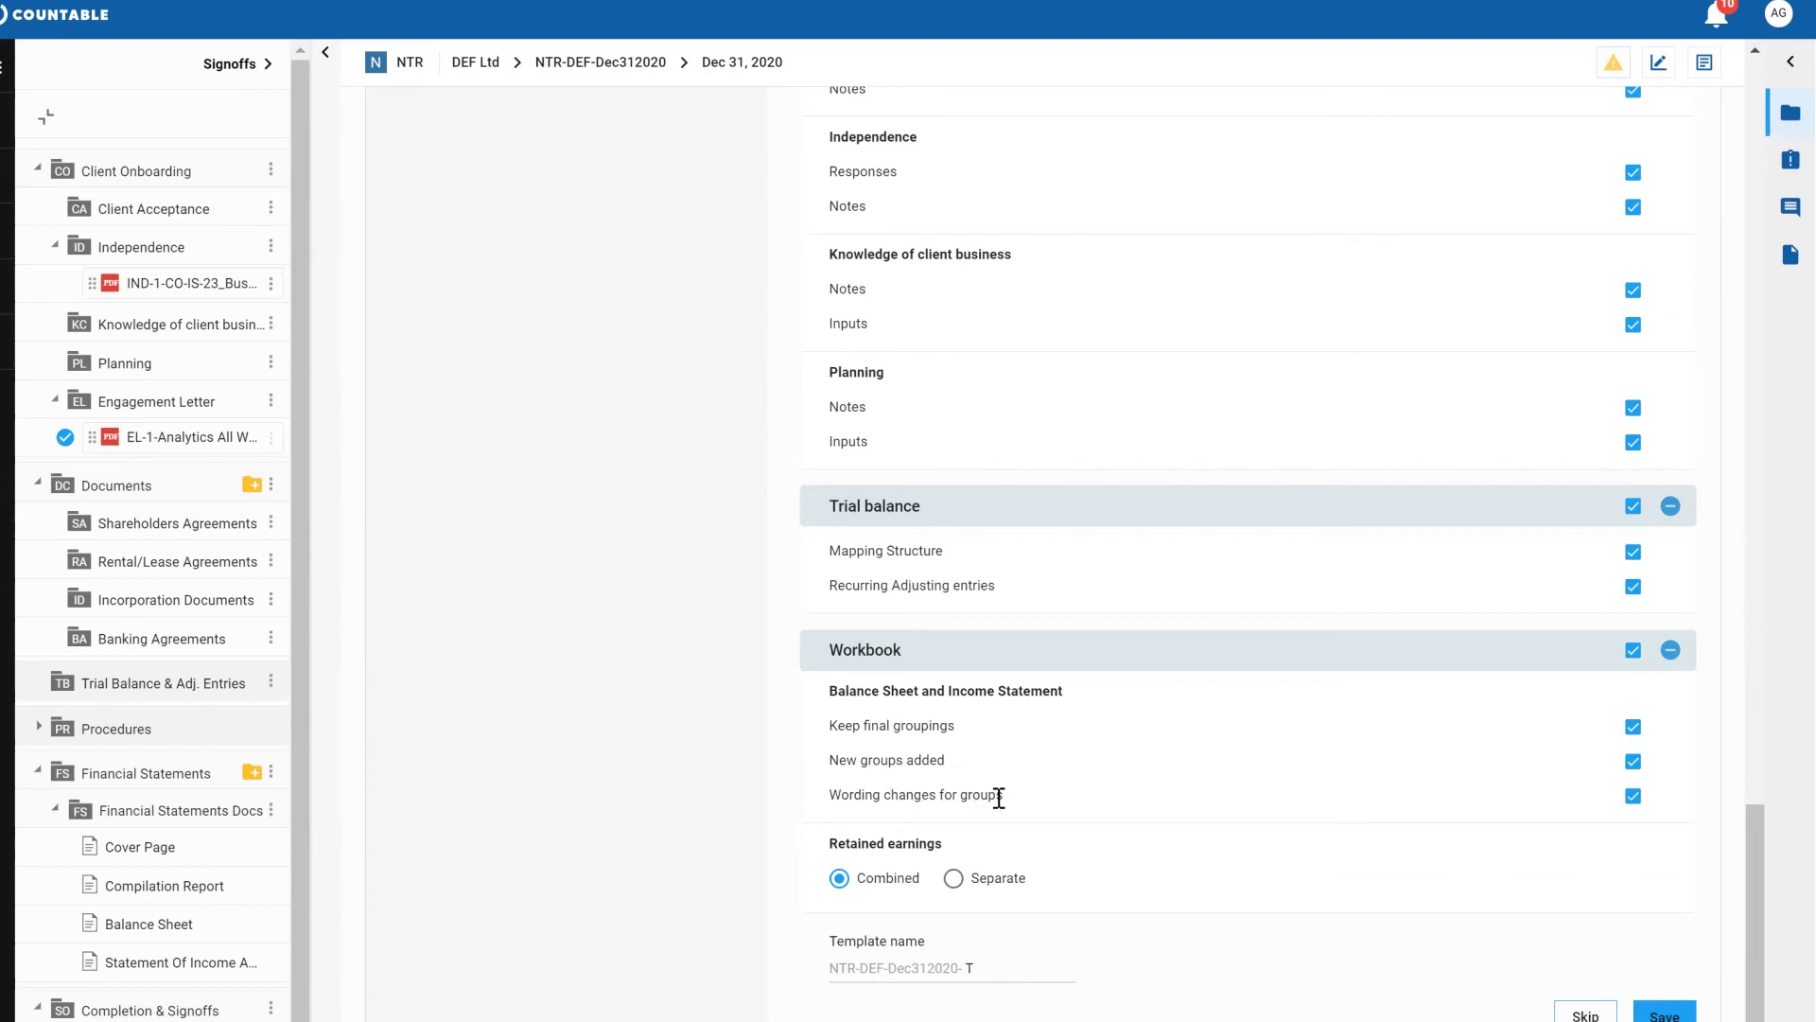
scroll(1049, 811, "down", 1)
left_click(1022, 917)
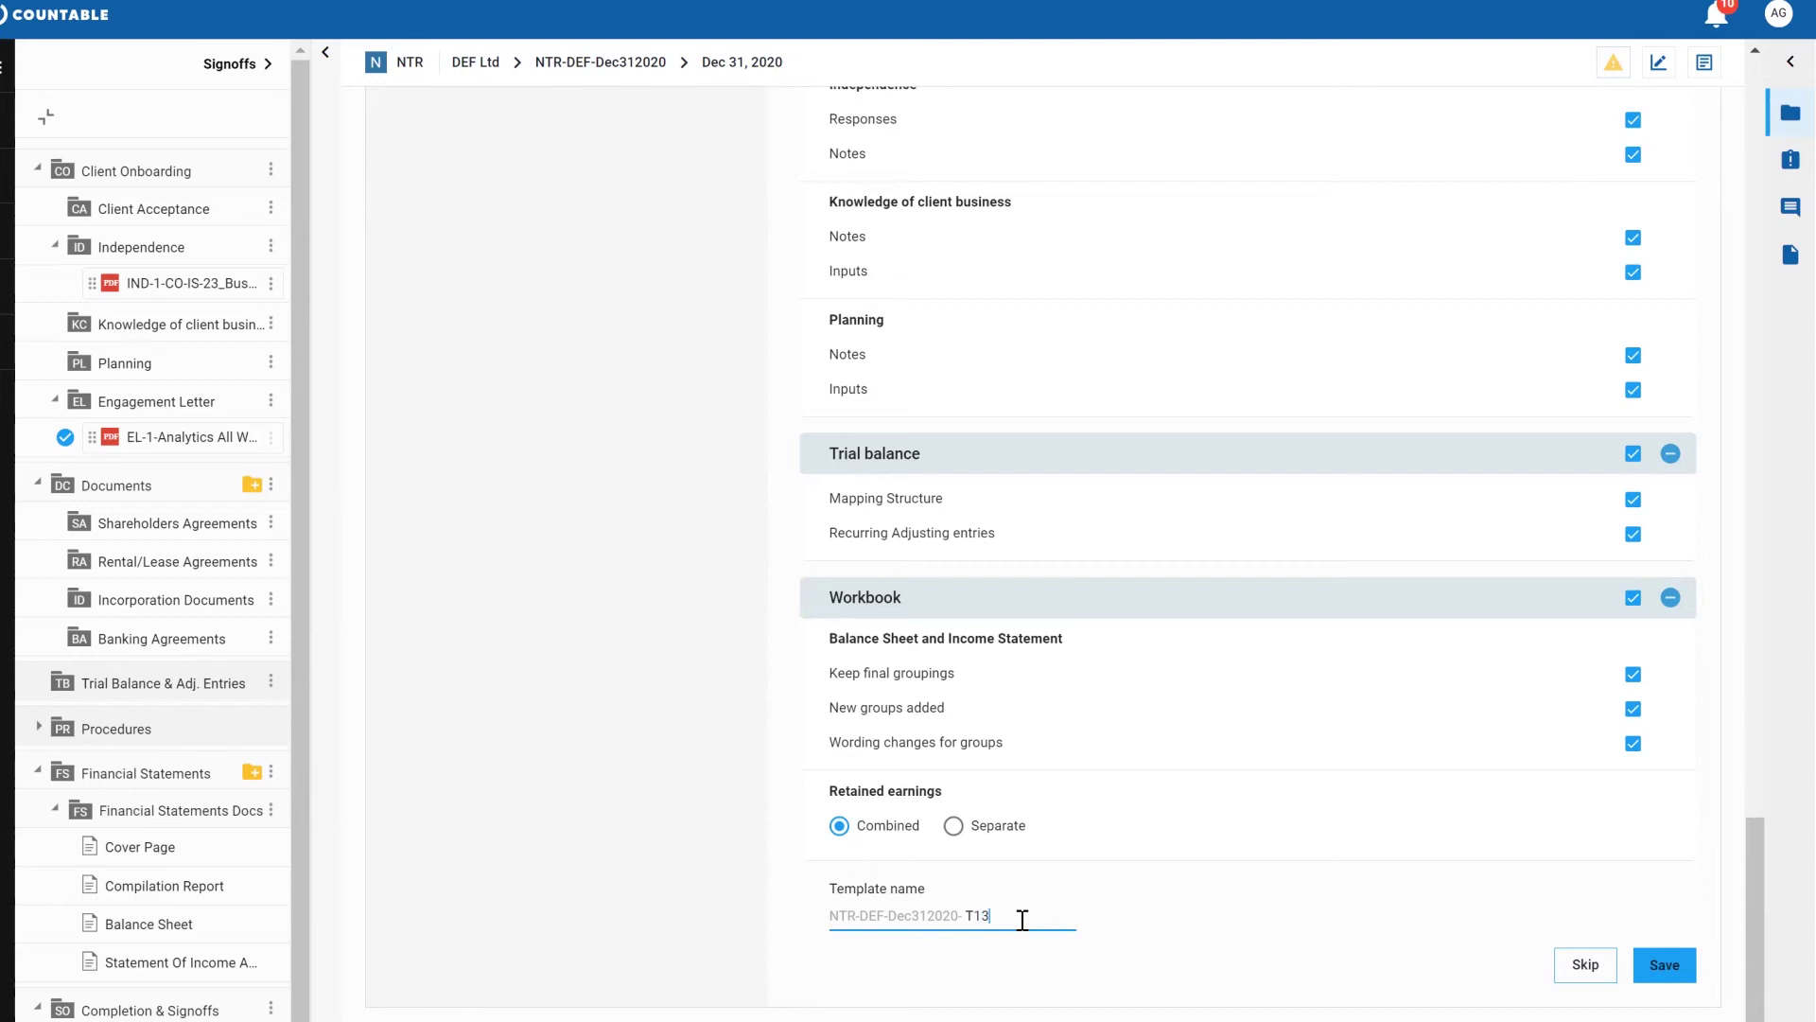
left_click(1663, 965)
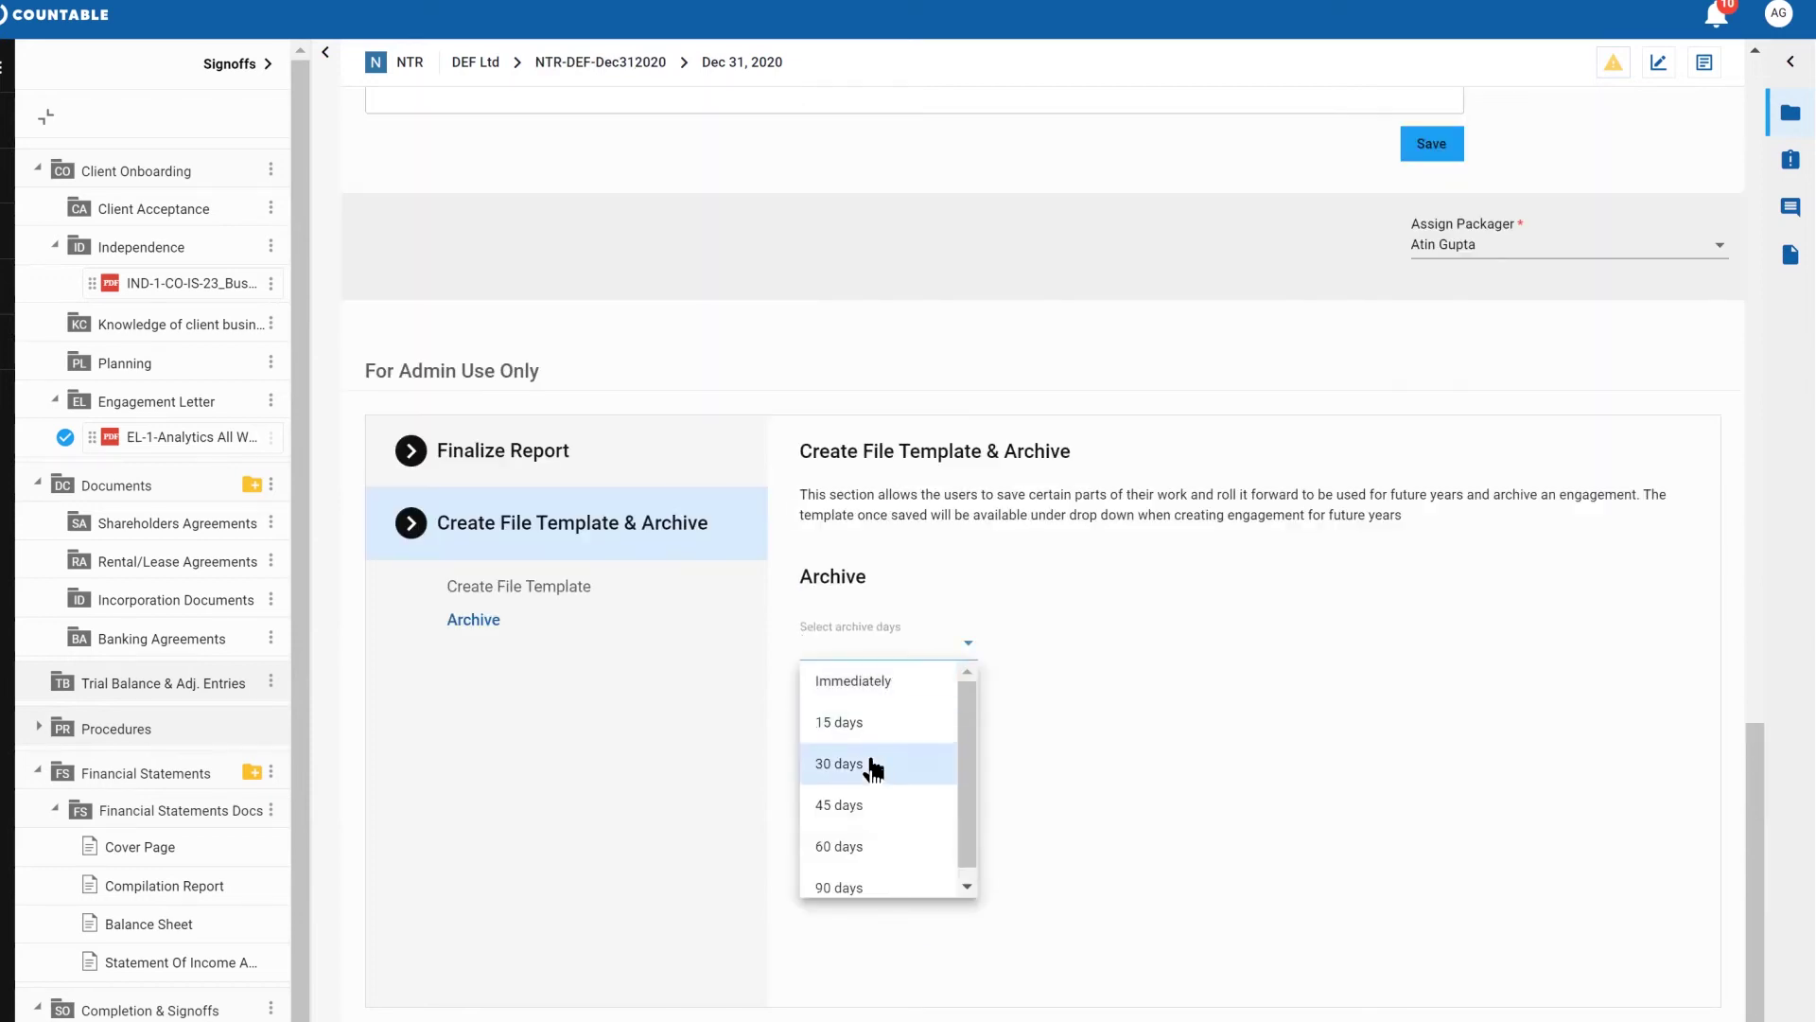
Step: Set the engagement's archive period to 30 days and open the list of saved templates for DEF Ltd
left_click(831, 757)
left_click(860, 698)
left_click(1632, 806)
left_click(934, 700)
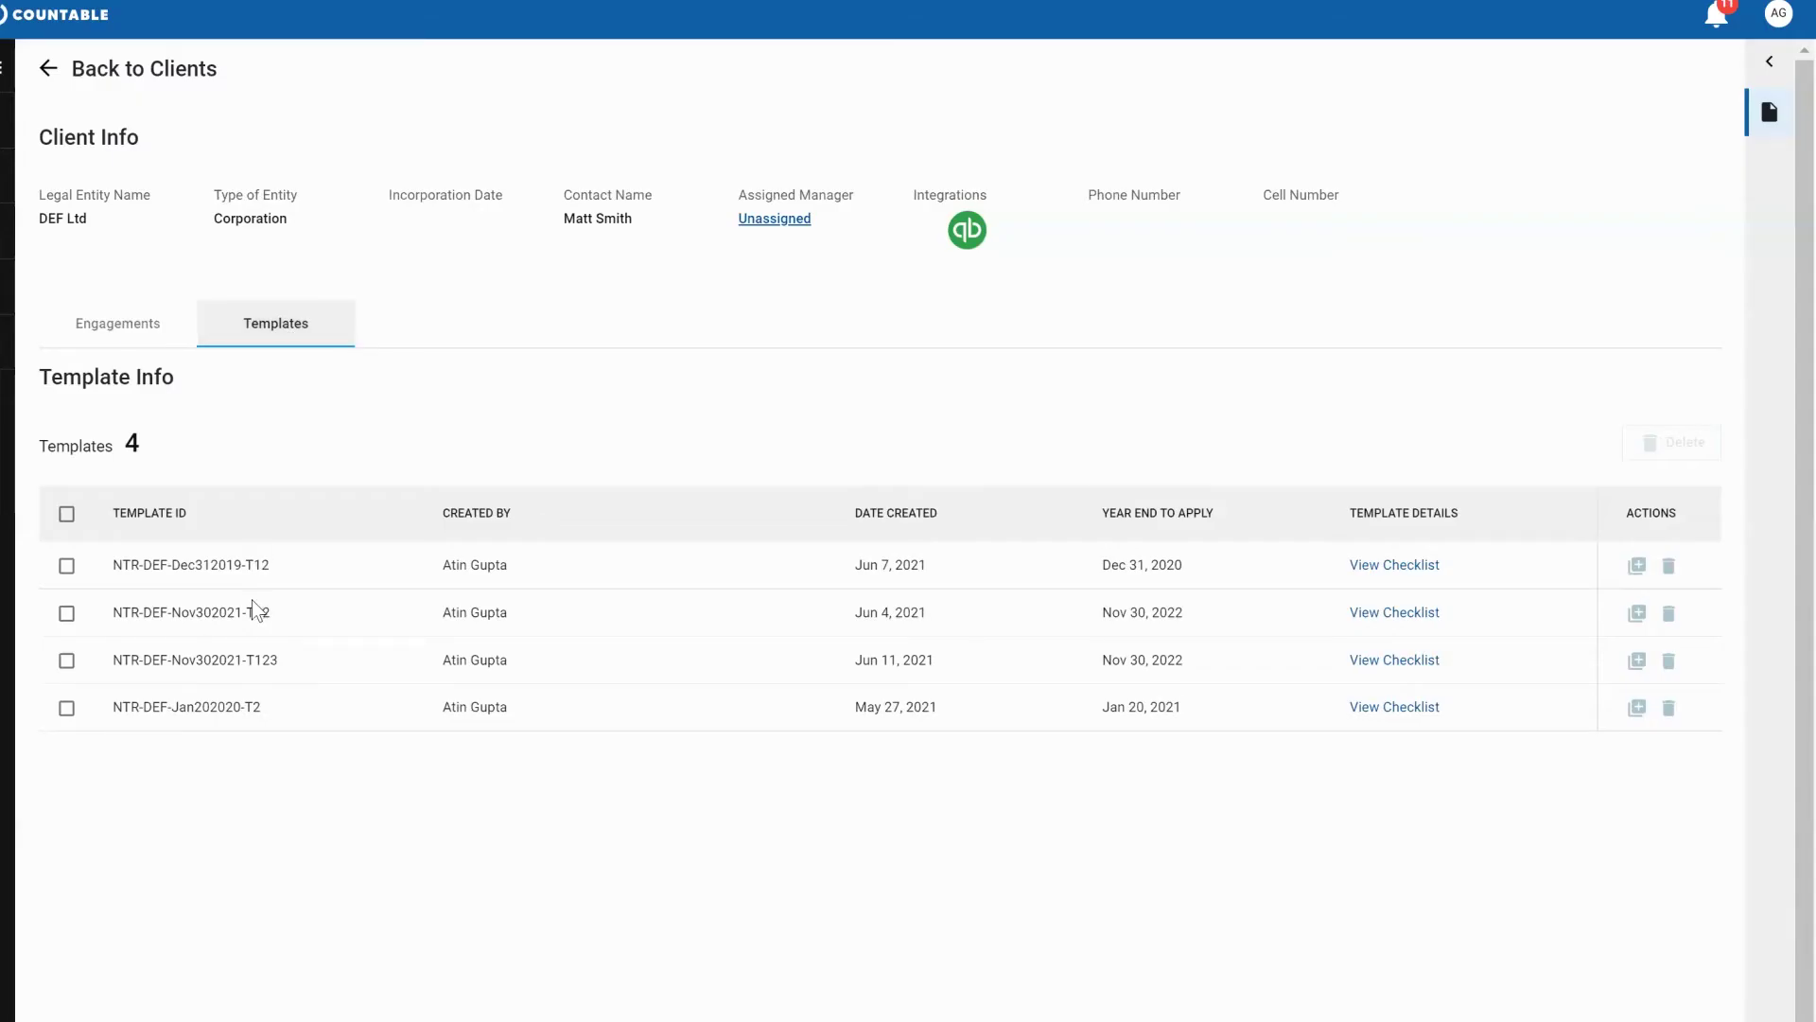
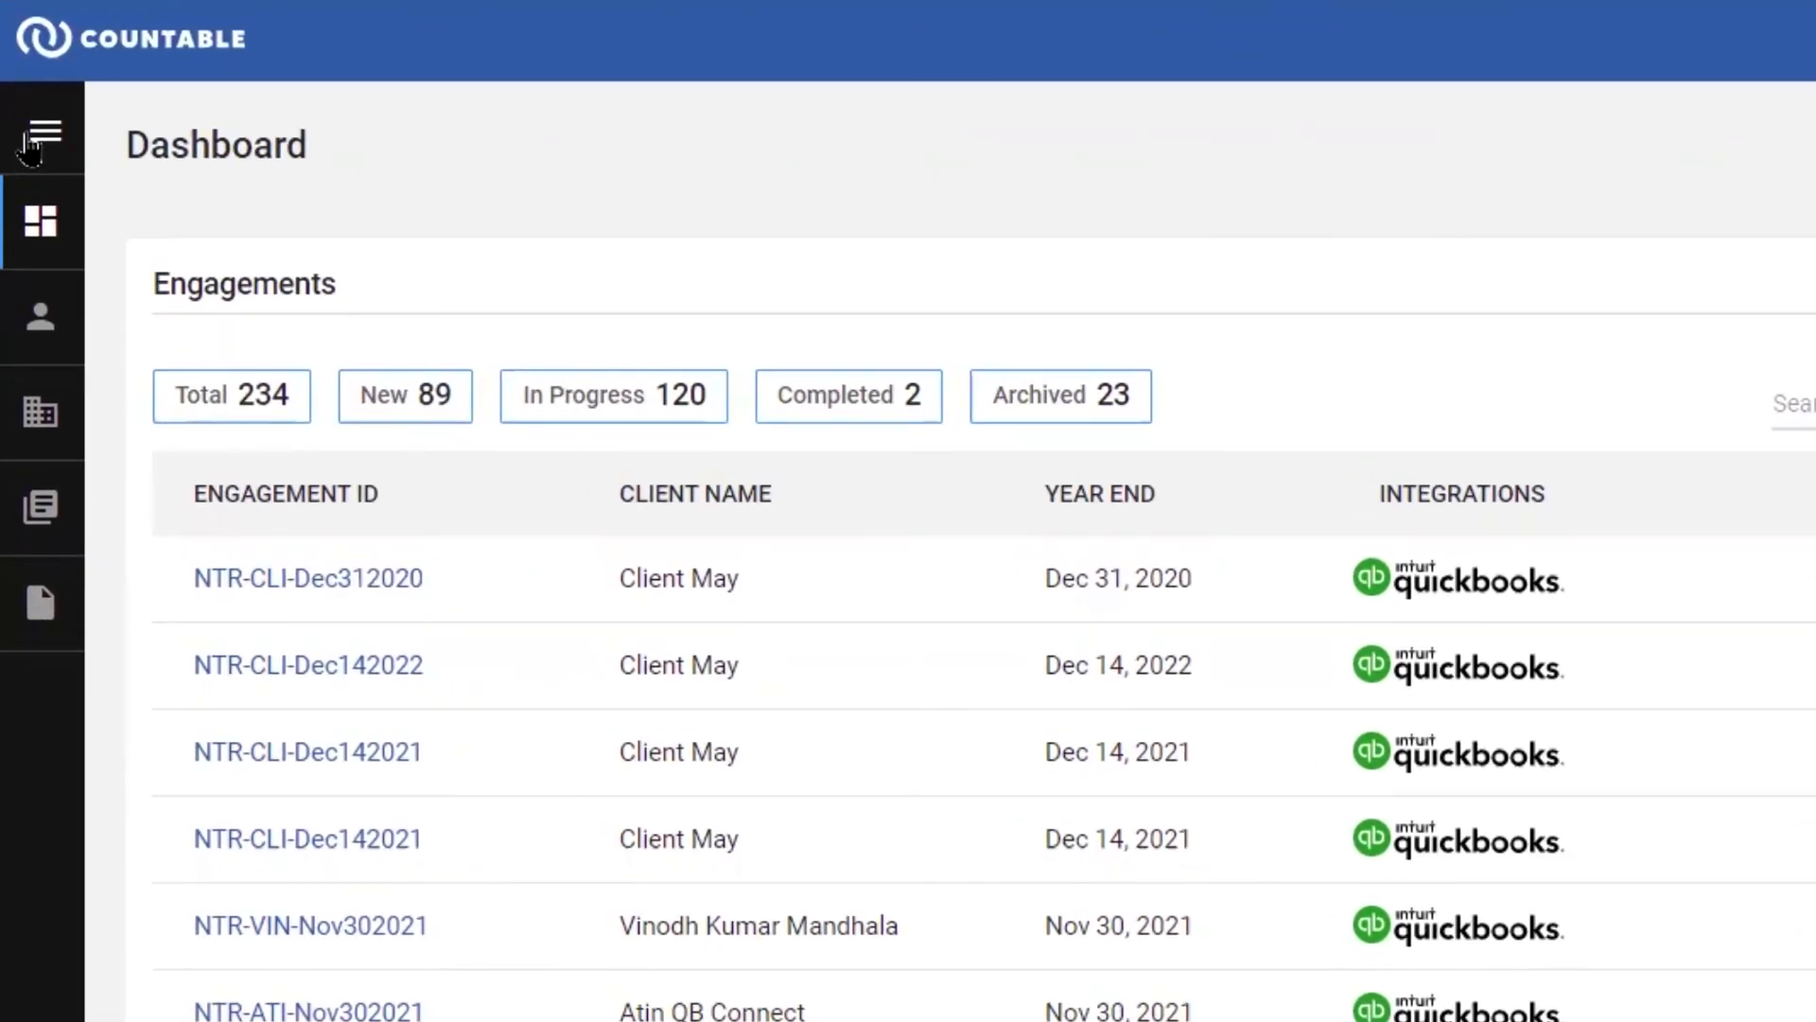
Step: Open the Templates section and switch from the firm templates to the Master library checklists
left_click(38, 137)
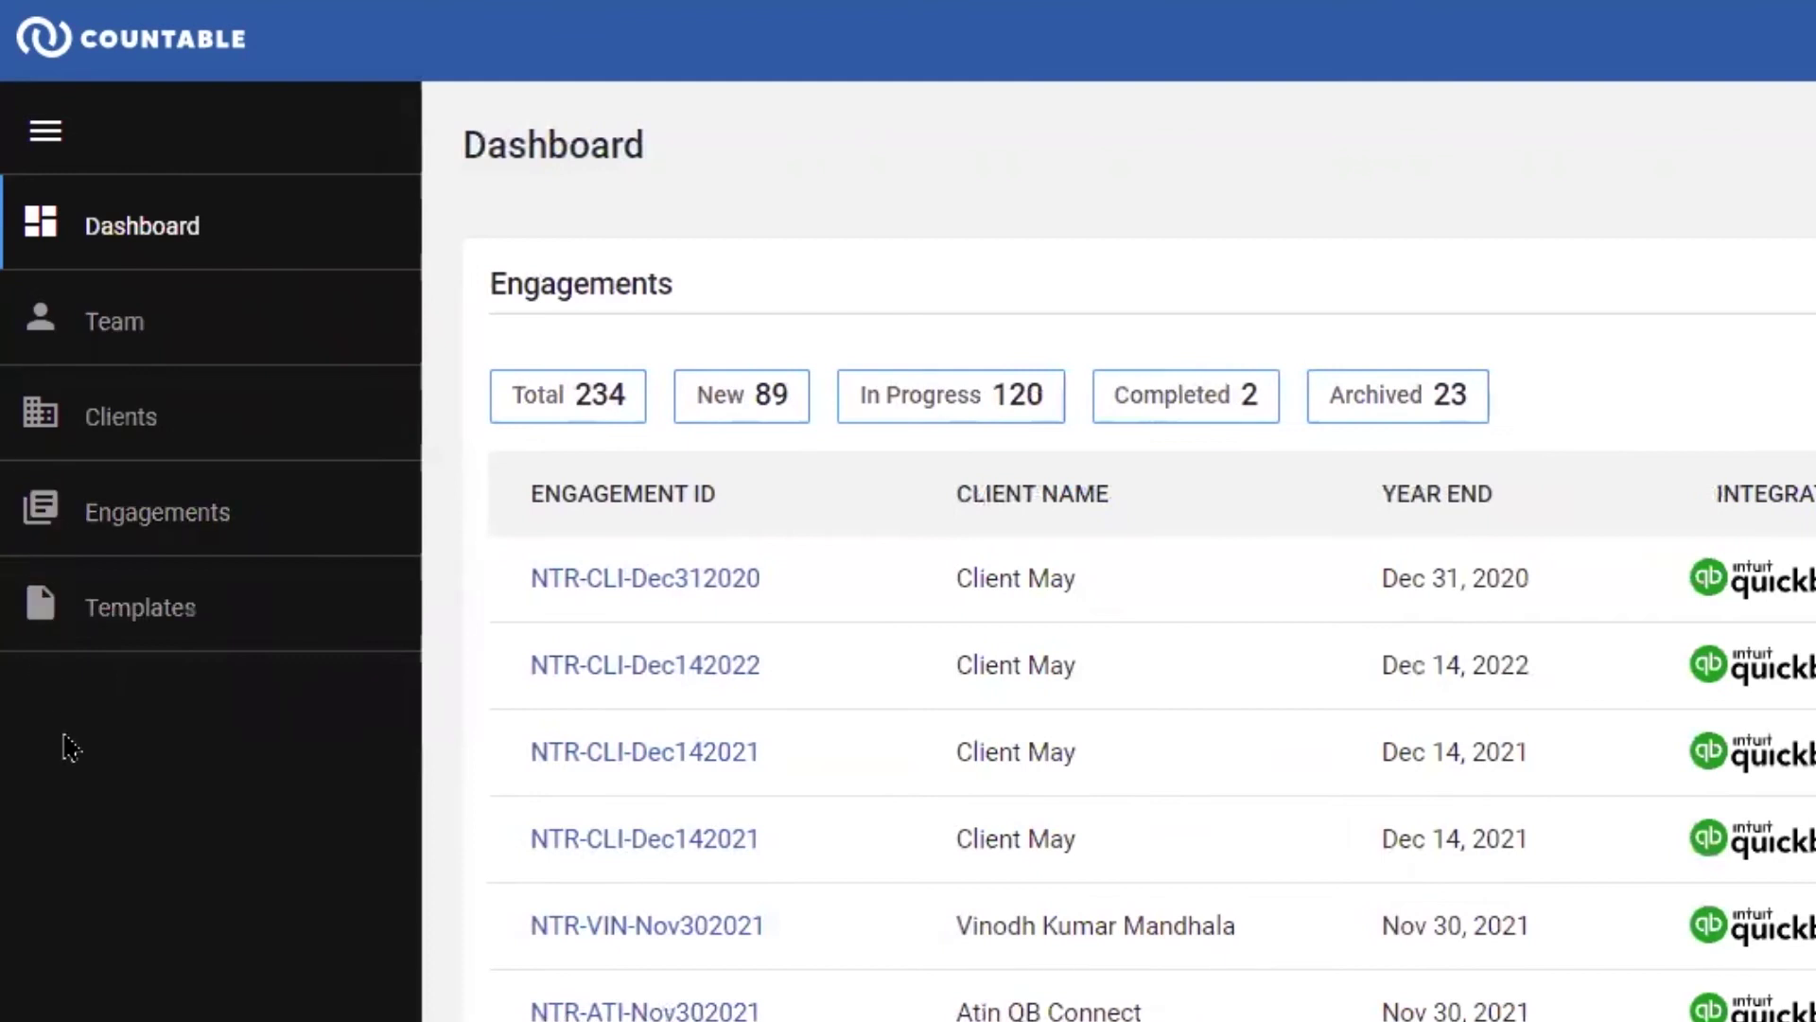
left_click(112, 617)
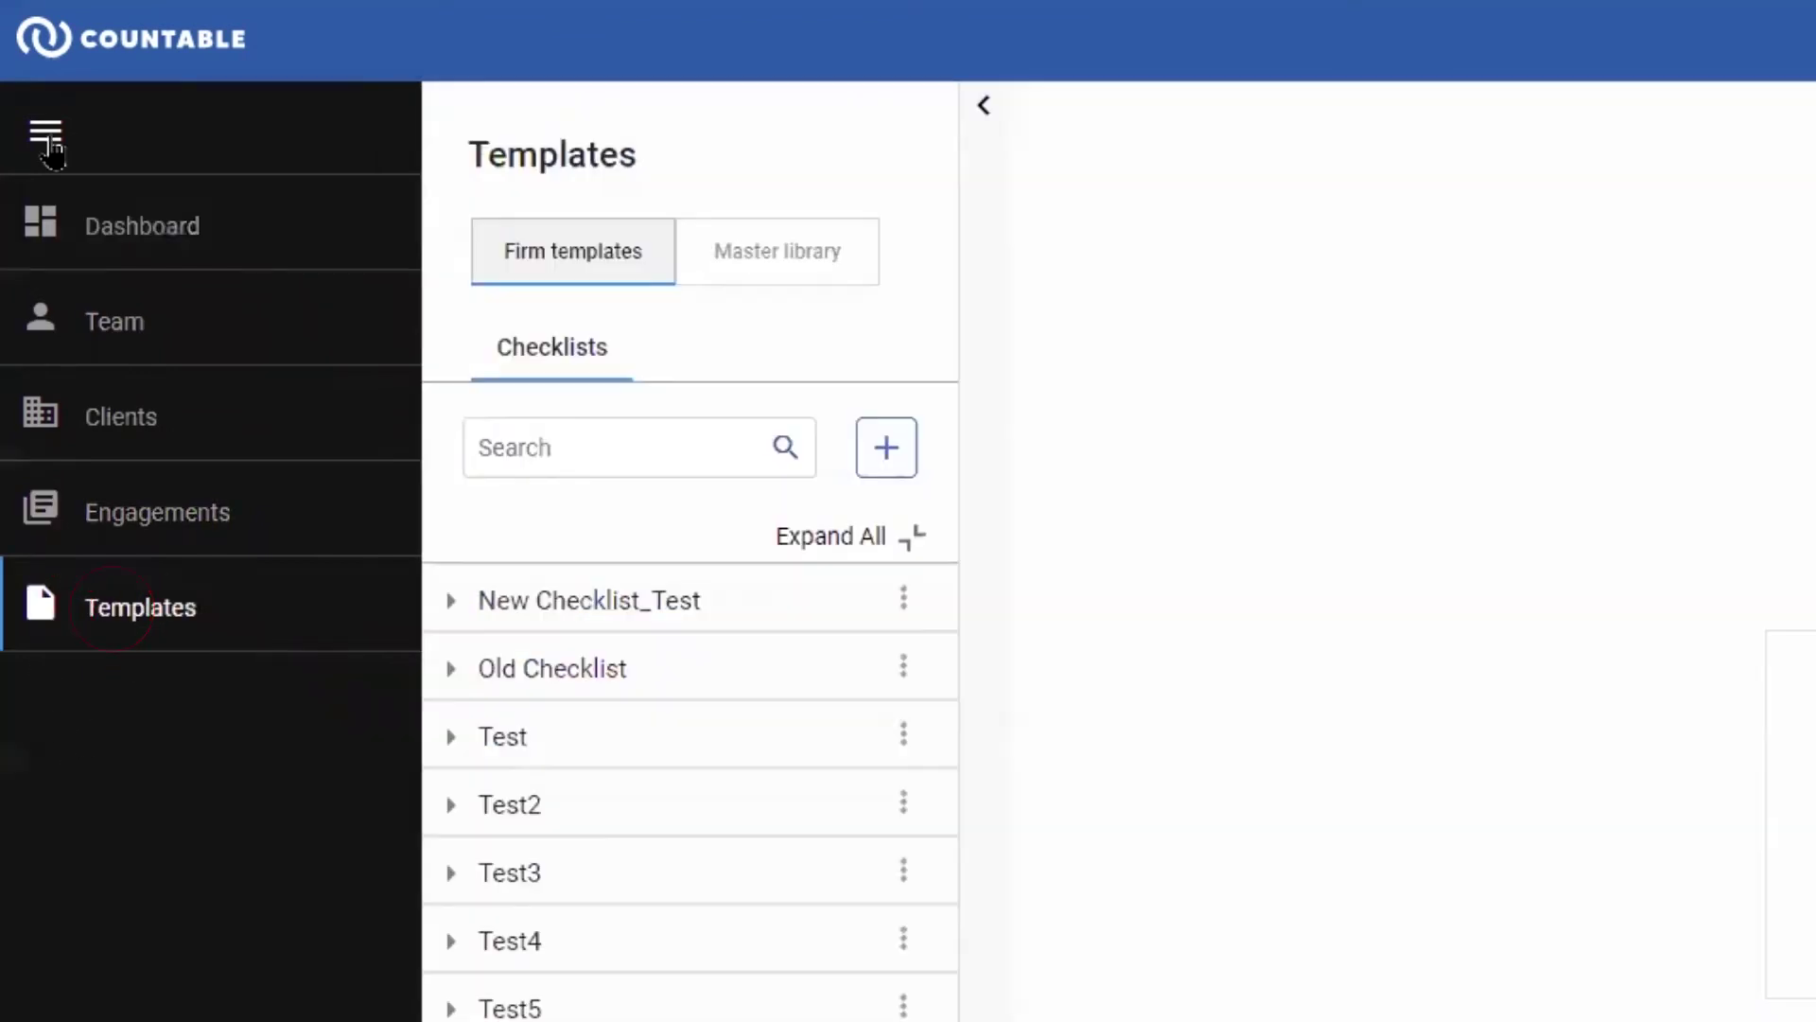
left_click(188, 251)
left_click(407, 250)
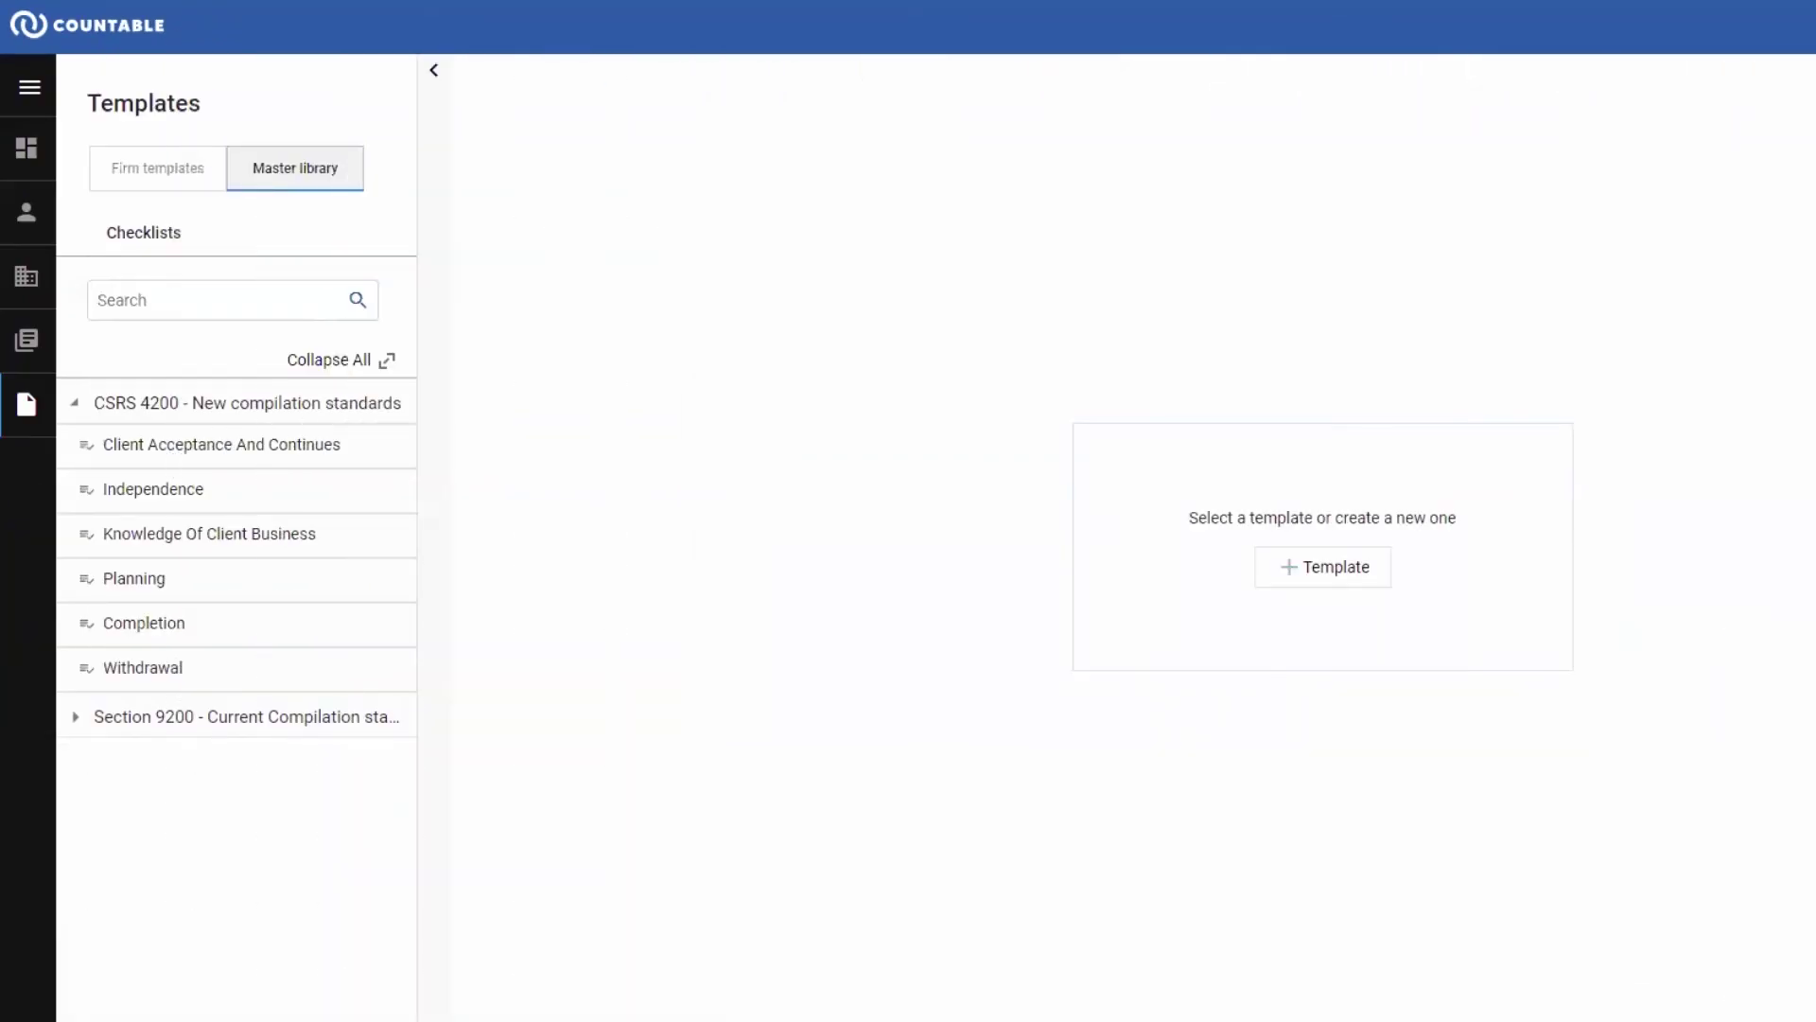
Step: Look through the CSRS 4200 and Section 9200 folders and open the CSRS 4200 Client Acceptance And Continues checklist
left_click(130, 402)
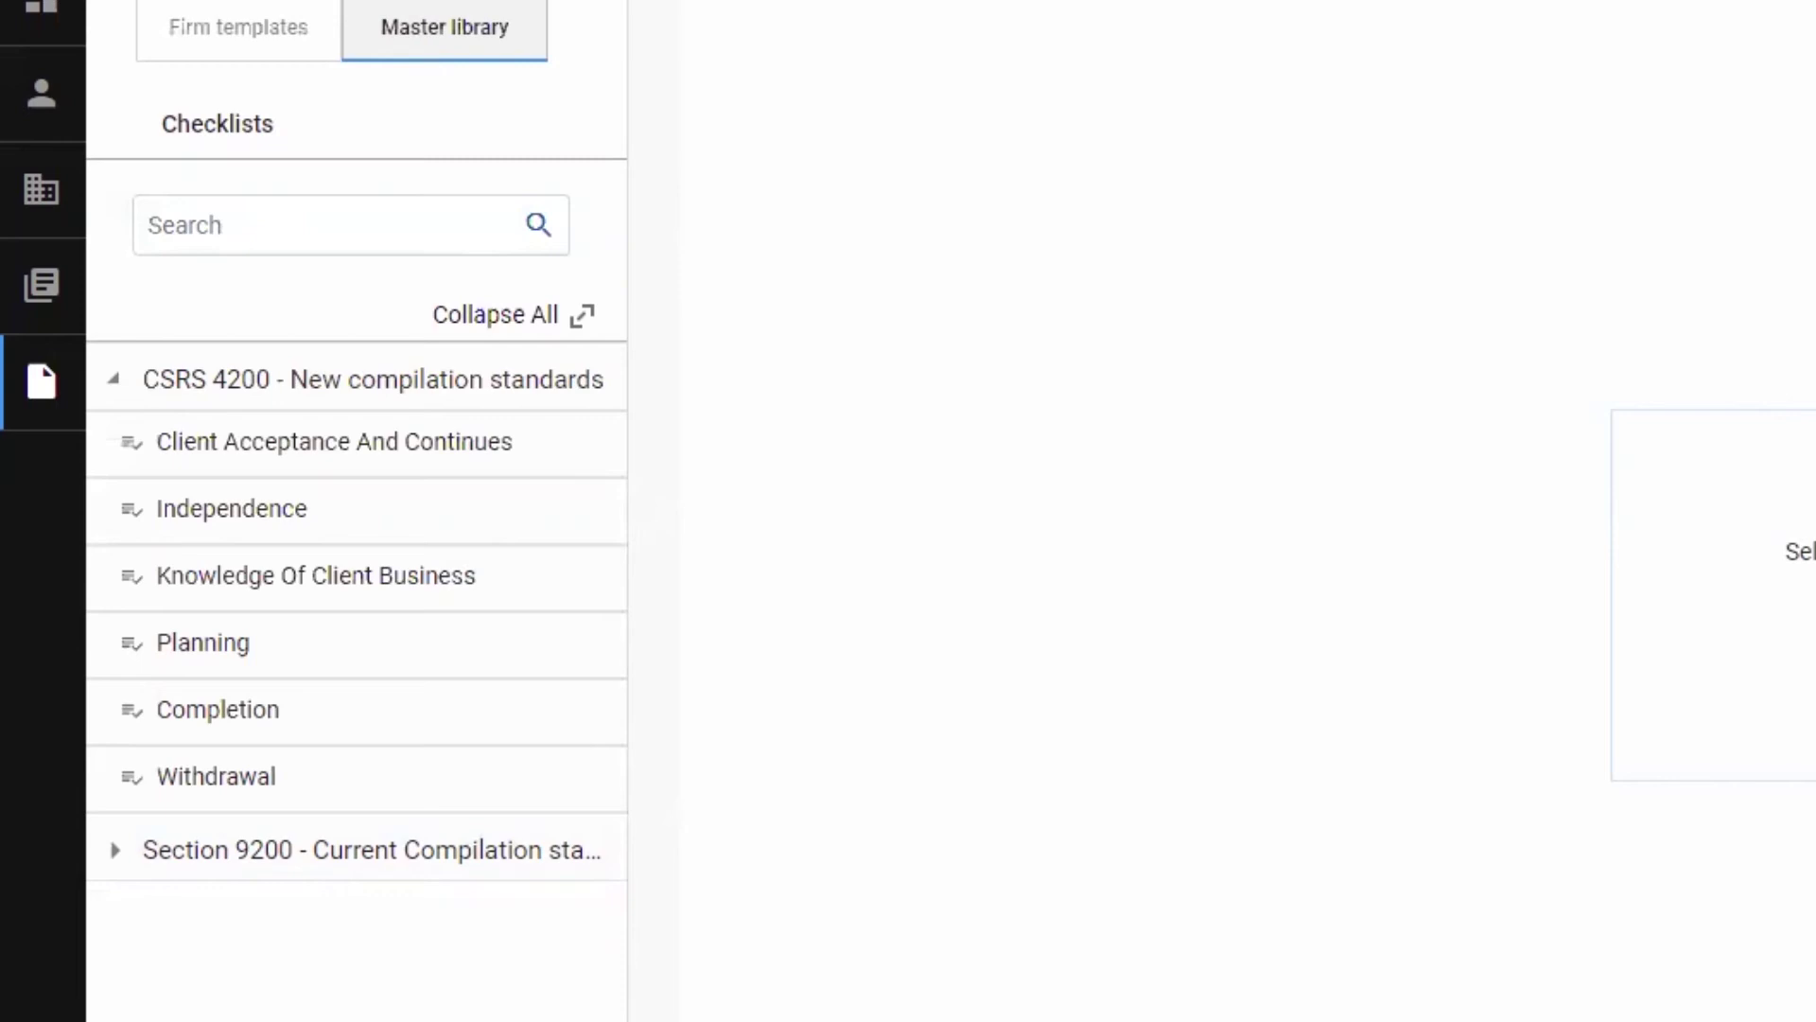
left_click(242, 850)
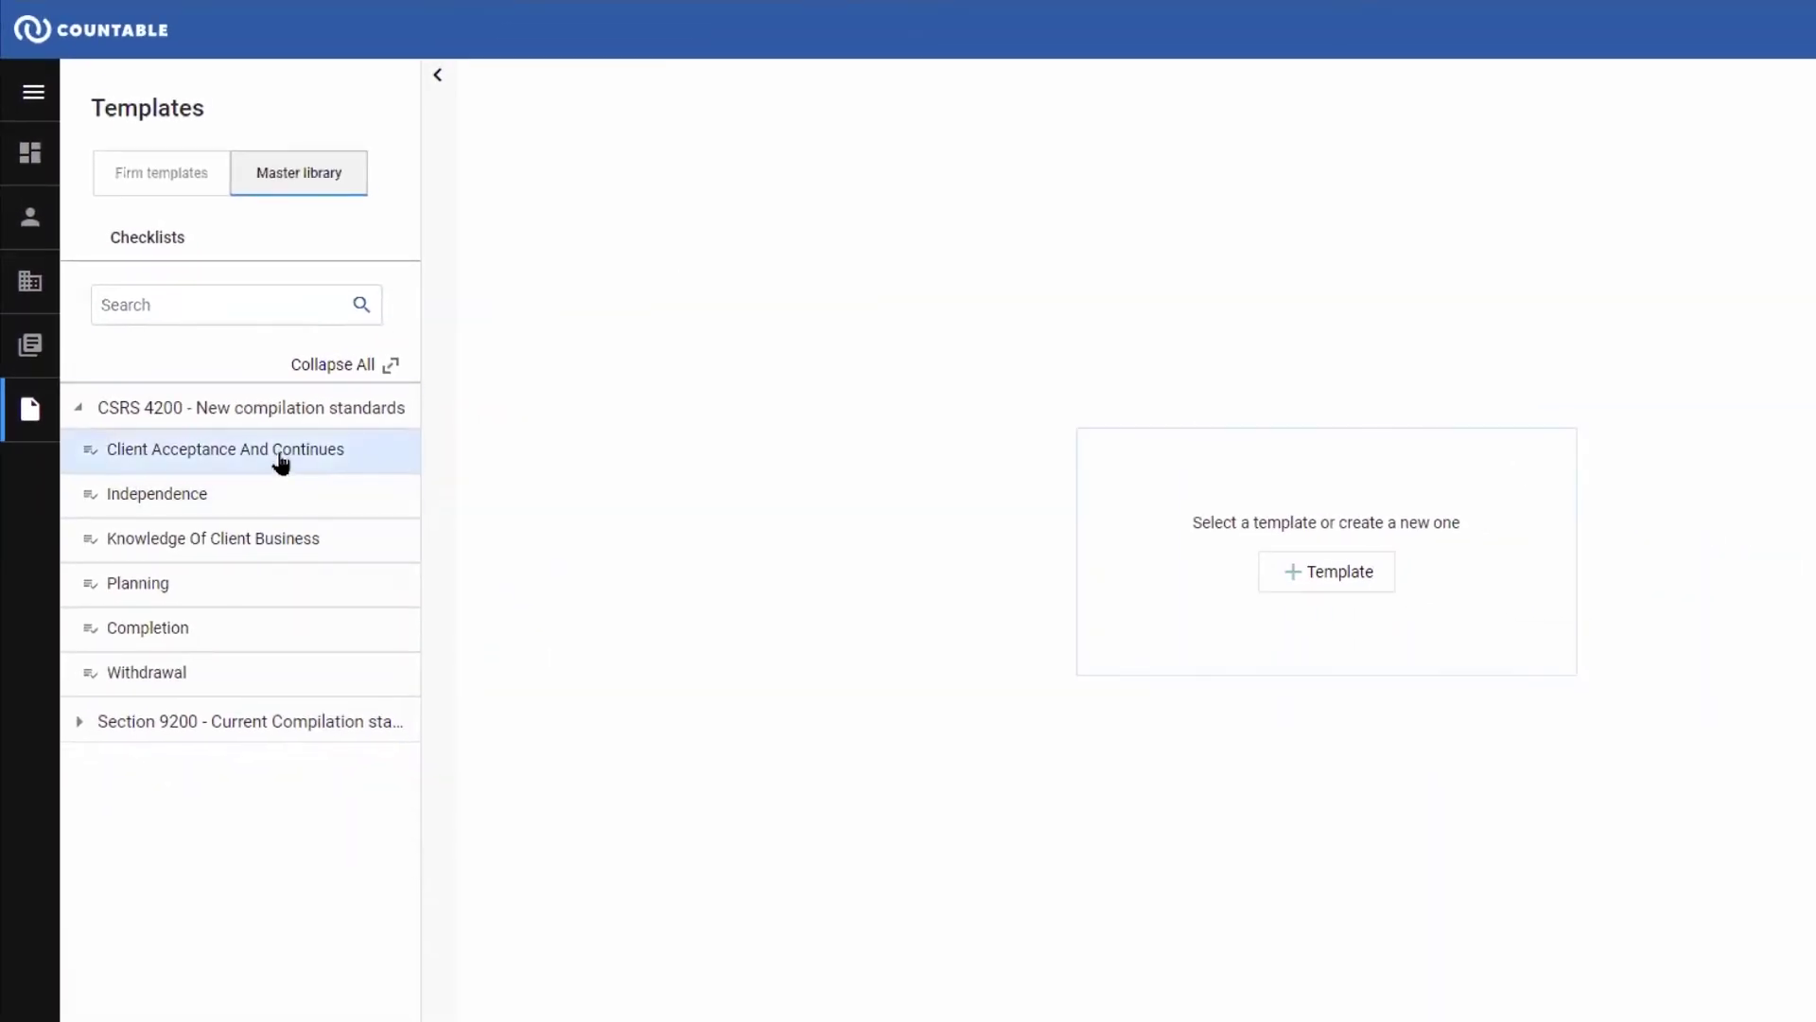
left_click(280, 459)
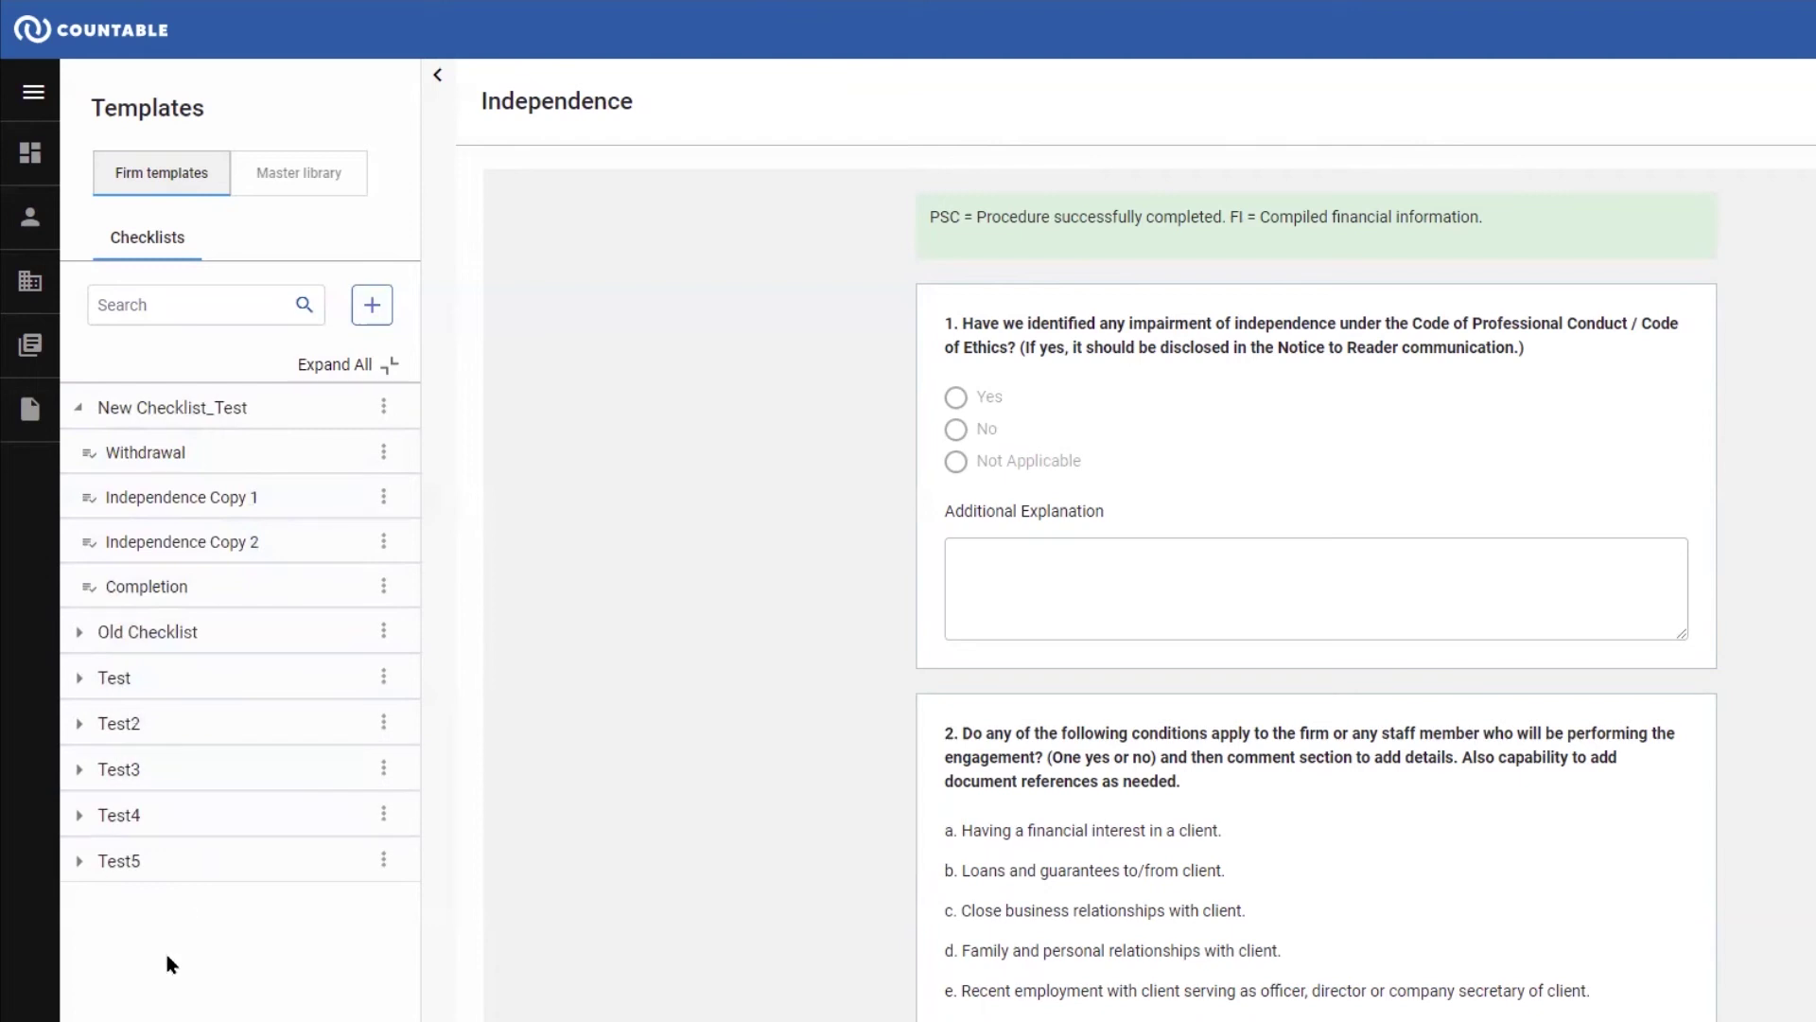
Step: Collapse the New Checklist_Test folder and create a firm templates folder named CSRS-4200
left_click(78, 407)
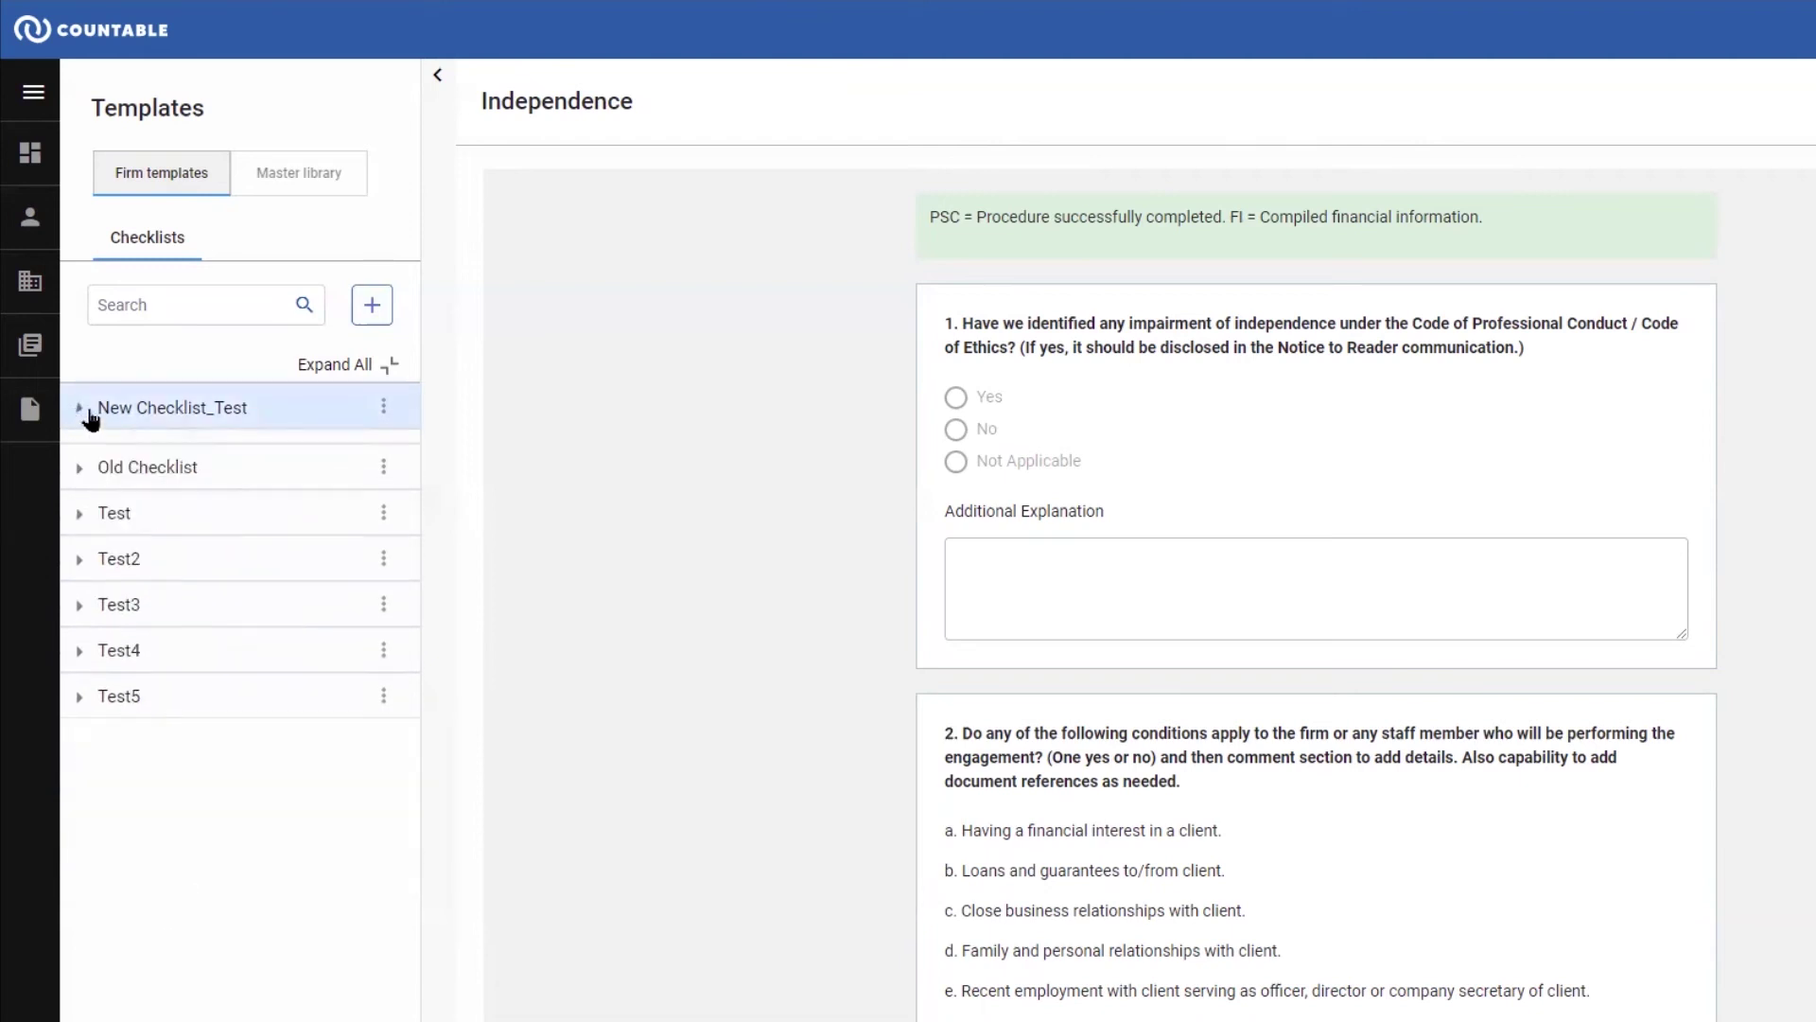
left_click(356, 315)
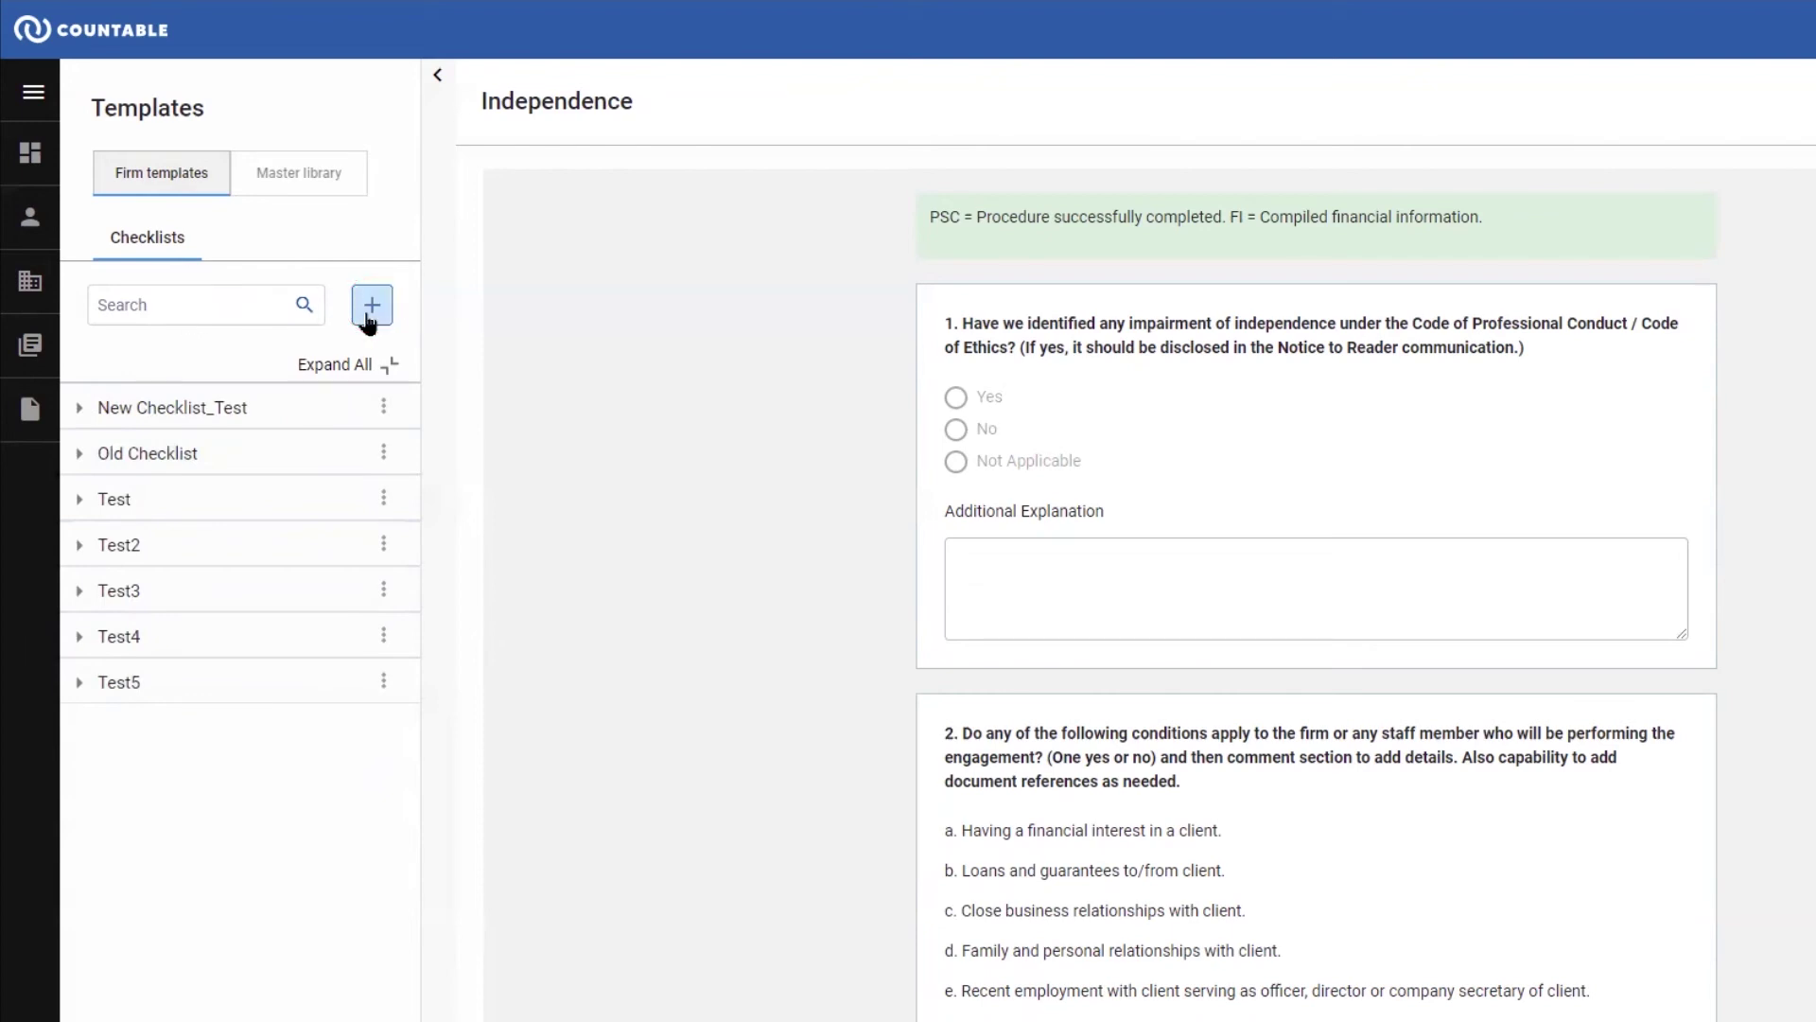
left_click(370, 305)
left_click(993, 569)
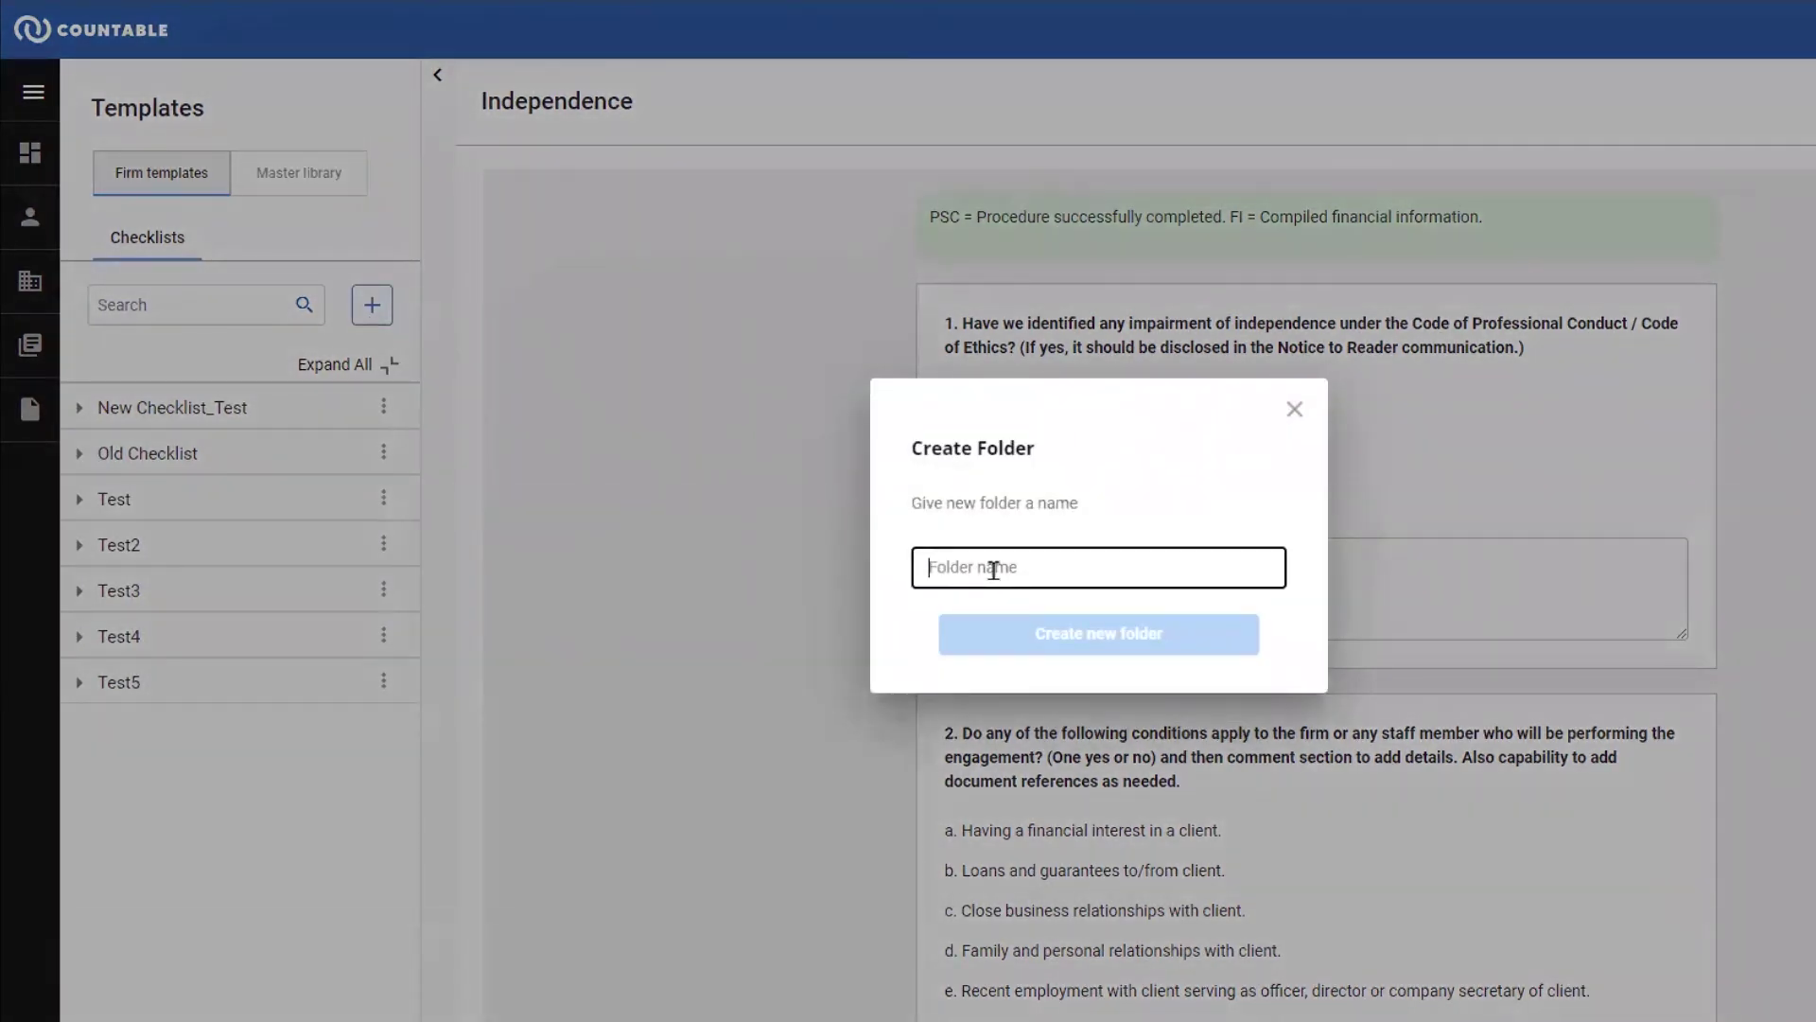
type("CSRS")
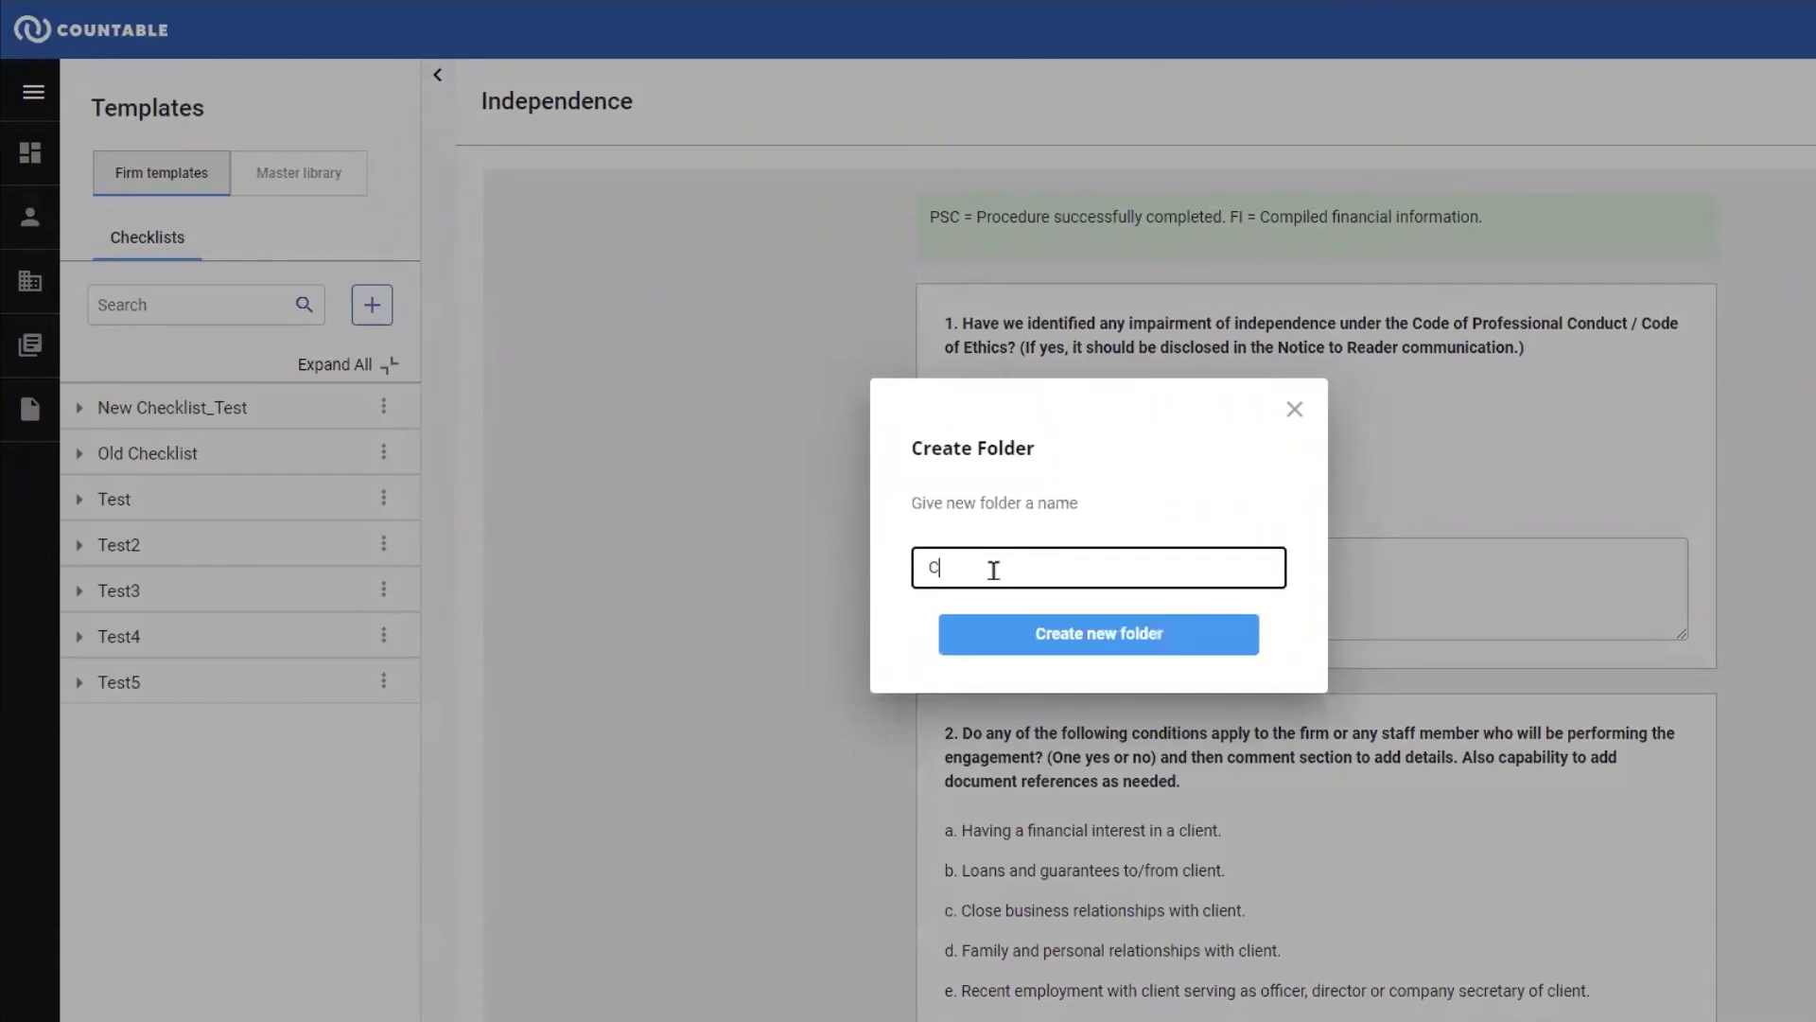
type("-4200")
left_click(1100, 634)
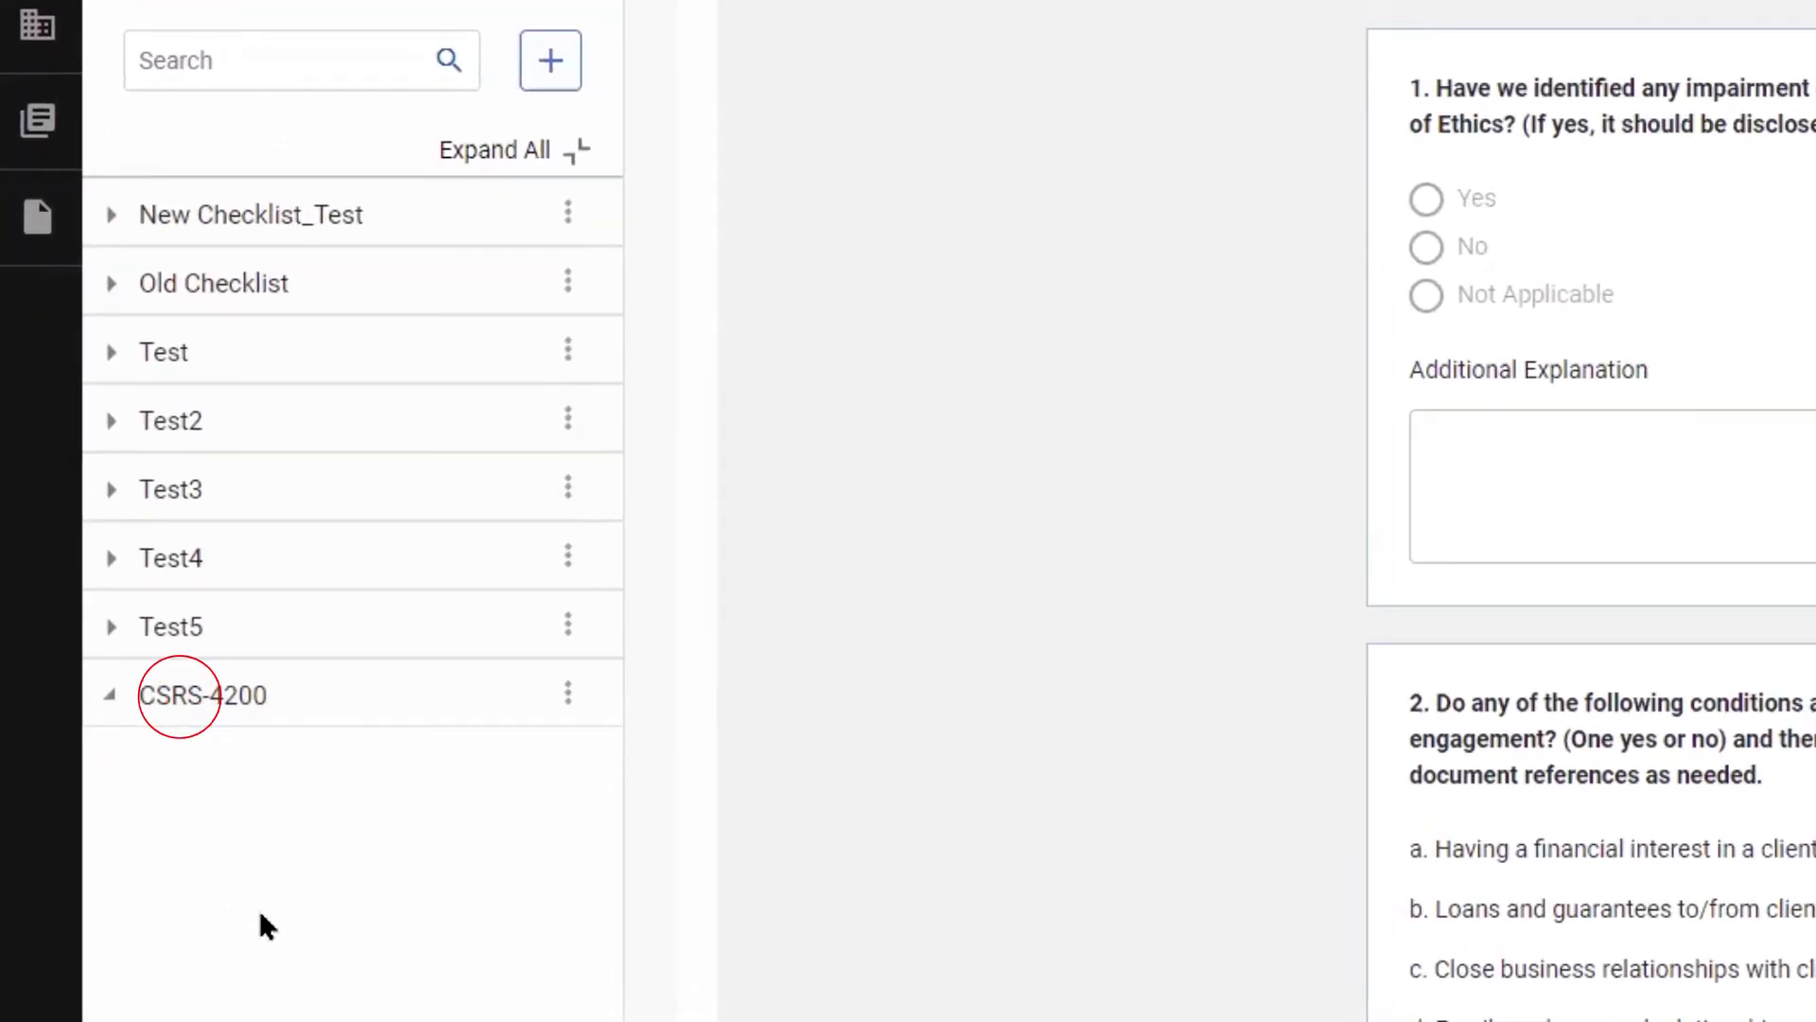
Step: Rename the CSRS-4200 folder as CSRS-4200 New
left_click(567, 696)
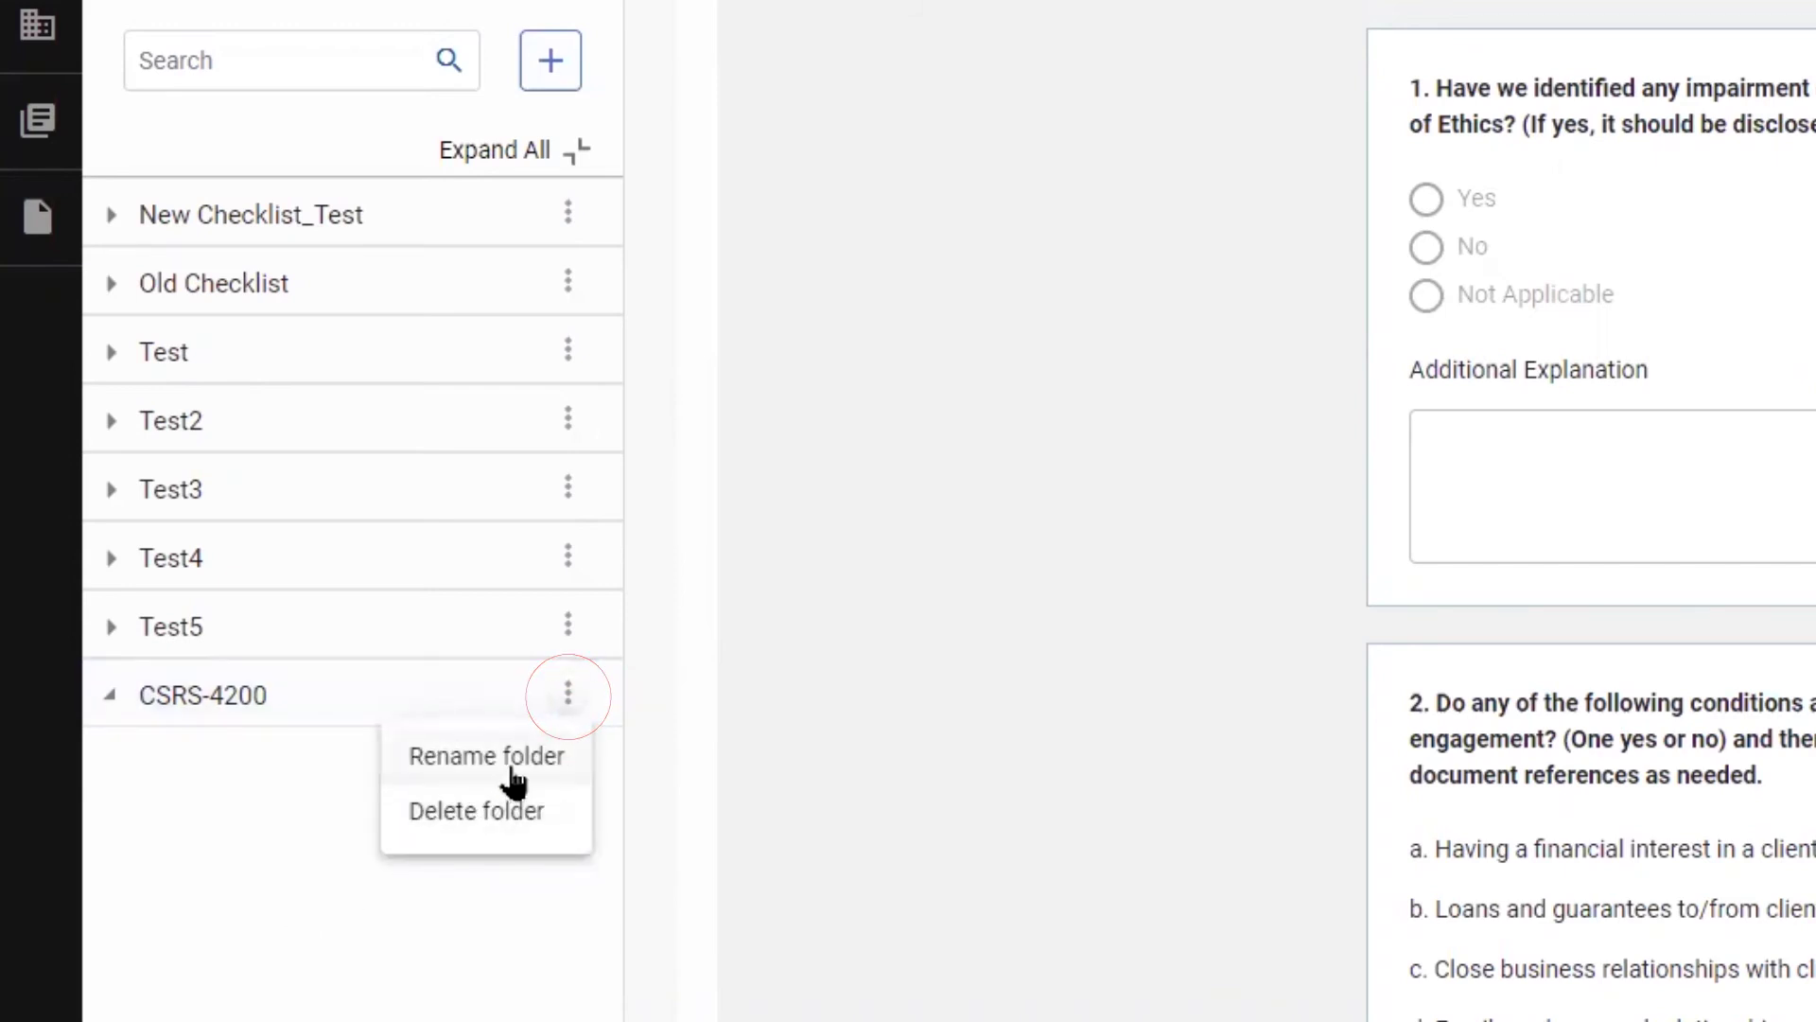
left_click(512, 781)
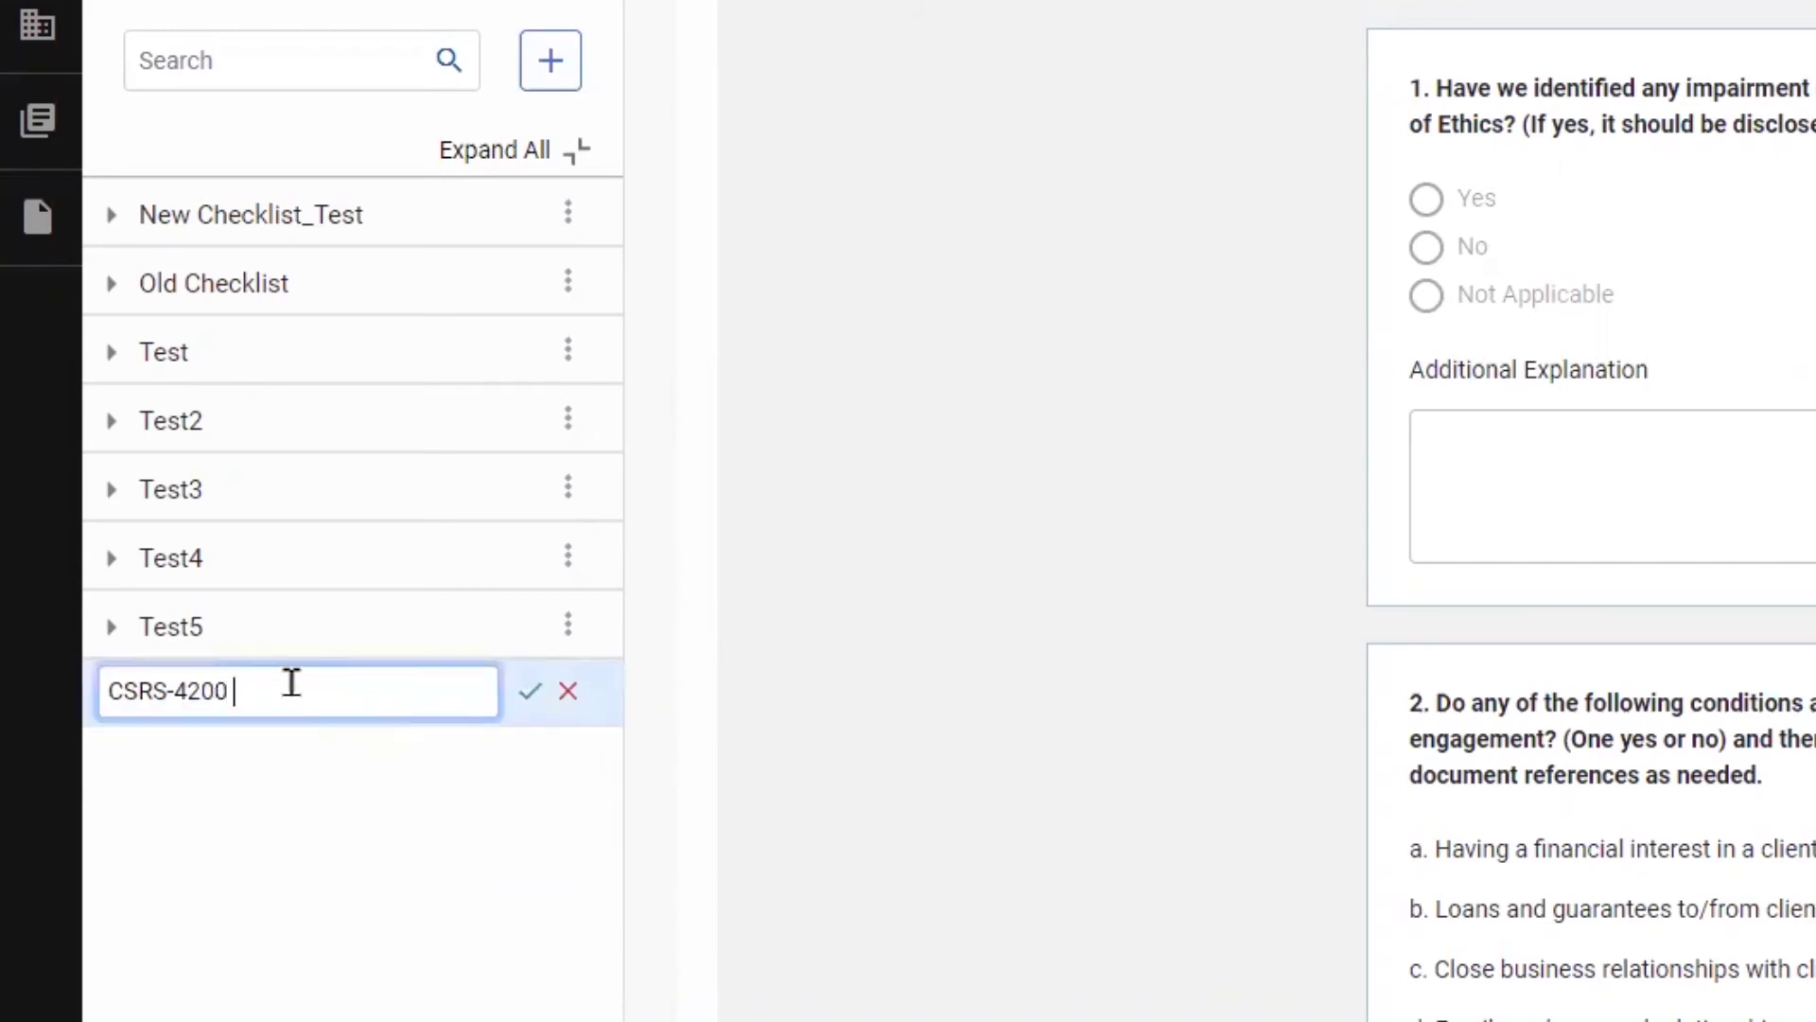
type("New")
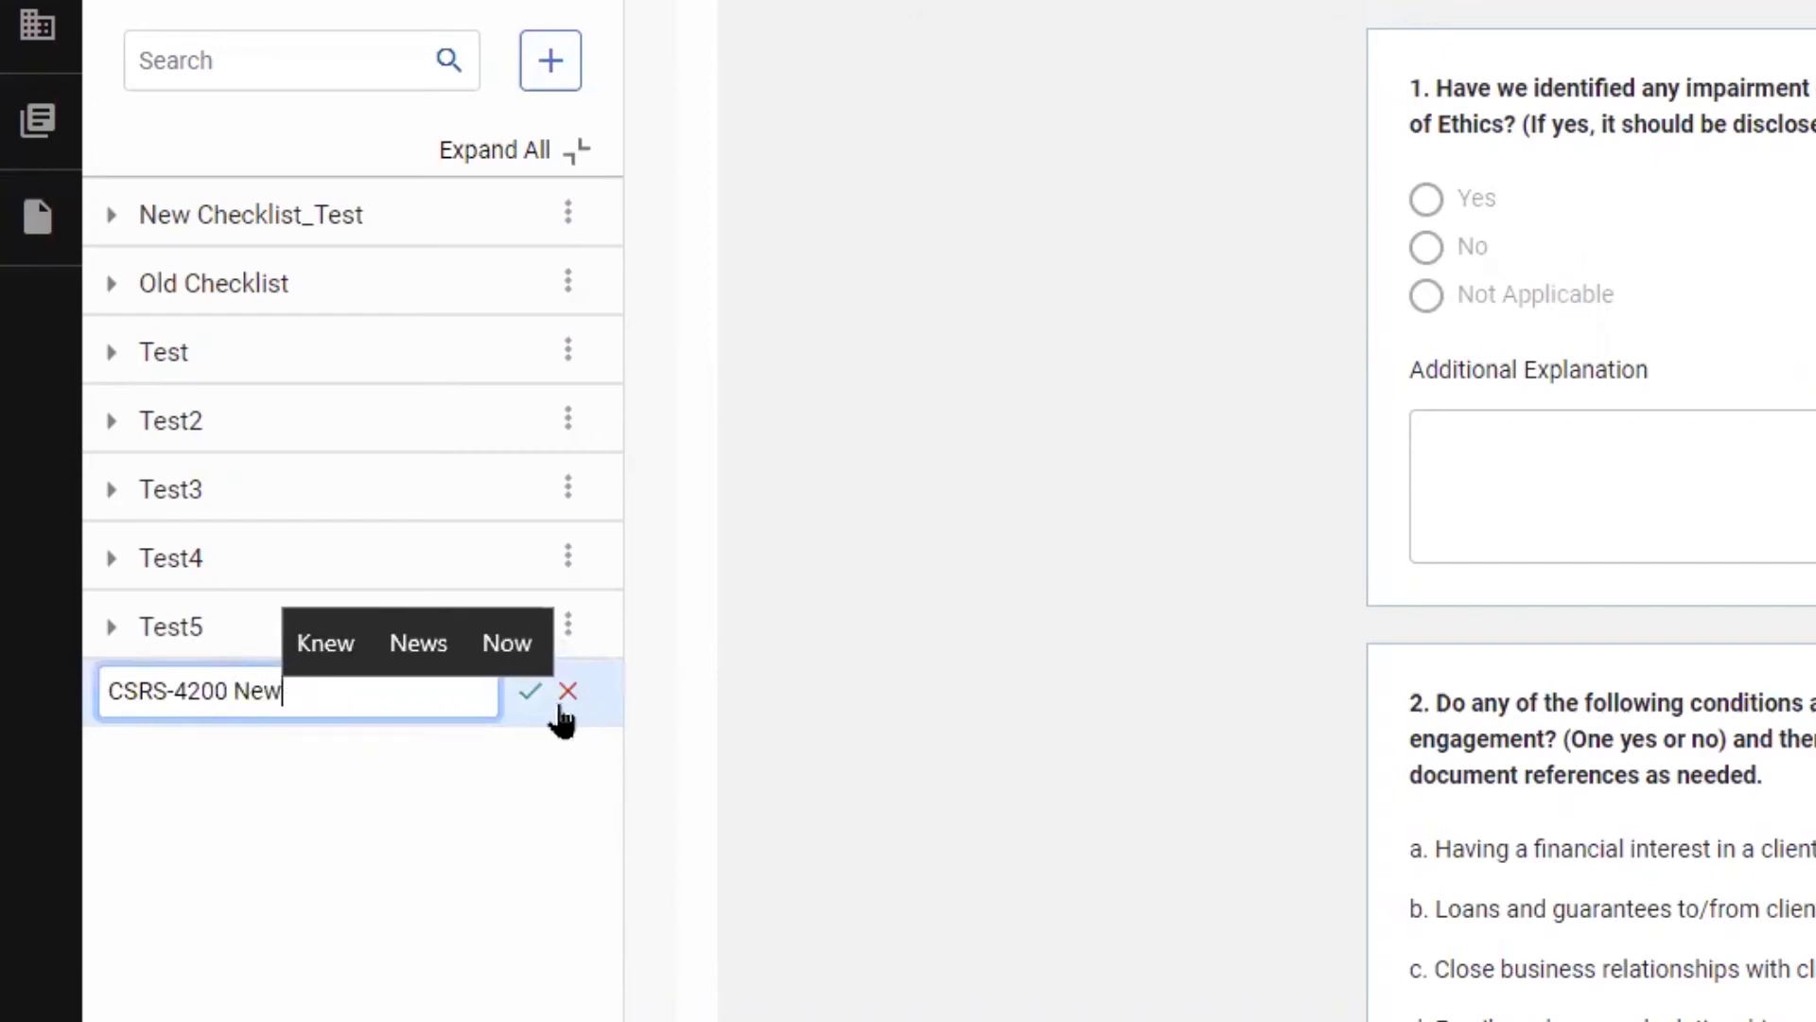
left_click(530, 693)
Step: Delete the Test5 folder together with all checklist templates inside it
left_click(111, 626)
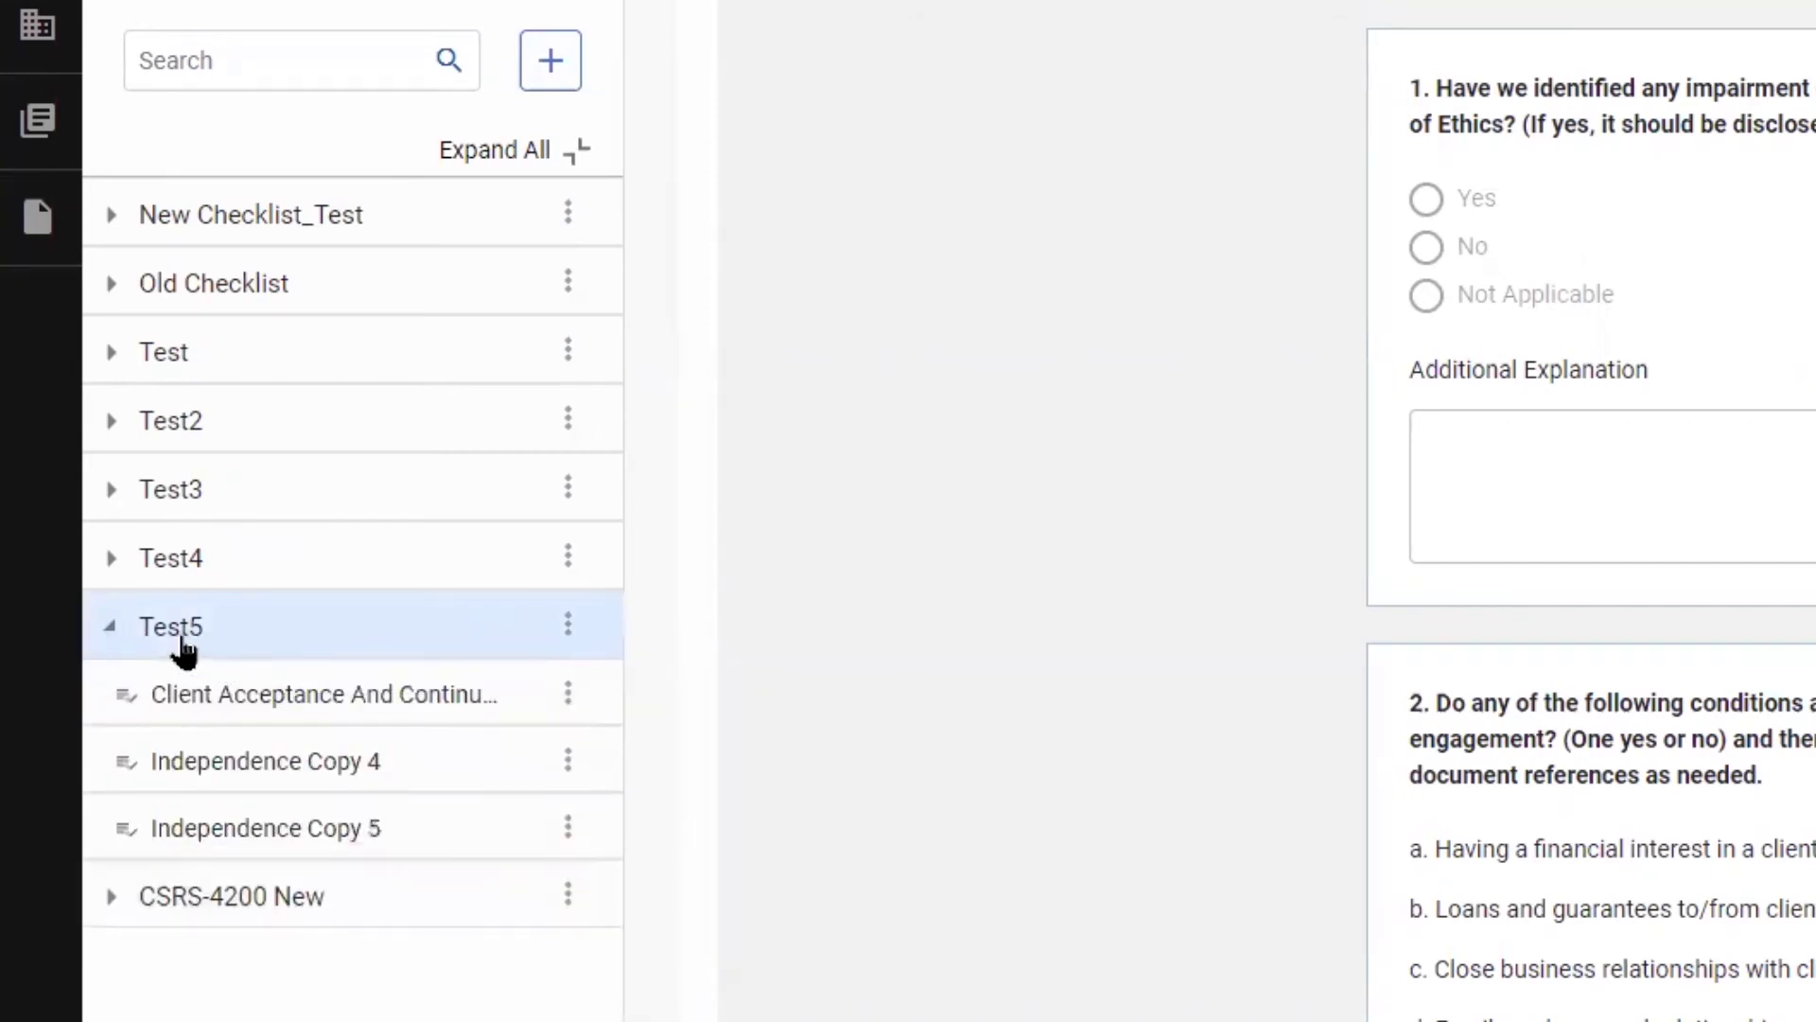
left_click(567, 624)
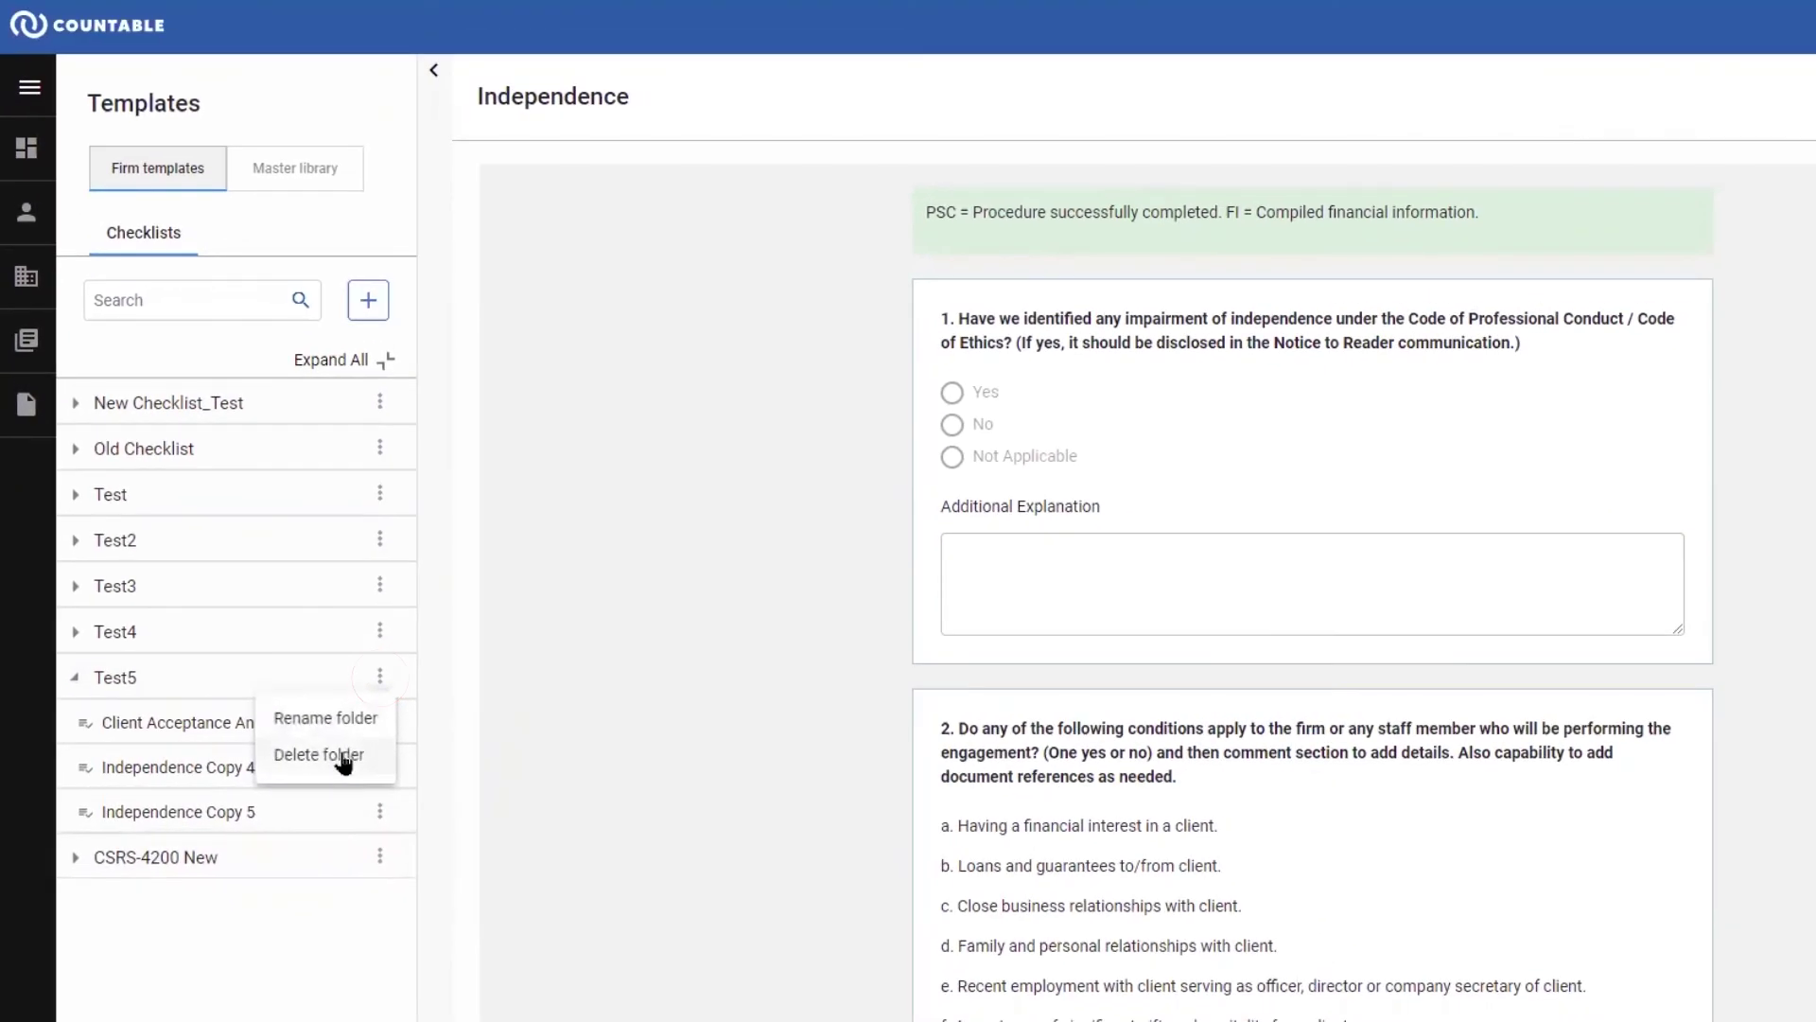
left_click(376, 754)
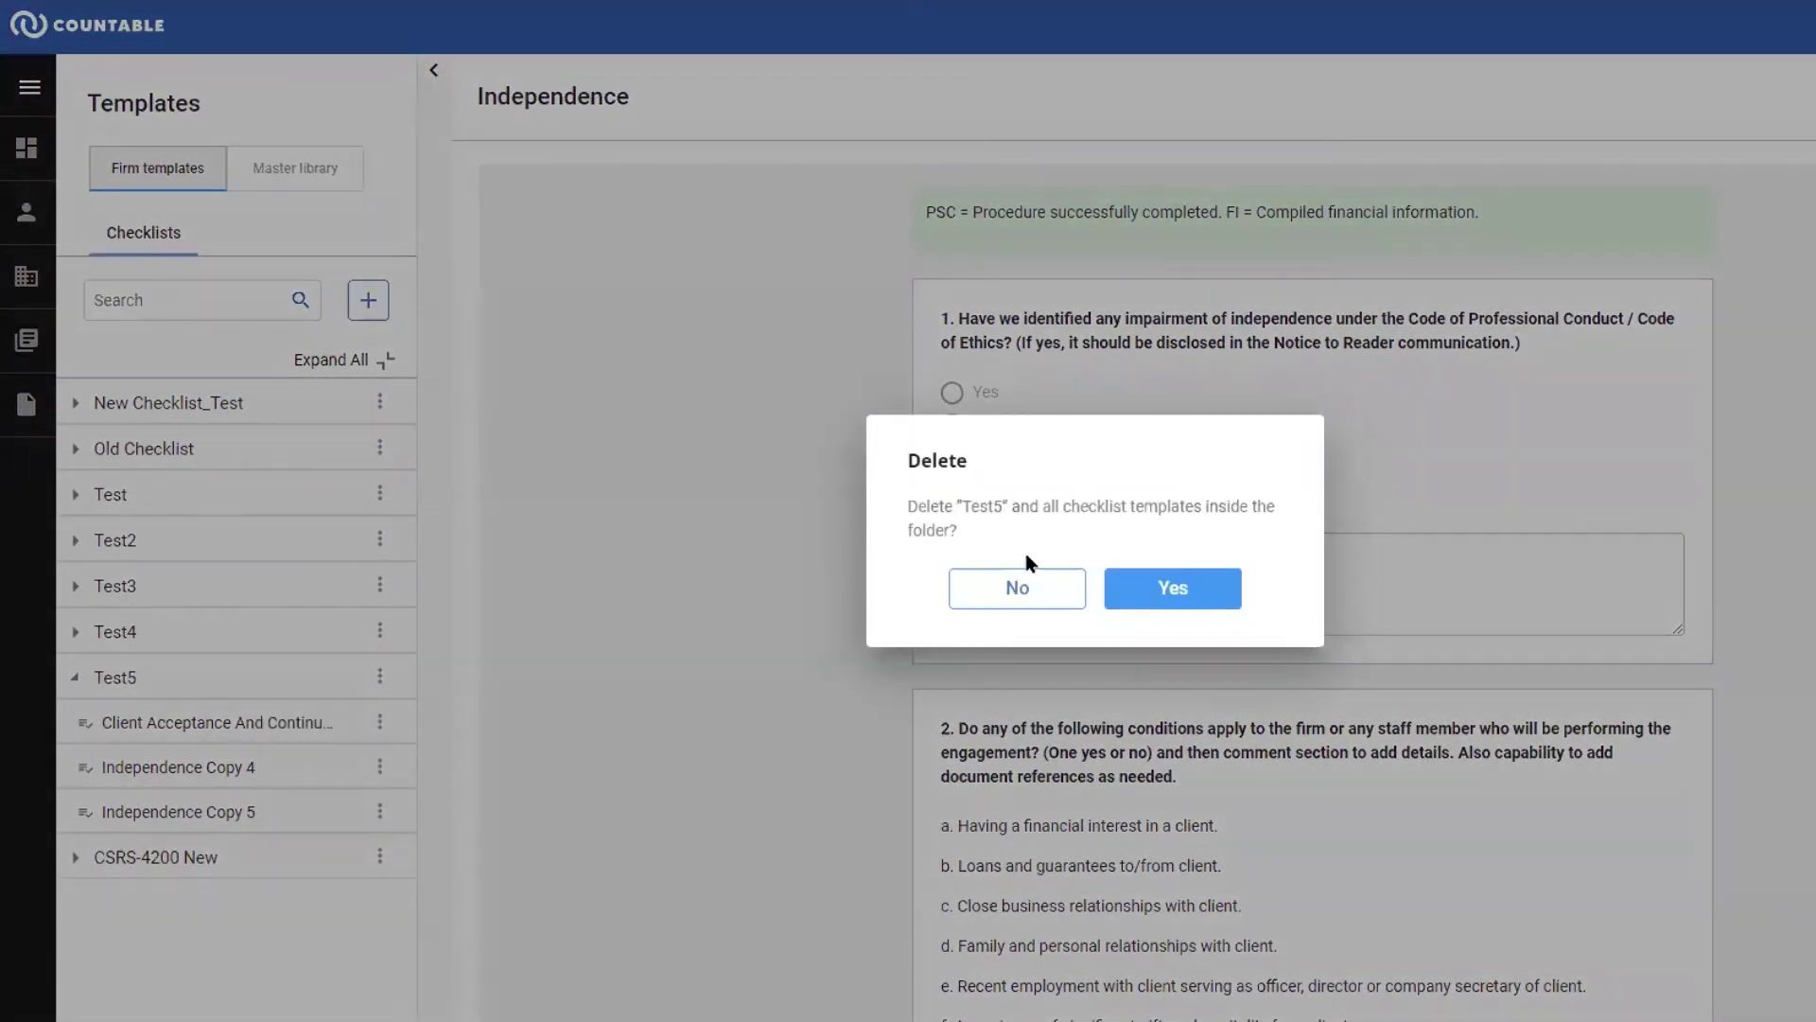
left_click(1173, 587)
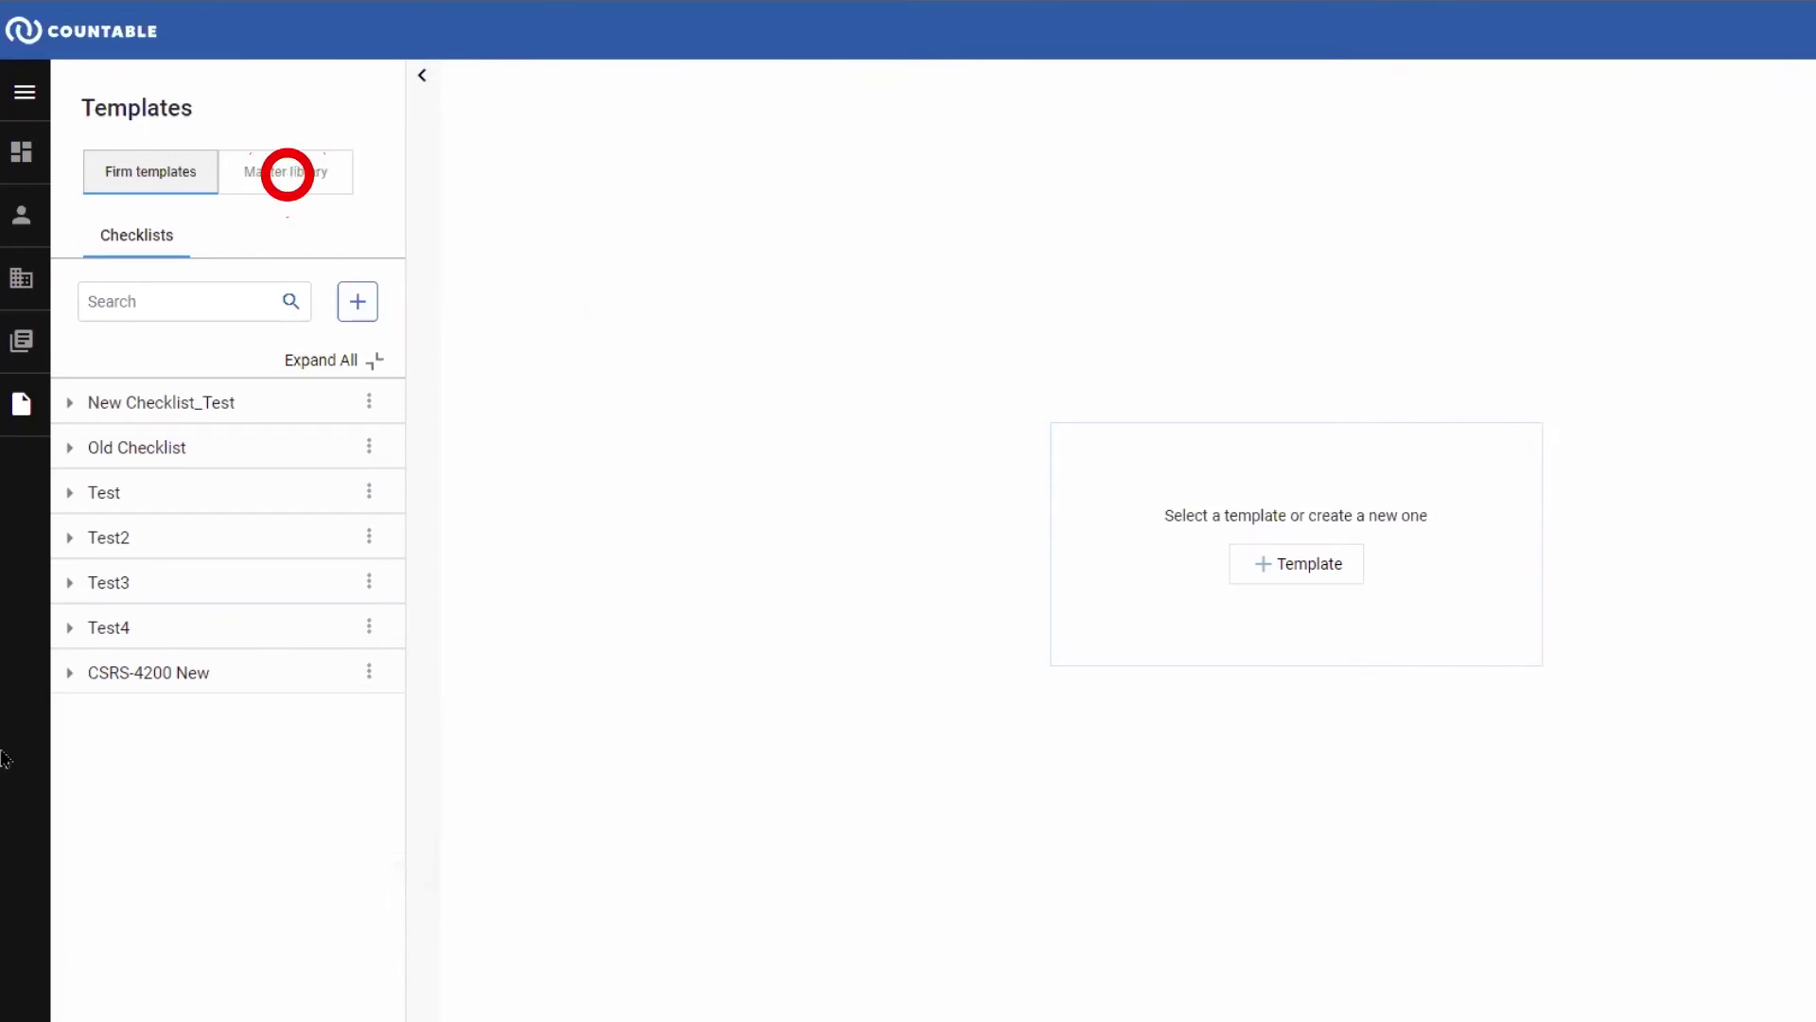
Step: Add the Client Acceptance And Continues checklist from the Master library's CSRS 4200 standards to the CSRS-4200 New firm folder
left_click(289, 172)
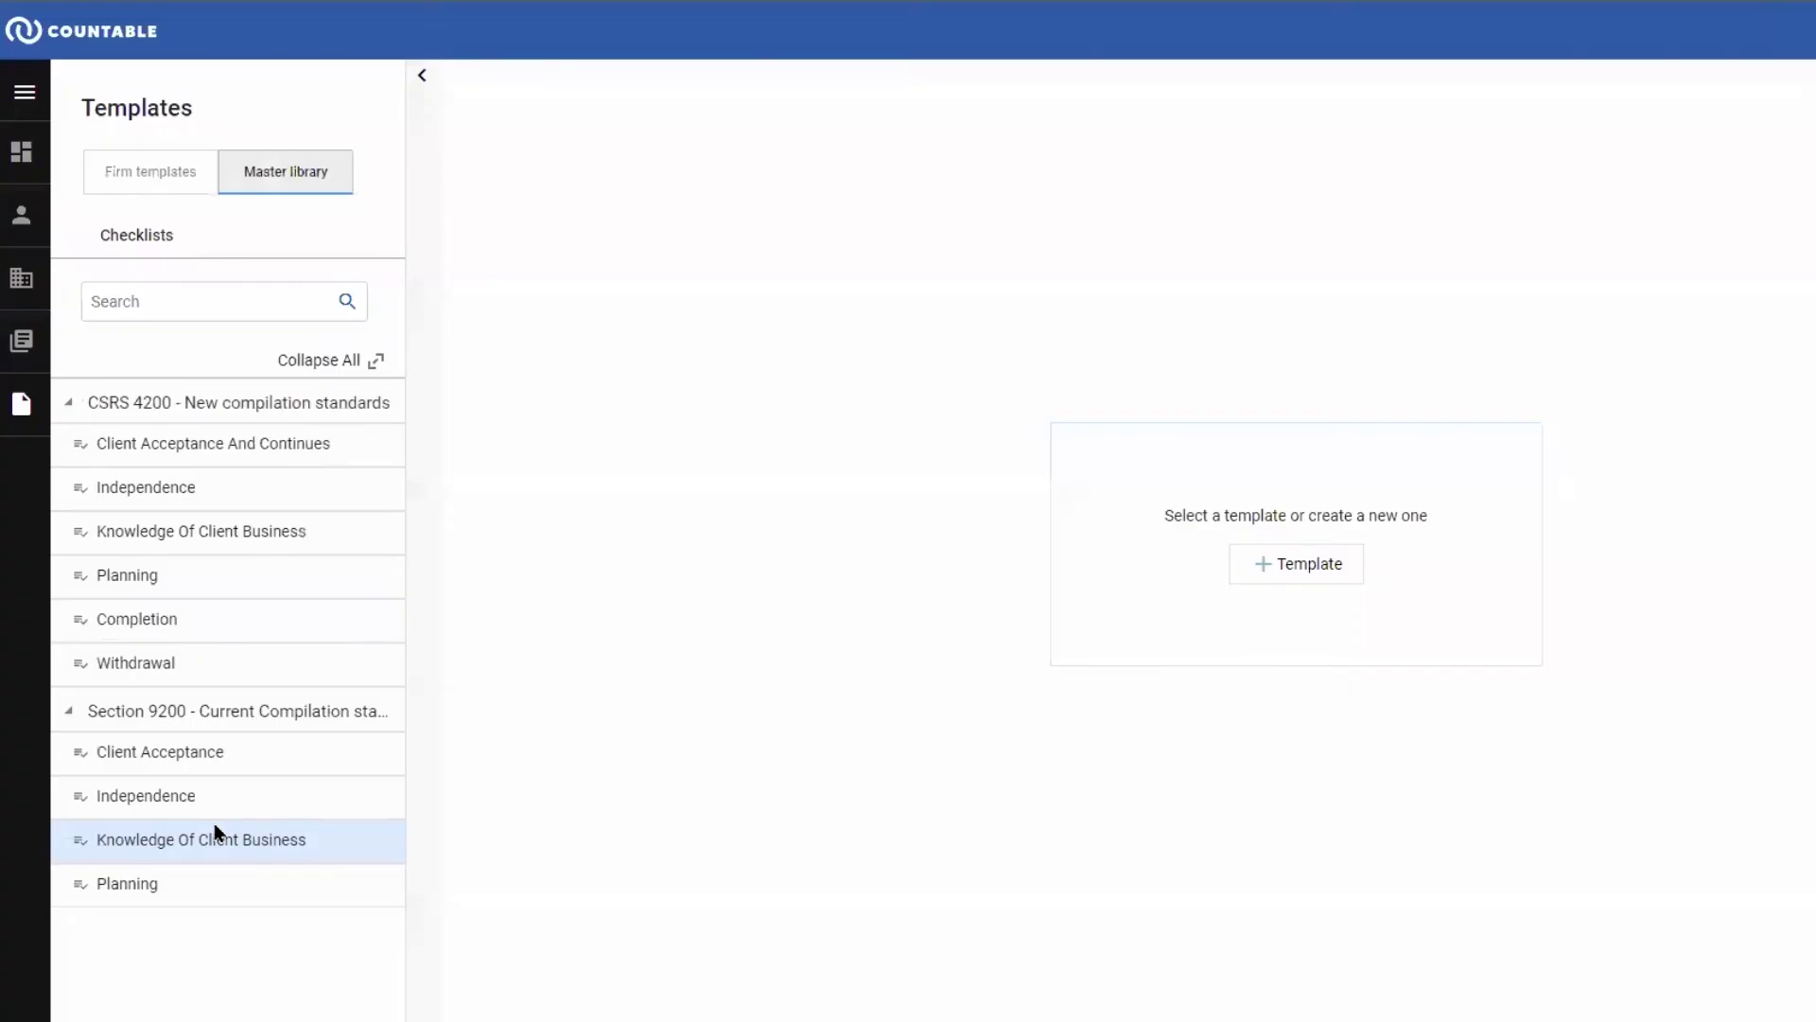
left_click(255, 457)
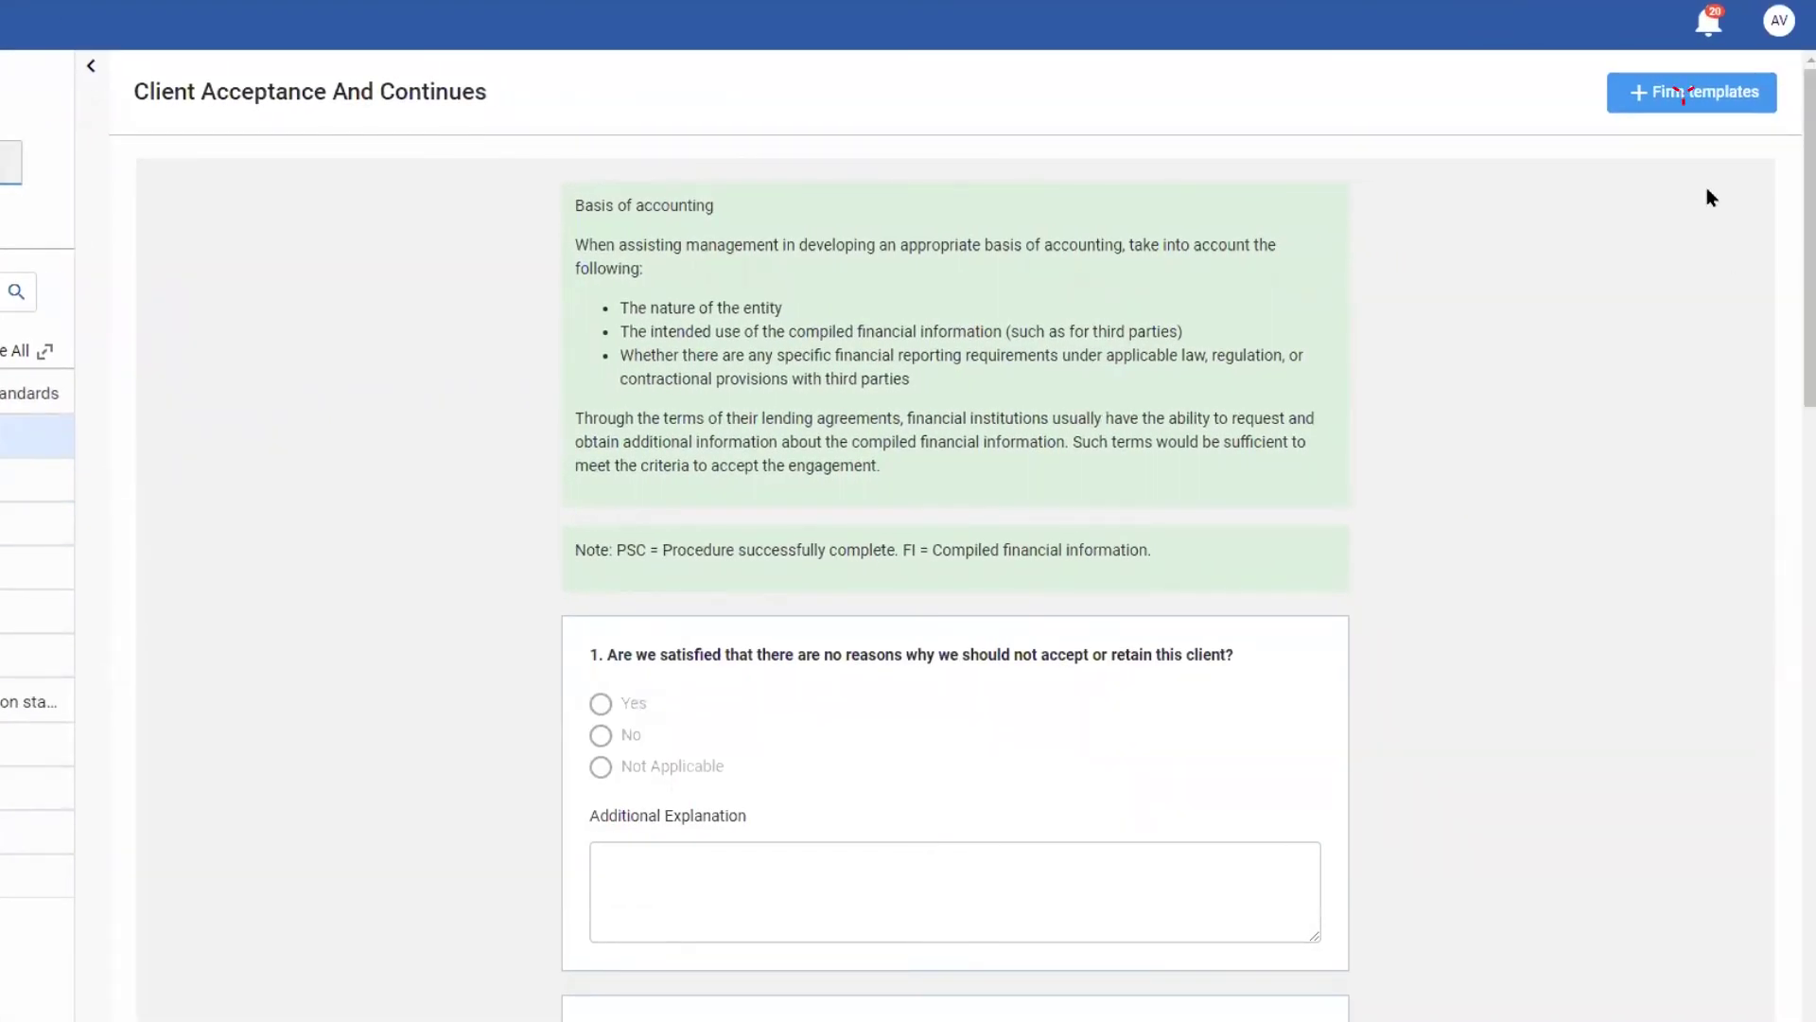
left_click(1681, 94)
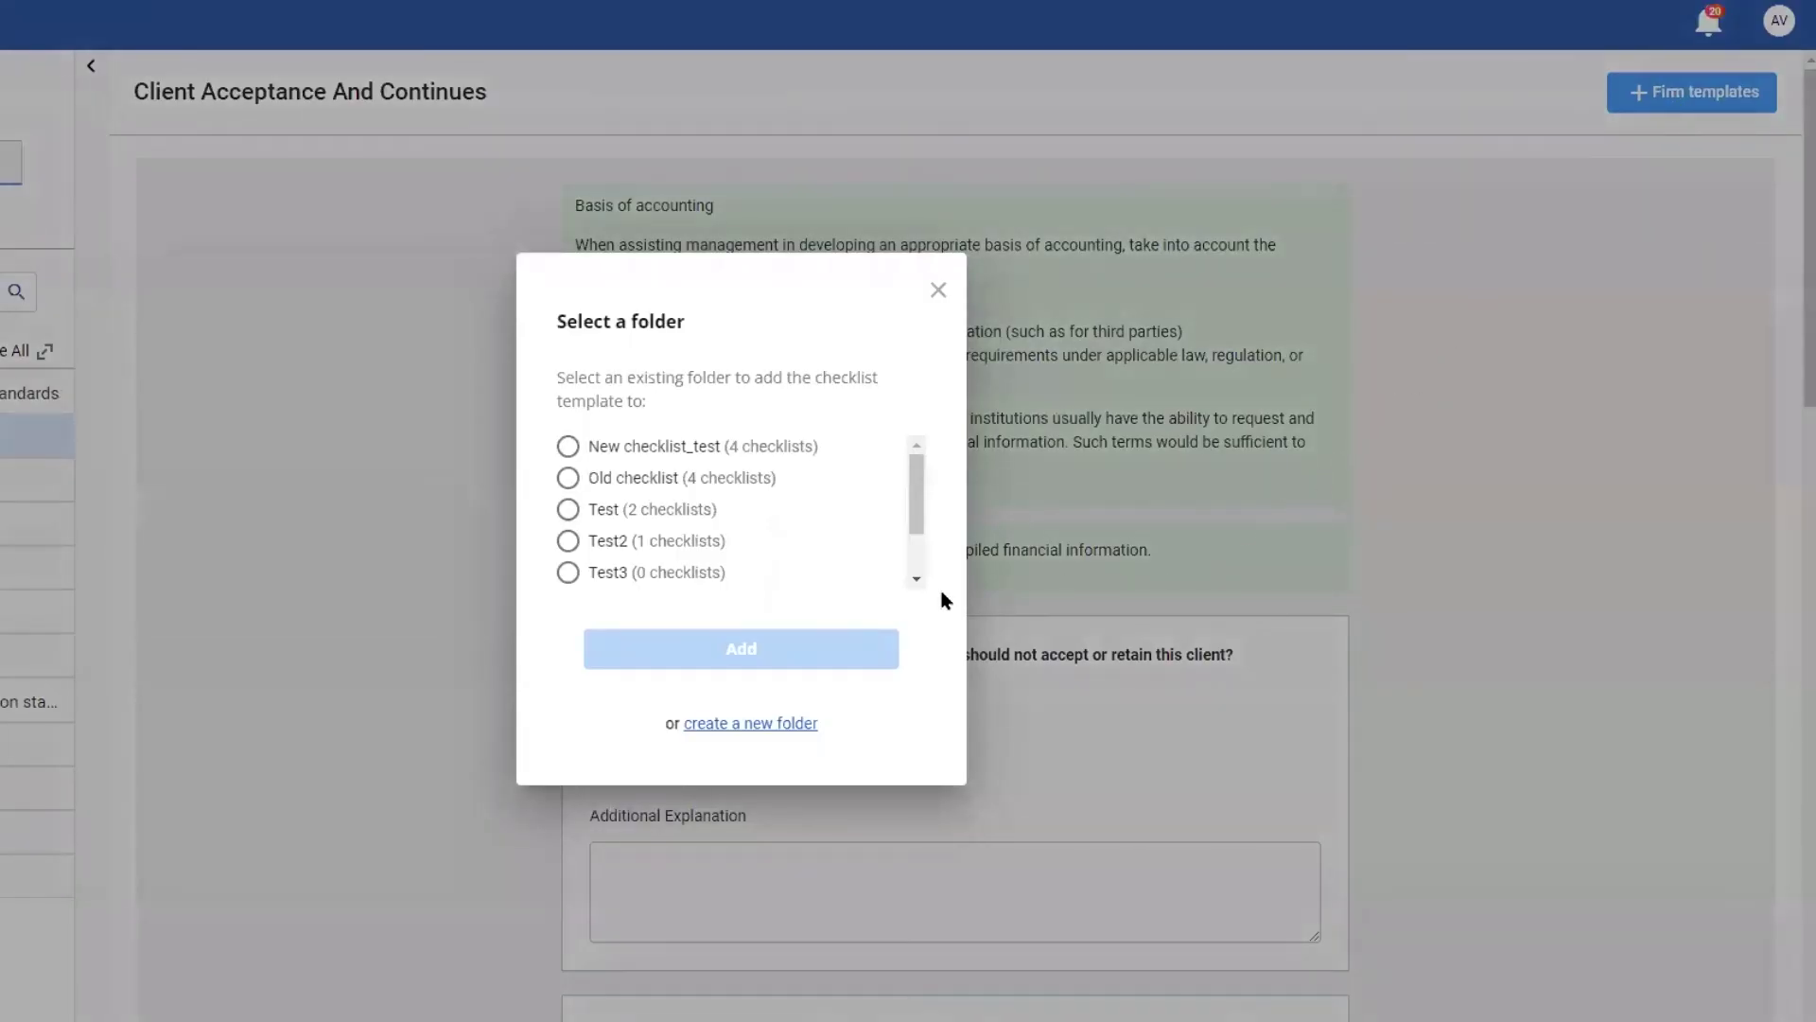
left_click_drag(912, 478, 914, 547)
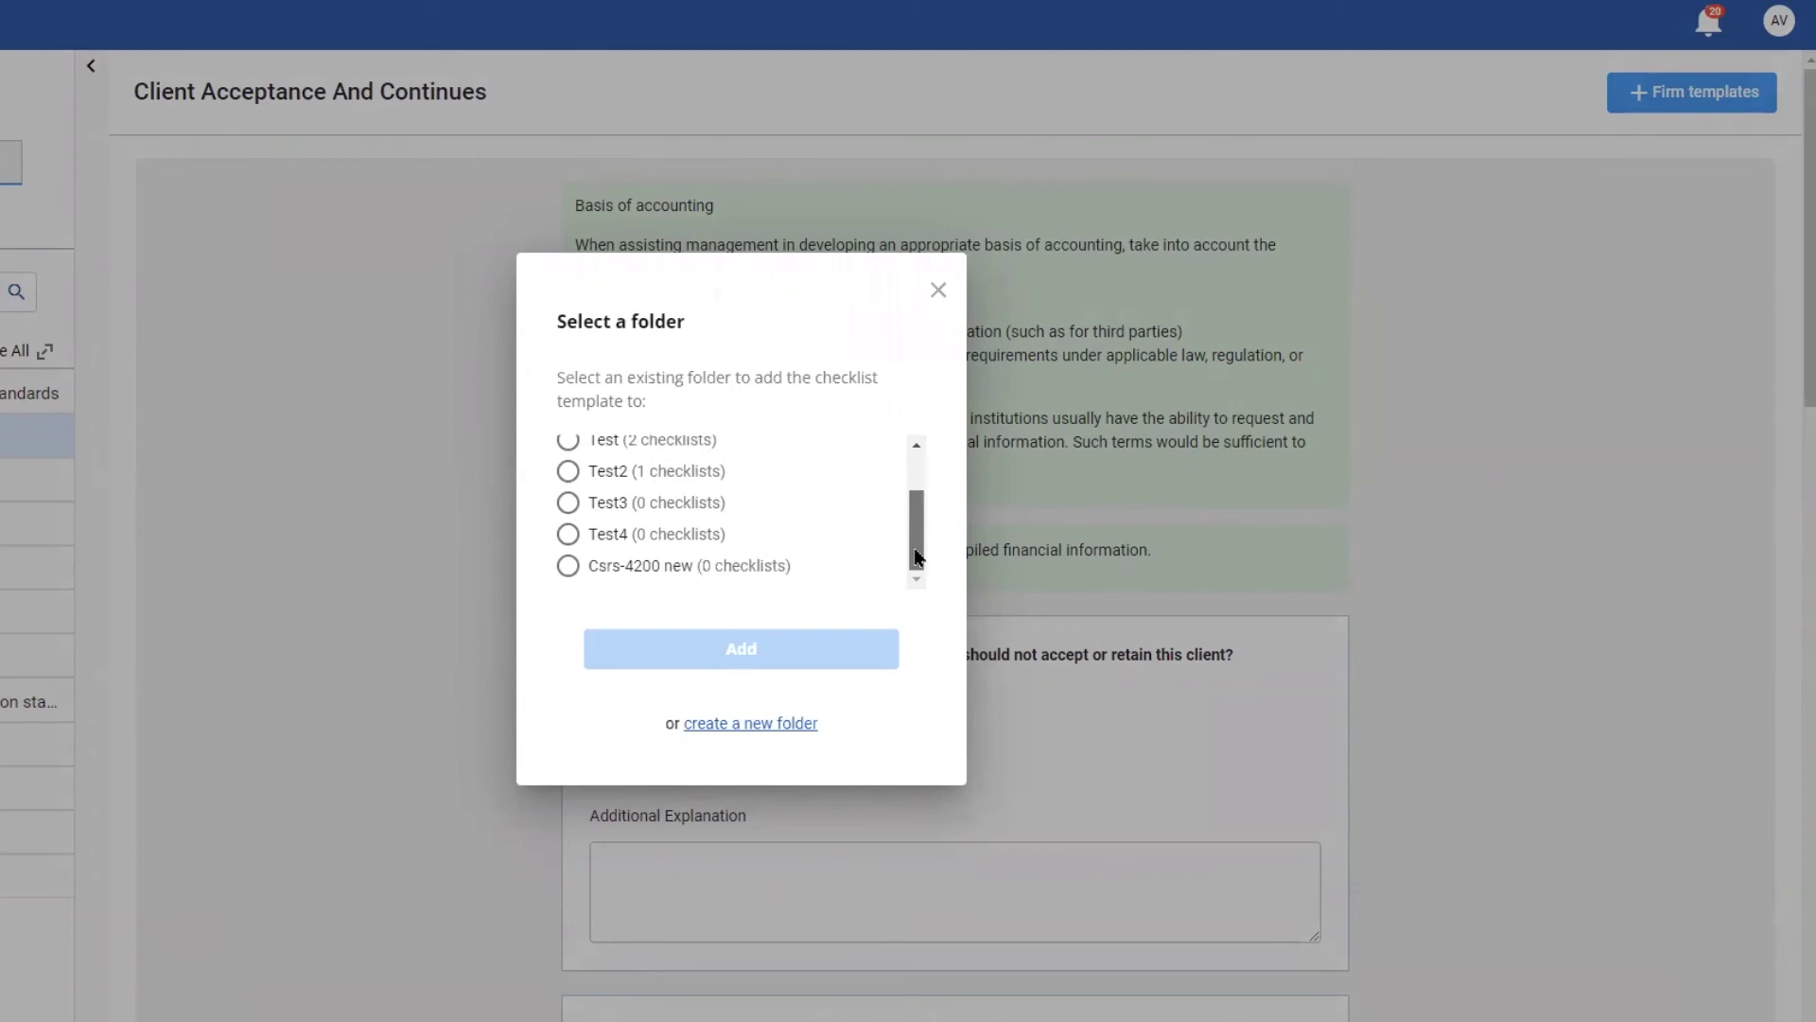
left_click(567, 565)
left_click(730, 654)
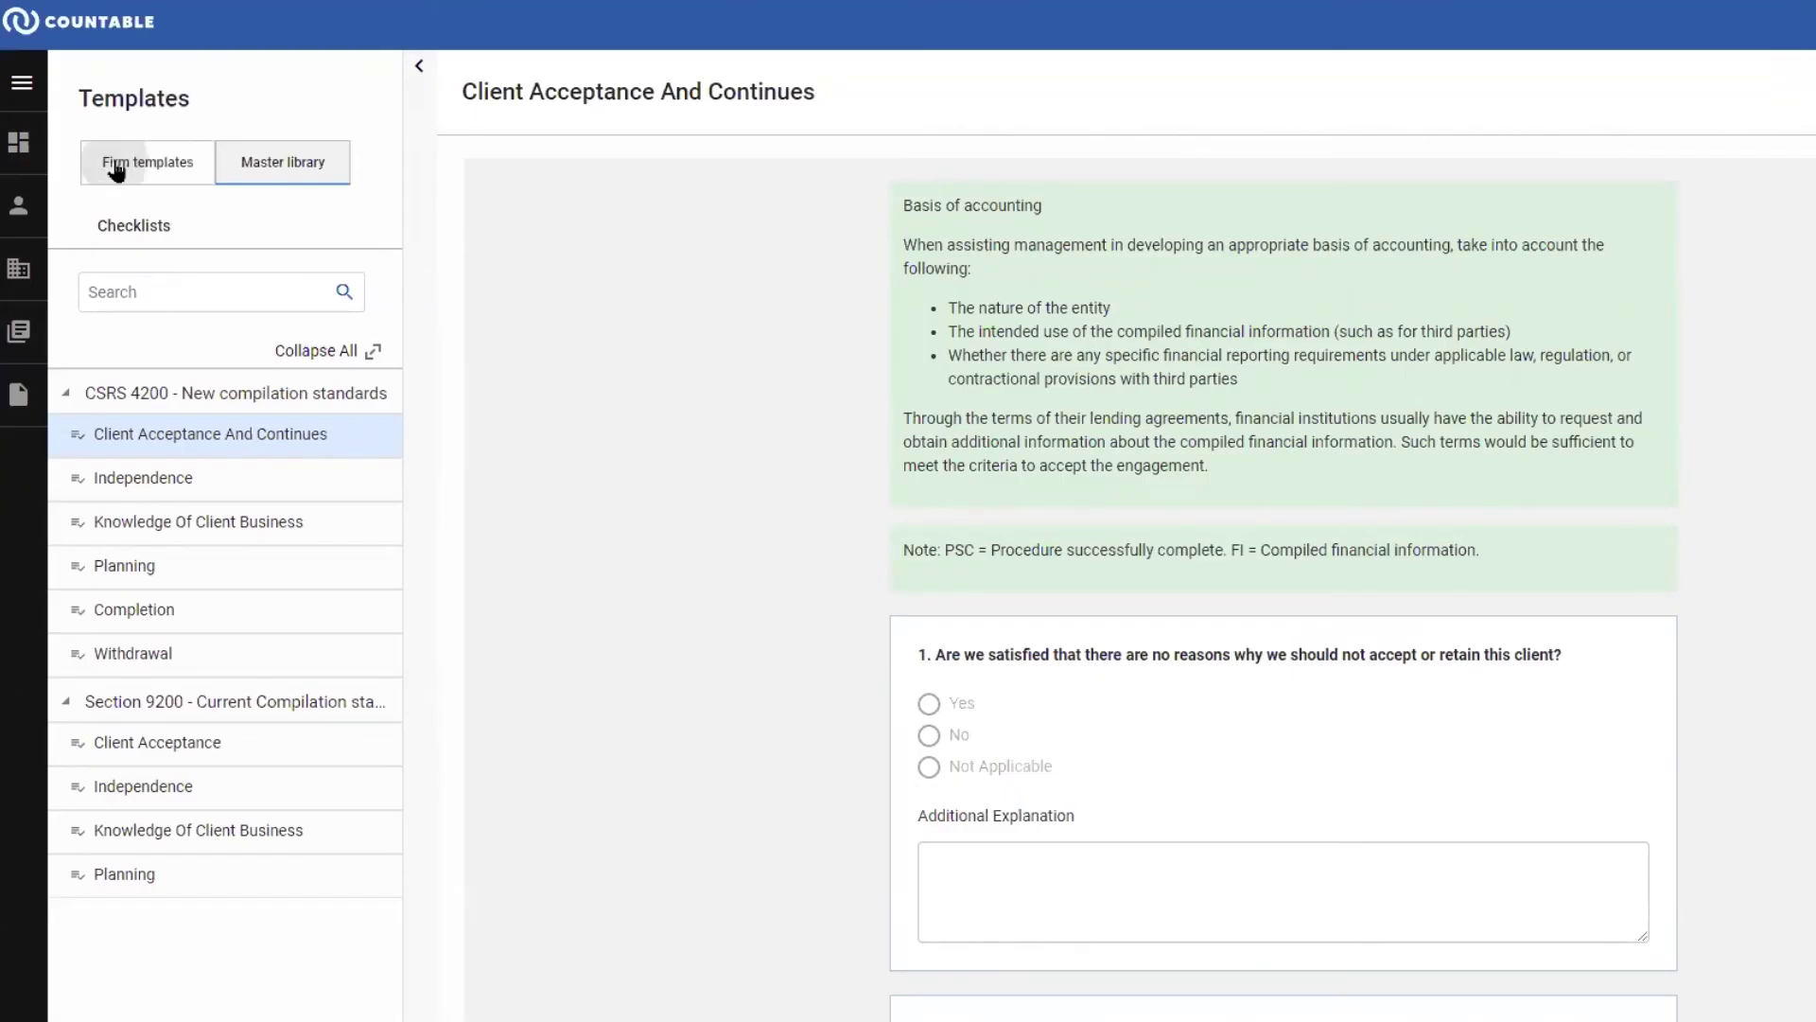
Step: Expand the CSRS-4200 New folder in the firm templates and check the options for its Client Acceptance And Continues checklist
left_click(115, 170)
left_click(177, 707)
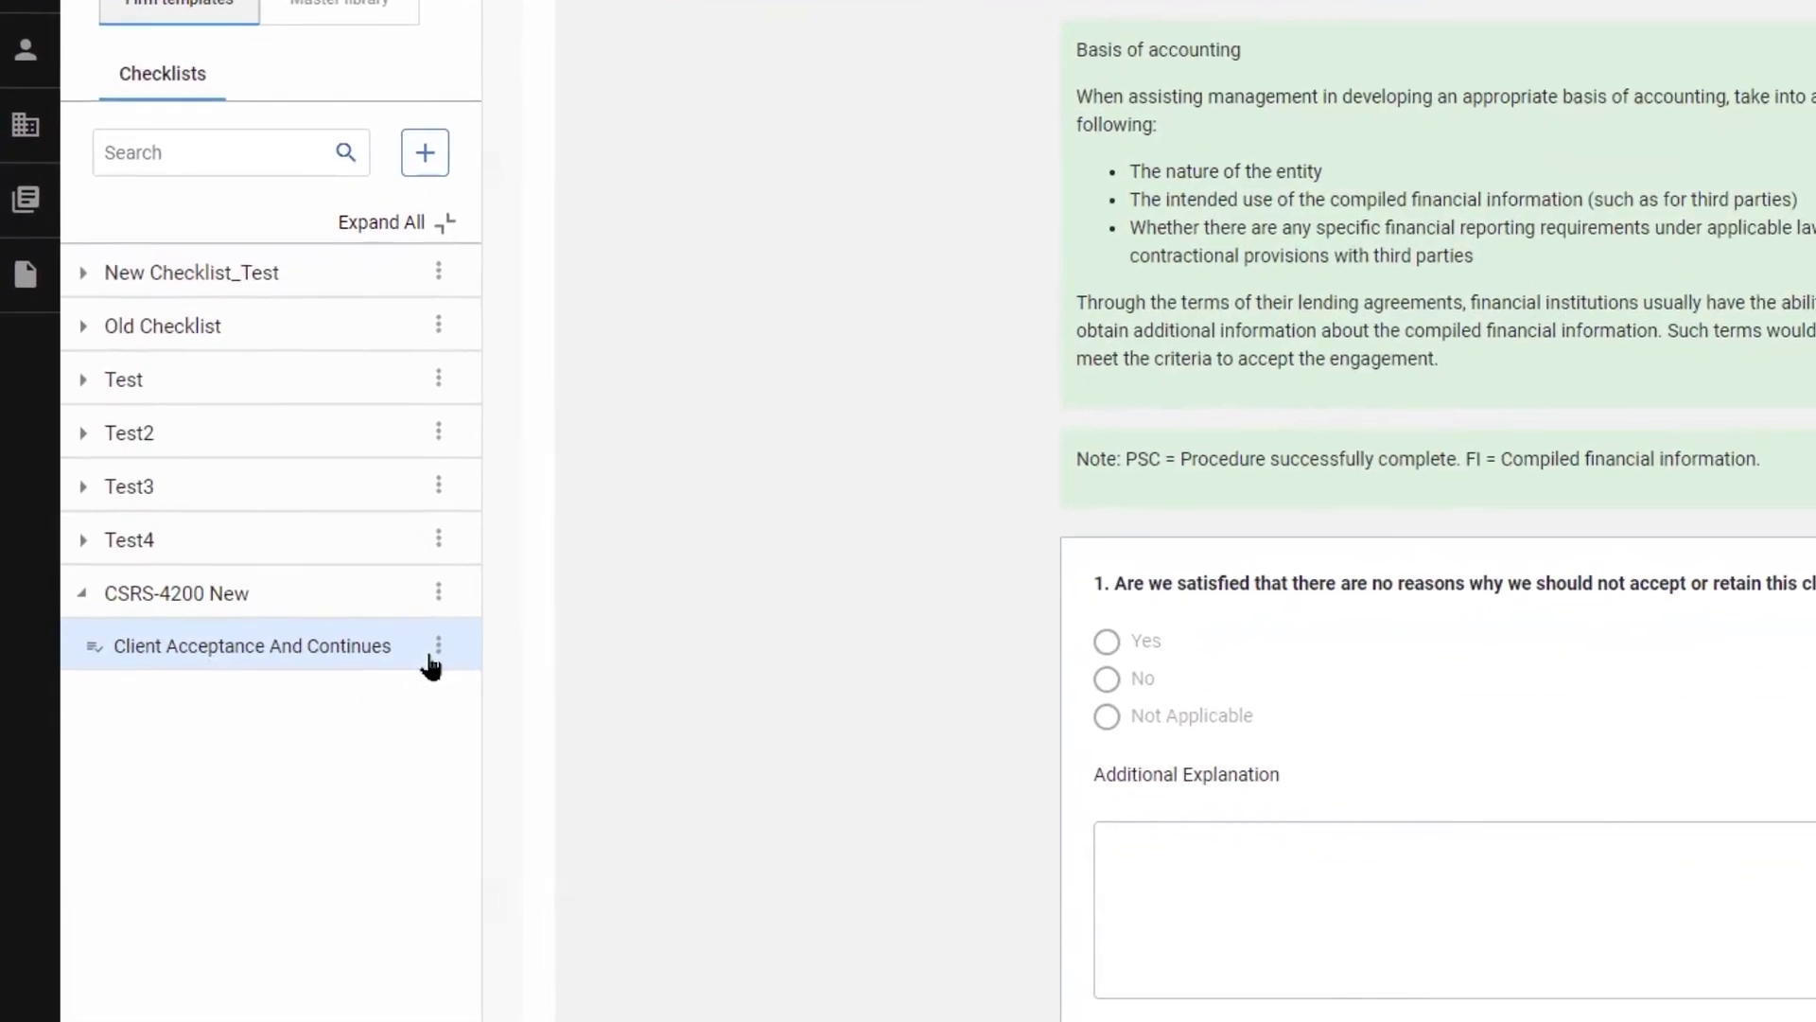
left_click(366, 707)
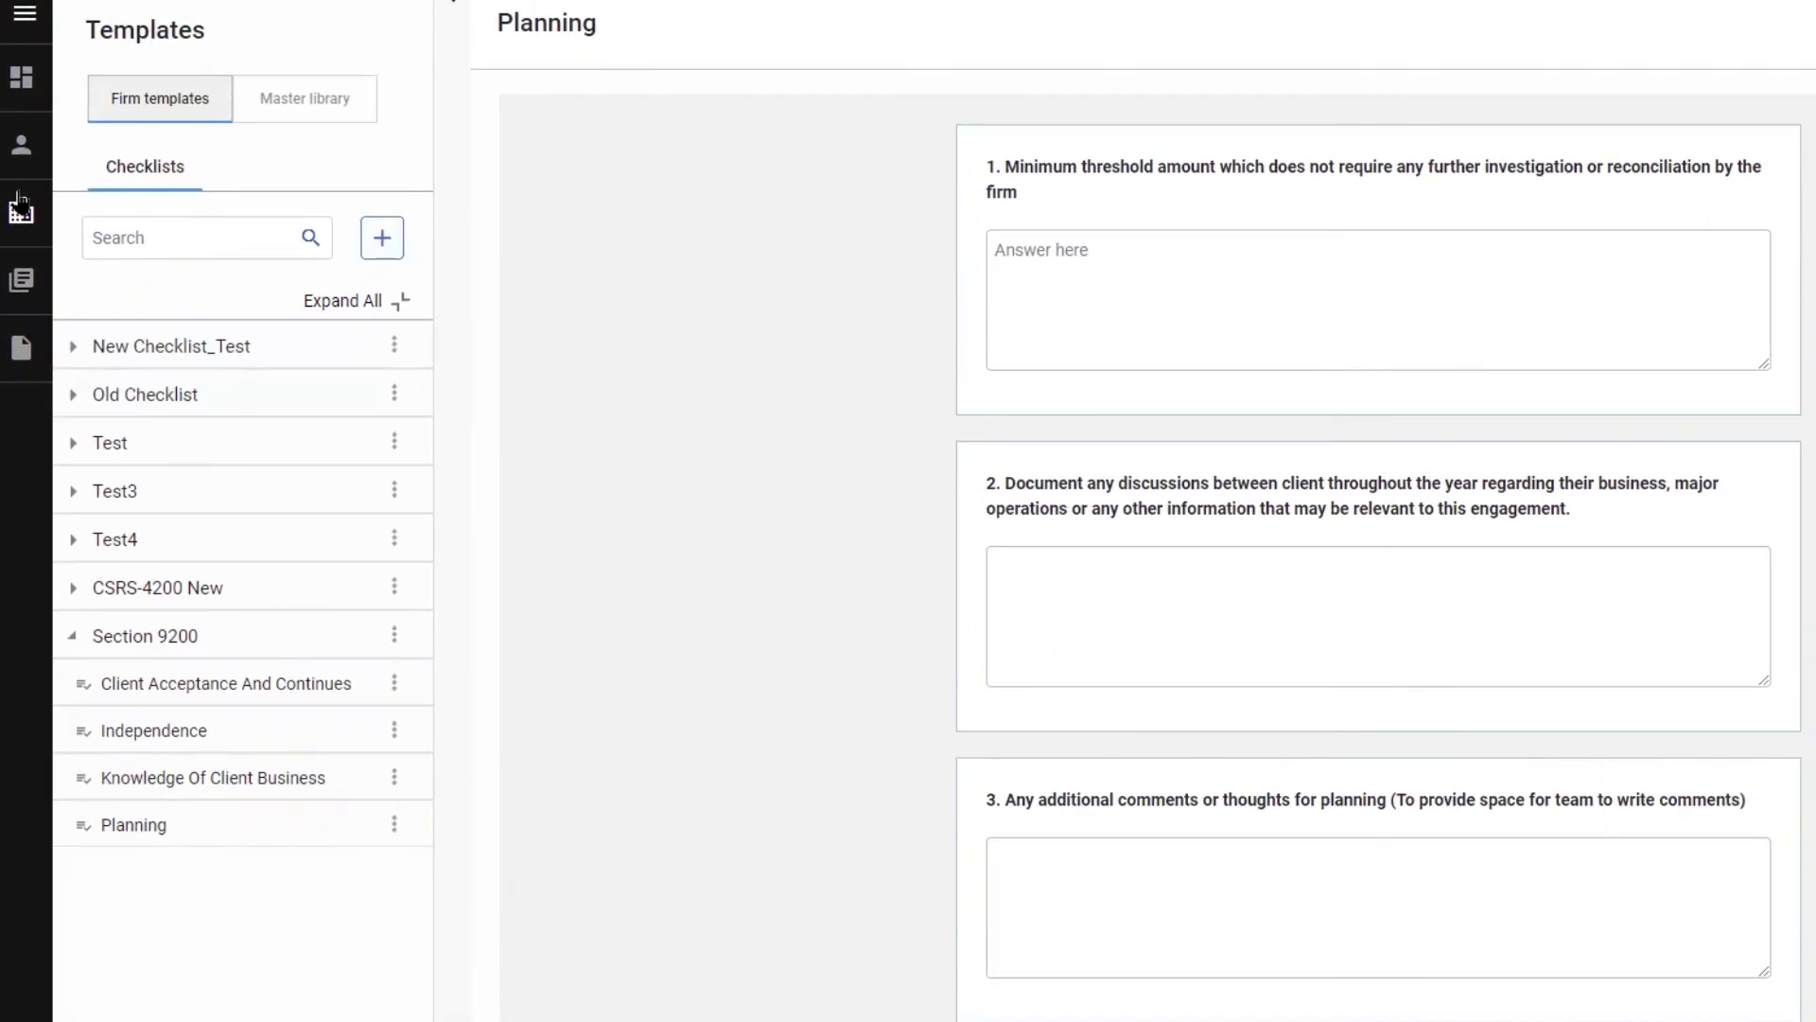
Step: In engagement NTR-PEO-Dec142021, add the Client Acceptance and Continues checklist from the Csrs-4200 new folder to Client acceptance and continuance
left_click(18, 331)
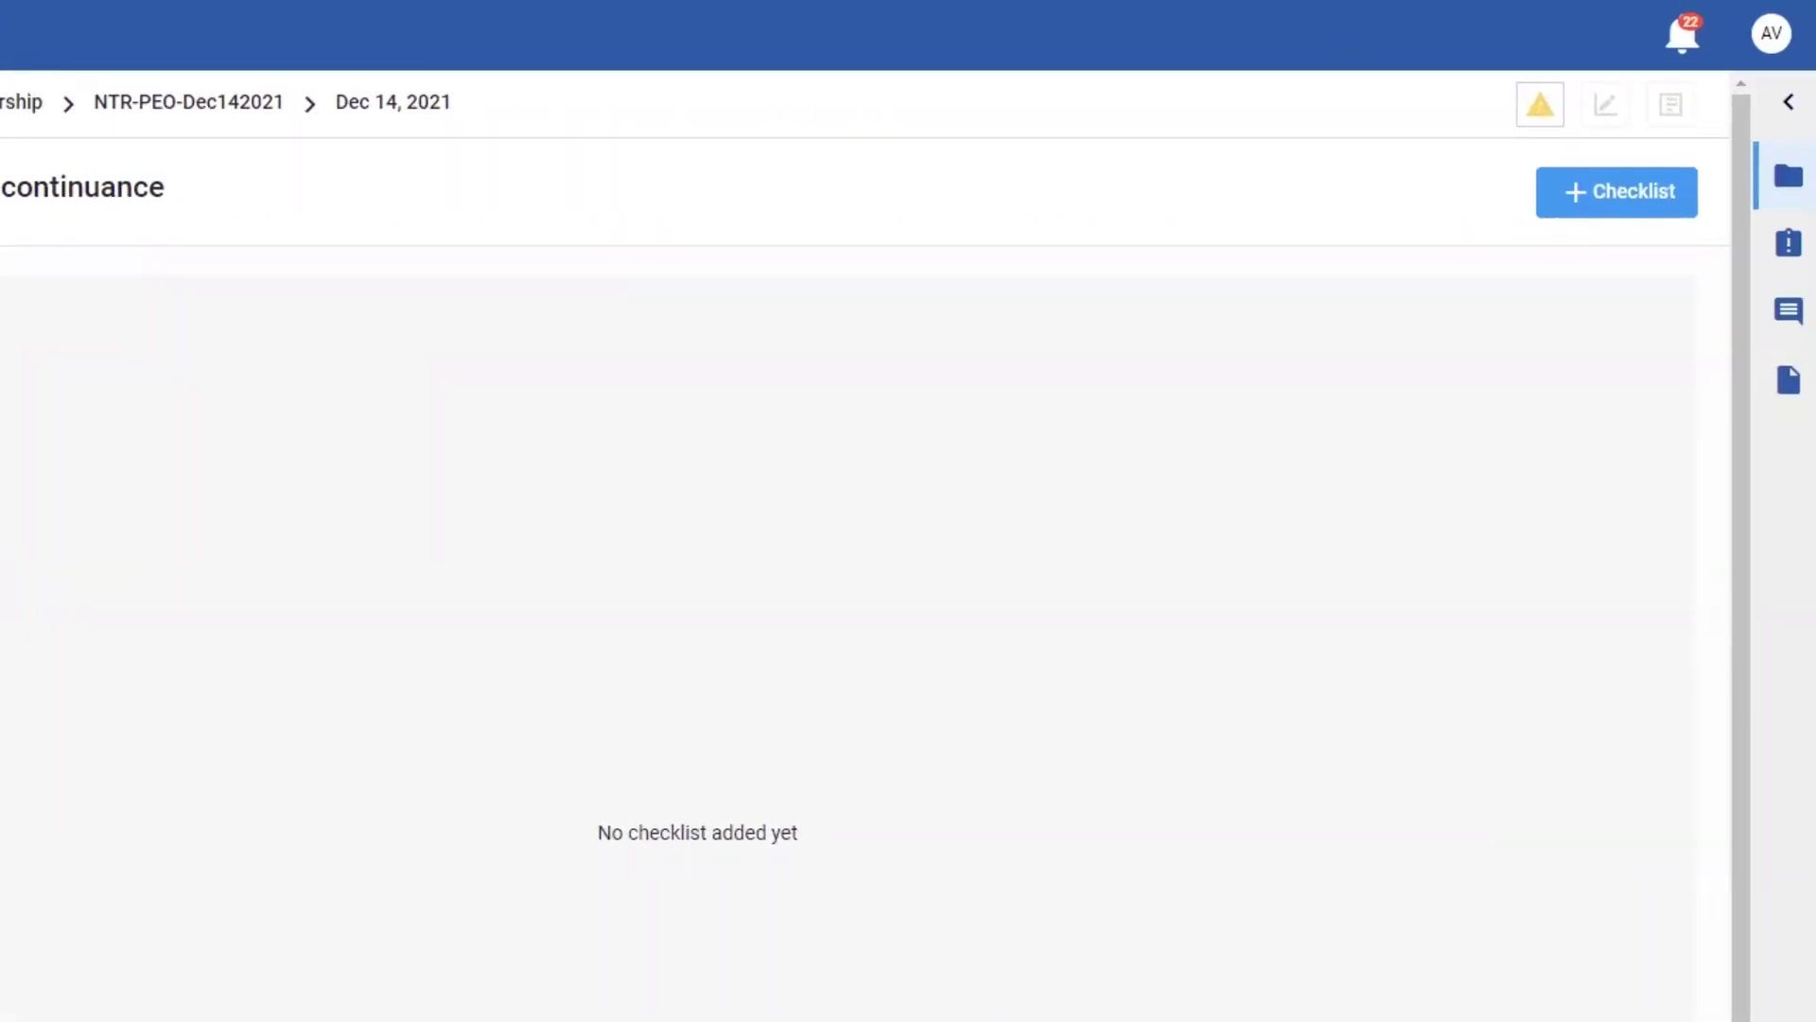
left_click(1611, 196)
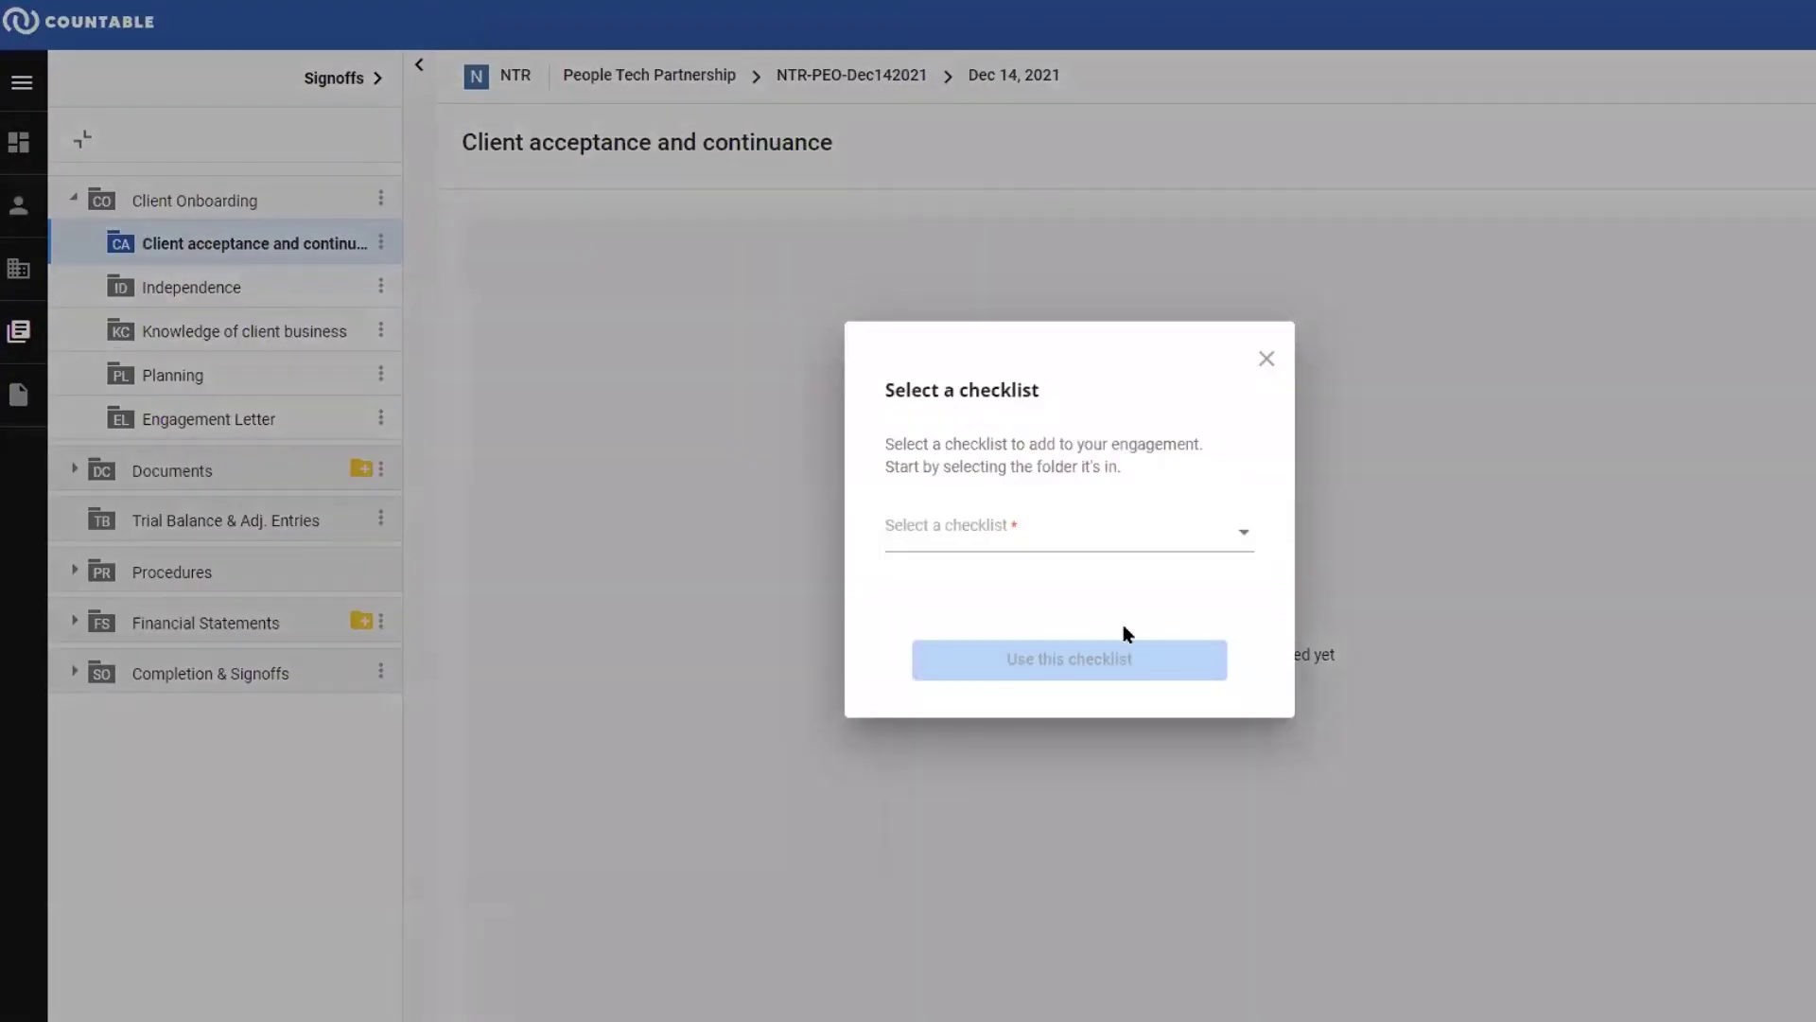
left_click(1141, 537)
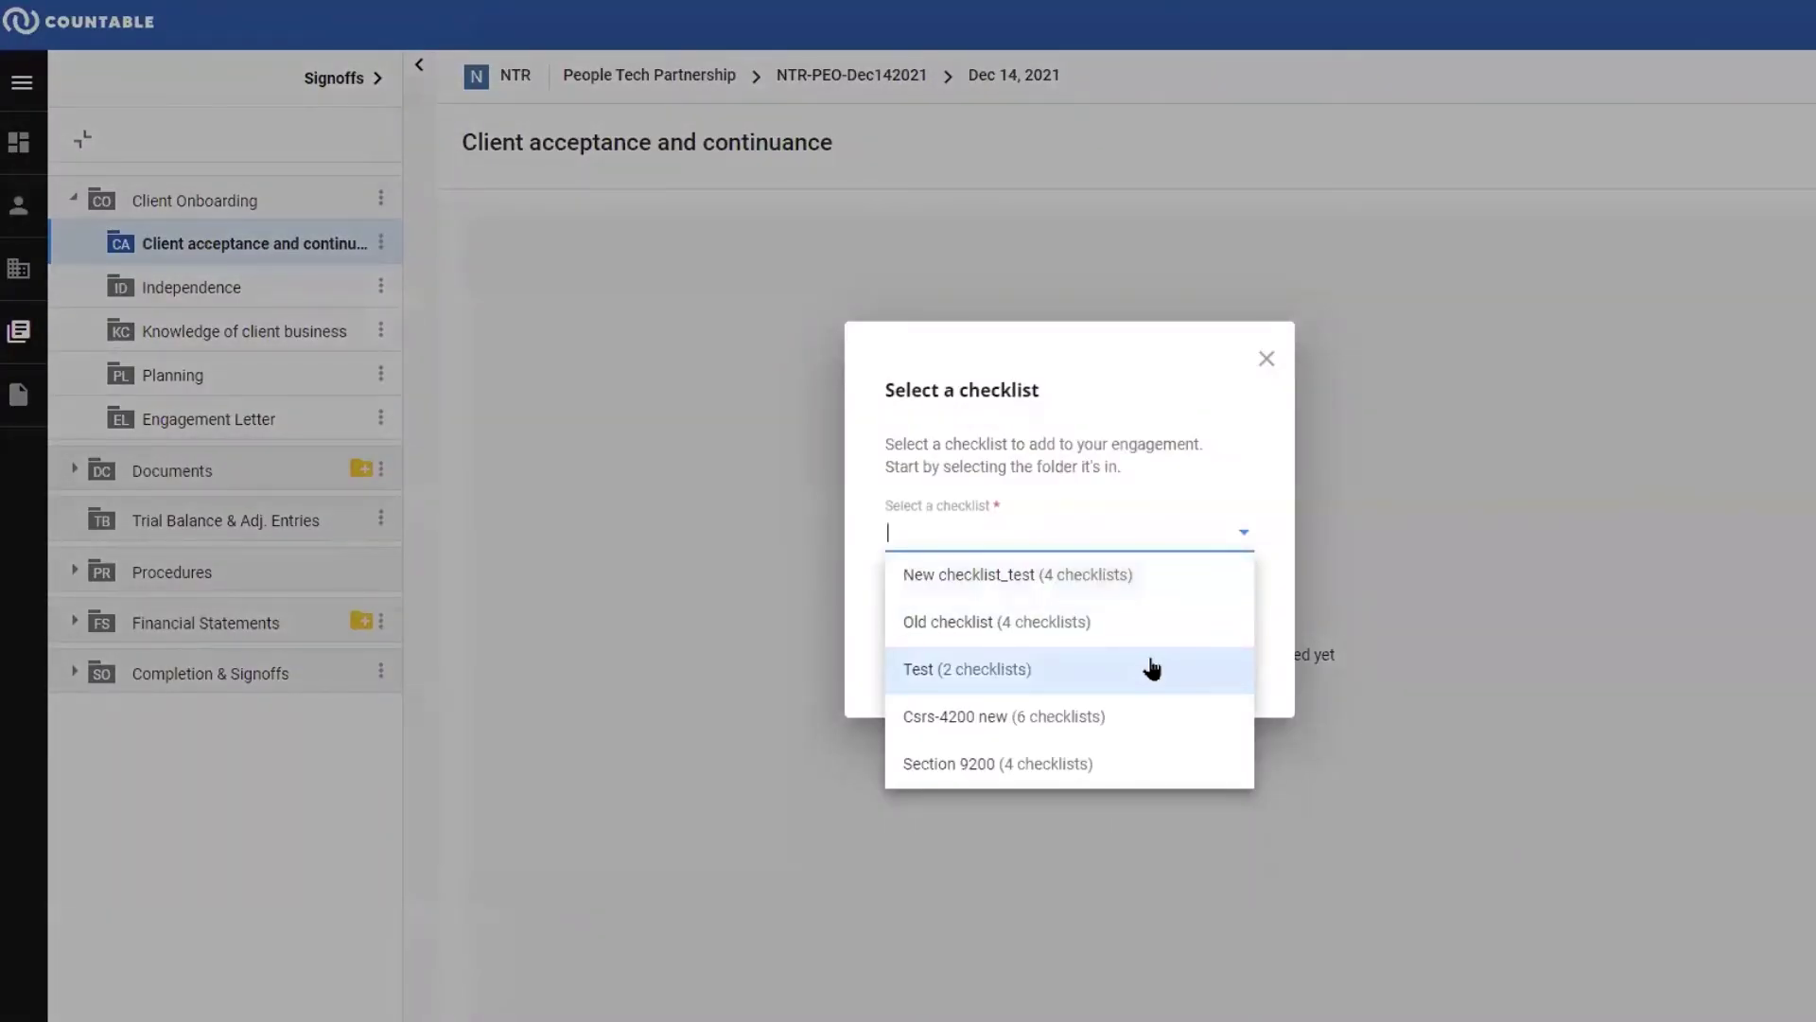
left_click(1159, 715)
left_click(945, 525)
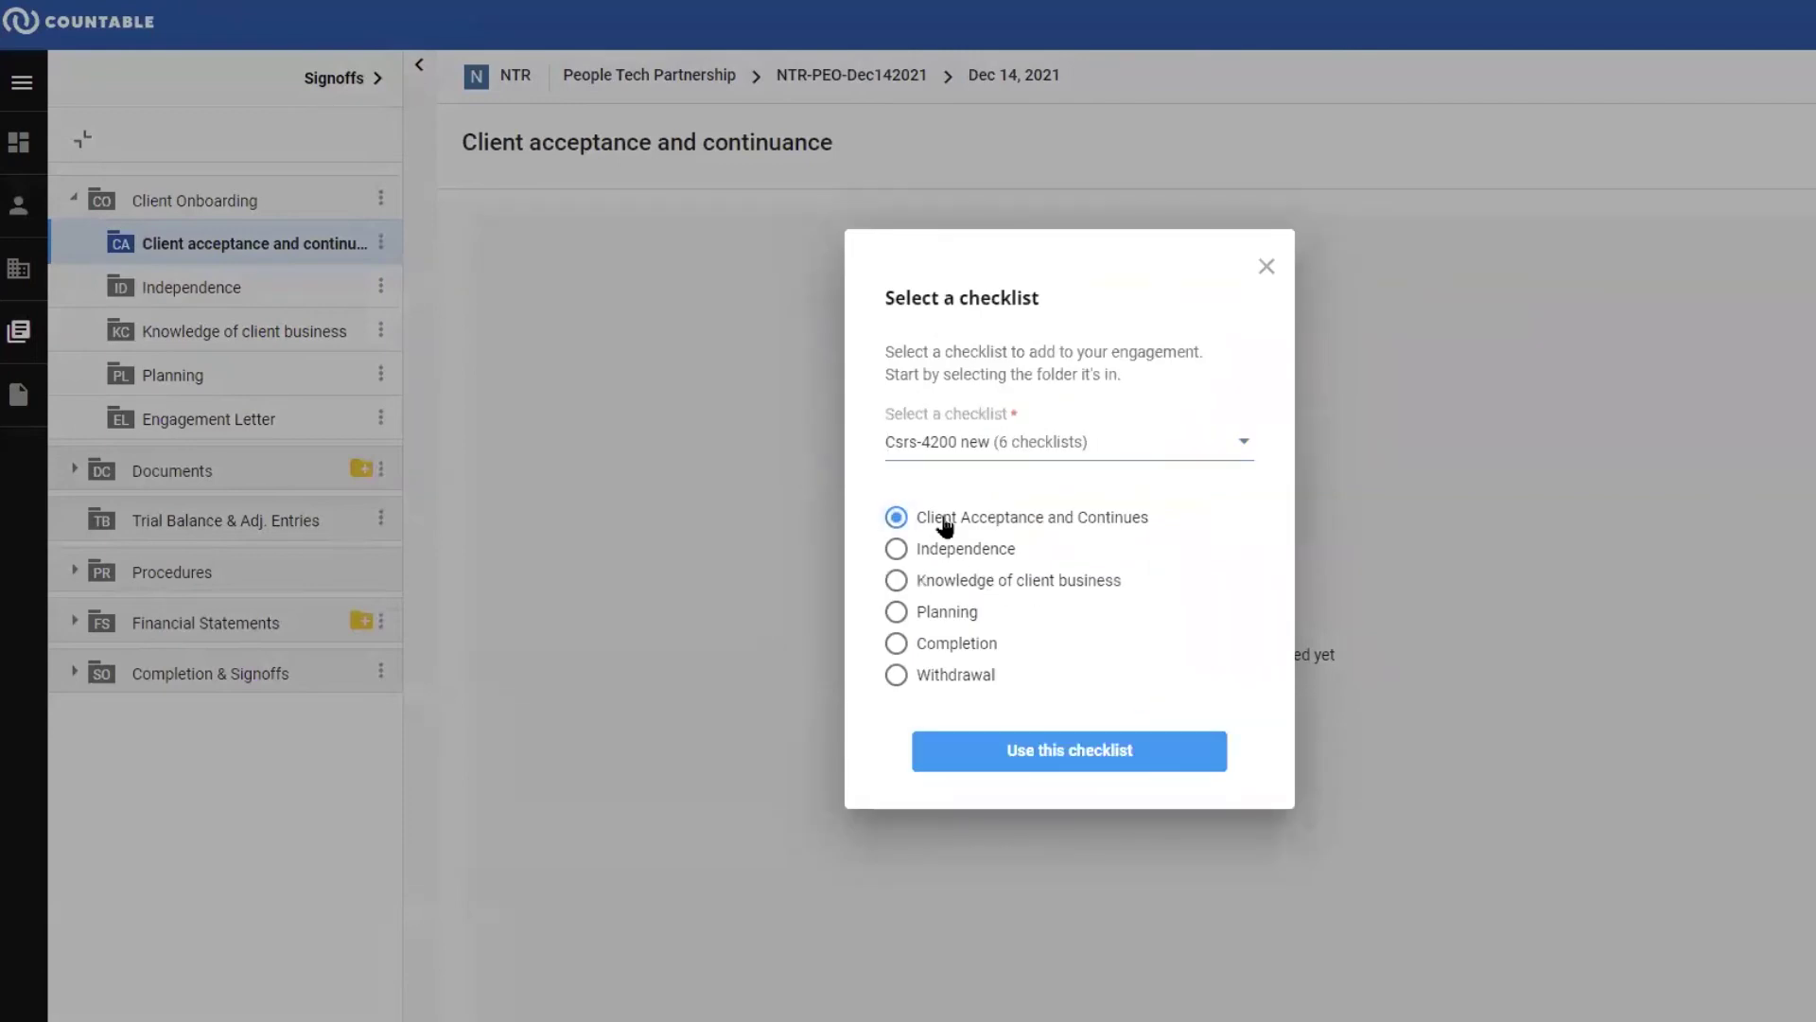
left_click(1064, 757)
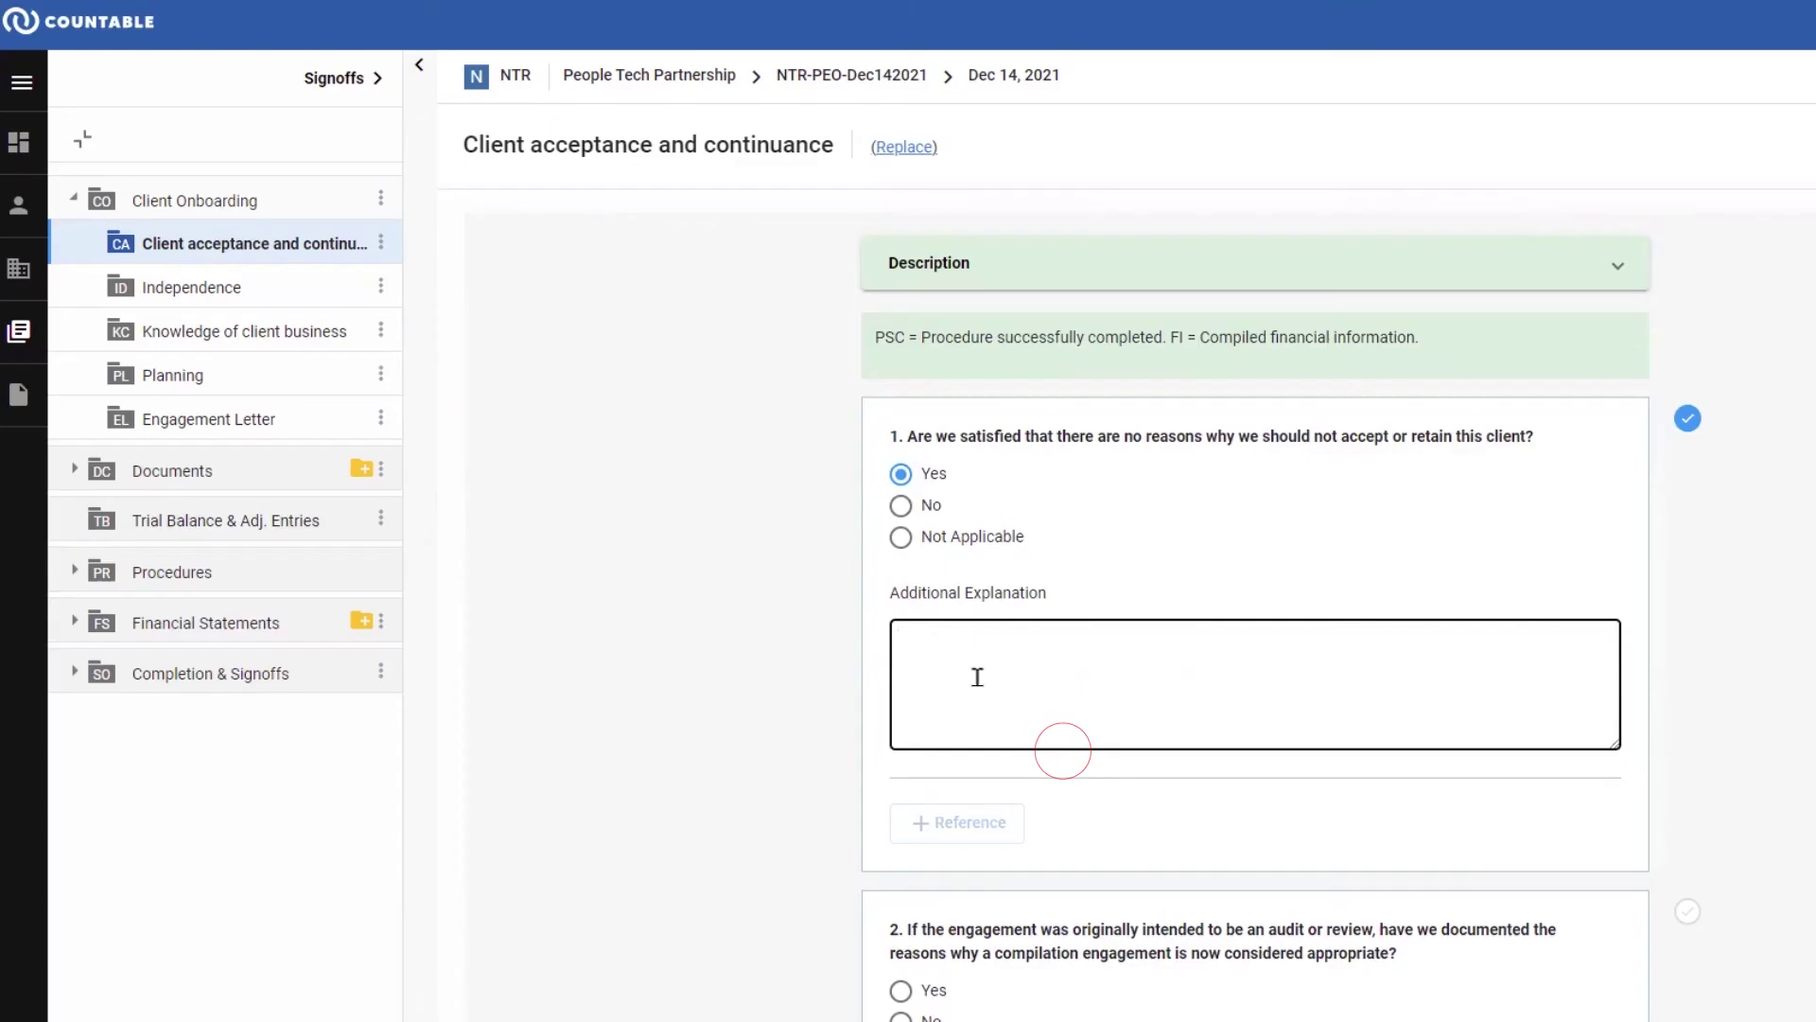
Step: Fill in the additional explanation for question 1, start editing the checklist and agree to discard the submitted answers
type("test")
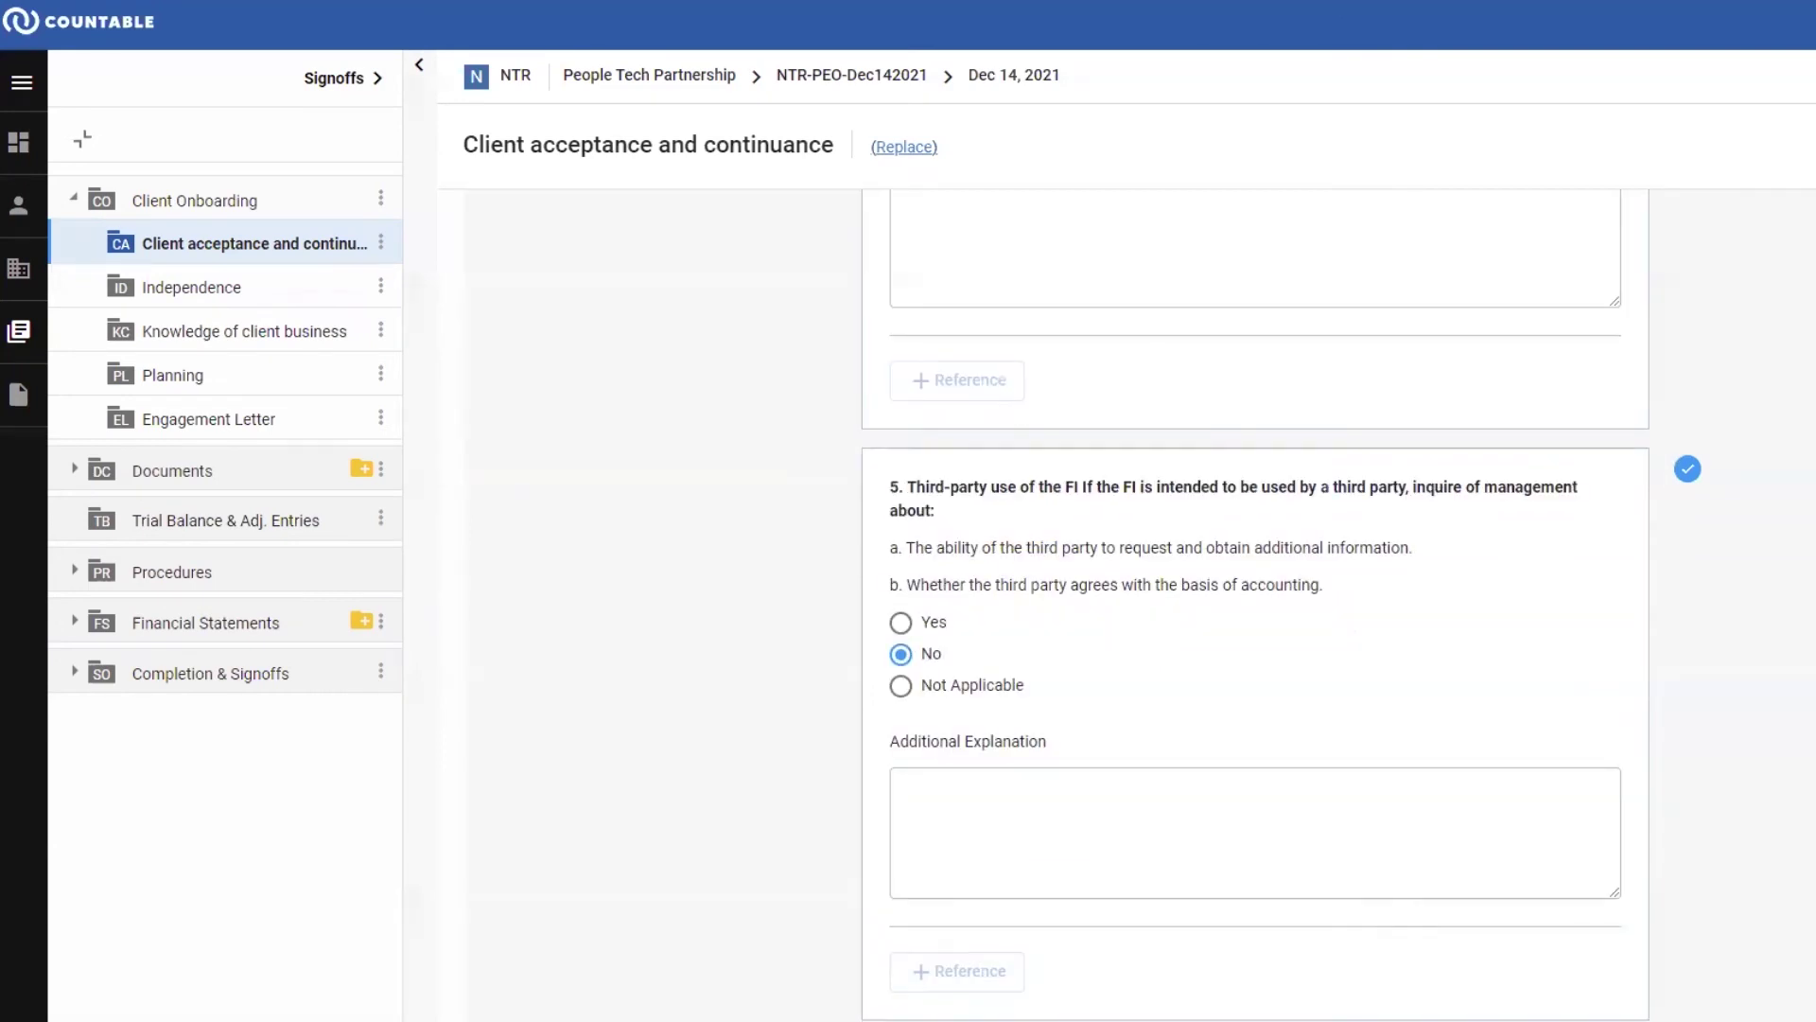
left_click(1807, 145)
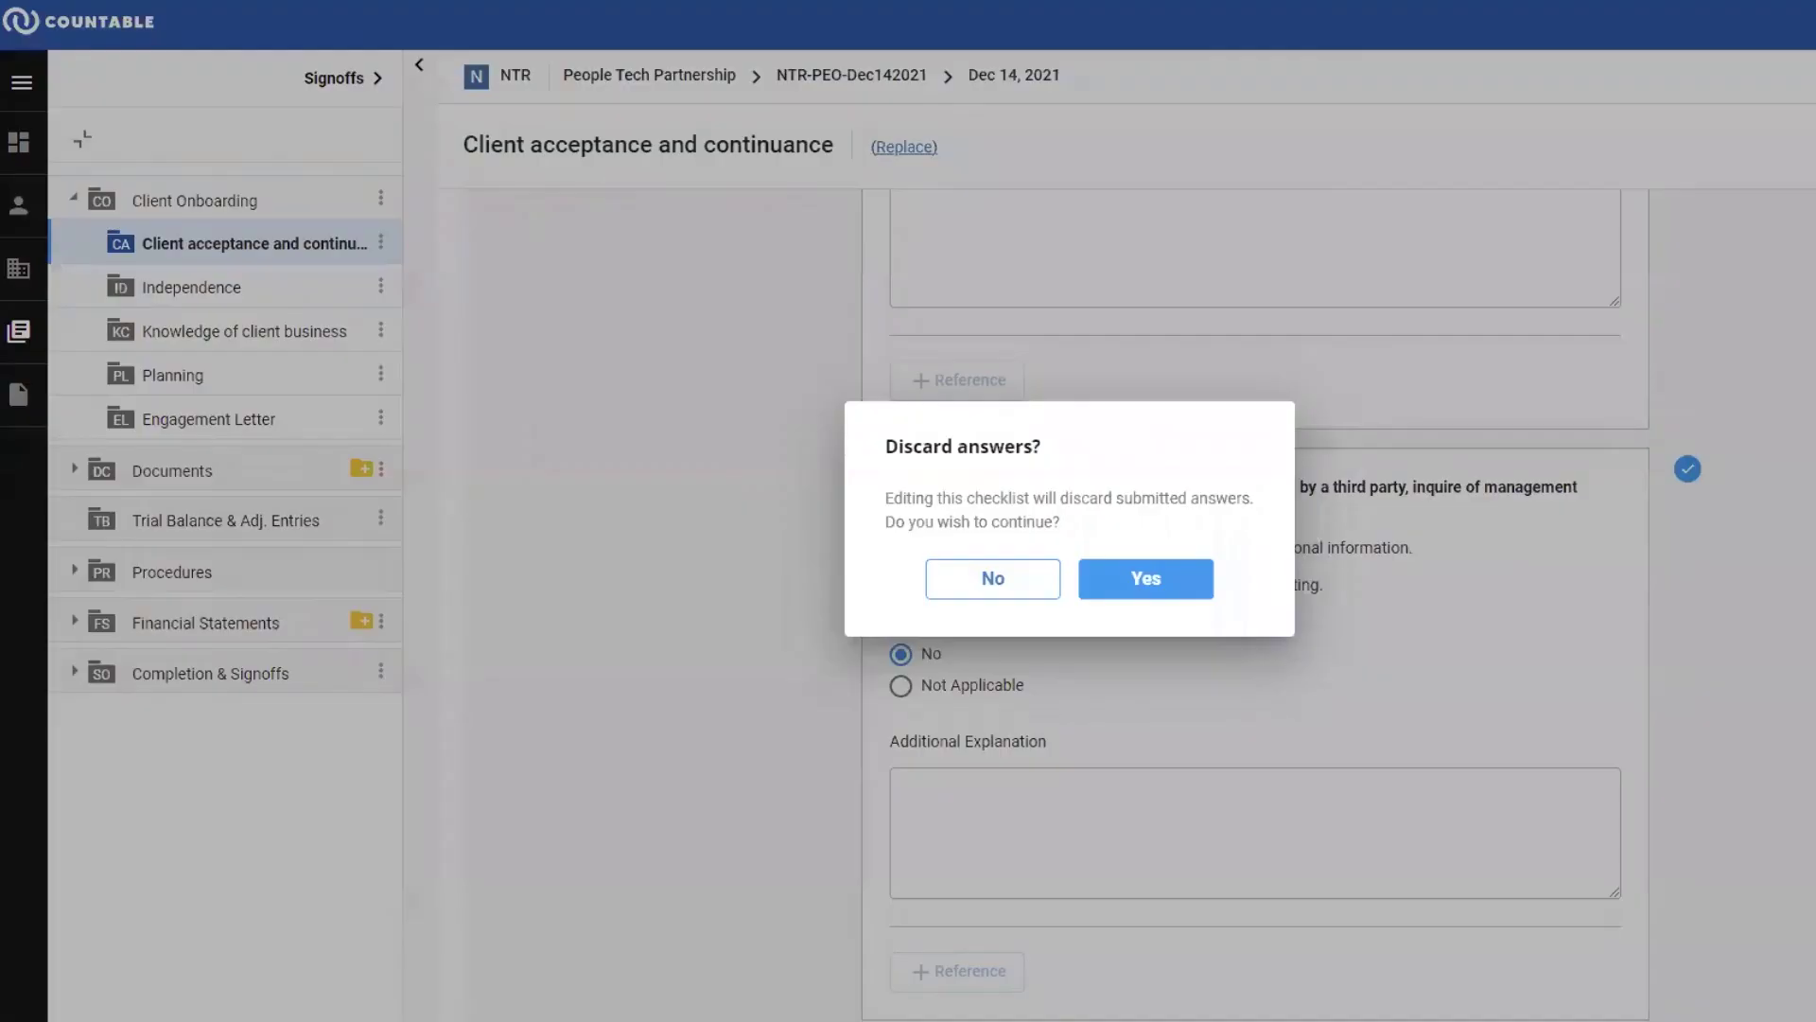
left_click(1156, 589)
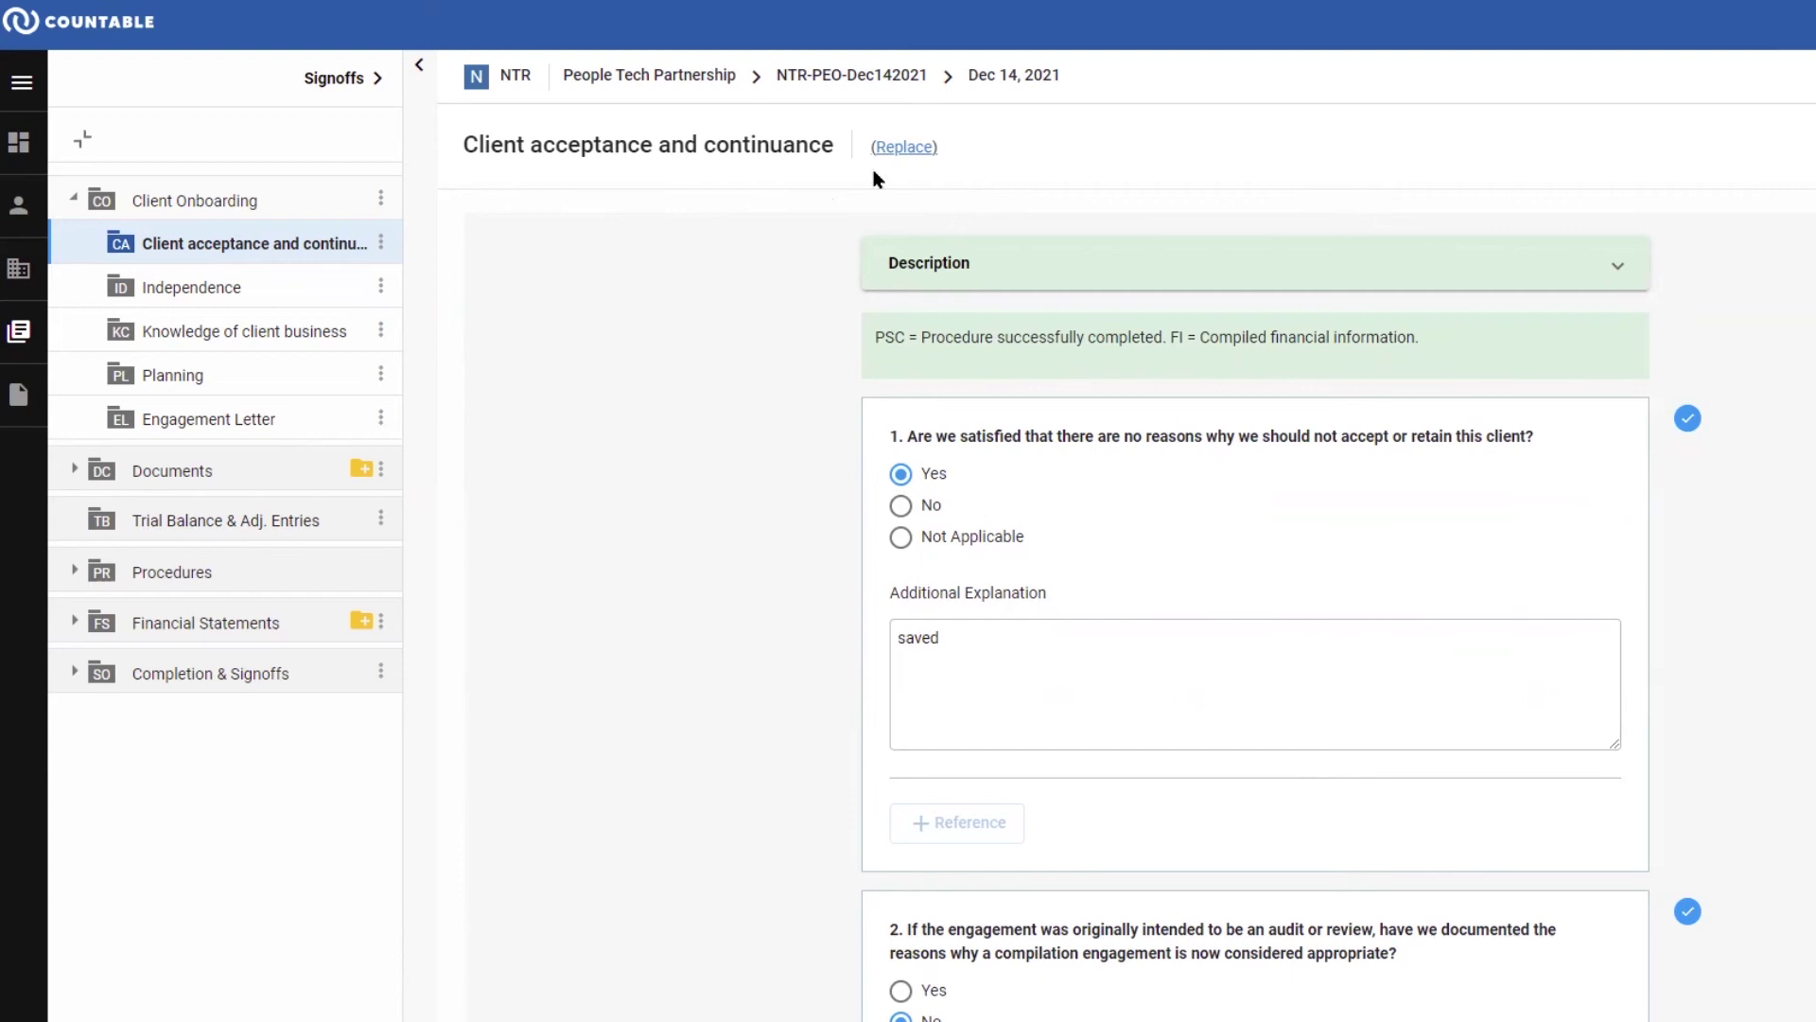
Step: Start replacing the Client acceptance and continuance checklist and agree to discard its submitted responses
left_click(904, 148)
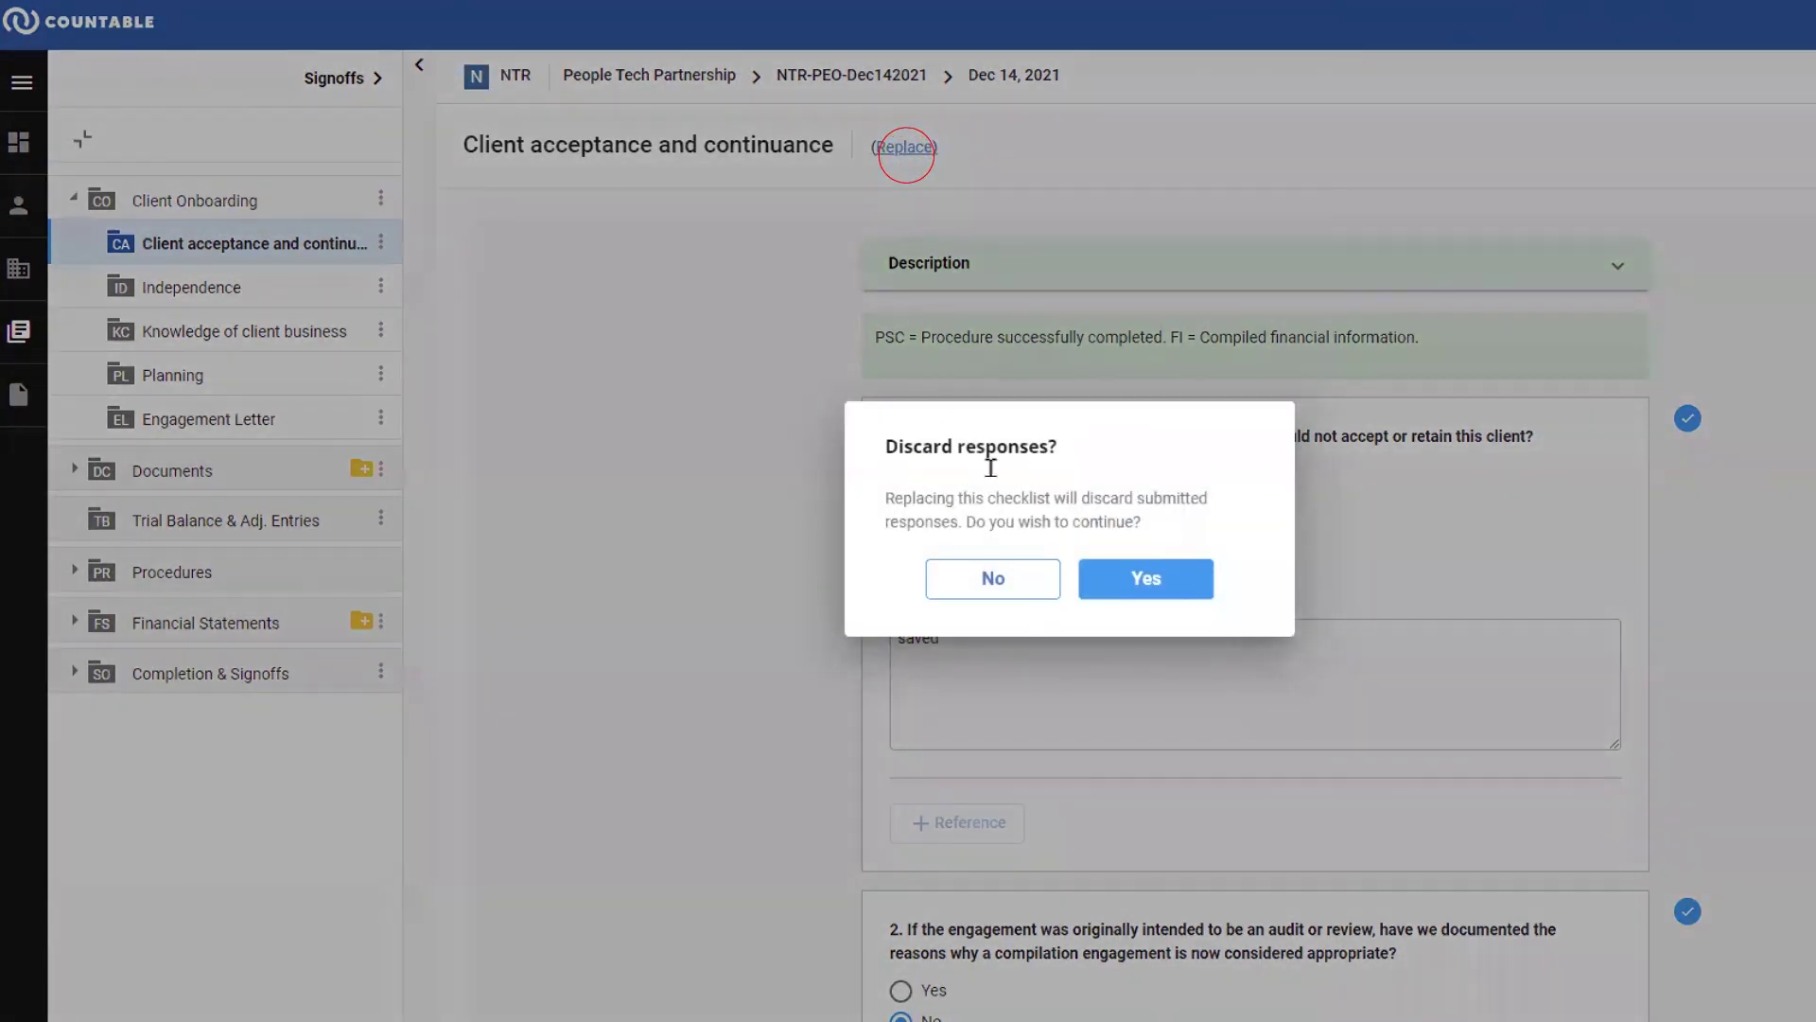
left_click(1135, 591)
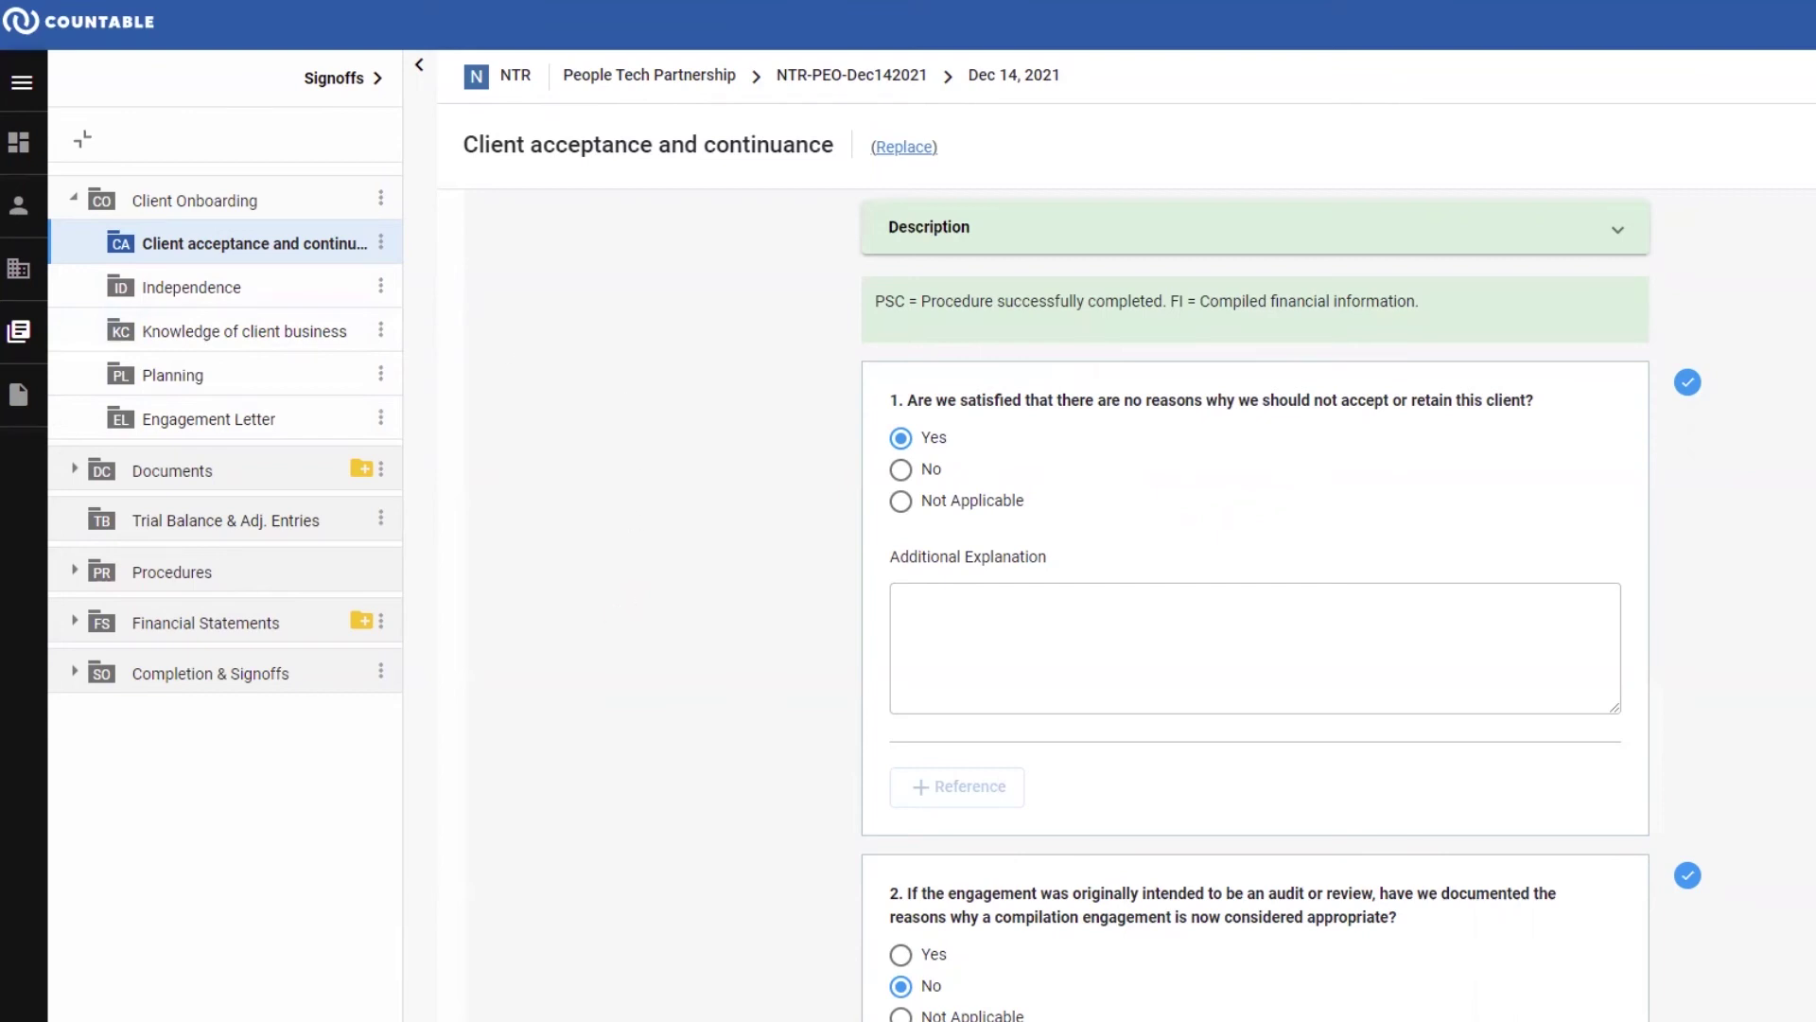
Step: Upload the LeftToRight PDF to the Client acceptance and continuance folder and add CA-1-LeftToRight.pdf as a reference to question 1
left_click_drag(0, 180, 167, 246)
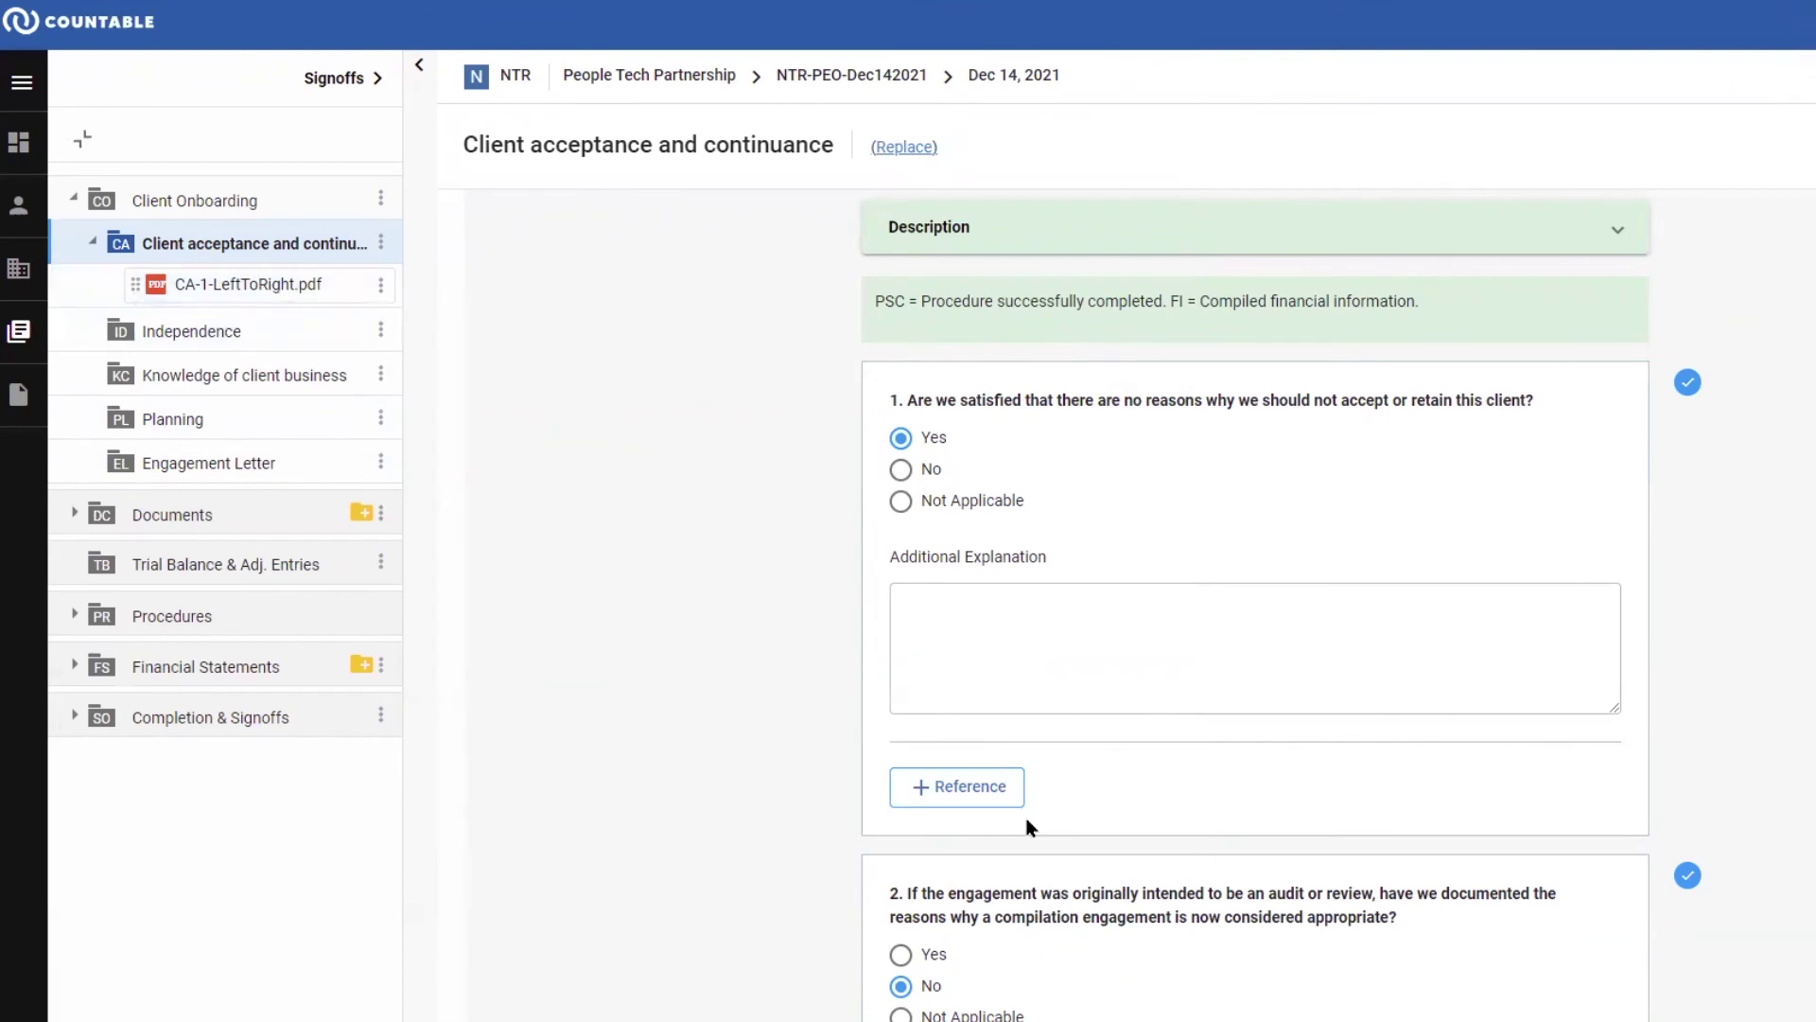
left_click(993, 803)
left_click(906, 829)
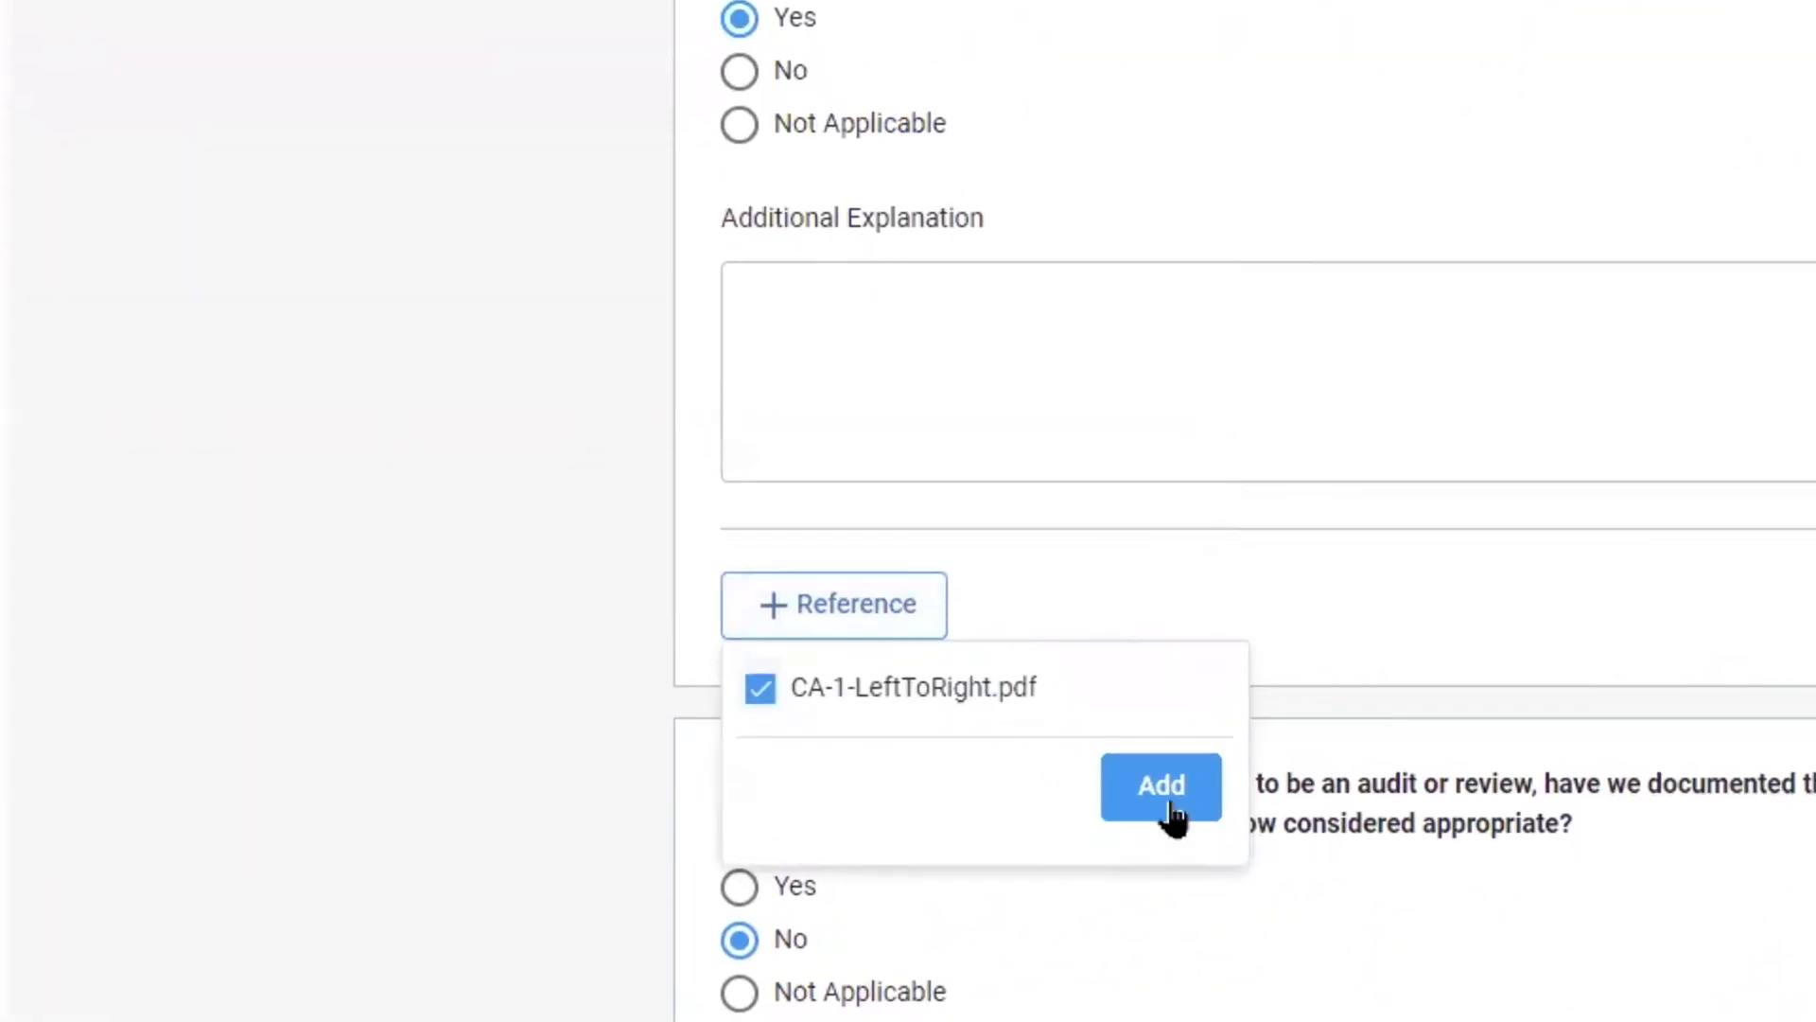
left_click(1171, 814)
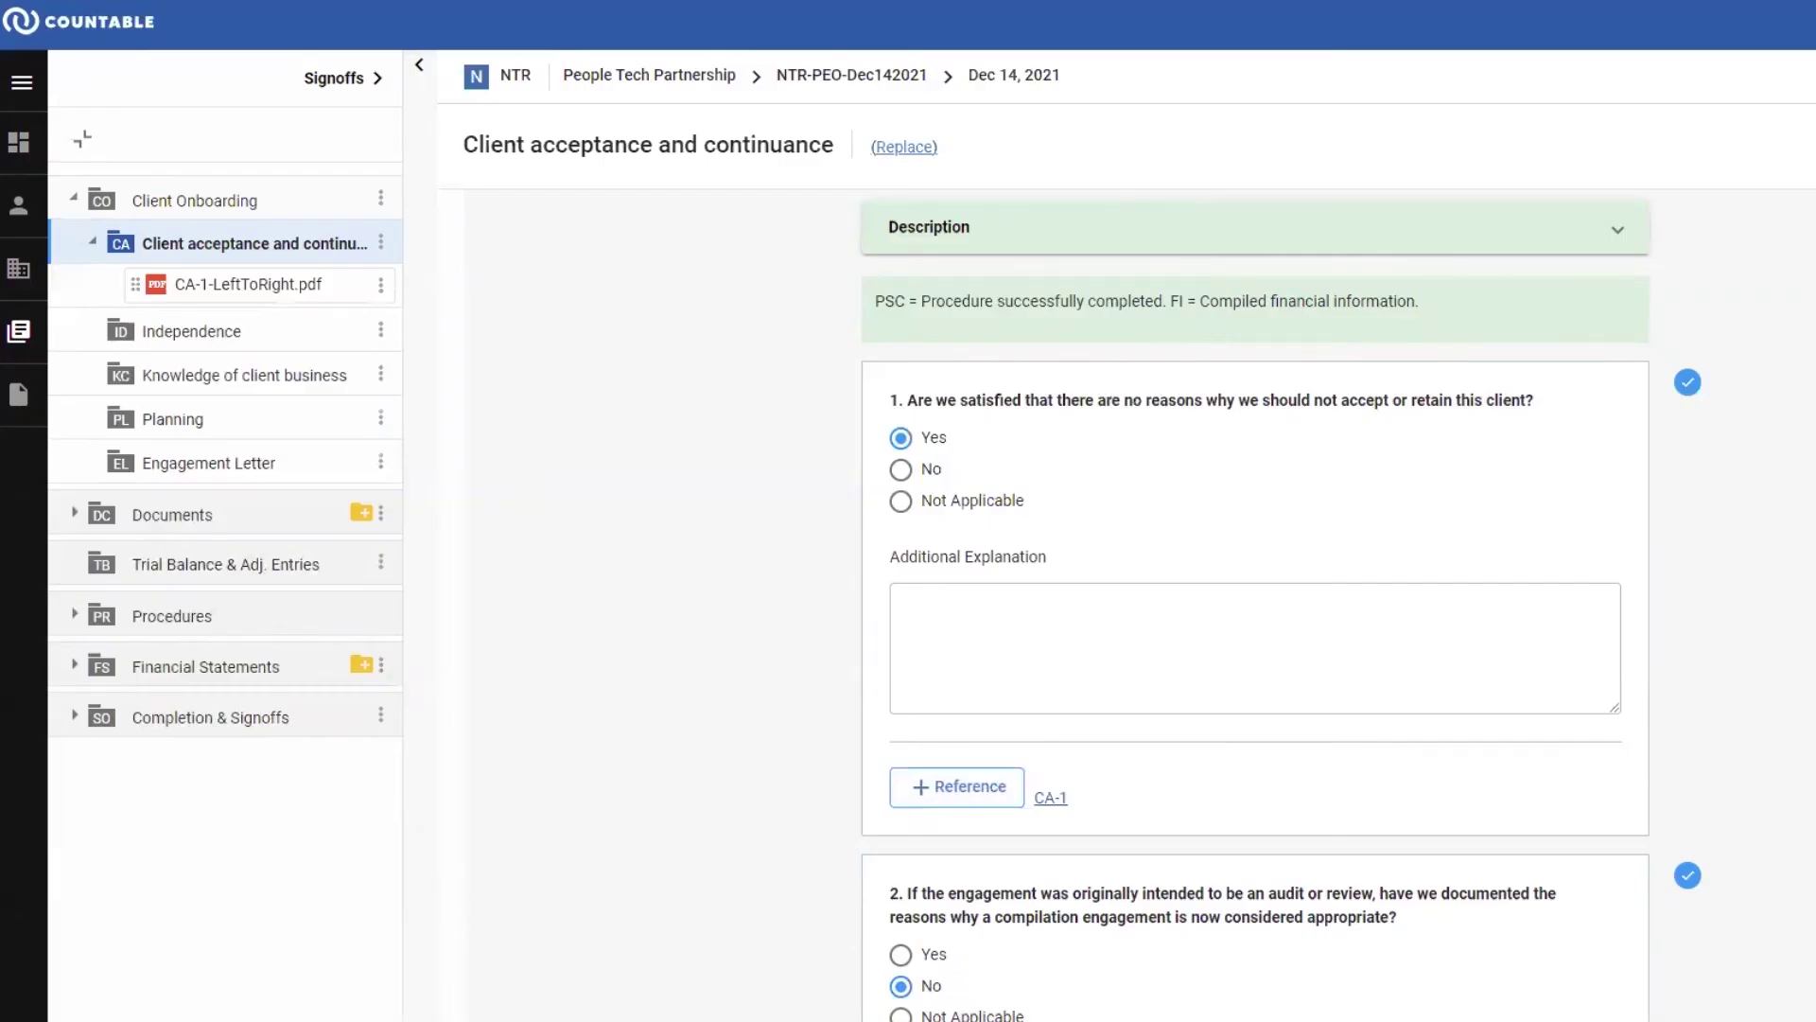
Step: Add the Completion checklist from the Csrs-4200 new folder to the Completion folder under Completion & Signoffs
left_click(192, 888)
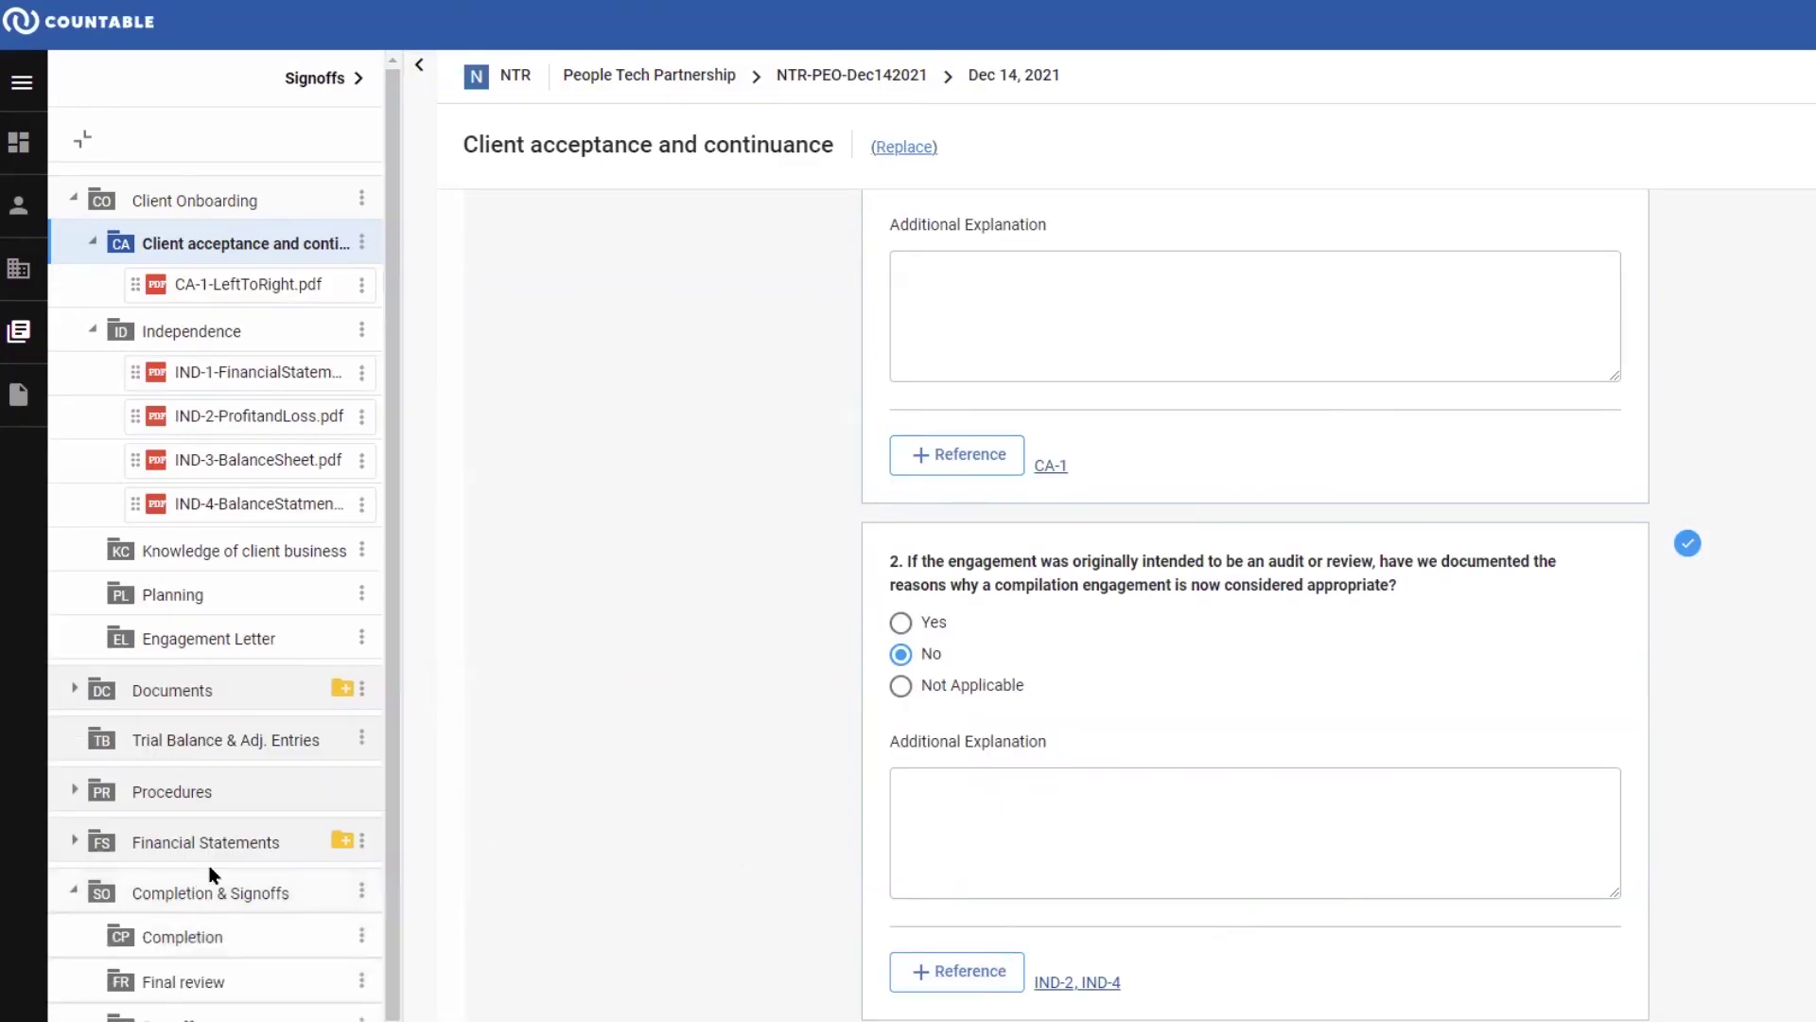
scroll(210, 876, "down", 1)
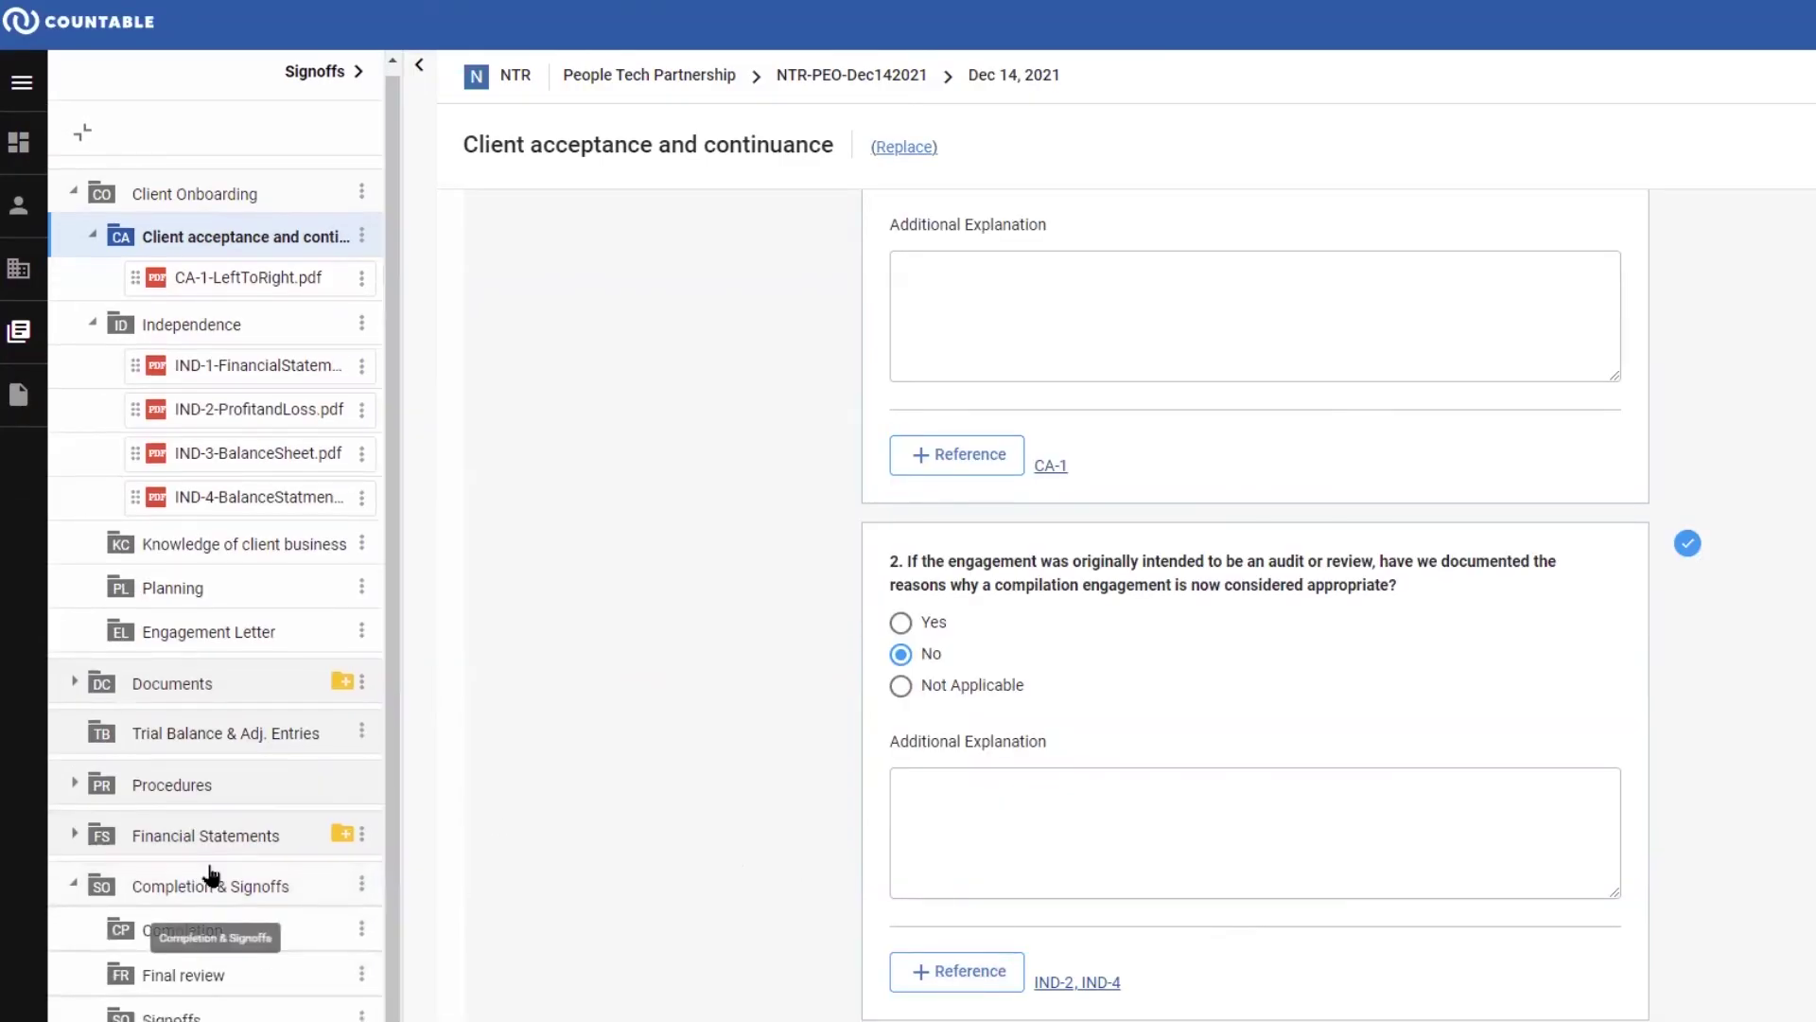
left_click(175, 932)
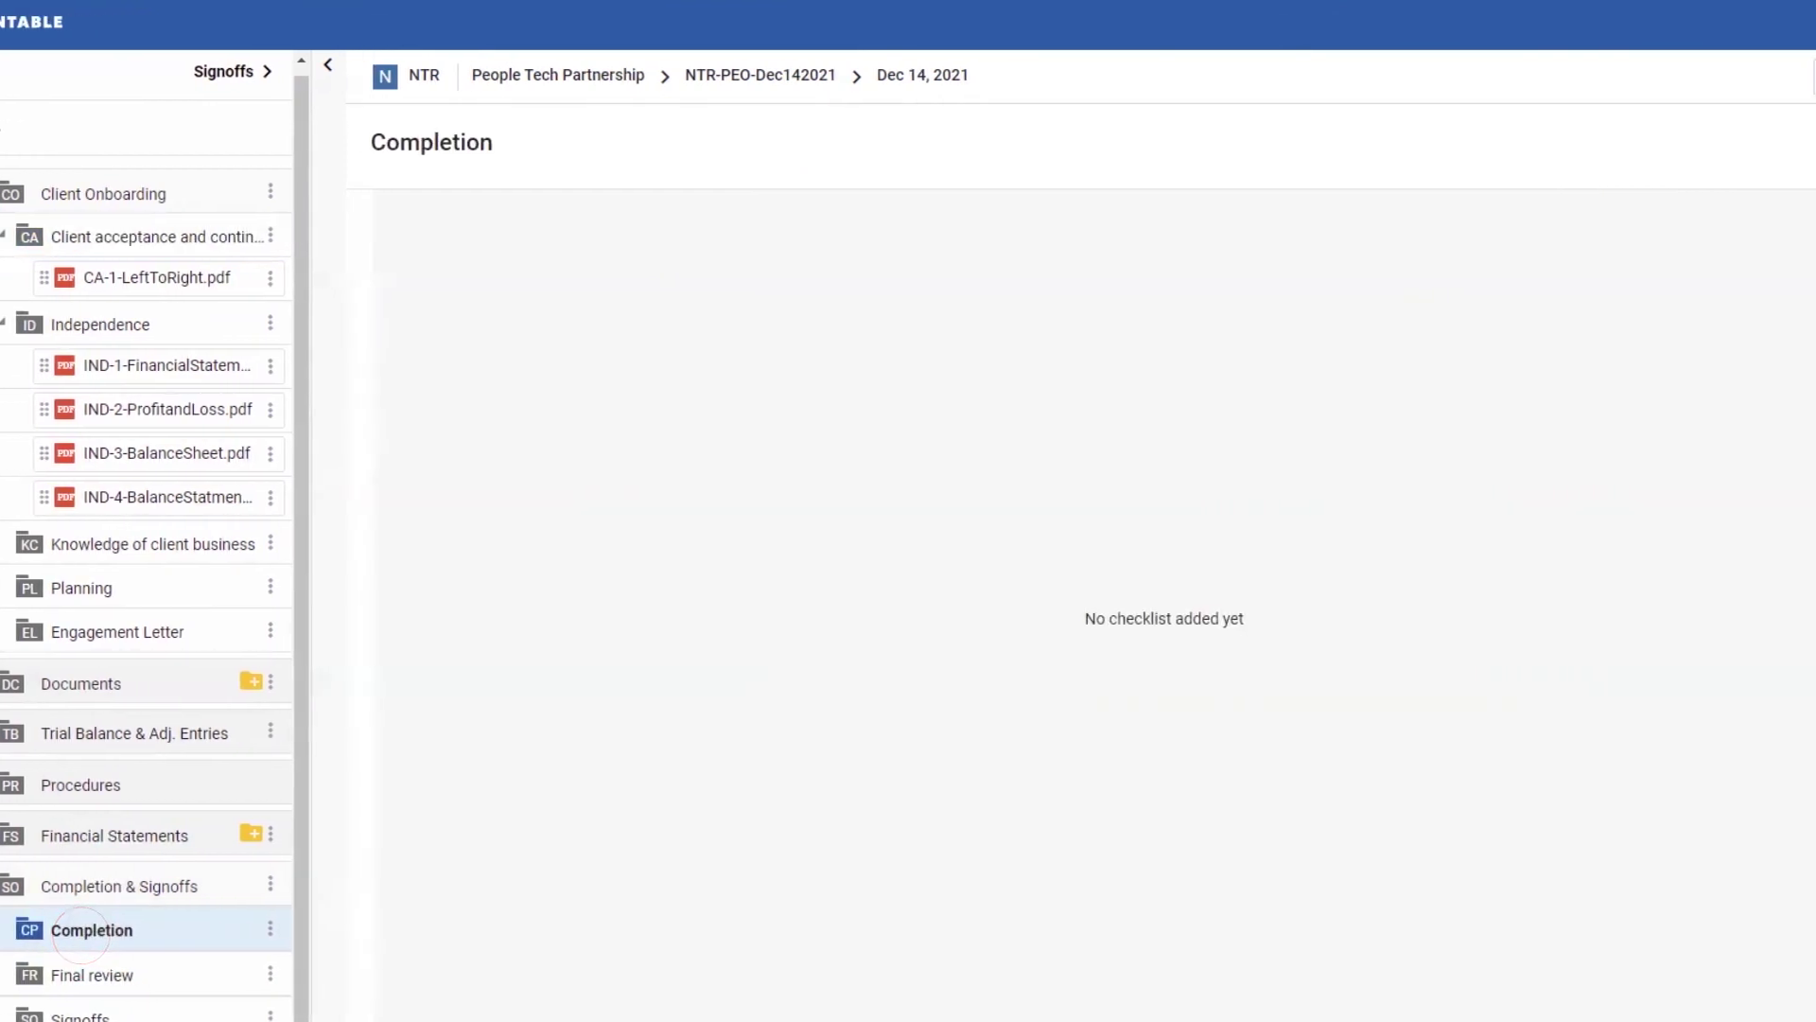
left_click(1646, 152)
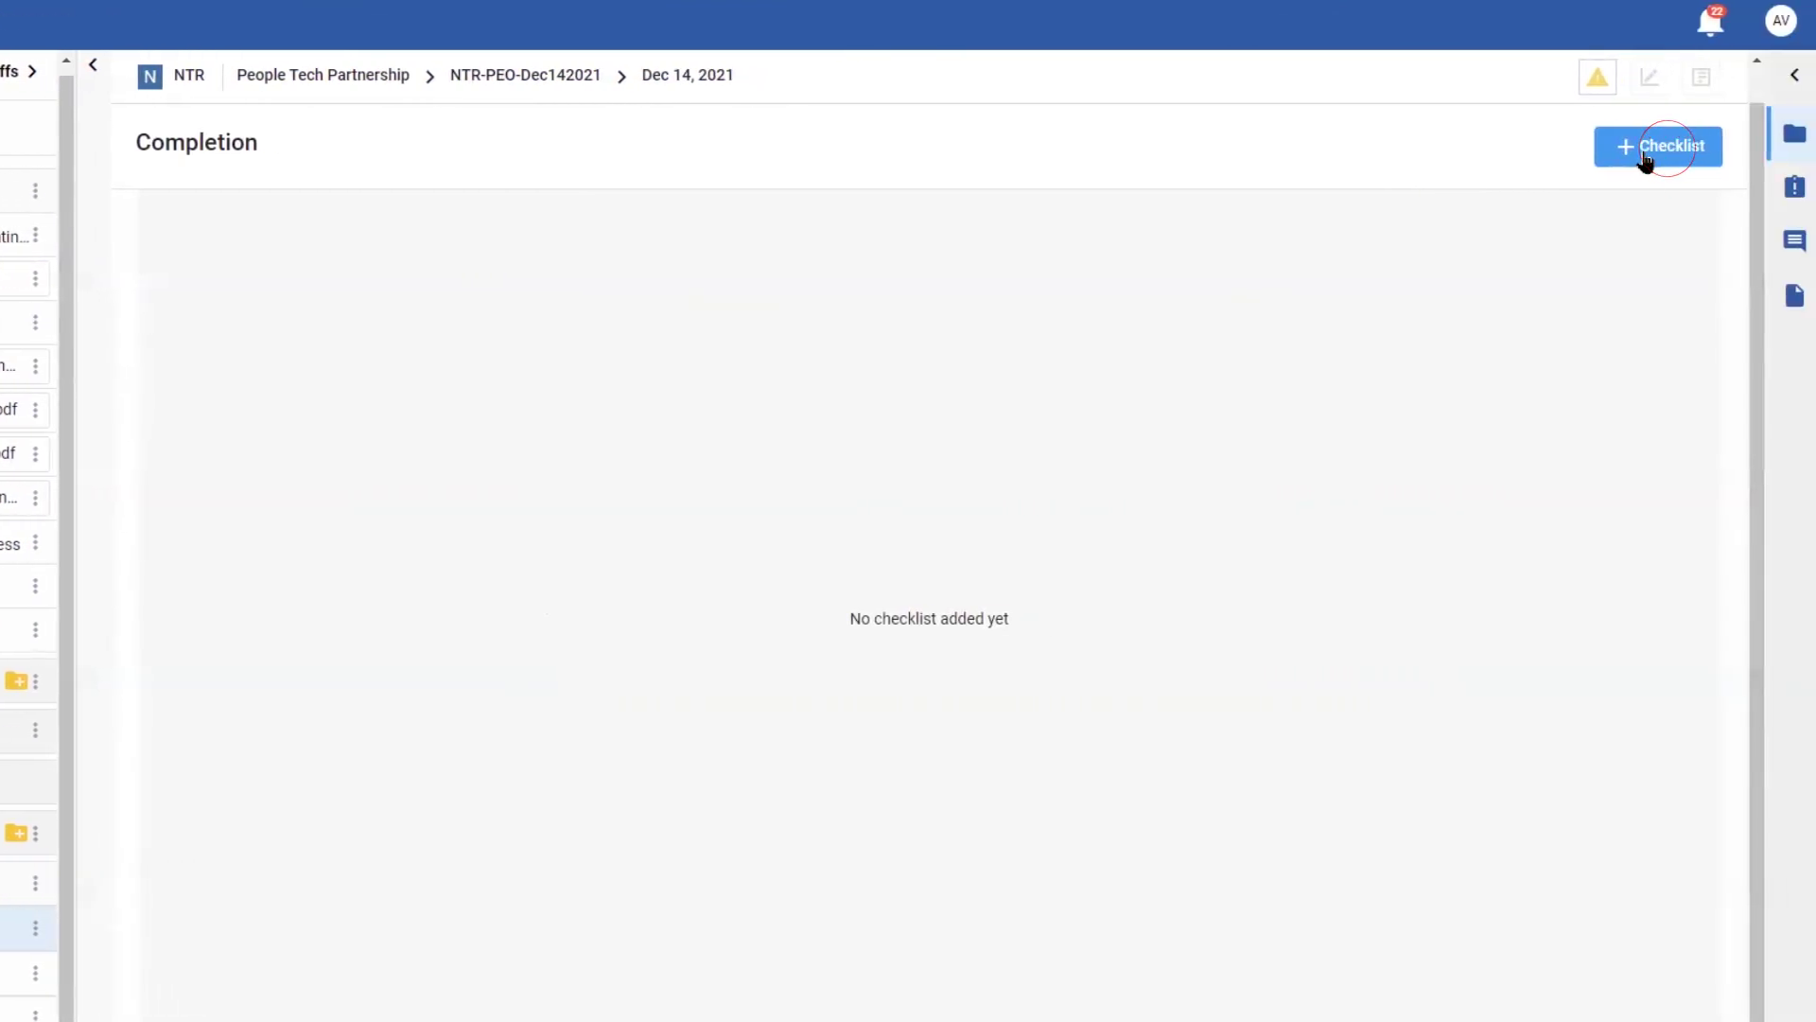
left_click(709, 719)
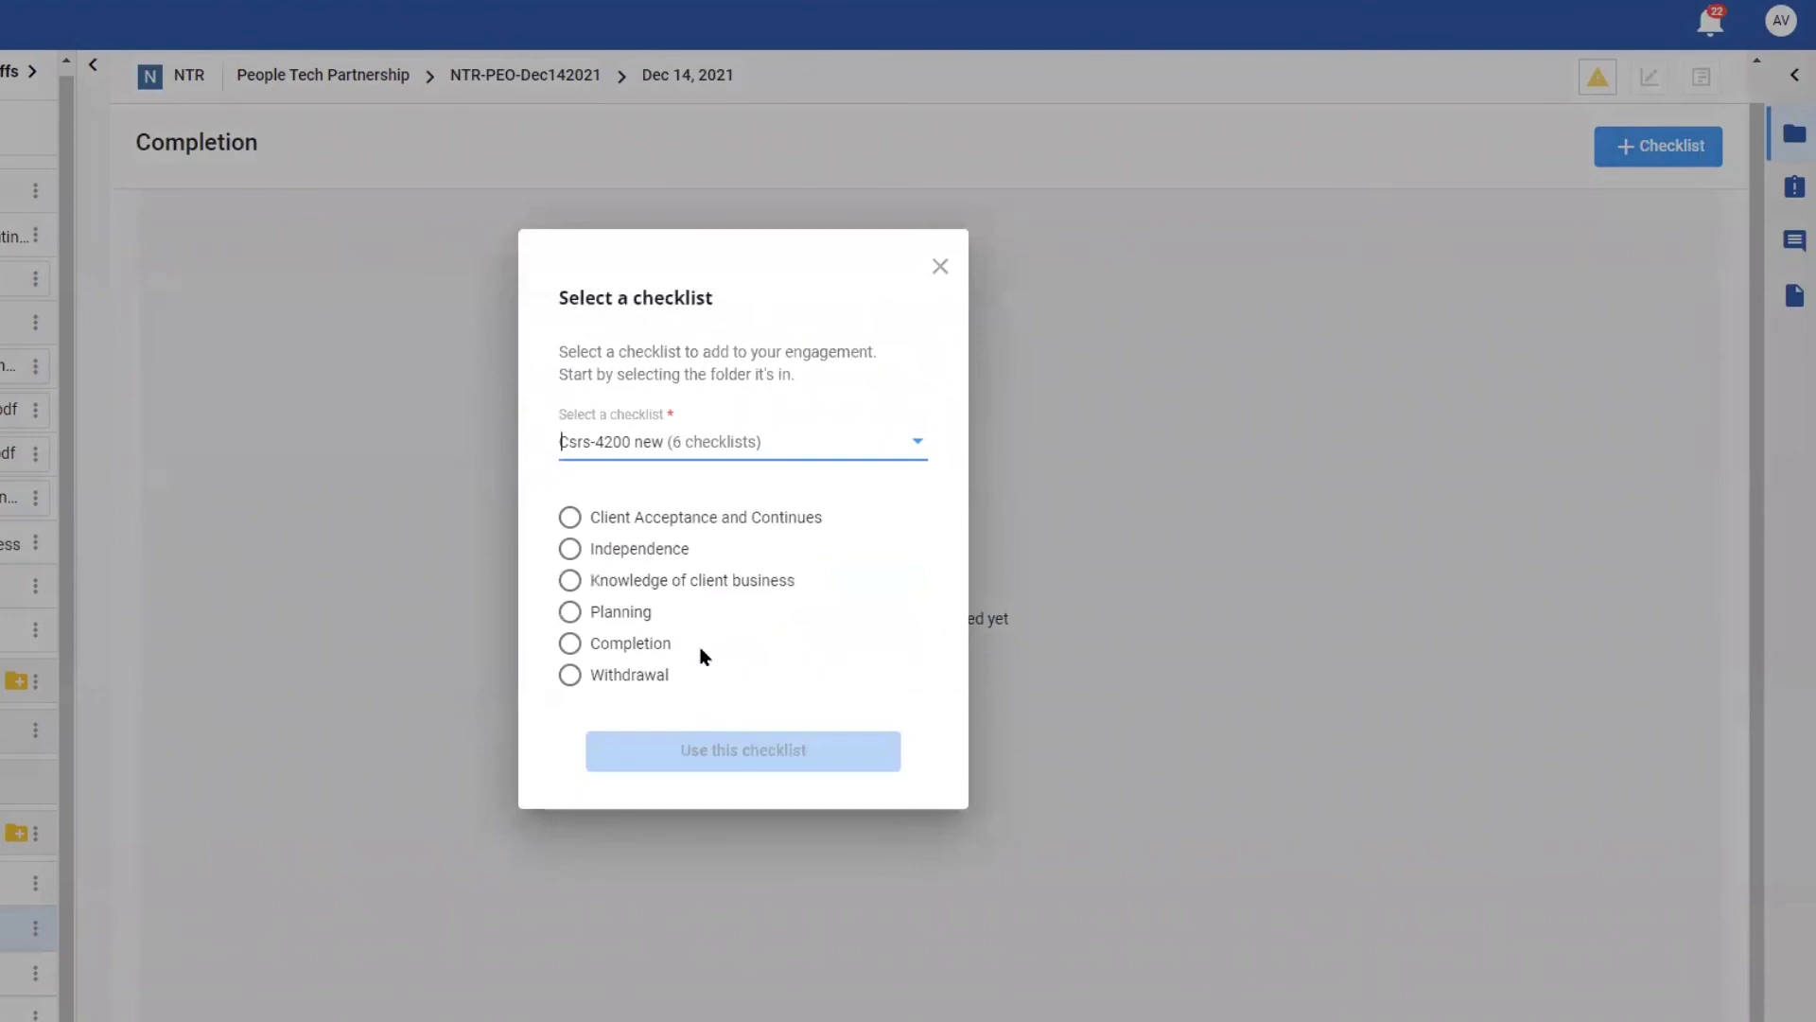
left_click(615, 652)
left_click(727, 750)
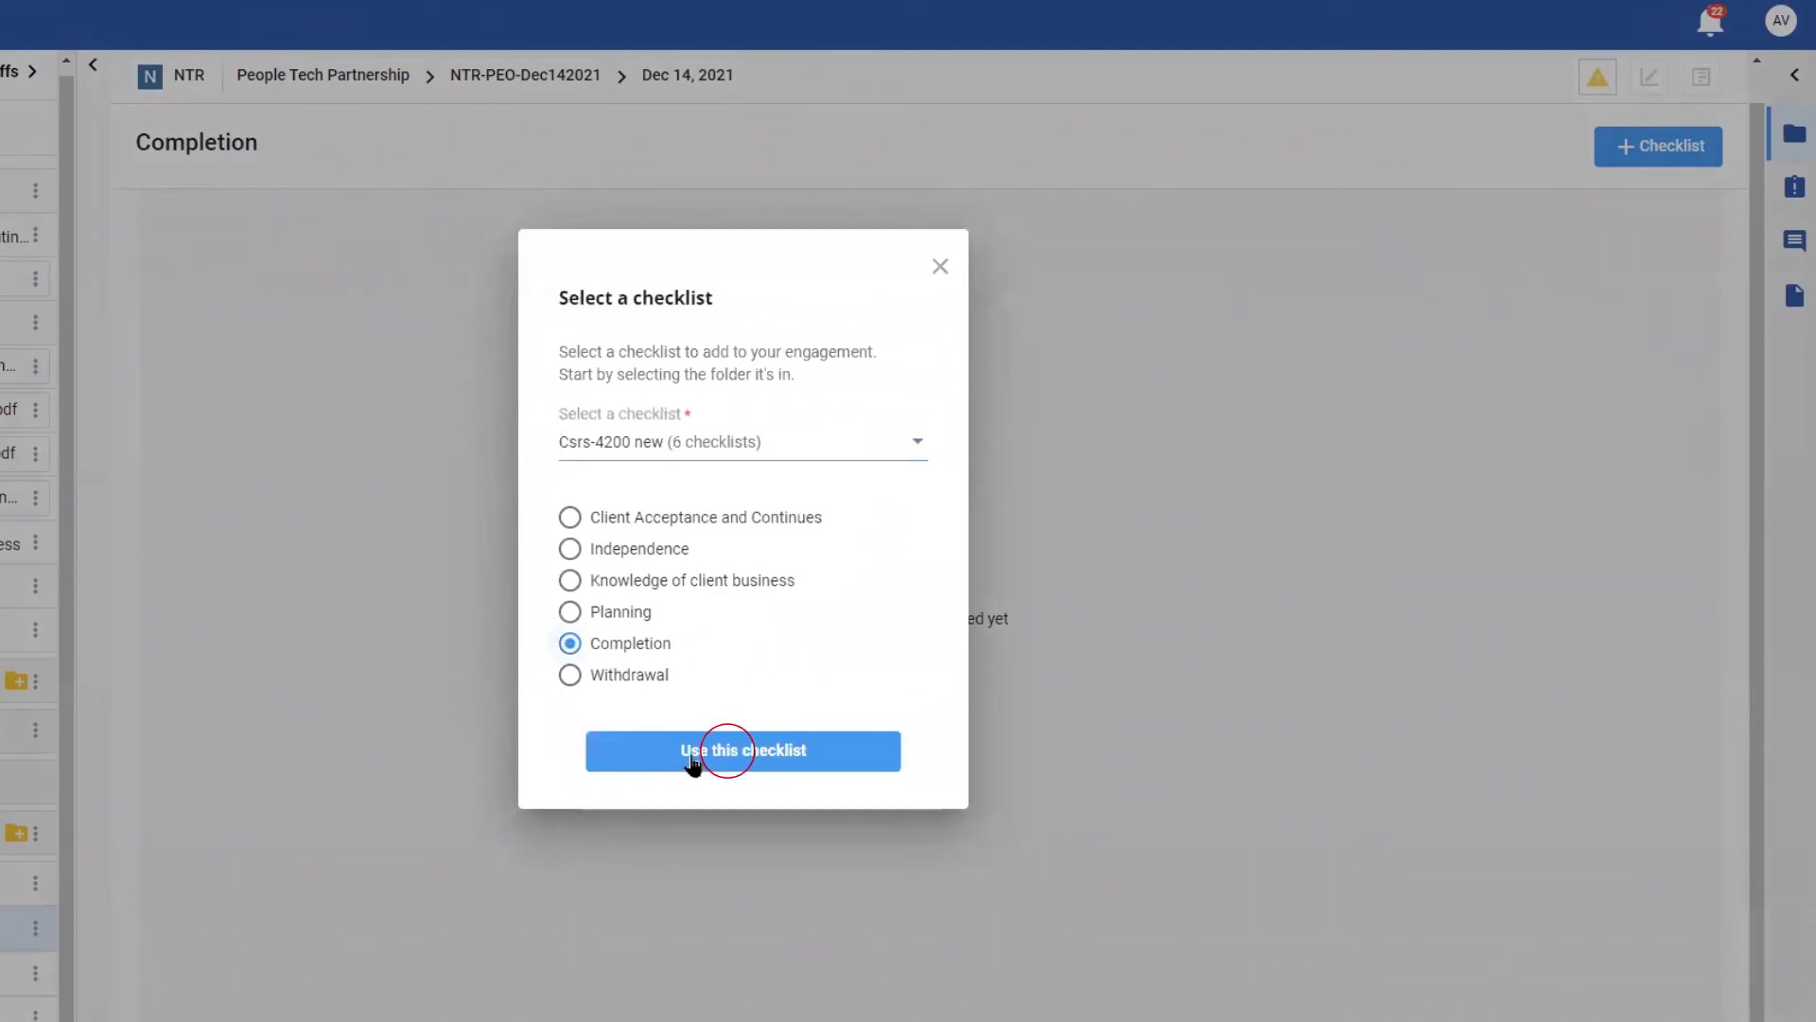
Step: Answer No to question 1 of the Completion checklist, save it and agree to discard the submitted answers
left_click(575, 383)
left_click(1691, 146)
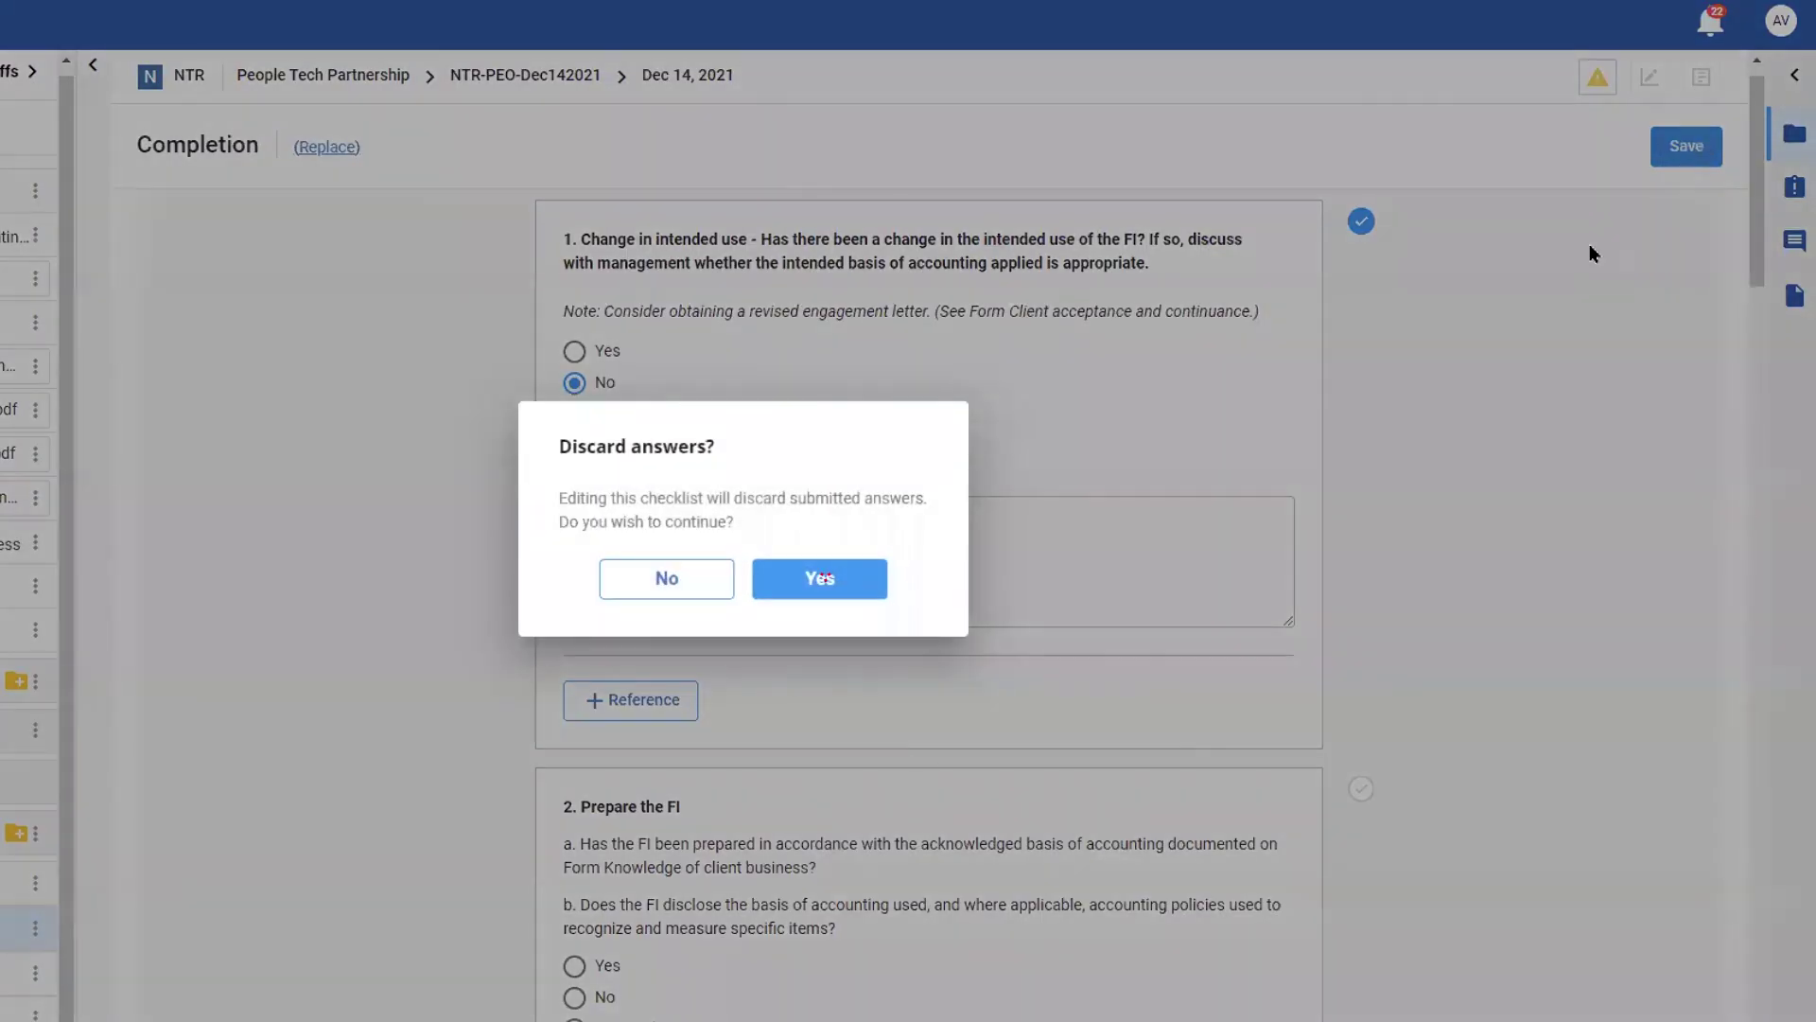
left_click(823, 576)
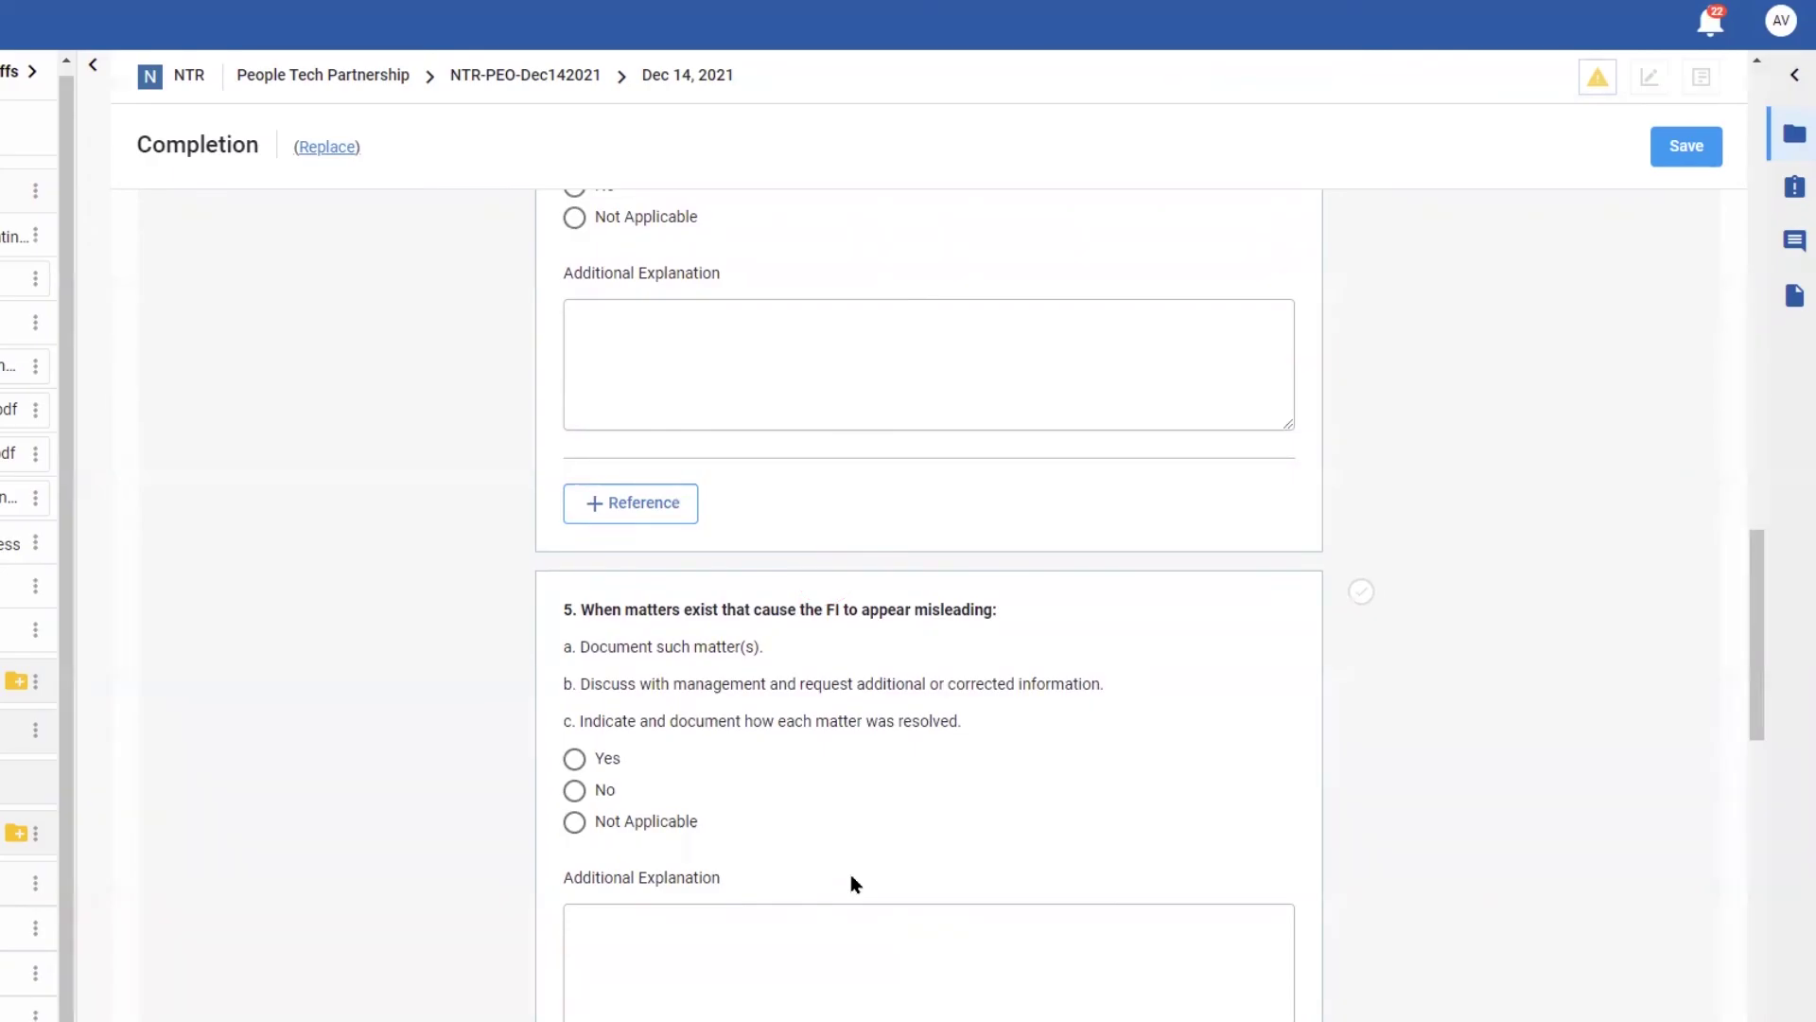
Step: Answer Yes to question 5 about matters making the FI appear misleading, save the checklist and accept discarding the submitted answers
scroll(851, 882, "down", 1)
left_click(572, 647)
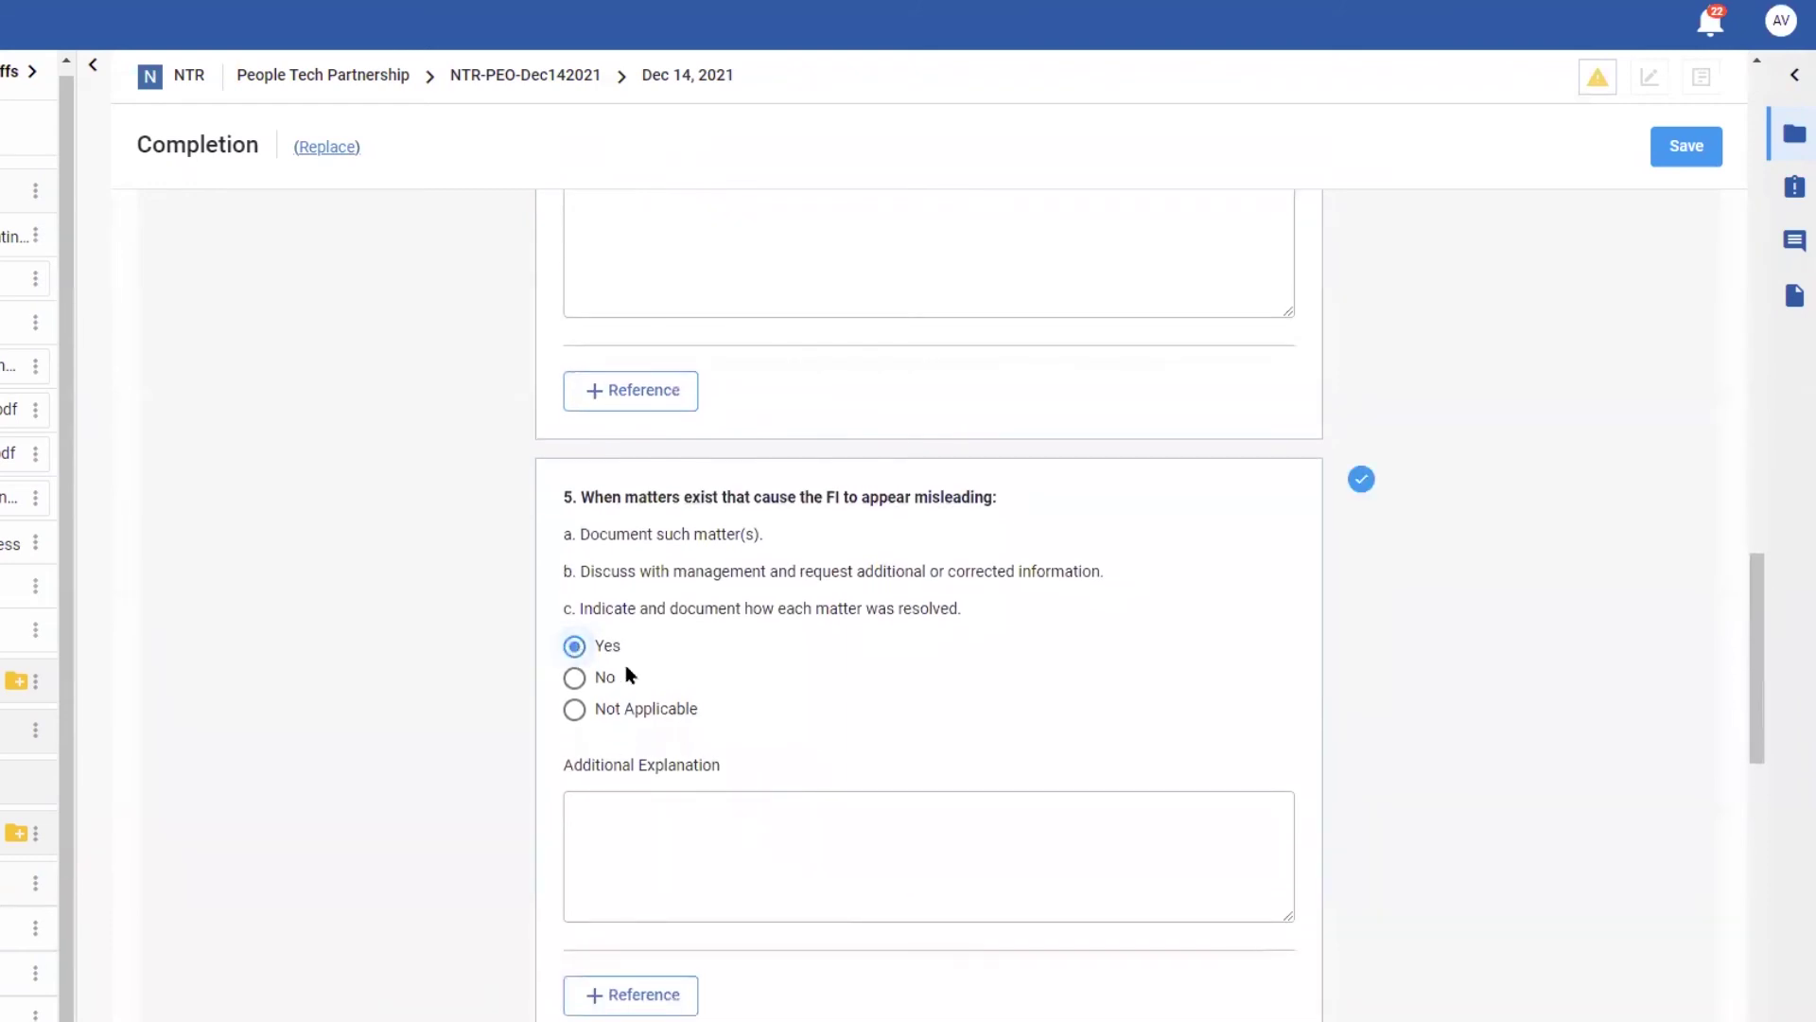
left_click(1686, 146)
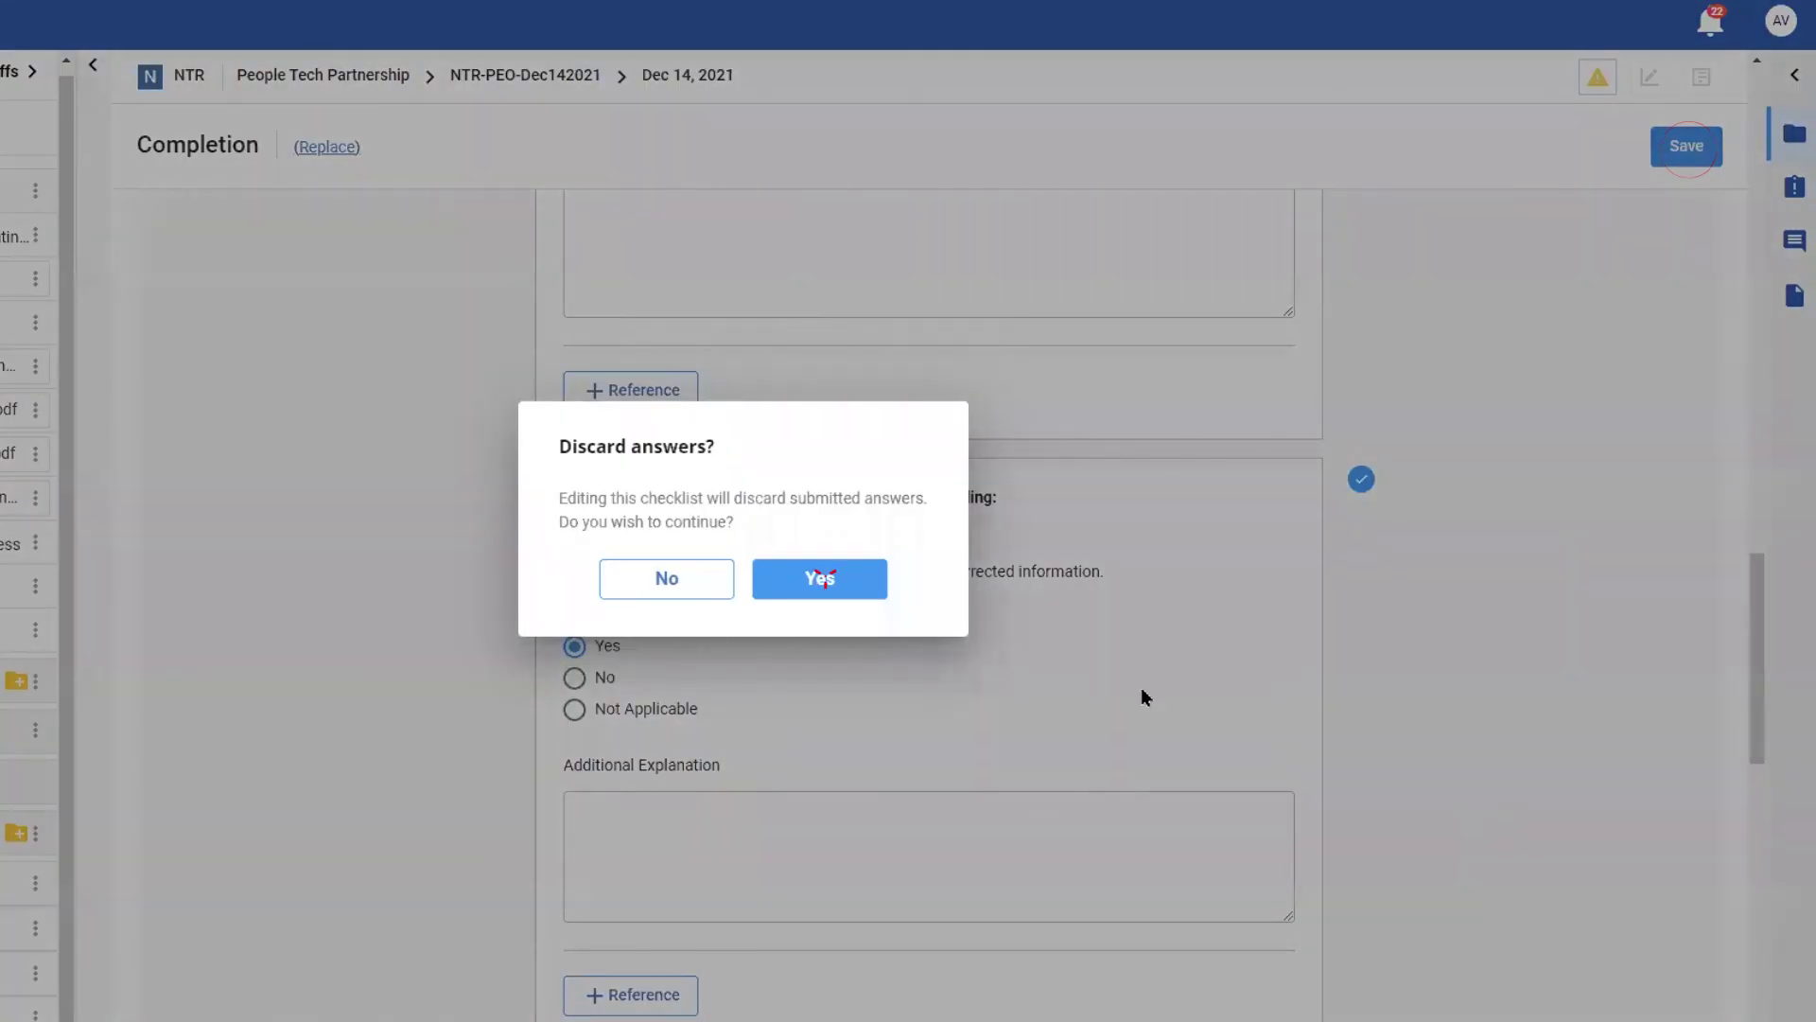
left_click(827, 578)
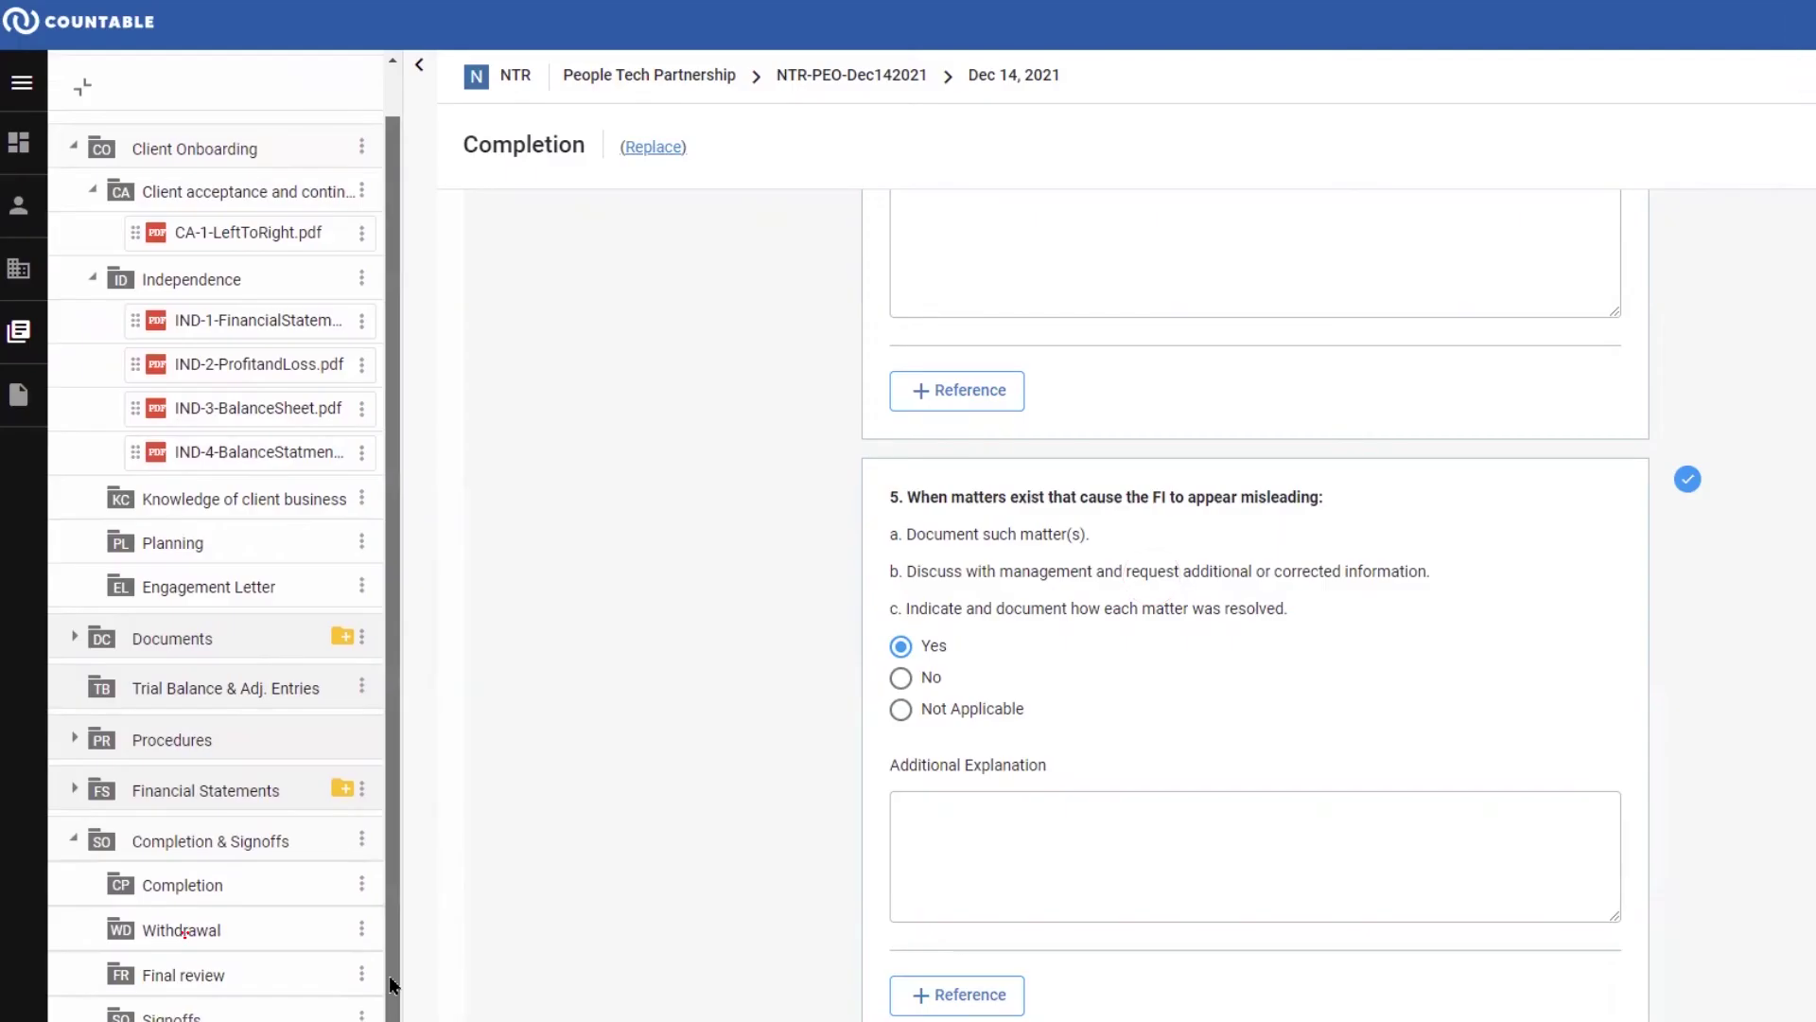
Step: Open the Withdrawal checklist and mark situation III, new information known after engagement acceptance, as the reason for withdrawal
left_click(184, 932)
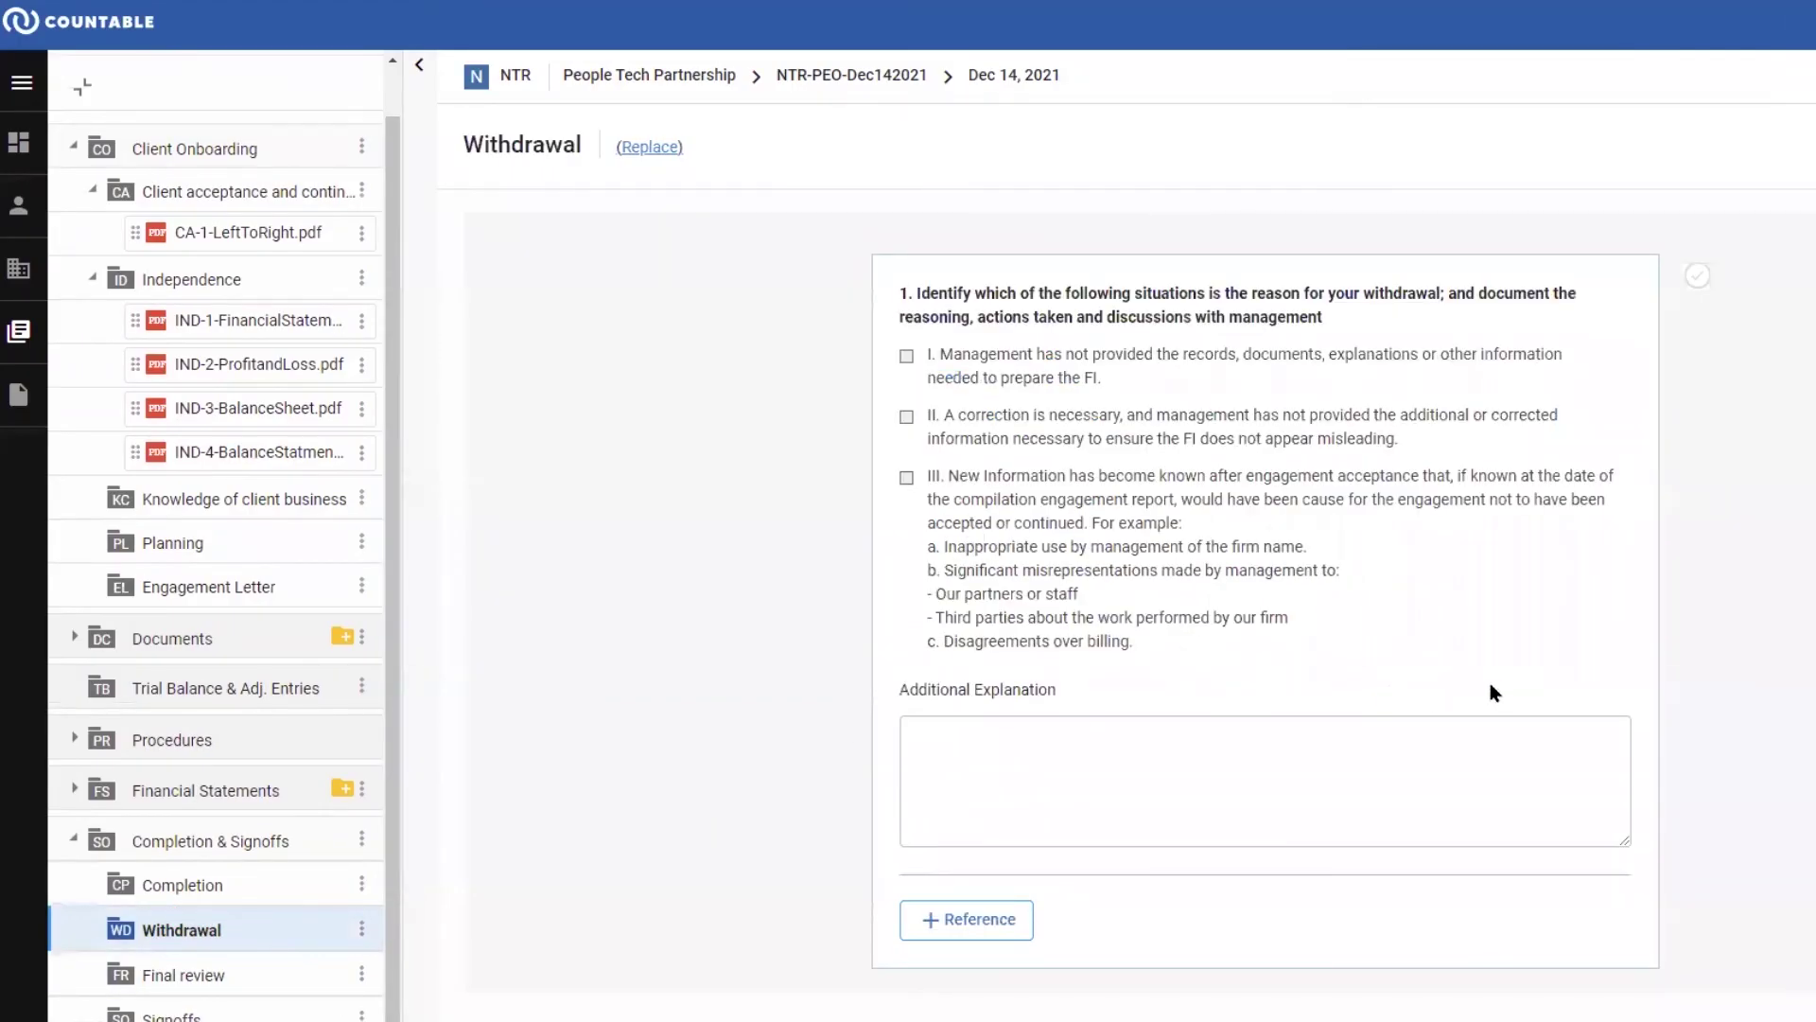
left_click(906, 478)
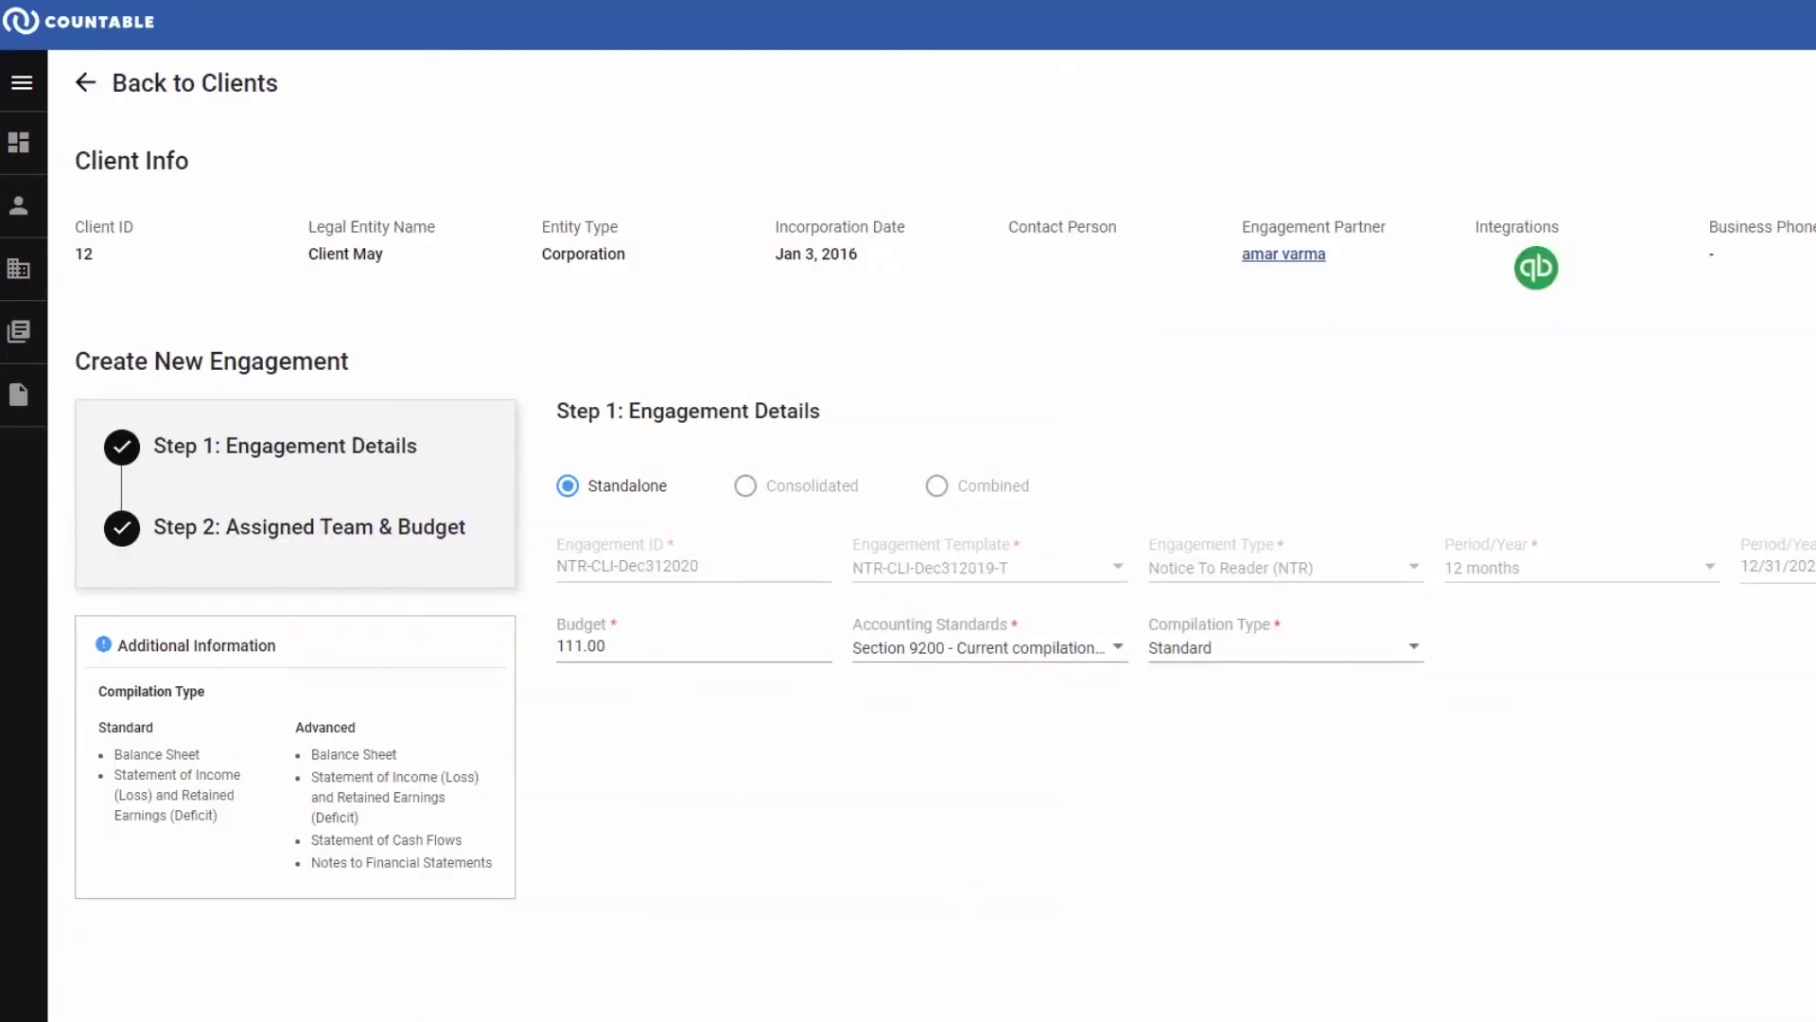
Step: Set the accounting standards of engagement NTR-CLI-Dec312020 to CSRS 4200, the new compilation standard
left_click(941, 636)
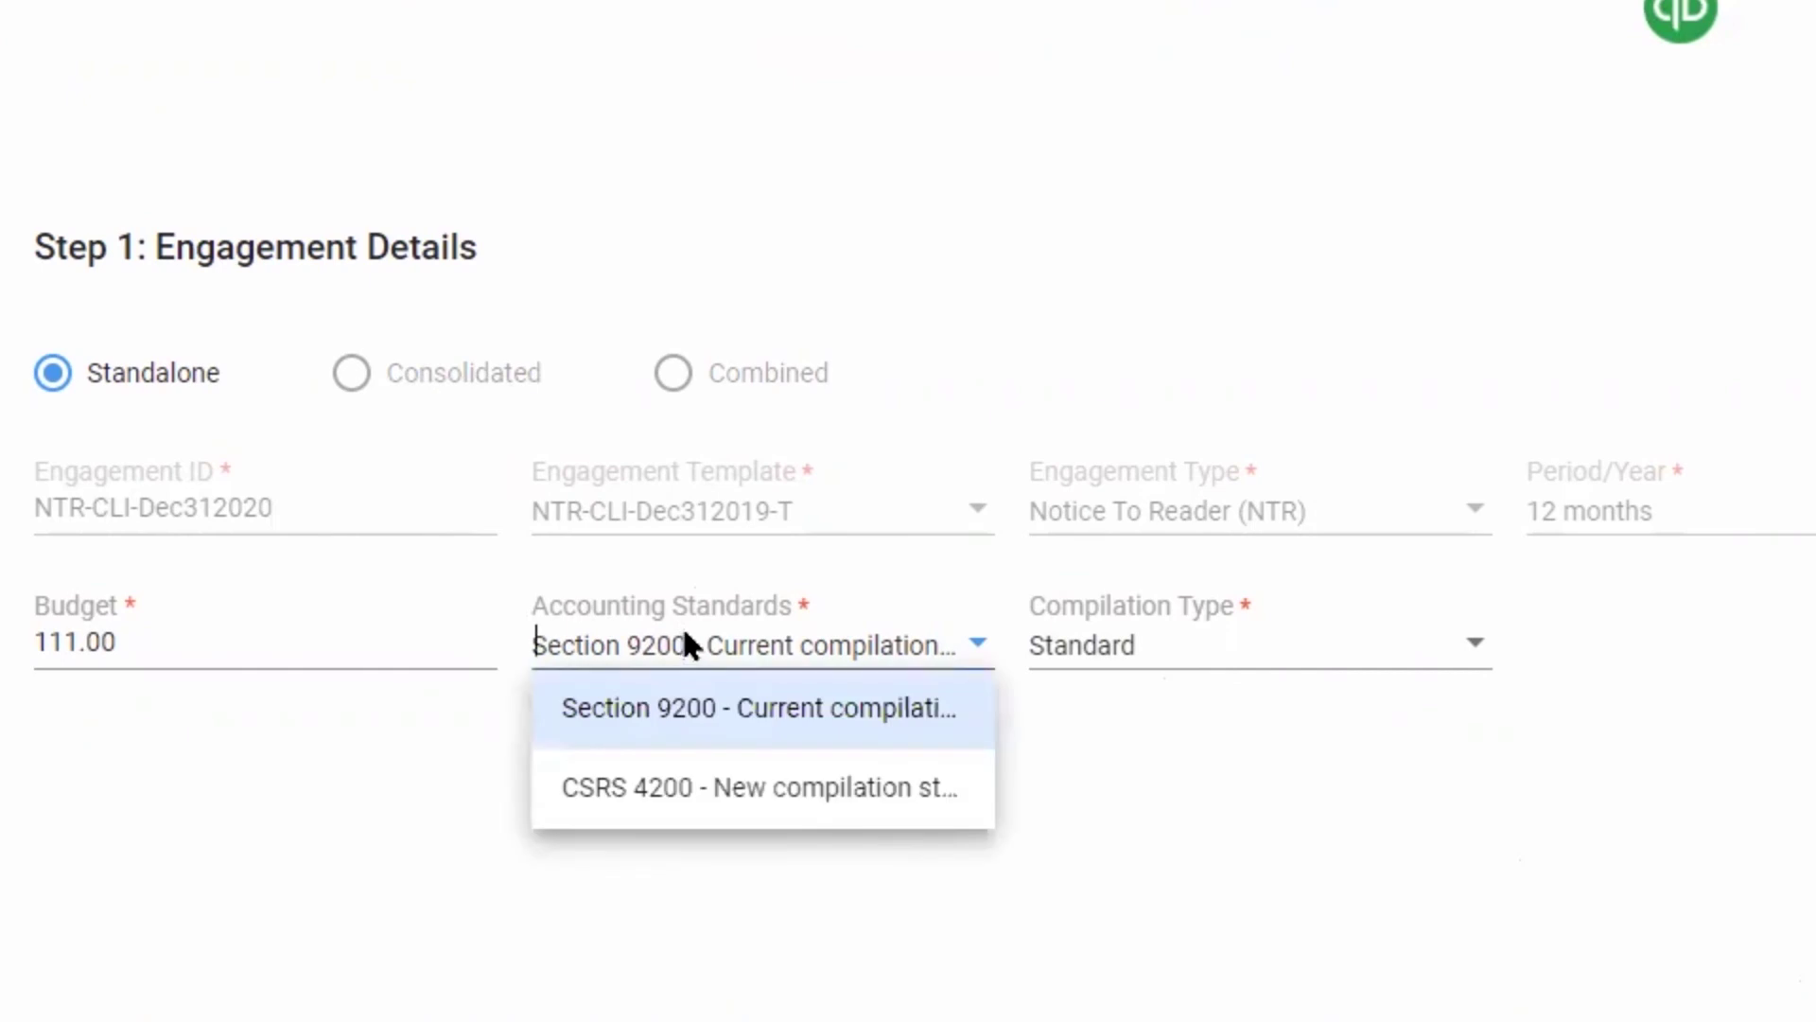
left_click(648, 795)
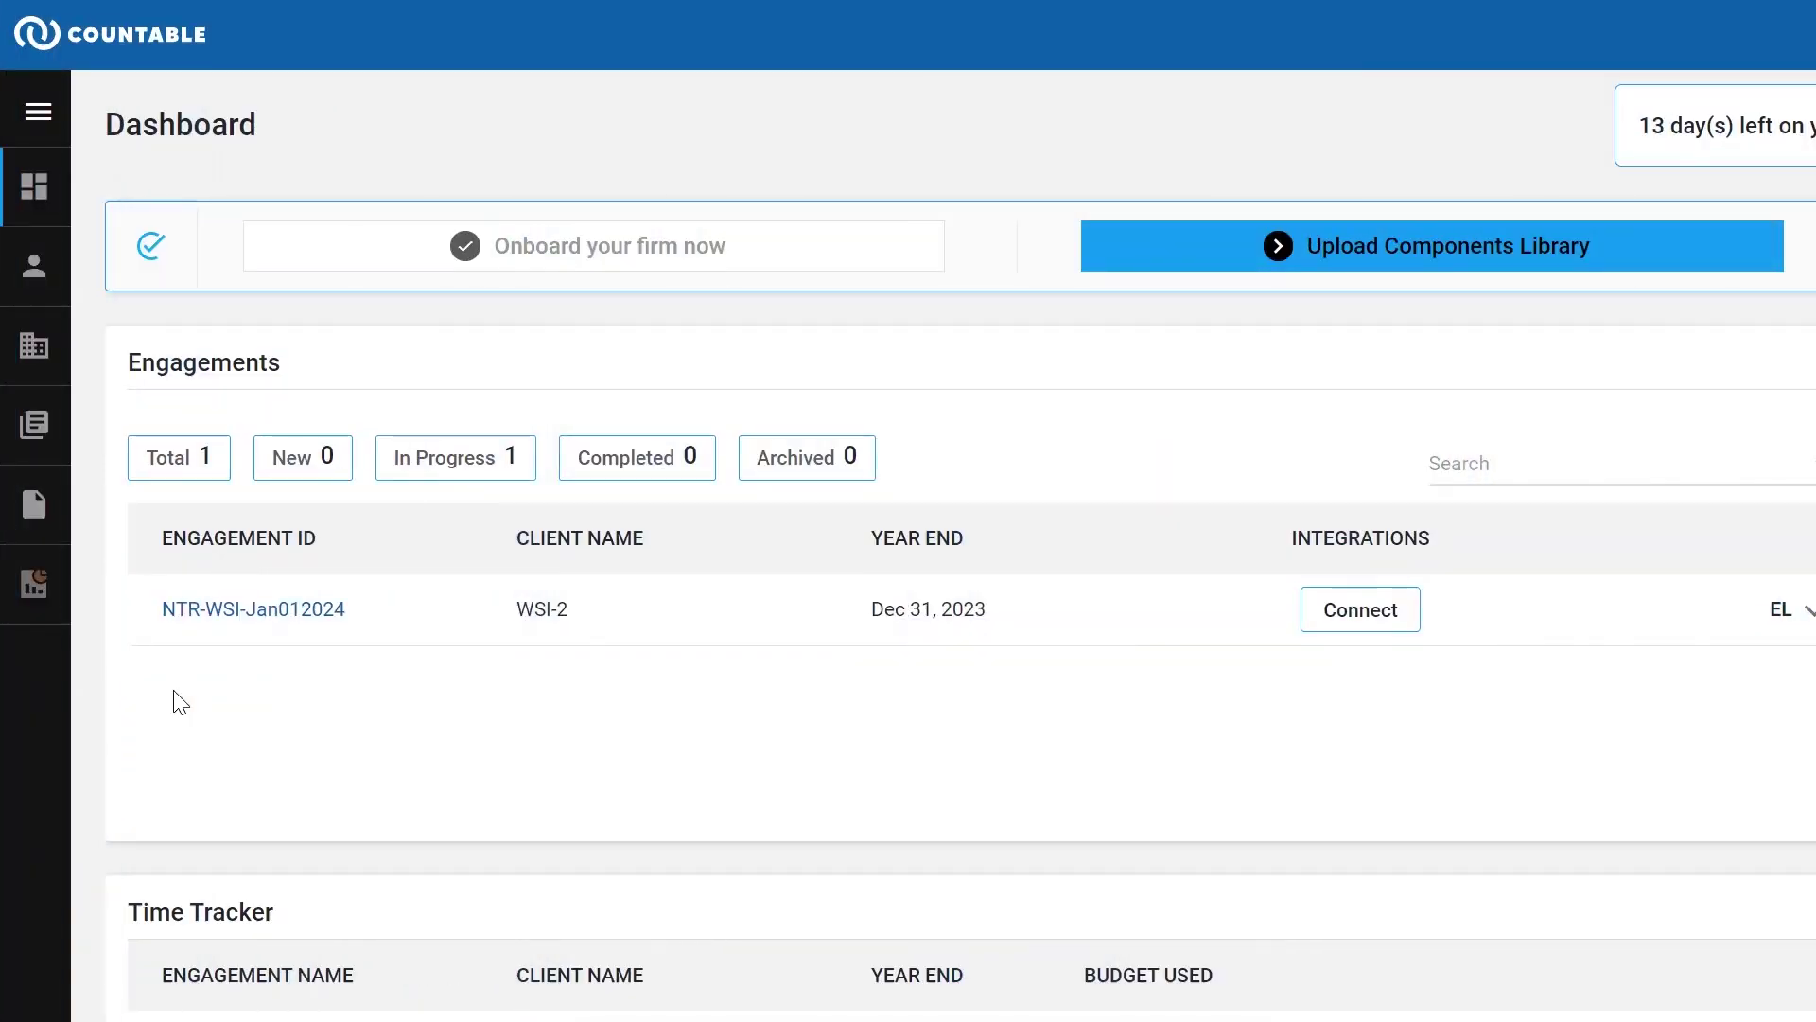
Step: Open engagement NTR-WSI-Jan012024, expand all its folders and open the TB-1 licence application PDF under Trial Balance & Adj. Entries
left_click(254, 614)
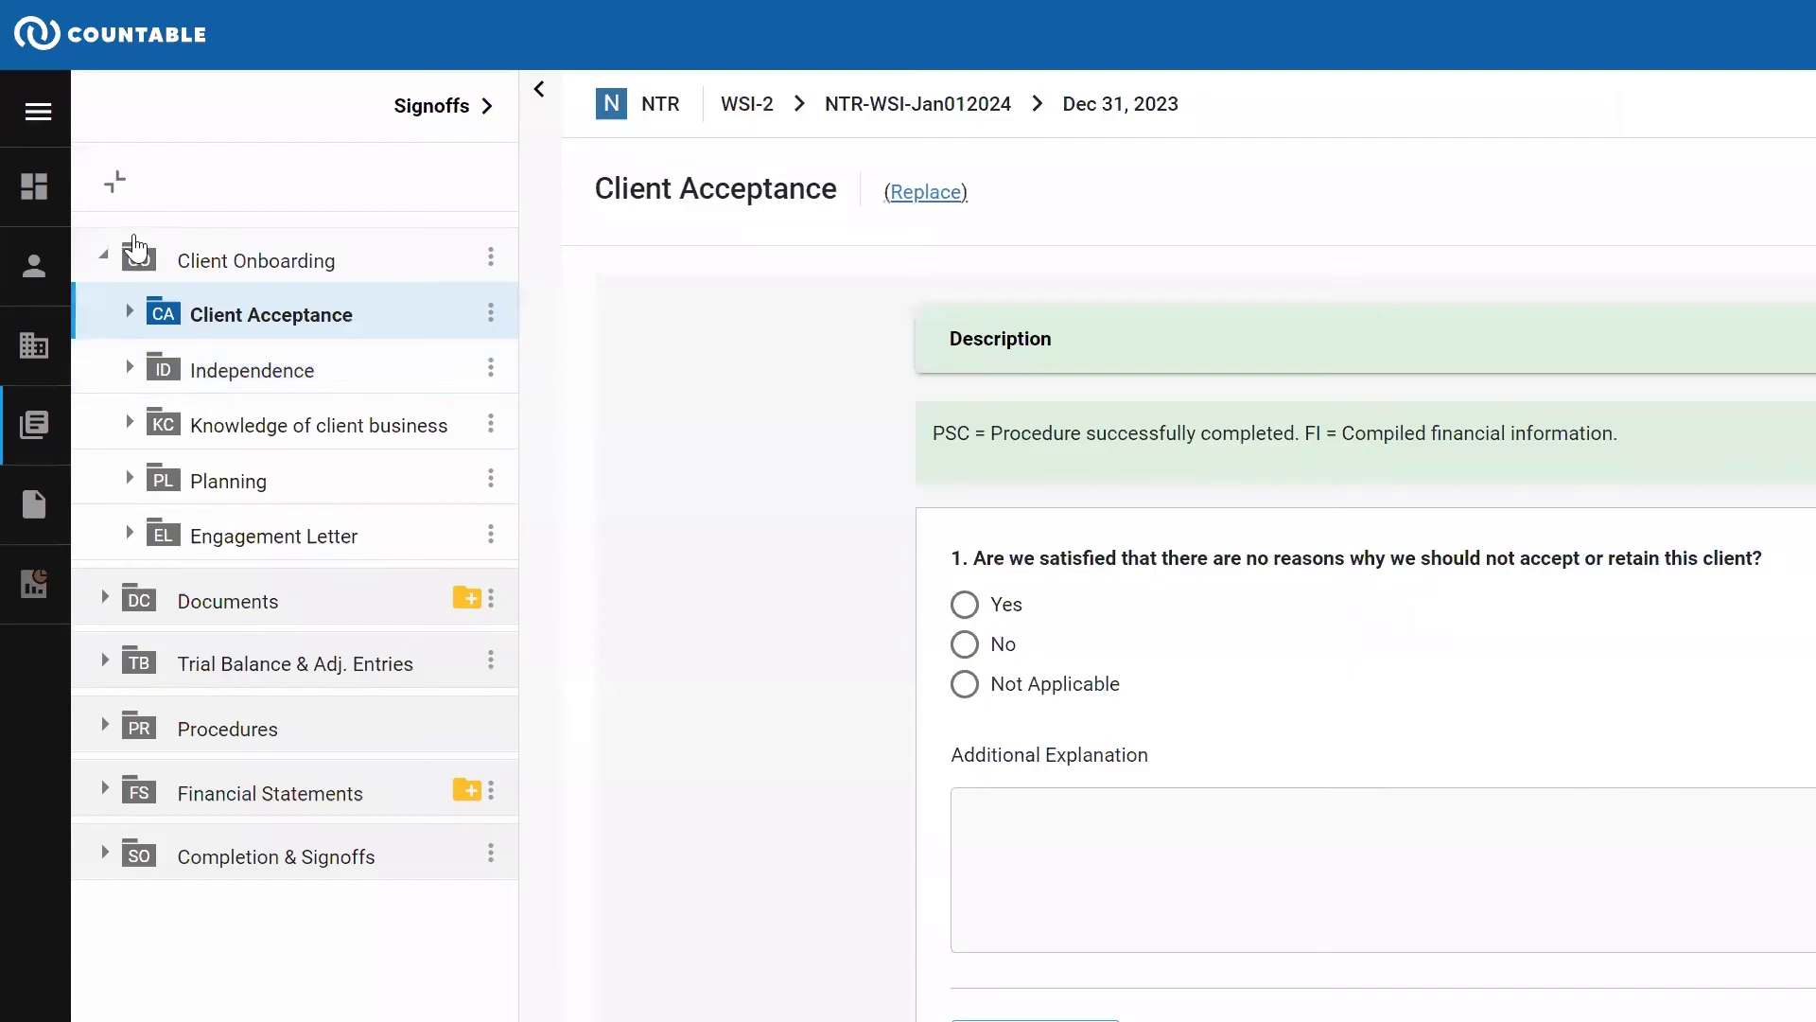
left_click(114, 183)
left_click(268, 376)
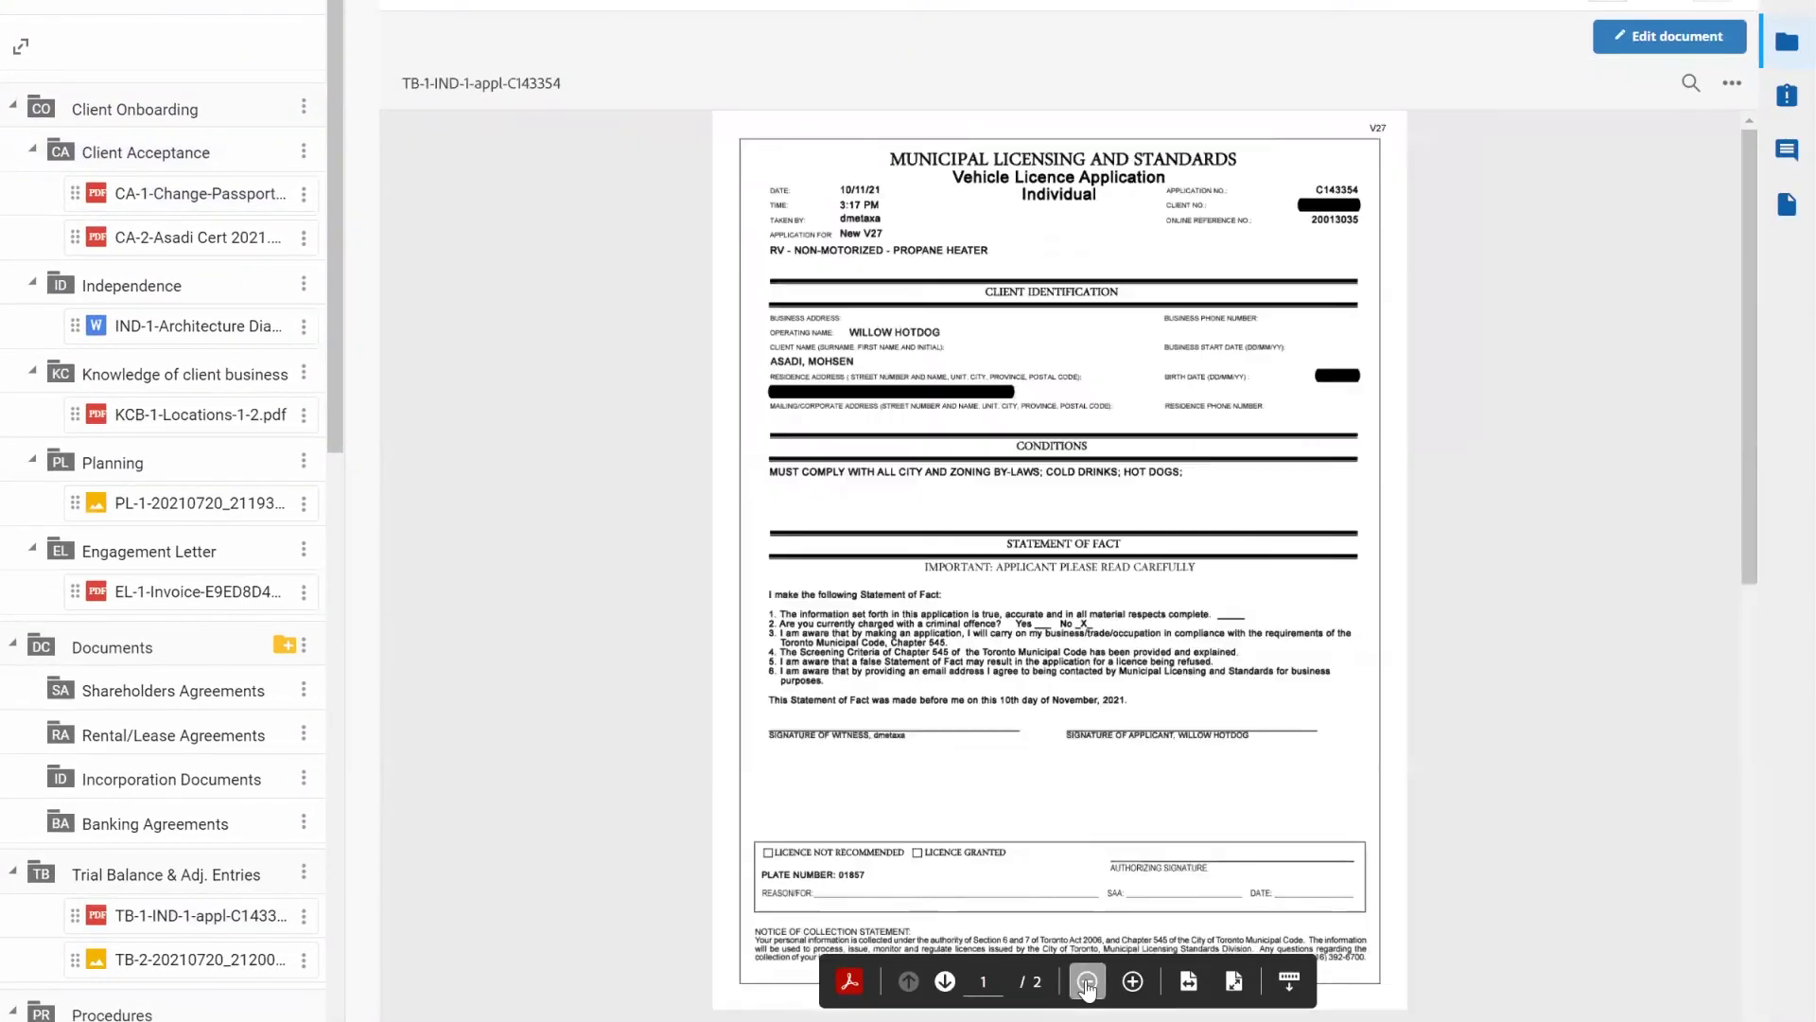
Step: View the licence application PDF's second page, return to the first, and try the fit-width and full-page views
left_click(1053, 986)
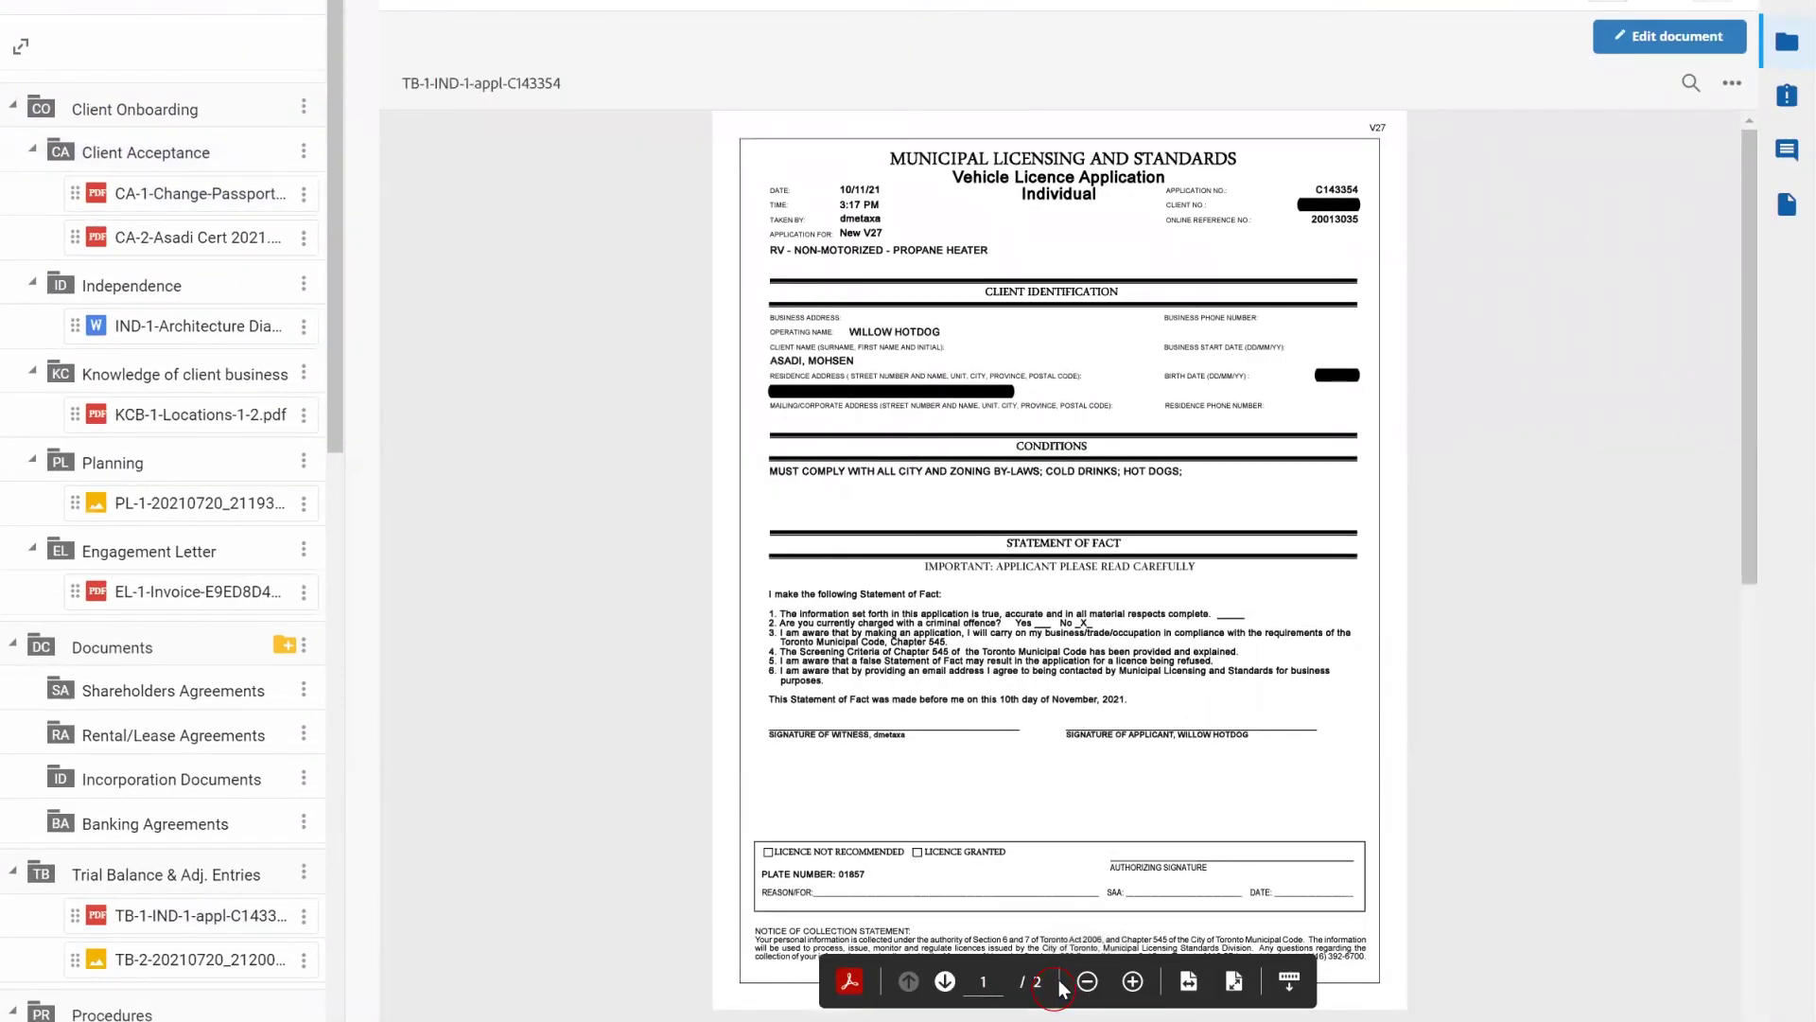
left_click(943, 982)
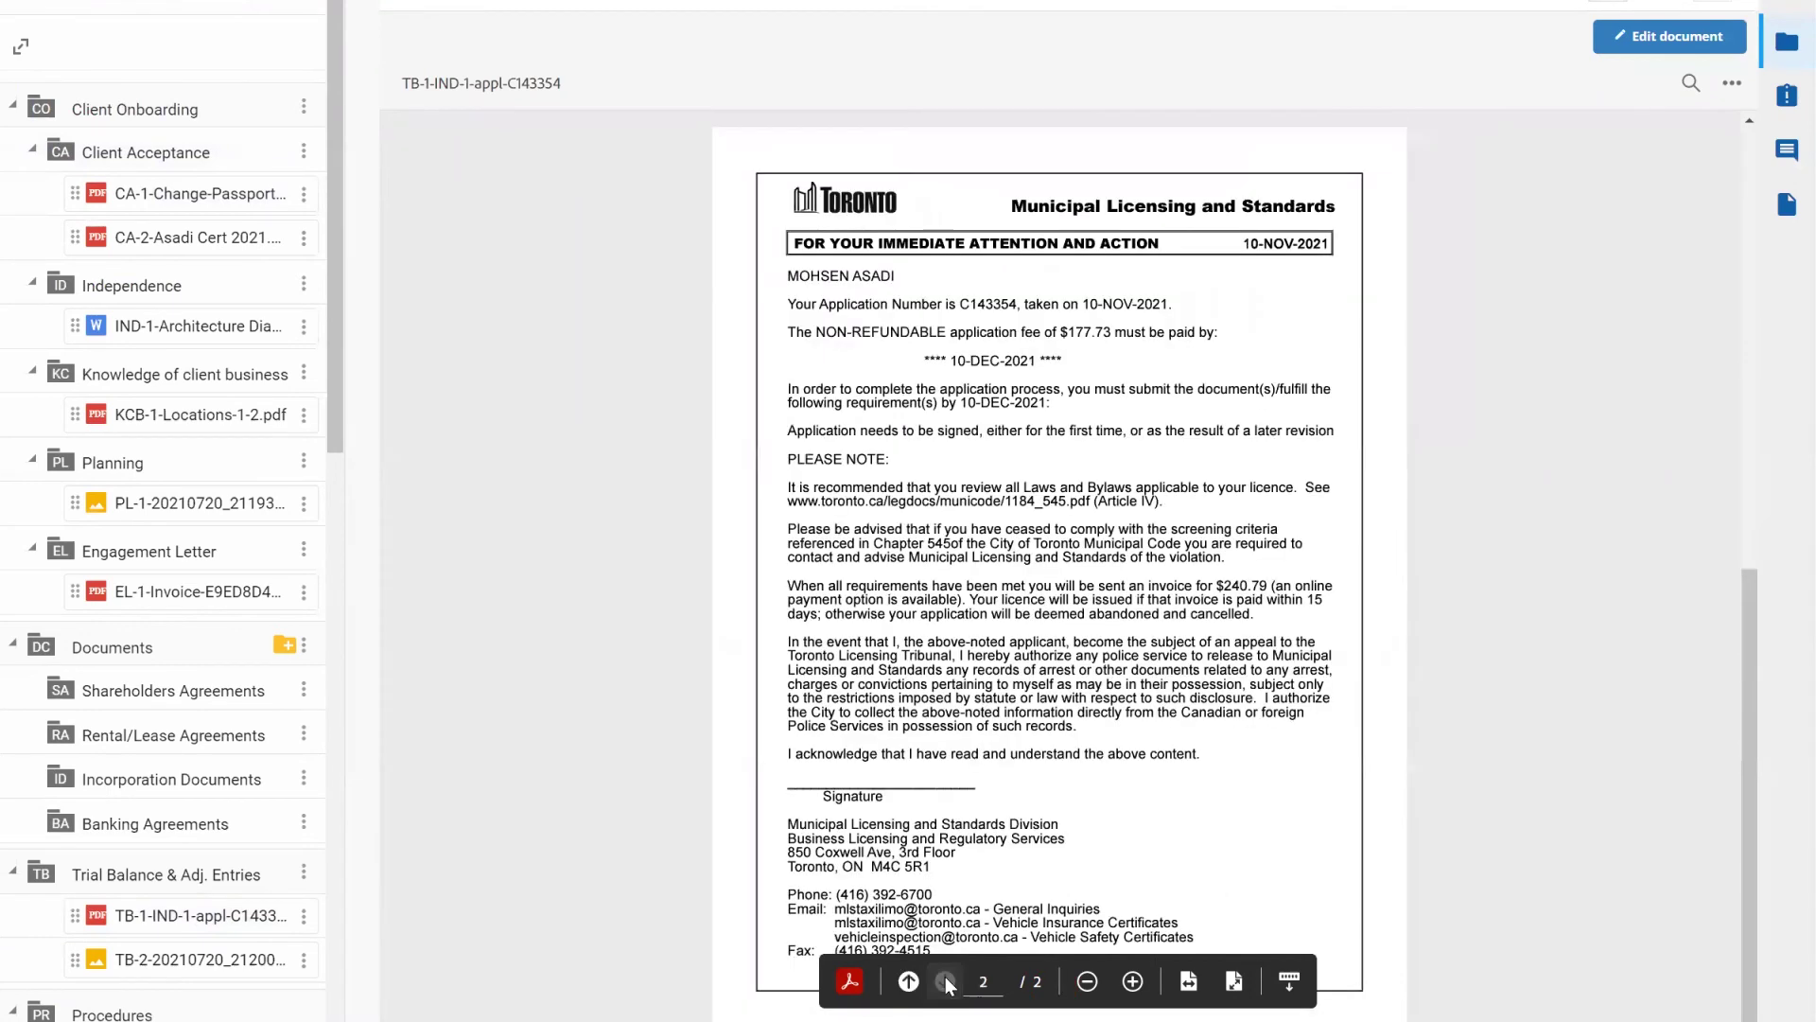
left_click(910, 983)
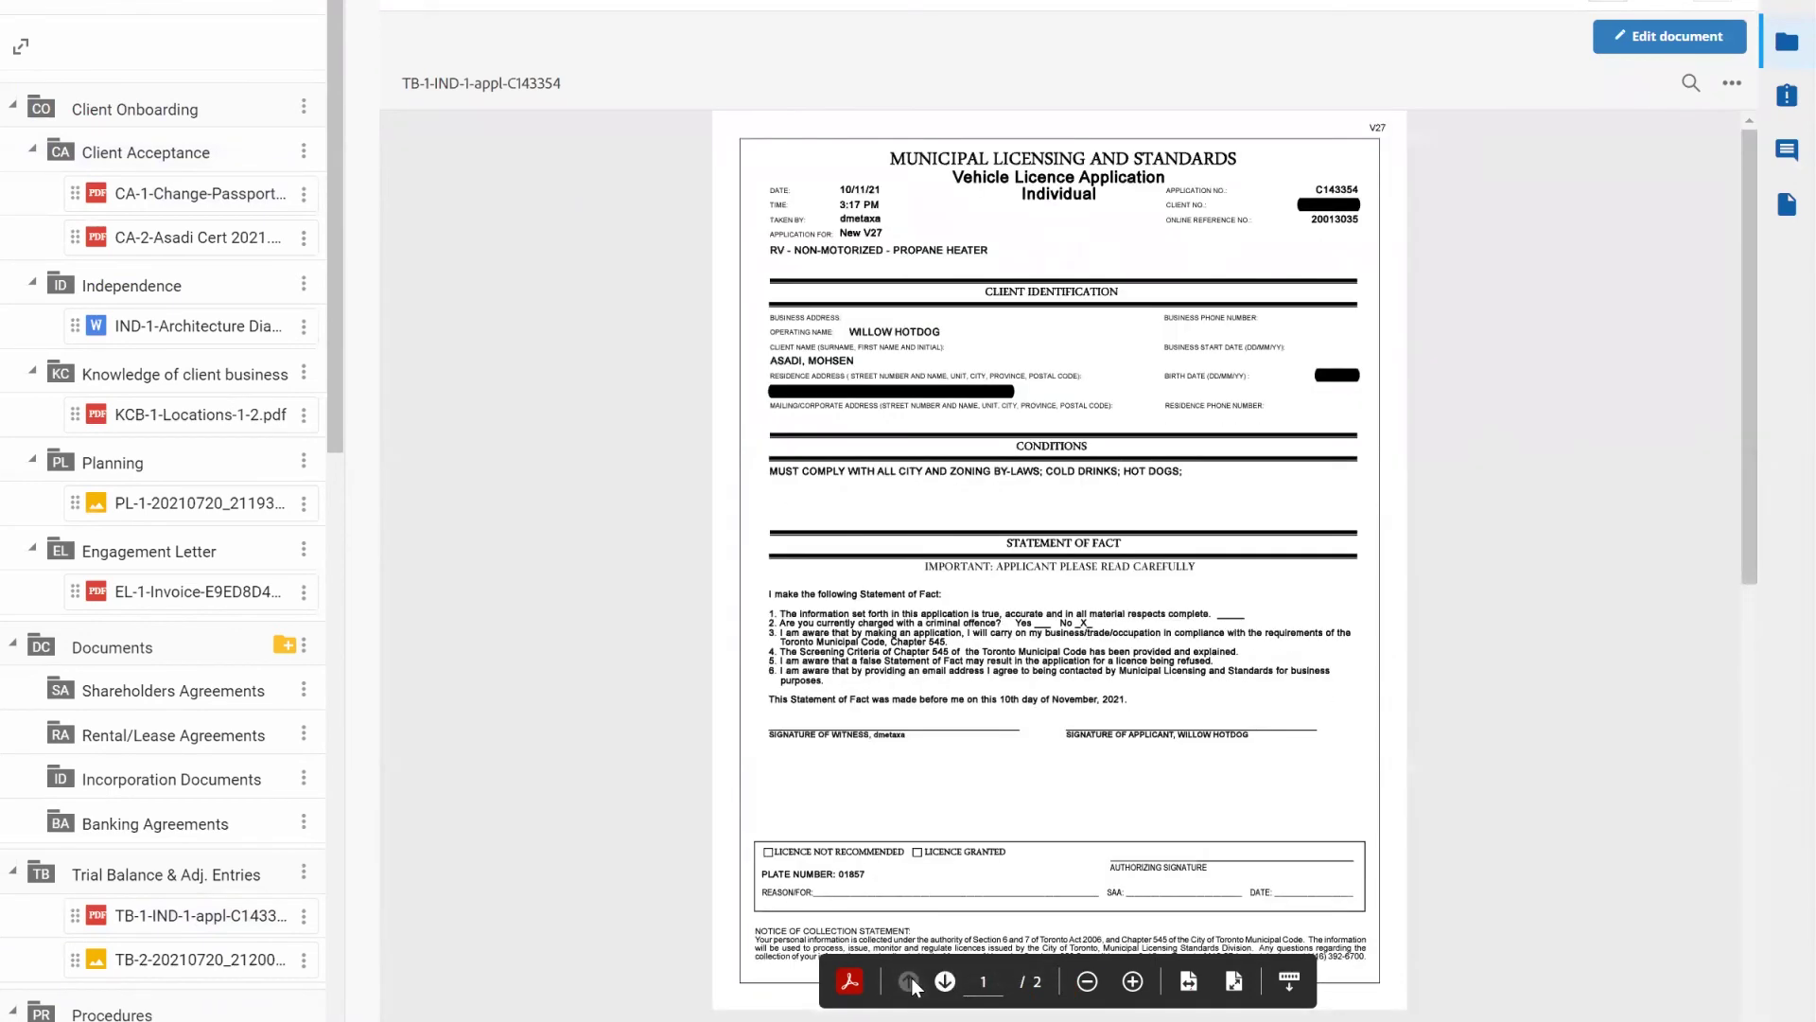
left_click(1188, 981)
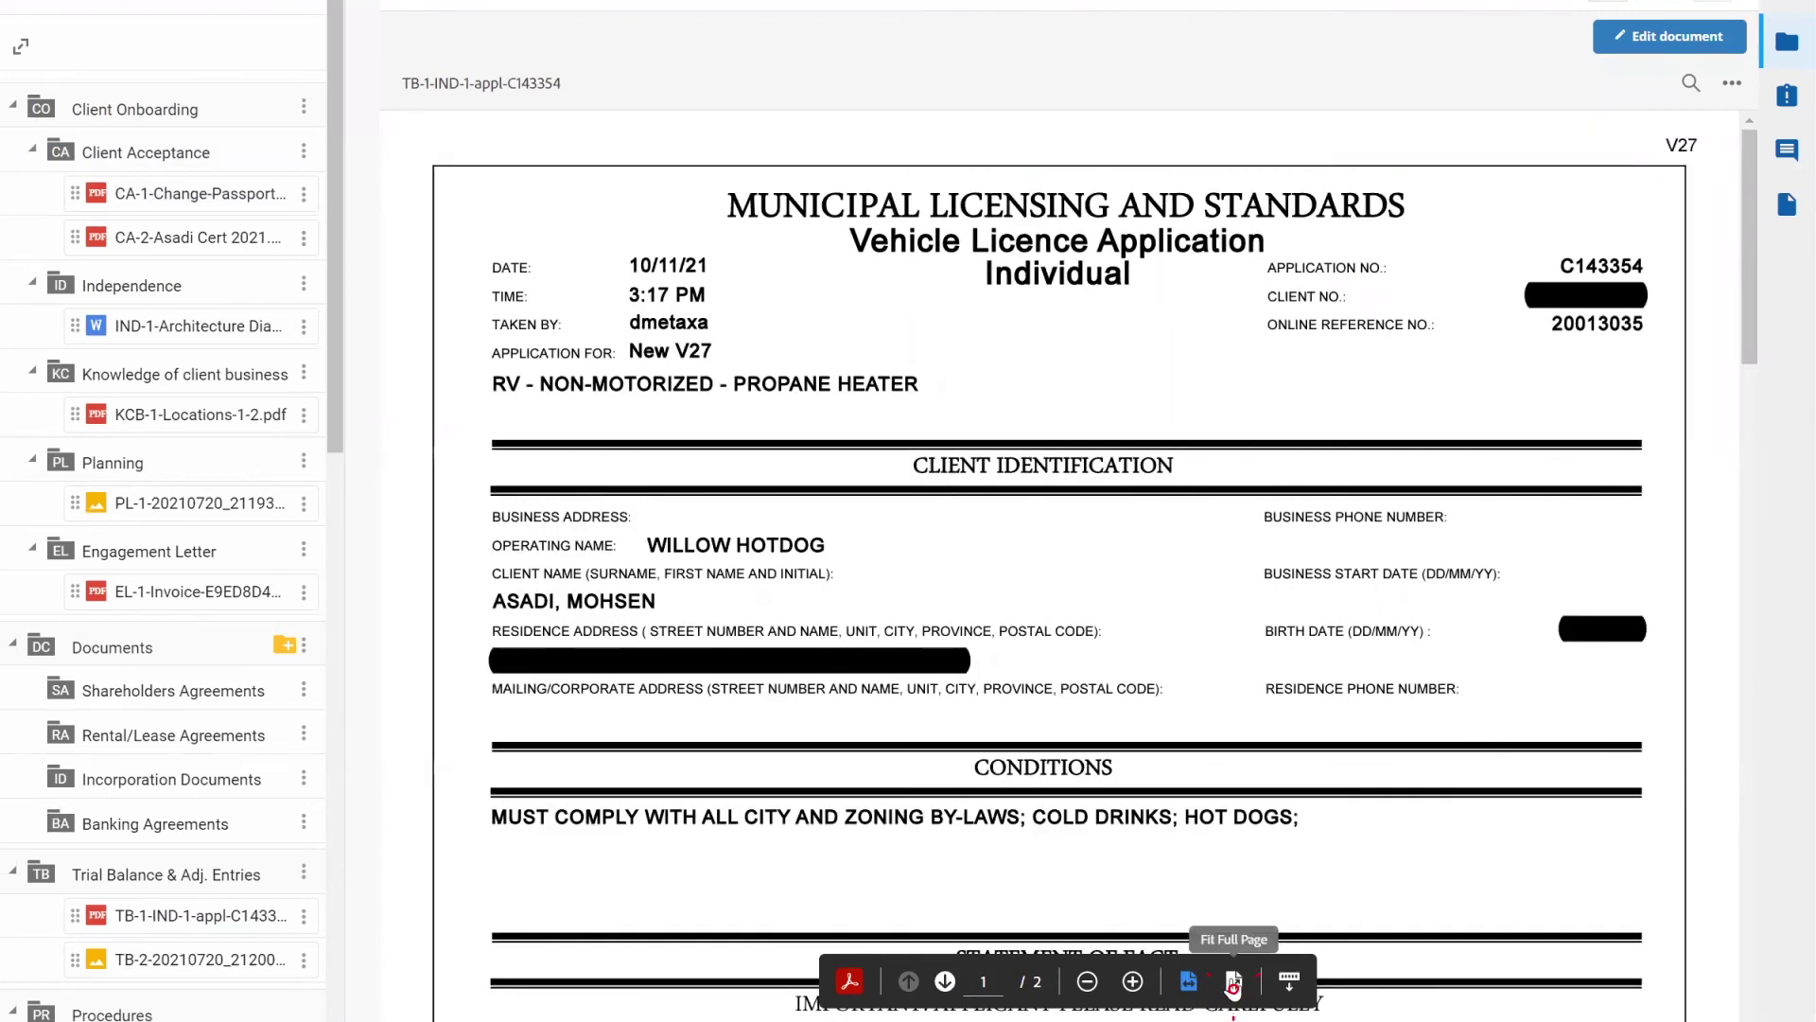
left_click(1233, 982)
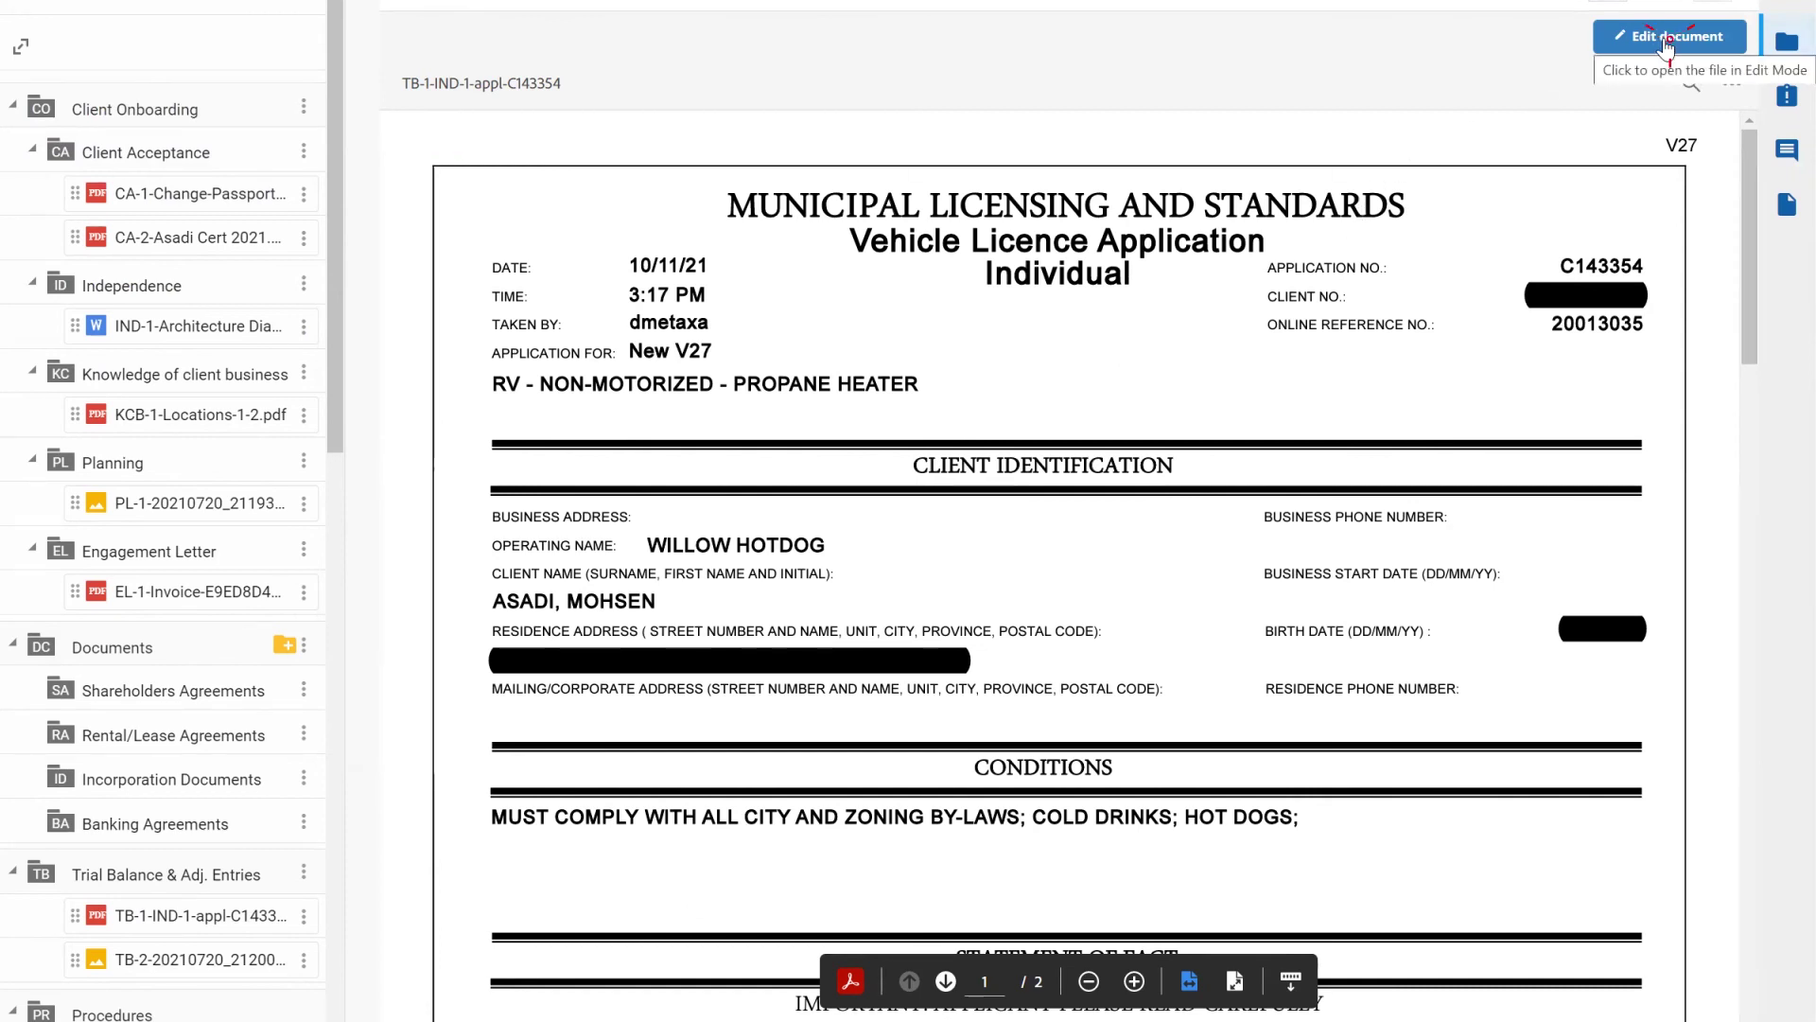
Step: Switch the licence application PDF to edit mode and add the text "This needs approval!" above the Client Identification section
left_click(1666, 43)
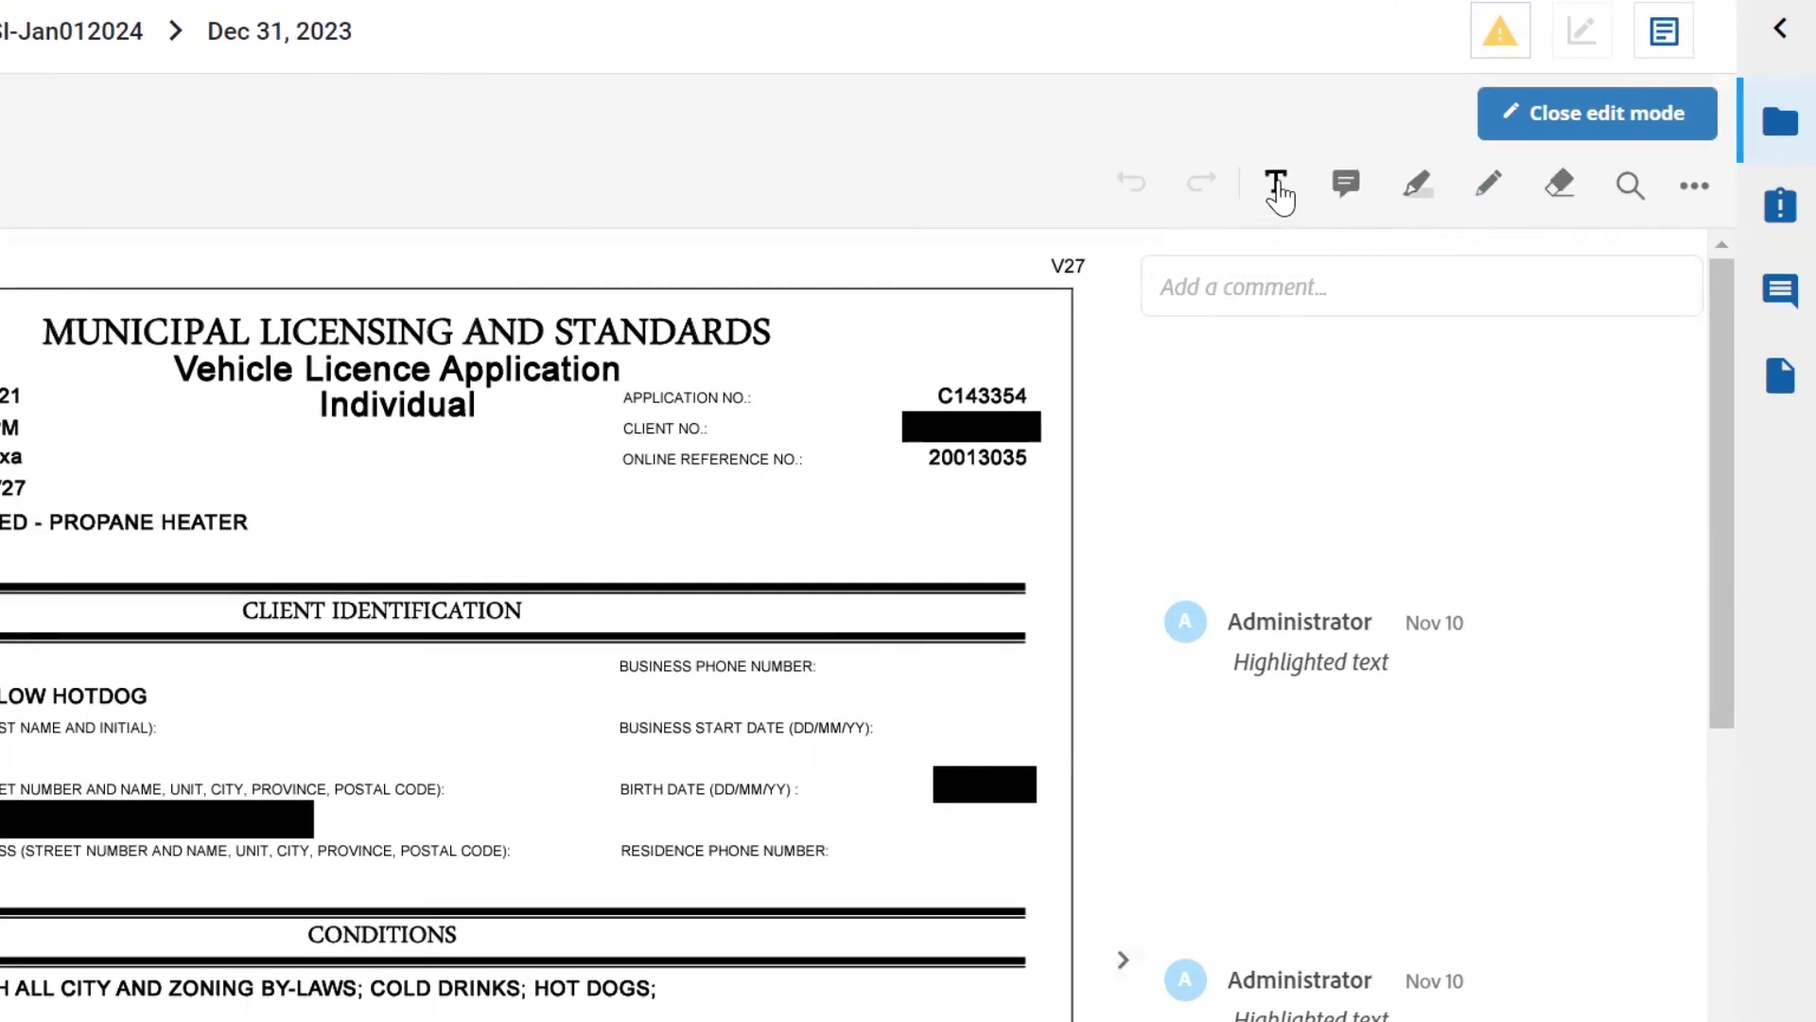
left_click(1277, 185)
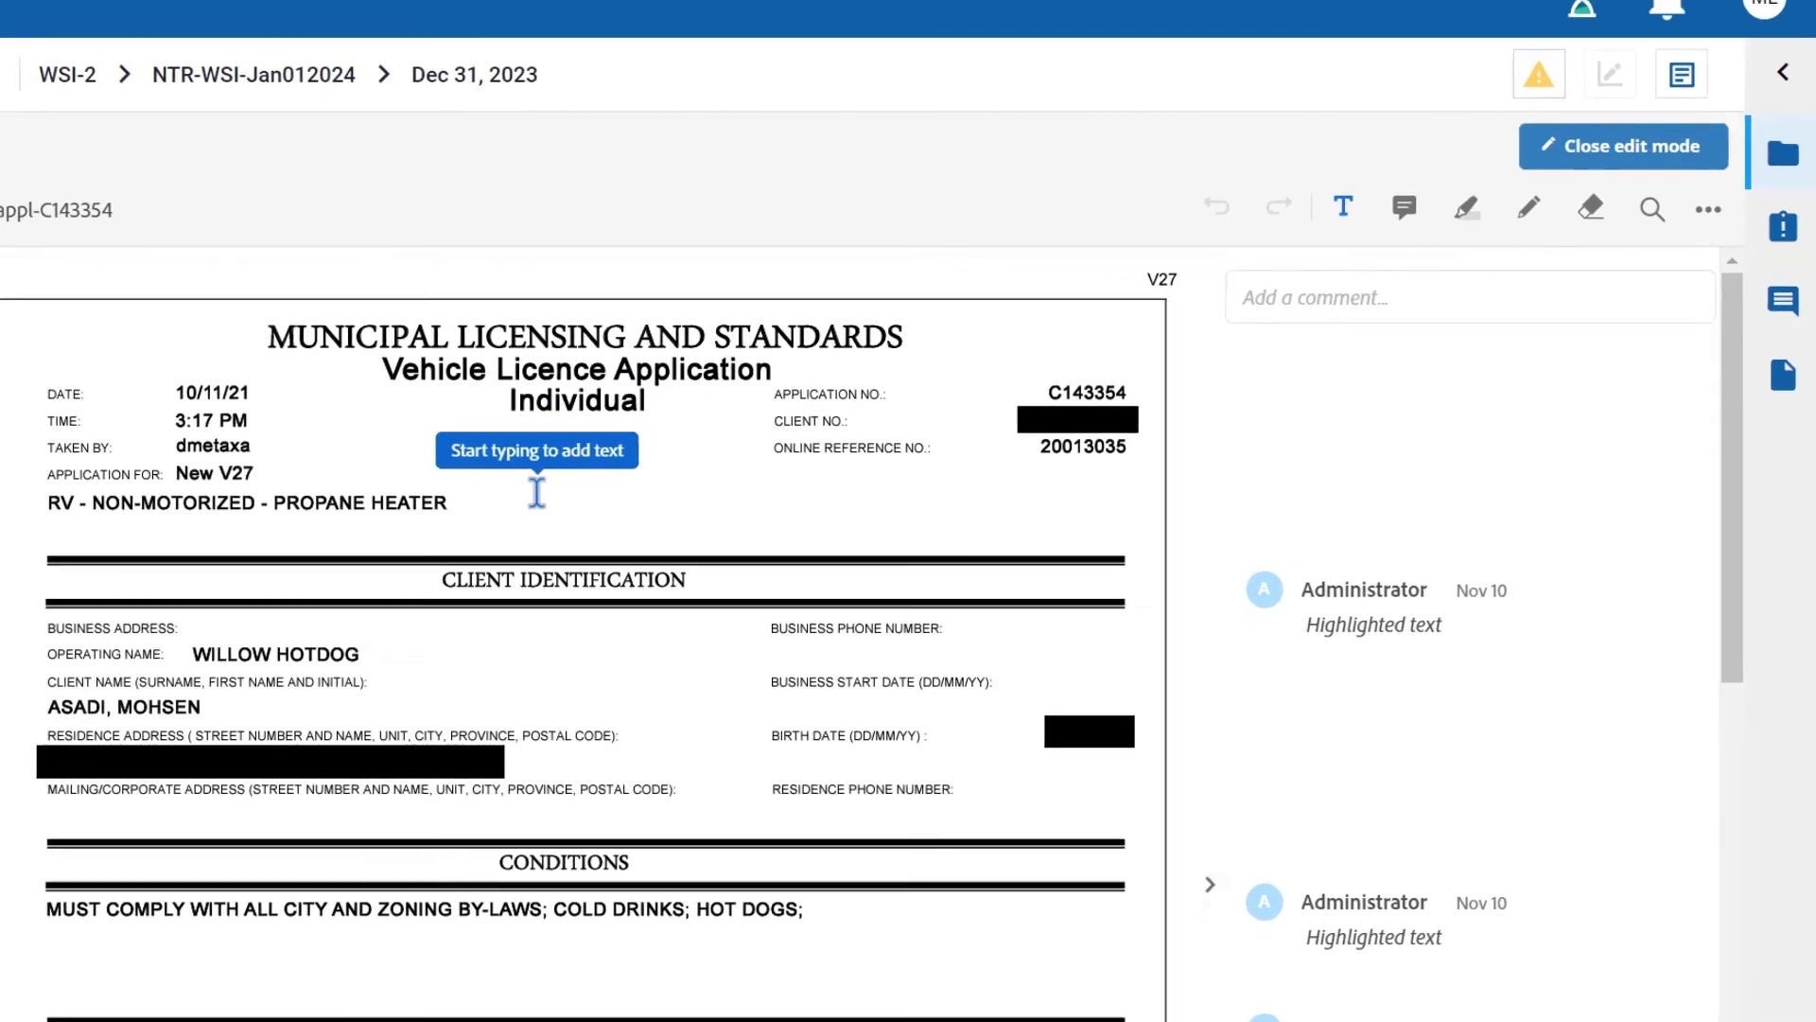
left_click(537, 494)
type("This needs approval!")
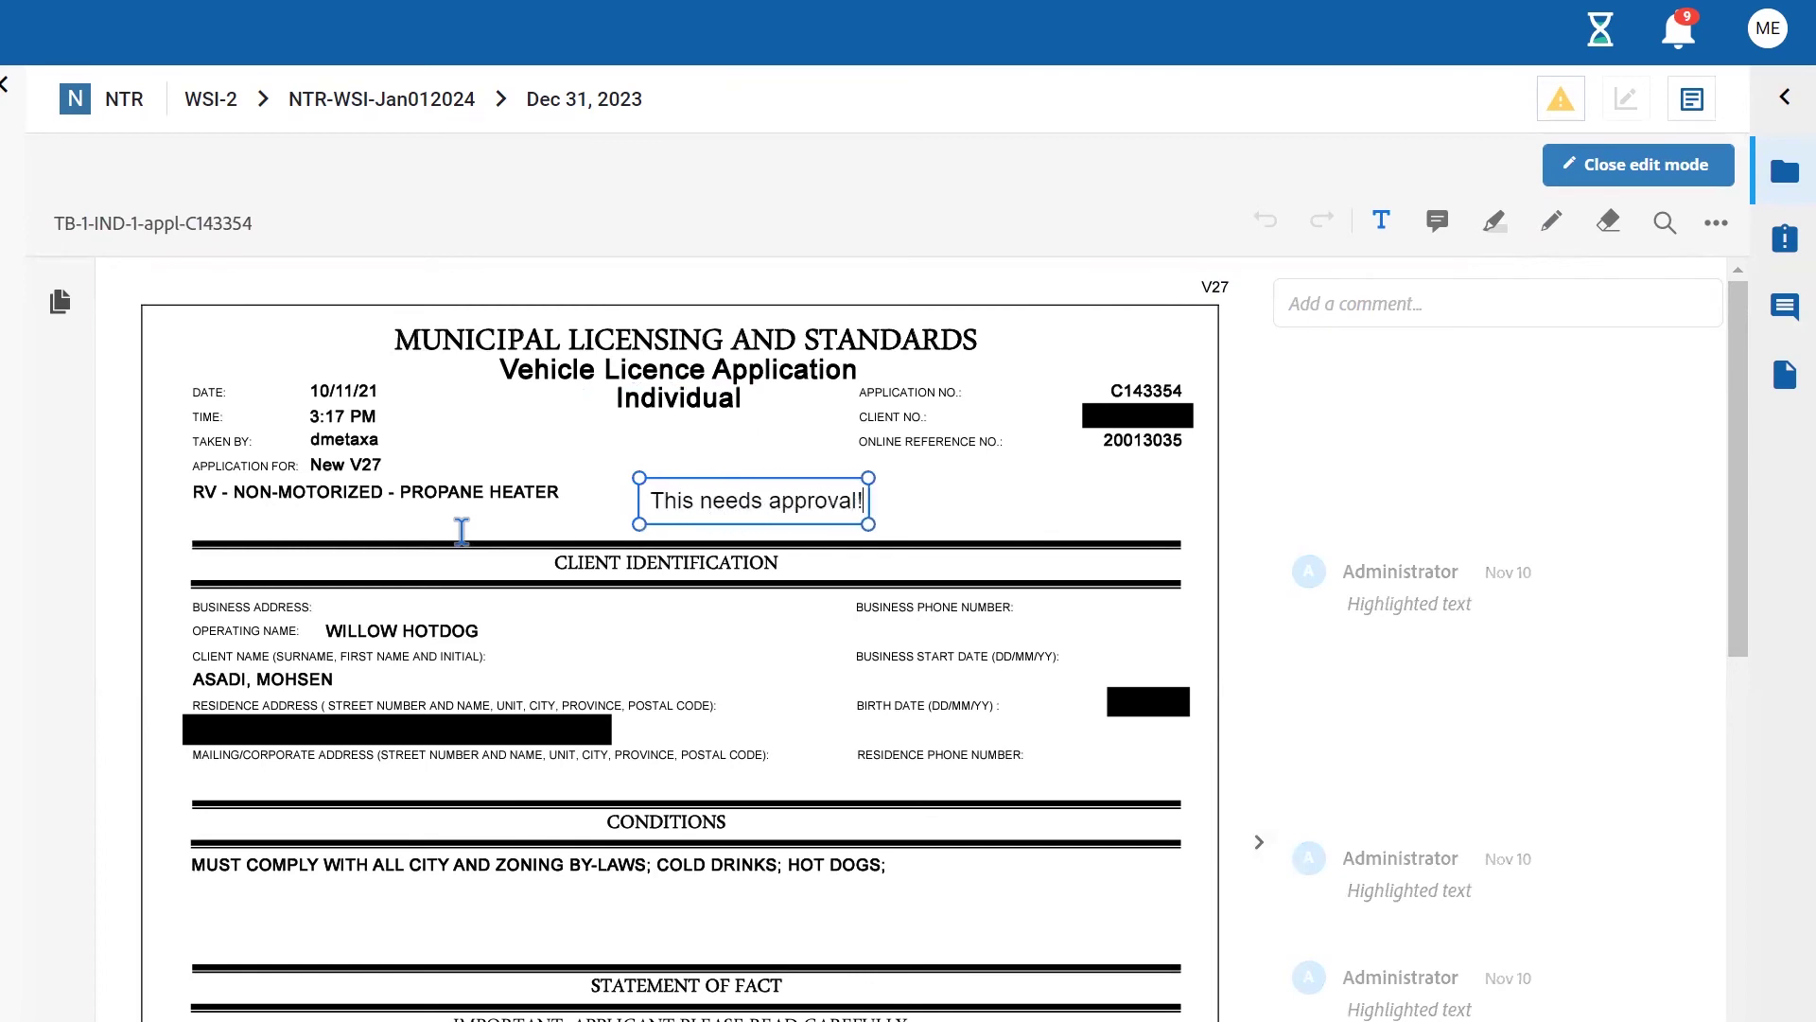
left_click(882, 515)
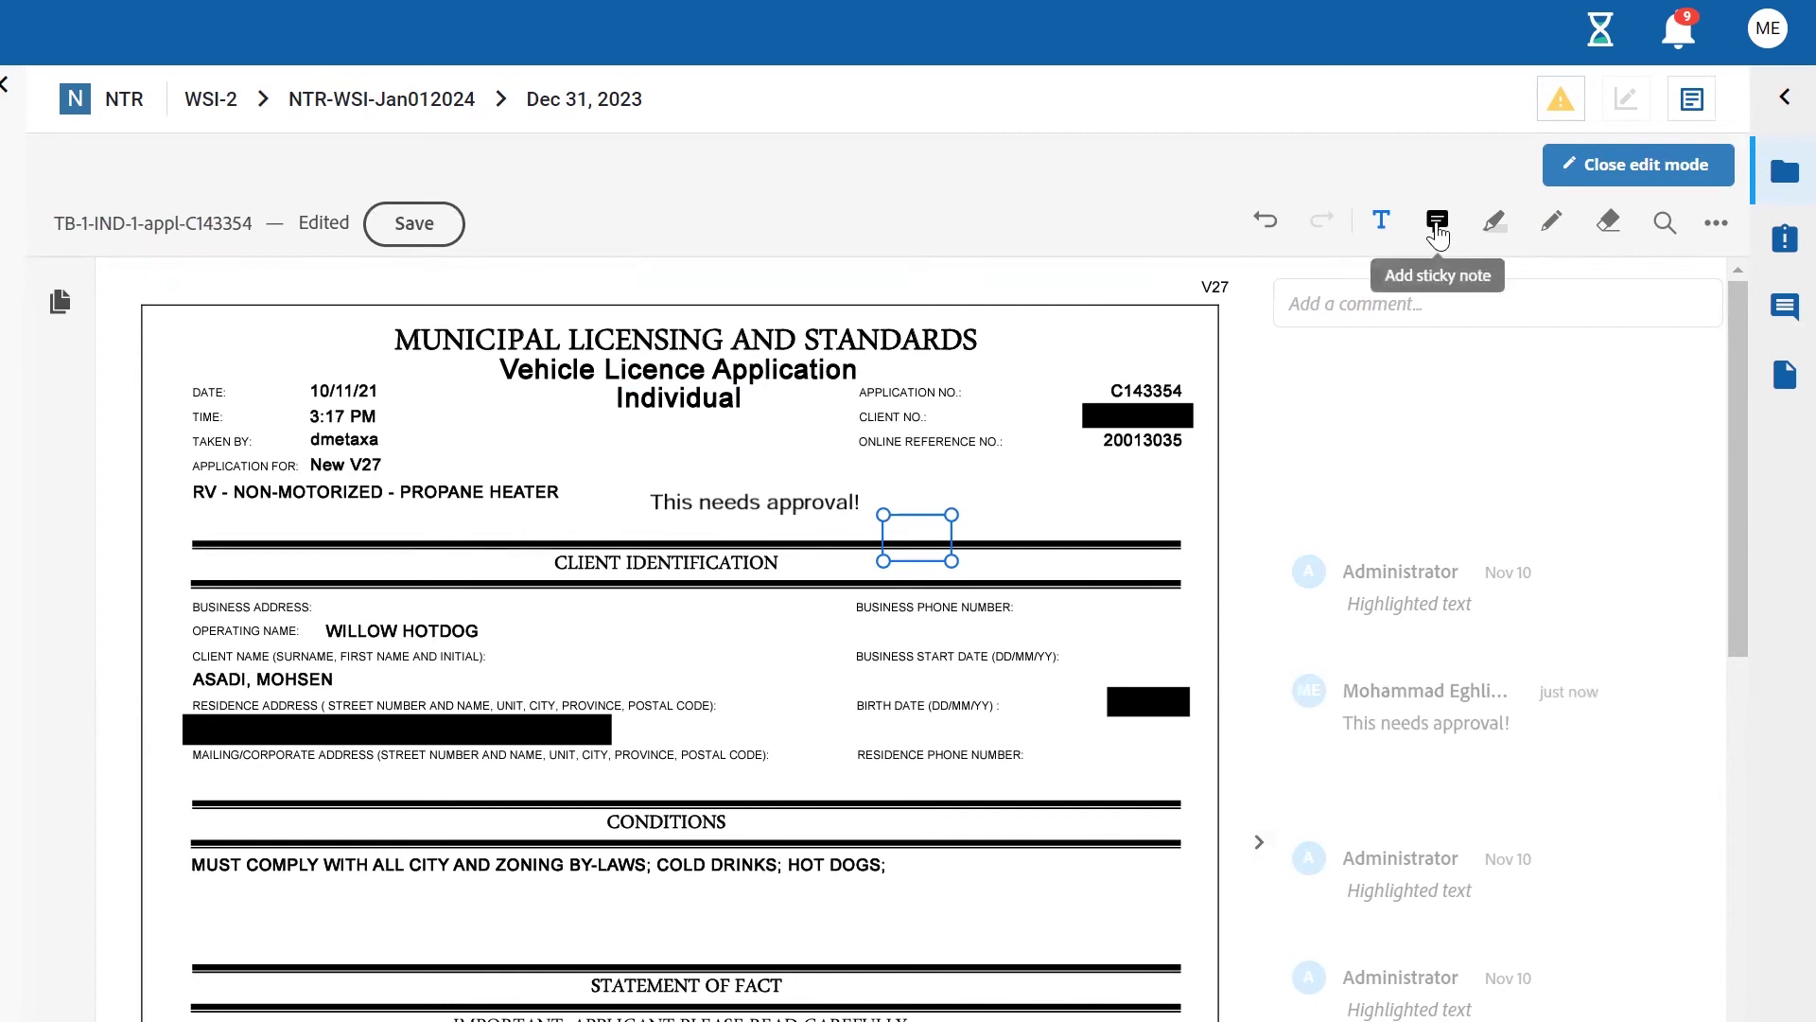
Step: Add a sticky note at the end of the propane heater line and post the comment "I need the file to be reviewed"
left_click(1438, 227)
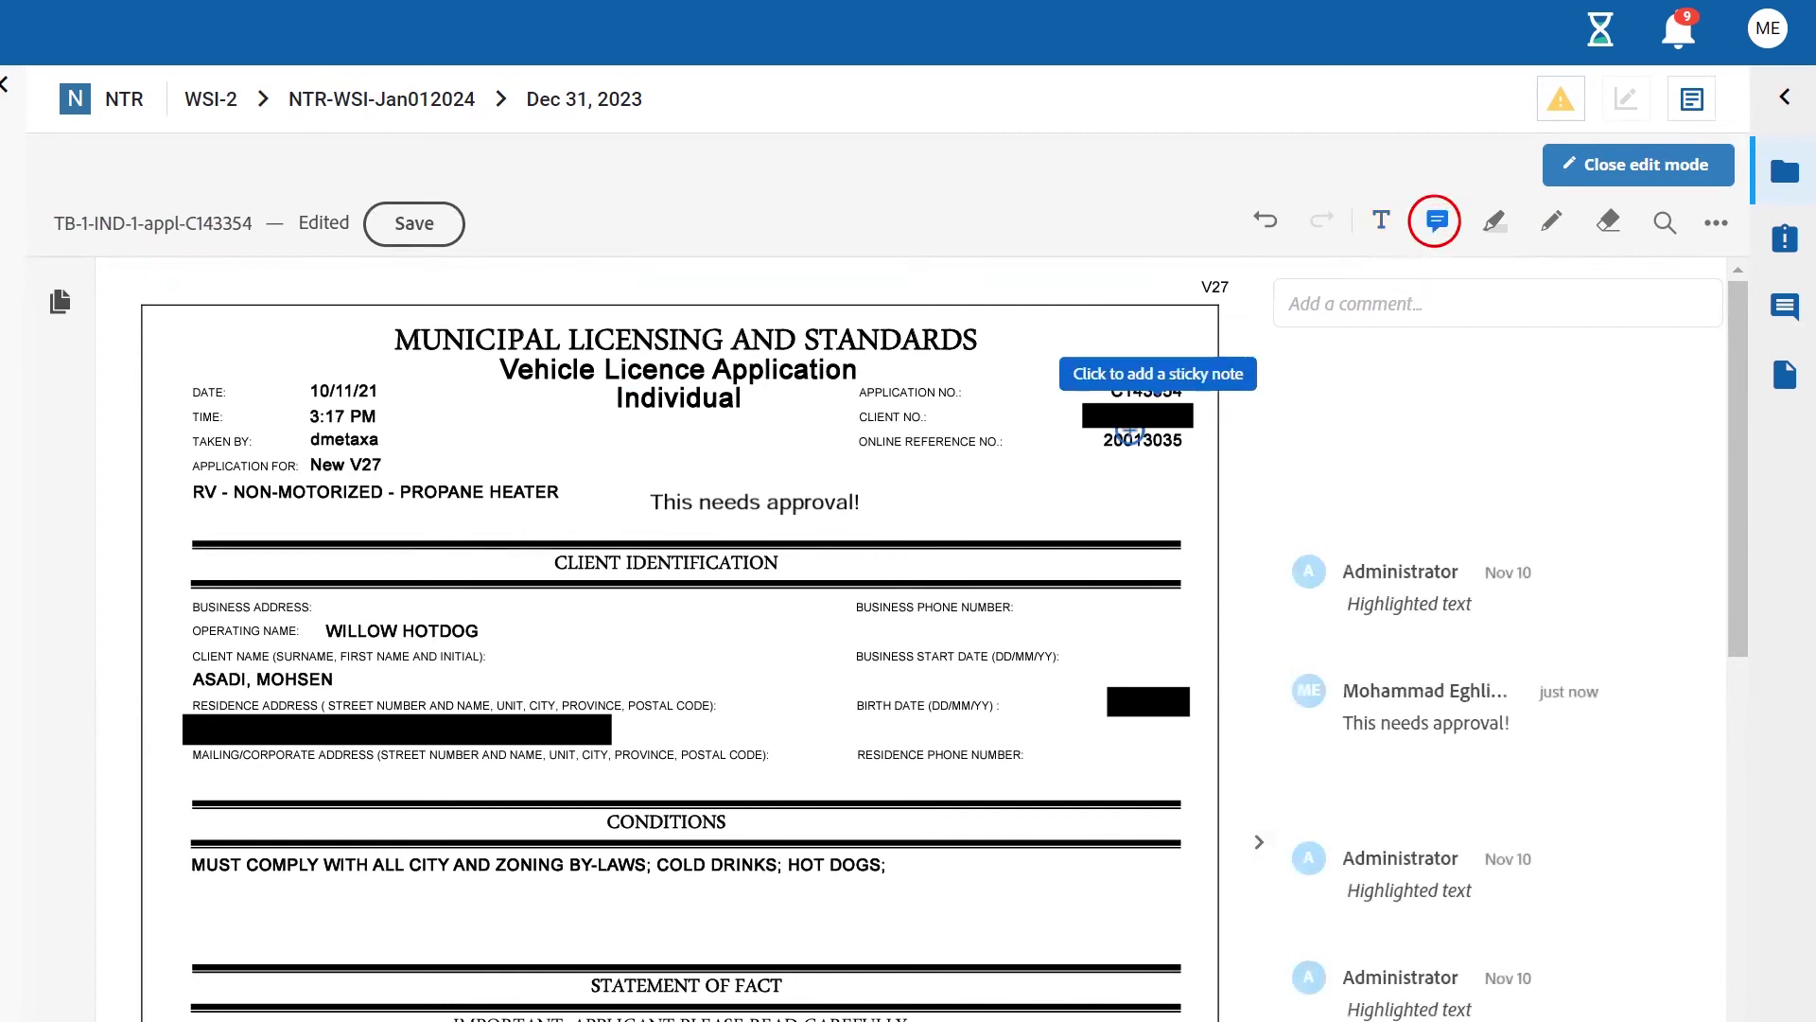
left_click(541, 503)
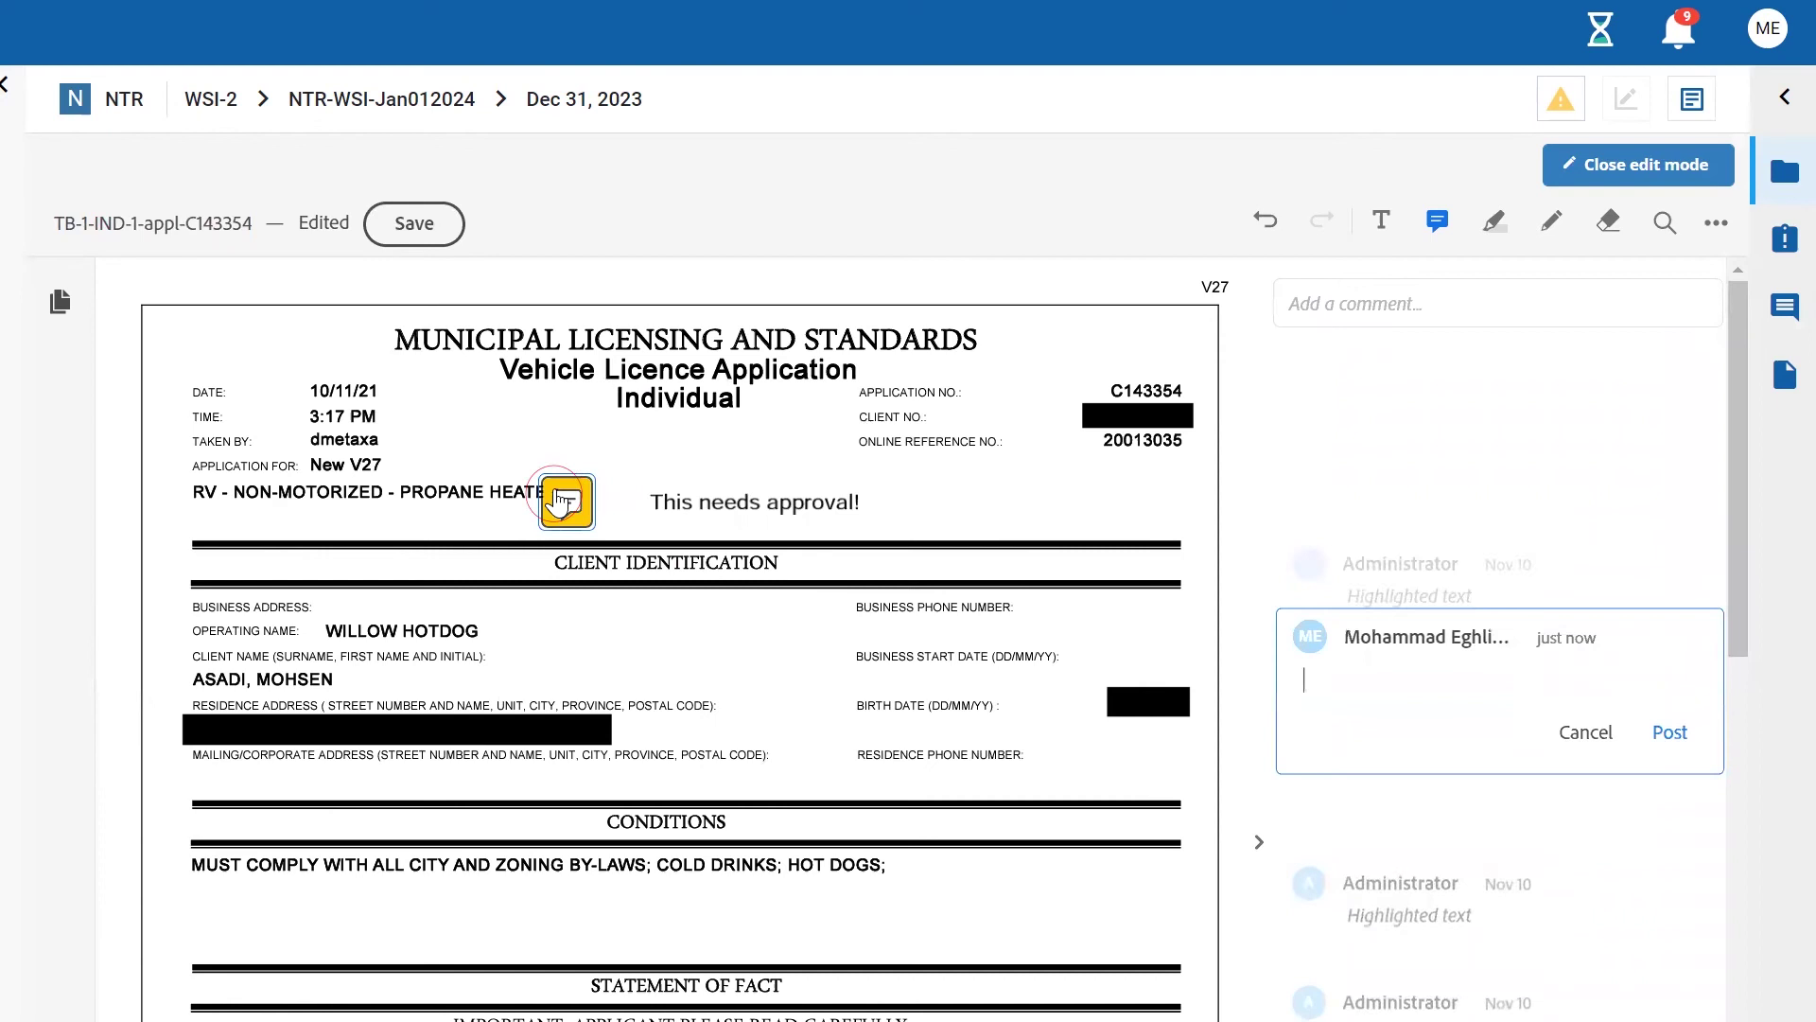
type("I need the")
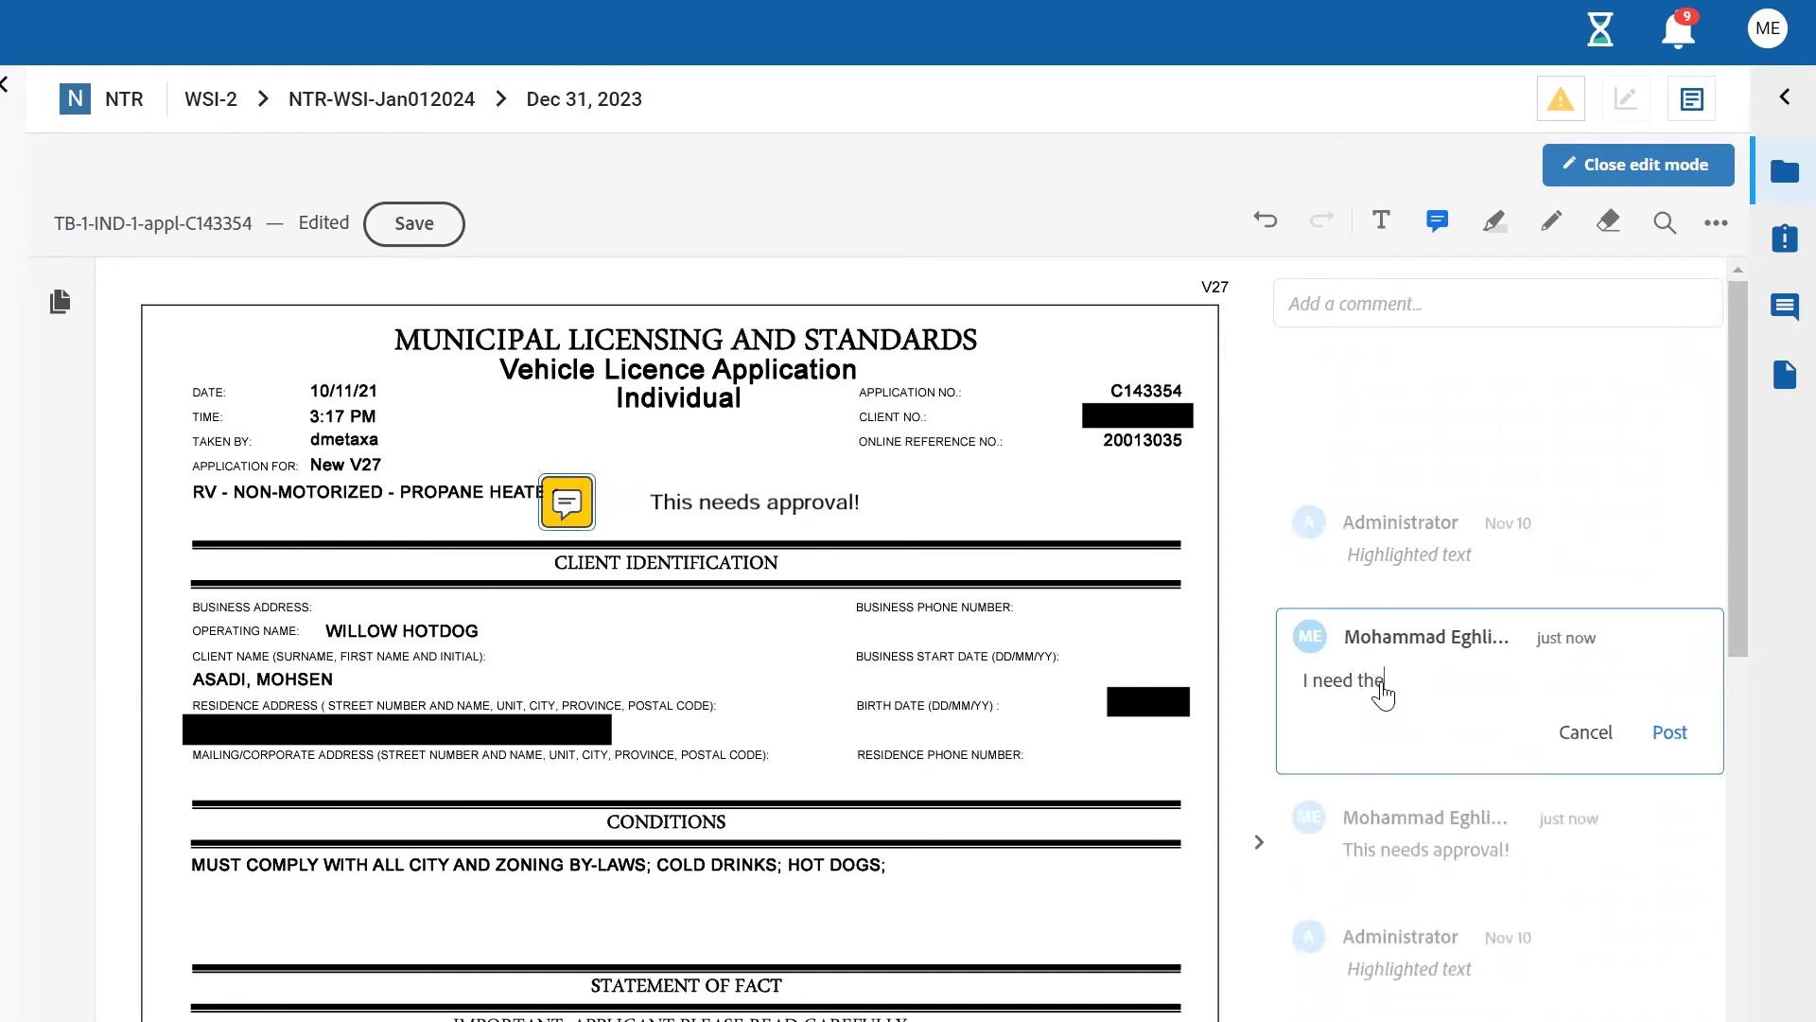
type(" file to be reviewed")
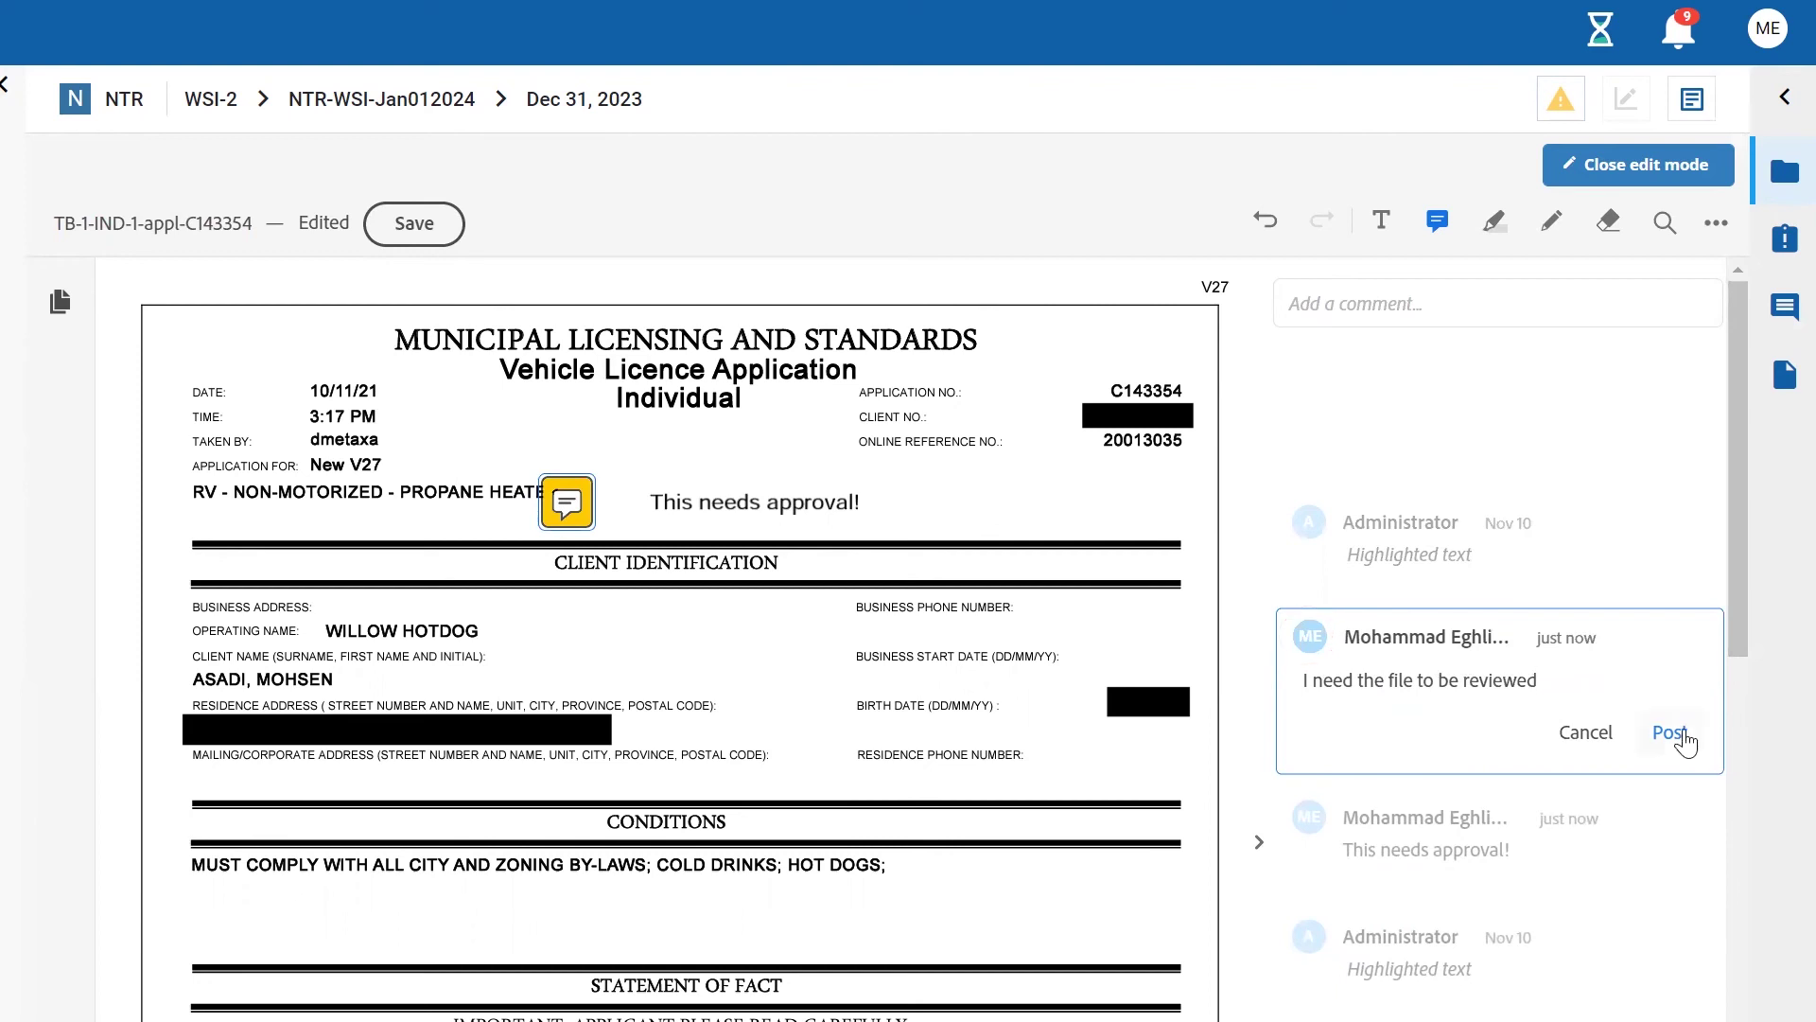
left_click(1679, 737)
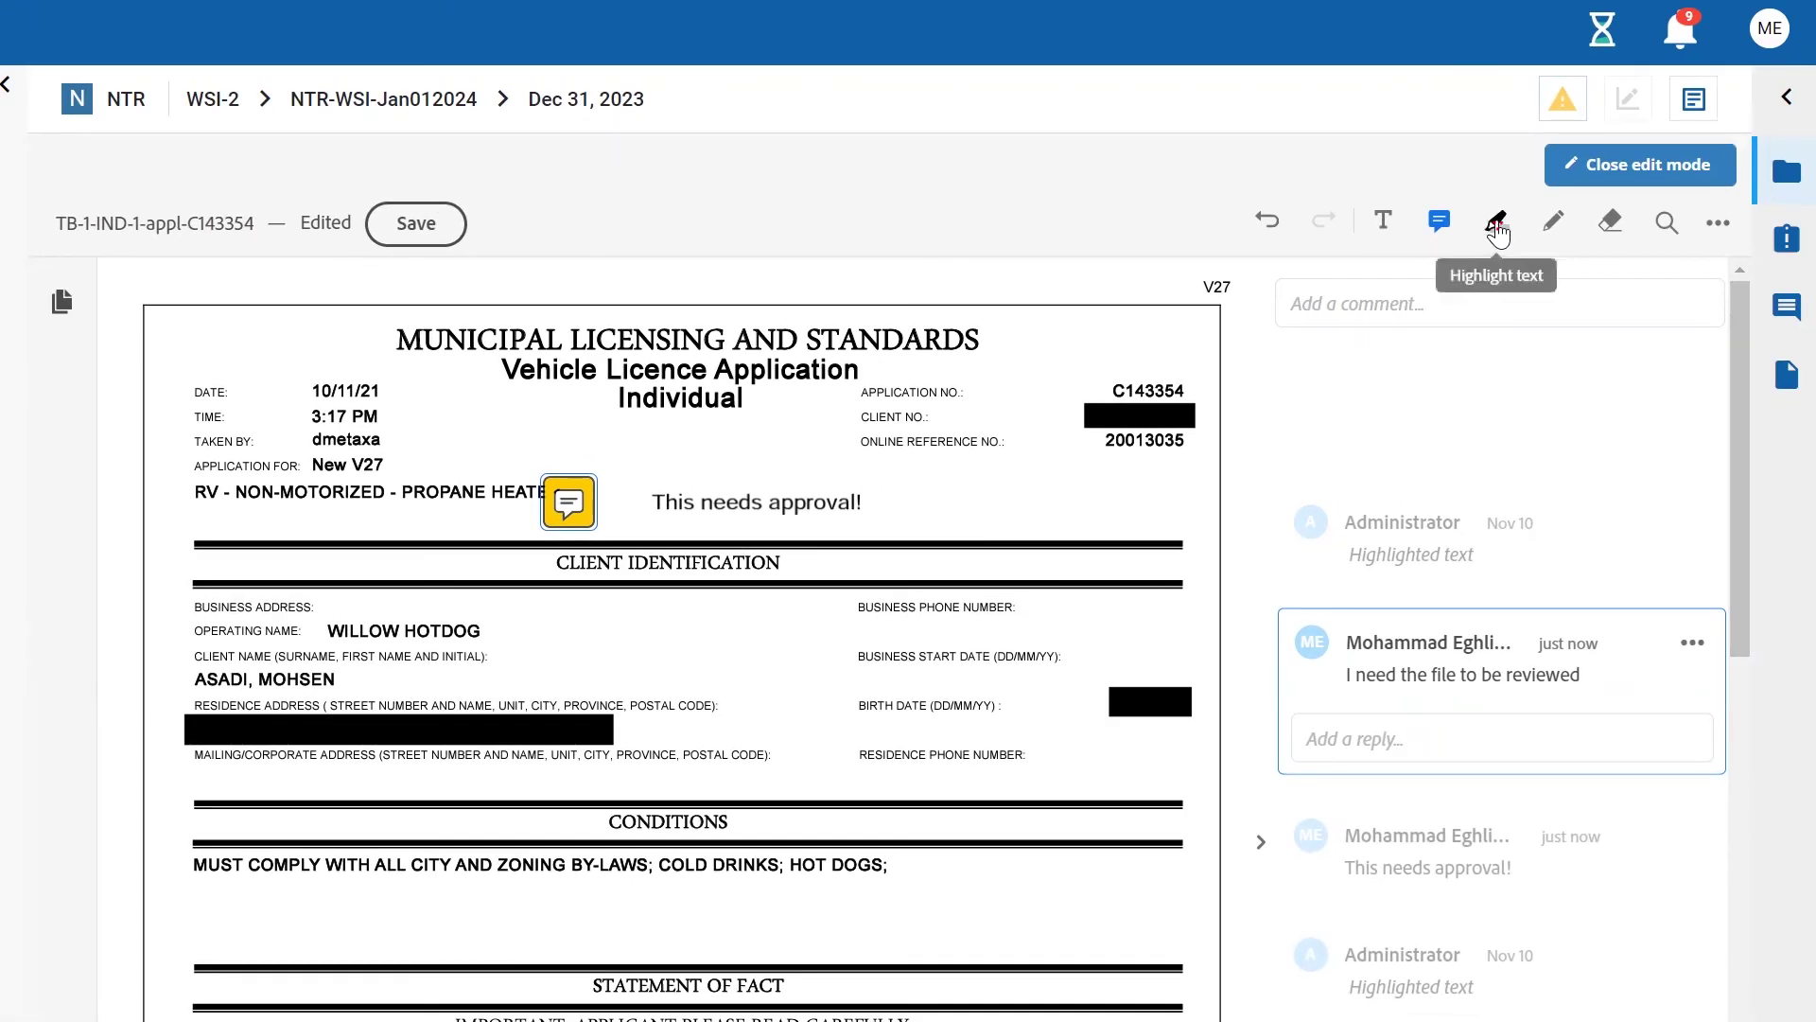
Step: Highlight the client's name in the Client Identification section and change the highlight colour to purple
left_click(1497, 227)
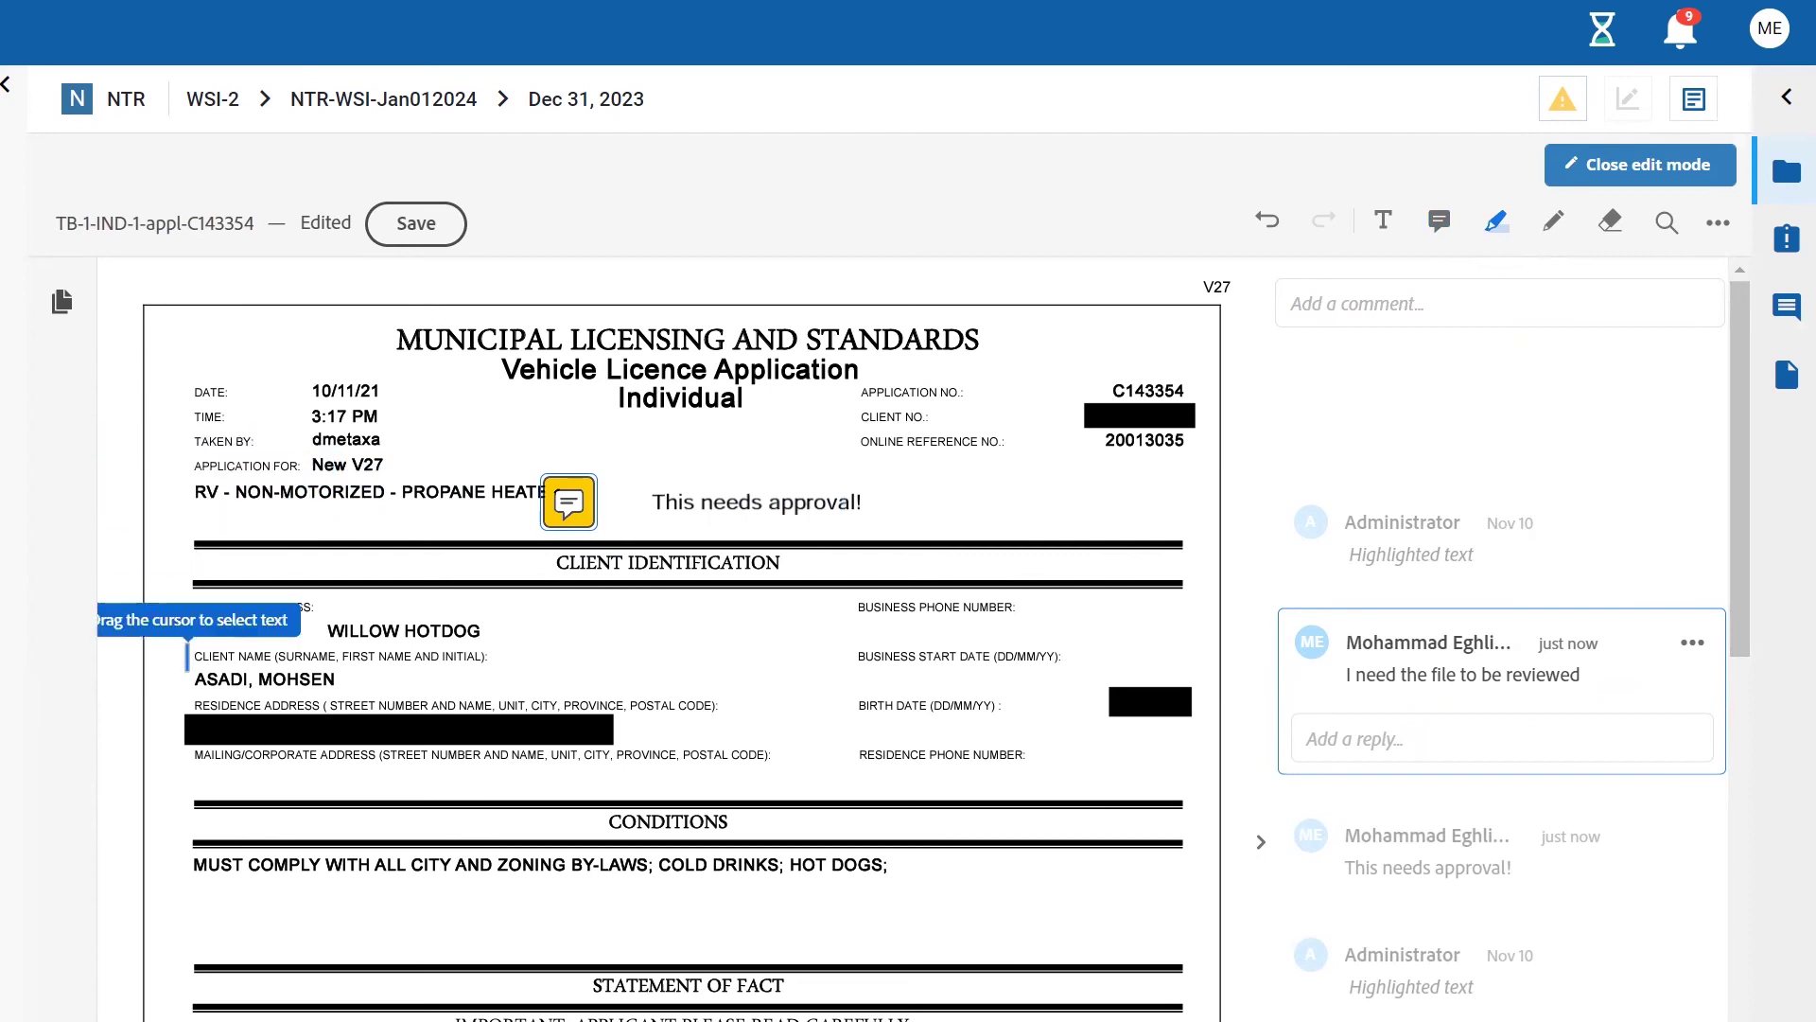
left_click_drag(192, 679, 336, 679)
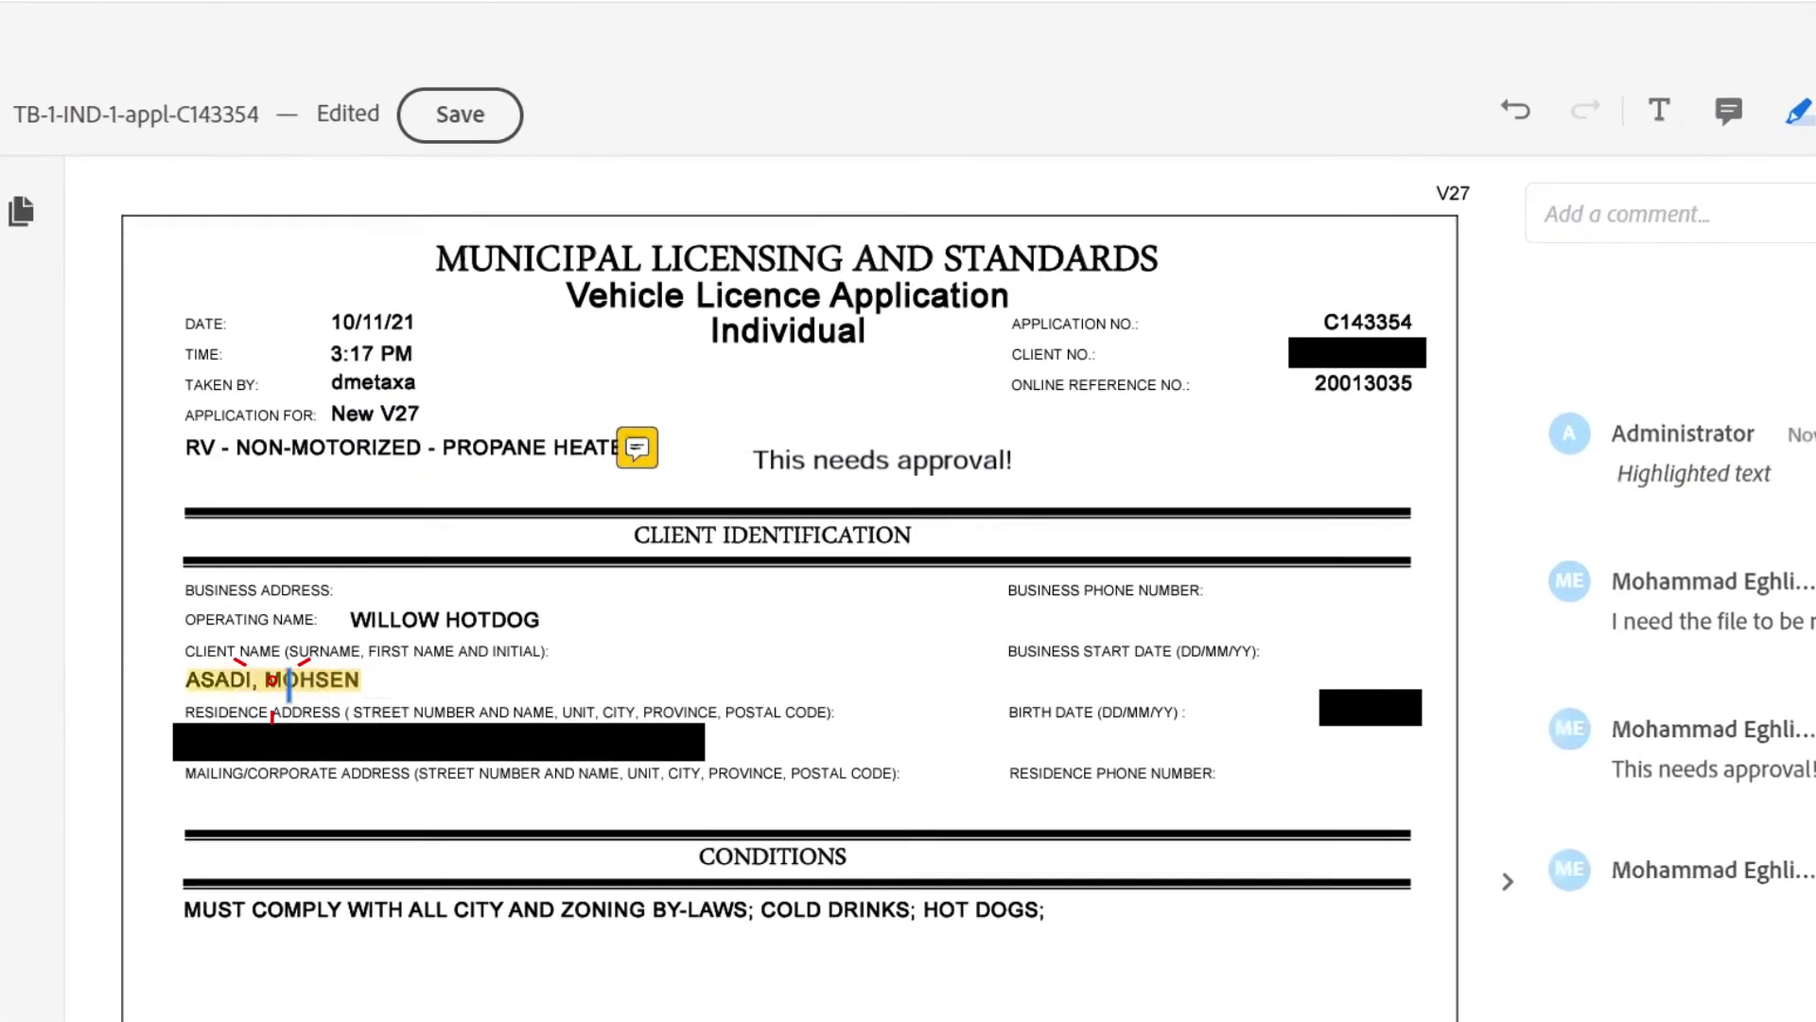
left_click(264, 679)
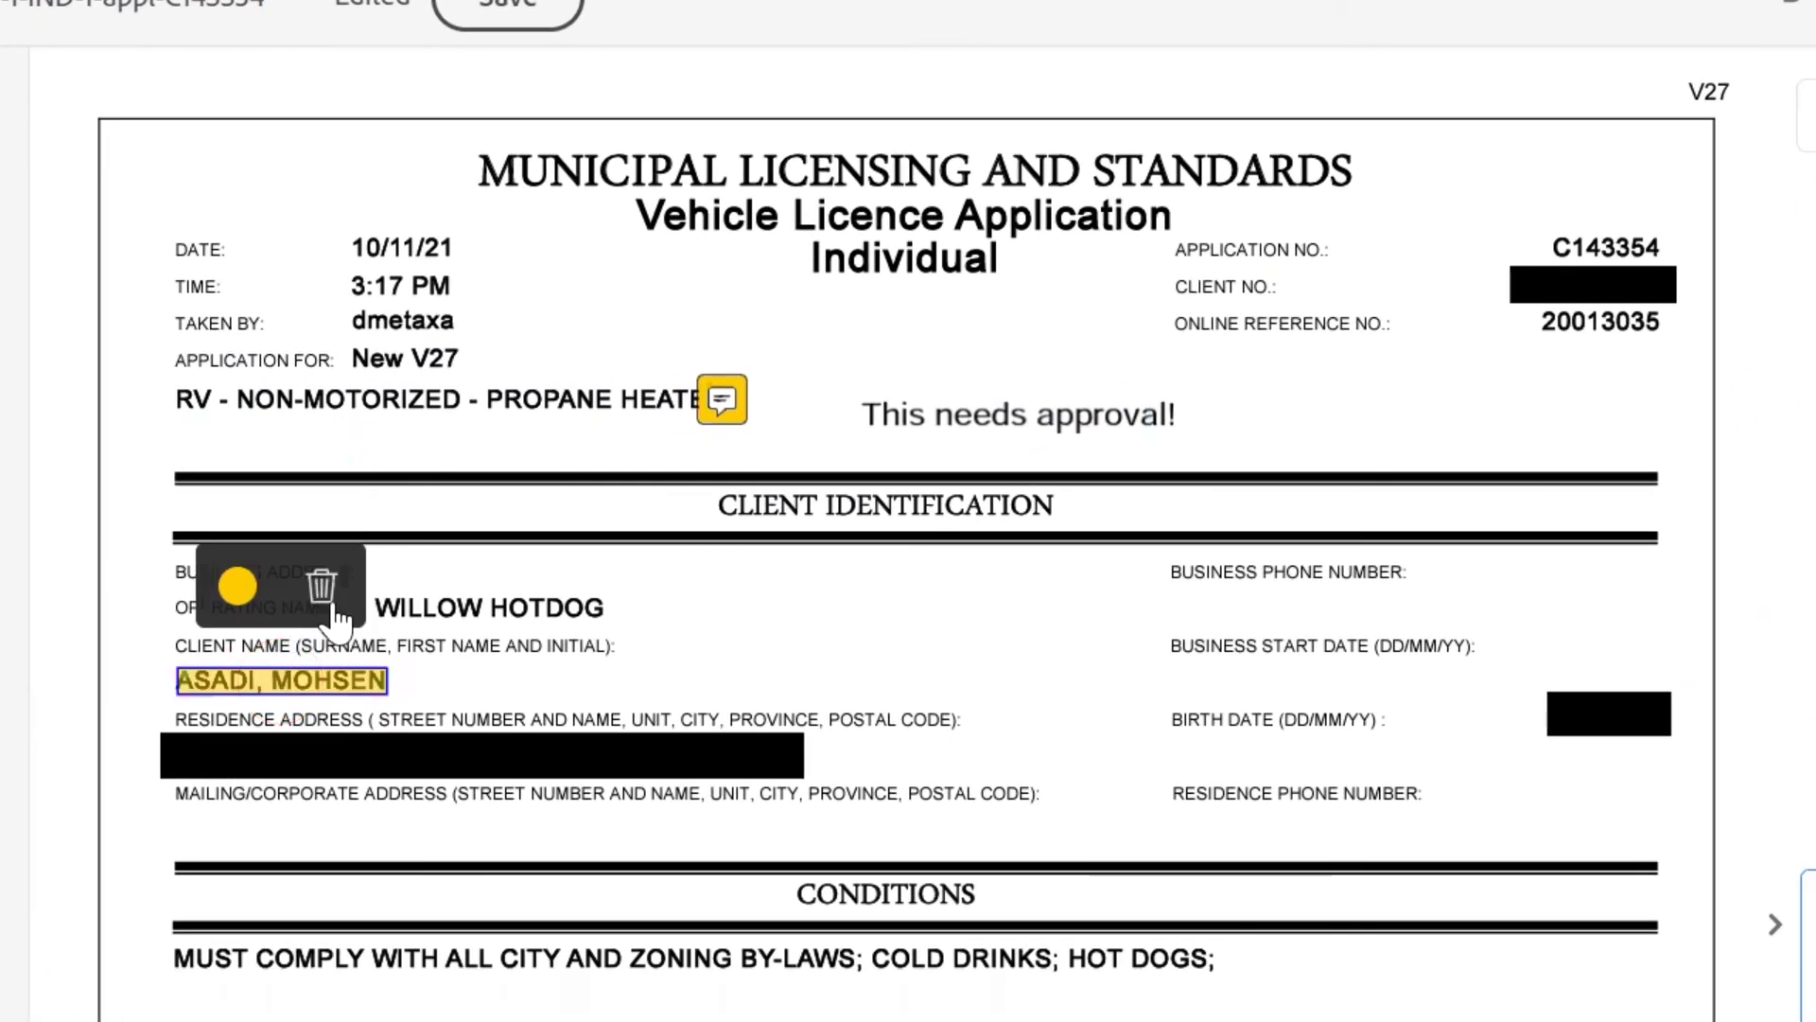
left_click(248, 591)
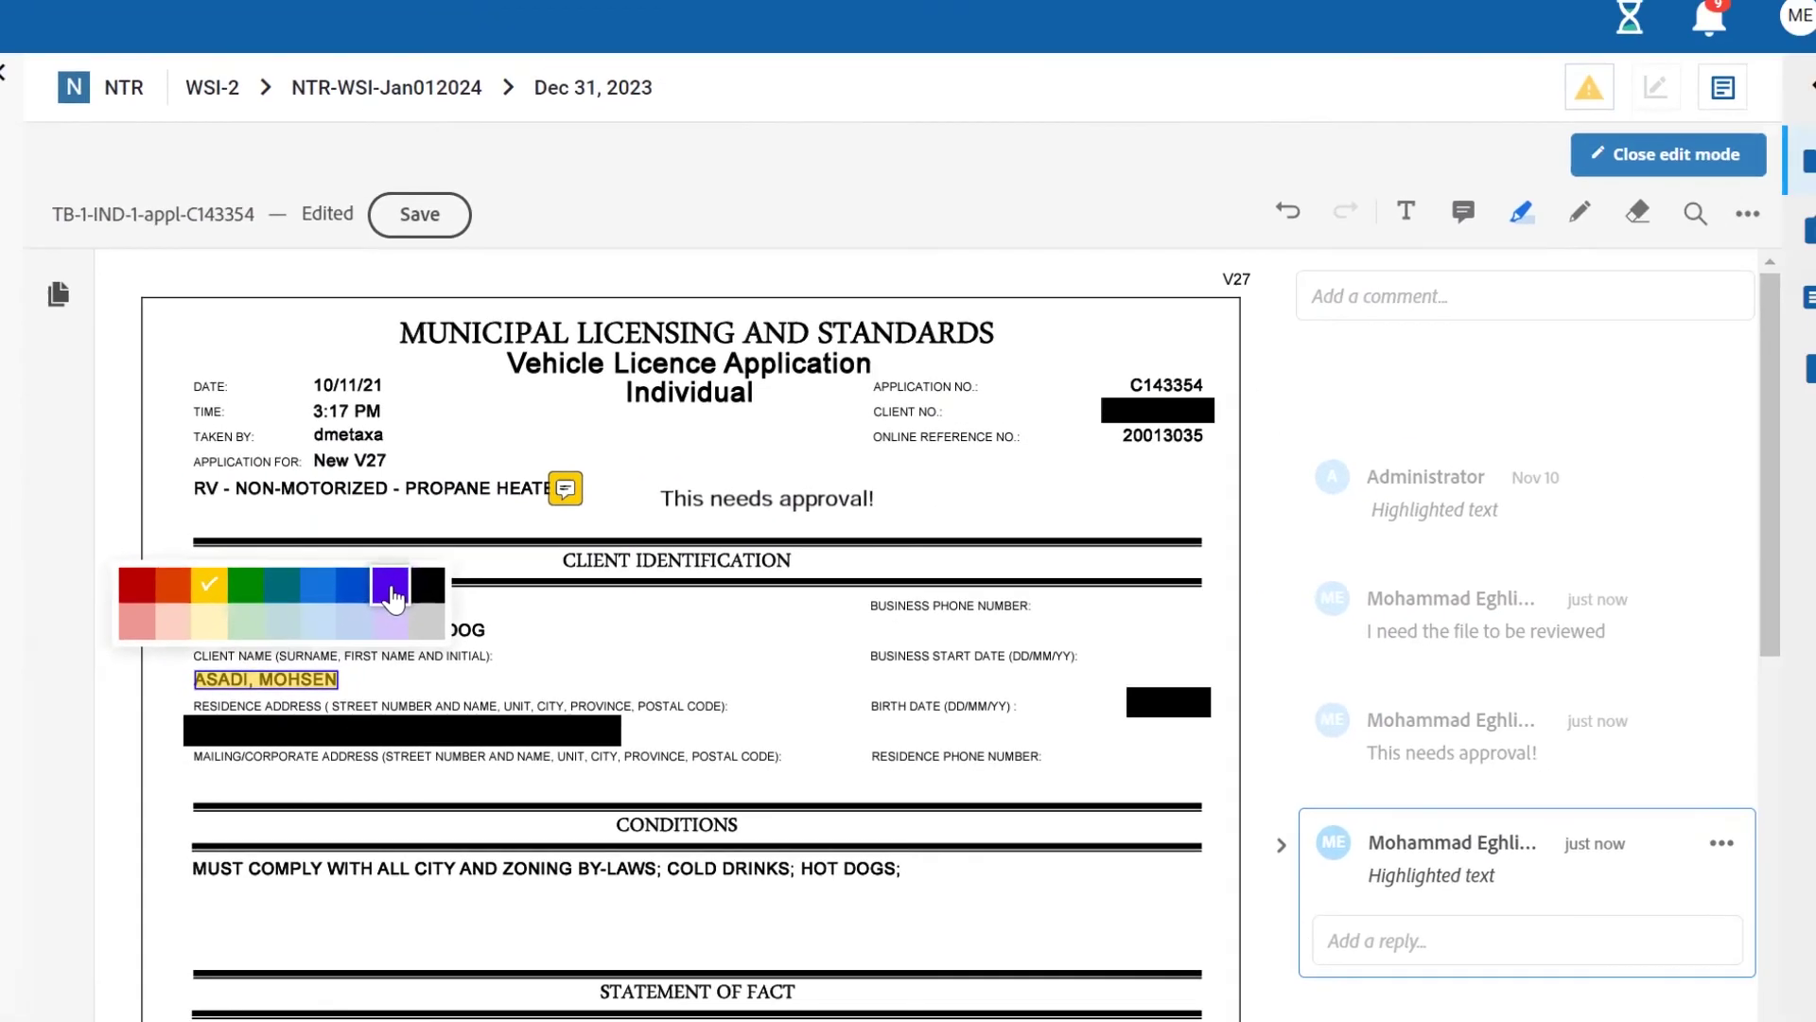
left_click(409, 549)
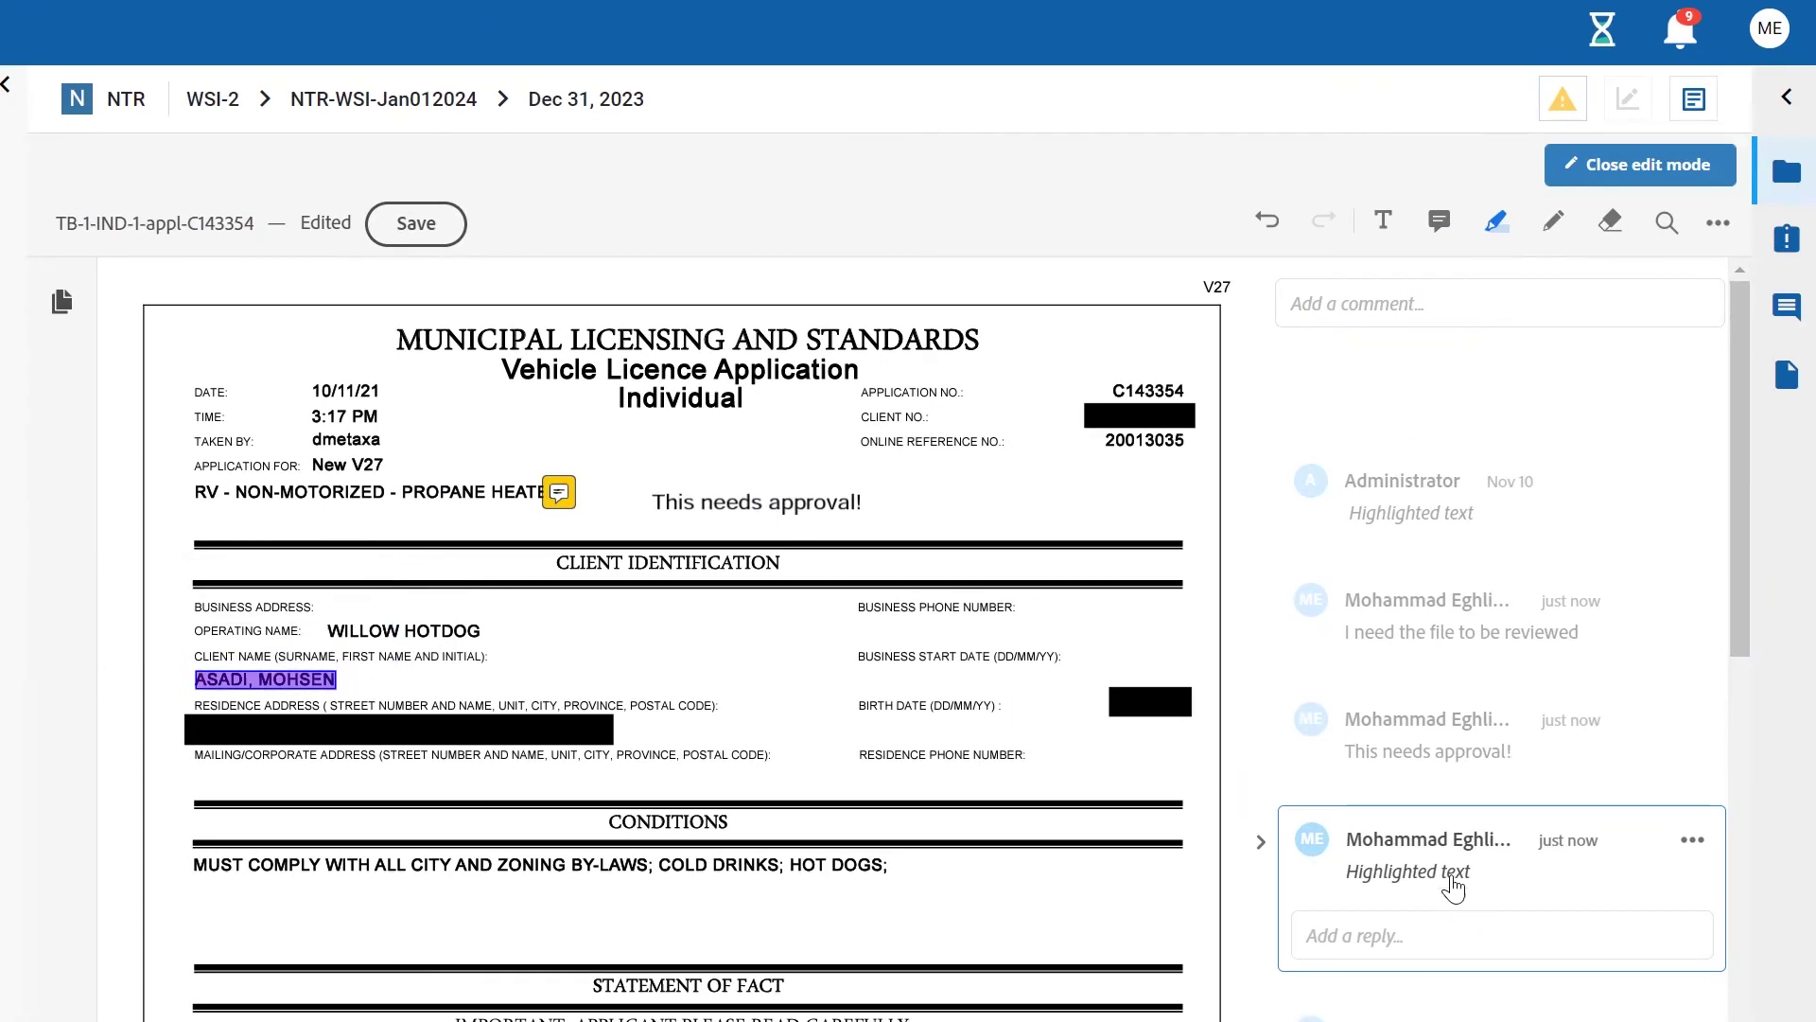
Step: Reply to the client name highlight's comment with "It needs your kind attention."
left_click(1400, 941)
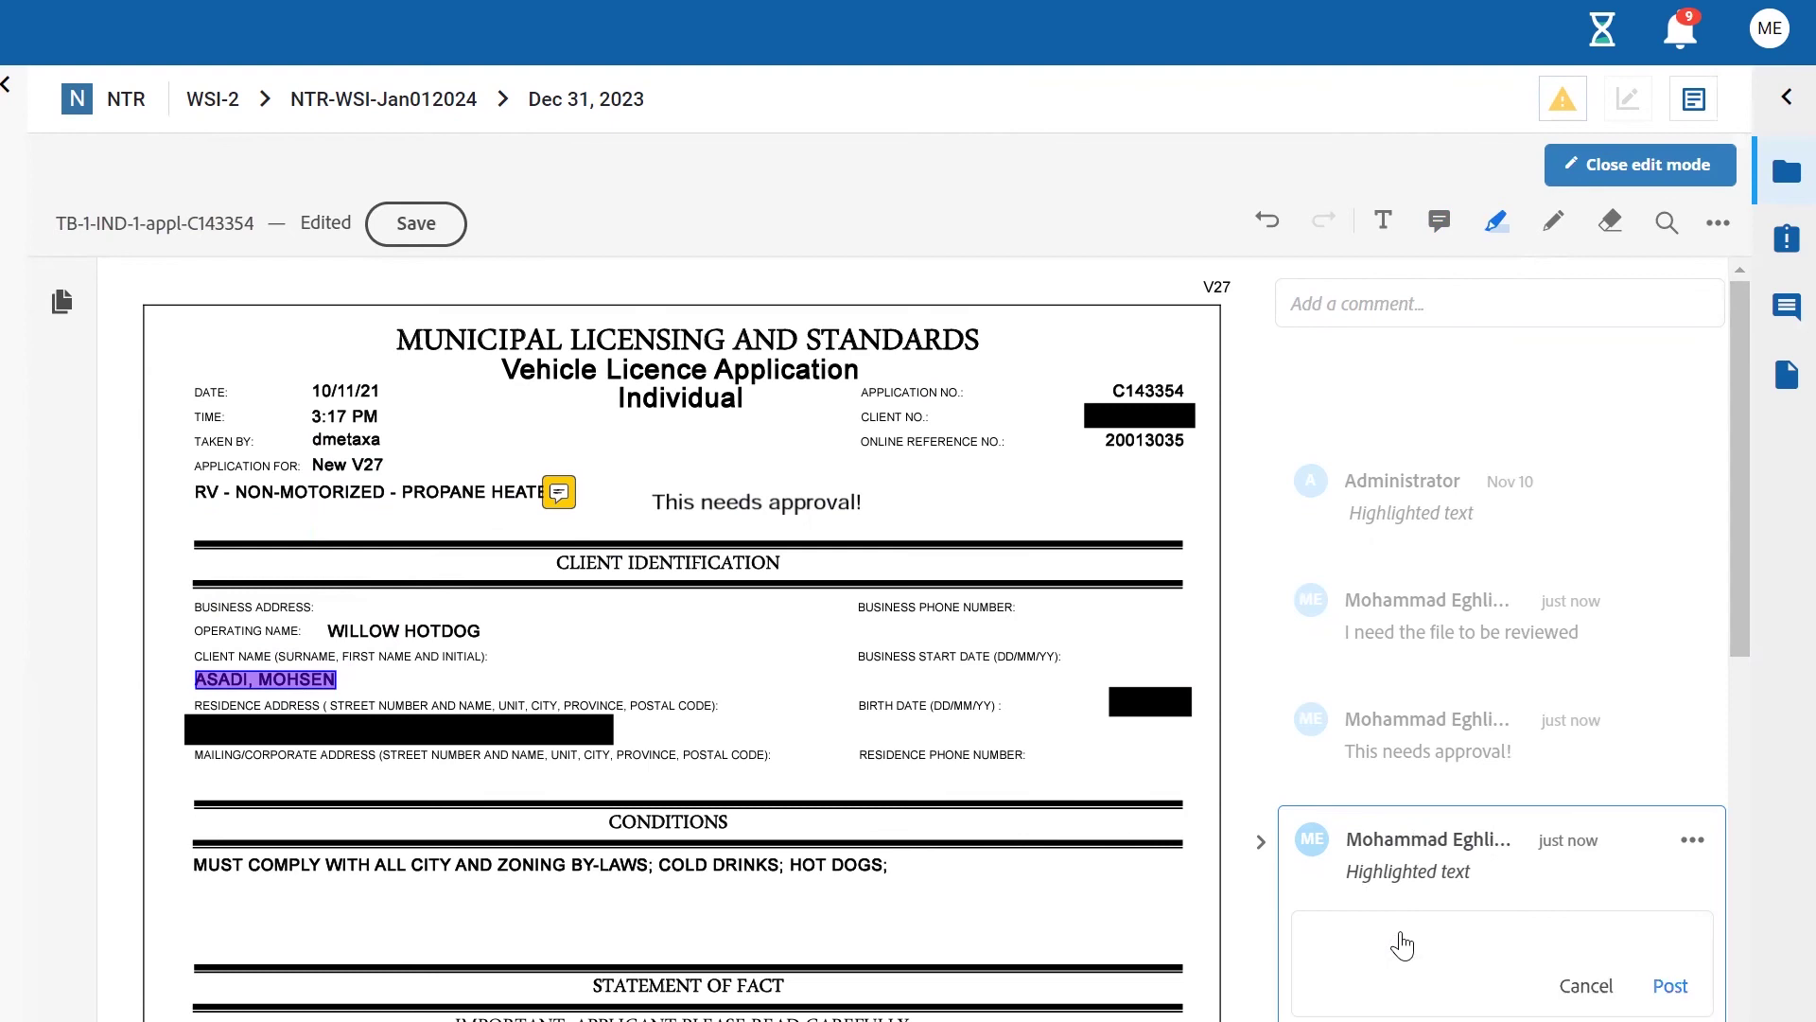
type("It needs")
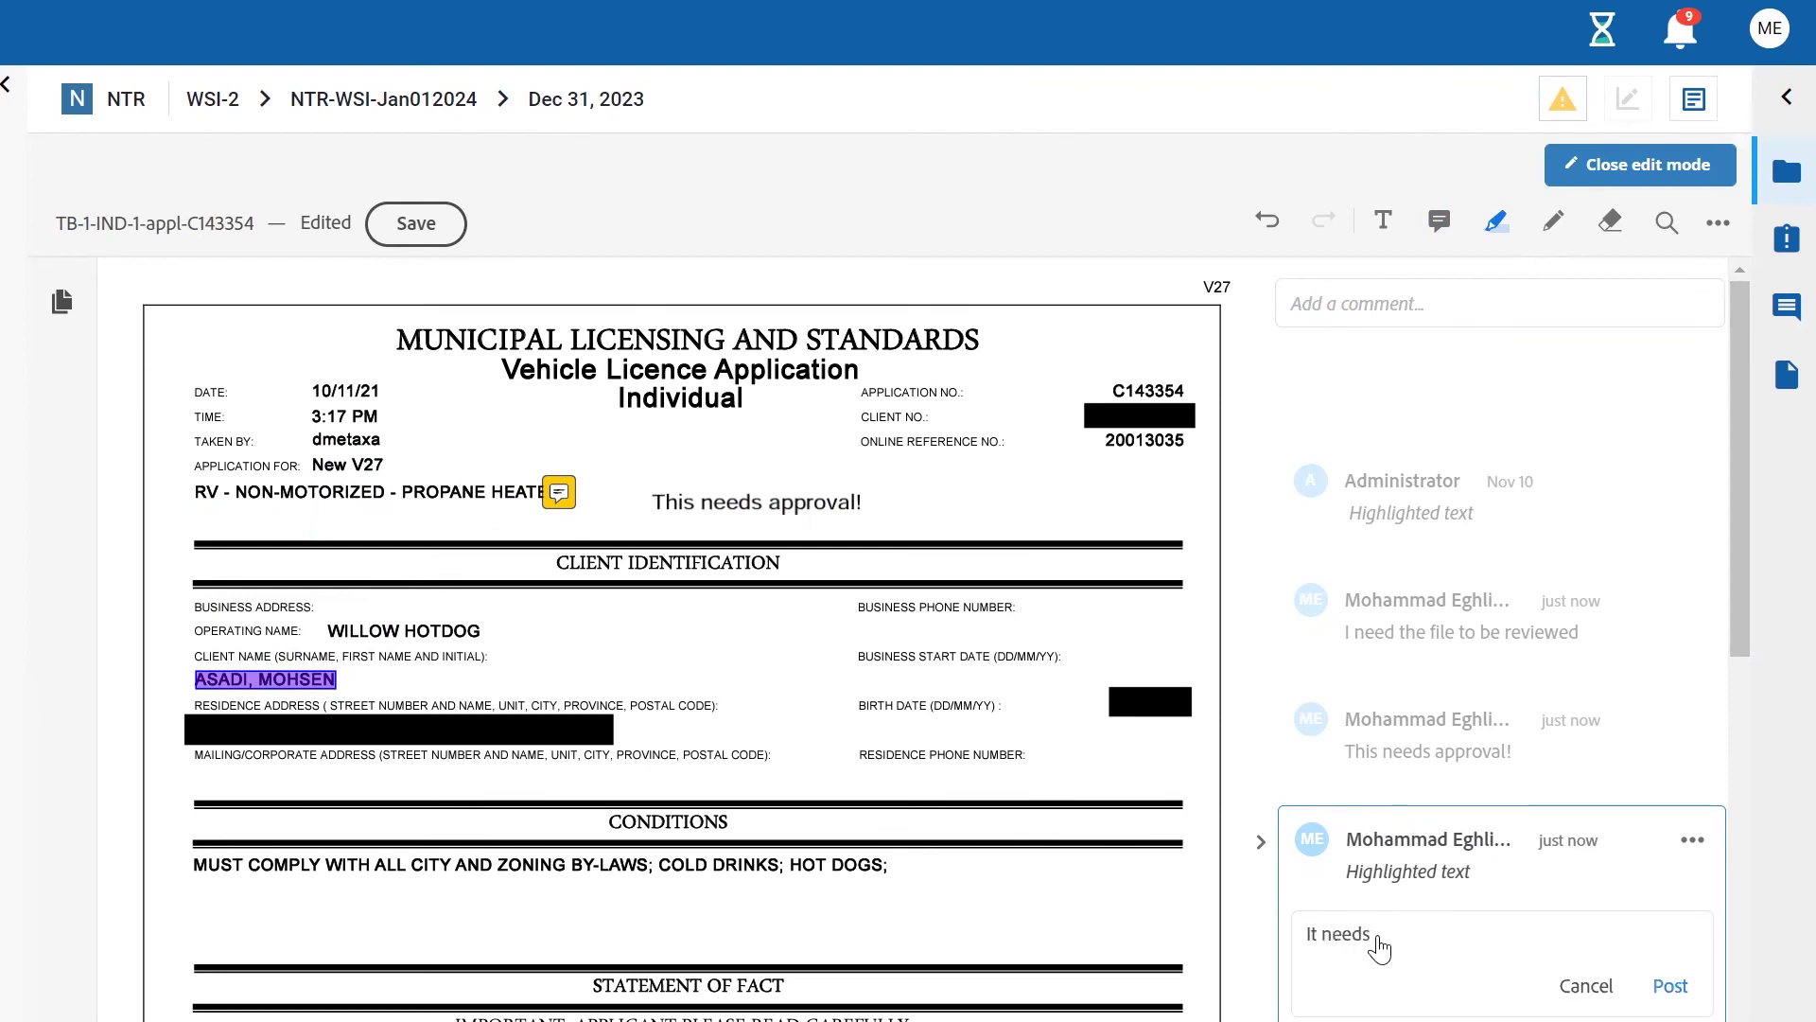
type(" your kind attention.")
key("Return")
Step: Draw freehand loops around the application date and around the operating name WILLOW HOTDOG
left_click(1553, 221)
mouse_move(420, 397)
left_mouse_down()
mouse_move(254, 317)
mouse_move(169, 397)
mouse_move(369, 409)
left_mouse_up()
left_click_drag(412, 388, 421, 393)
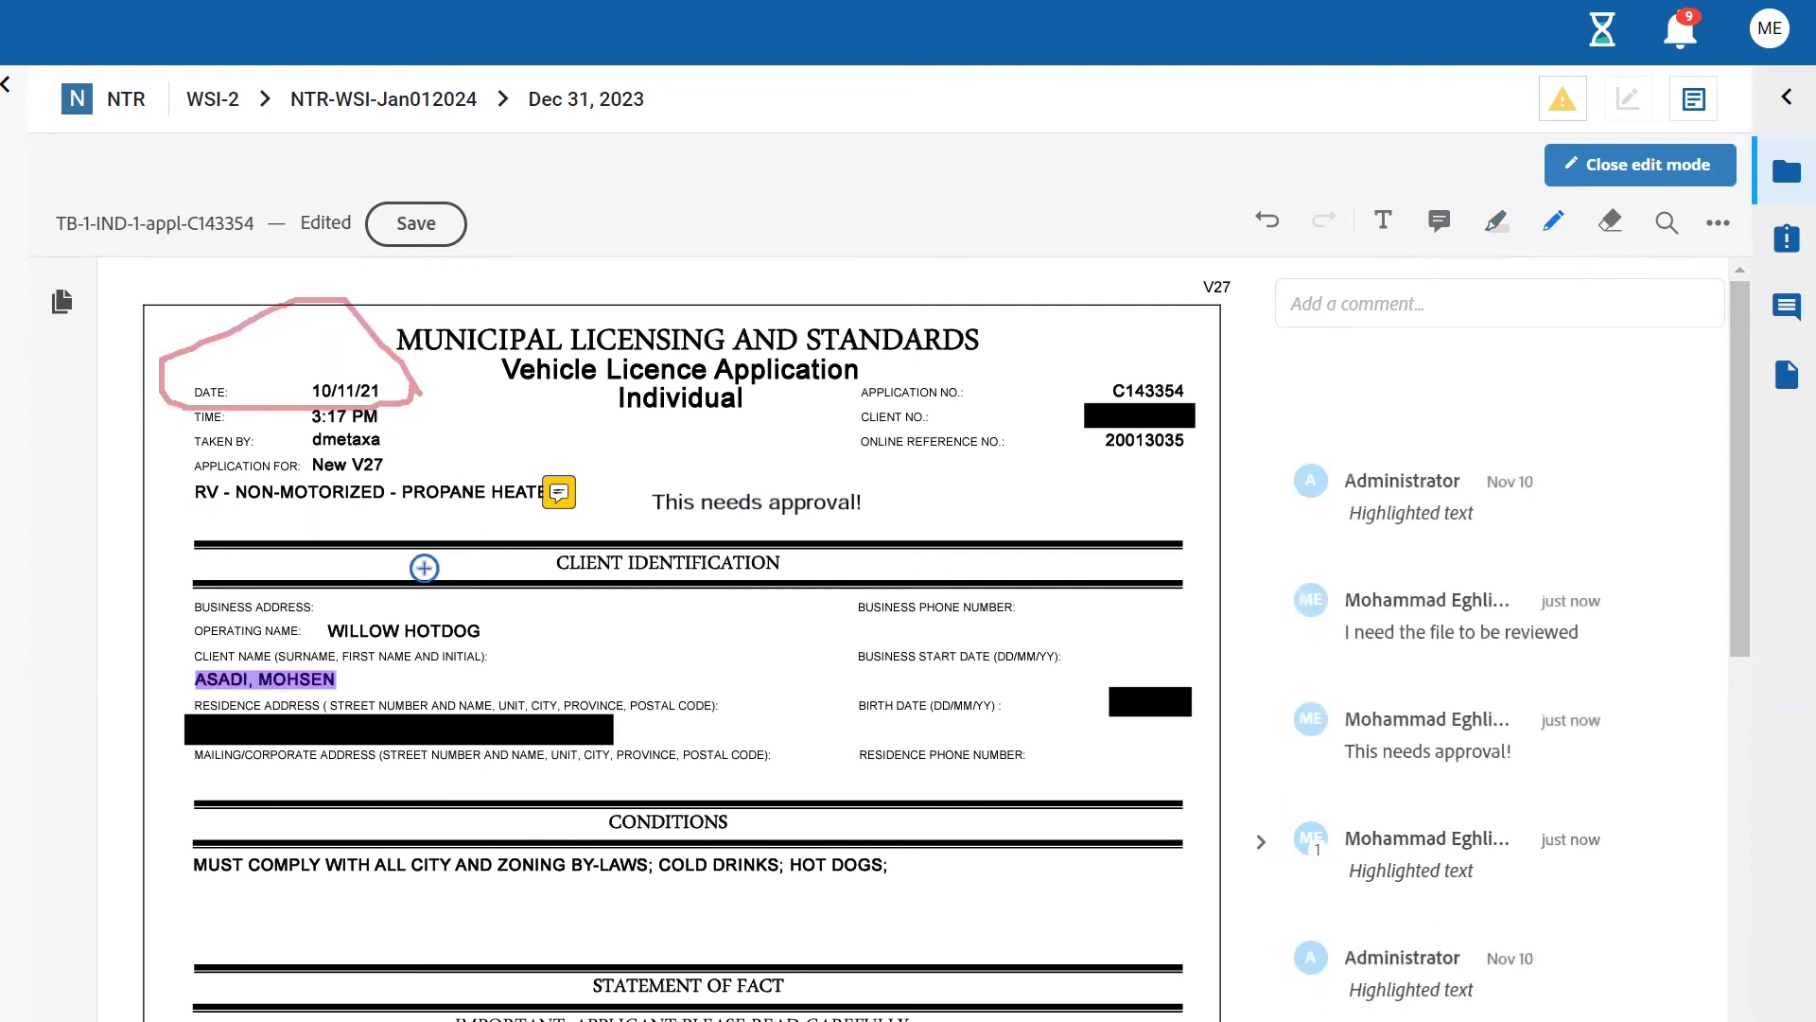
mouse_move(488, 610)
left_mouse_down()
mouse_move(398, 595)
mouse_move(310, 613)
mouse_move(379, 665)
mouse_move(520, 636)
mouse_move(494, 604)
left_mouse_up()
Step: Erase the freehand loop around the operating name WILLOW HOTDOG
left_click(1608, 225)
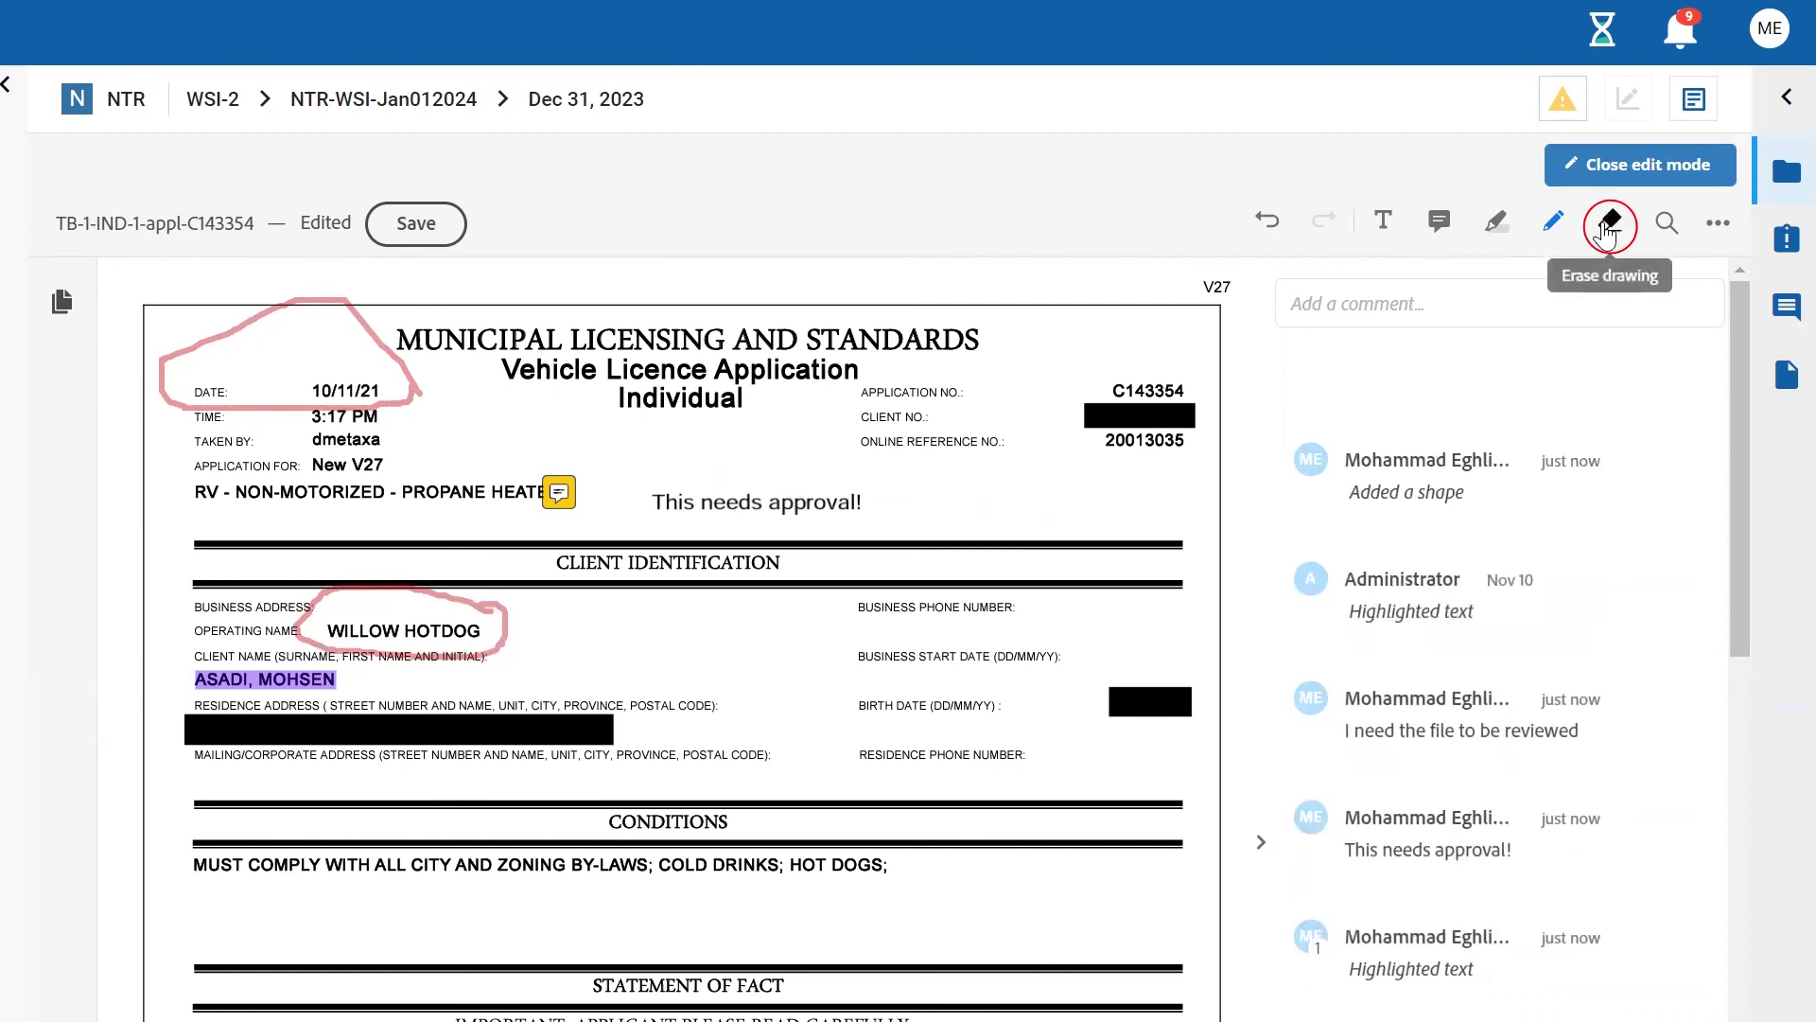
mouse_move(437, 594)
left_mouse_down()
mouse_move(502, 602)
mouse_move(438, 644)
mouse_move(326, 640)
mouse_move(301, 624)
mouse_move(327, 586)
mouse_move(426, 578)
mouse_move(352, 575)
mouse_move(315, 607)
mouse_move(336, 579)
mouse_move(323, 623)
mouse_move(350, 643)
left_mouse_up()
left_click_drag(350, 643, 381, 649)
Step: Search the licence application PDF for "individual"
left_click(1666, 225)
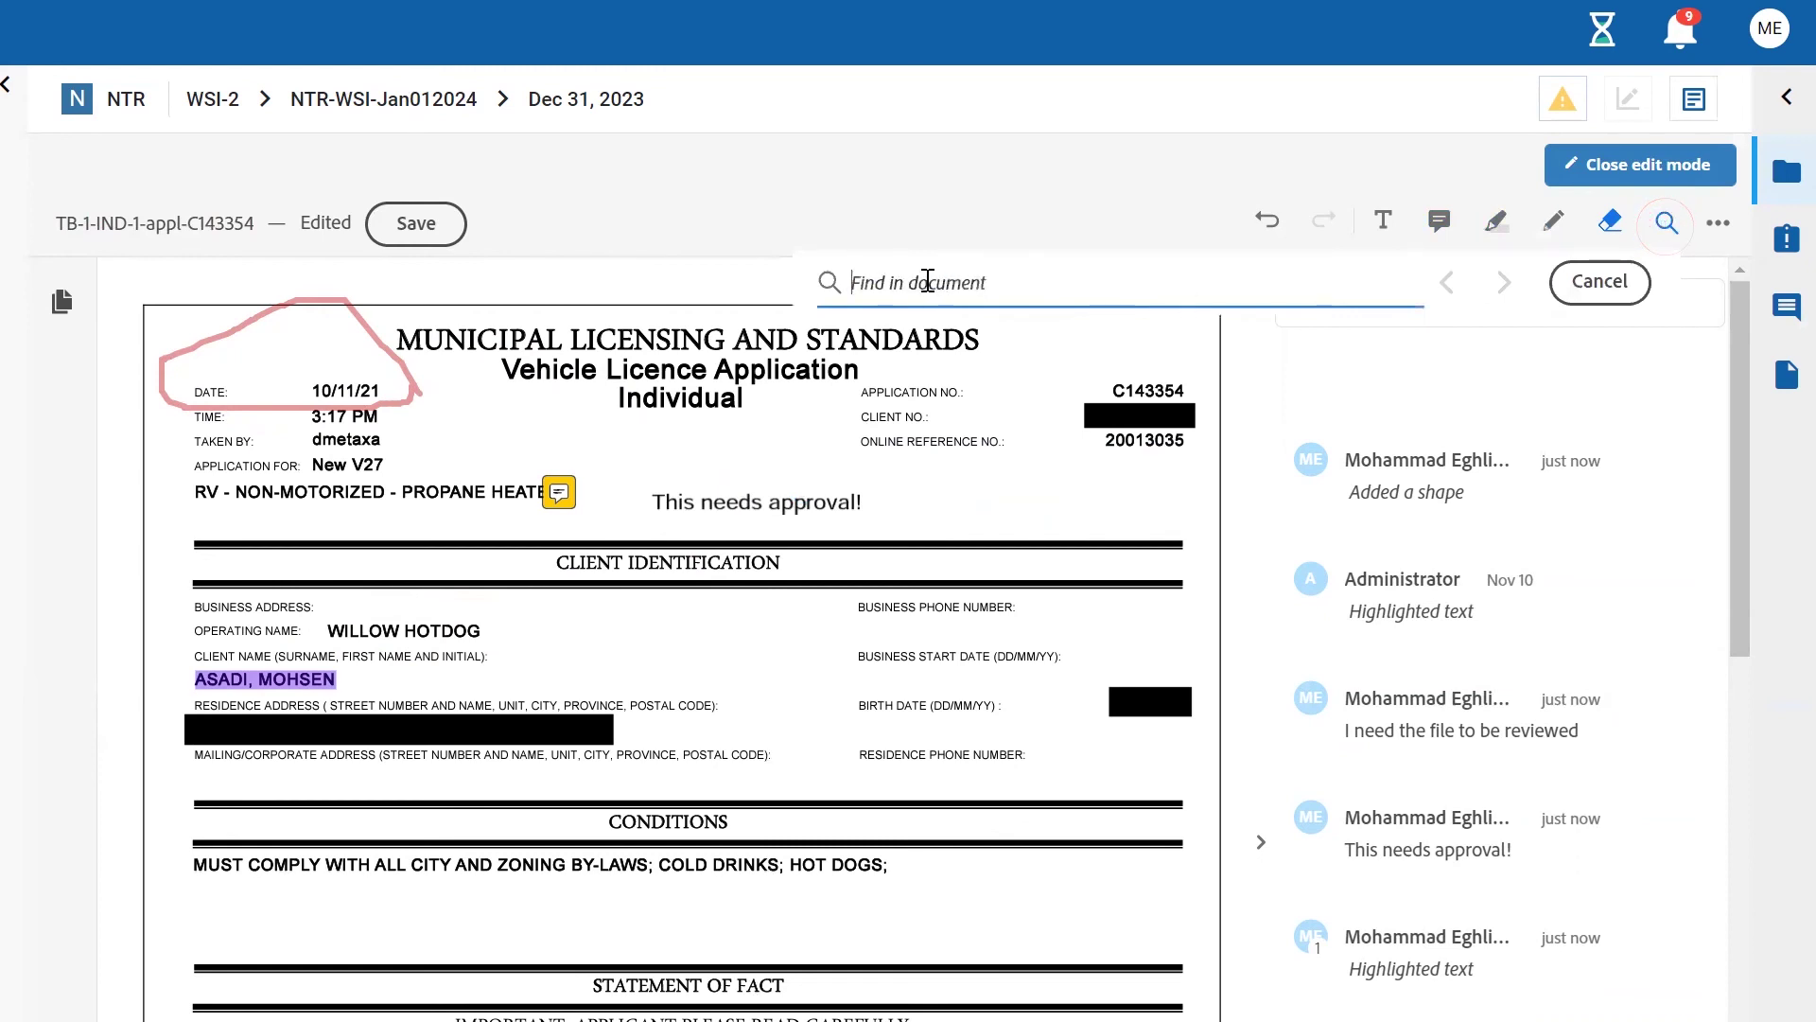
type("indi")
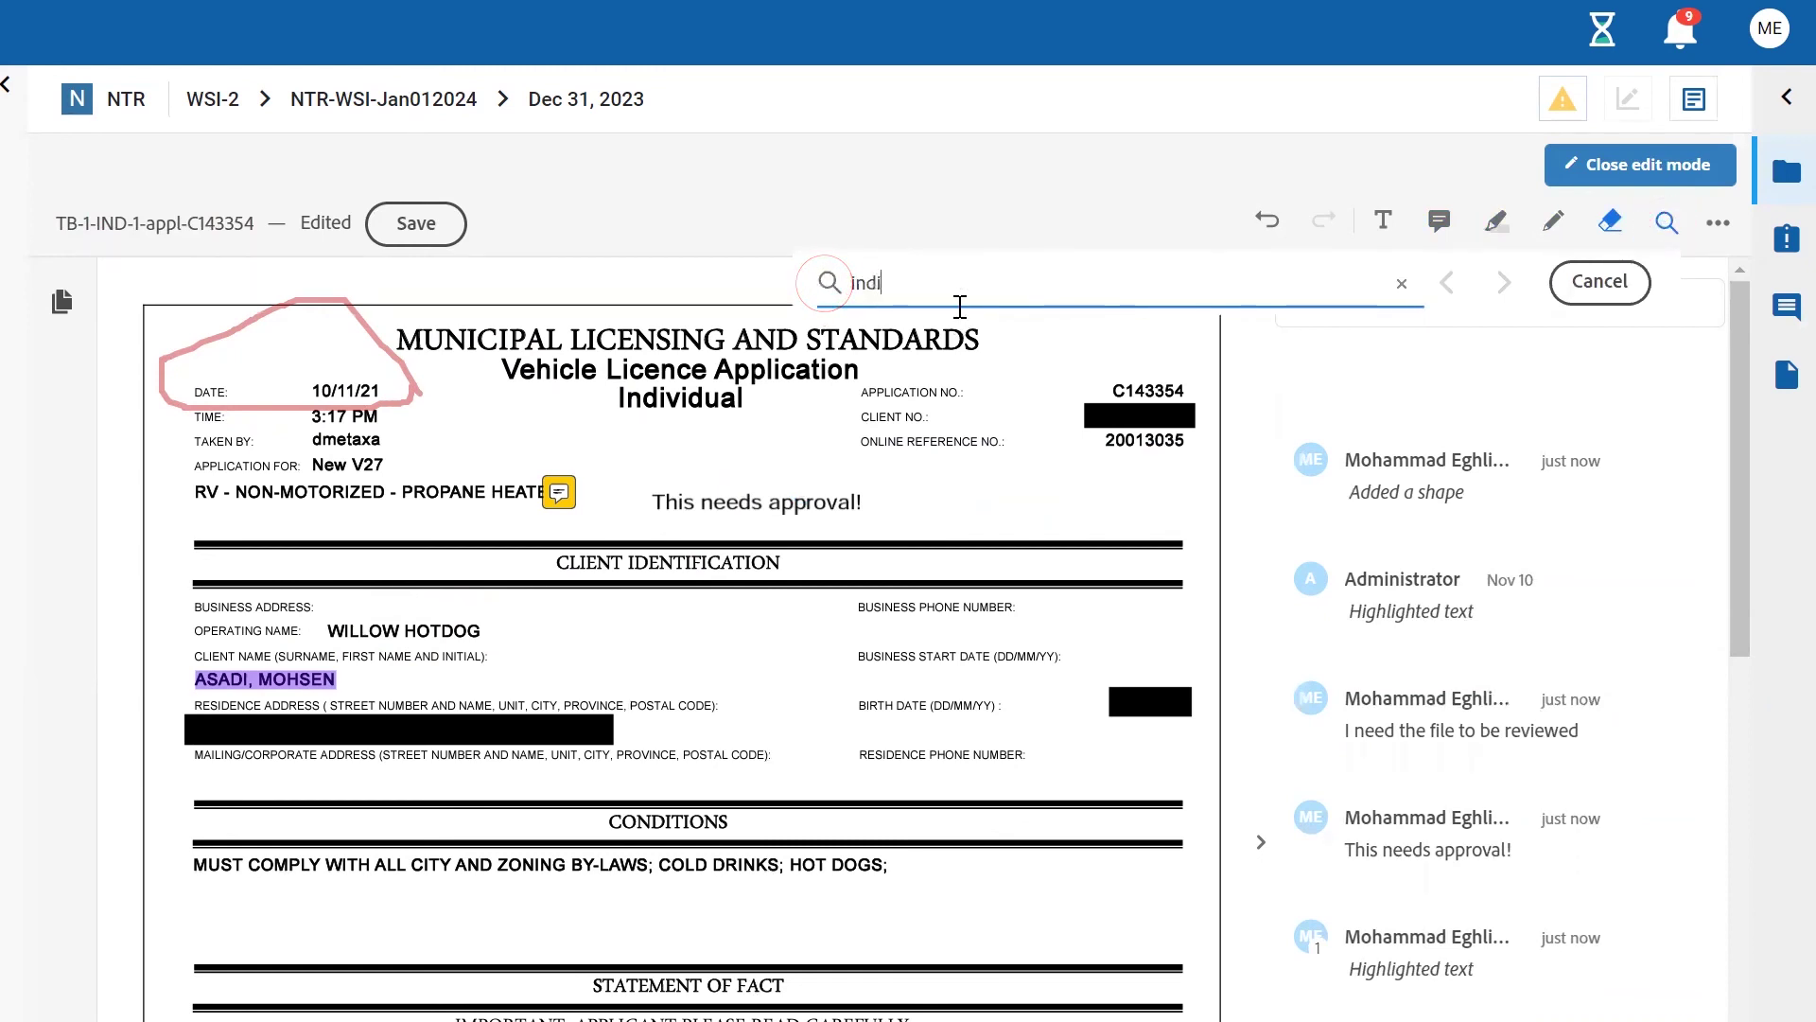
type("vidual")
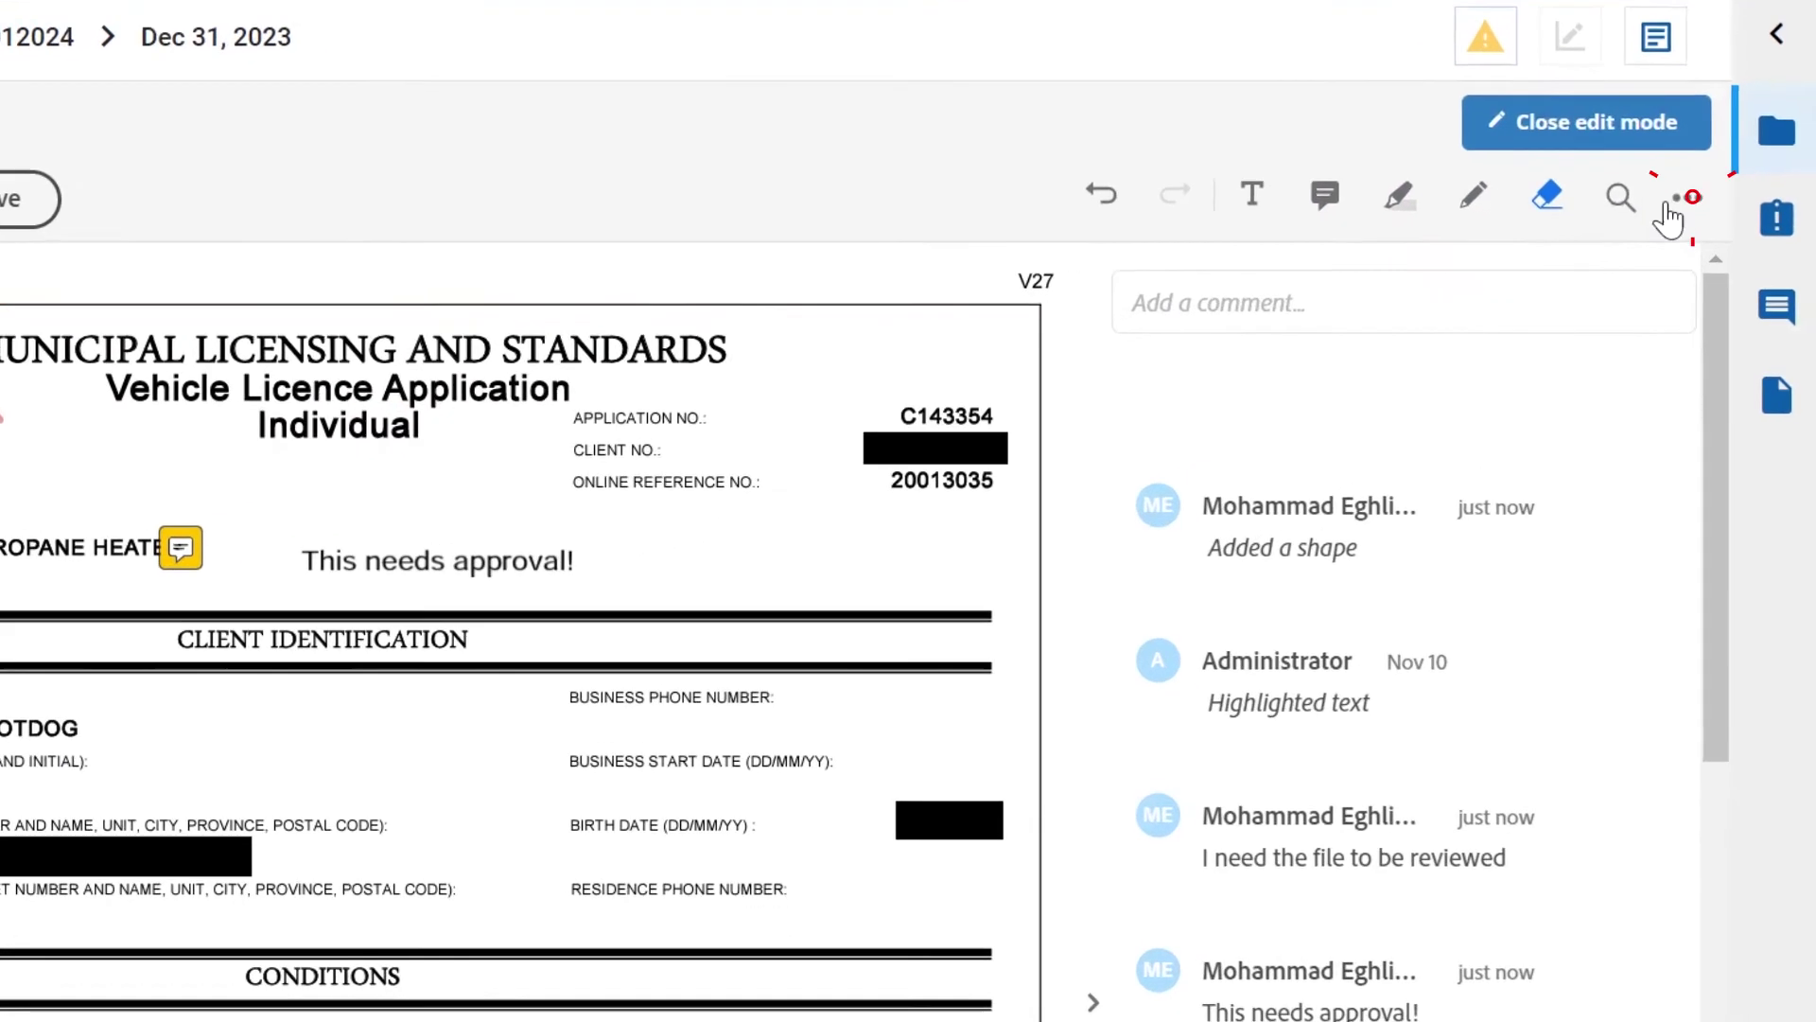
Step: View the PDF's download and print options and look at the "This needs approval!" entry among the comments
left_click(1719, 223)
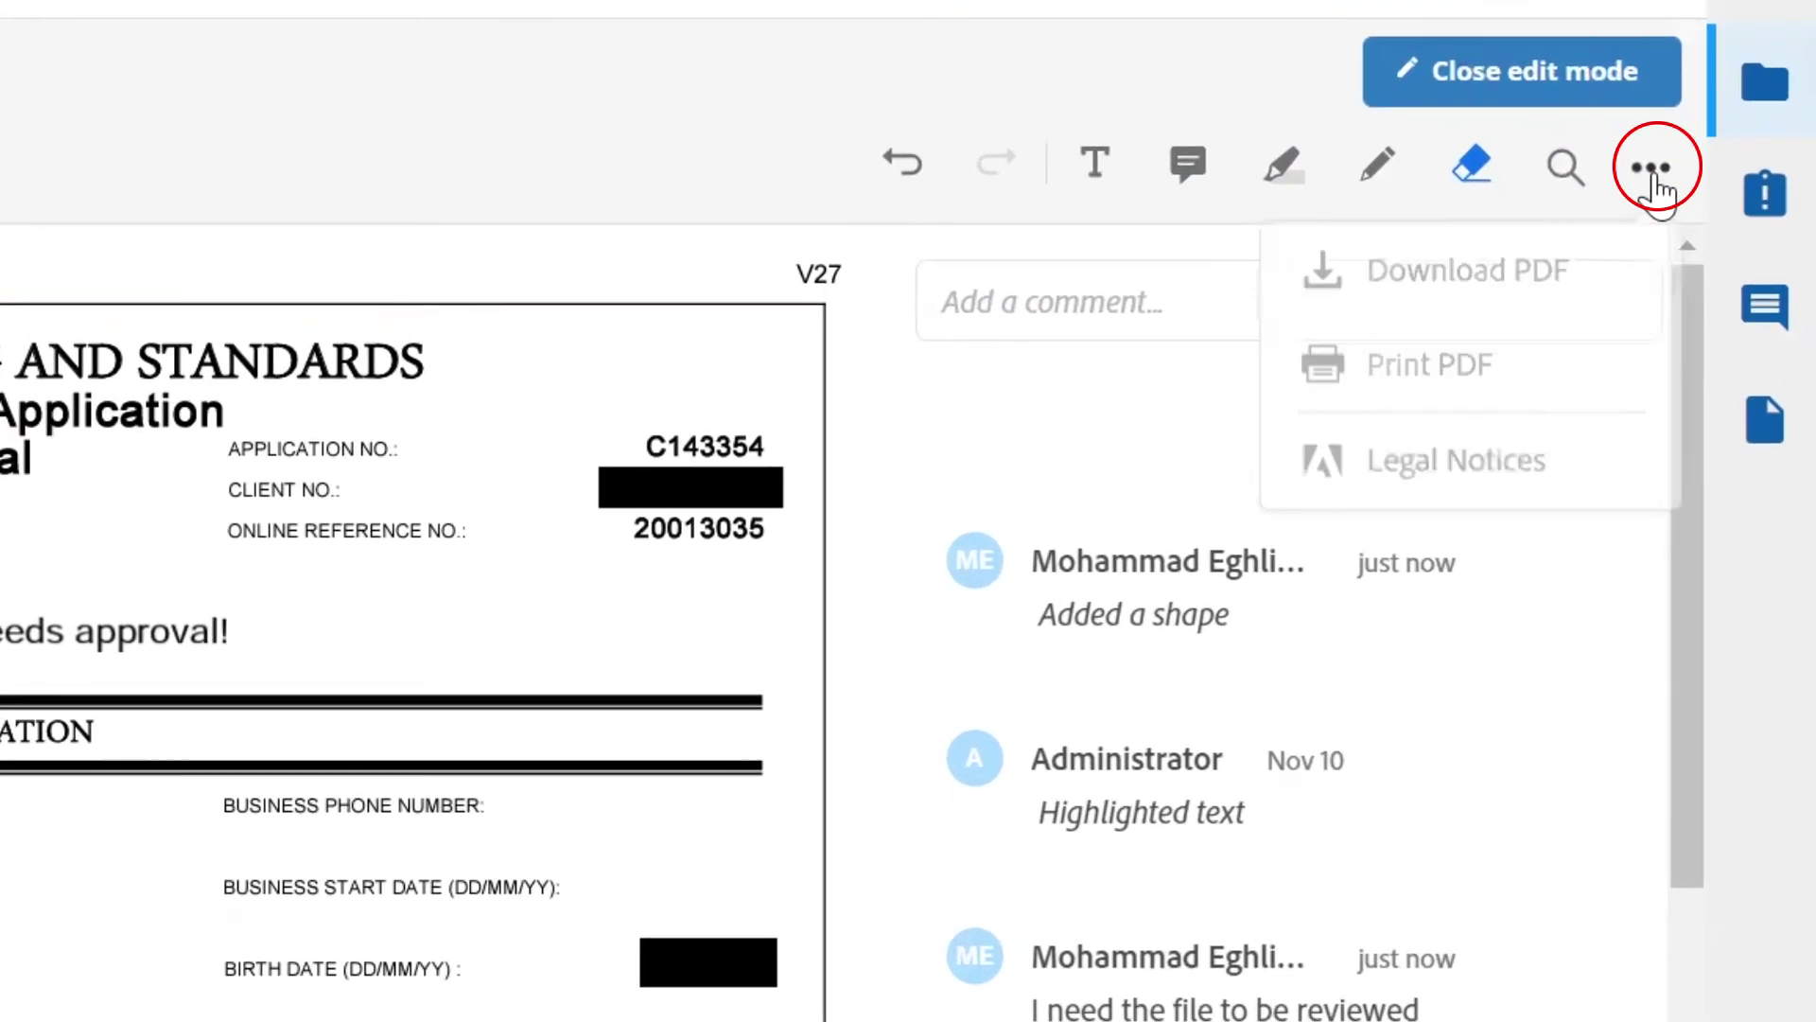
left_click(1445, 396)
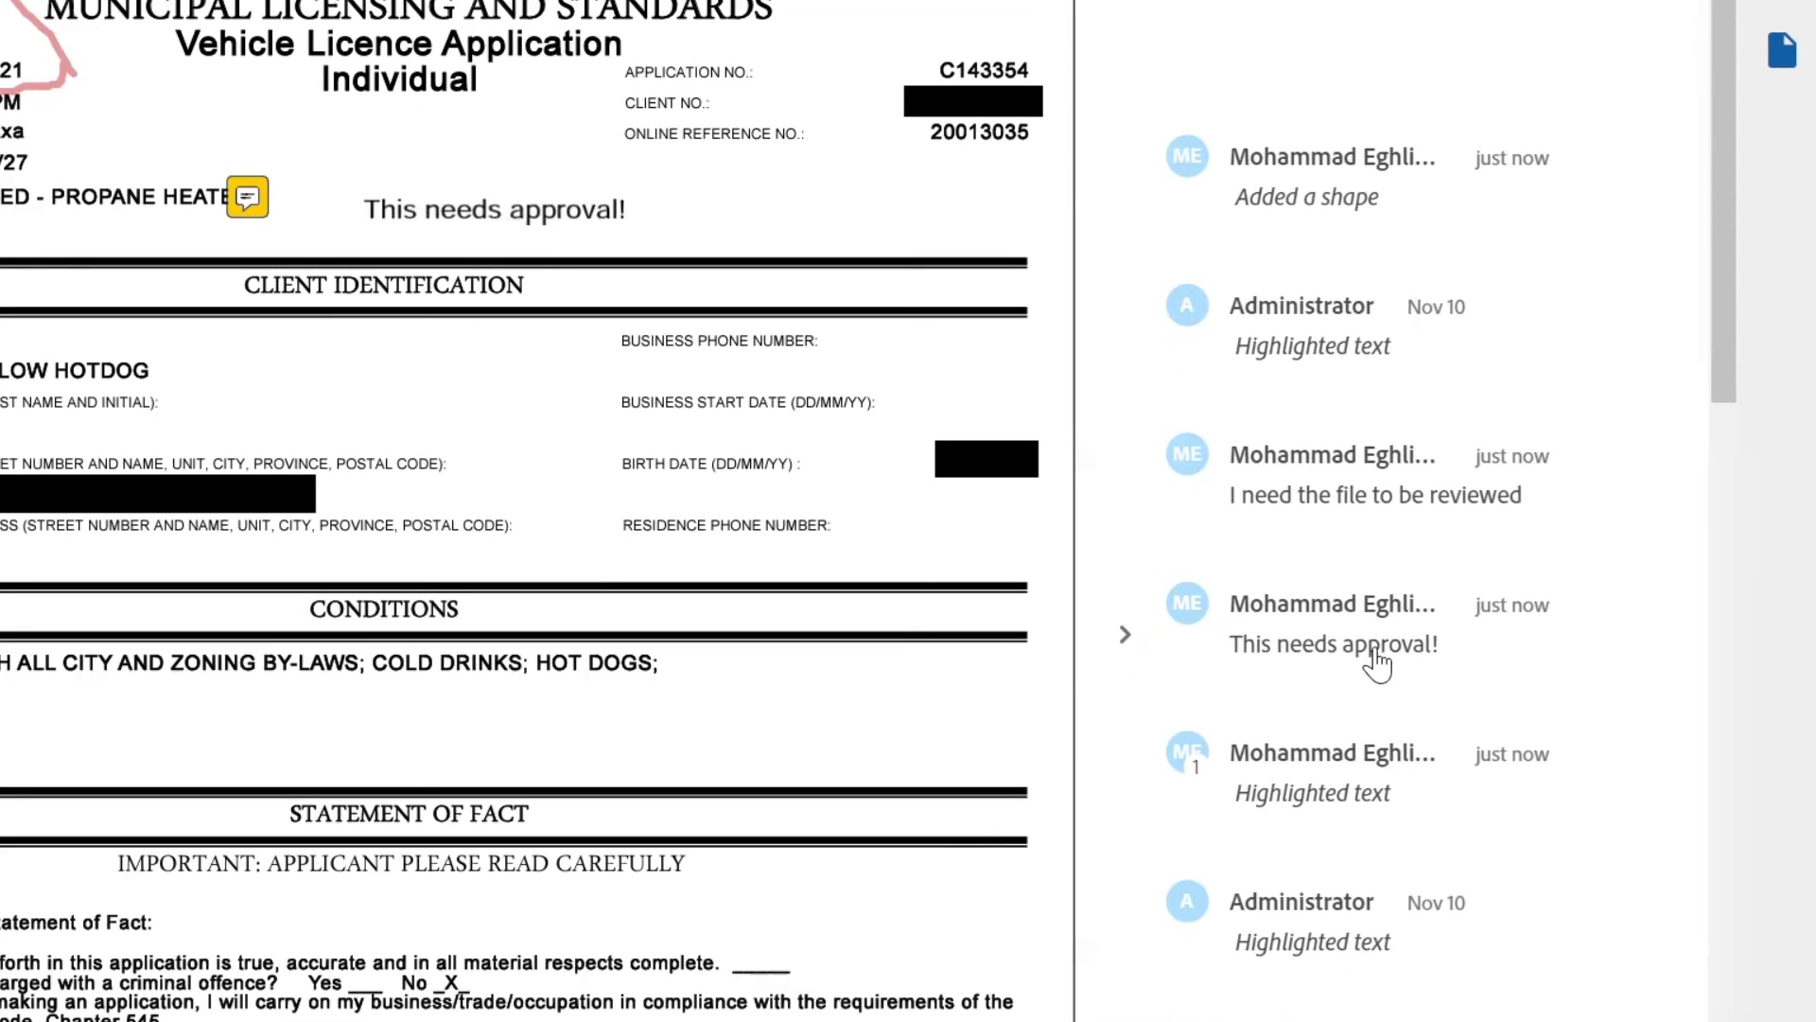
left_click(1405, 632)
left_click(1664, 388)
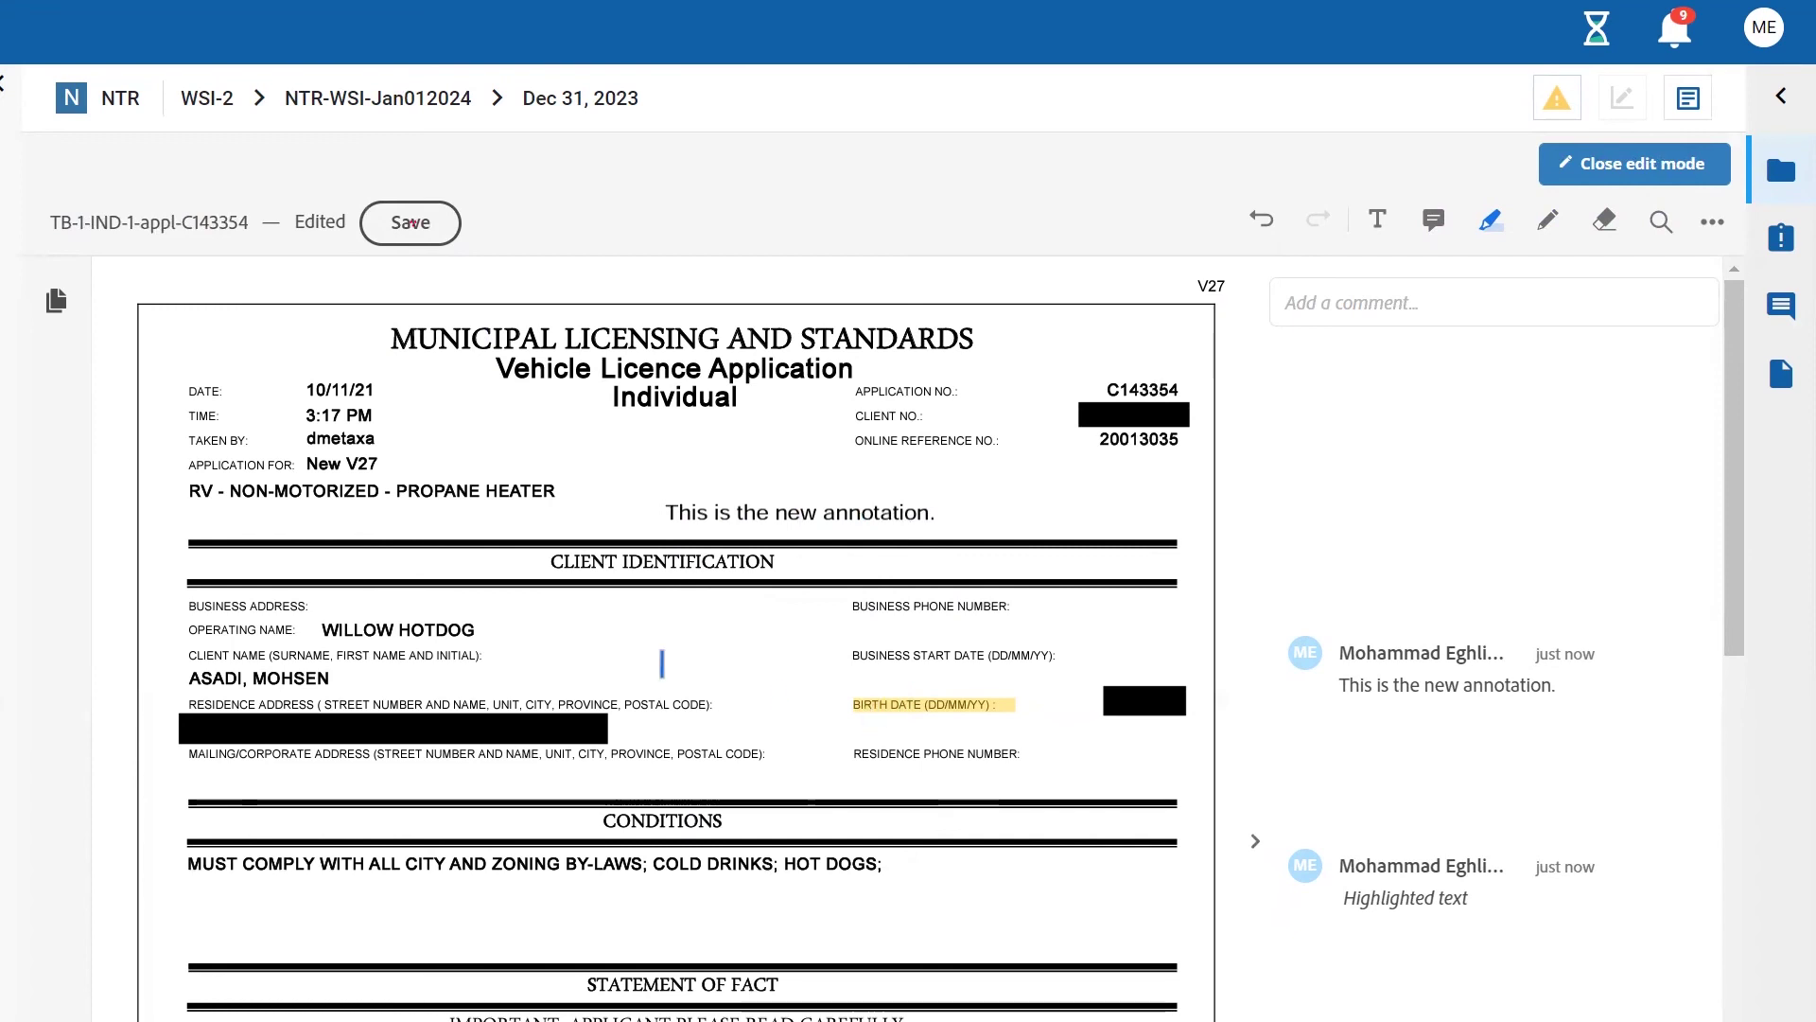
Step: Save the annotated licence application PDF and hide its comments
left_click(409, 224)
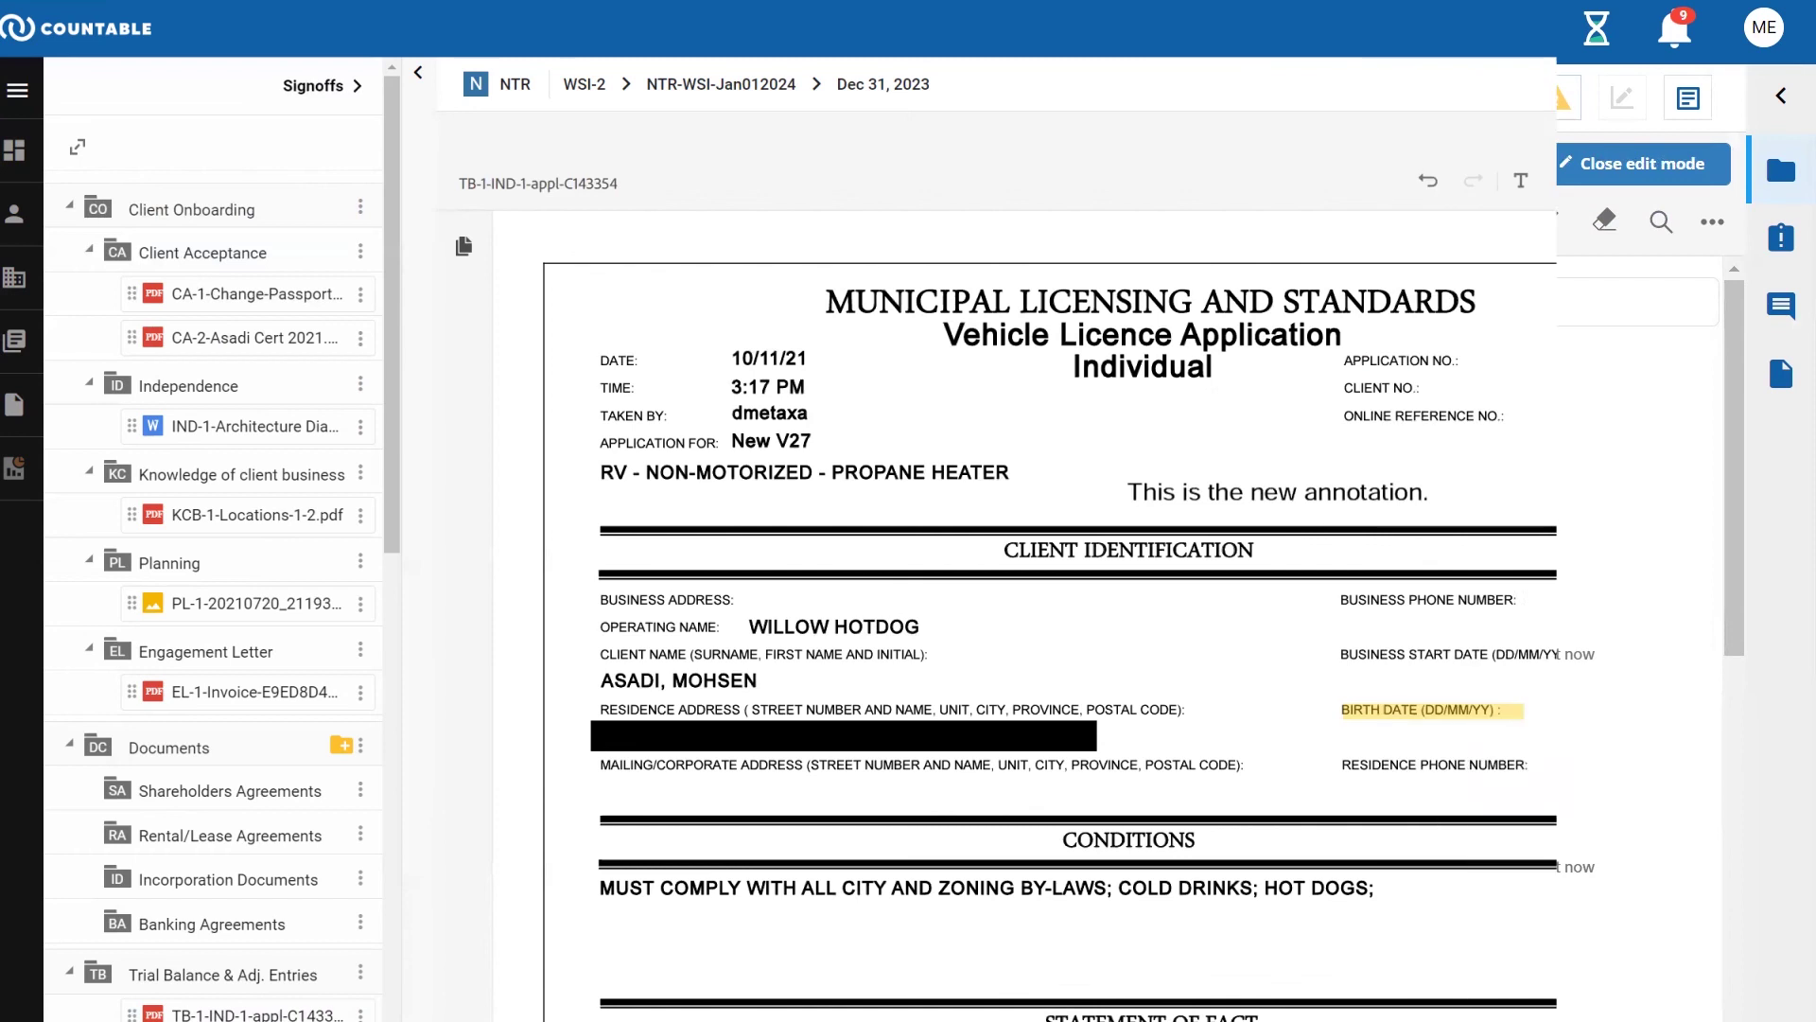
left_click(1777, 679)
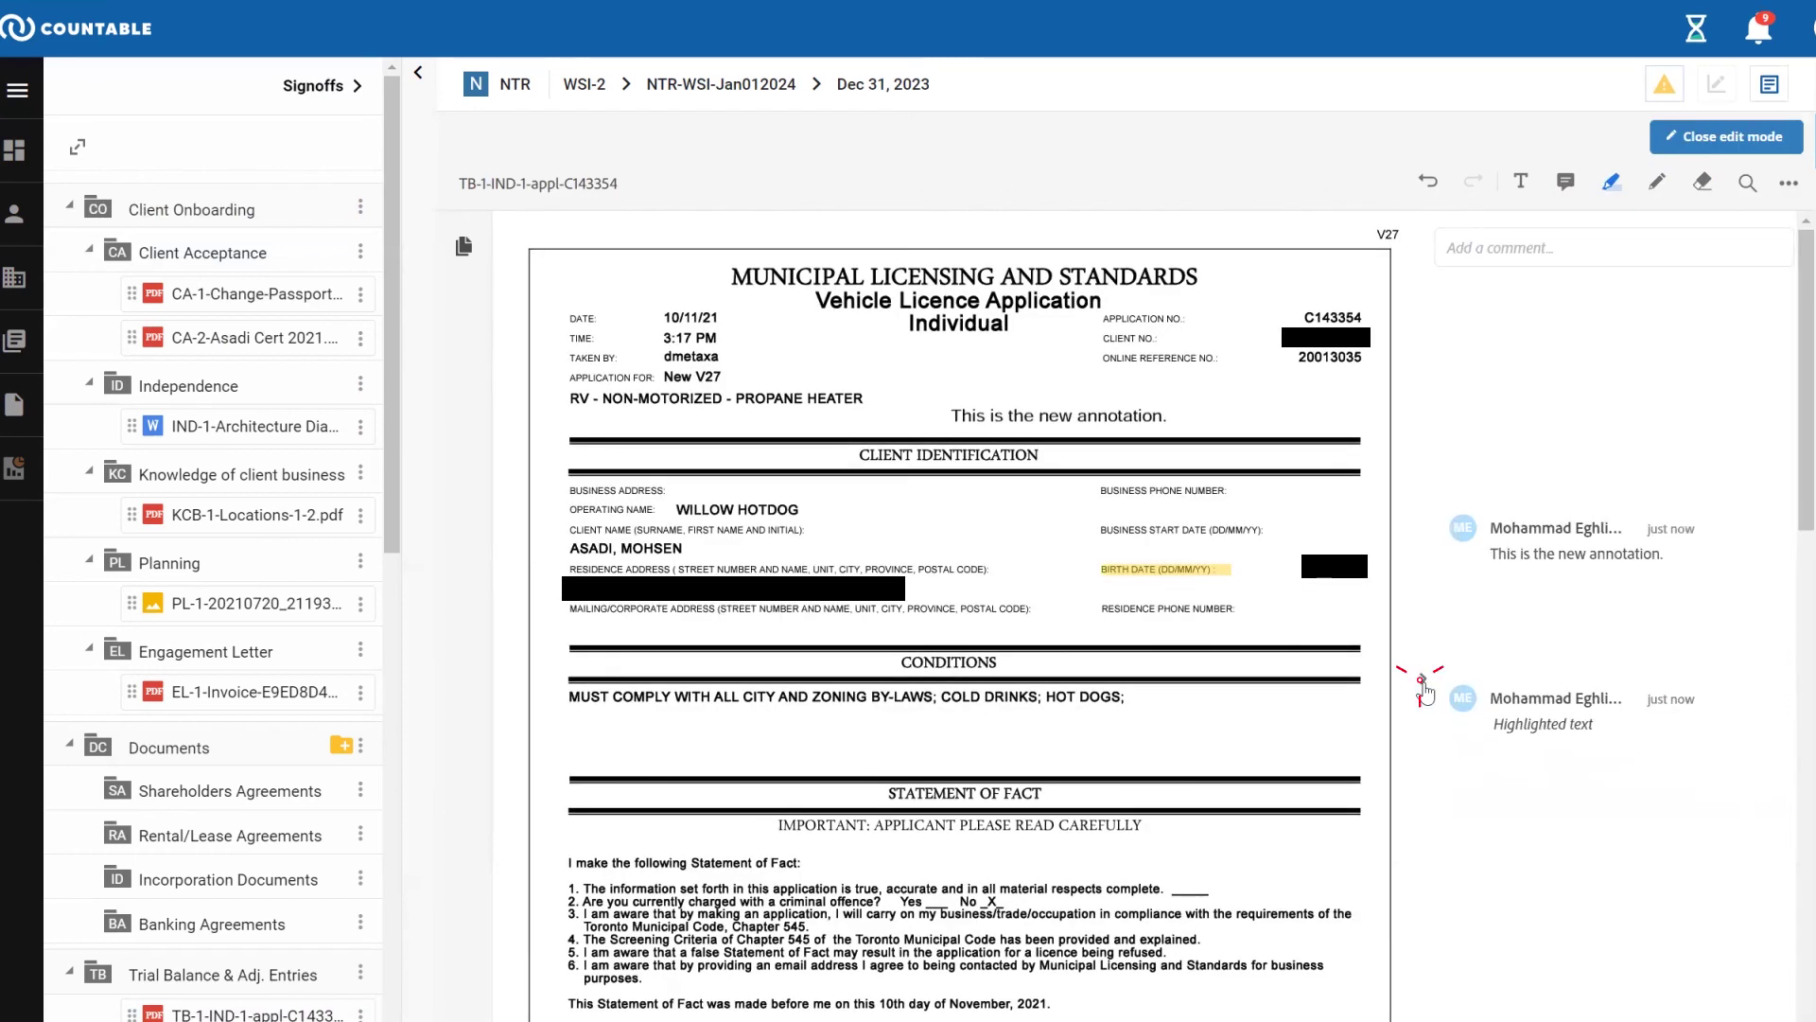
left_click(1422, 680)
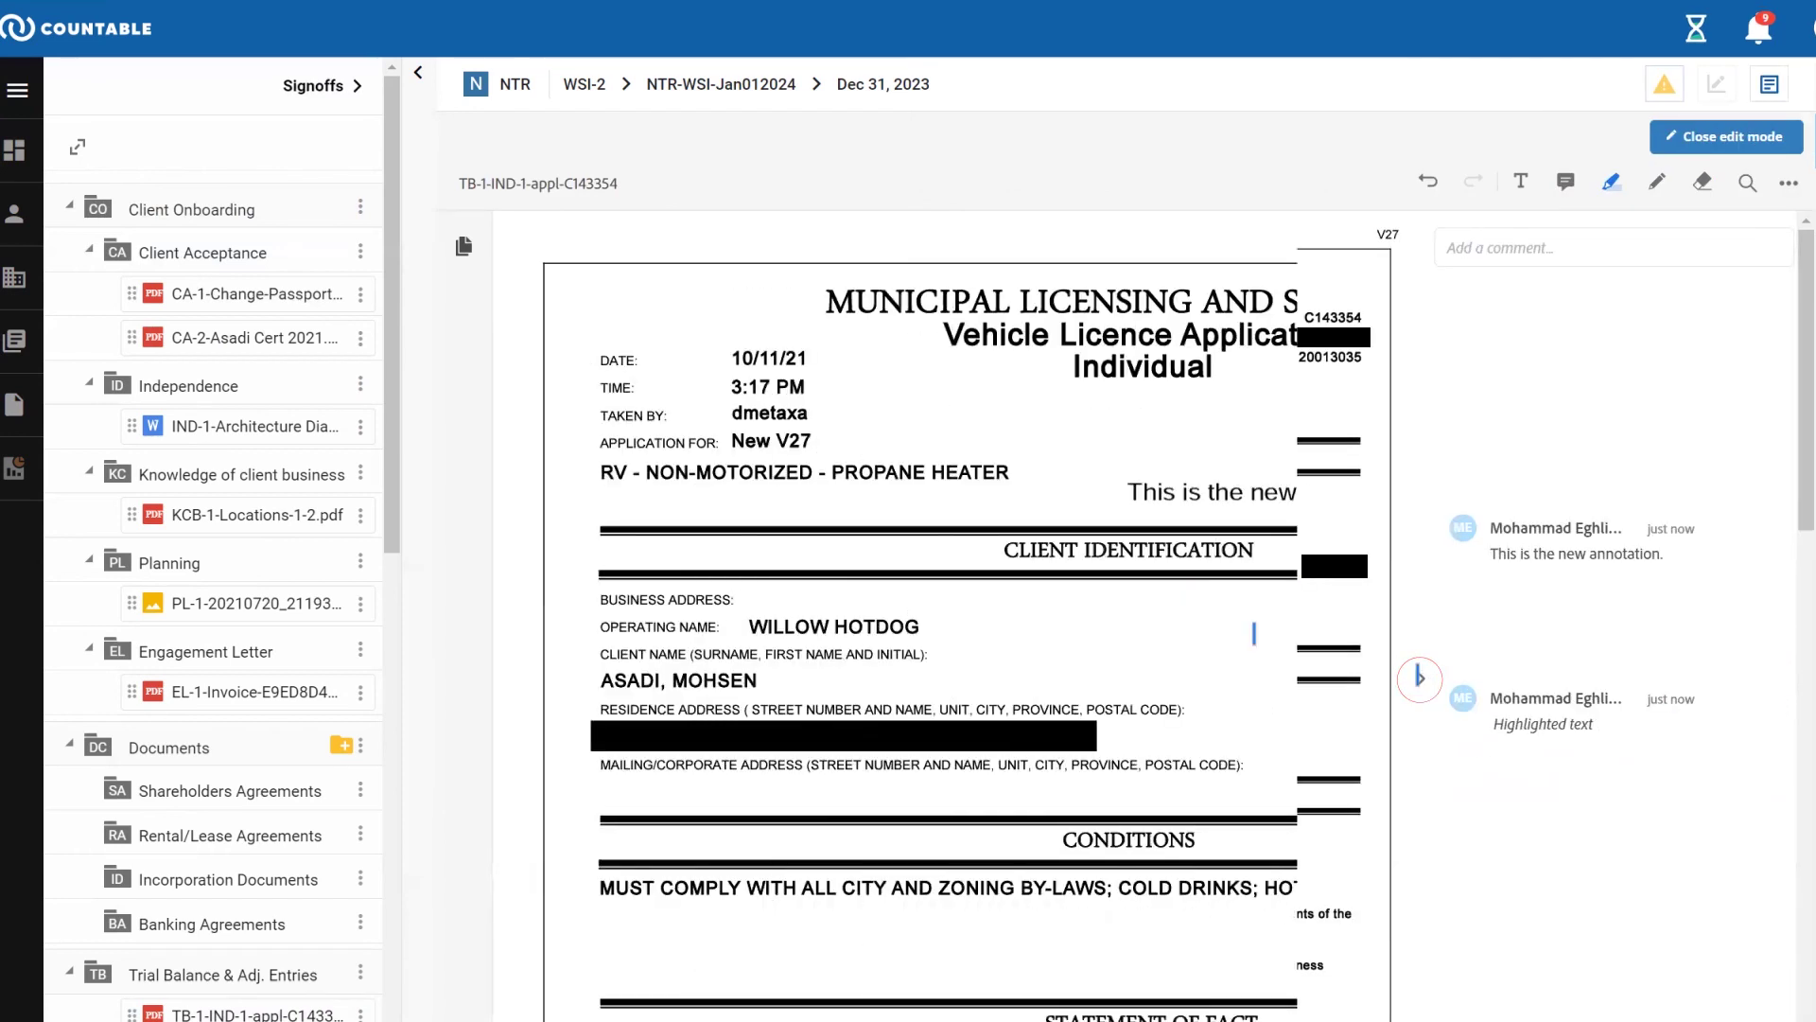
Step: Use the page thumbnails to view the licence application's second page, and leave edit mode
left_click(464, 244)
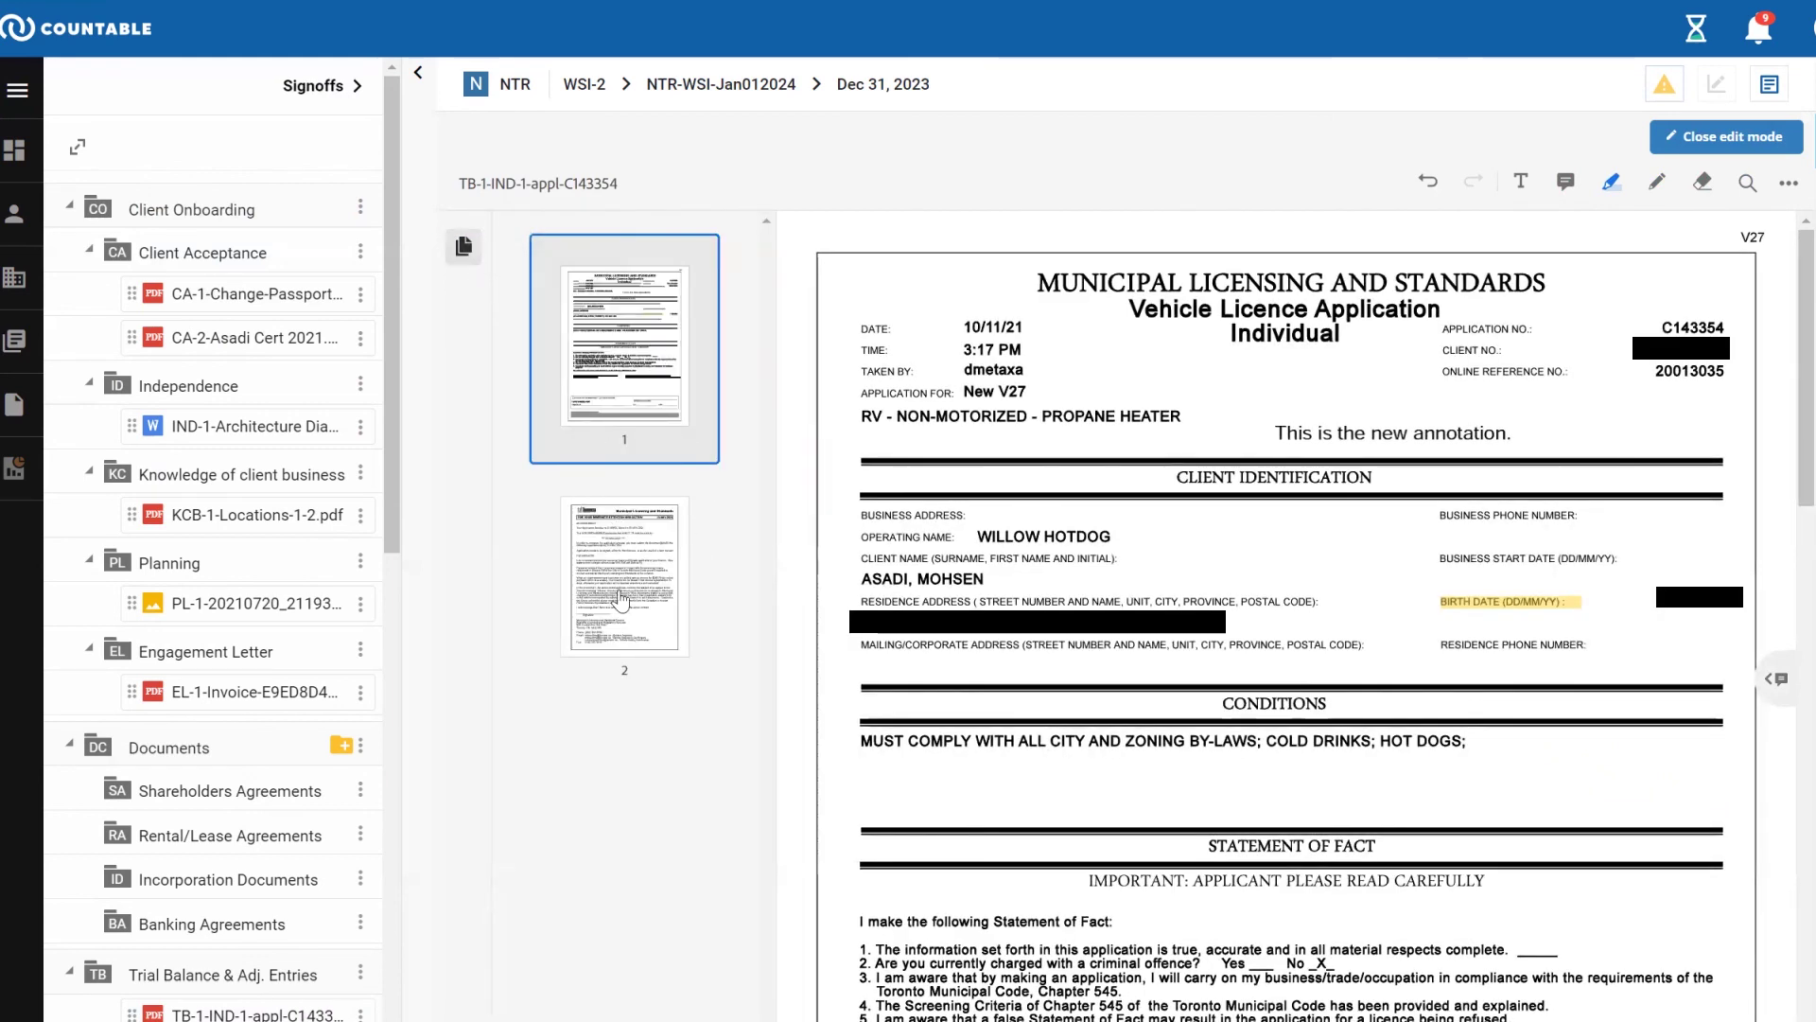
left_click(626, 596)
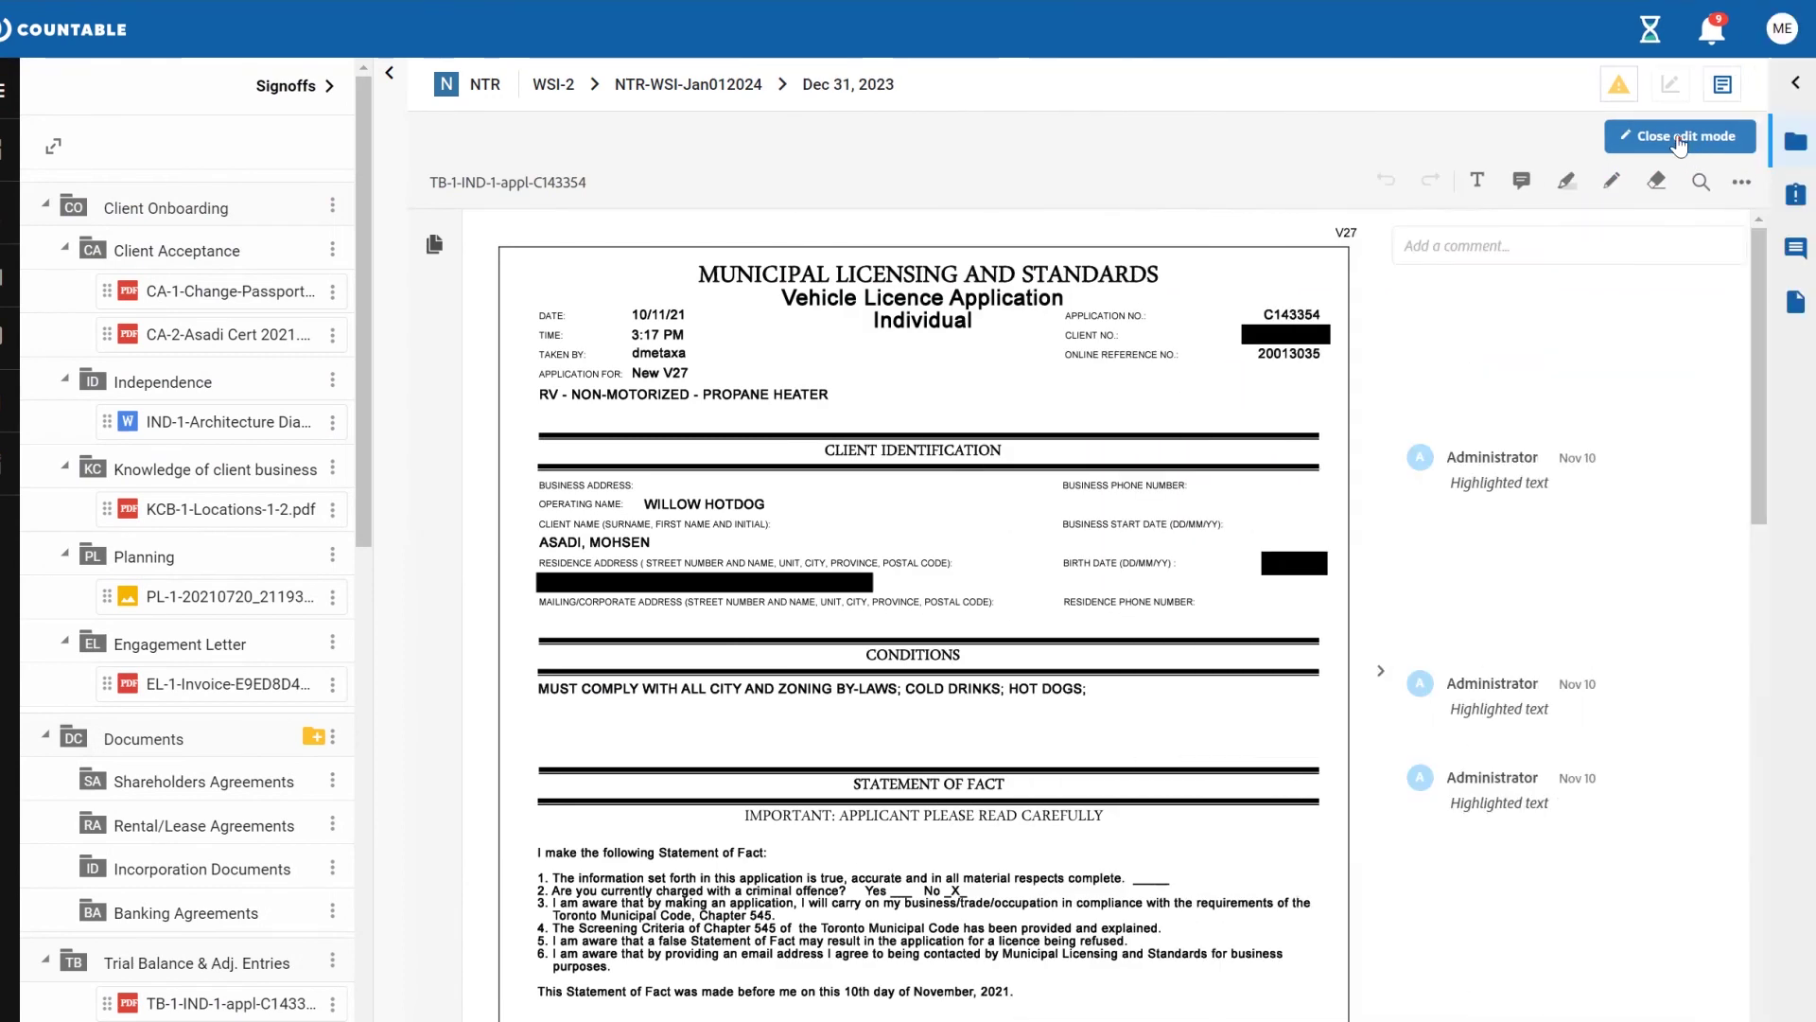
left_click(1682, 140)
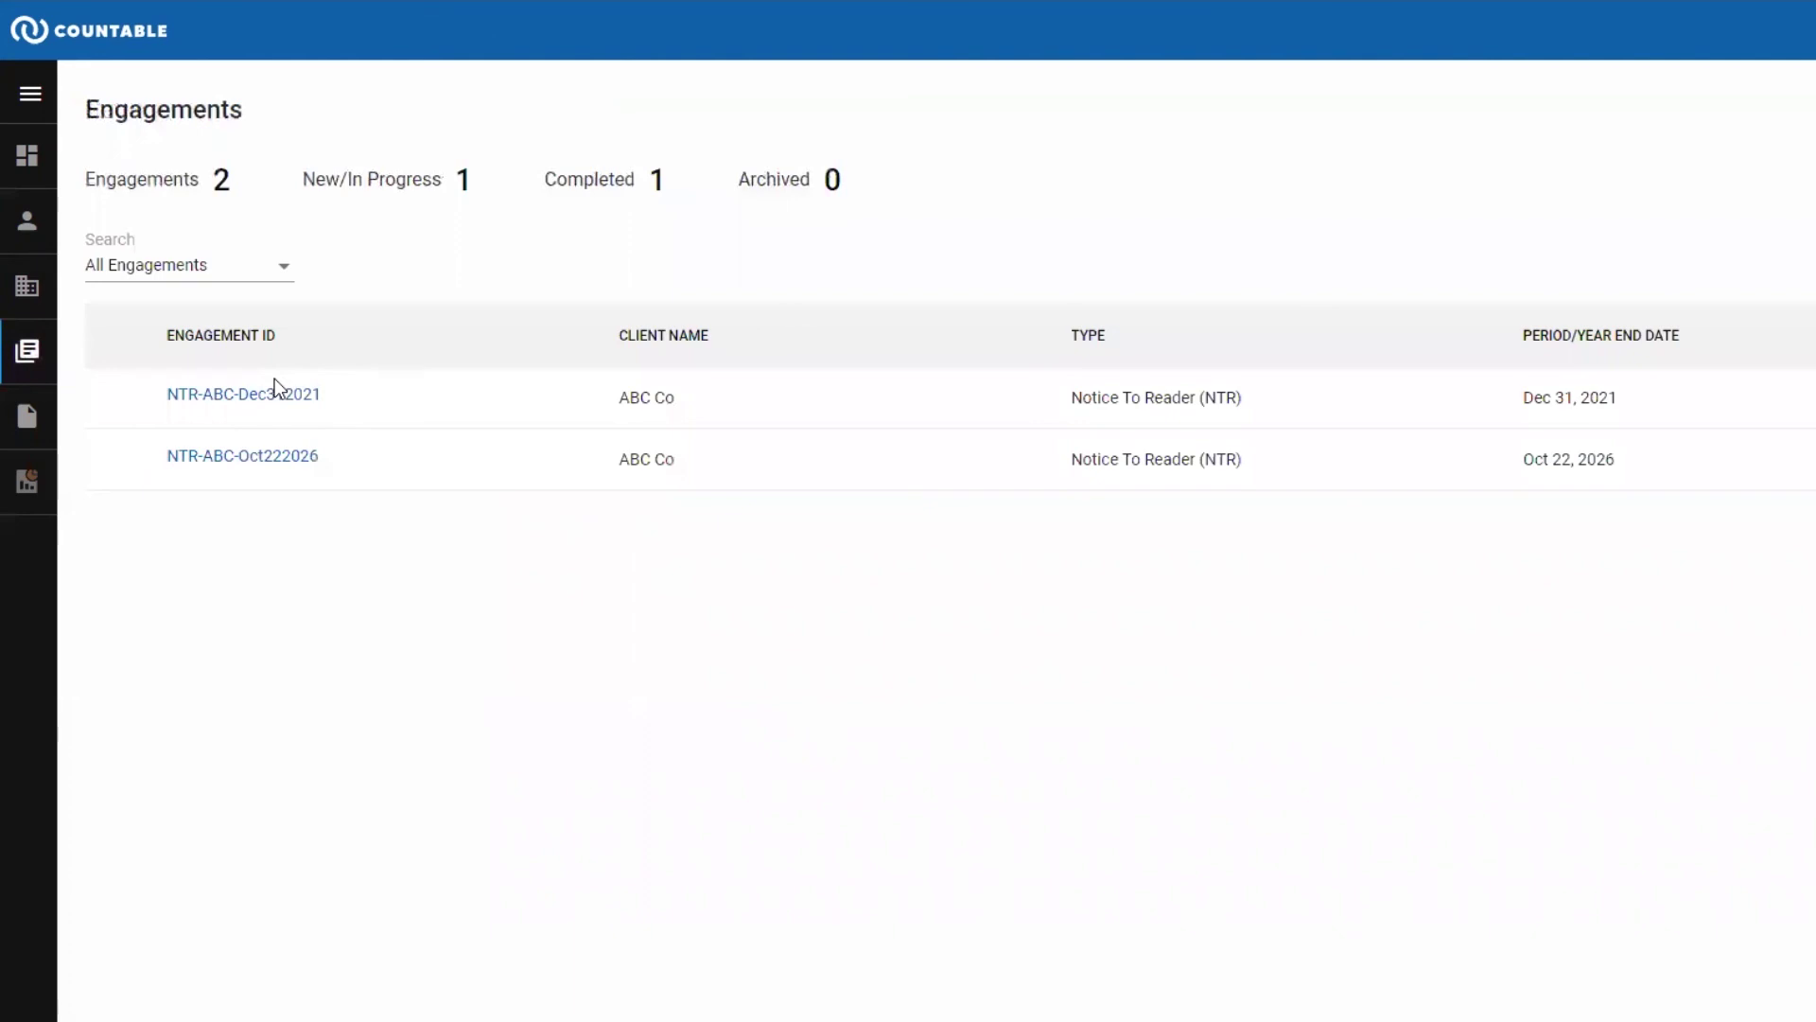
Step: Open engagement NTR-ABC-Dec312021 of ABC Co and display the time tracker
left_click(274, 395)
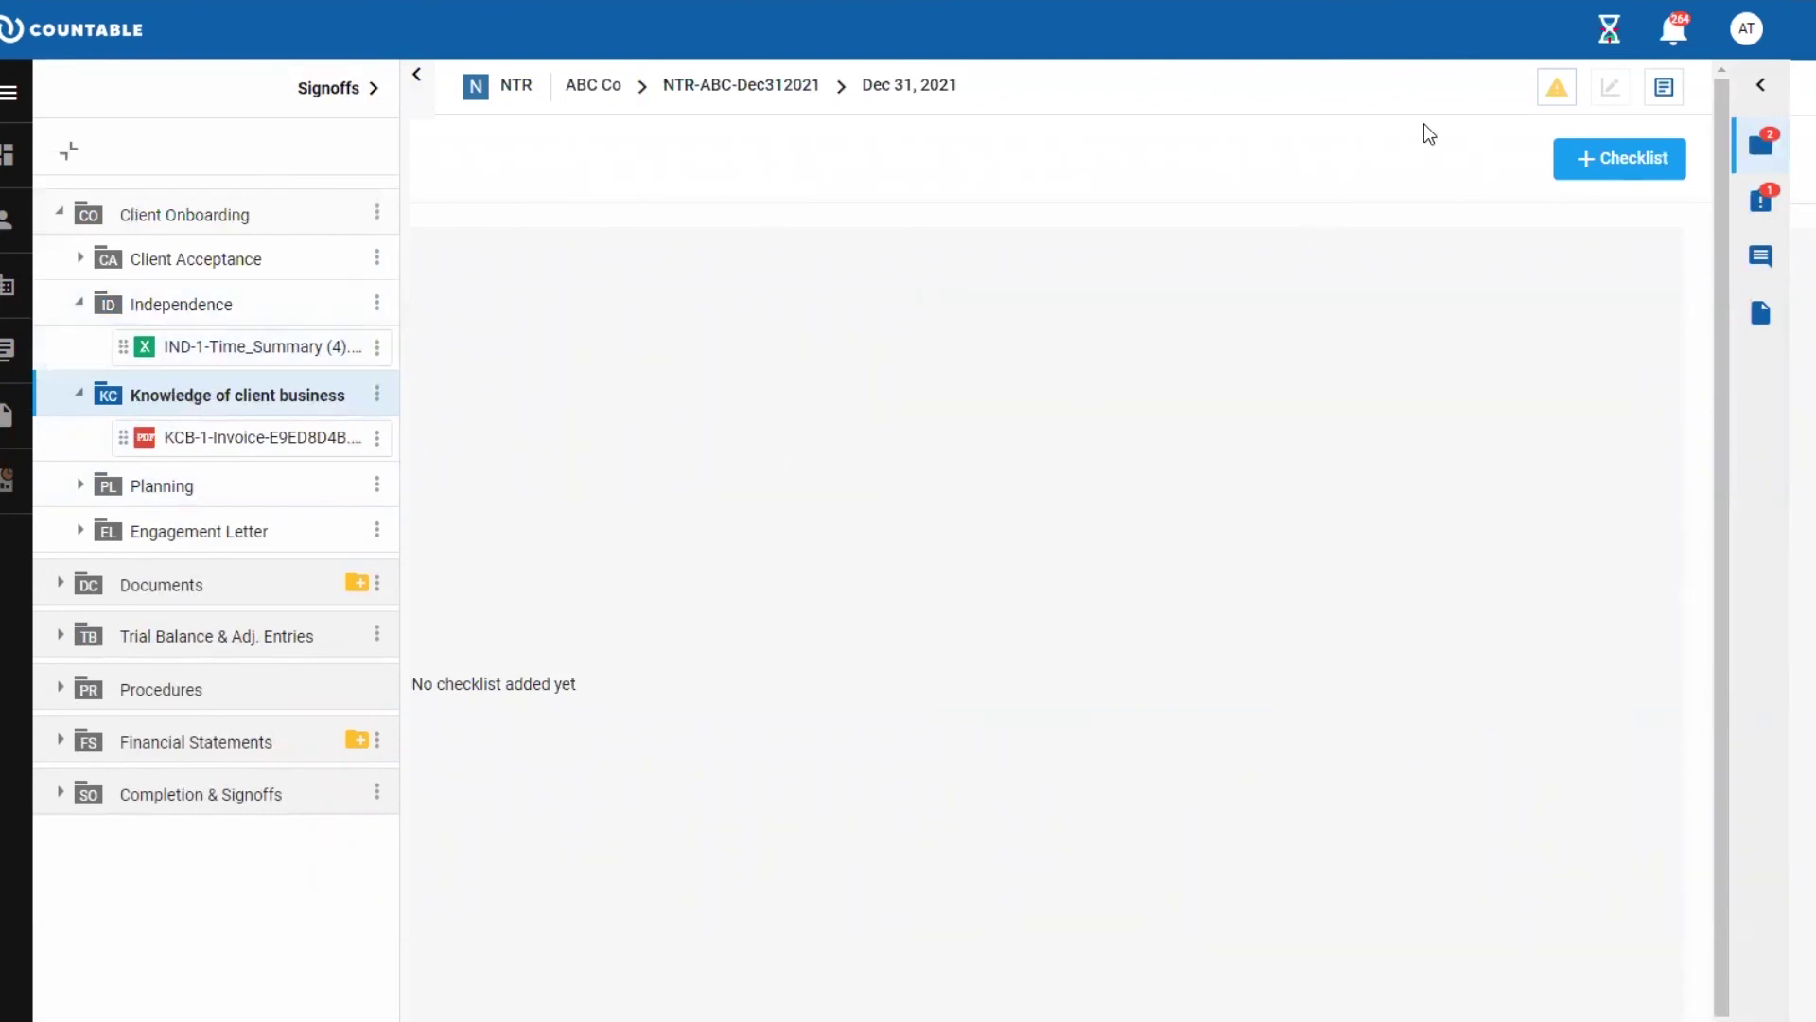
left_click(1611, 36)
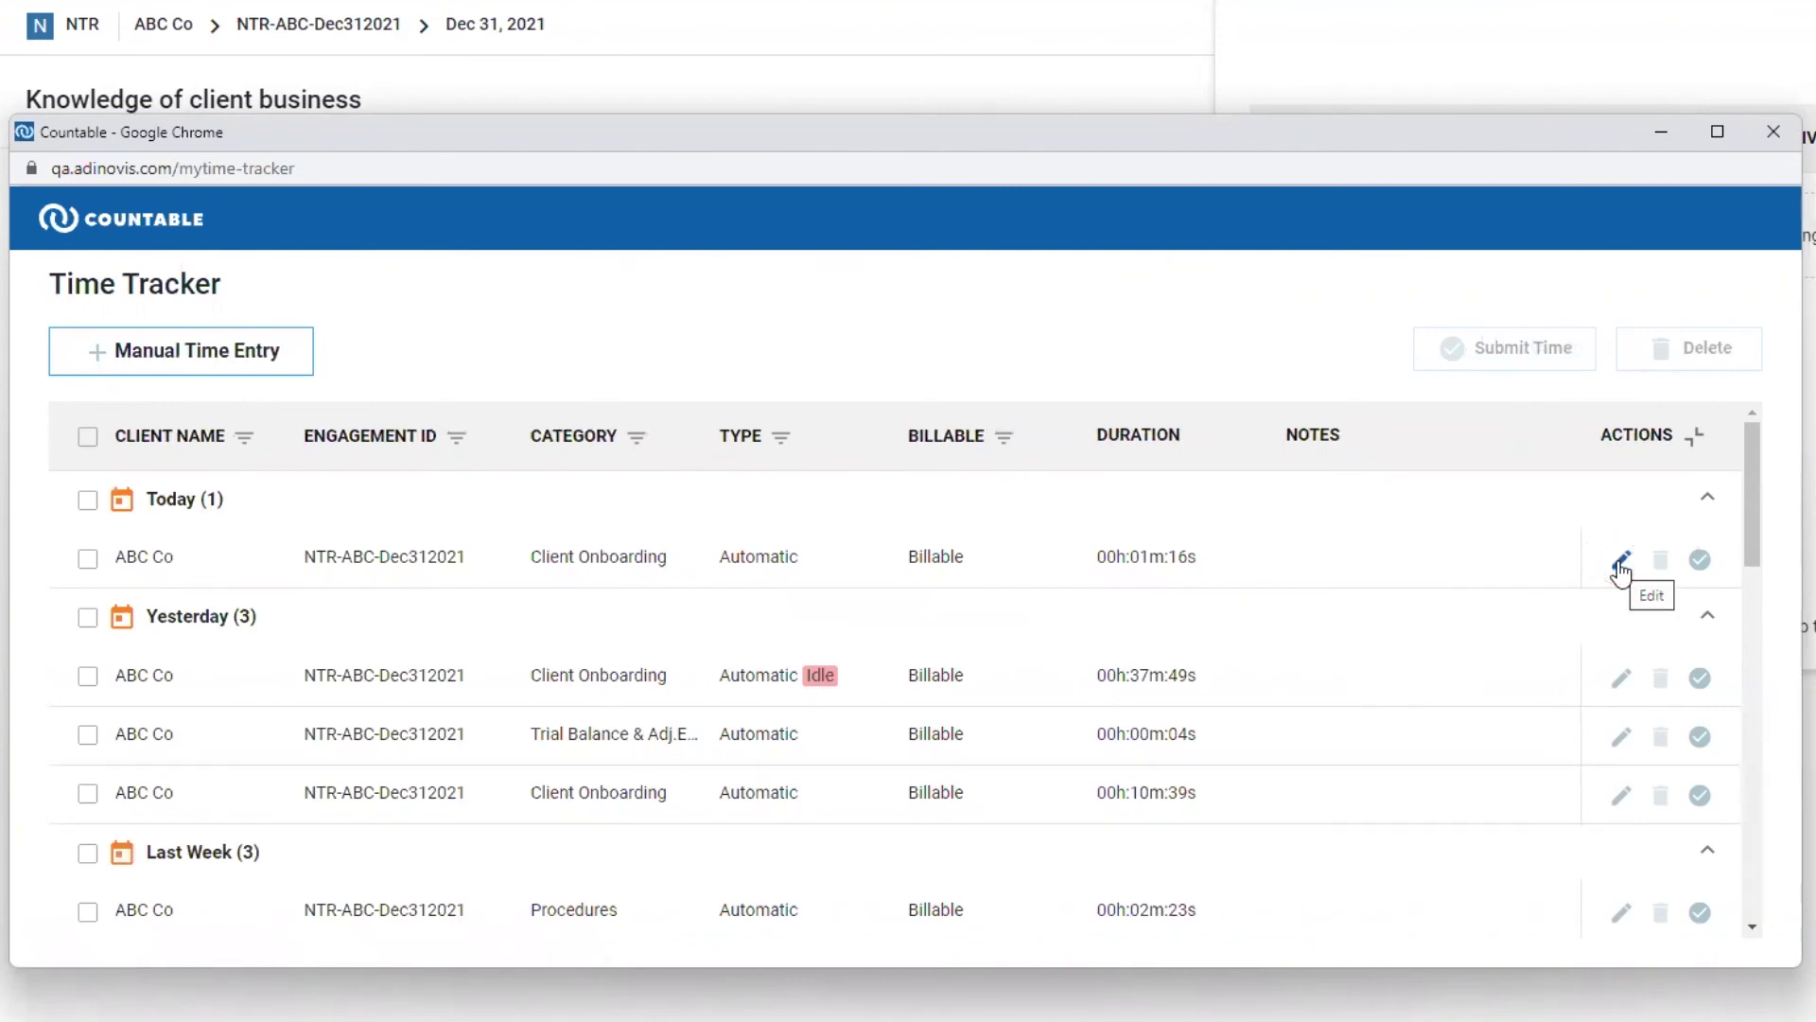
Step: Add the note "Client Onboarding" to today's ABC Co time entry and update it
left_click(1621, 561)
type("Client")
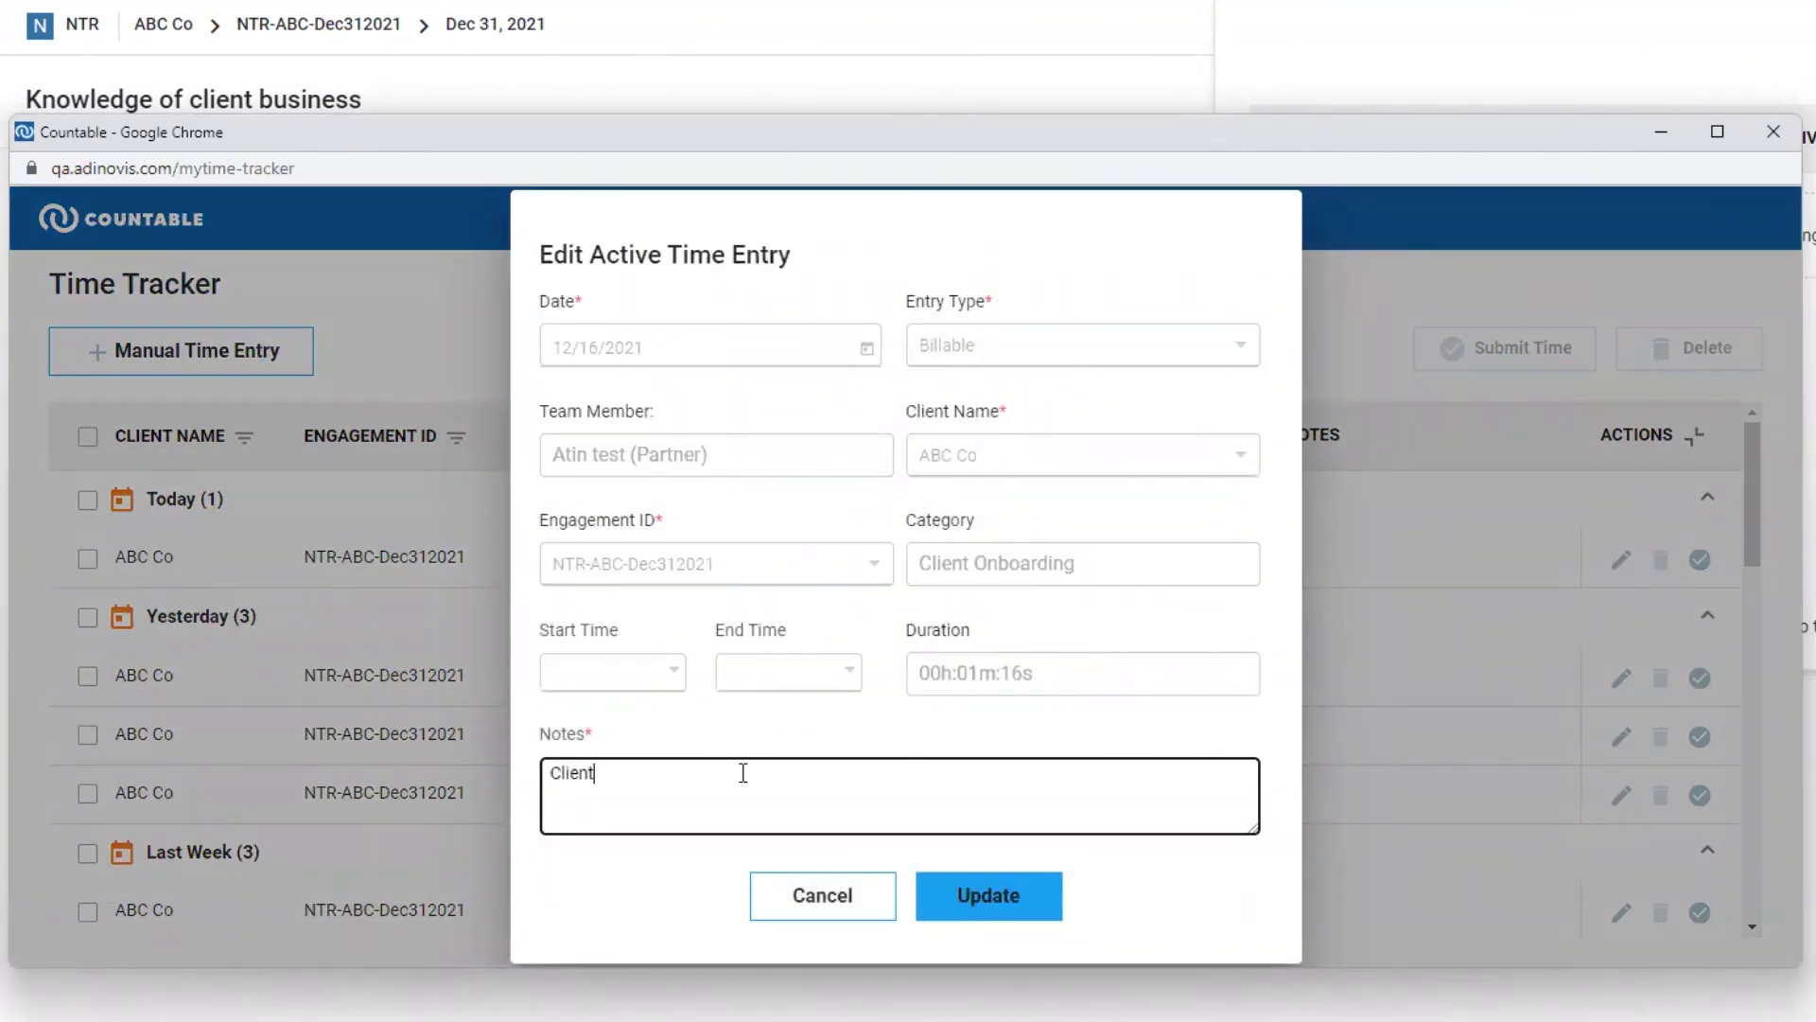
type(" Onboarding")
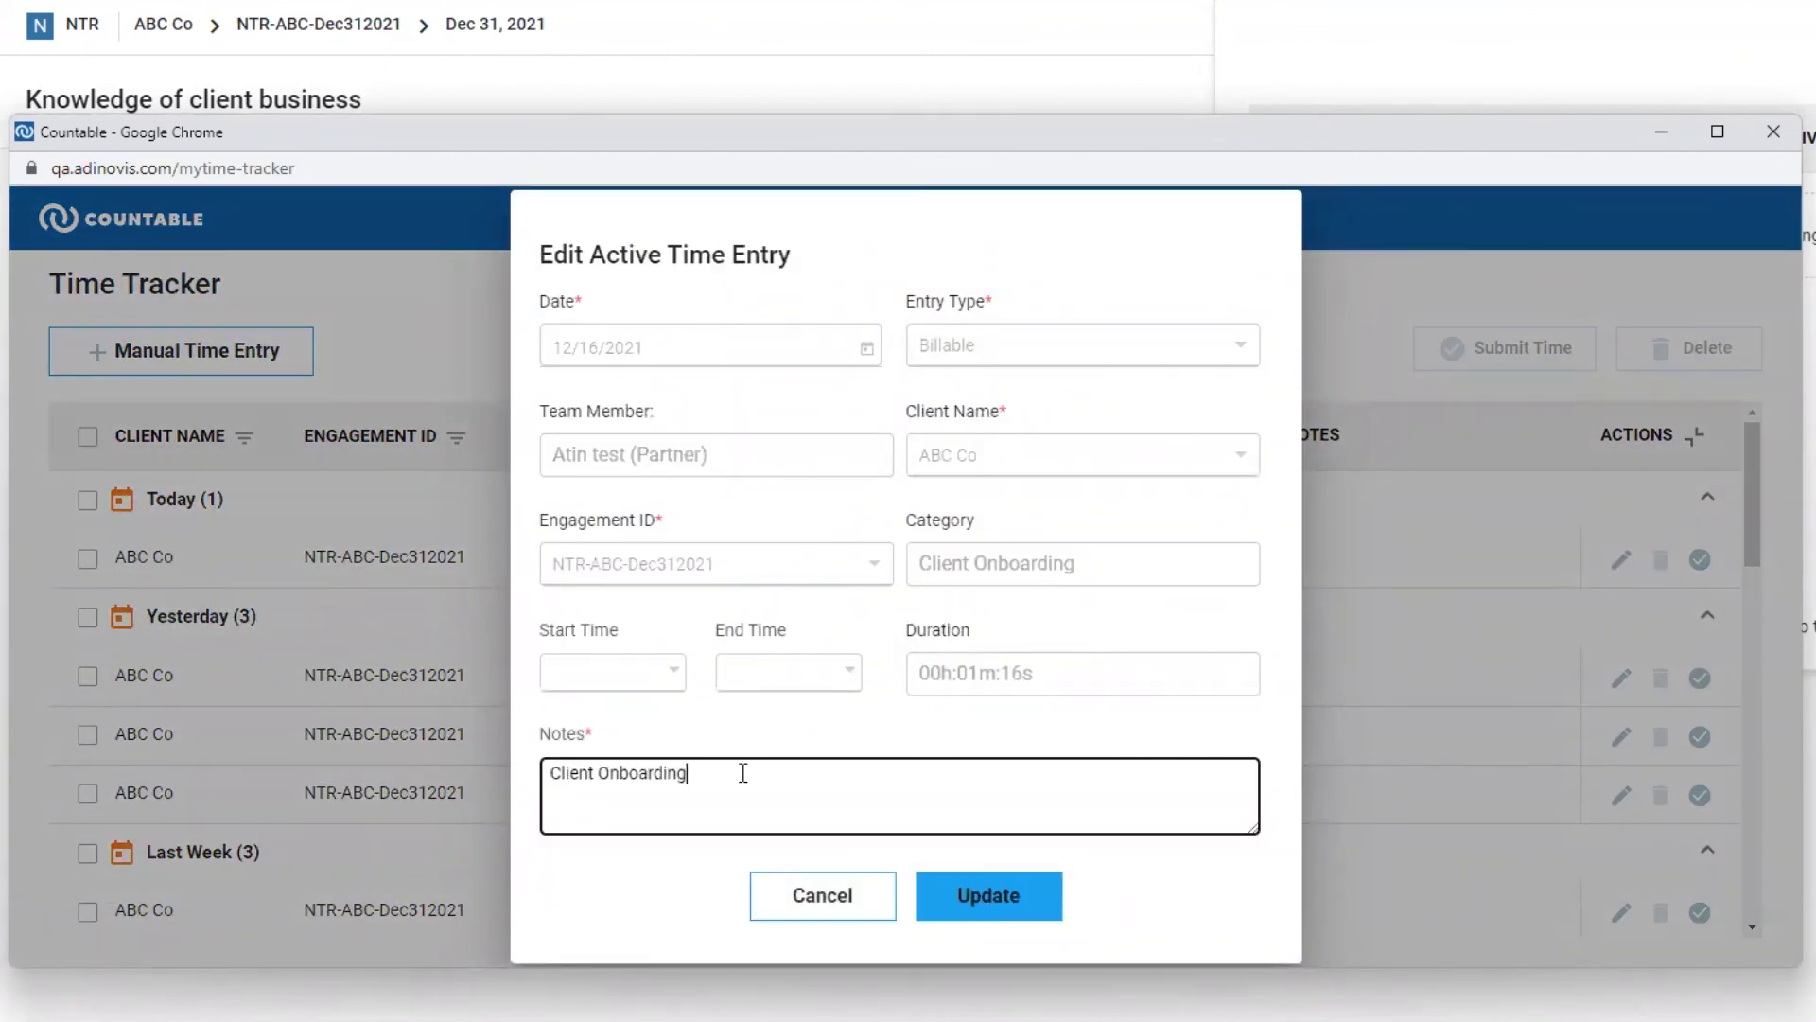
left_click(1034, 892)
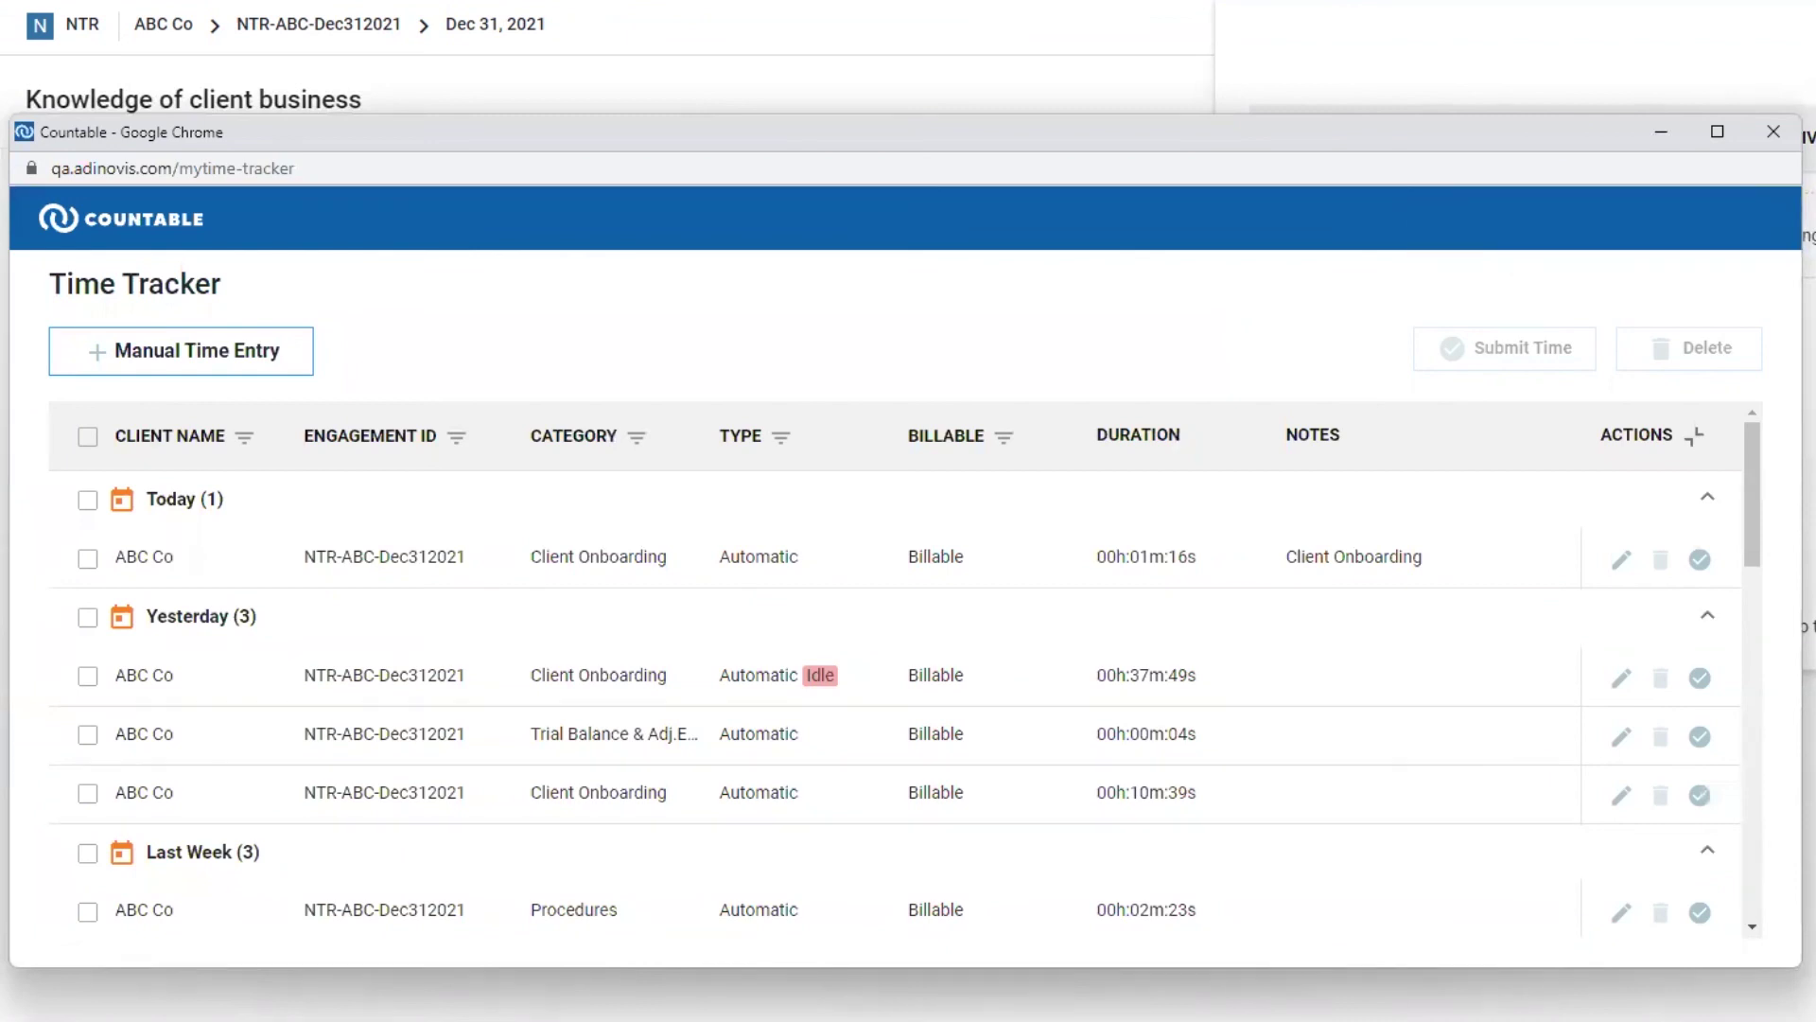
Step: Start a manual billable time entry for ABC Co, engagement NTR-ABC-Dec312021, with the category Admin
left_click(198, 365)
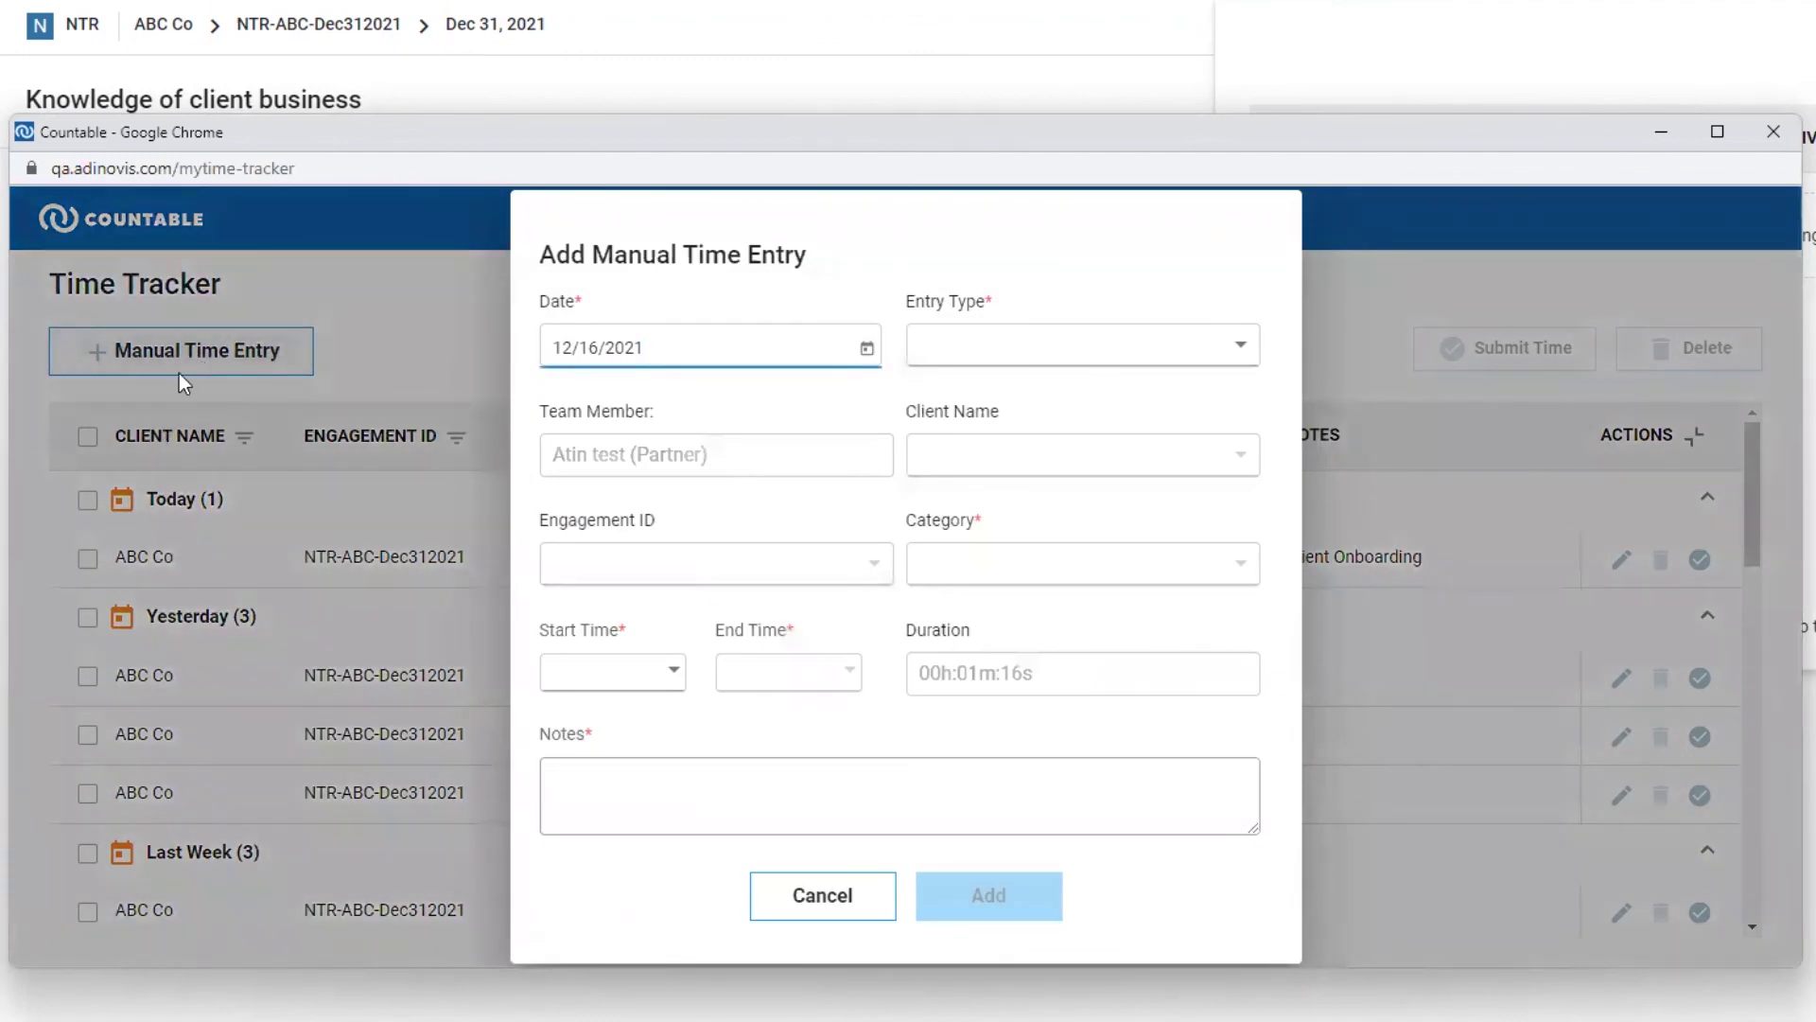
left_click(1096, 346)
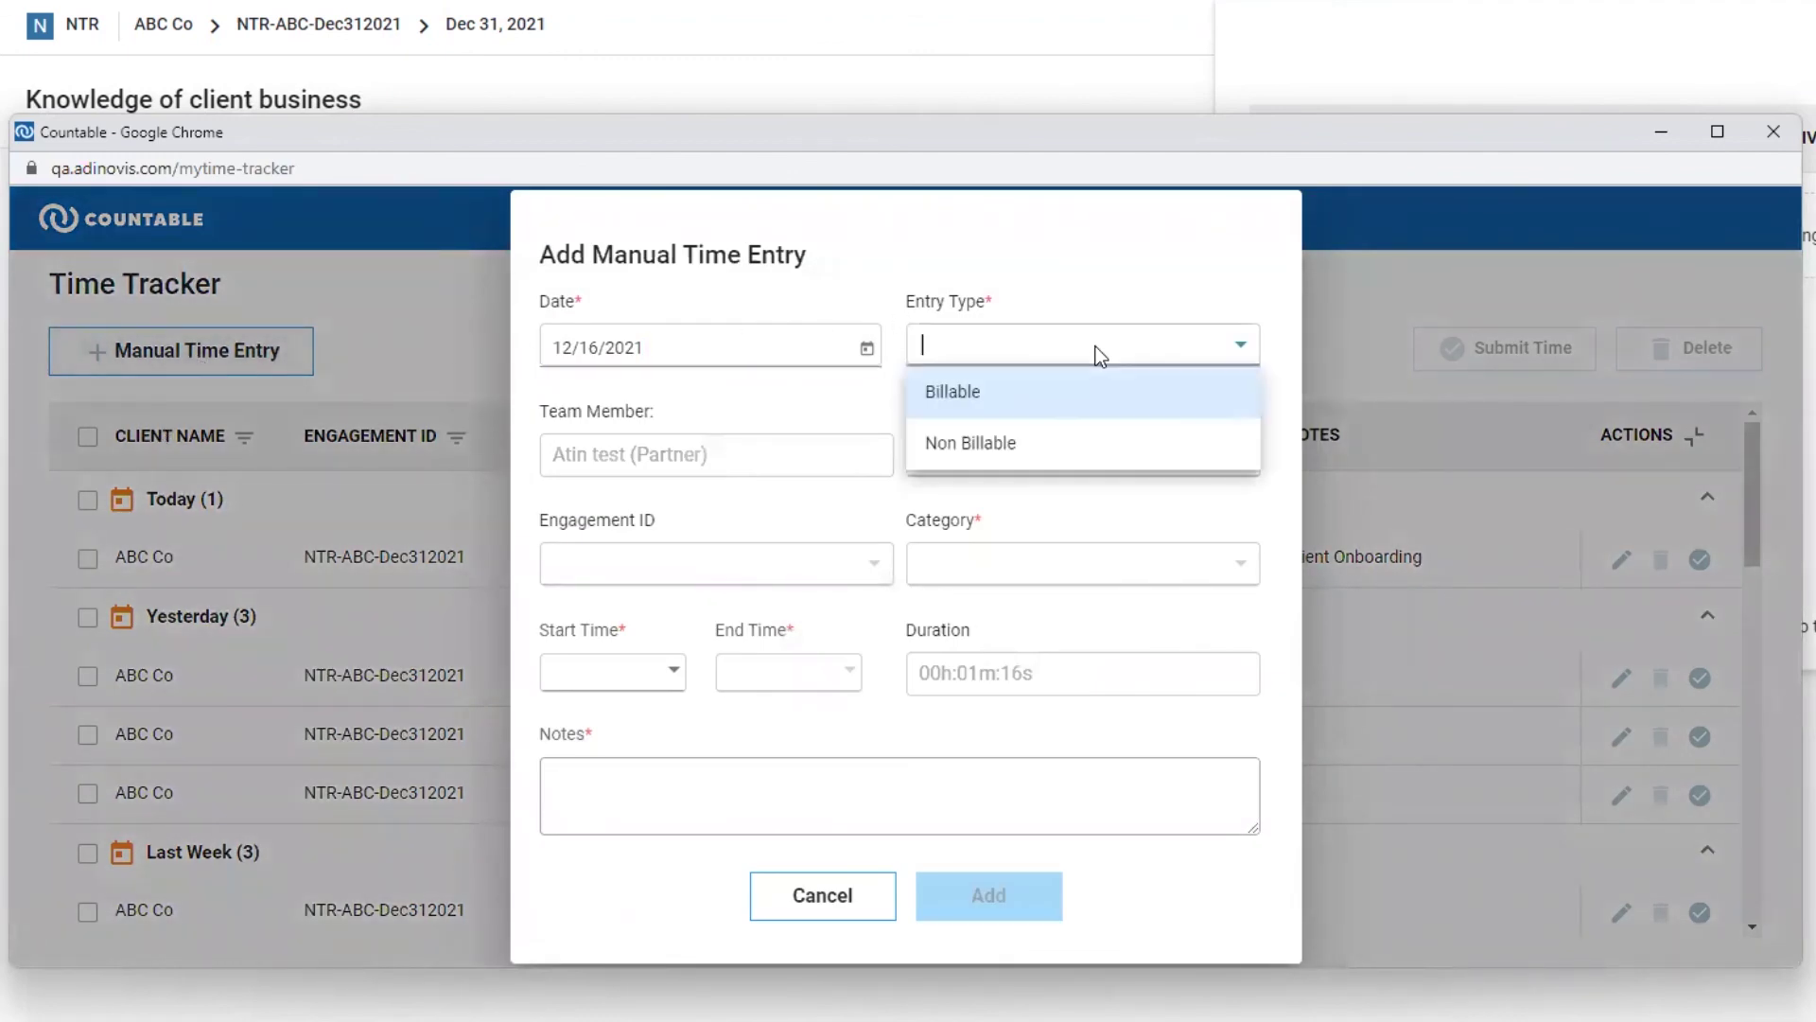
left_click(975, 409)
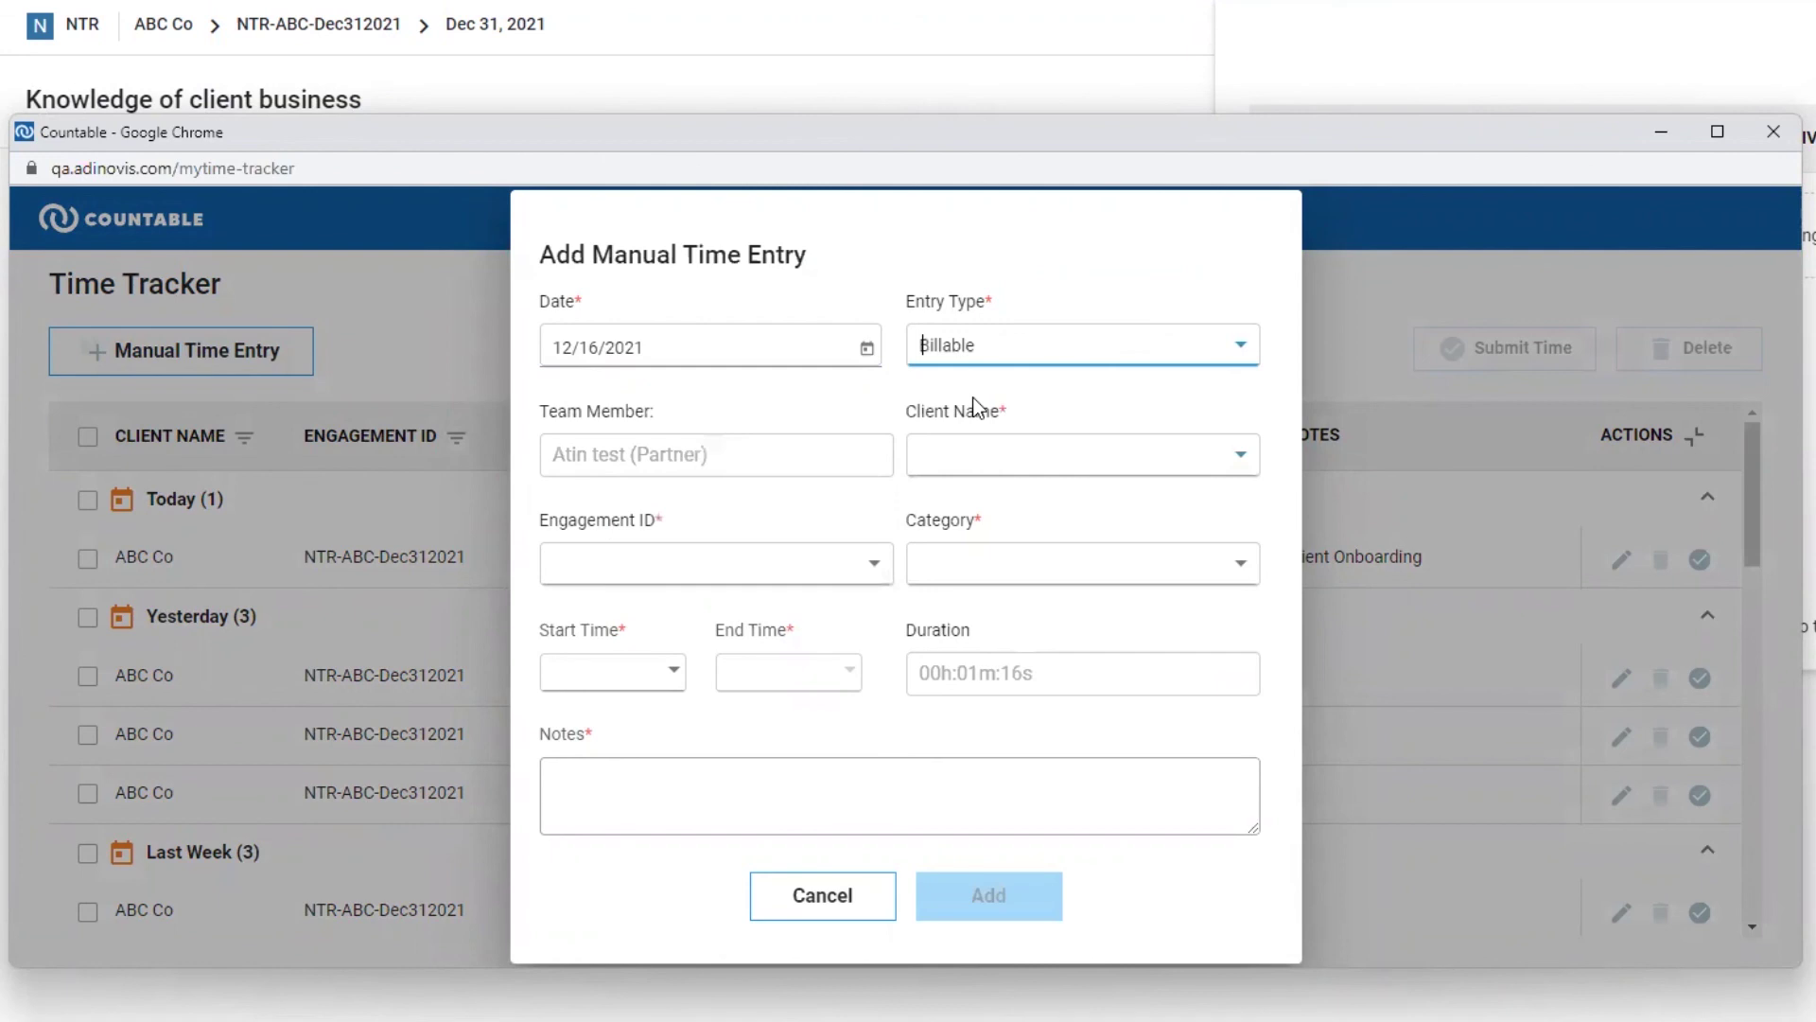
left_click(1038, 468)
left_click(961, 516)
left_click(871, 586)
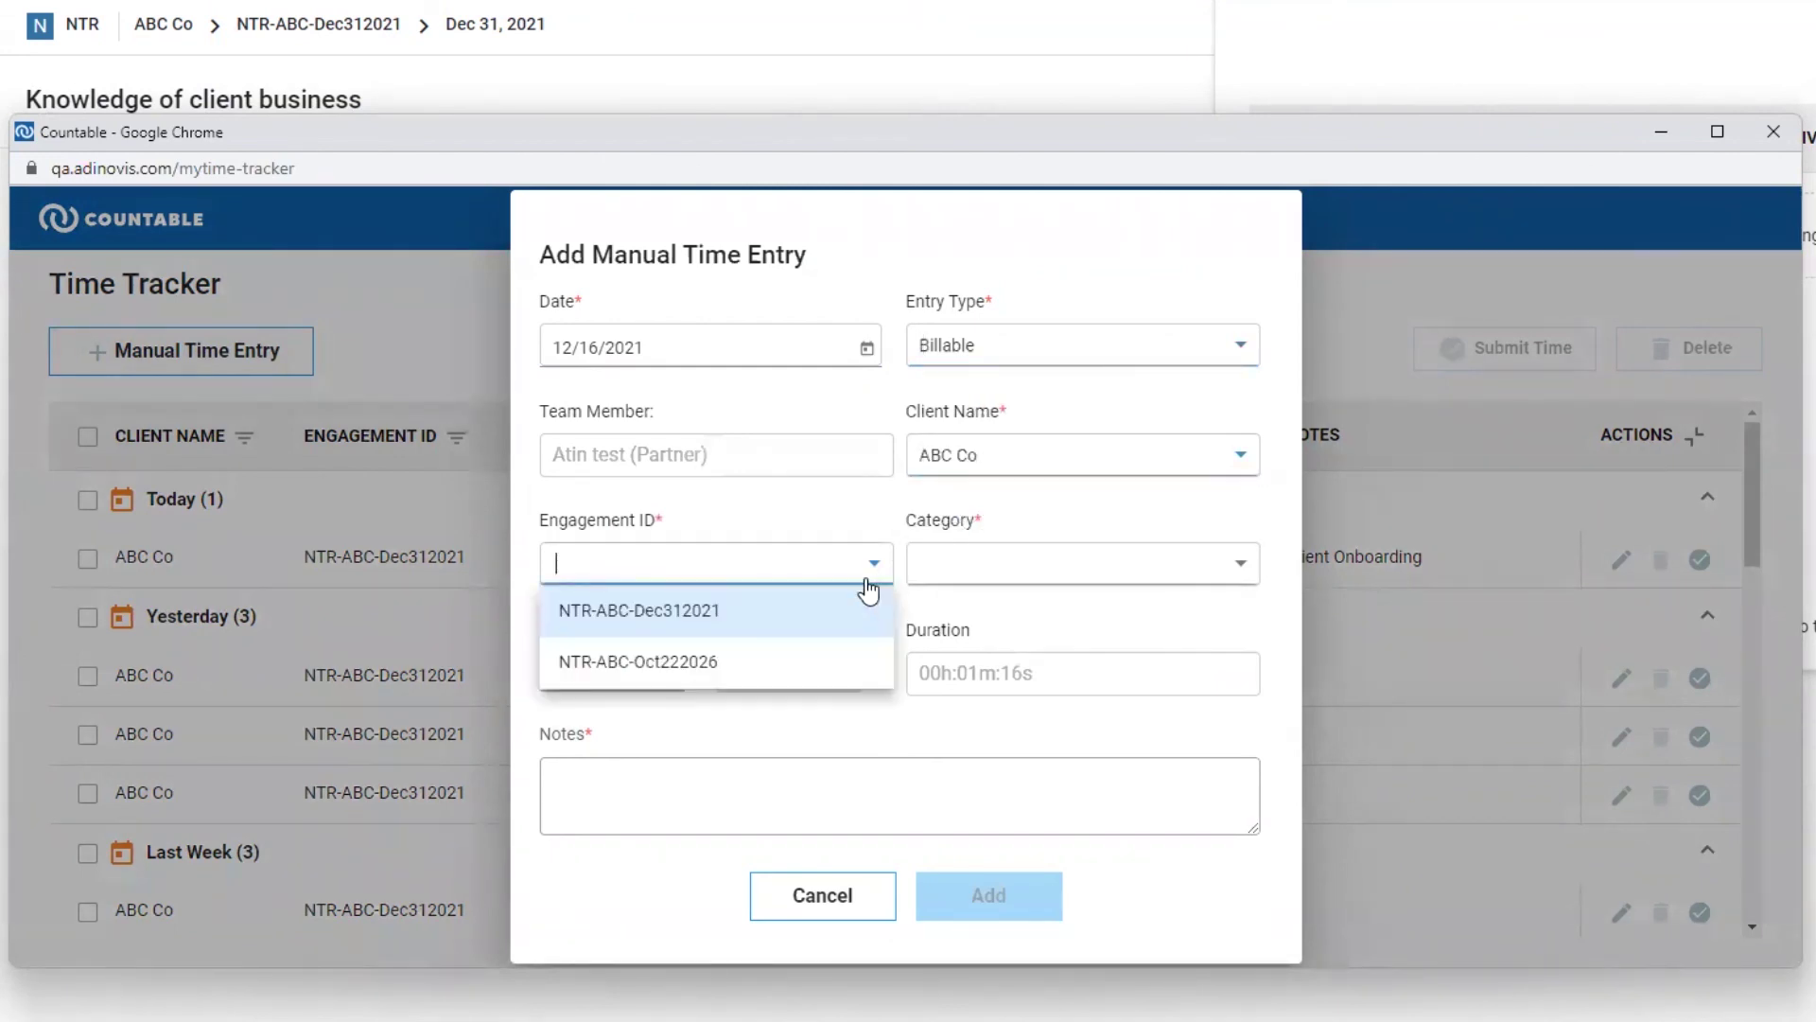
left_click(747, 610)
left_click(1017, 563)
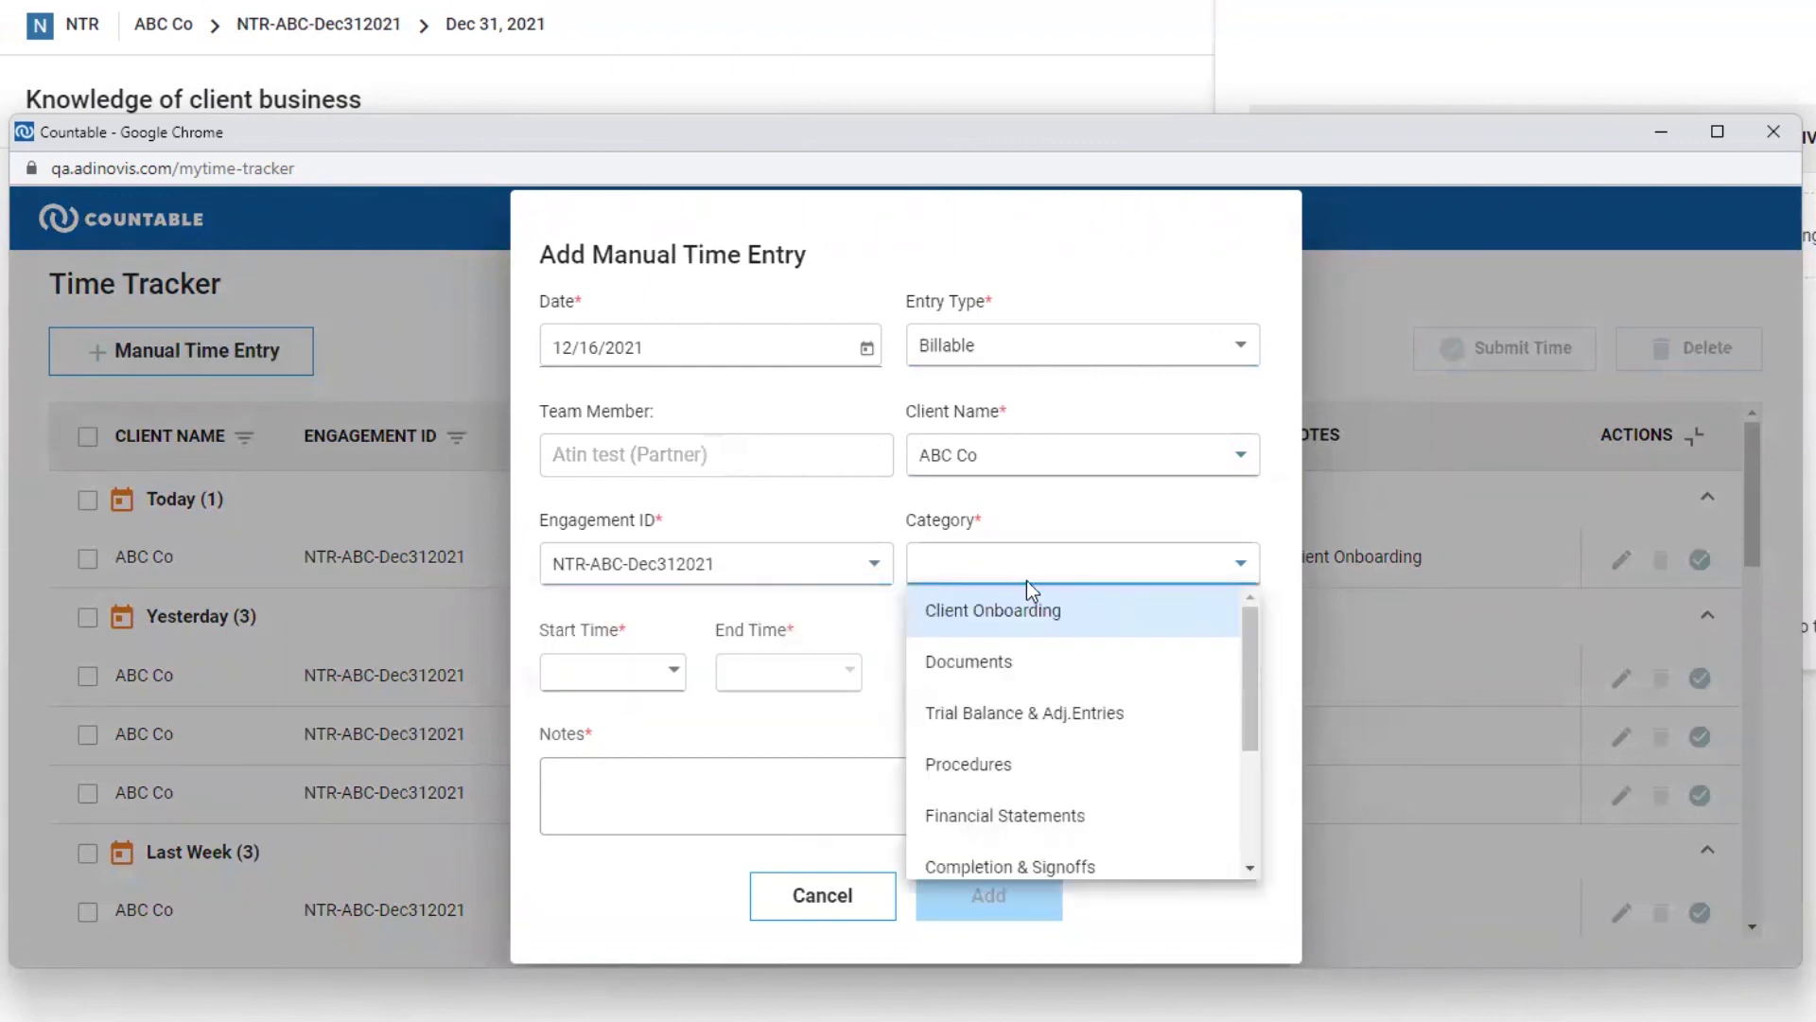
scroll(1031, 625, "down", 2)
left_click(991, 712)
Step: Set the manual entry's time from 12:30 AM to 01:00 AM, note "Onboarding meeting" and add it
left_click(662, 674)
left_click(615, 744)
left_click(818, 673)
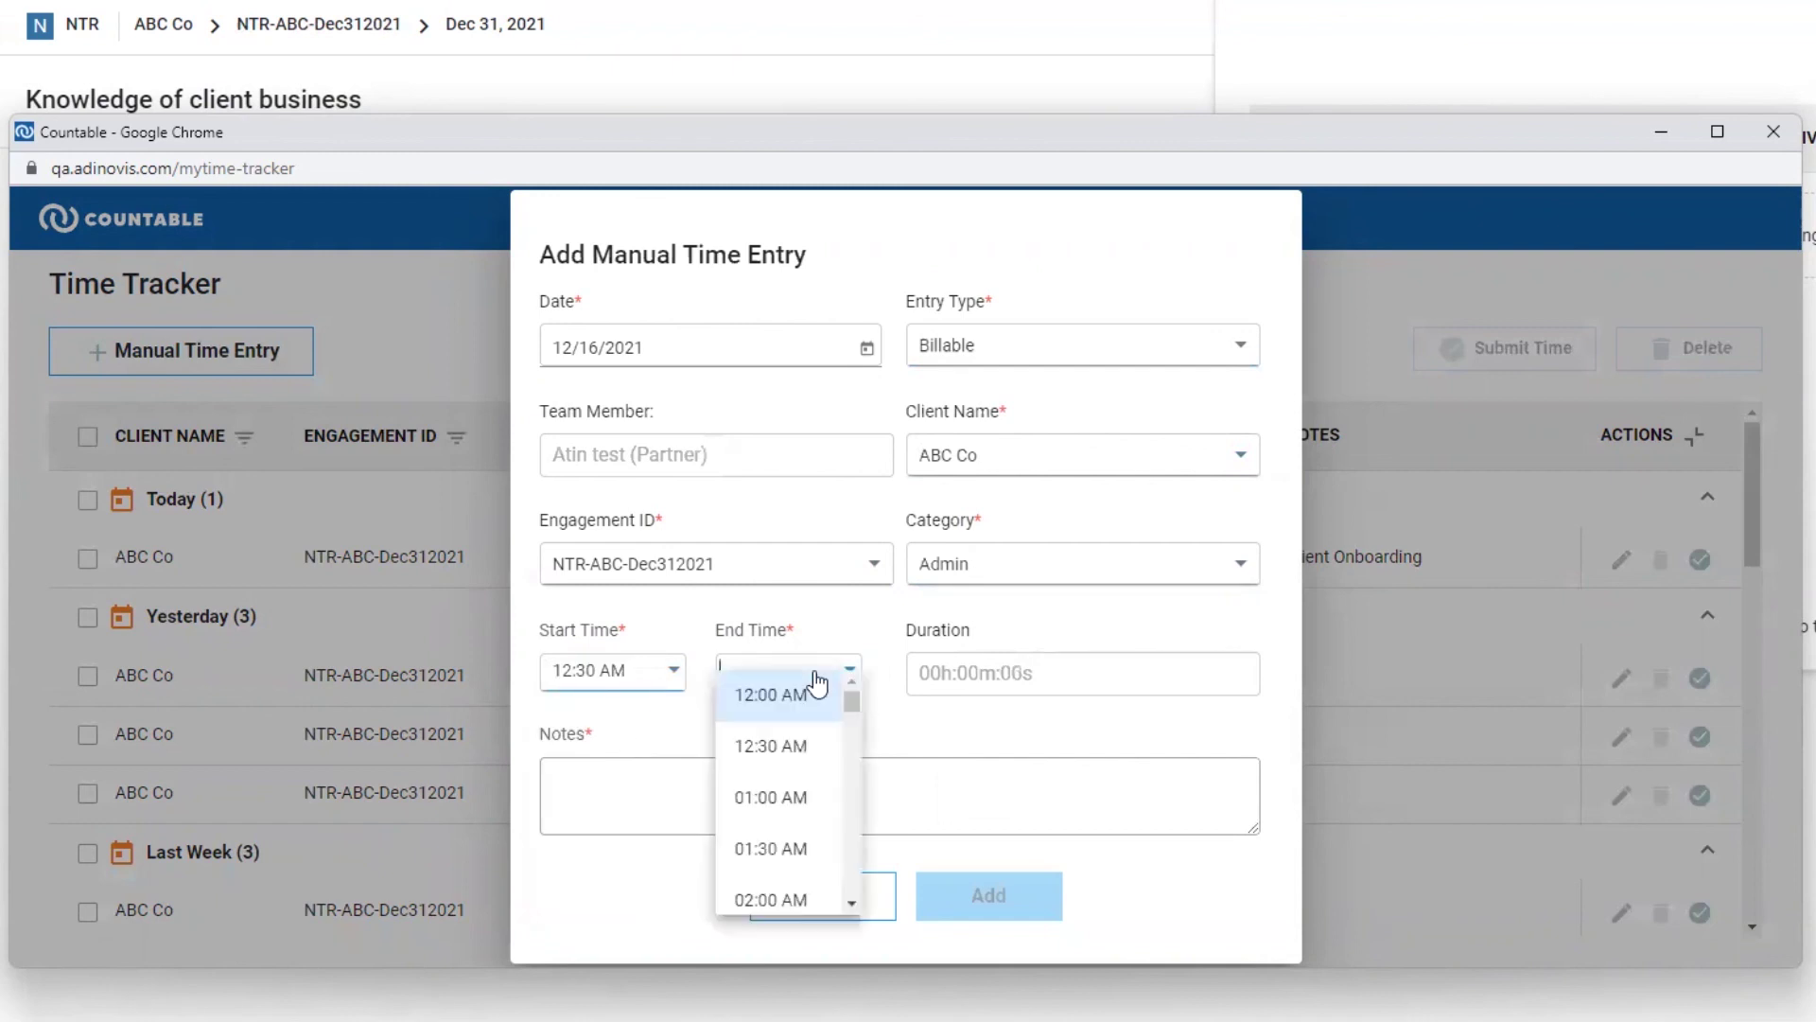
left_click(793, 796)
left_click(691, 773)
type("Onboarding")
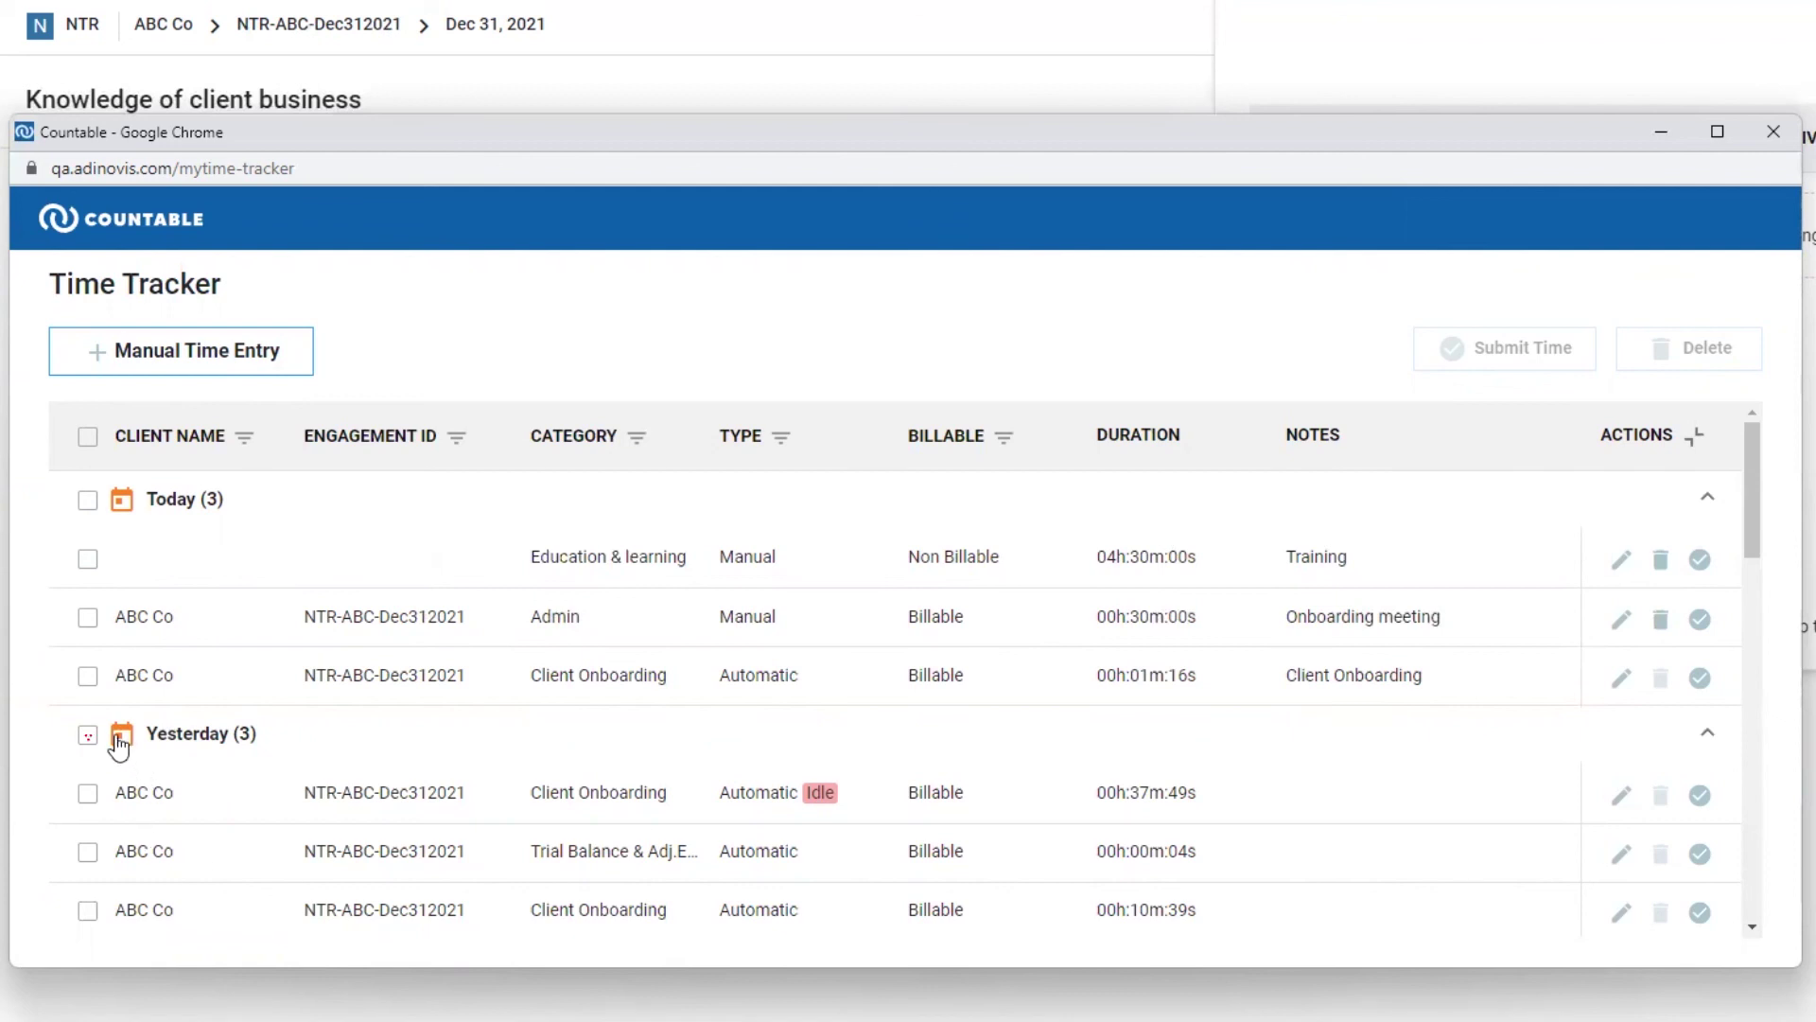
Step: Submit all of yesterday's time entries
left_click(88, 737)
left_click(1562, 357)
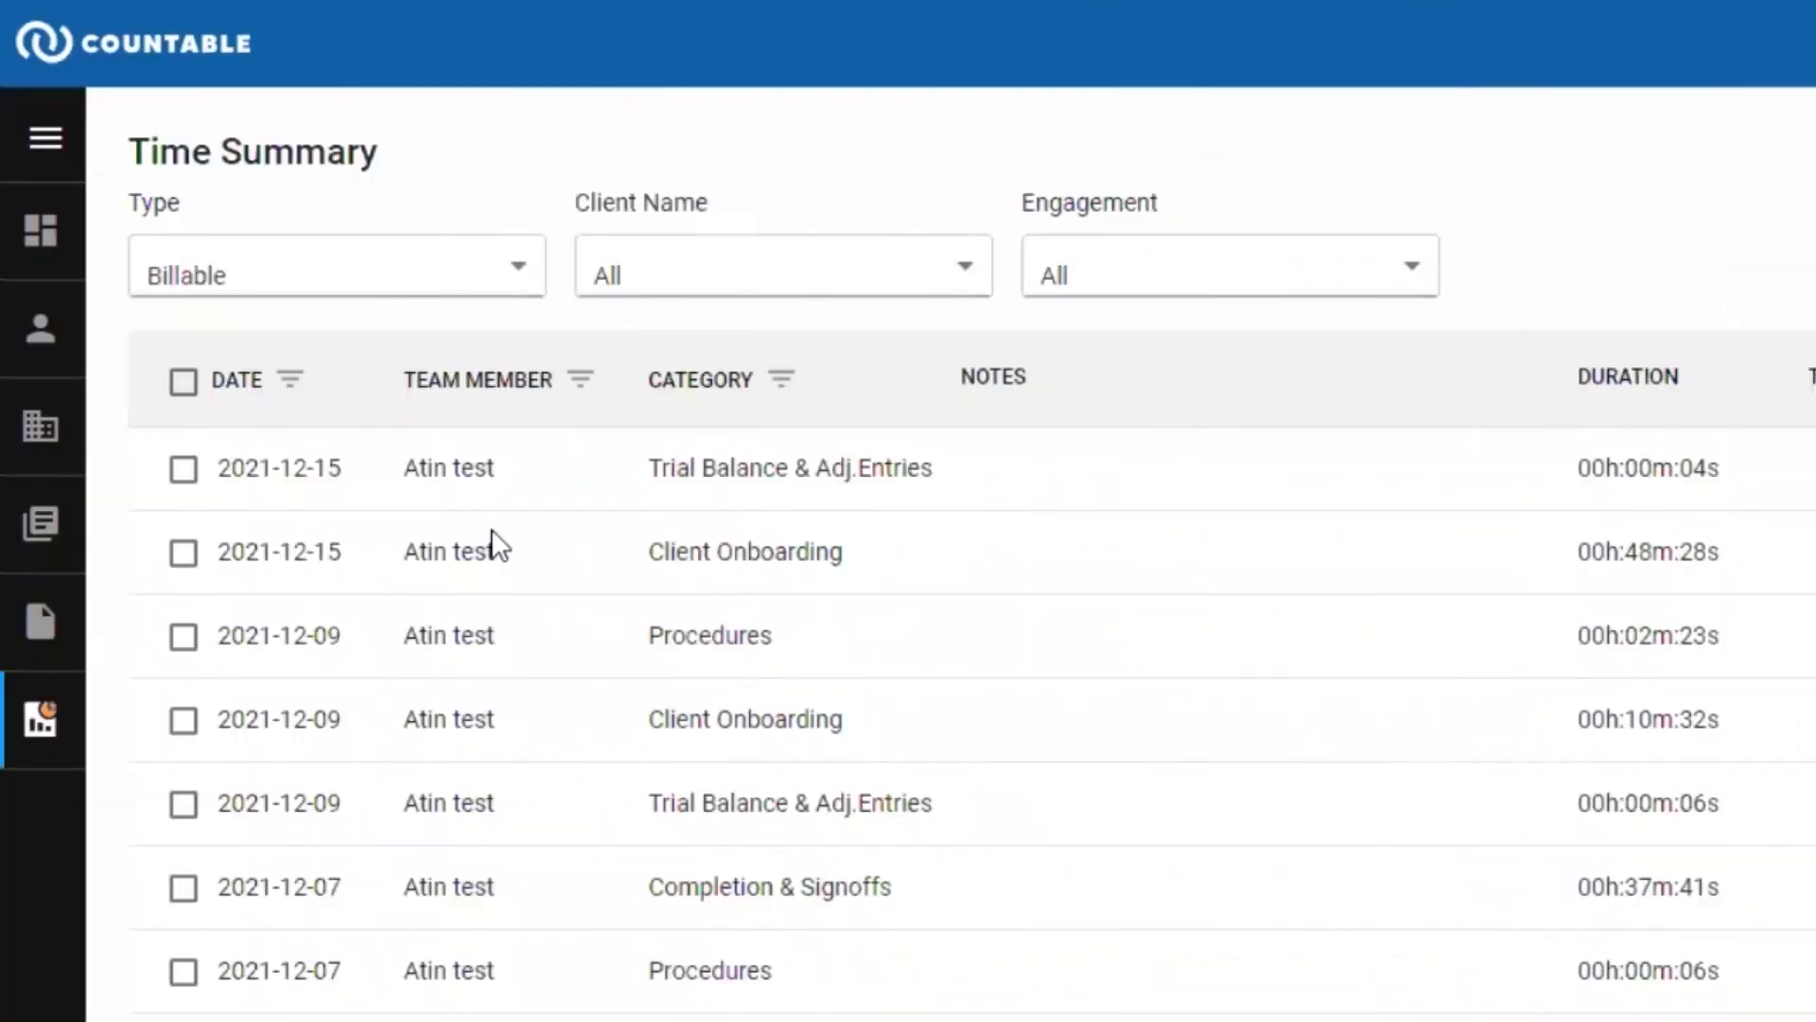
Step: Filter the Time Summary by client ABC Co and engagement NTR-ABC-Dec312021, and view the category filter options
left_click(42, 727)
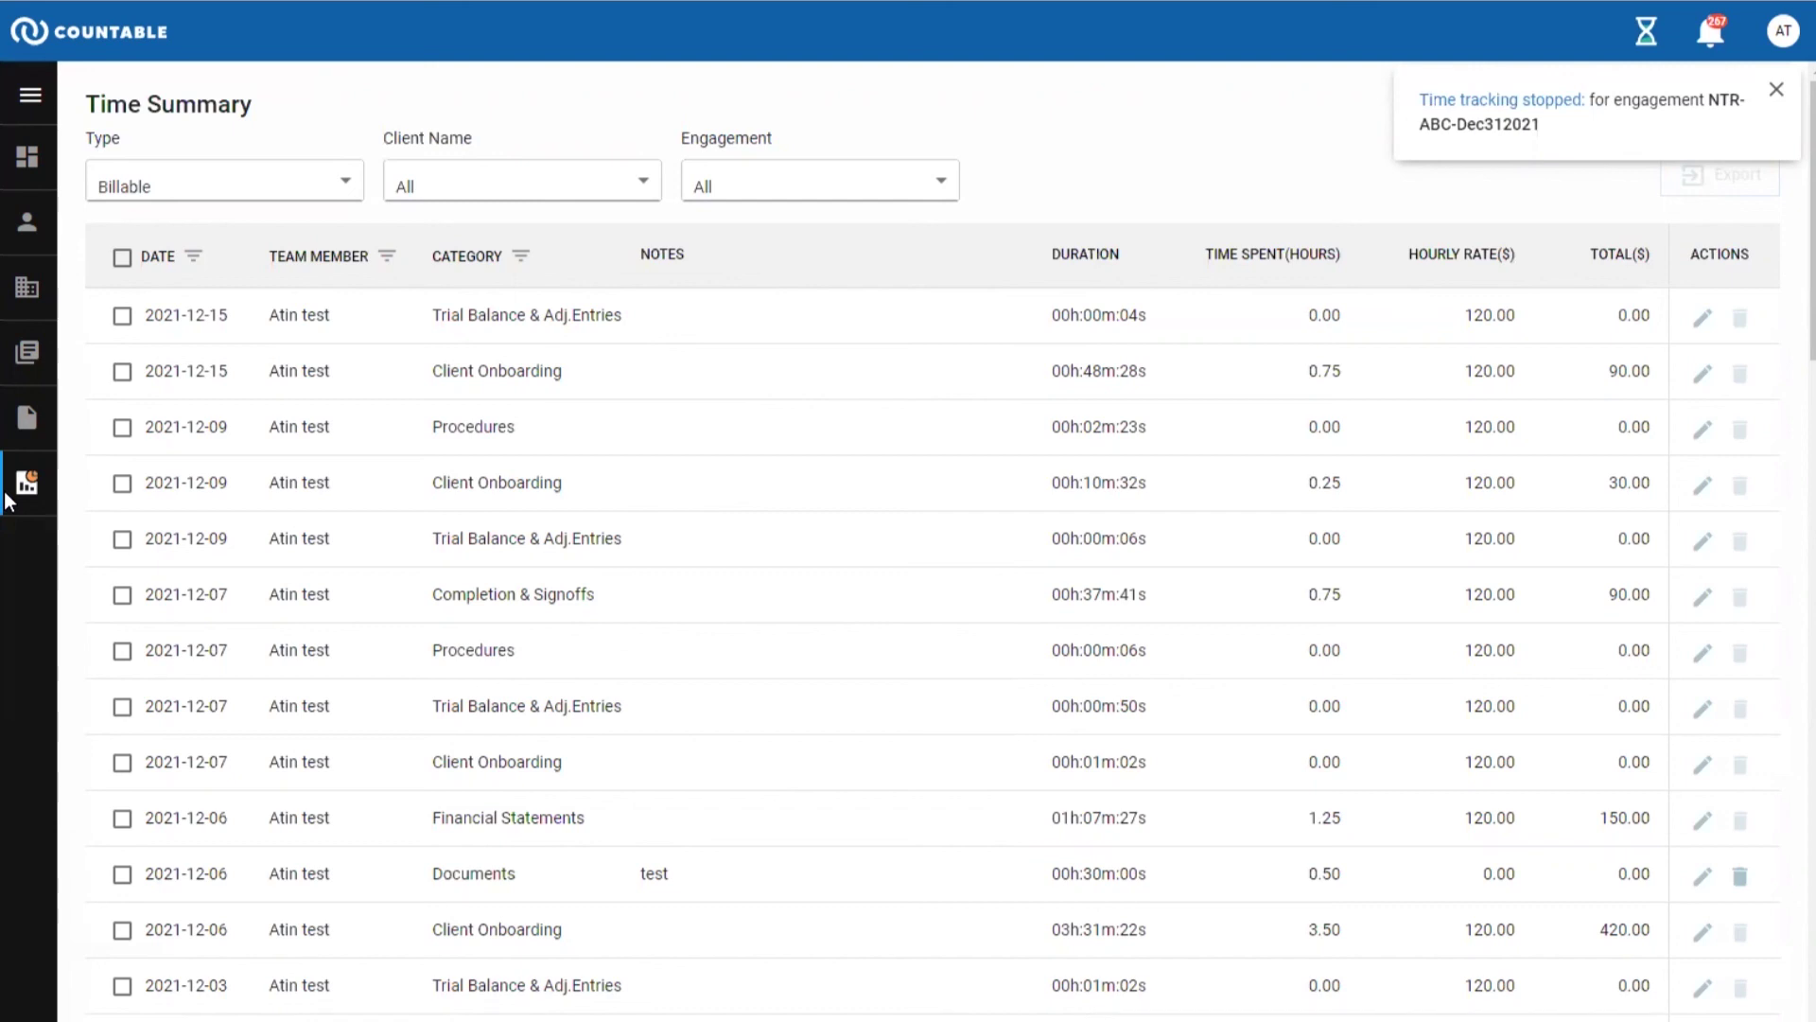
left_click(520, 185)
left_click(515, 282)
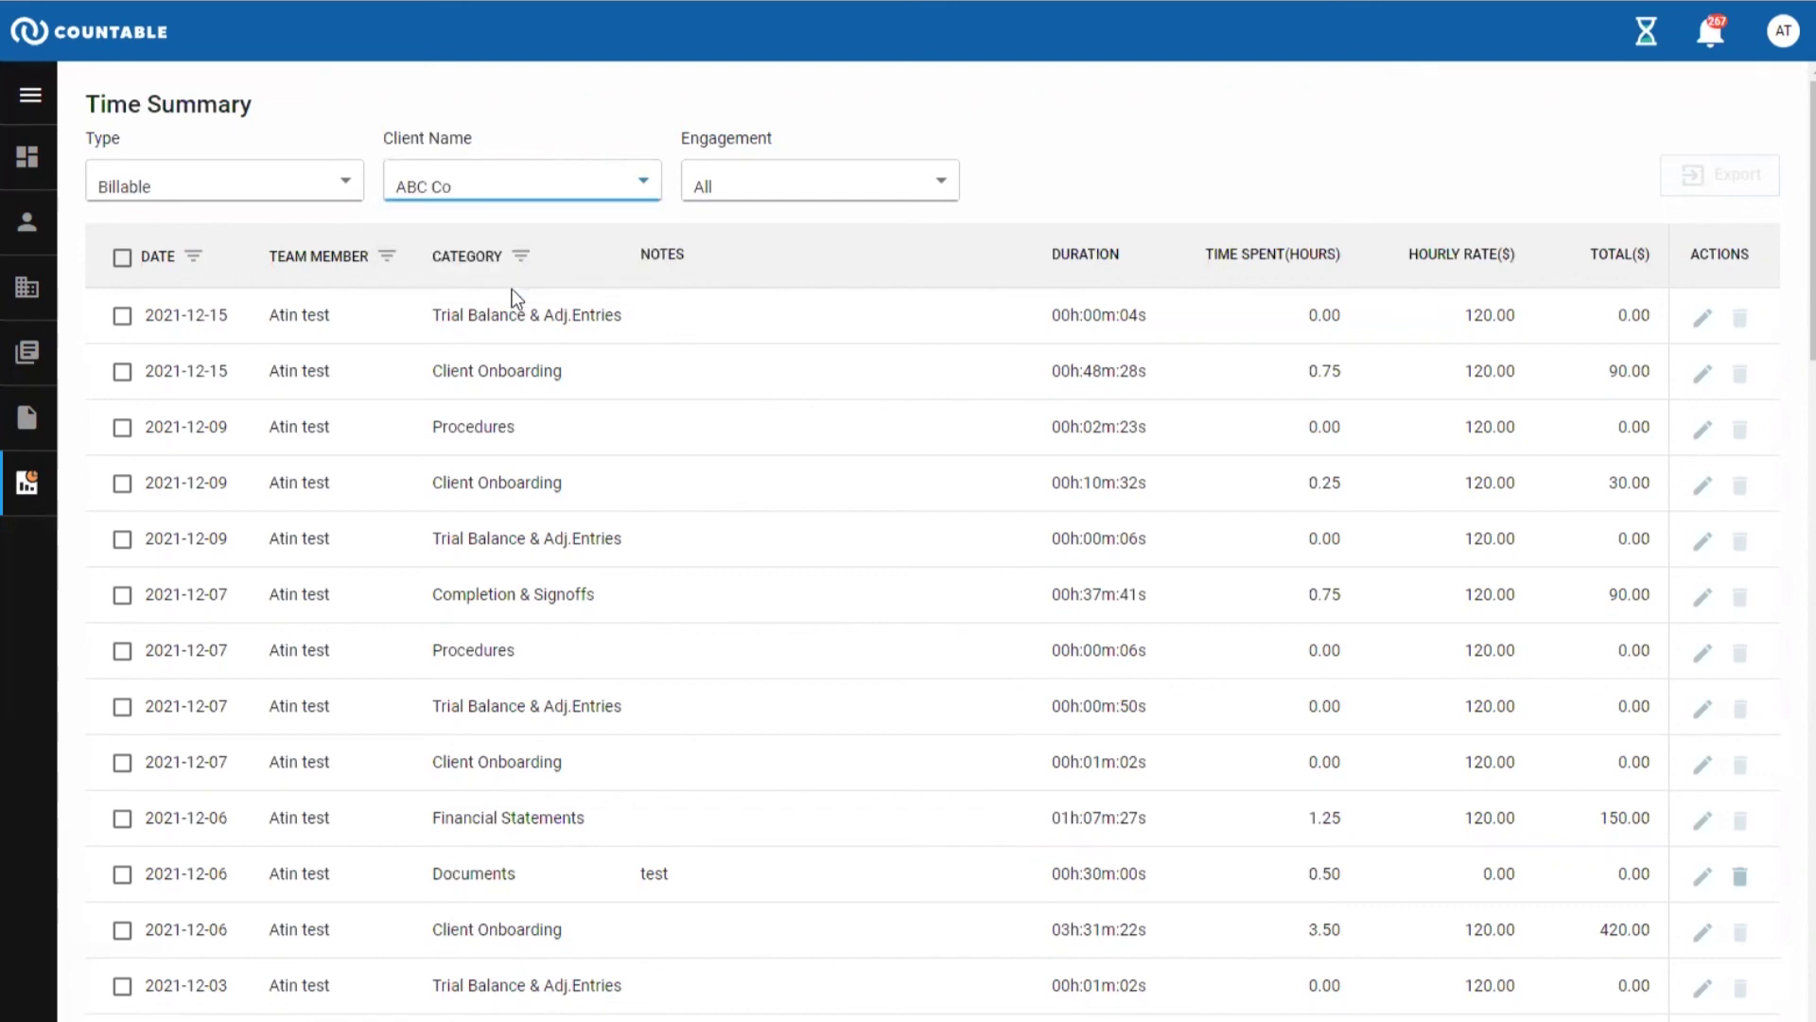
left_click(765, 193)
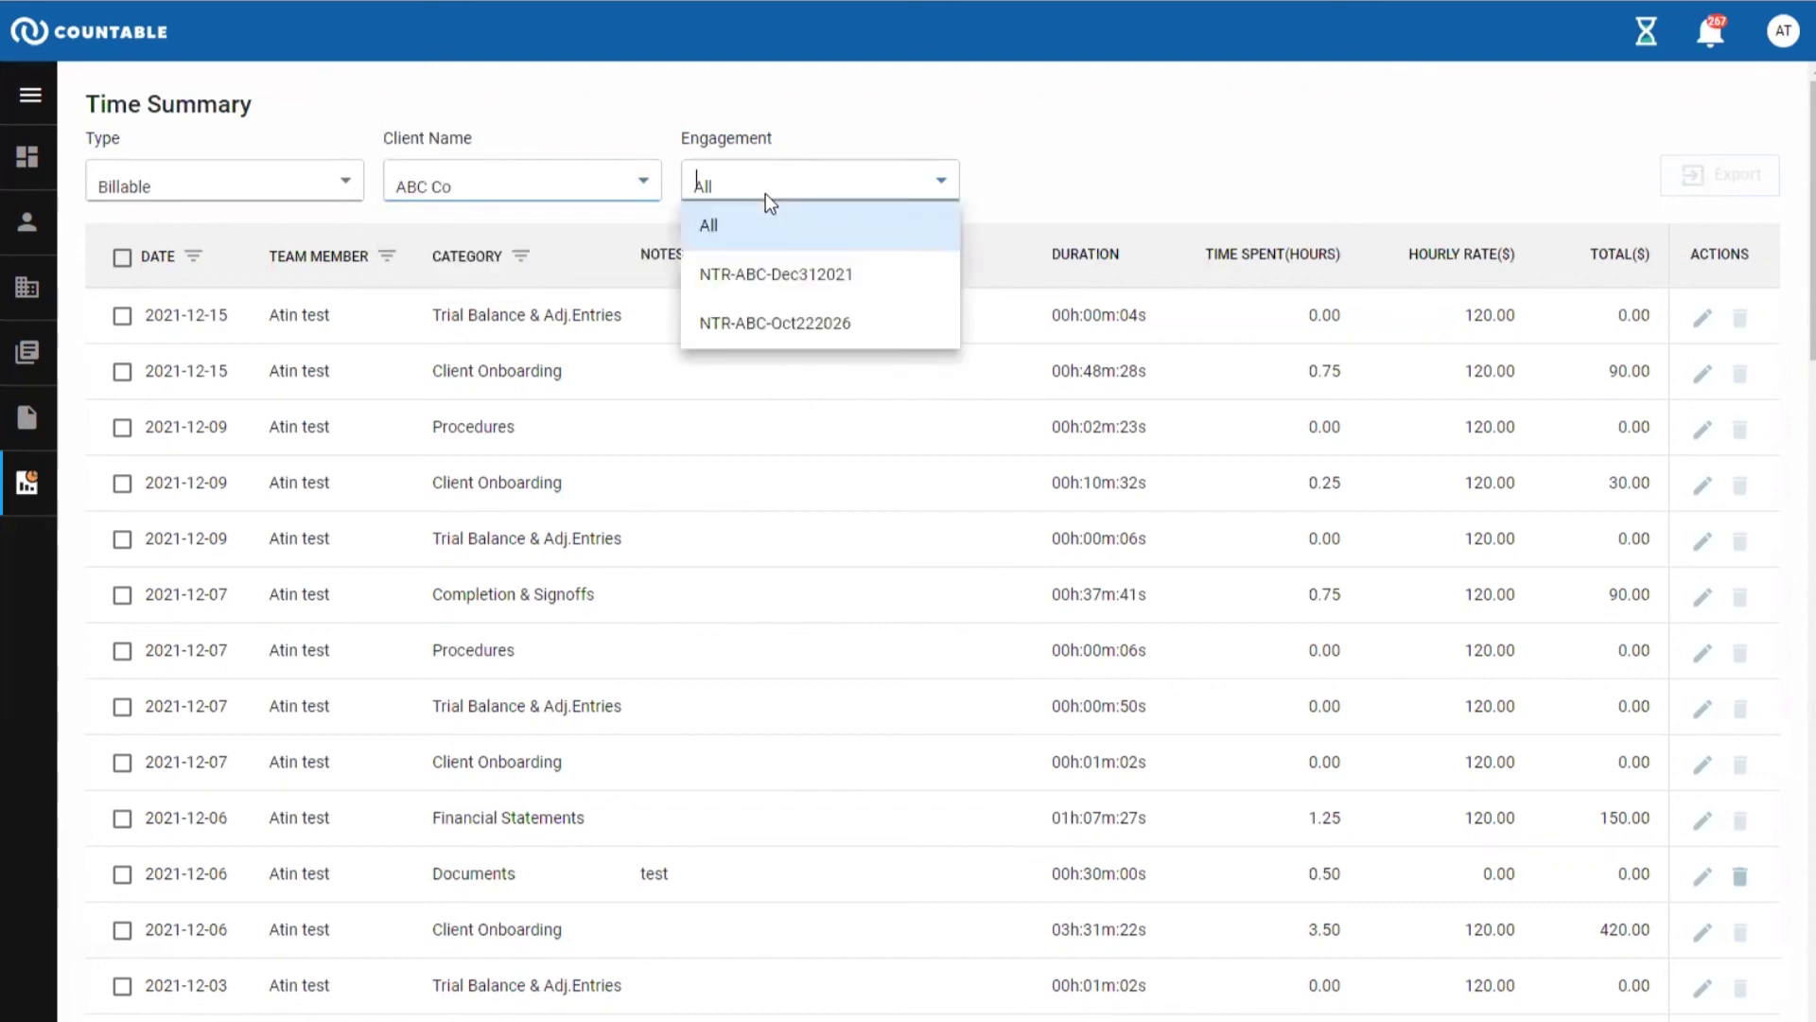
left_click(780, 287)
scroll(1092, 420, "down", 10)
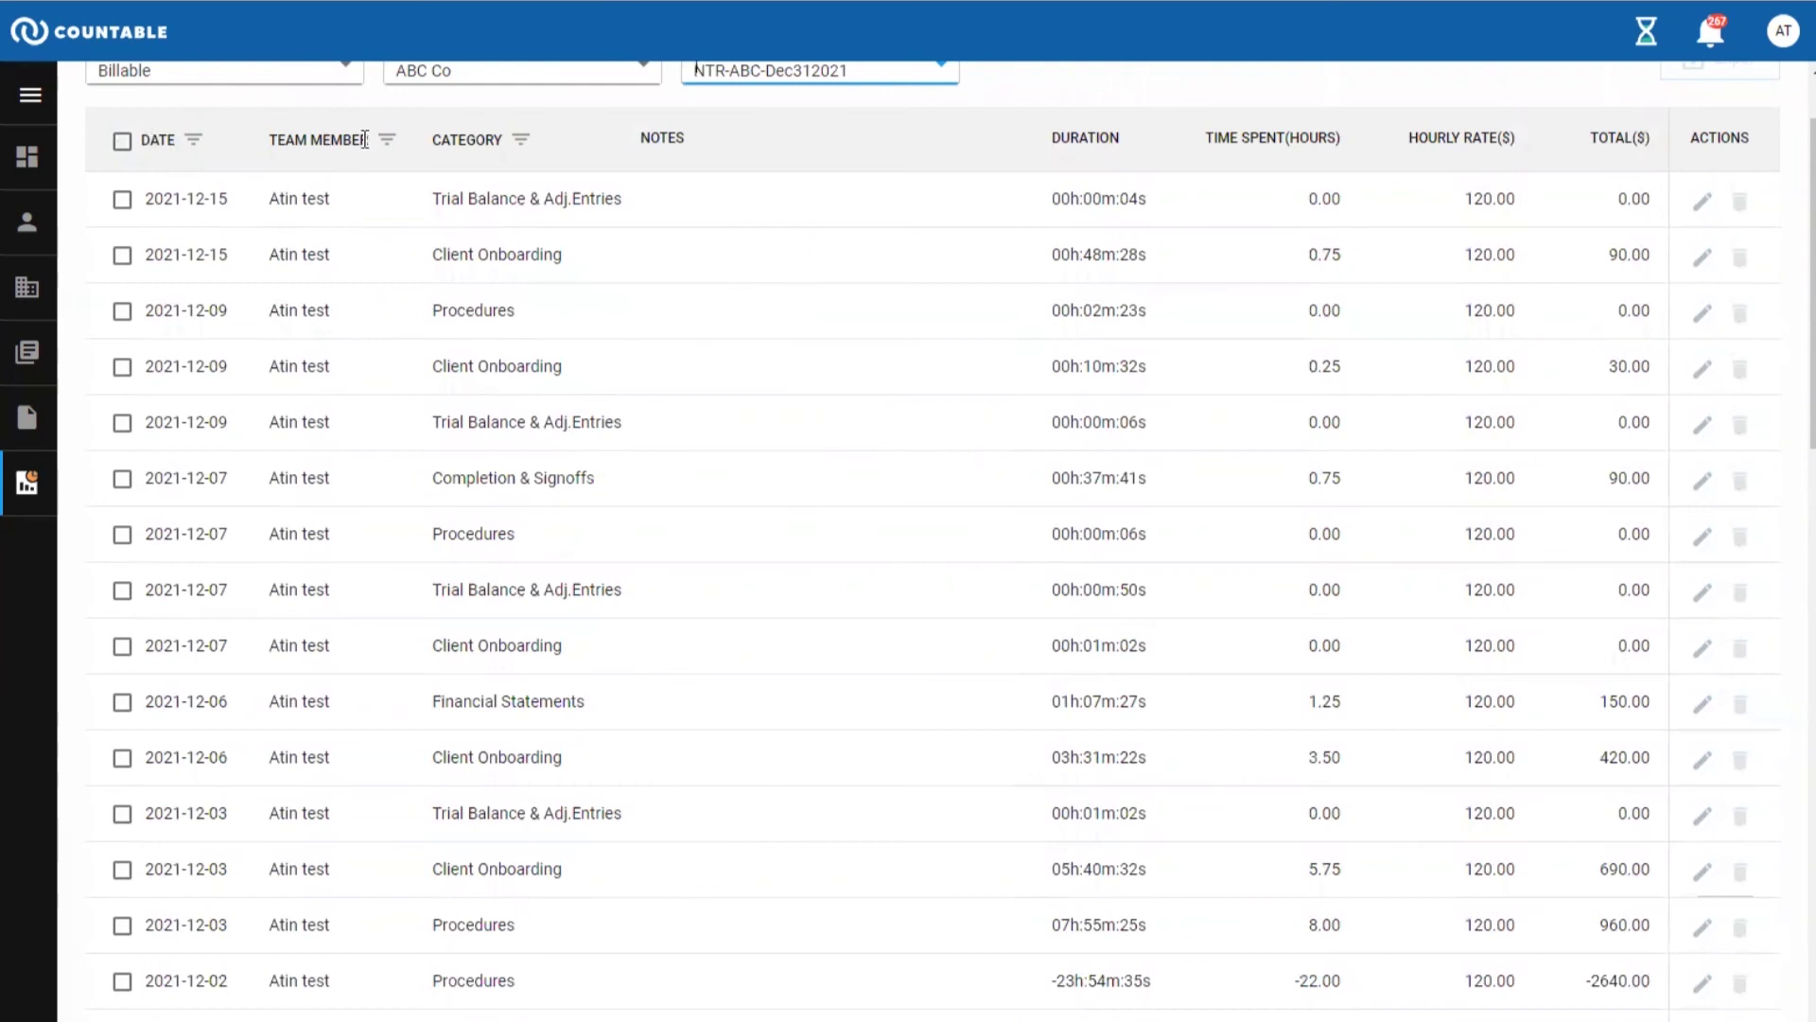
left_click(522, 138)
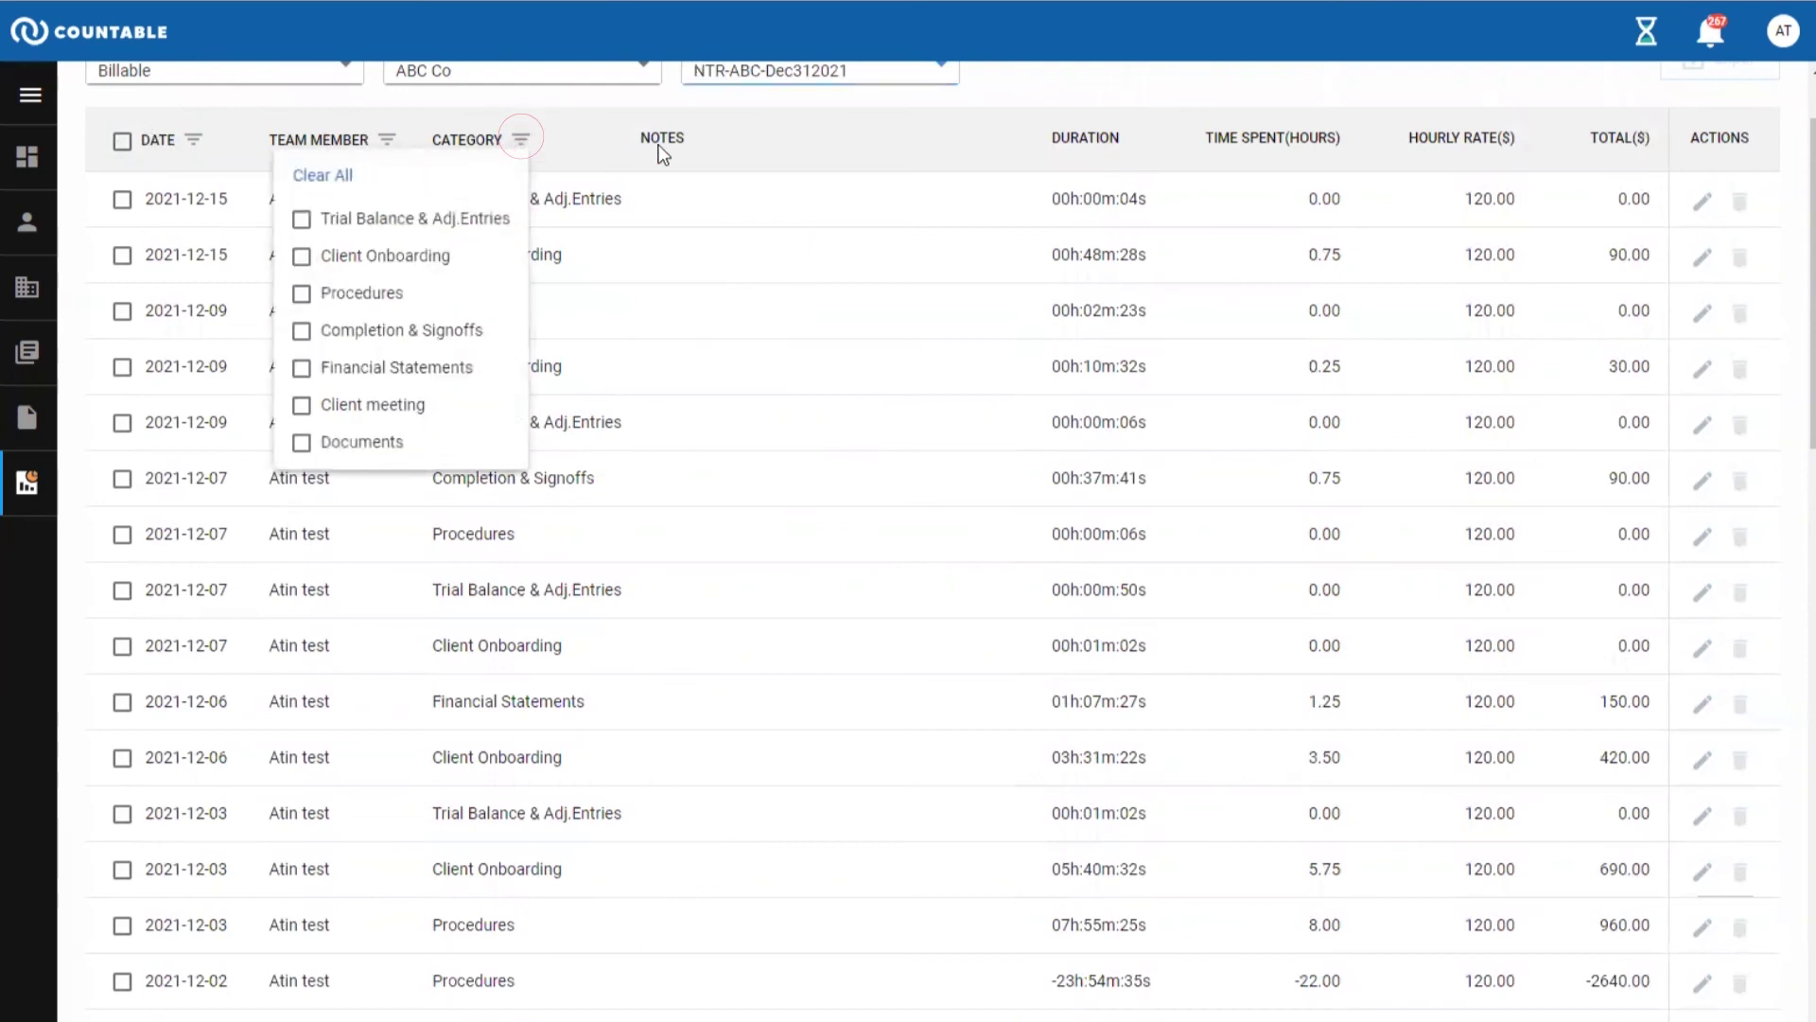
scroll(819, 389, "up", 2)
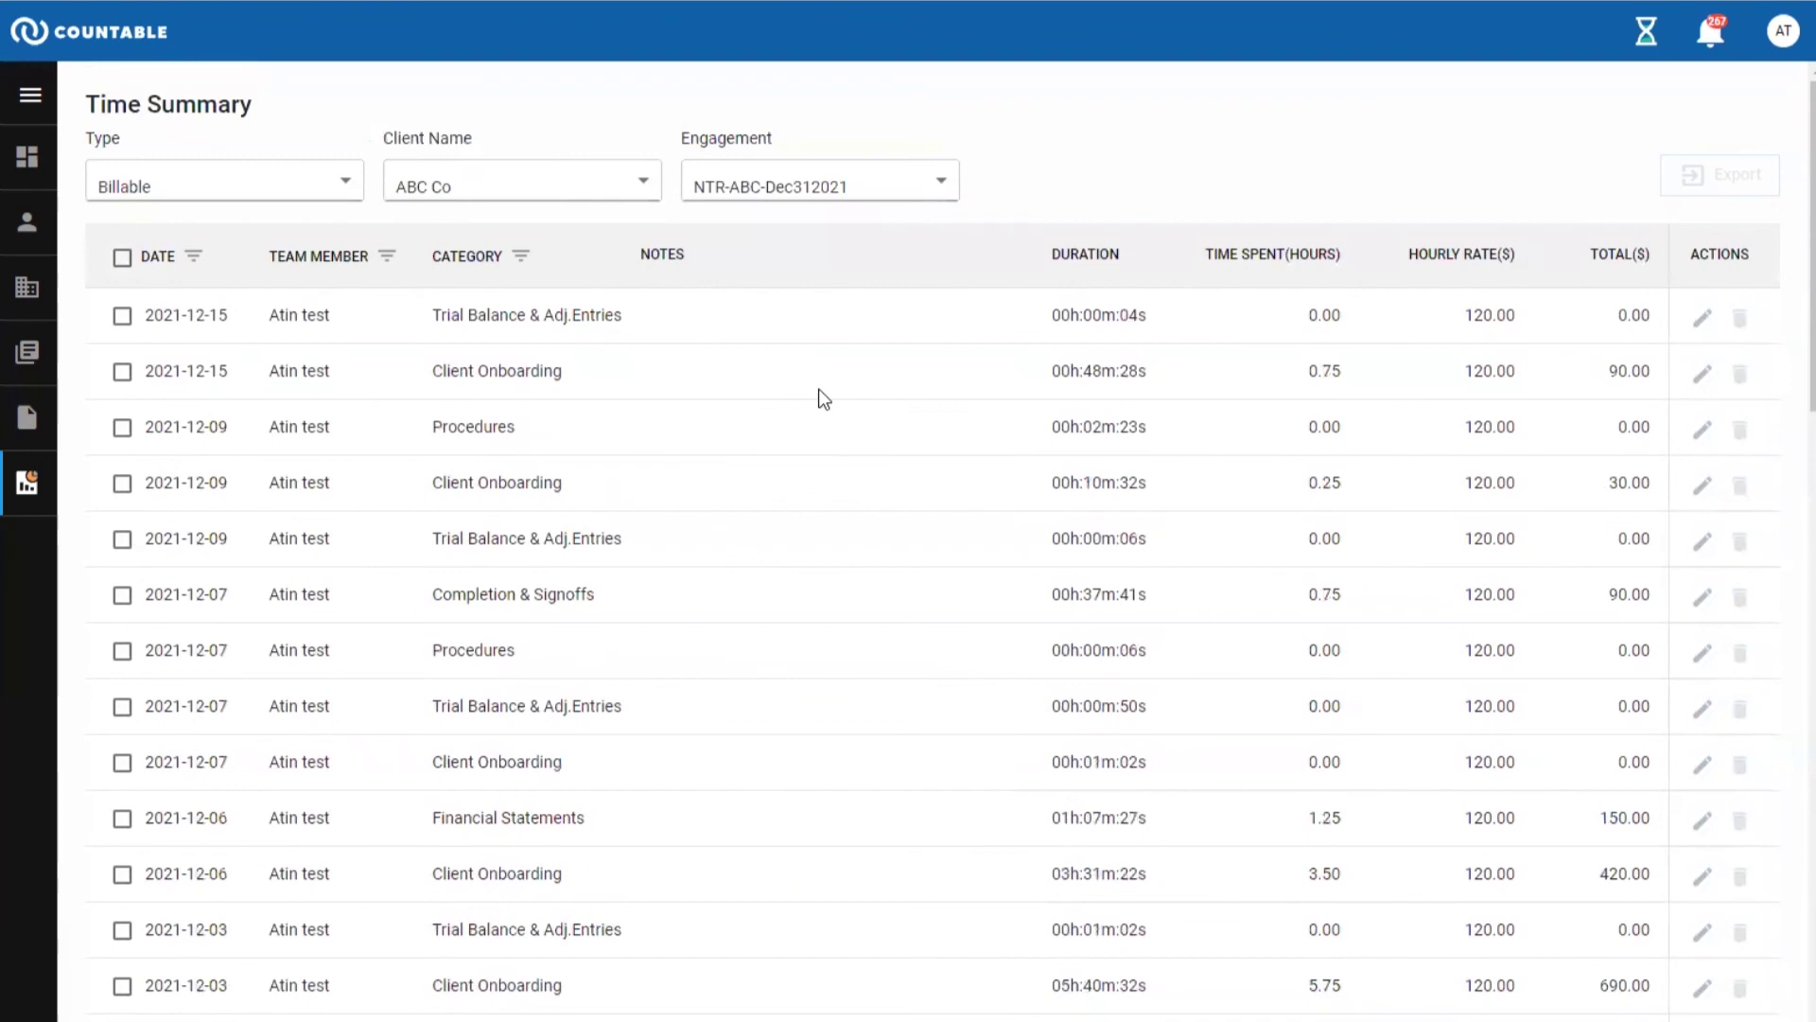
Step: Select all the filtered time entries and display the export format choices
left_click(123, 258)
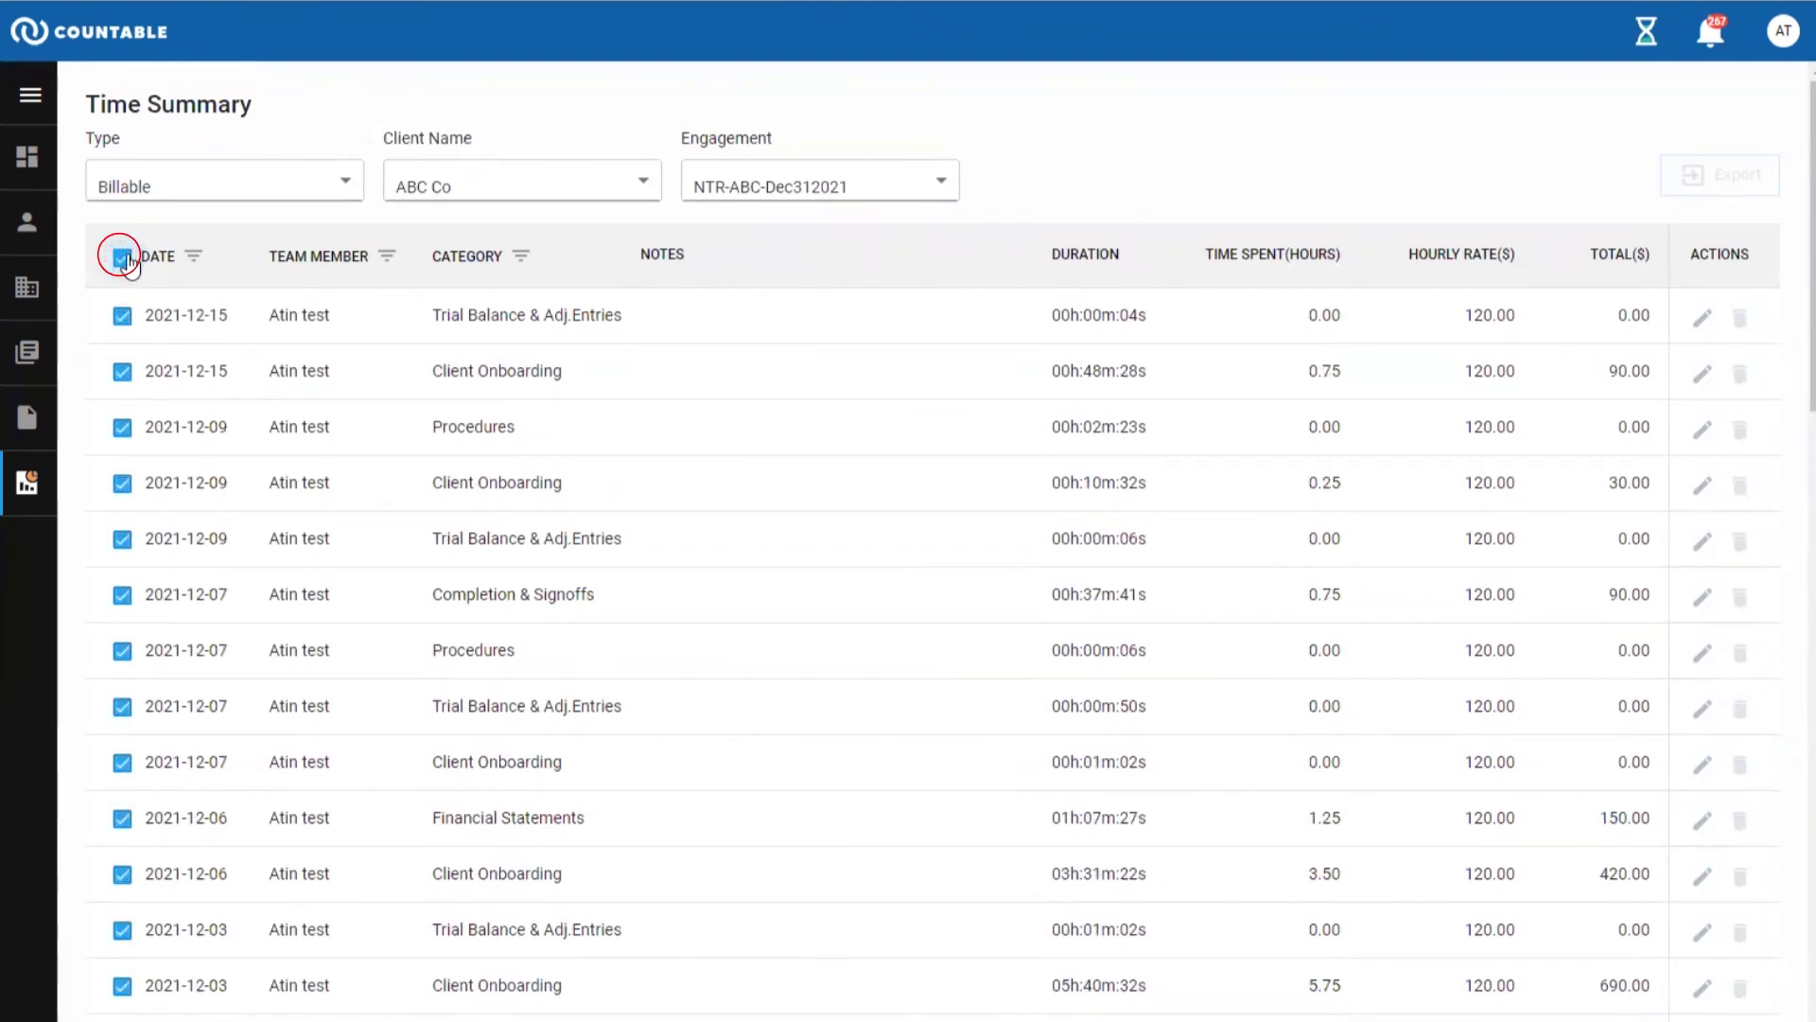
left_click(1723, 174)
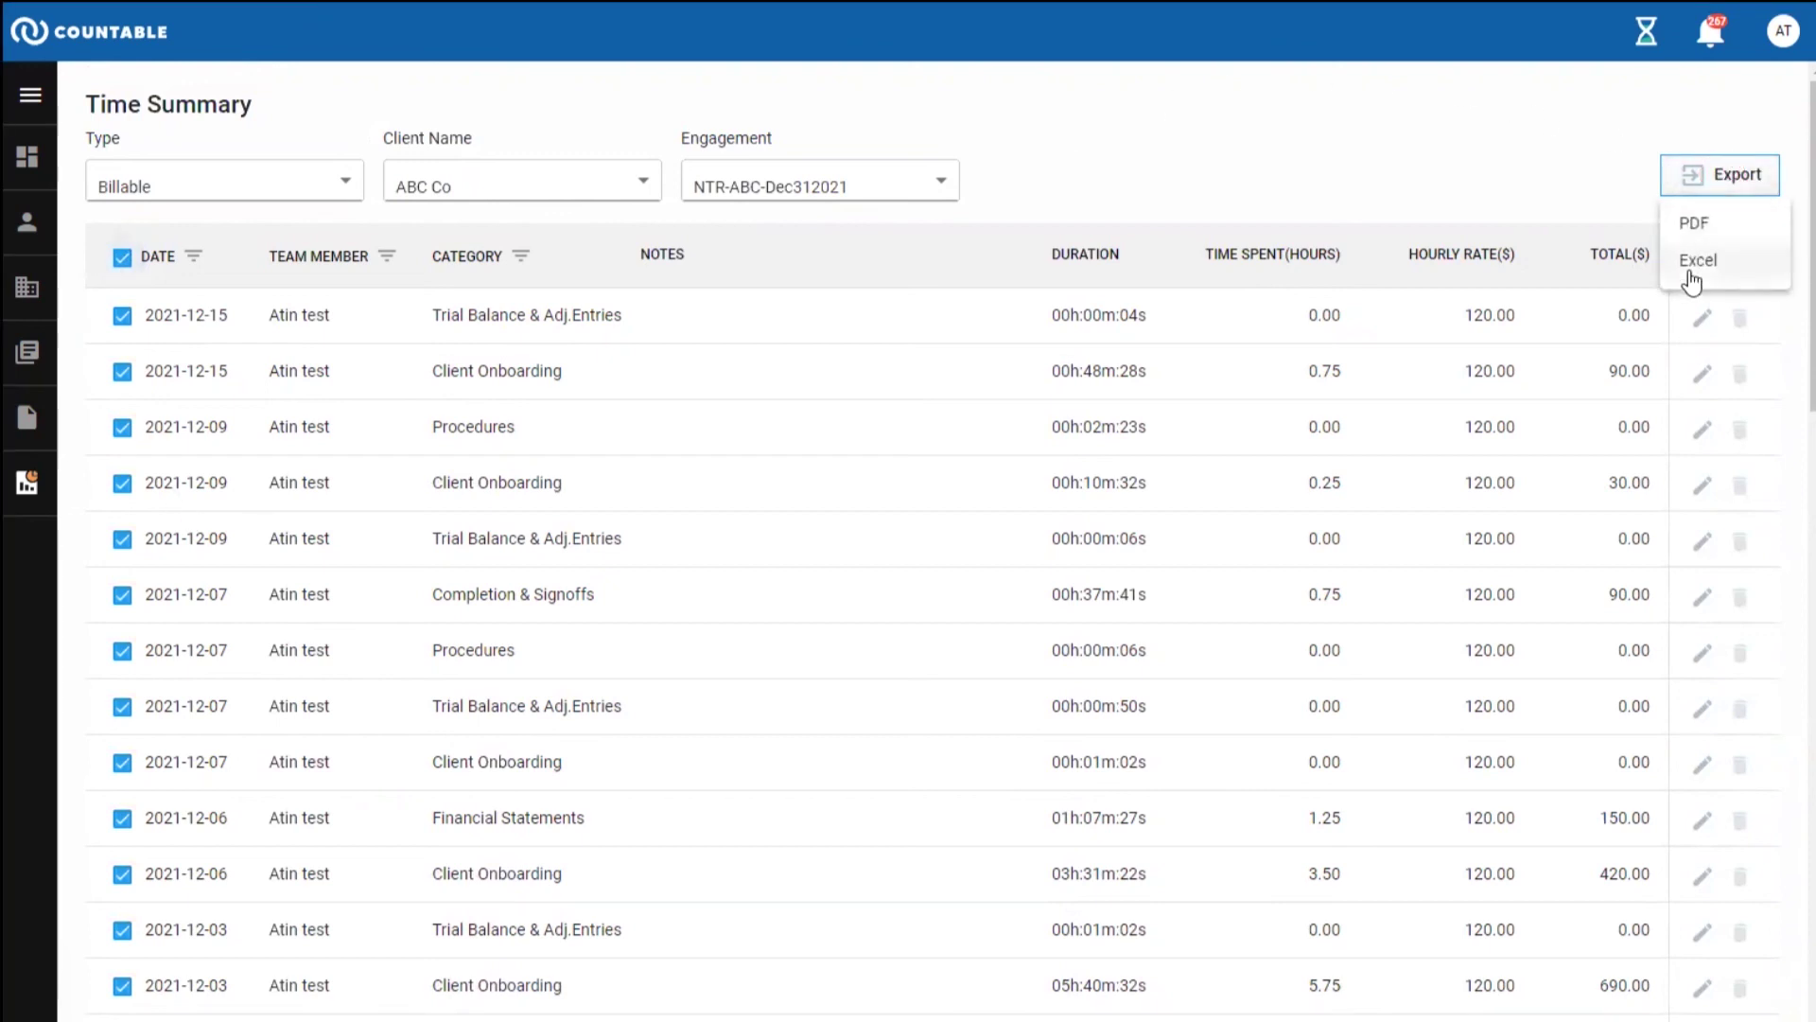